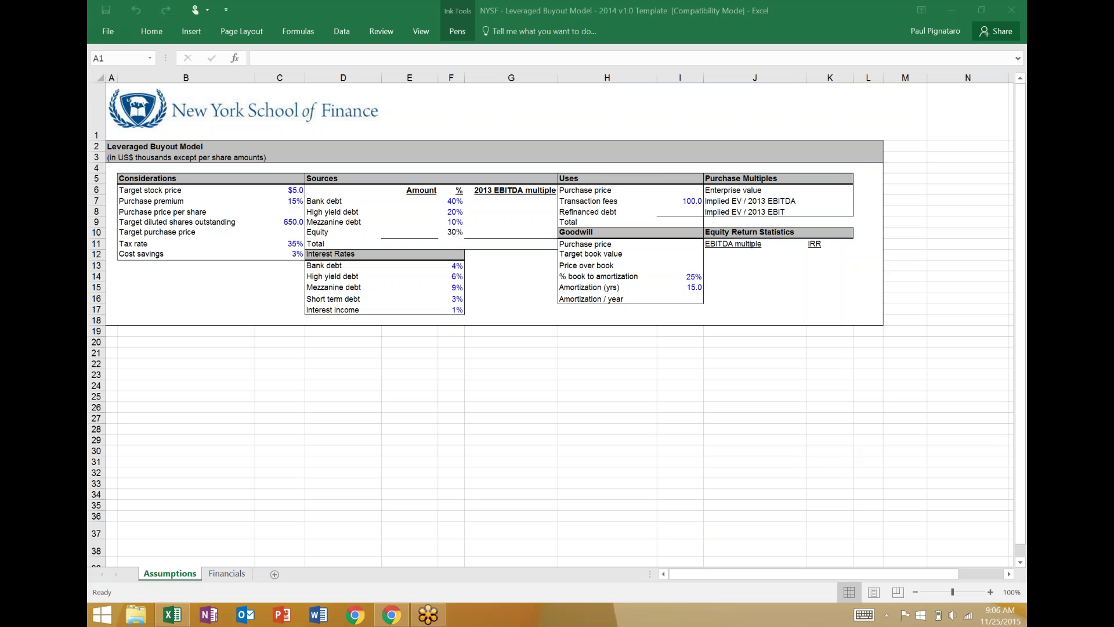
# - Look through the full leveraged buyout model template, covering the Assumptions sheet and the statements, debt schedule and IRR section on the Financials sheet
pyautogui.click(291, 211)
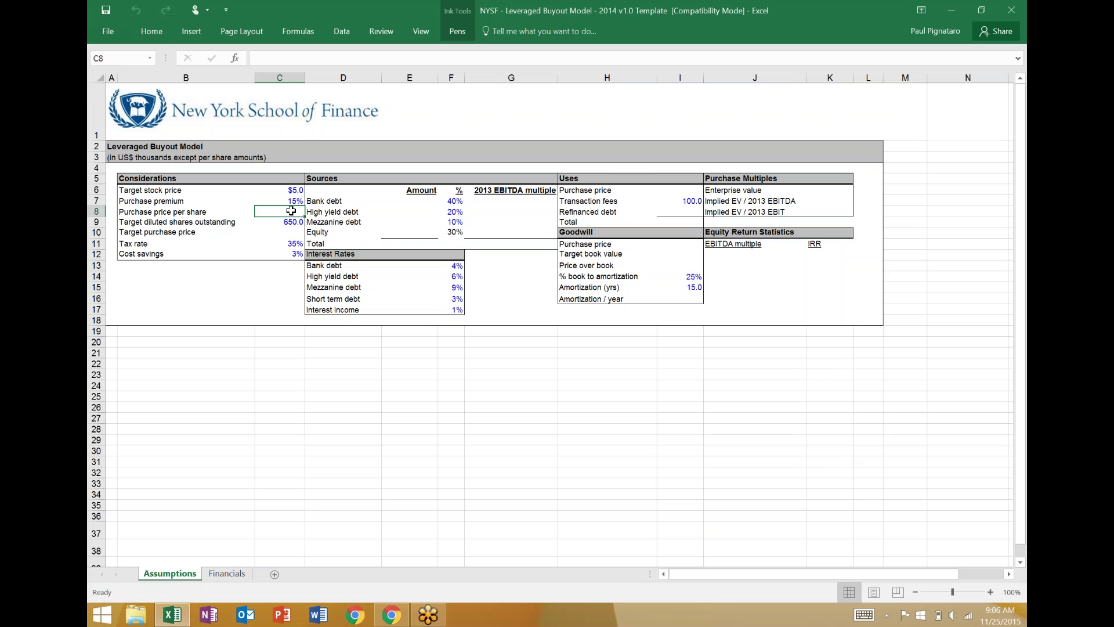
pyautogui.click(145, 189)
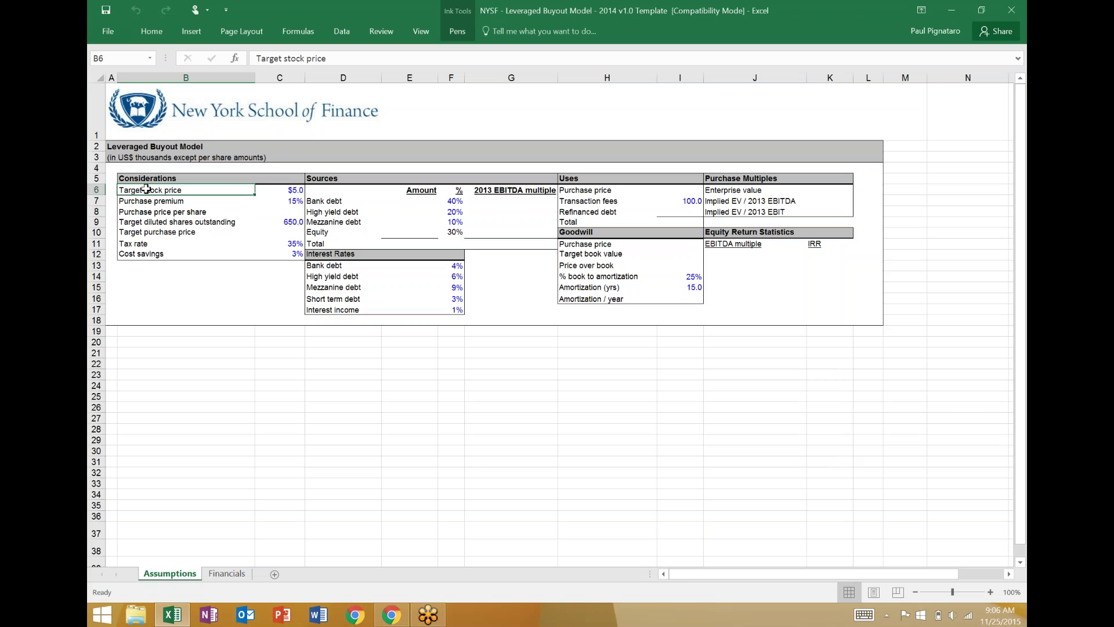
pyautogui.click(227, 574)
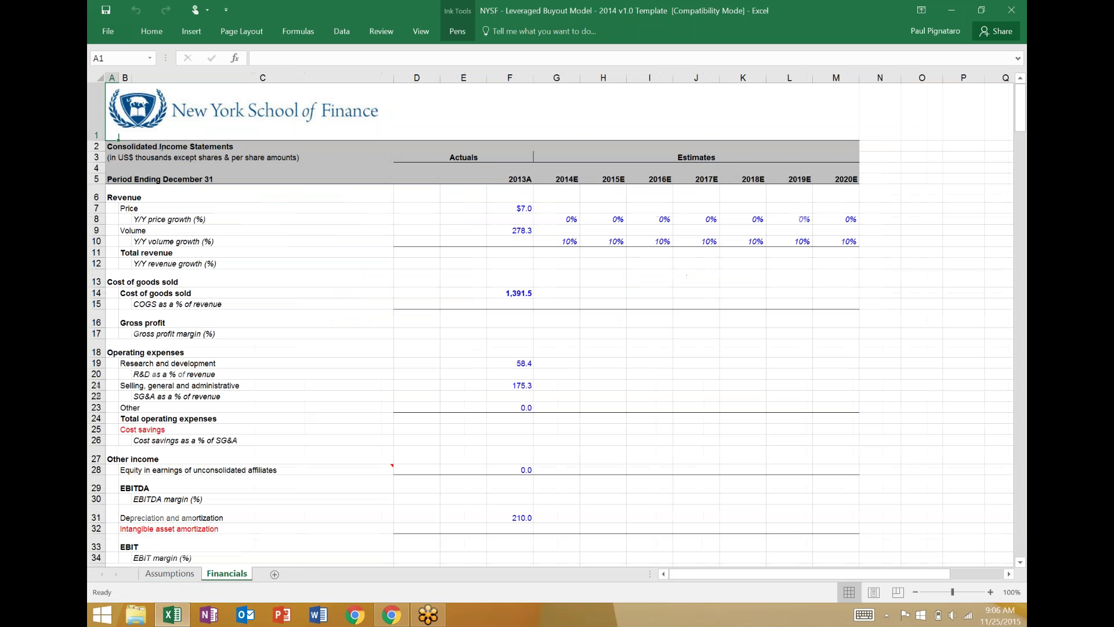
pyautogui.scroll(-4, 551, 319)
pyautogui.scroll(5, 551, 319)
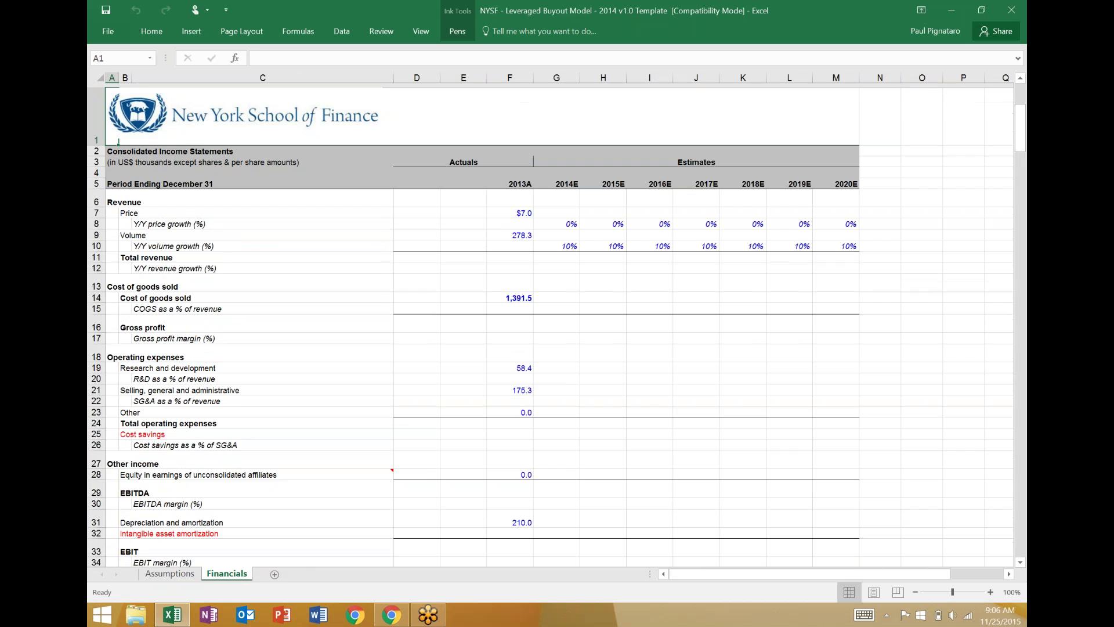
pyautogui.scroll(-7, 551, 319)
pyautogui.scroll(-20, 551, 319)
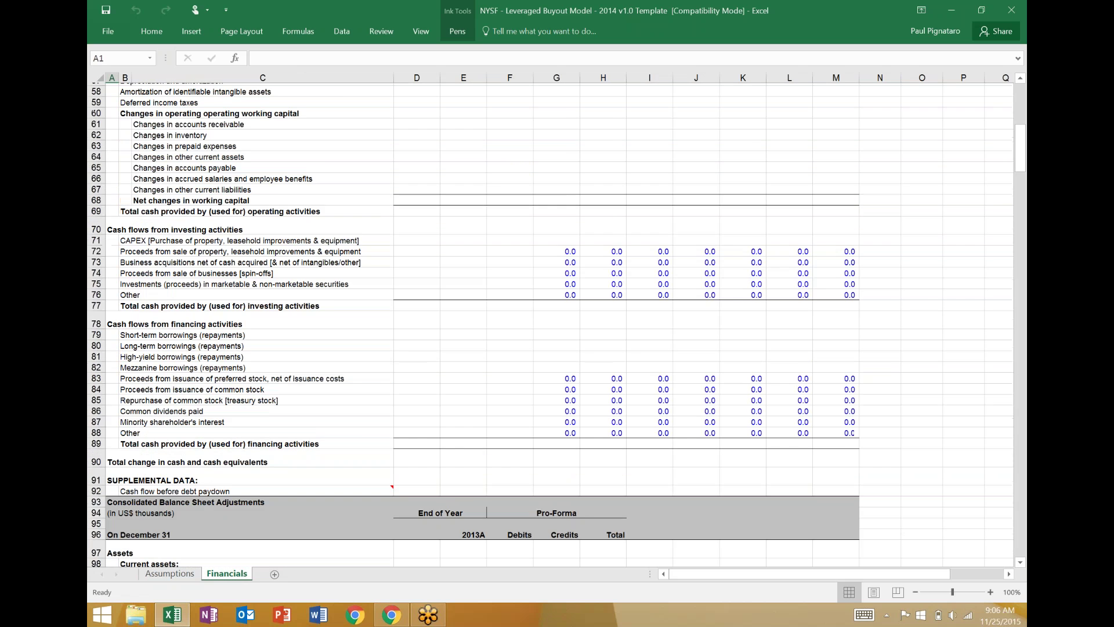
pyautogui.scroll(-20, 551, 319)
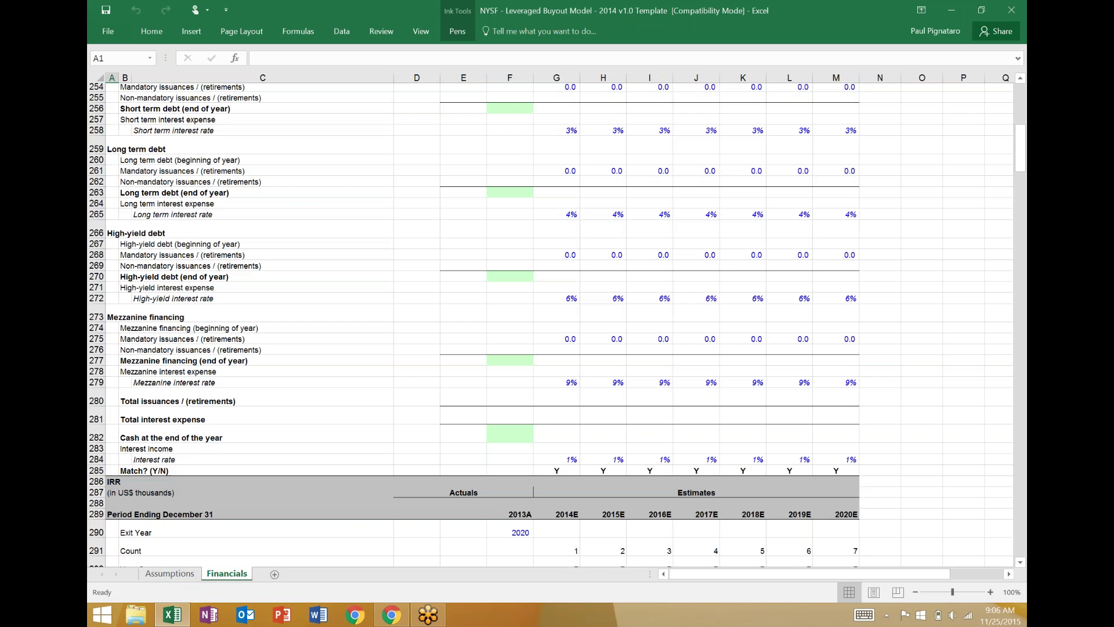
pyautogui.scroll(20, 551, 319)
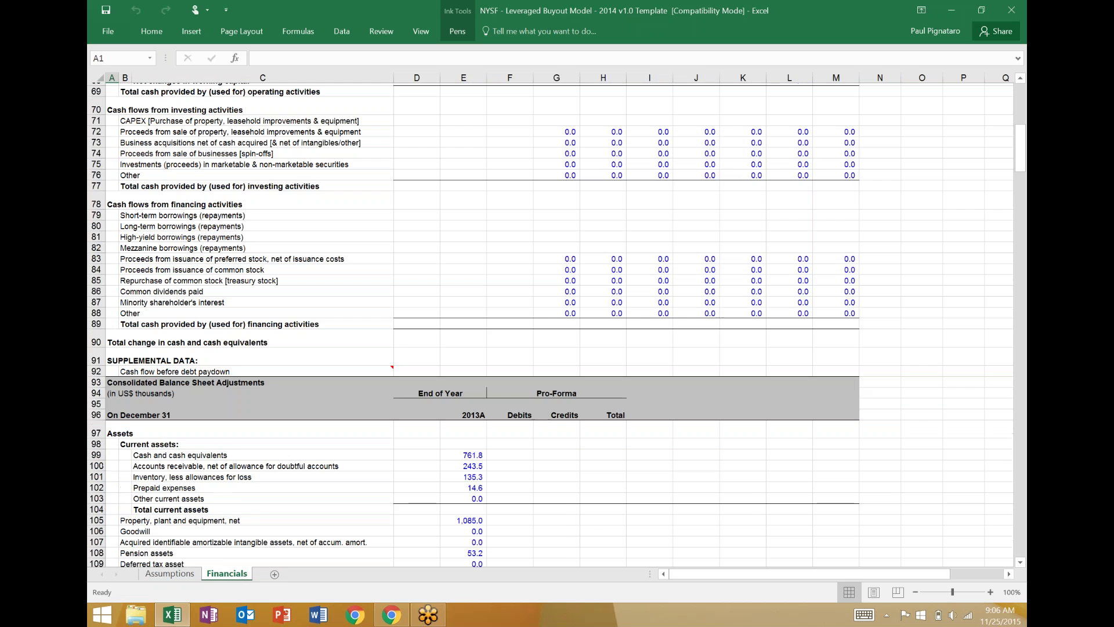
pyautogui.hotkey('ctrl', 'pageup')
pyautogui.scroll(15, 551, 319)
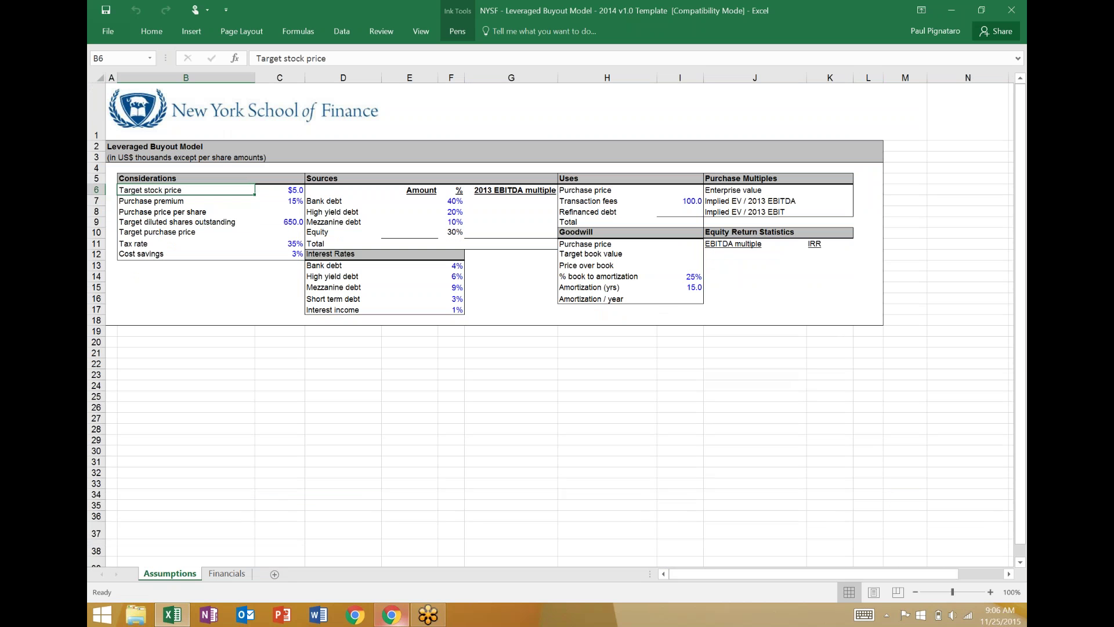
# - Switch to the Leveraged Buyout Quick Analysis workbook and review its sections from the considerations through the IRR sensitivity table
pyautogui.moveTo(391, 615)
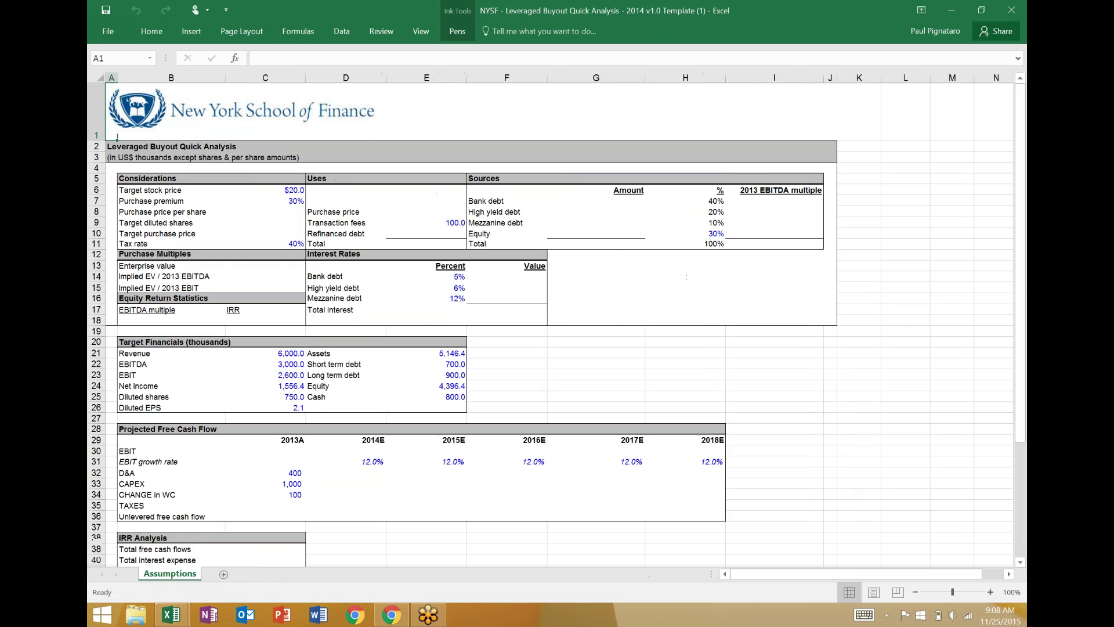
pyautogui.scroll(-15, 551, 325)
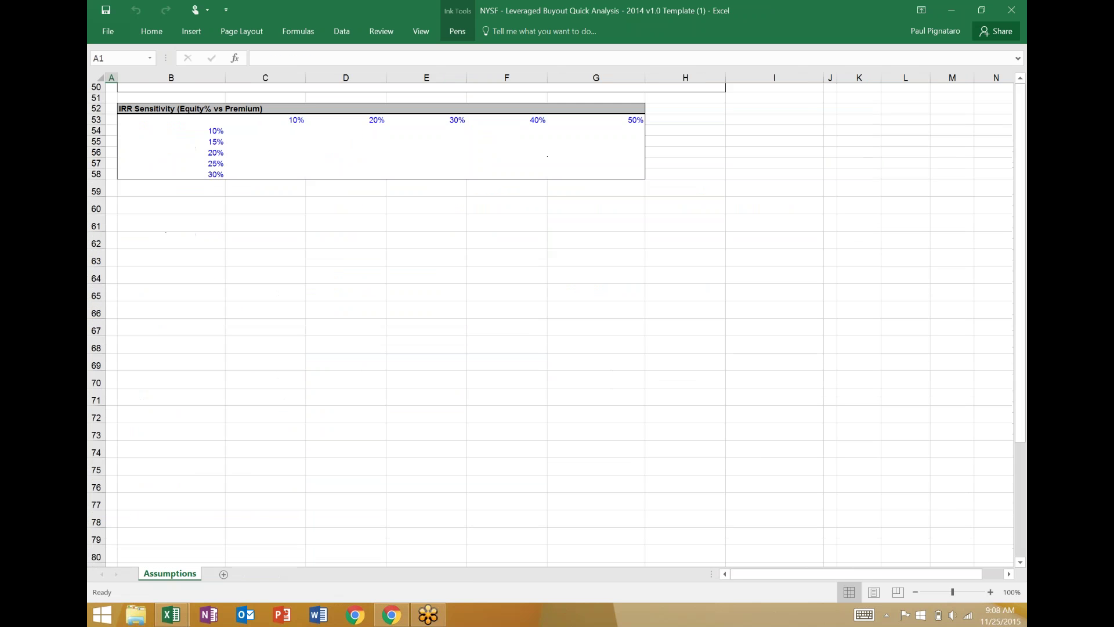
pyautogui.scroll(-2, 551, 324)
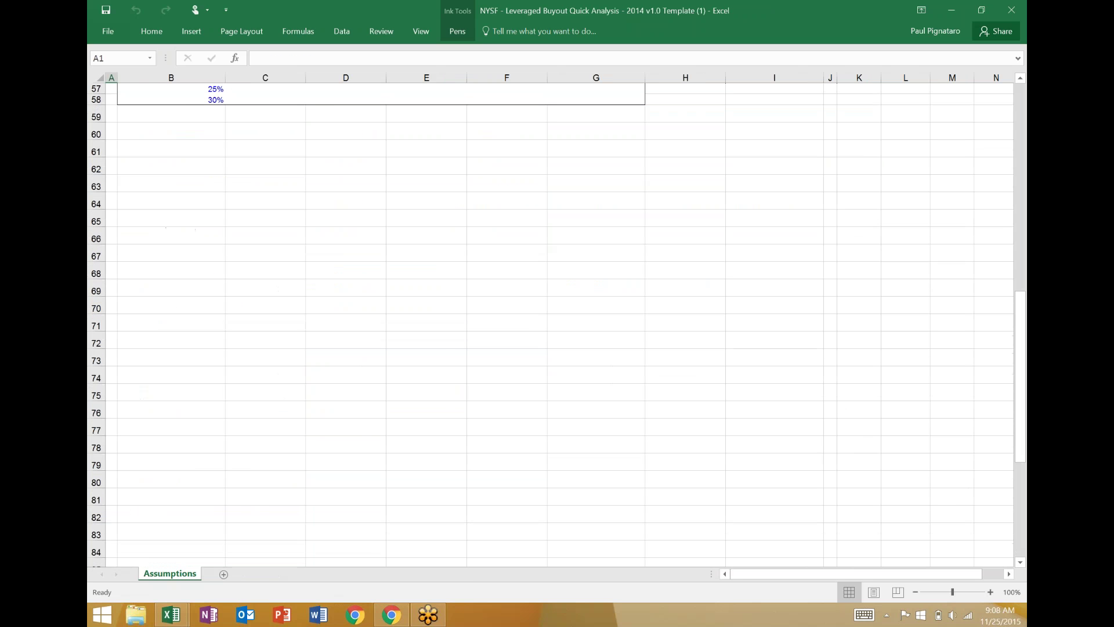
pyautogui.scroll(18, 551, 325)
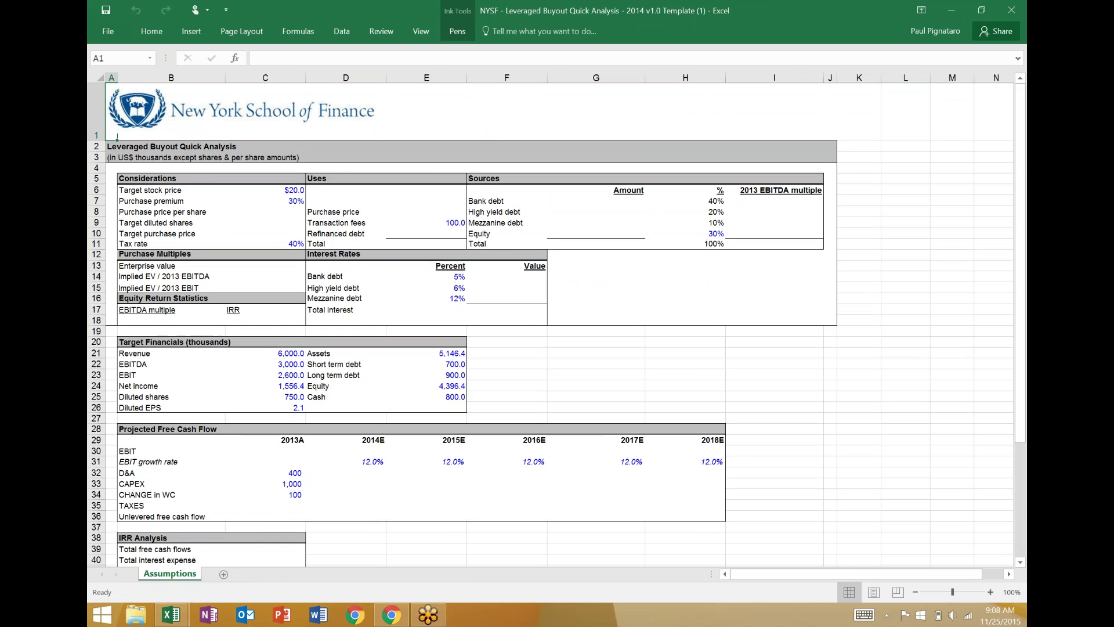
pyautogui.scroll(-14, 551, 324)
pyautogui.scroll(9, 552, 325)
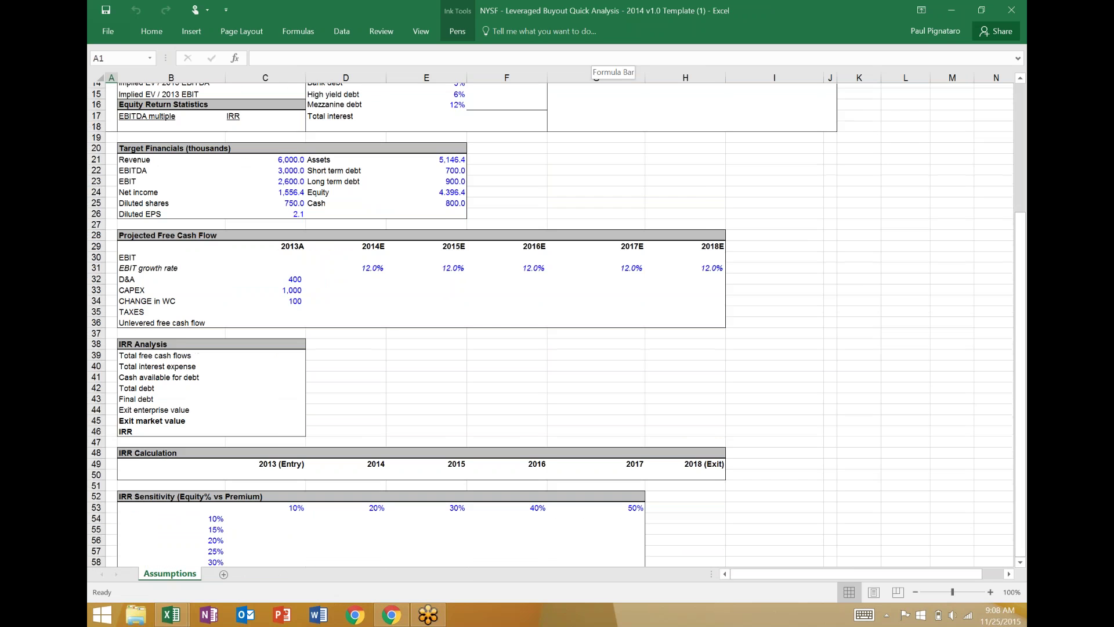
pyautogui.scroll(5, 551, 325)
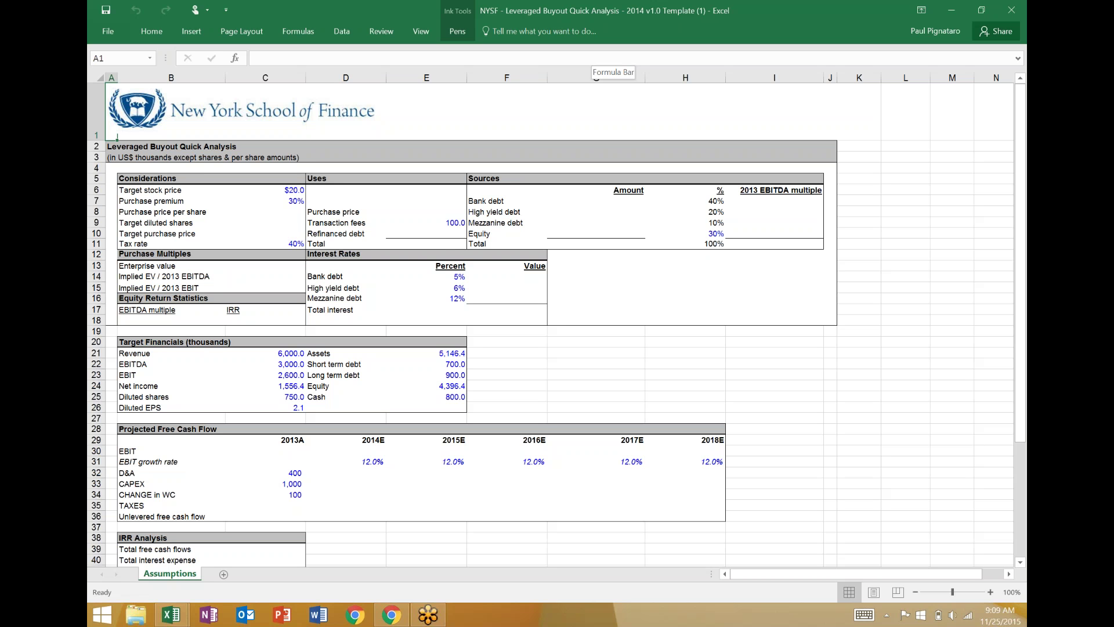
pyautogui.scroll(-3, 551, 325)
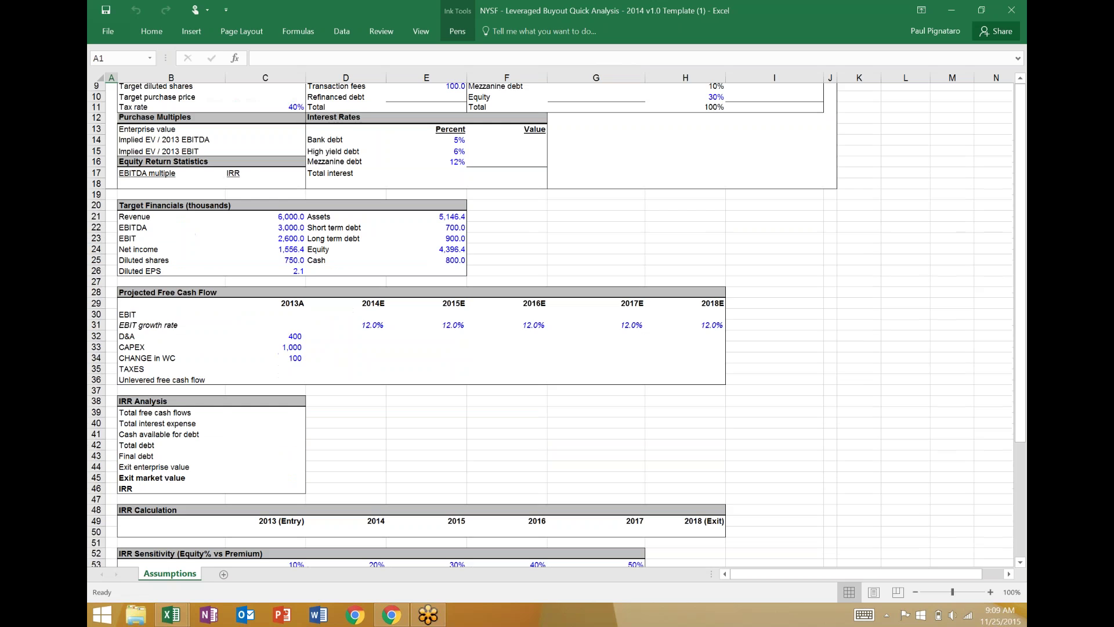
pyautogui.scroll(3, 551, 325)
pyautogui.scroll(-3, 551, 324)
pyautogui.scroll(-1, 551, 324)
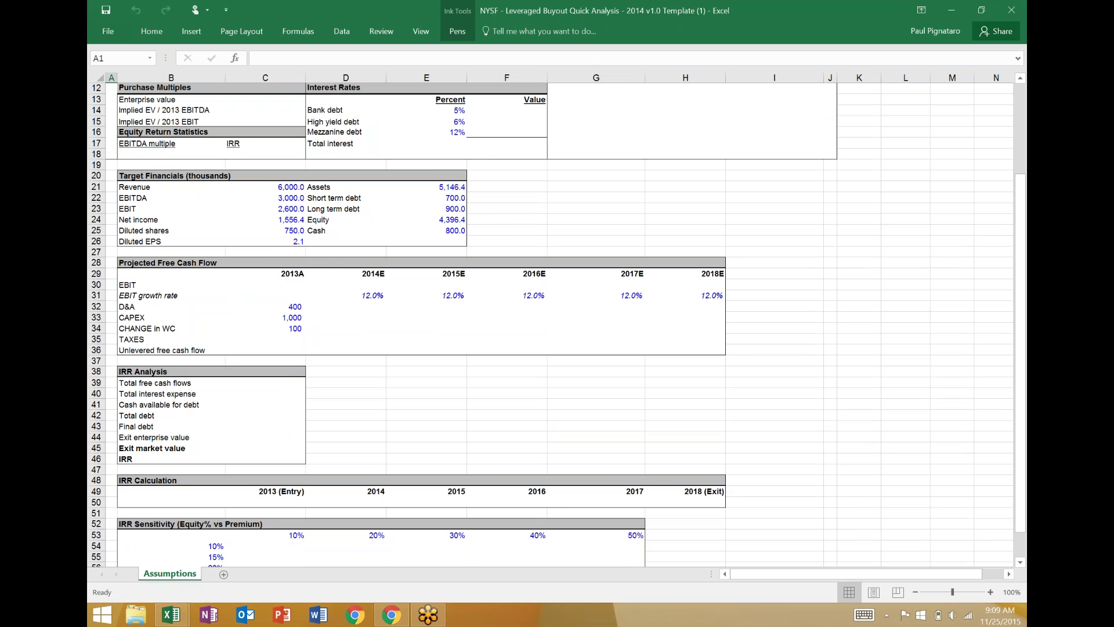
pyautogui.scroll(4, 551, 325)
# - Calculate the purchase price per share in C8 as the target stock price grown by the purchase premium, =C6*(1+C7)
pyautogui.click(265, 211)
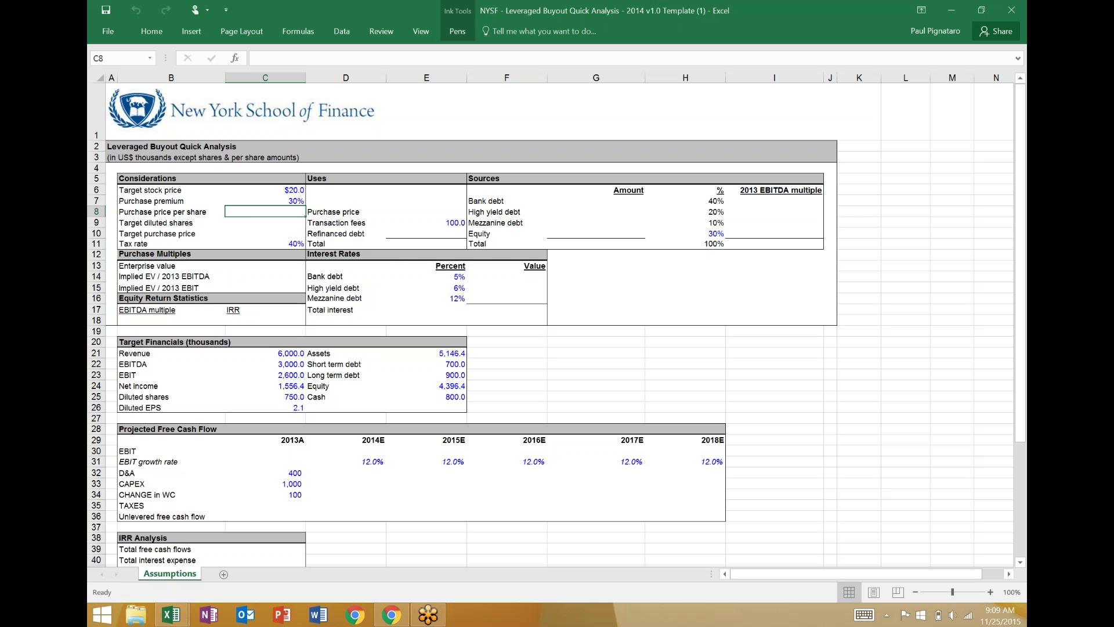
pyautogui.write('=')
pyautogui.click(265, 189)
pyautogui.write('*(')
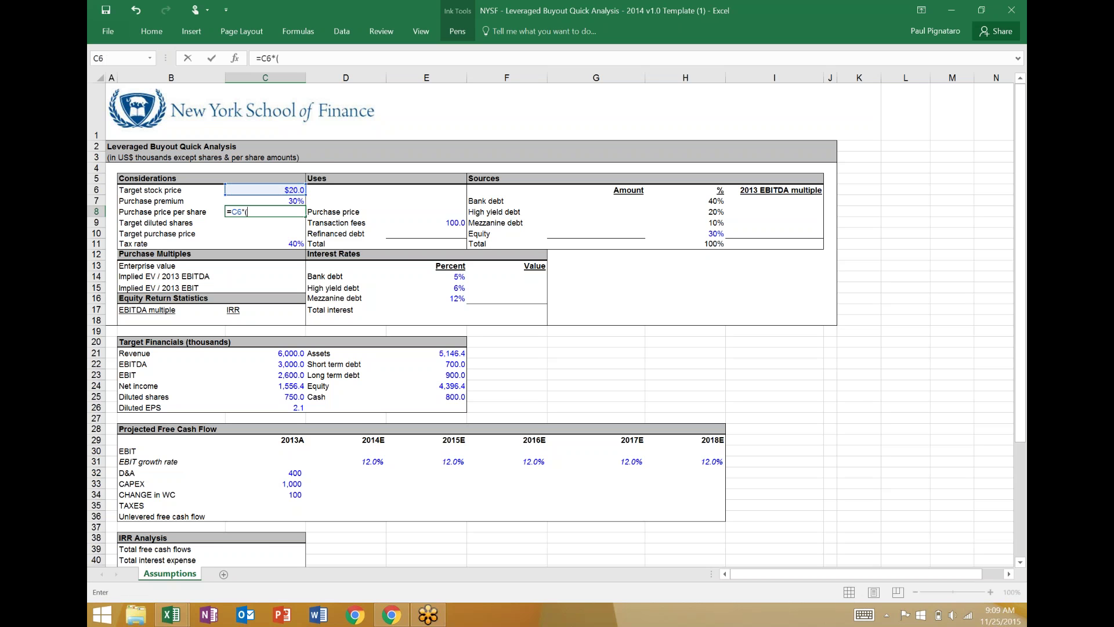
pyautogui.write('1+')
pyautogui.press('Up')
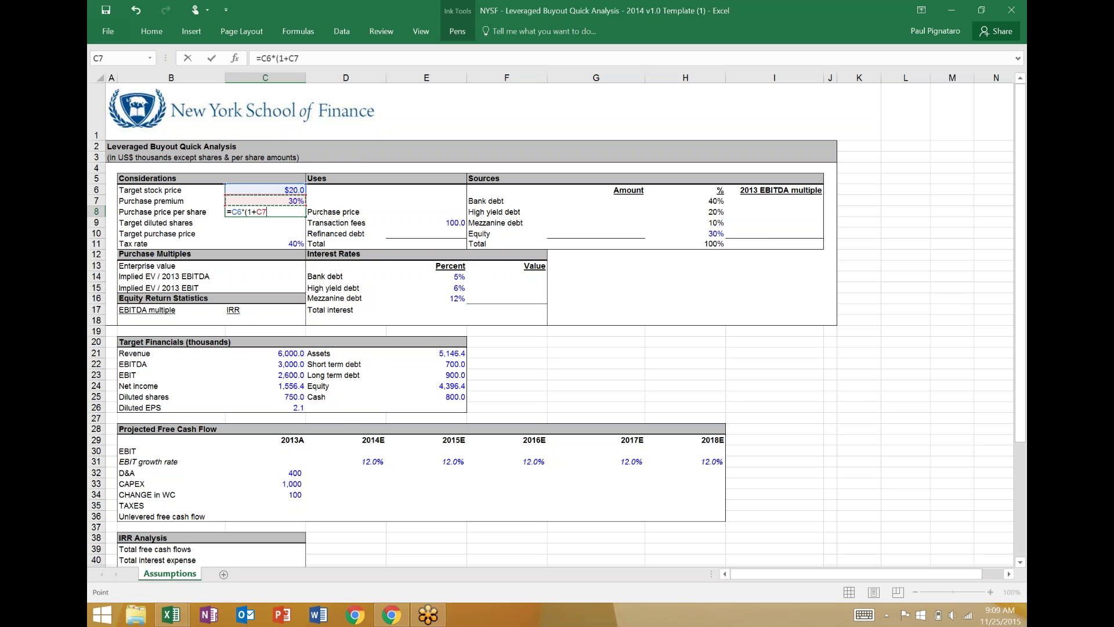
pyautogui.write(')')
pyautogui.press('Return')
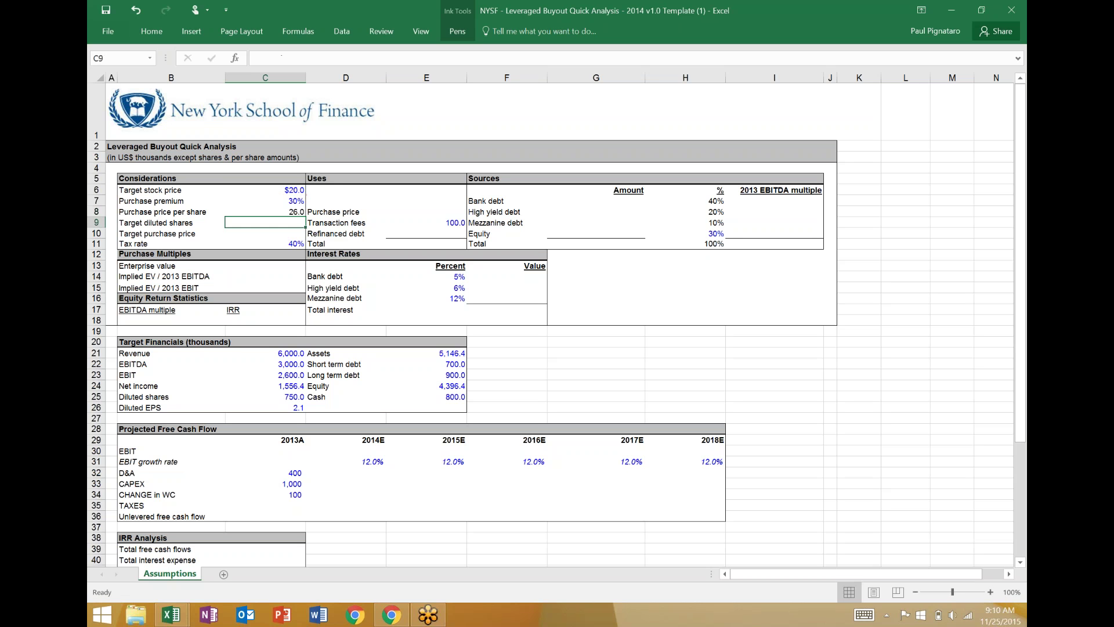
# - Select the Target Financials block B20:E26 to examine the target's income, share and balance sheet figures
pyautogui.press('Up')
pyautogui.press('Down')
pyautogui.press('Up')
pyautogui.press('Down')
pyautogui.press('Down')
pyautogui.press('Down')
pyautogui.press('Down')
pyautogui.press('Down')
pyautogui.press('Down')
pyautogui.press('Down')
pyautogui.press('Down')
pyautogui.press('Down')
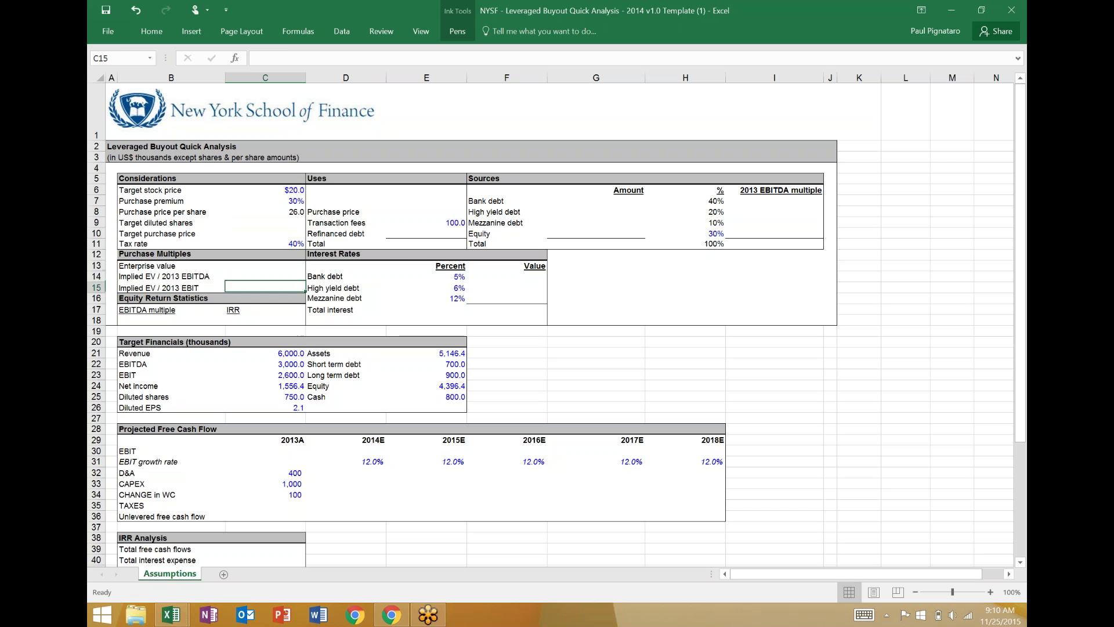
pyautogui.press('Down')
pyautogui.press('Down')
pyautogui.press('Down')
pyautogui.press('Left')
pyautogui.hotkey('shift', 'Right')
pyautogui.hotkey('shift', 'Right')
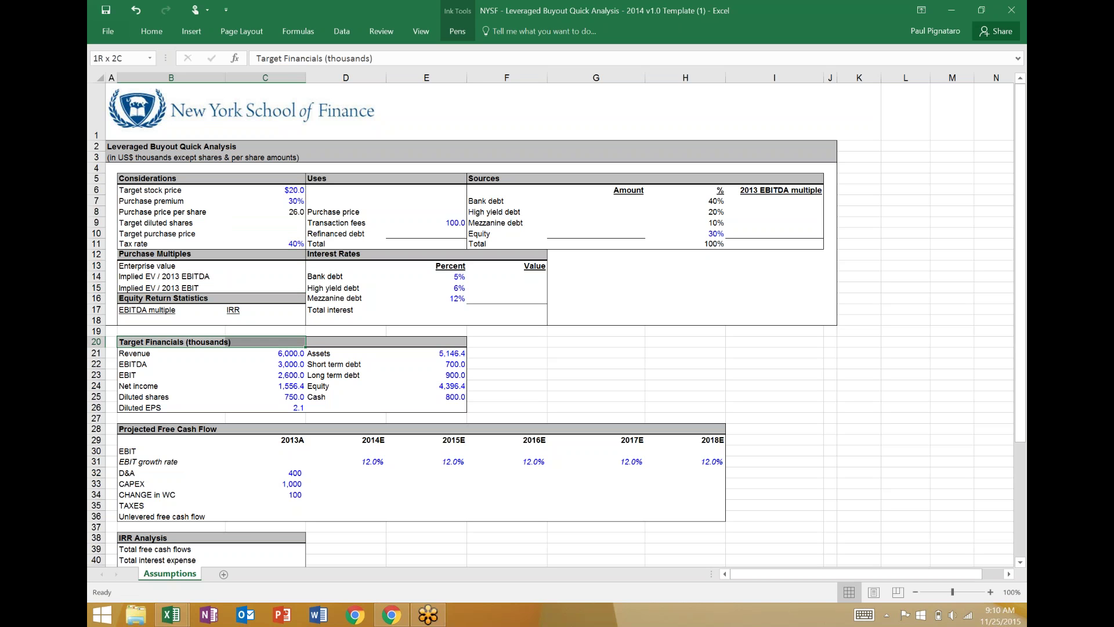
pyautogui.hotkey('shift', 'Right')
pyautogui.hotkey('shift', 'Down')
pyautogui.hotkey('shift', 'Down')
pyautogui.hotkey('shift', 'Down')
pyautogui.hotkey('shift', 'Down')
pyautogui.hotkey('shift', 'Down')
pyautogui.hotkey('shift', 'Down')
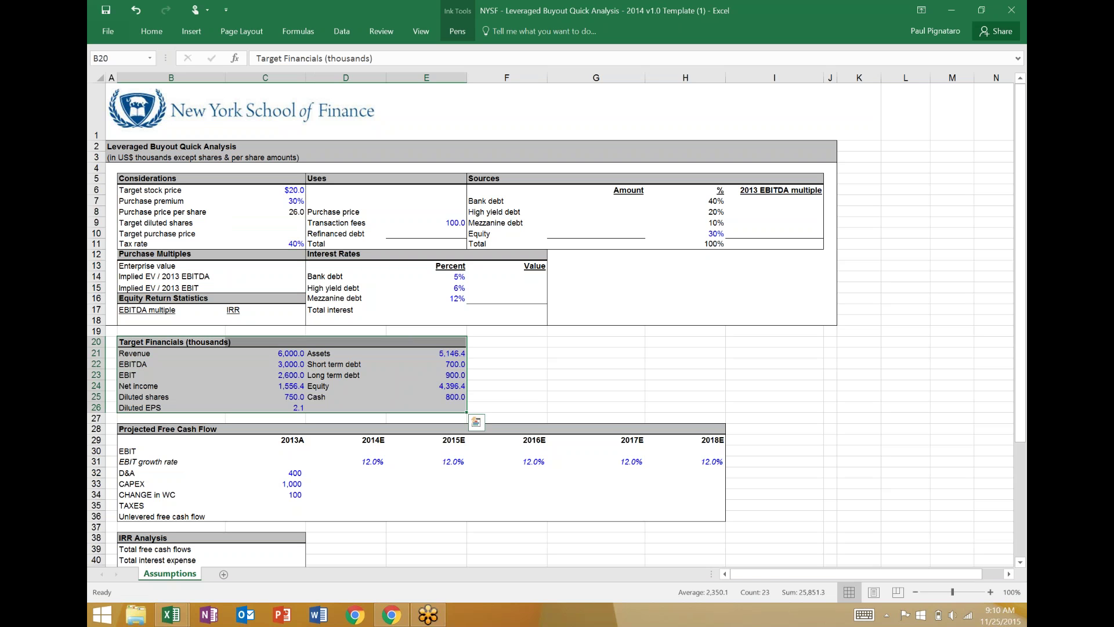
pyautogui.click(378, 377)
# - Link the target diluted shares in C9 to the diluted shares in the Target Financials, =C25
pyautogui.click(265, 222)
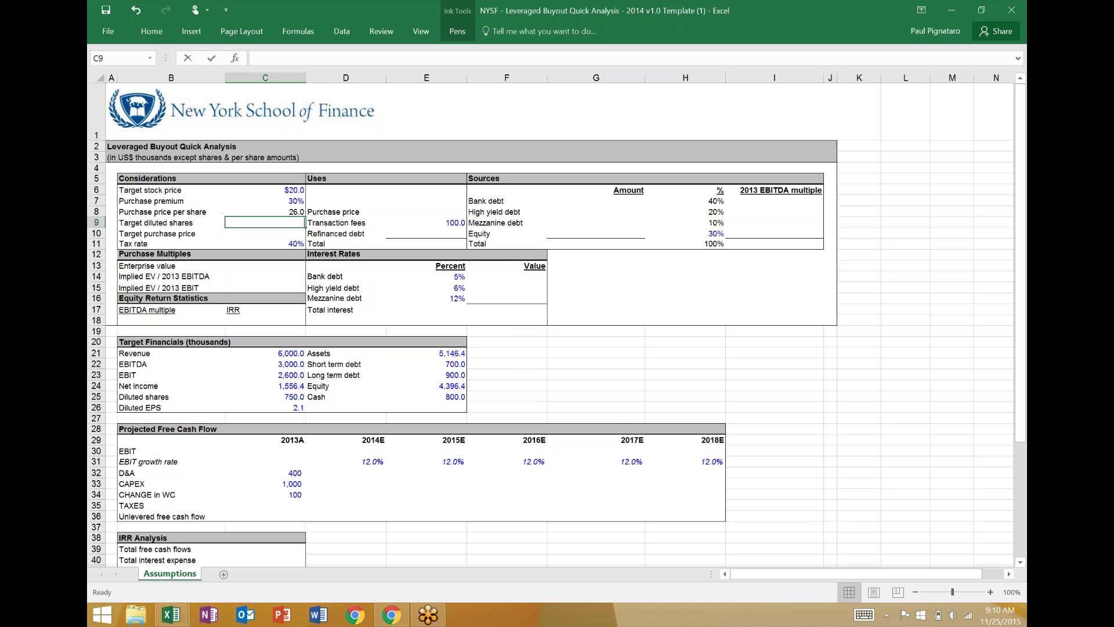
pyautogui.write('=')
pyautogui.click(265, 287)
pyautogui.click(265, 364)
pyautogui.click(265, 386)
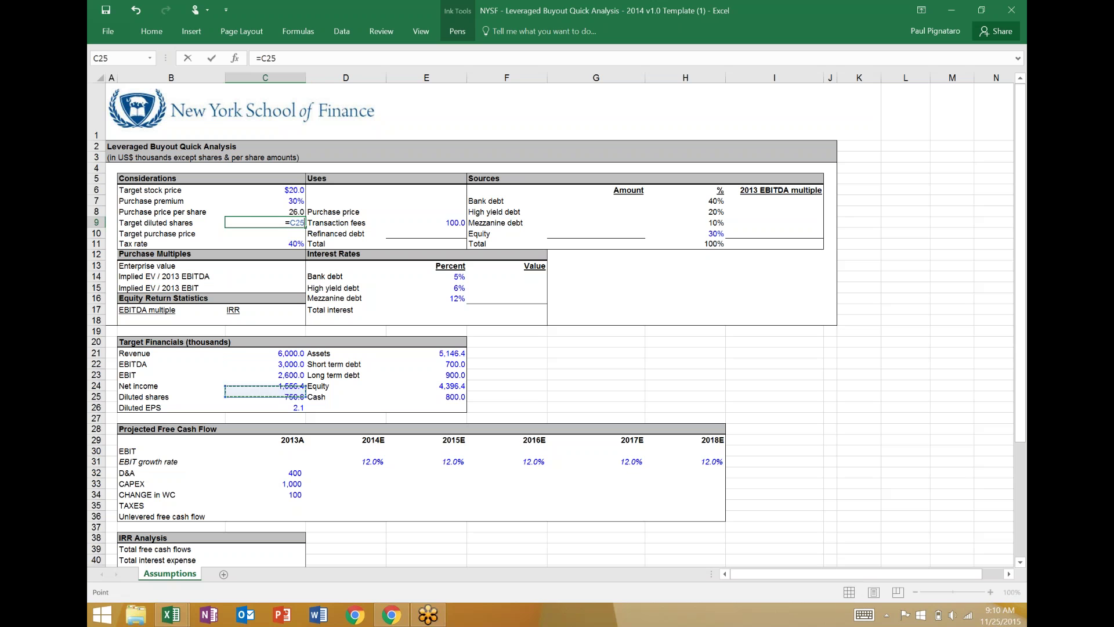
pyautogui.click(265, 397)
pyautogui.press('Return')
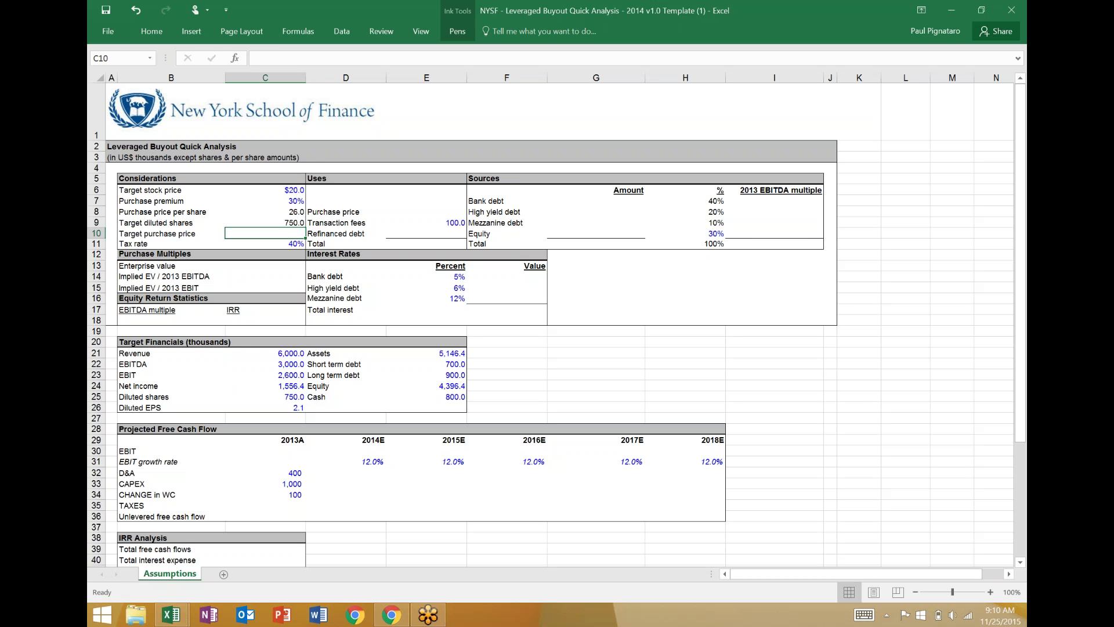
# - Calculate the target purchase price in C10 as purchase price per share times target diluted shares, =C8*C9
pyautogui.write('=')
pyautogui.click(265, 212)
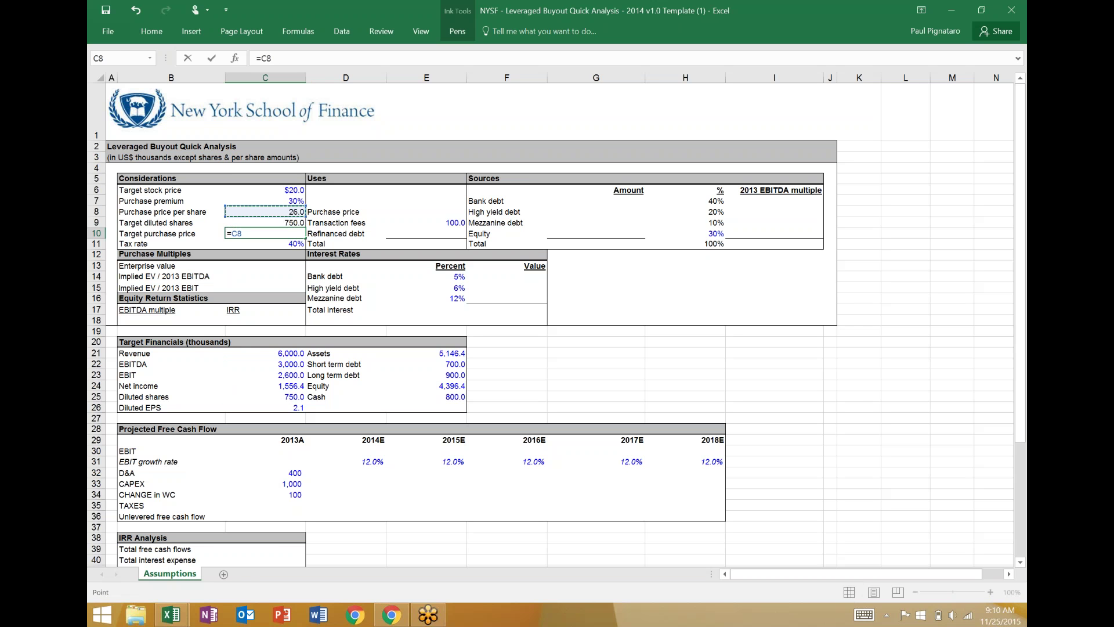
pyautogui.write('*')
pyautogui.click(265, 223)
pyautogui.hotkey('ctrl', 'Return')
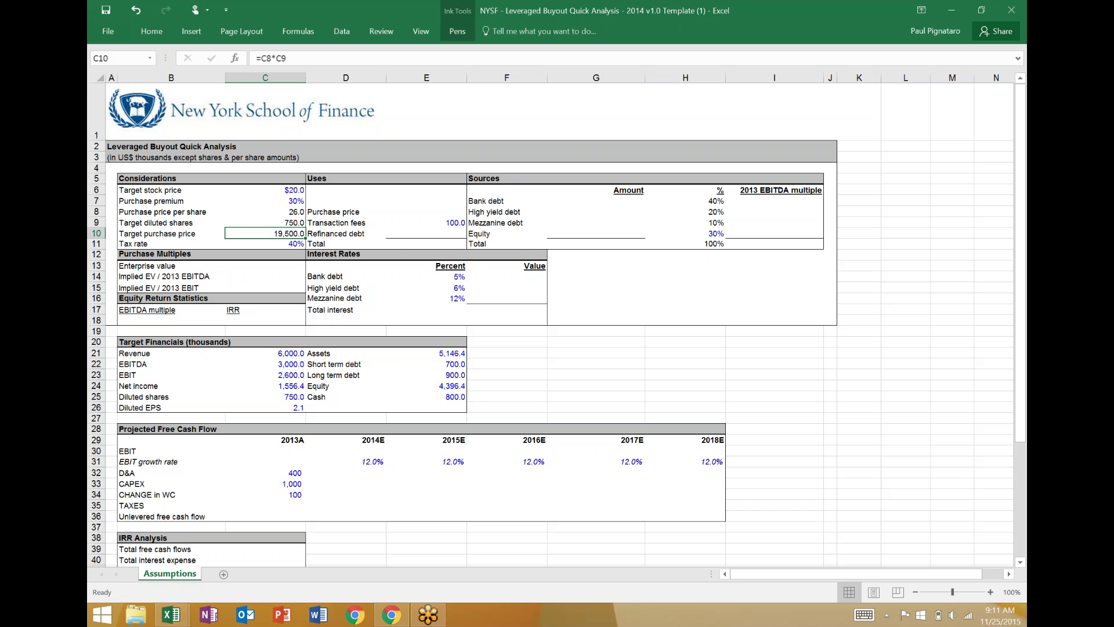
# - Link the purchase price under Uses in E8 to the target purchase price in C10
pyautogui.press('Right')
pyautogui.press('Right')
pyautogui.press('Right')
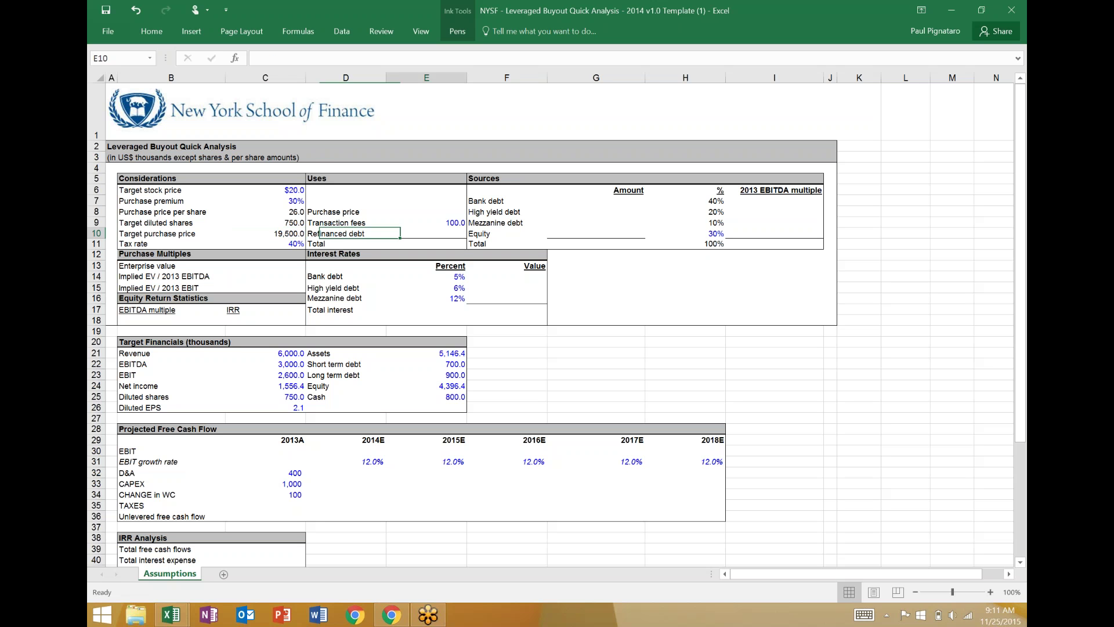
pyautogui.press('Left')
pyautogui.press('Up')
pyautogui.press('Up')
pyautogui.write('=')
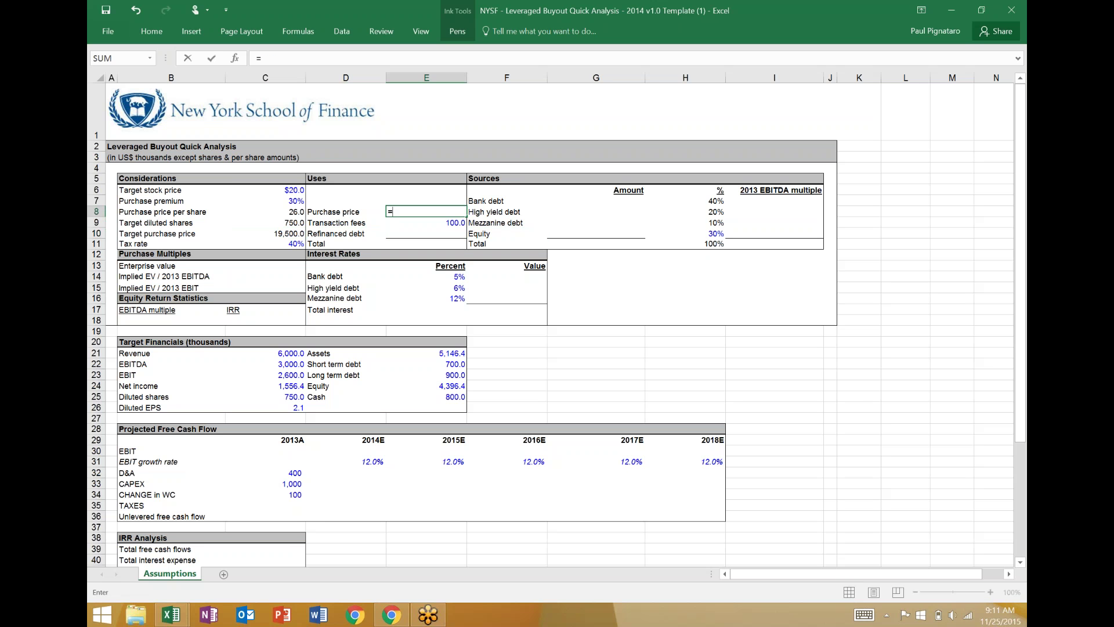
pyautogui.press('Left')
pyautogui.press('Left')
pyautogui.press('Down')
pyautogui.press('Down')
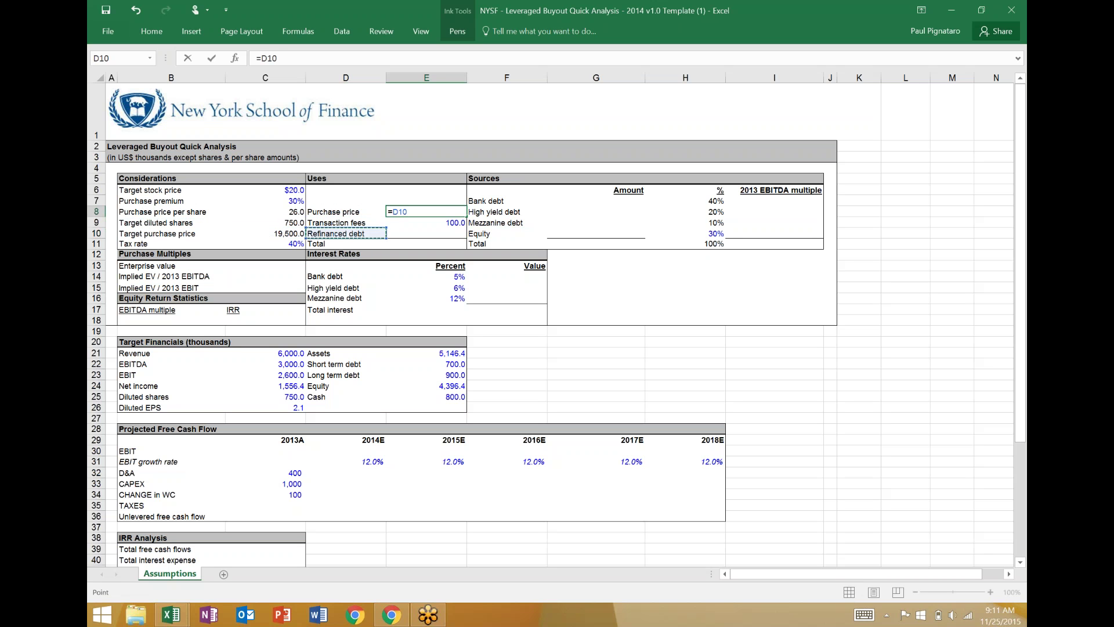
pyautogui.press('Return')
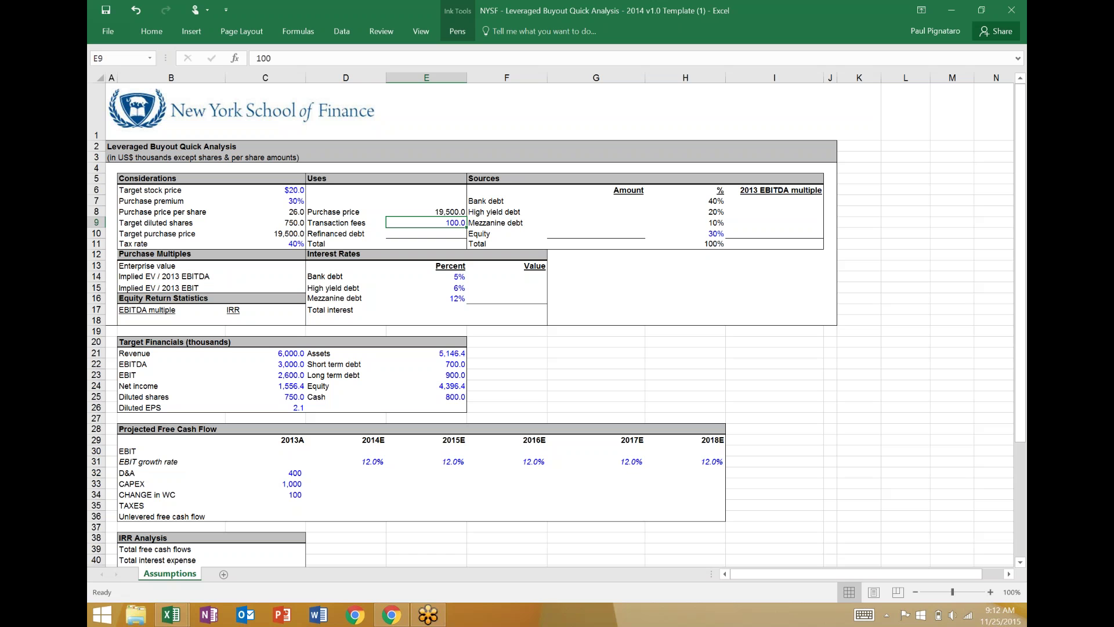
# - Calculate the refinanced debt in E10 as short term debt plus long term debt minus cash, =E22+E23-E25
pyautogui.press('Down')
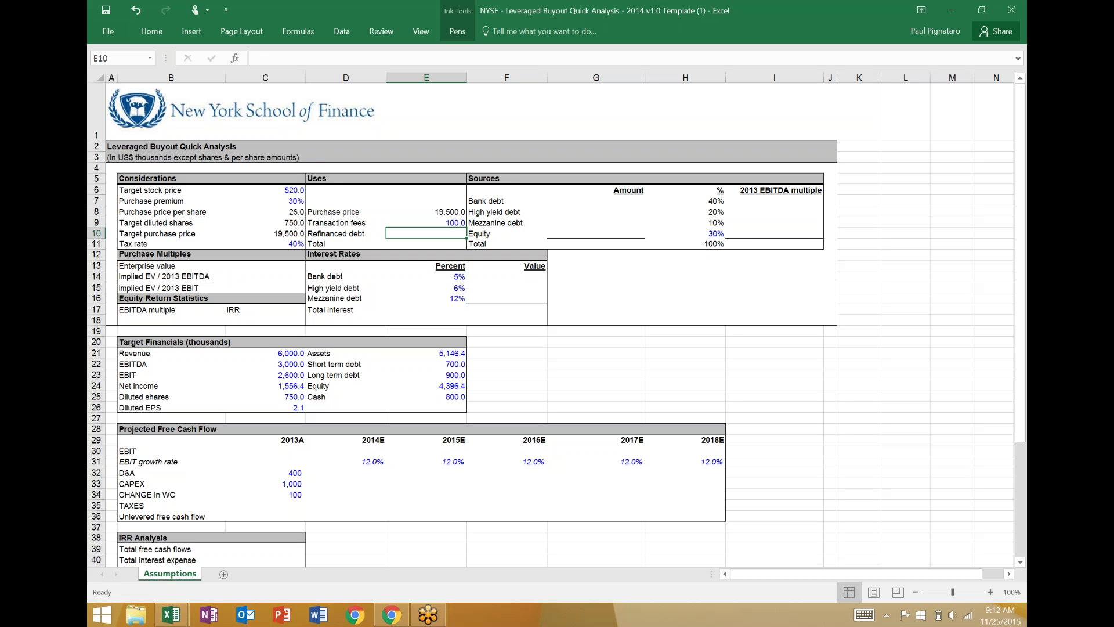
pyautogui.write('=')
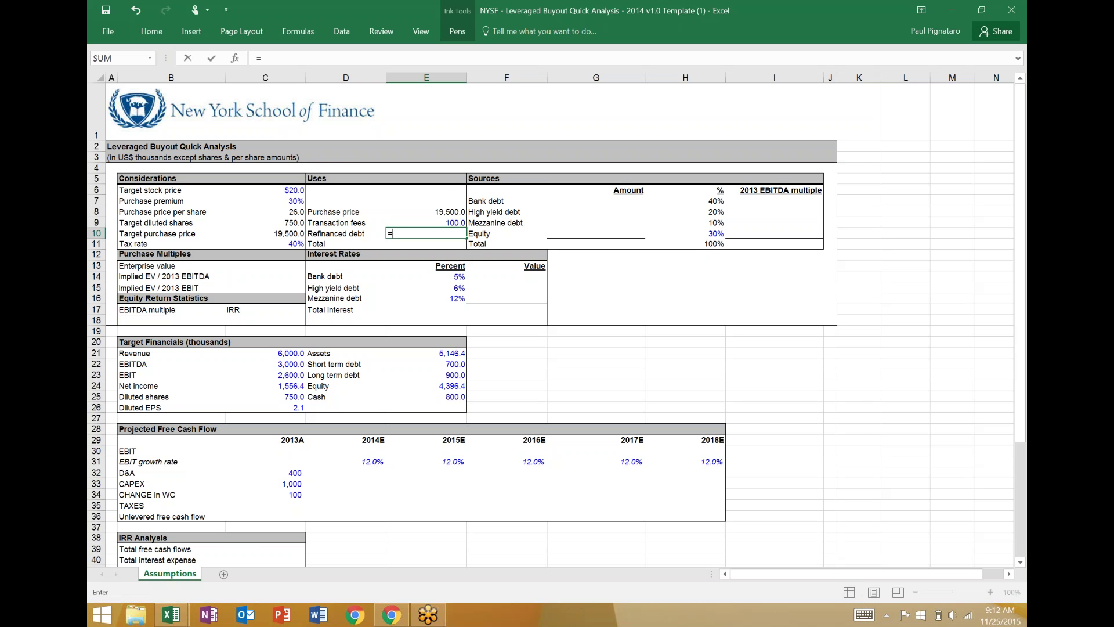
pyautogui.press('Down')
pyautogui.press('Down')
pyautogui.press('Down')
pyautogui.press('Down')
pyautogui.press('Down')
pyautogui.press('Down')
pyautogui.press('Down')
pyautogui.press('Down')
pyautogui.press('Down')
pyautogui.press('Down')
pyautogui.press('Down')
pyautogui.press('Down')
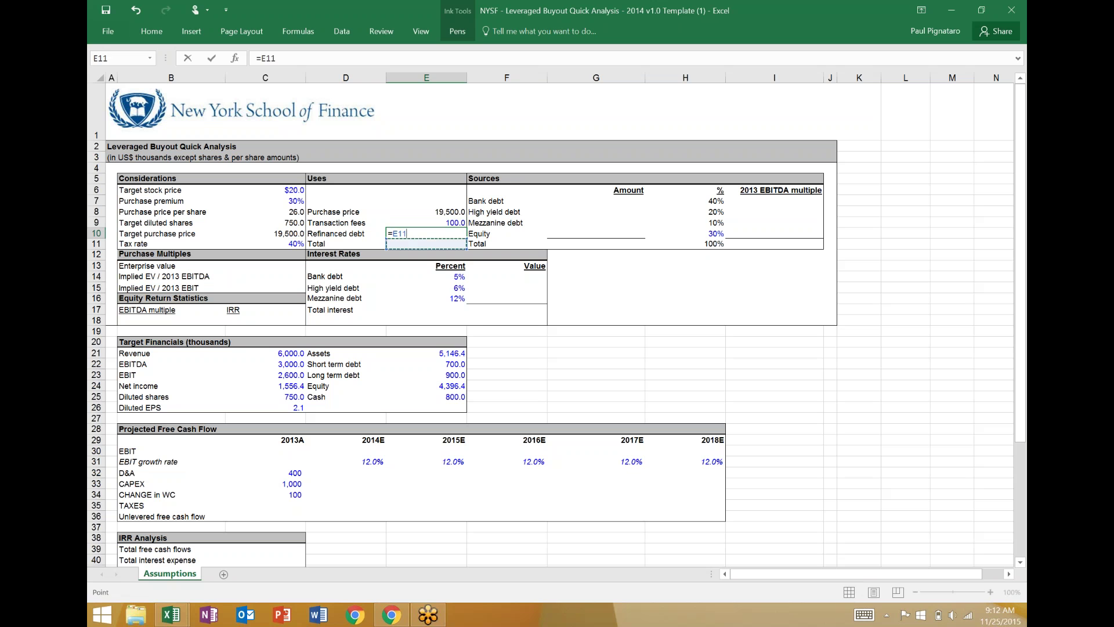
pyautogui.write('+')
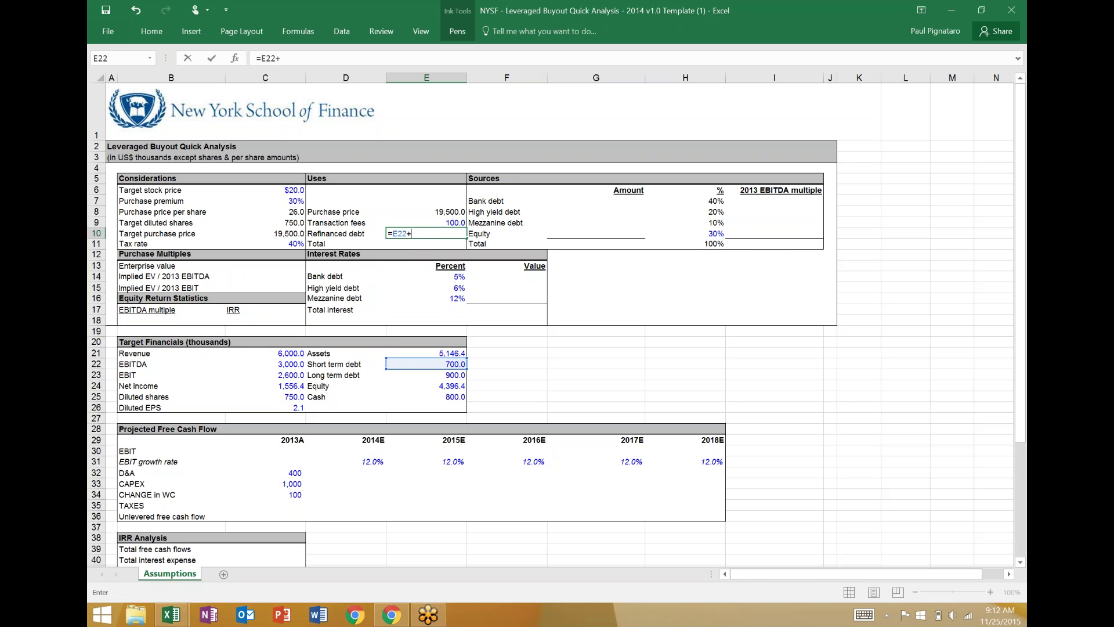
pyautogui.press('Down')
pyautogui.press('Down')
pyautogui.press('Down')
pyautogui.press('Down')
pyautogui.press('Down')
pyautogui.press('Down')
pyautogui.press('Down')
pyautogui.press('Down')
pyautogui.press('Down')
pyautogui.press('Down')
pyautogui.press('Down')
pyautogui.press('Down')
pyautogui.press('Down')
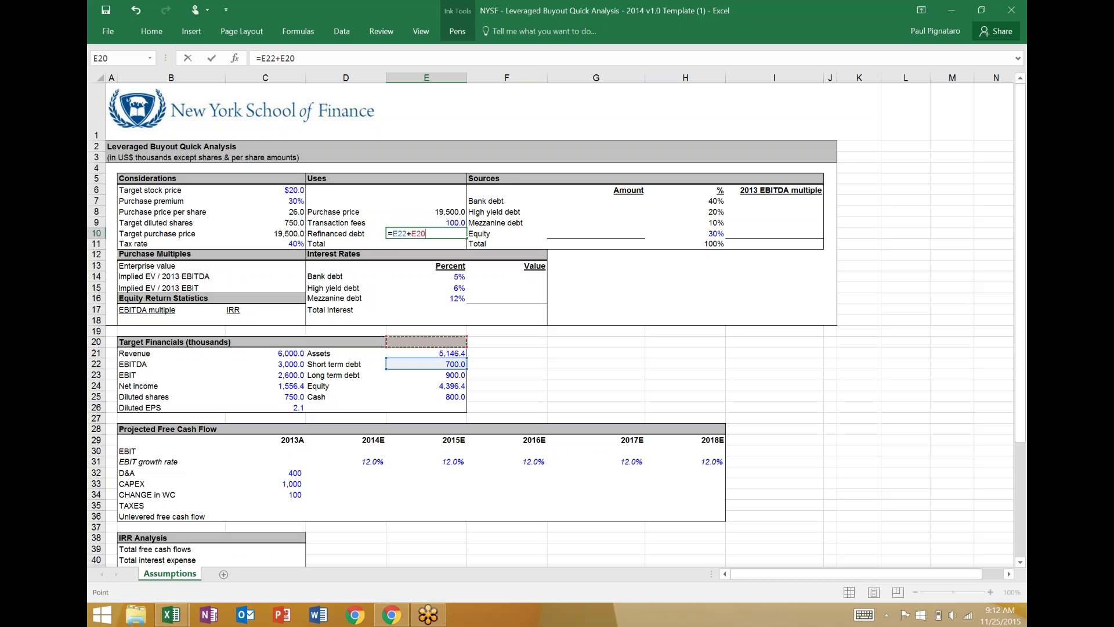
pyautogui.write('-')
pyautogui.press('Down')
pyautogui.press('Down')
pyautogui.press('Down')
pyautogui.press('Down')
pyautogui.press('Down')
pyautogui.press('Down')
pyautogui.press('Down')
pyautogui.press('Down')
pyautogui.press('Down')
pyautogui.press('Down')
pyautogui.press('Down')
pyautogui.press('Down')
pyautogui.press('Down')
pyautogui.press('Down')
pyautogui.press('Down')
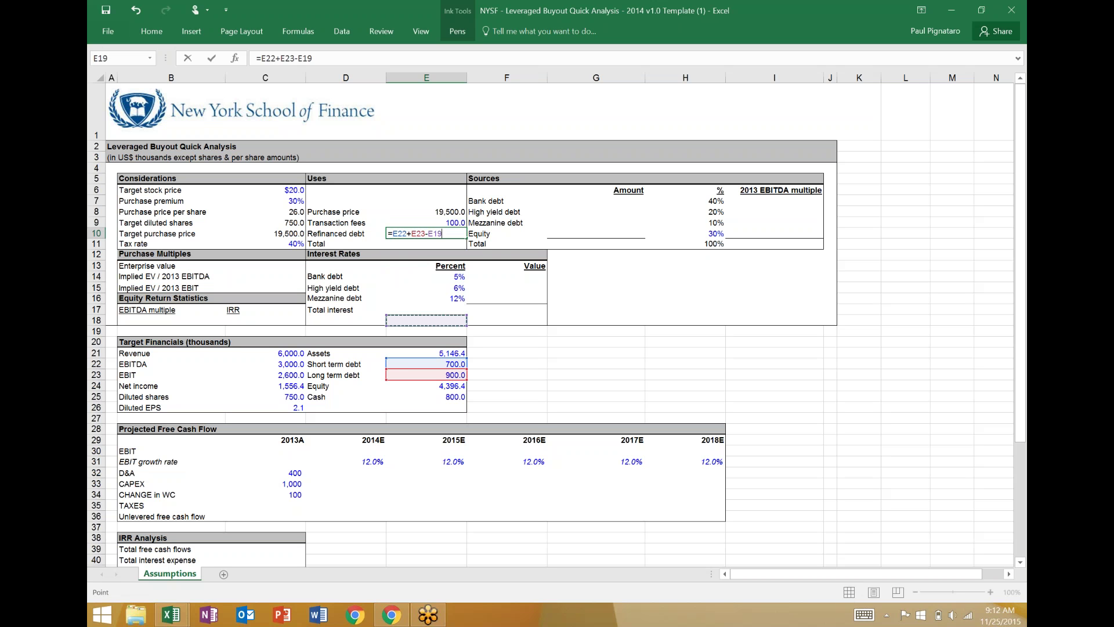
pyautogui.press('Return')
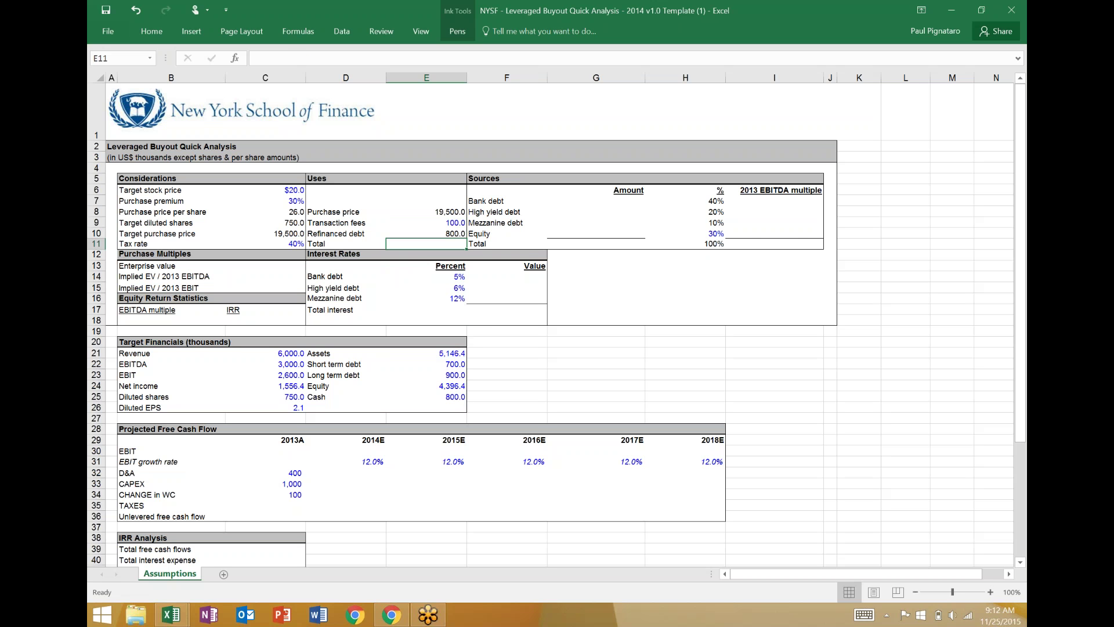
# - Total the uses of funds in E11 with a sum of the purchase price, transaction fees and refinanced debt
pyautogui.hotkey('alt', '=')
pyautogui.press('Return')
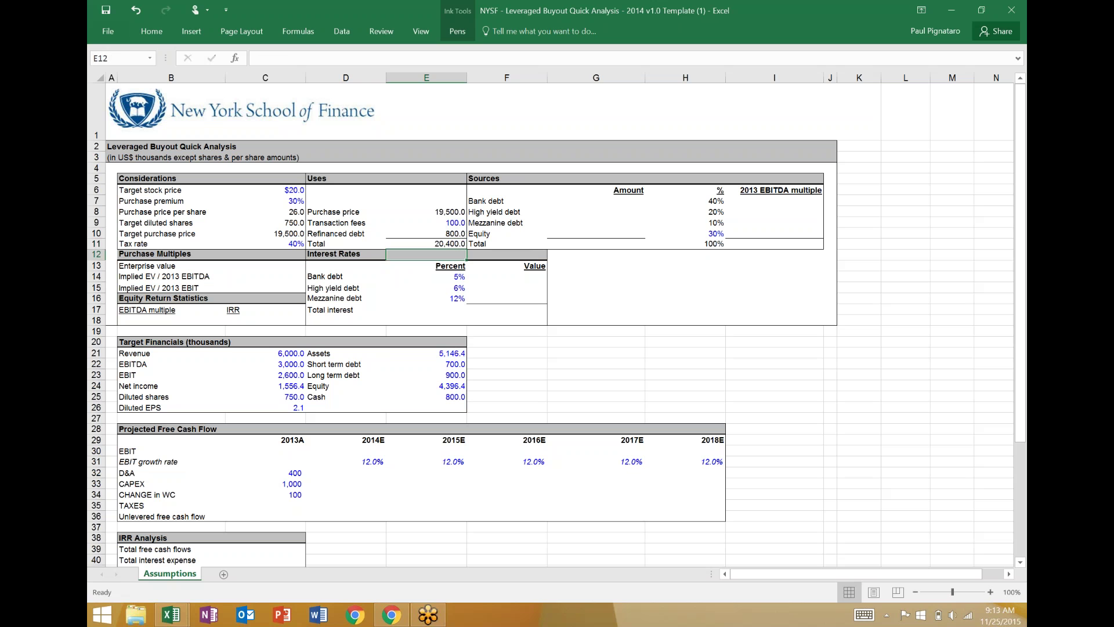
# - Examine the amount, percentage and 2013 EBITDA multiple columns of the Sources table in G7:I10
pyautogui.press('Right')
pyautogui.press('Right')
pyautogui.press('Up')
pyautogui.press('Up')
pyautogui.press('Up')
pyautogui.press('Up')
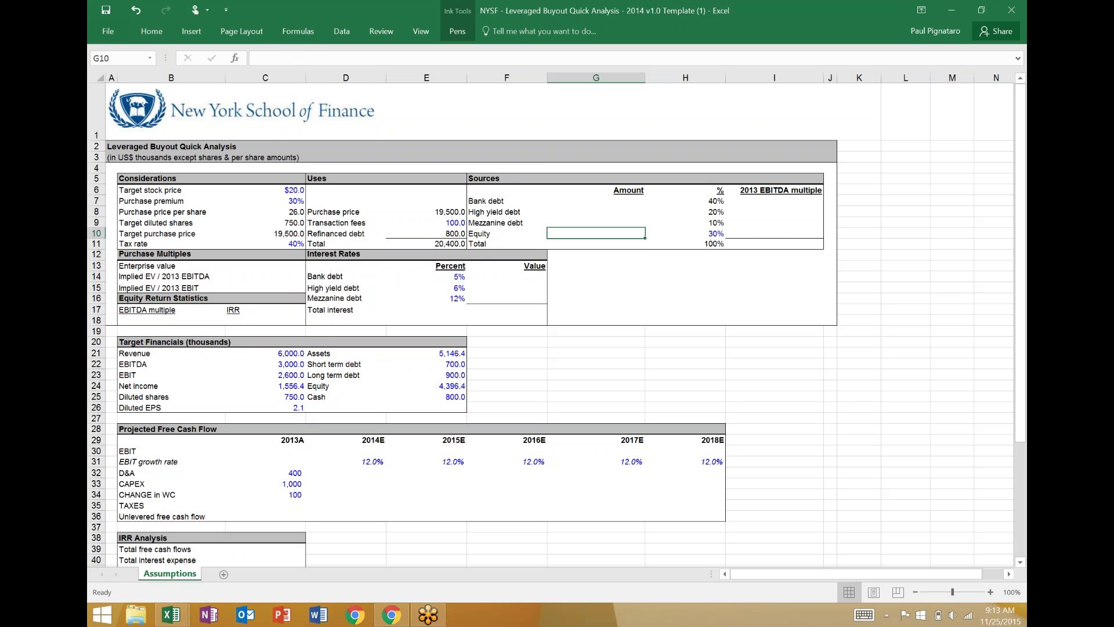
pyautogui.press('Up')
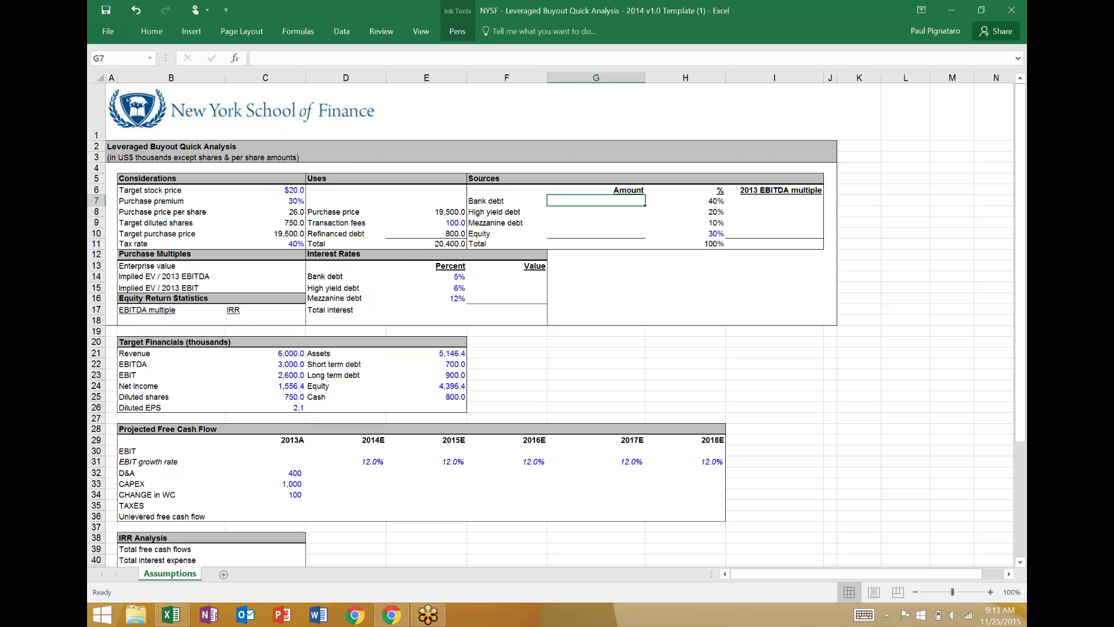
pyautogui.press('Right')
pyautogui.press('Right')
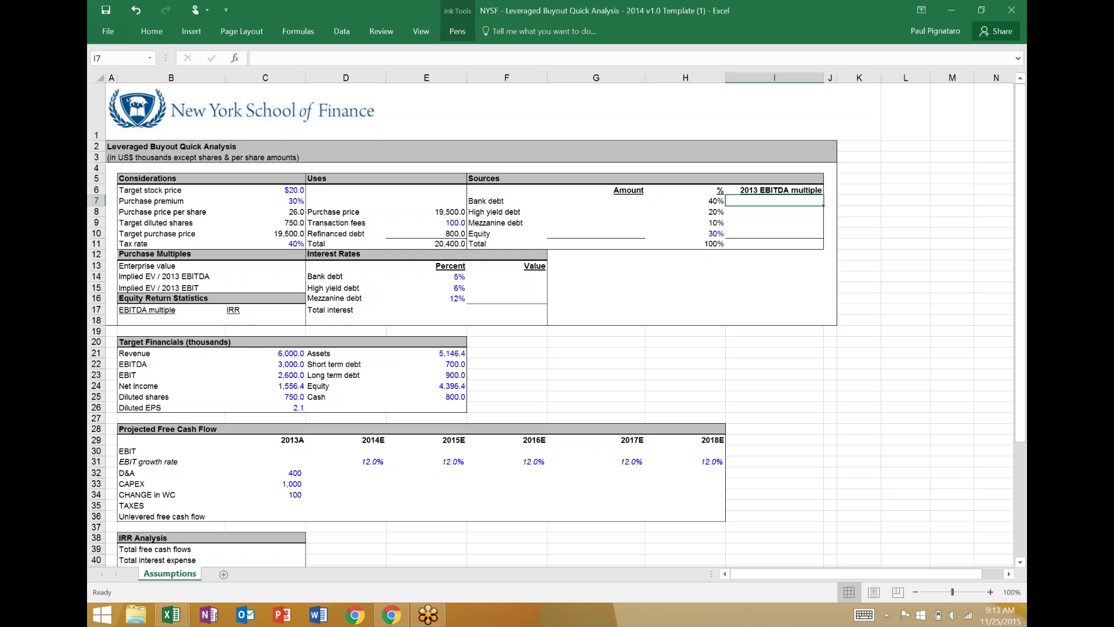
pyautogui.press('Left')
pyautogui.press('Right')
pyautogui.press('Down')
pyautogui.press('Down')
pyautogui.press('Down')
pyautogui.press('Left')
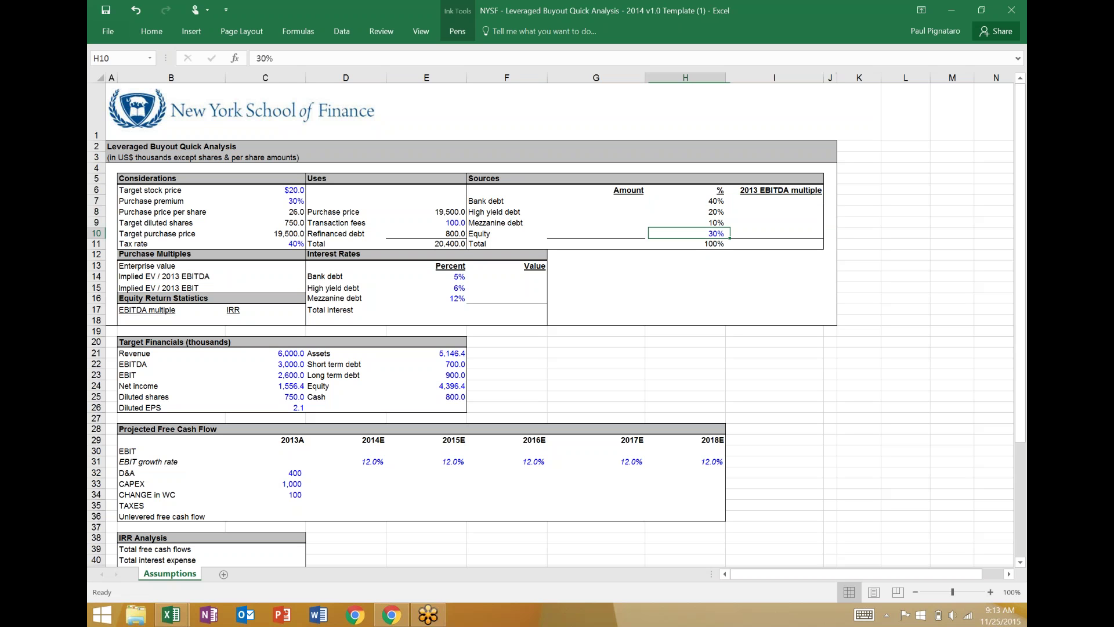
# - Examine the bank, high yield and mezzanine debt percentage formulas in H7:H9, the equity percentage in H10 and the total in H11
pyautogui.press('Up')
pyautogui.press('Up')
pyautogui.press('Up')
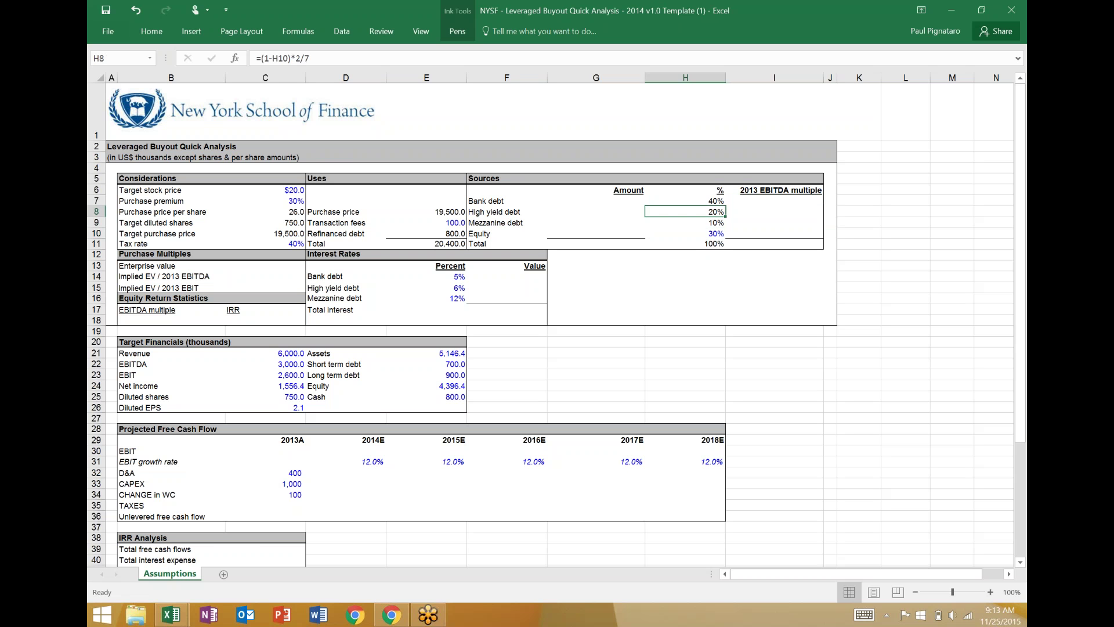
pyautogui.press('Down')
pyautogui.press('Down')
pyautogui.press('Down')
pyautogui.press('Up')
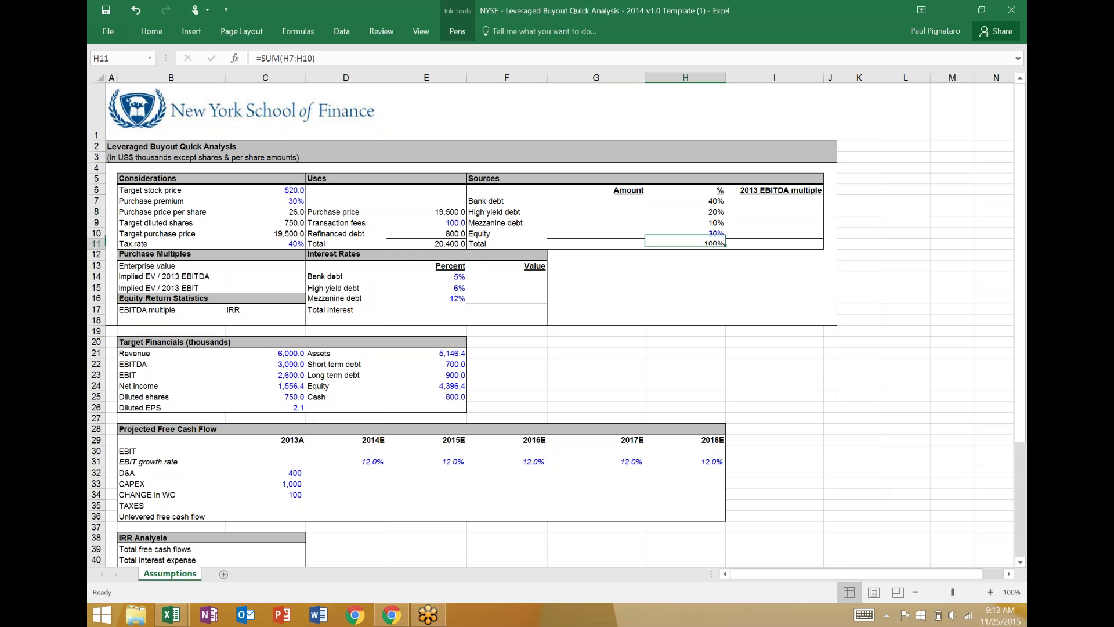
pyautogui.press('Up')
pyautogui.press('Up')
pyautogui.press('Down')
pyautogui.press('Down')
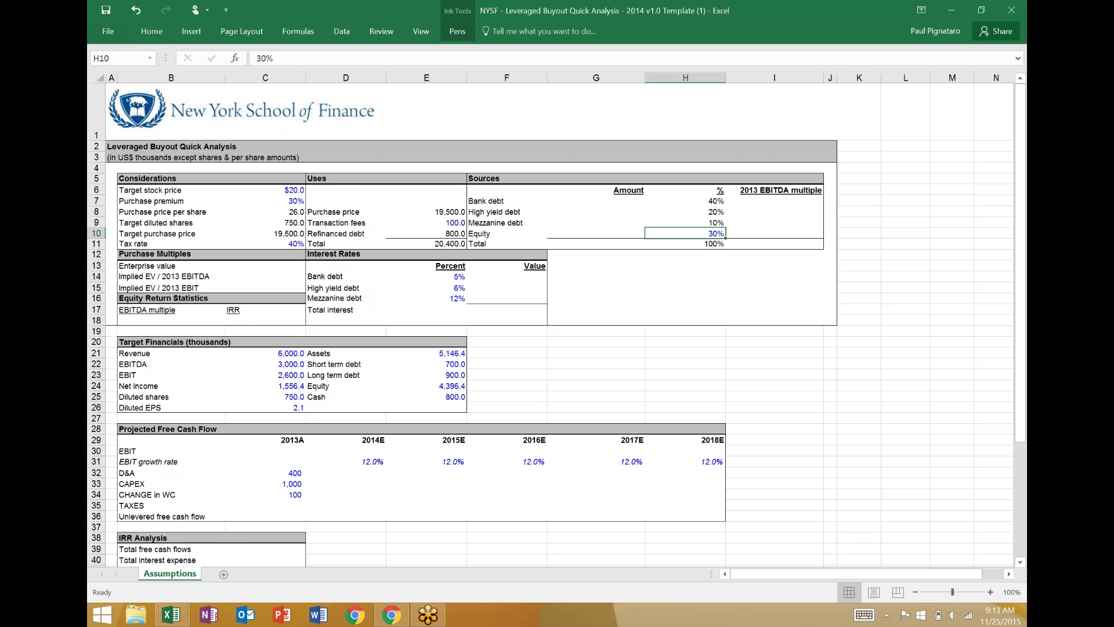
pyautogui.press('Left')
pyautogui.press('Left')
pyautogui.press('Left')
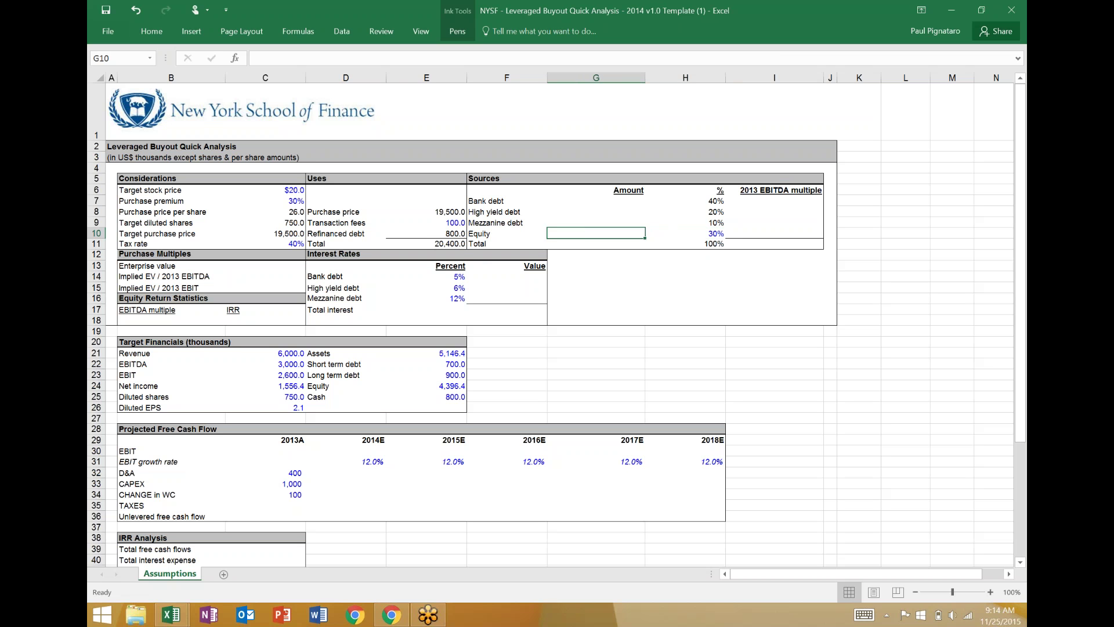
pyautogui.press('Right')
pyautogui.press('Right')
pyautogui.press('Right')
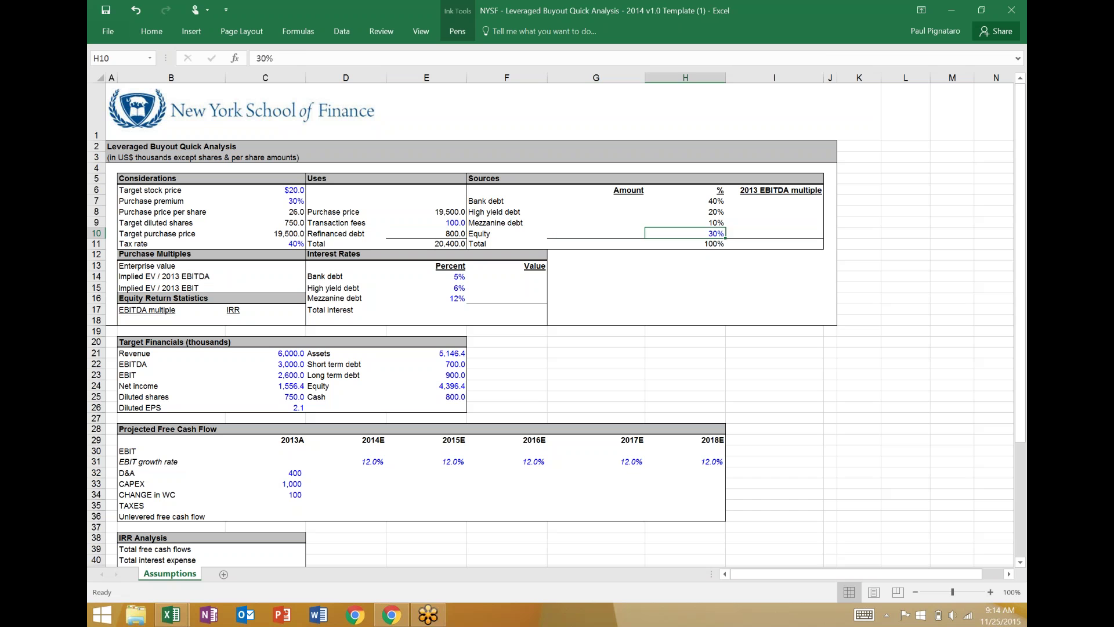
pyautogui.press('Up')
pyautogui.press('Up')
pyautogui.press('Up')
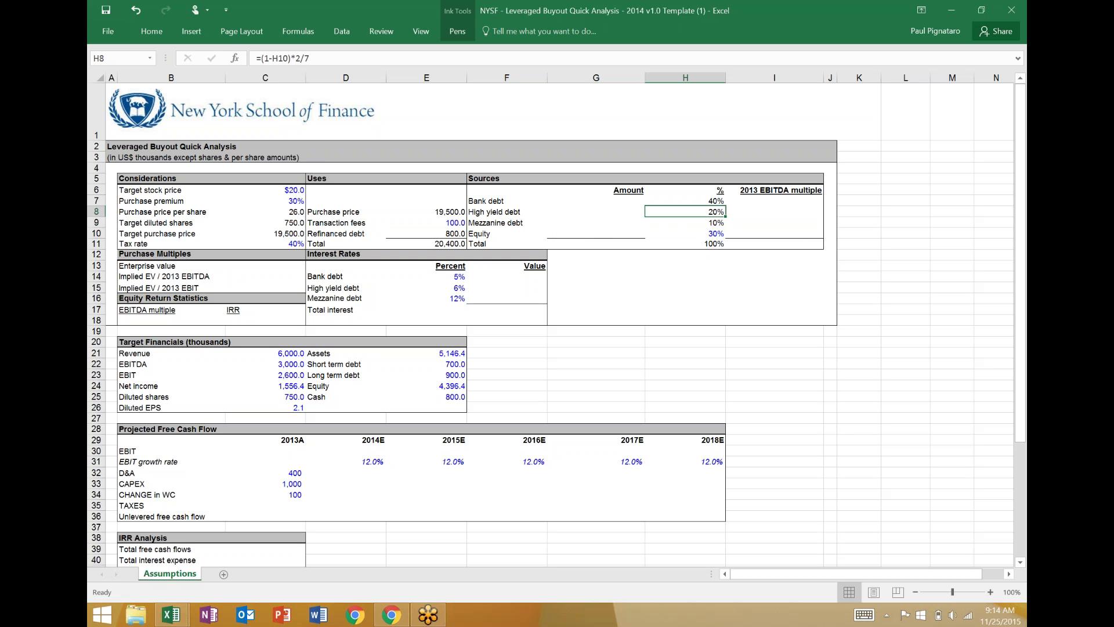
pyautogui.press('Down')
pyautogui.press('Down')
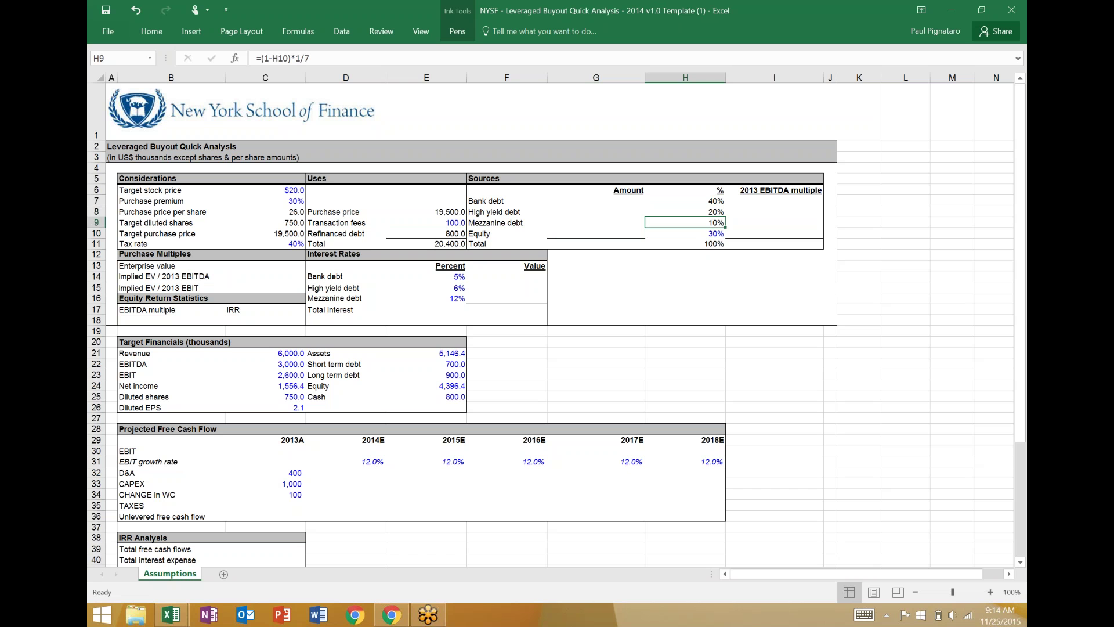
pyautogui.press('Up')
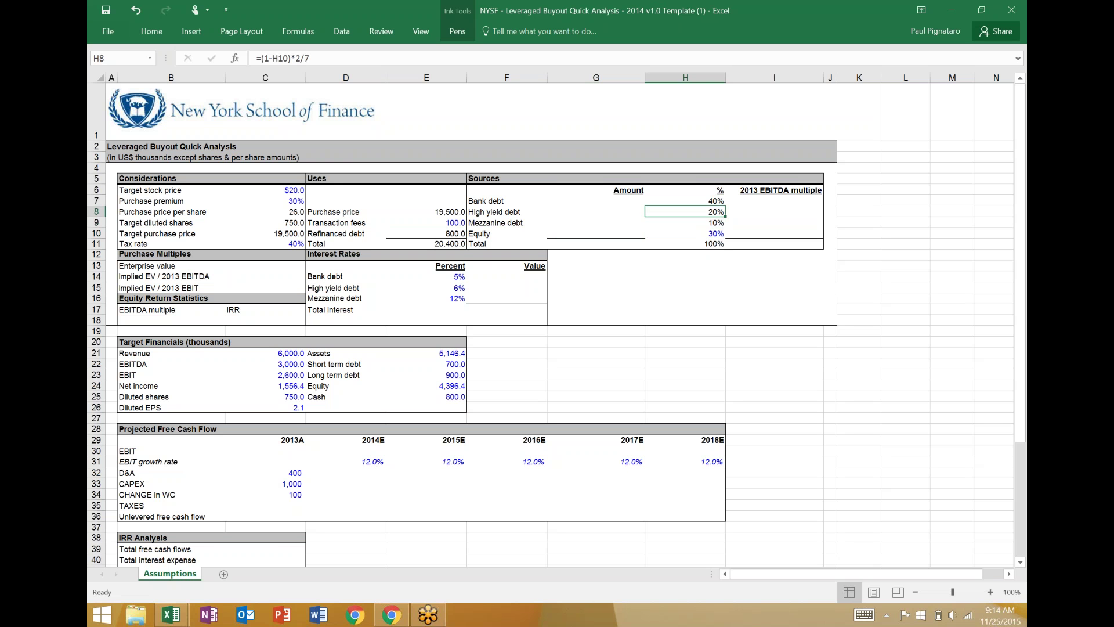
pyautogui.press('Up')
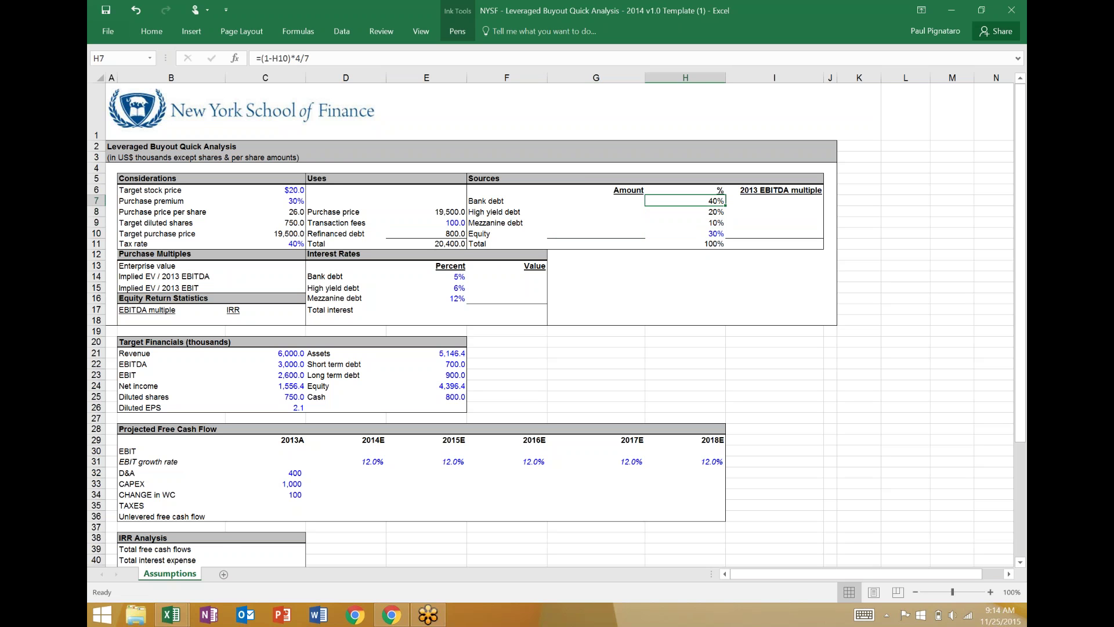
pyautogui.press('Down')
pyautogui.press('Down')
pyautogui.press('Down')
pyautogui.press('Up')
pyautogui.press('Up')
pyautogui.press('Up')
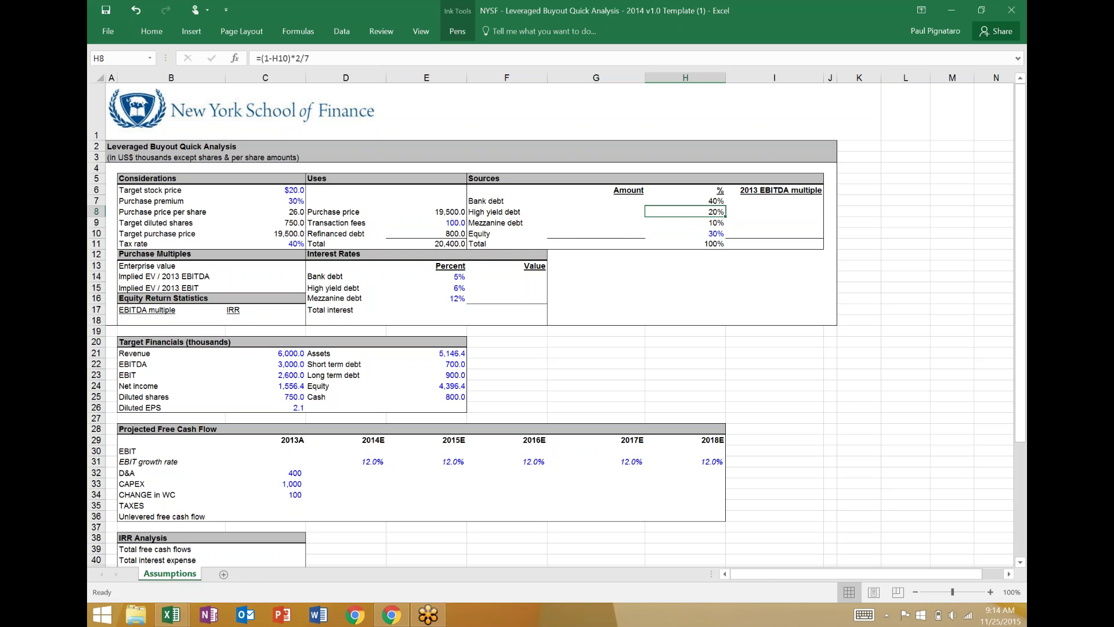
pyautogui.press('Down')
pyautogui.press('Down')
pyautogui.press('Down')
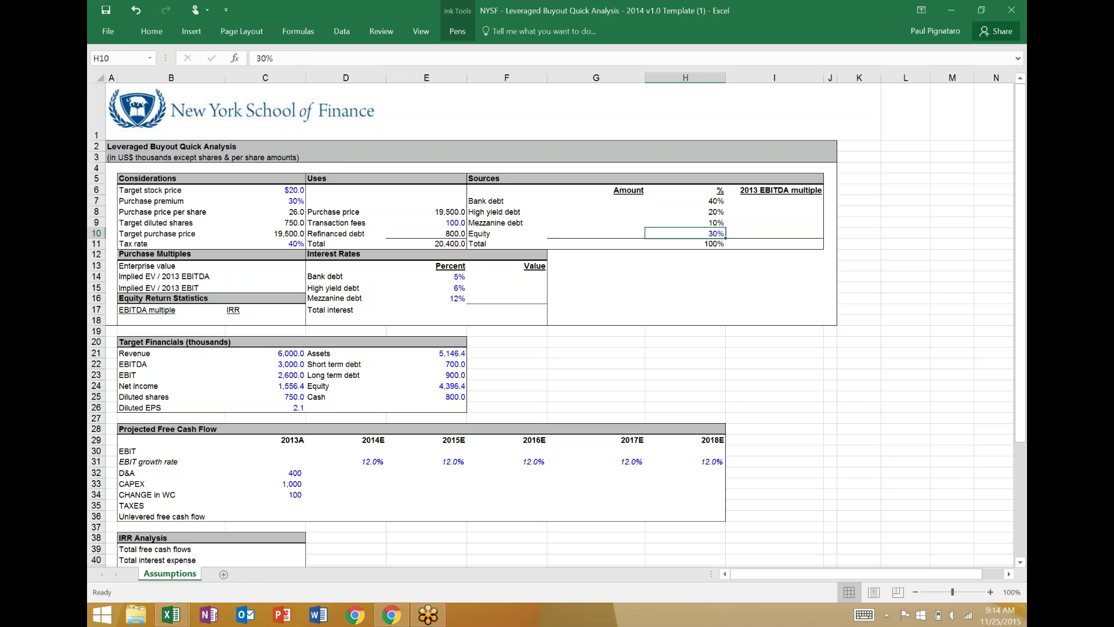
# - Set the equity percentage in H10 to 25% and check the debt percentages in H7:H9
pyautogui.write('25')
pyautogui.press('Return')
pyautogui.press('Up')
pyautogui.press('Up')
pyautogui.press('Up')
pyautogui.press('Up')
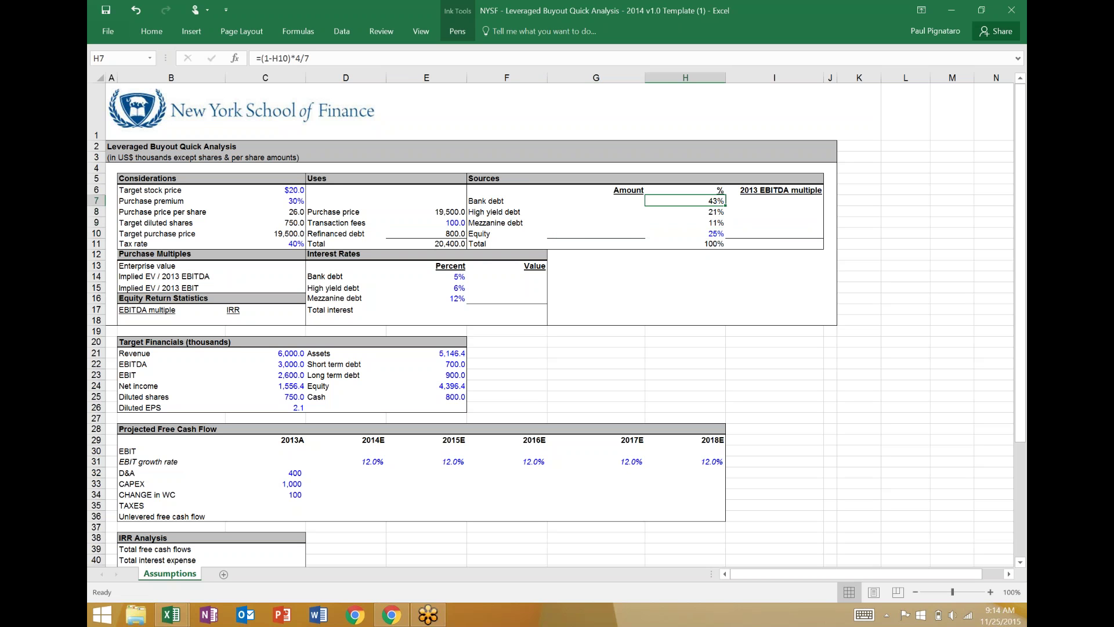
pyautogui.press('Down')
pyautogui.press('Down')
pyautogui.press('Down')
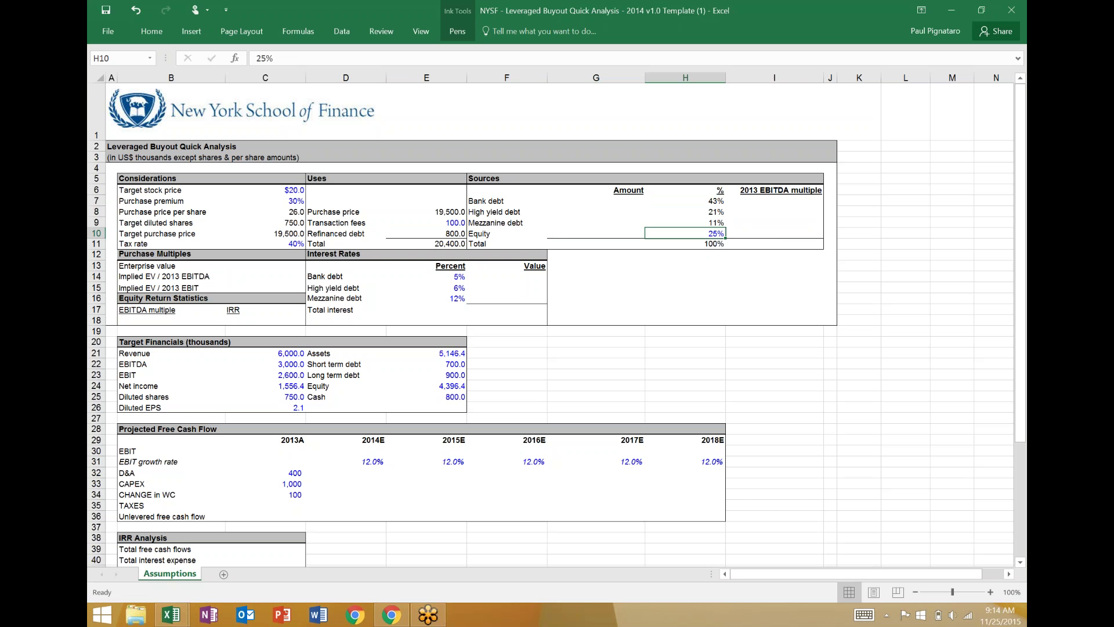
# - Select the debt percentages H7:H9 for review, and set the equity percentage in H10 back to 30%
pyautogui.press('Up')
pyautogui.hotkey('ctrl', 'c')
pyautogui.hotkey('shift', 'Up')
pyautogui.hotkey('shift', 'Up')
pyautogui.hotkey('ctrl', 'v')
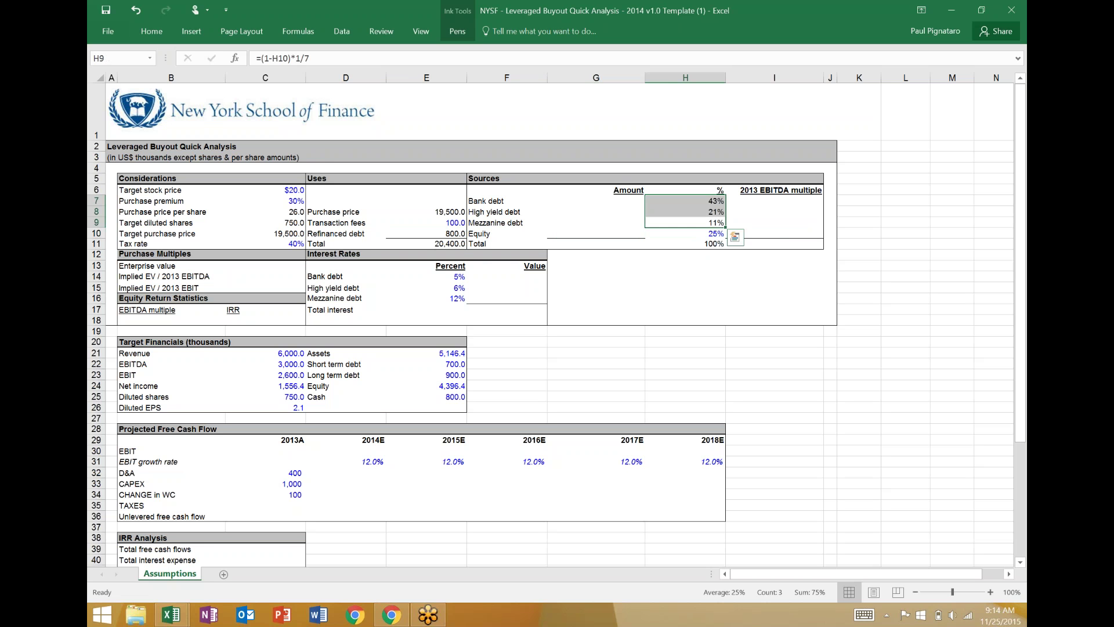
pyautogui.press('Down')
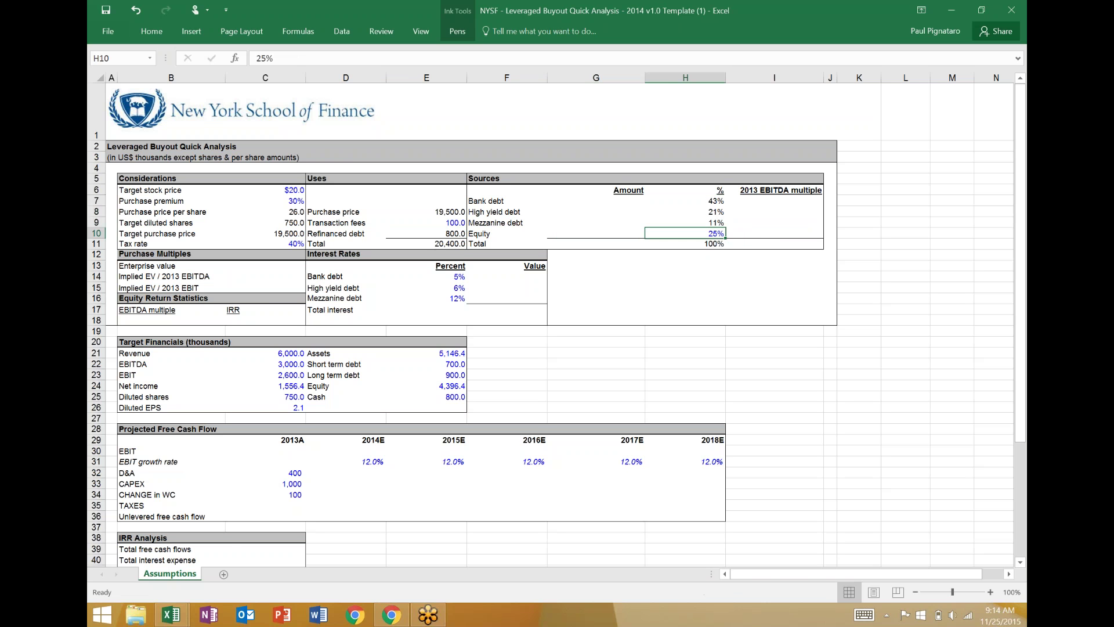
pyautogui.write('30%')
pyautogui.press('Return')
# - Calculate the bank debt amount in G7 as its percentage times the total uses, =H7*E11
pyautogui.press('Up')
pyautogui.press('Left')
pyautogui.press('Up')
pyautogui.press('Up')
pyautogui.press('Up')
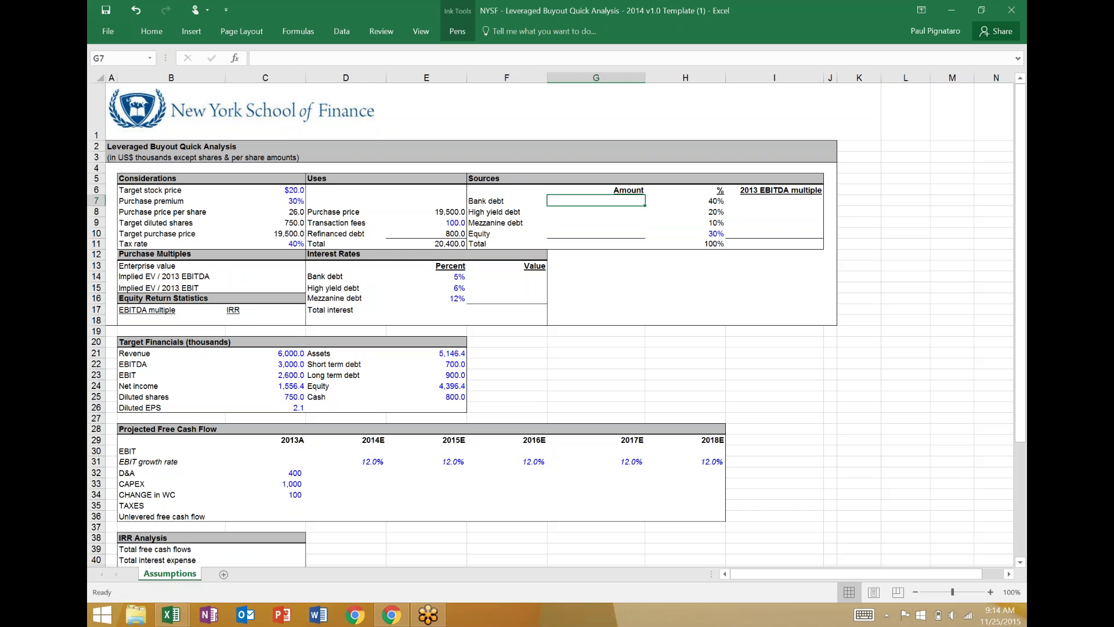
pyautogui.write('=')
pyautogui.press('Right')
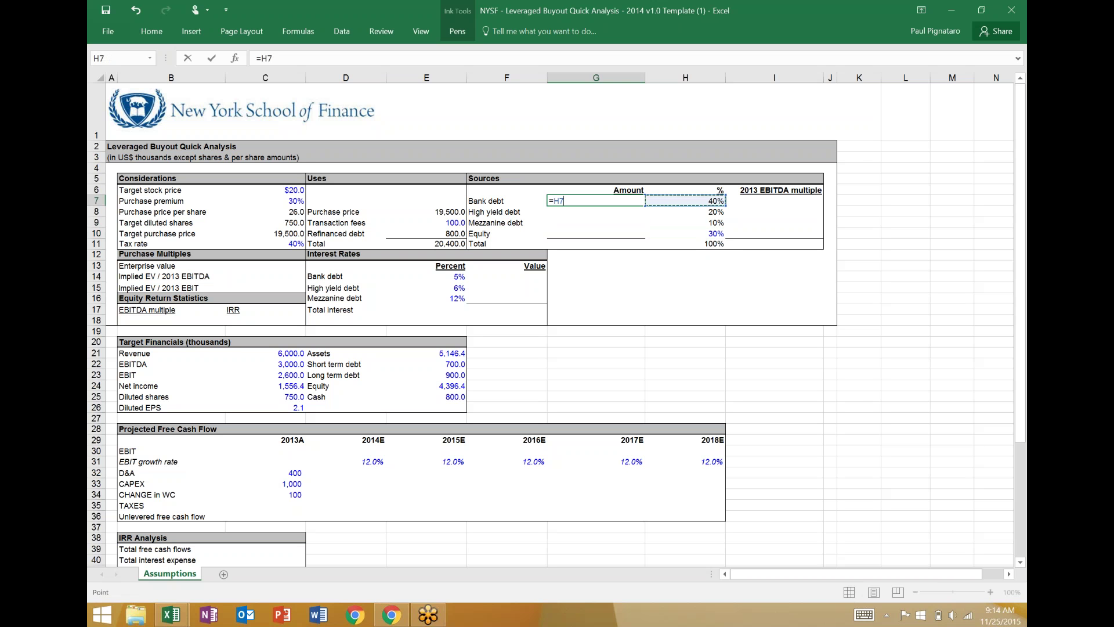
pyautogui.write('*')
pyautogui.press('Left')
pyautogui.press('Left')
pyautogui.press('Down')
pyautogui.press('Down')
pyautogui.press('Down')
pyautogui.press('Down')
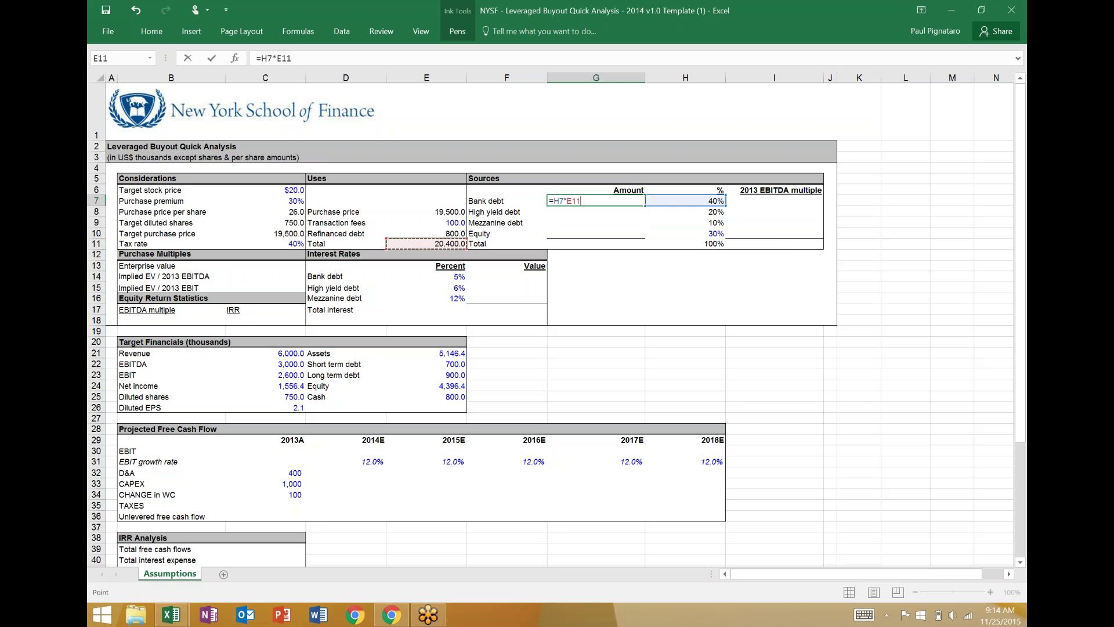
pyautogui.press('Return')
# - Calculate the high yield debt amount in G8 as its percentage times the total uses, =H8*E11
pyautogui.write('=')
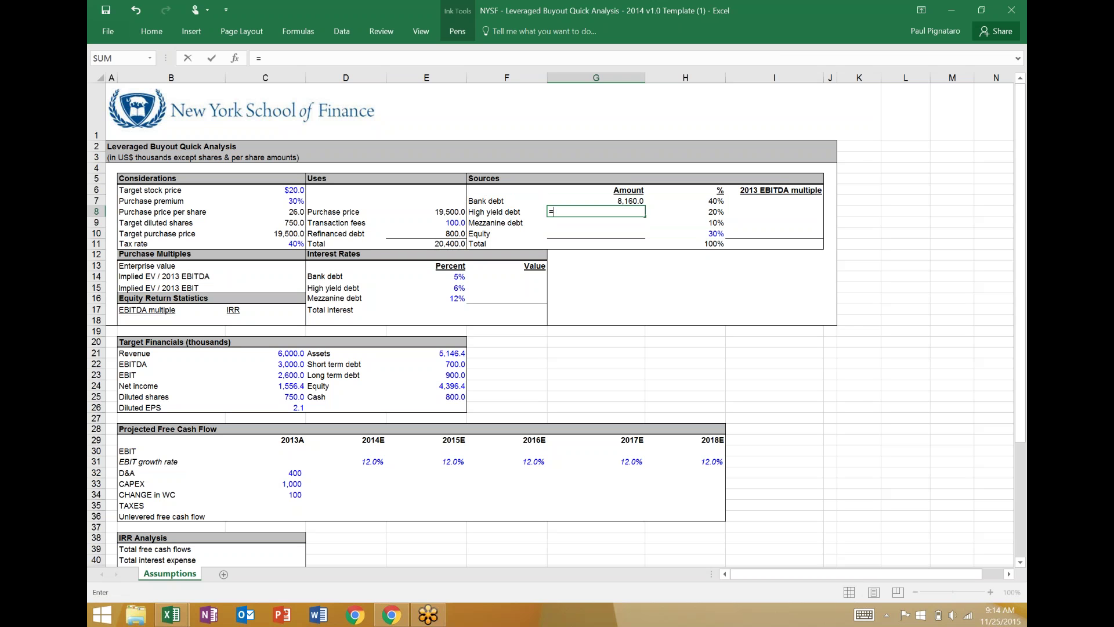
pyautogui.press('Right')
pyautogui.write('*')
pyautogui.press('Left')
pyautogui.press('Left')
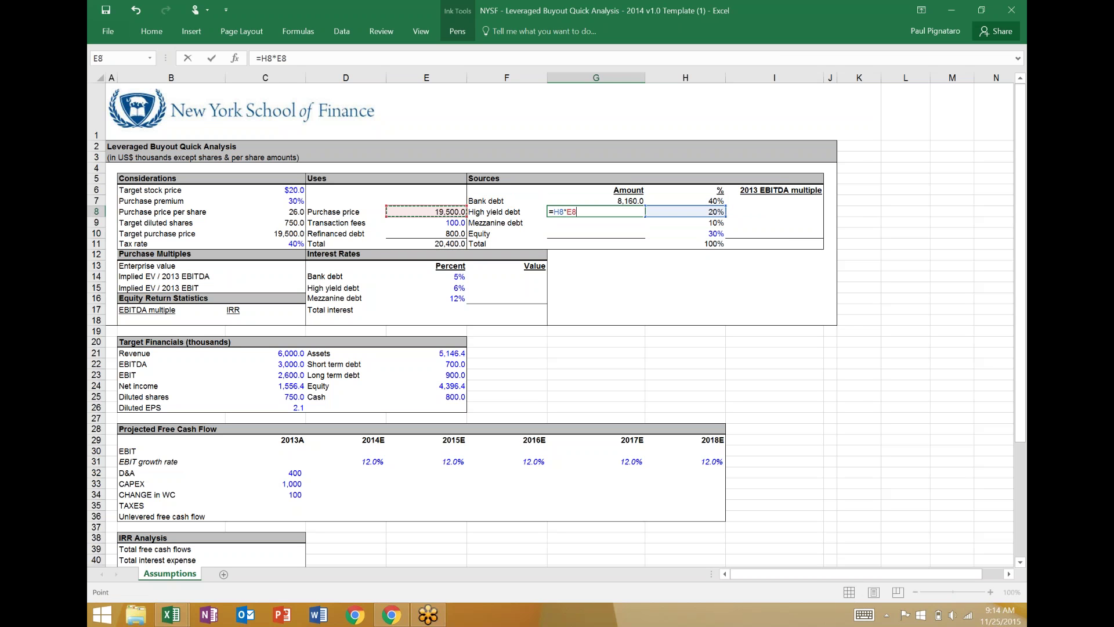
pyautogui.press('Down')
pyautogui.press('Down')
pyautogui.press('Down')
pyautogui.press('Return')
# - Calculate the mezzanine debt amount in G9 as its percentage times the total uses, =H9*E11
pyautogui.write('=')
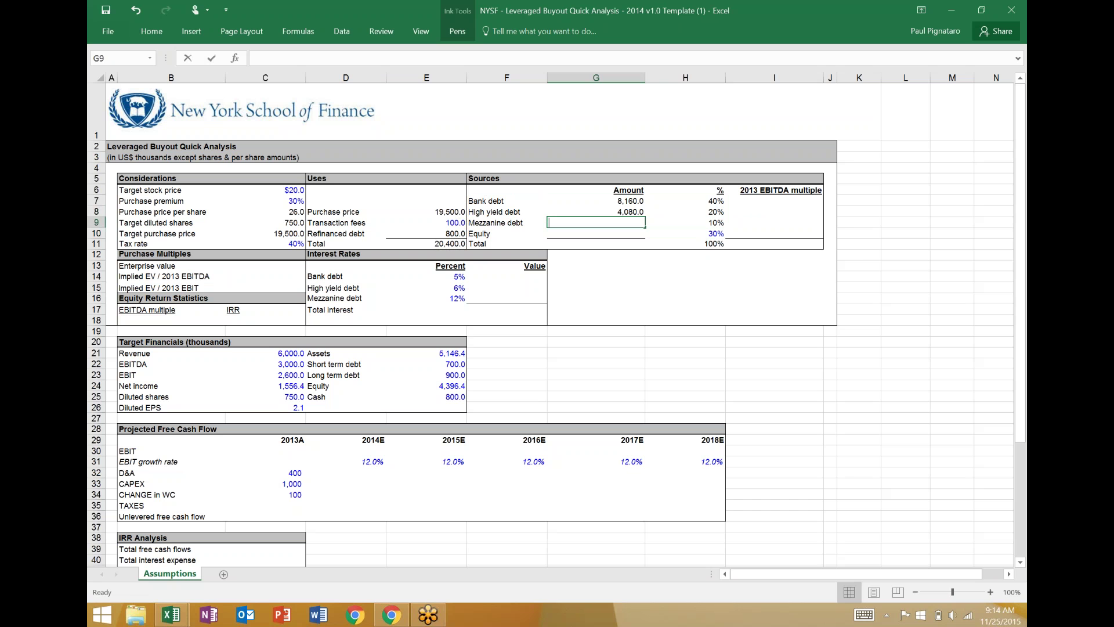
pyautogui.press('Right')
pyautogui.write('*')
pyautogui.press('Left')
pyautogui.press('Left')
pyautogui.press('Left')
pyautogui.press('Down')
pyautogui.press('Down')
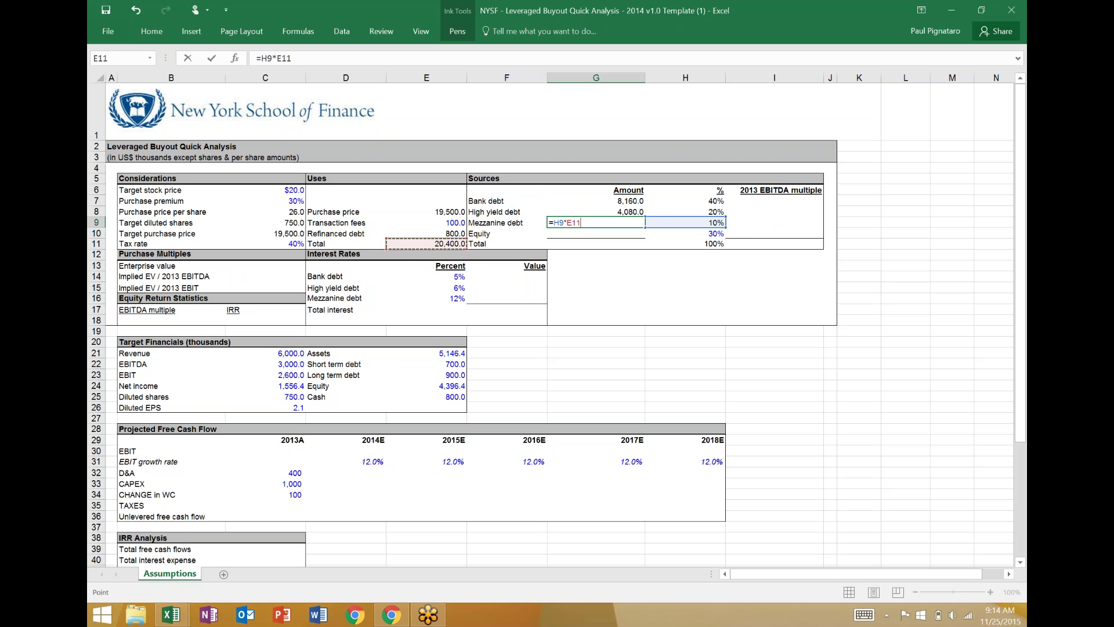
pyautogui.press('Return')
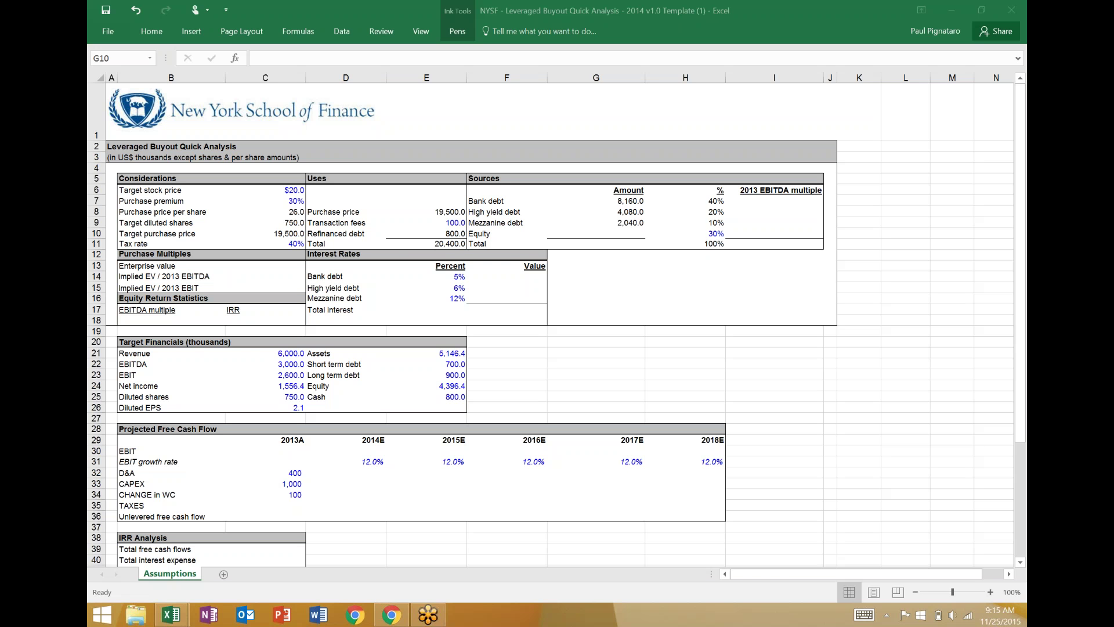
# - Calculate the equity amount in G10 as its percentage times the total uses, =H10*E11
pyautogui.click(595, 233)
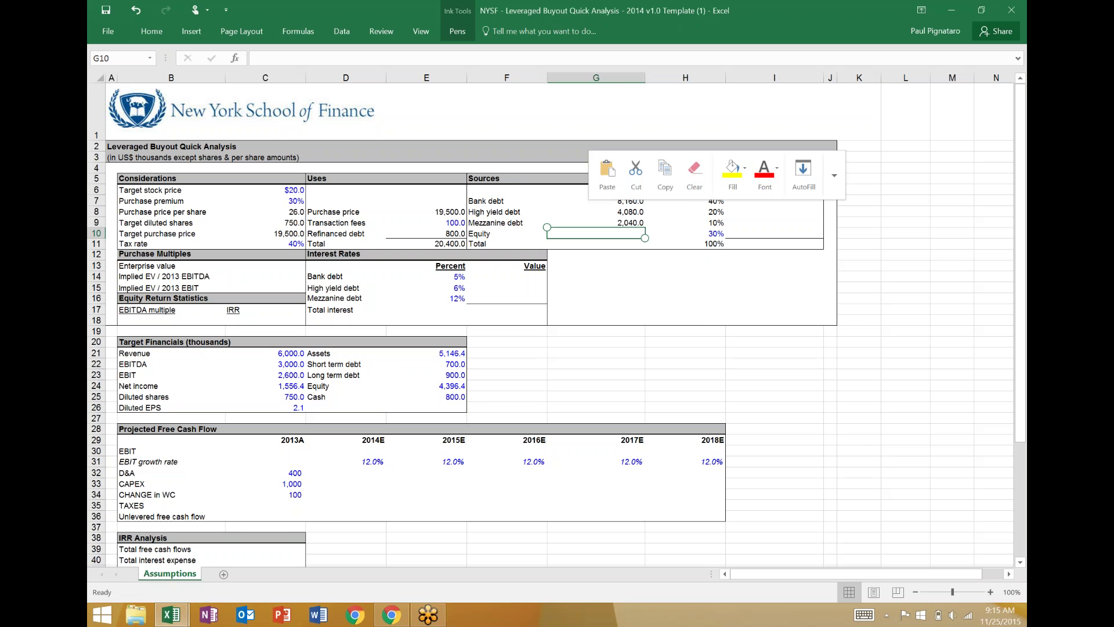
pyautogui.write('=]')
pyautogui.press('Return')
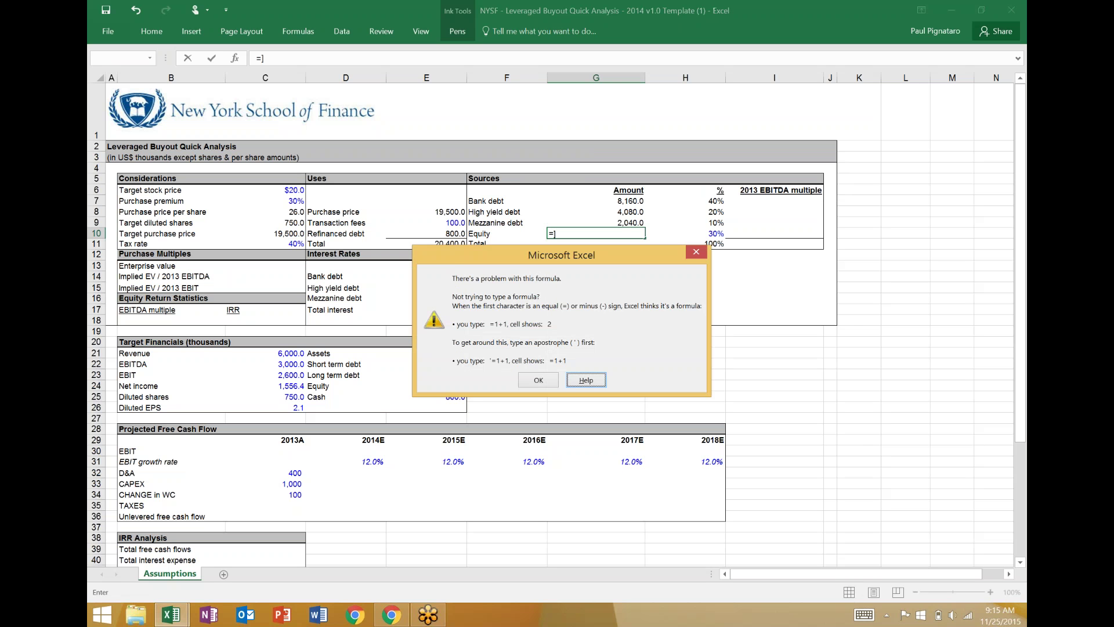
pyautogui.press('Return')
pyautogui.press('BackSpace')
pyautogui.press('Right')
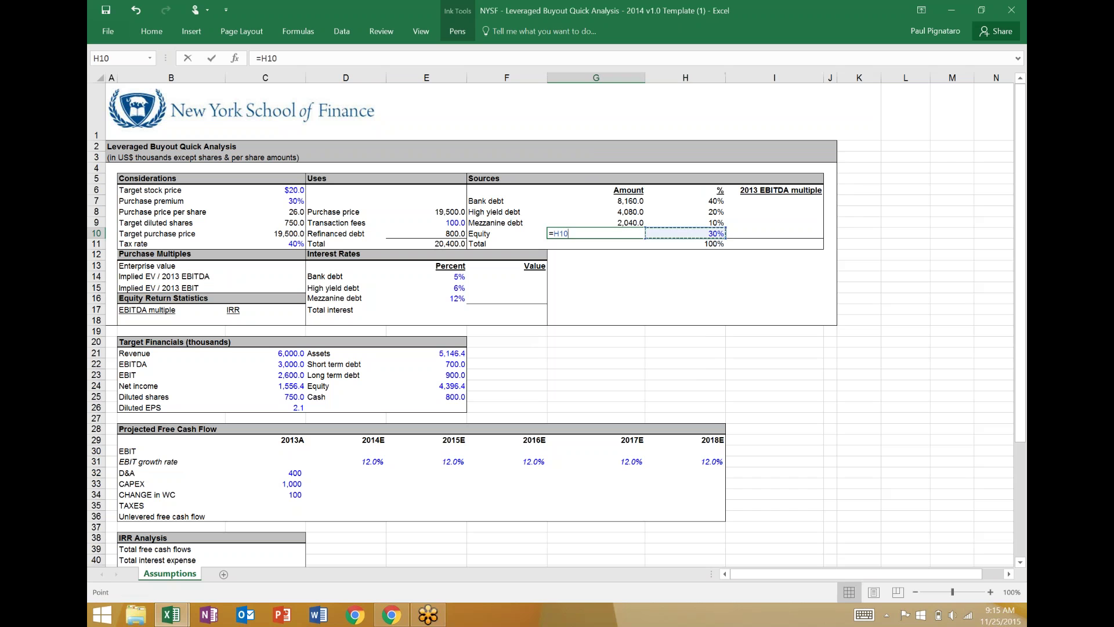
pyautogui.write('*')
pyautogui.press('Left')
pyautogui.press('Left')
pyautogui.press('Down')
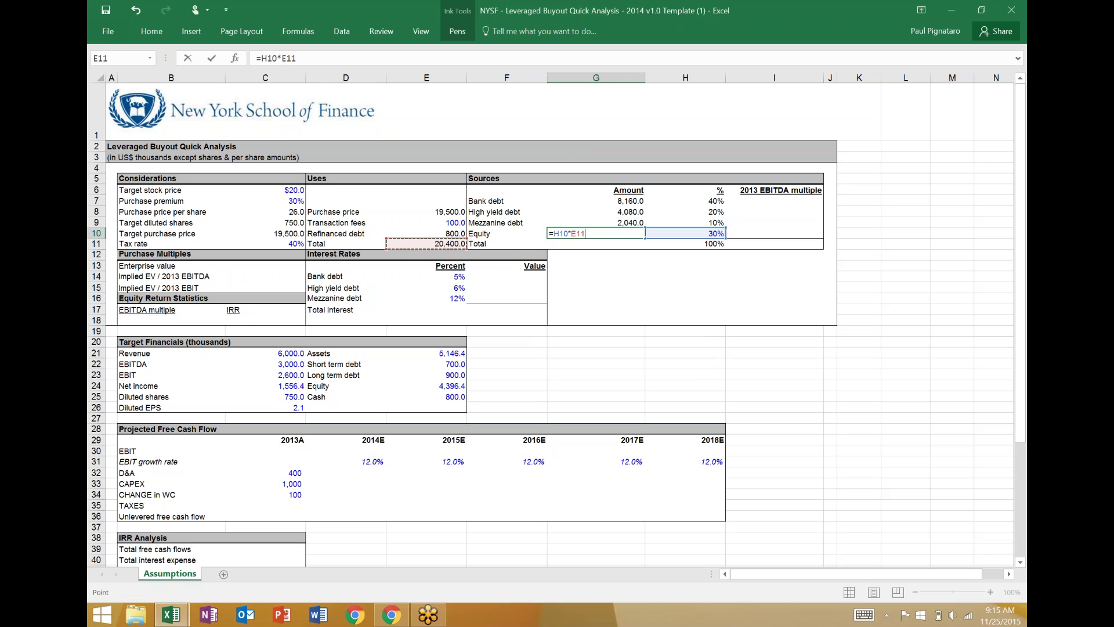
pyautogui.press('Return')
# - Total the bank debt, high yield debt, mezzanine debt and equity amounts in G11 with AutoSum
pyautogui.hotkey('alt', '=')
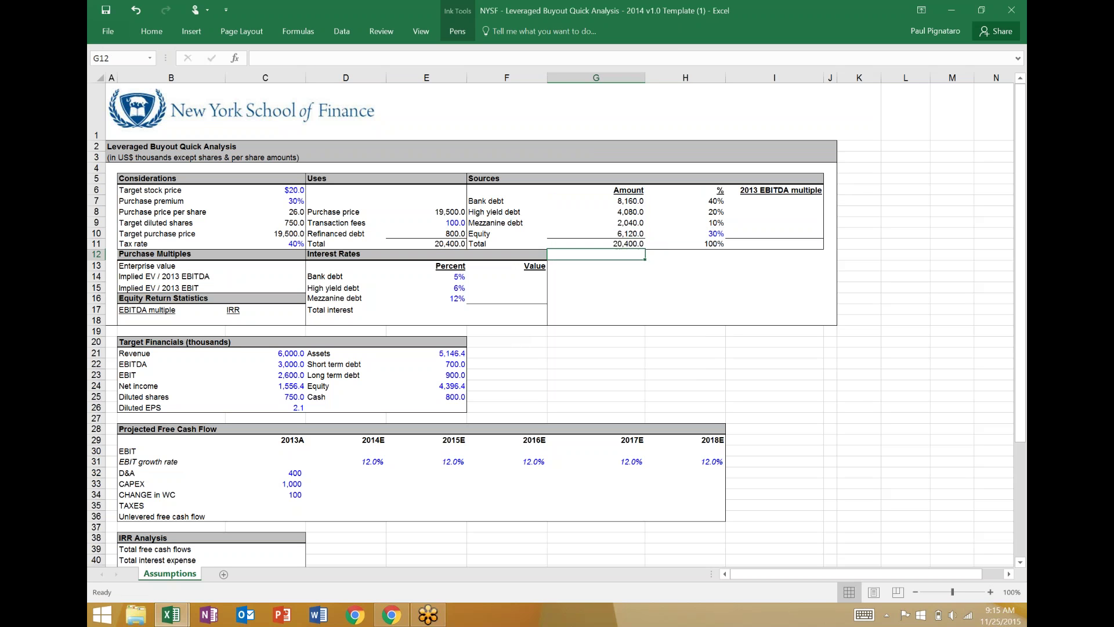
pyautogui.press('Return')
pyautogui.press('Up')
pyautogui.press('Left')
pyautogui.press('Right')
pyautogui.press('Up')
pyautogui.press('Up')
pyautogui.press('Up')
pyautogui.press('Up')
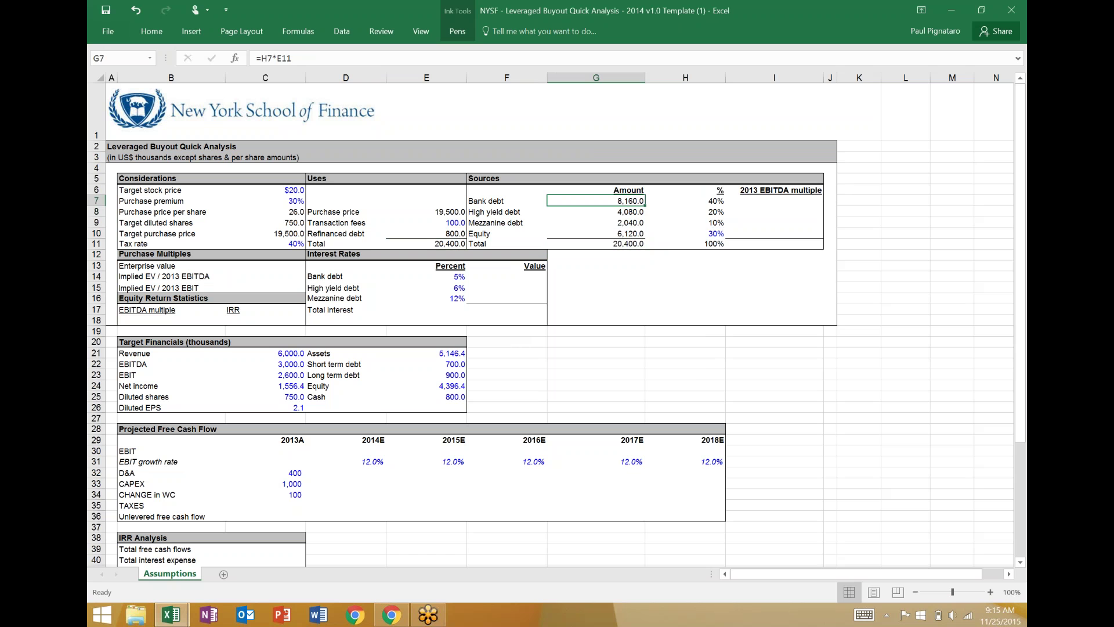
# - Calculate the bank debt's 2013 EBITDA multiple in I7 as its amount divided by EBITDA, =G7/C22
pyautogui.press('Right')
pyautogui.press('Right')
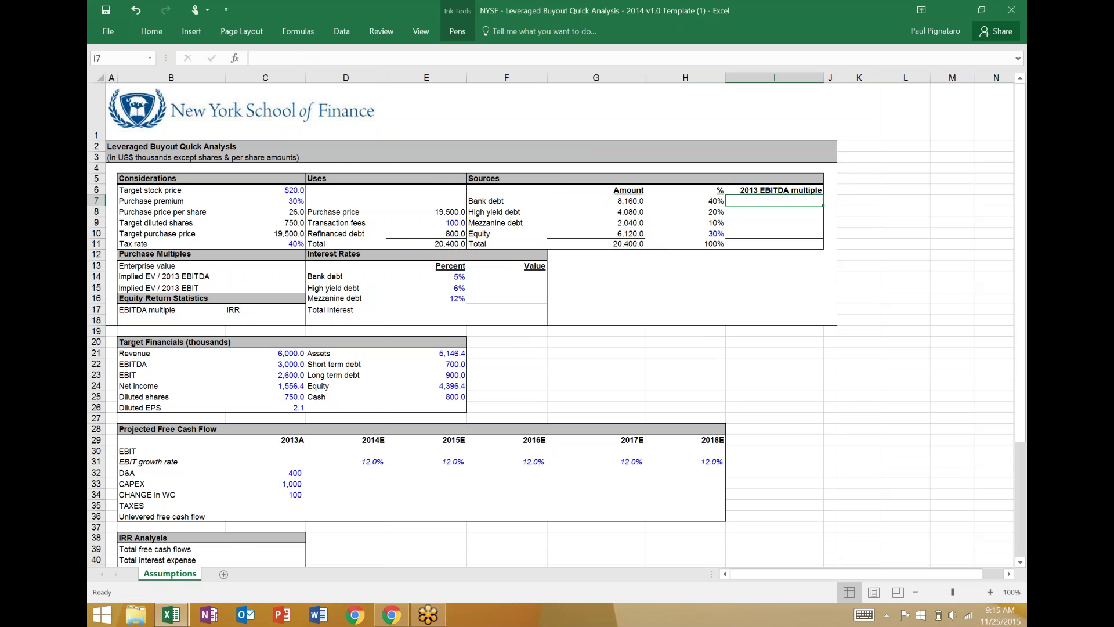
pyautogui.click(265, 363)
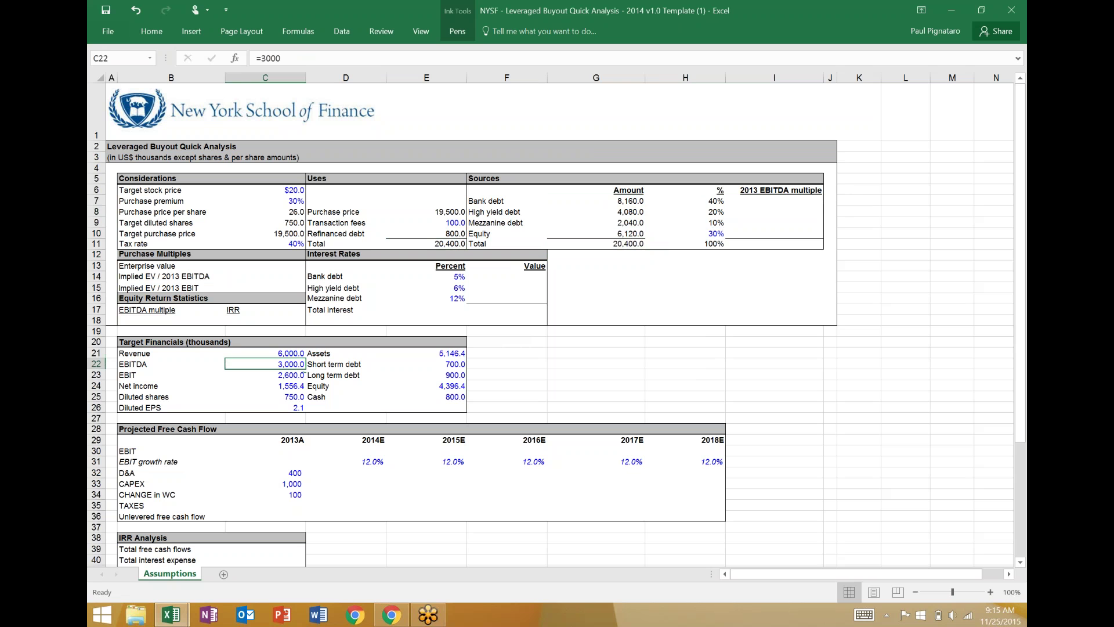
pyautogui.click(774, 201)
pyautogui.write('=')
pyautogui.press('Left')
pyautogui.press('Left')
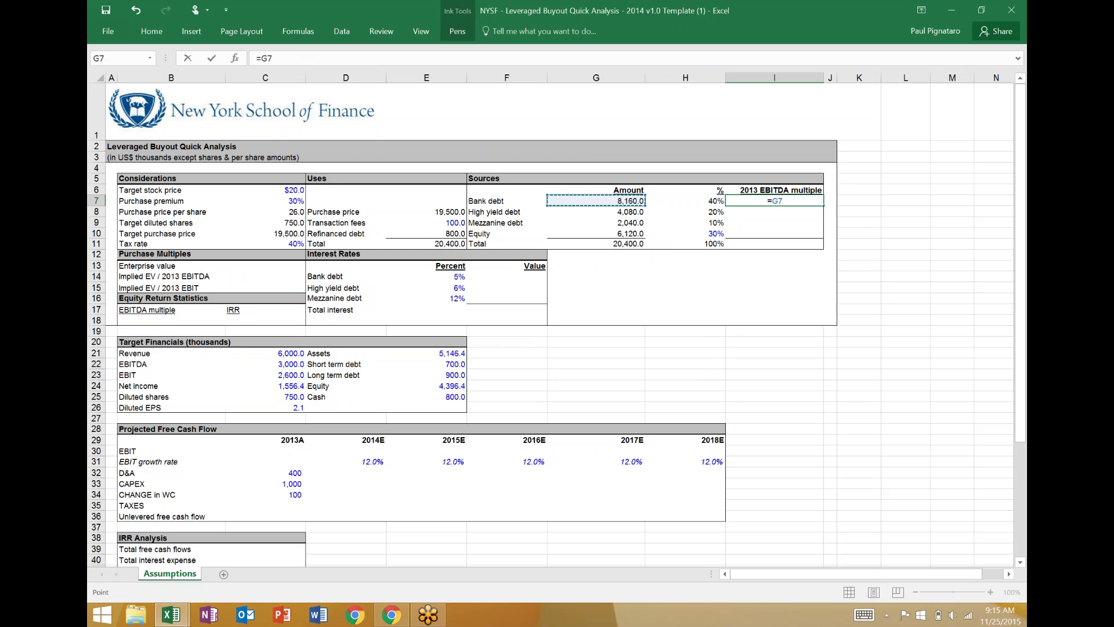
pyautogui.write('/')
pyautogui.press('Left')
pyautogui.press('Left')
pyautogui.press('Left')
pyautogui.press('Left')
pyautogui.press('Left')
pyautogui.press('Down')
pyautogui.press('Down')
pyautogui.press('Down')
pyautogui.press('Down')
pyautogui.press('Down')
pyautogui.press('Down')
pyautogui.press('Down')
pyautogui.press('Down')
pyautogui.press('Down')
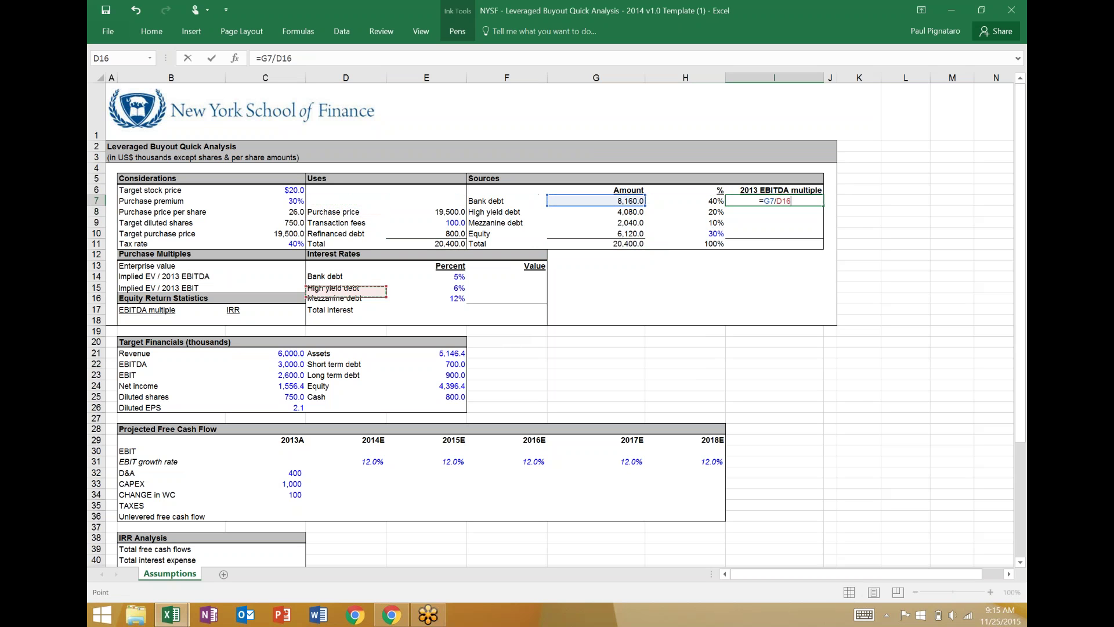
pyautogui.press('Down')
pyautogui.press('Down')
pyautogui.press('Down')
pyautogui.press('Down')
pyautogui.press('Down')
pyautogui.press('Down')
pyautogui.press('Left')
pyautogui.press('Return')
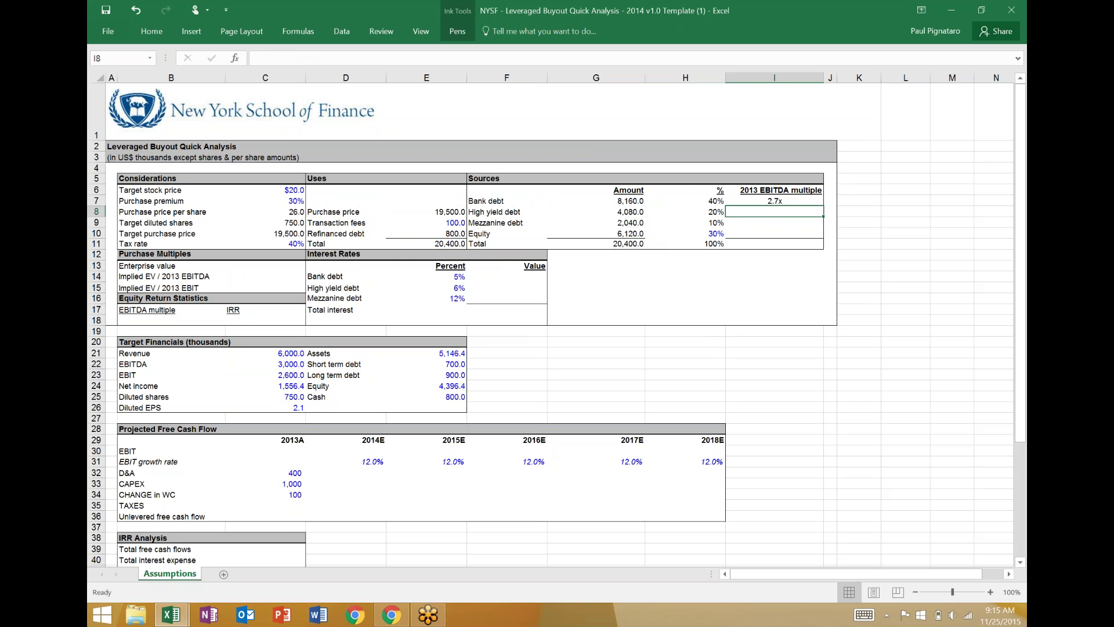
# - Calculate the high yield debt's 2013 EBITDA multiple in I8 as its amount divided by EBITDA, =G8/C22
pyautogui.write('=')
pyautogui.press('Left')
pyautogui.press('Left')
pyautogui.press('Left')
pyautogui.press('Right')
pyautogui.write('/')
pyautogui.press('Left')
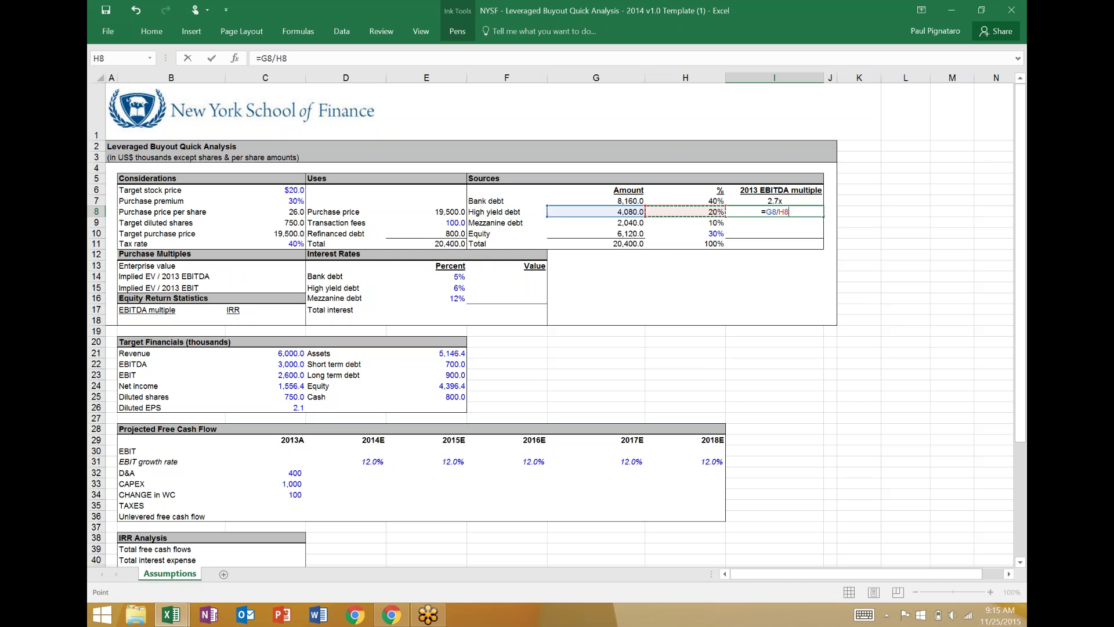
pyautogui.press('Left')
pyautogui.press('Left')
pyautogui.press('Left')
pyautogui.press('Left')
pyautogui.press('Down')
pyautogui.press('Down')
pyautogui.press('Down')
pyautogui.press('Down')
pyautogui.press('Down')
pyautogui.press('Down')
pyautogui.press('Down')
pyautogui.press('Down')
pyautogui.press('Down')
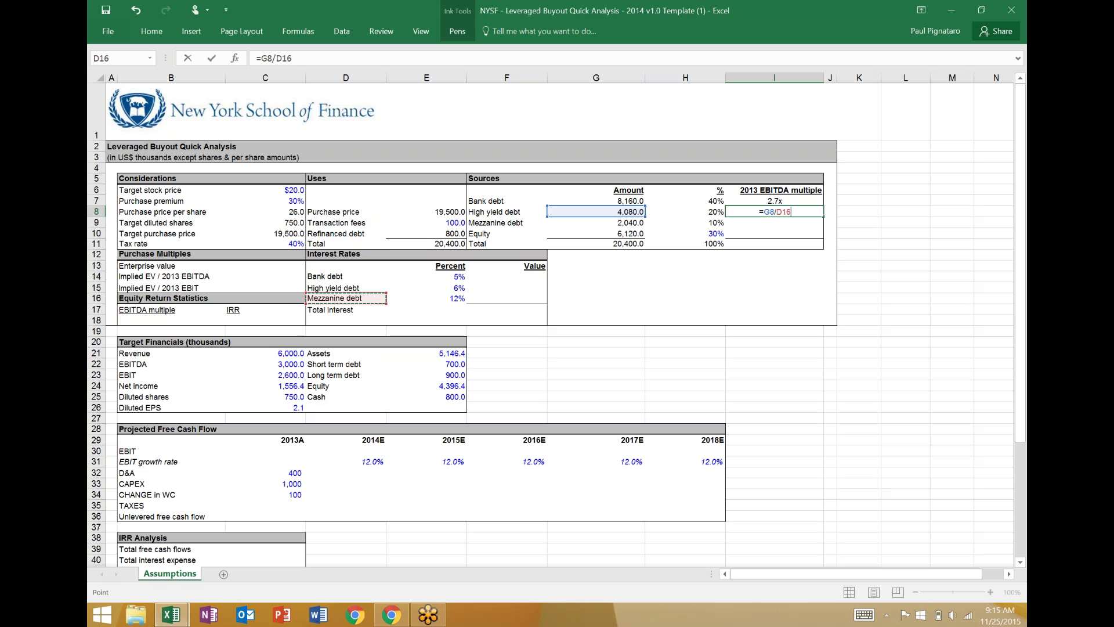
pyautogui.press('Down')
pyautogui.press('Down')
pyautogui.press('Down')
pyautogui.press('Down')
pyautogui.press('Down')
pyautogui.press('Left')
pyautogui.press('Return')
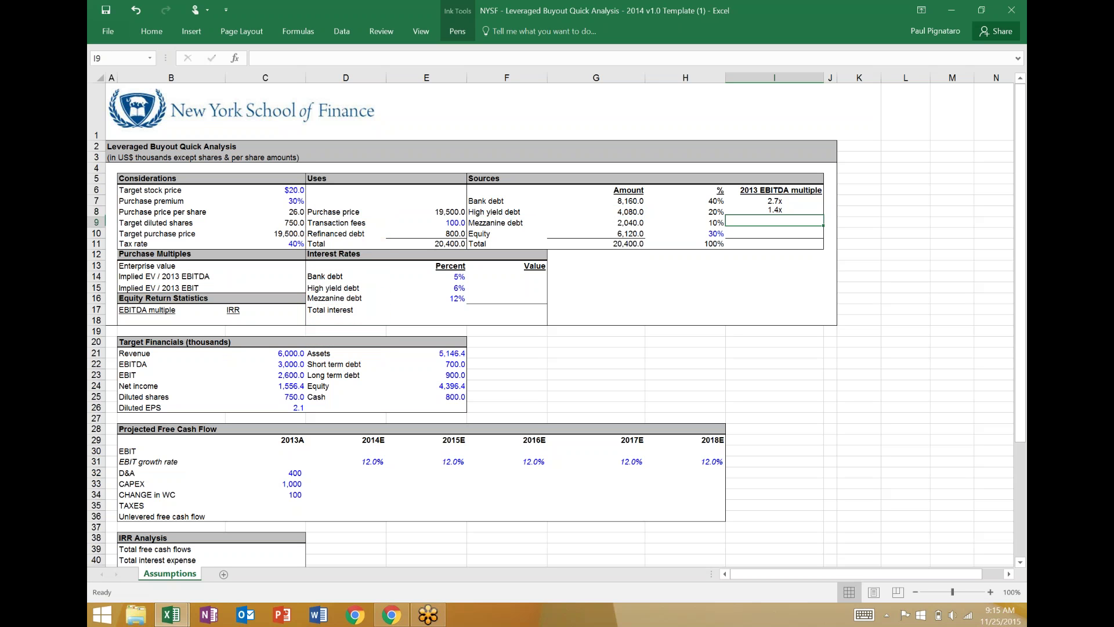
# - Select the bank debt and high yield debt multiples in I7:I8 to review their combined value
pyautogui.press('Up')
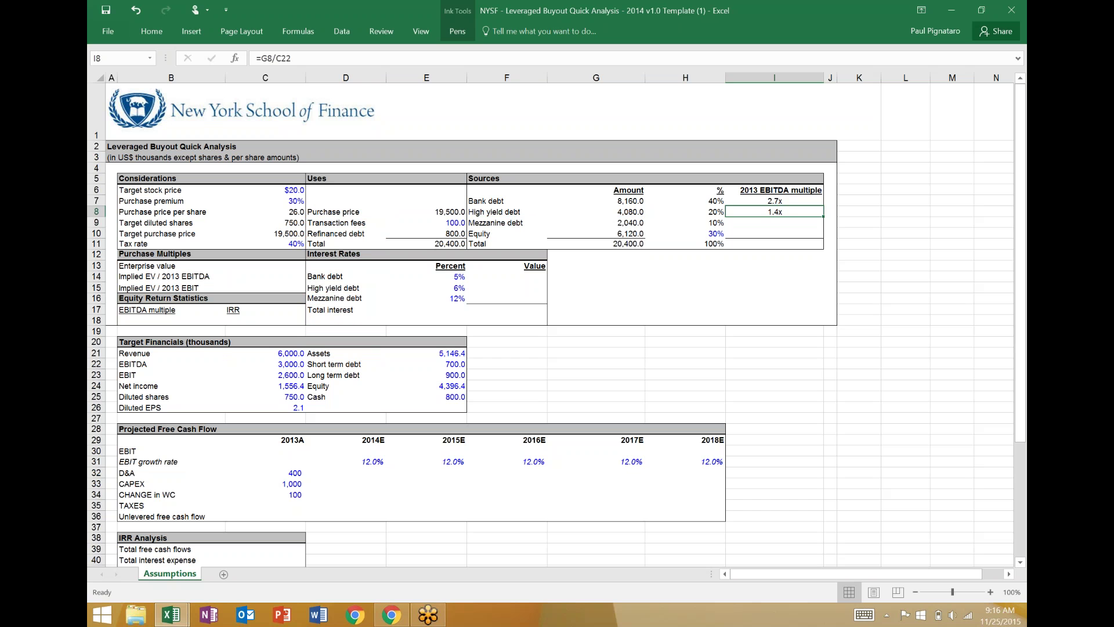
pyautogui.moveTo(774, 201); pyautogui.dragTo(774, 212)
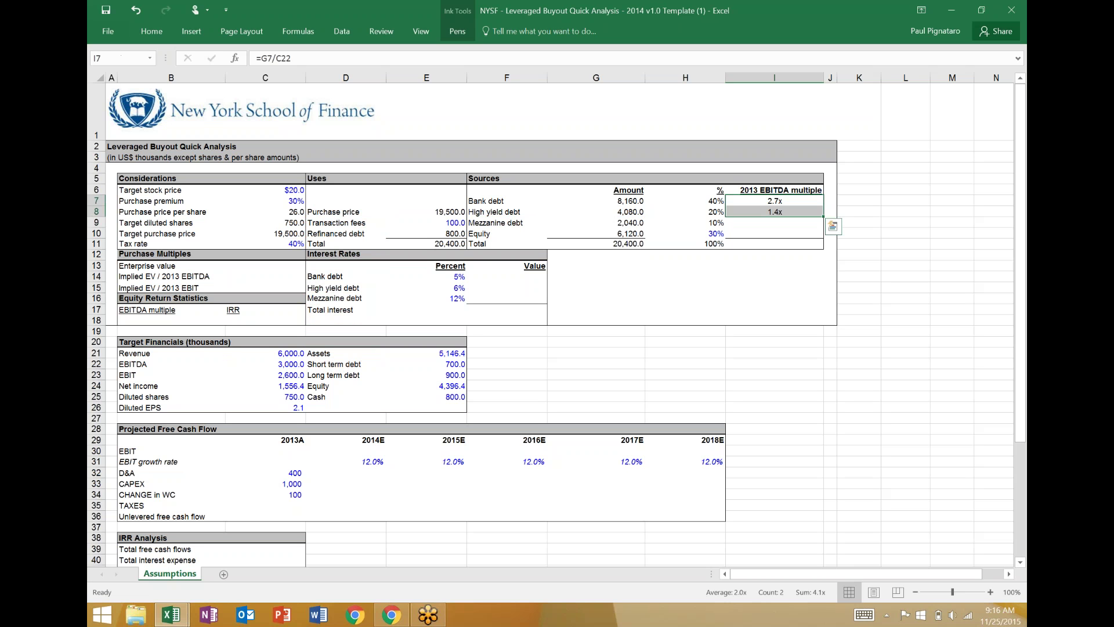
pyautogui.press('Down')
pyautogui.press('Left')
pyautogui.press('Right')
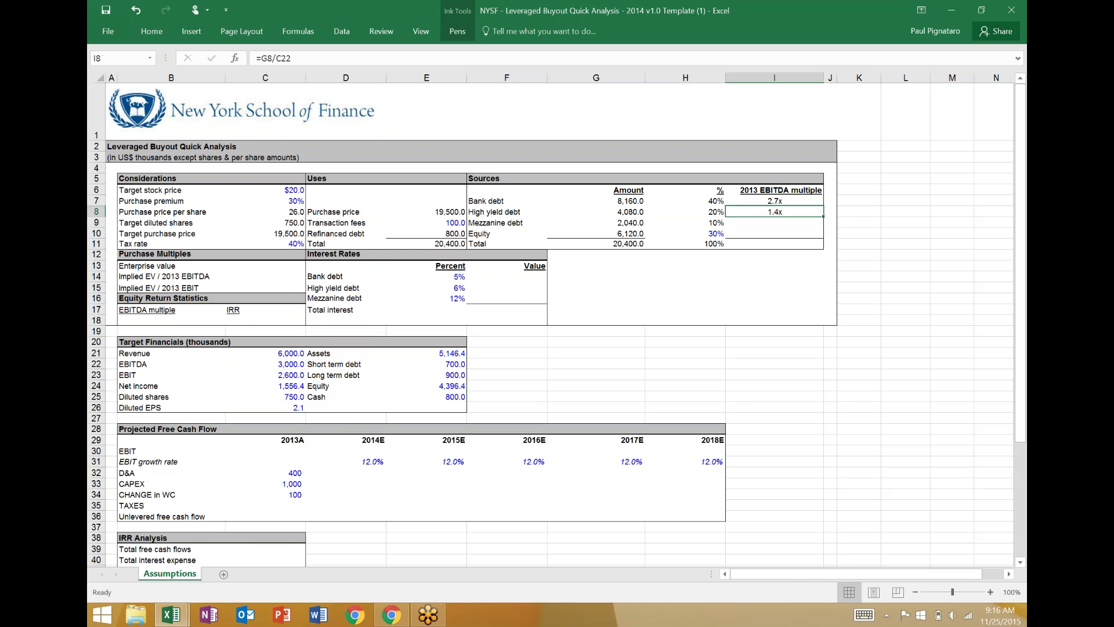
# - Calculate the mezzanine debt's 2013 EBITDA multiple in I9 as its amount divided by EBITDA, =G9/C22
pyautogui.press('Down')
pyautogui.write('=')
pyautogui.press('Left')
pyautogui.press('Left')
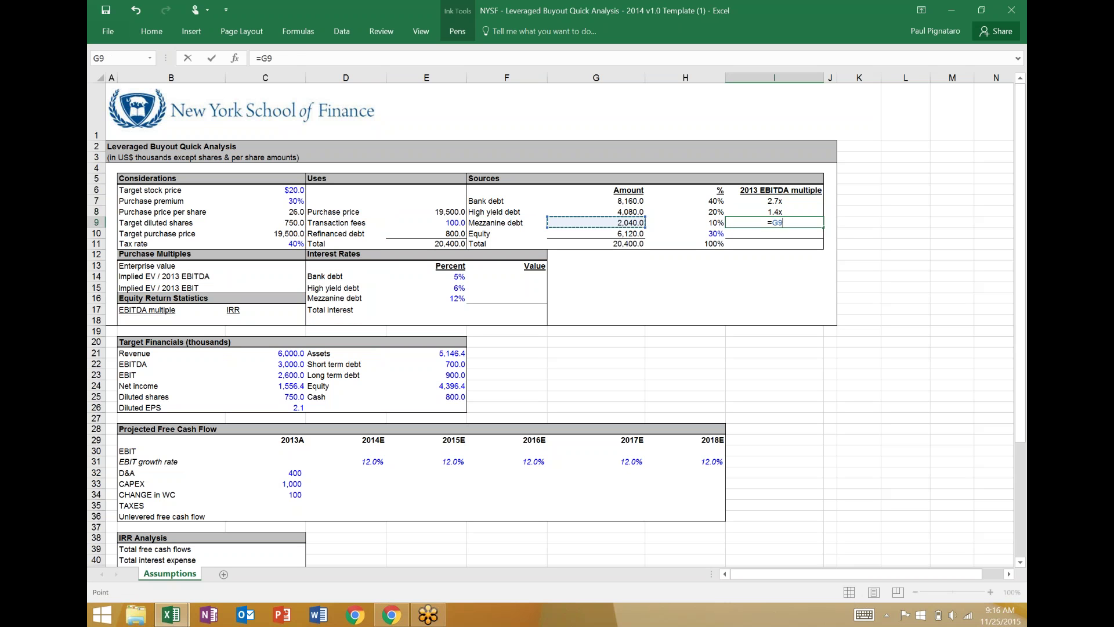
pyautogui.write('/')
pyautogui.press('Left')
pyautogui.press('Left')
pyautogui.press('Left')
pyautogui.press('Left')
pyautogui.press('Left')
pyautogui.press('Left')
pyautogui.press('Down')
pyautogui.press('Down')
pyautogui.press('Down')
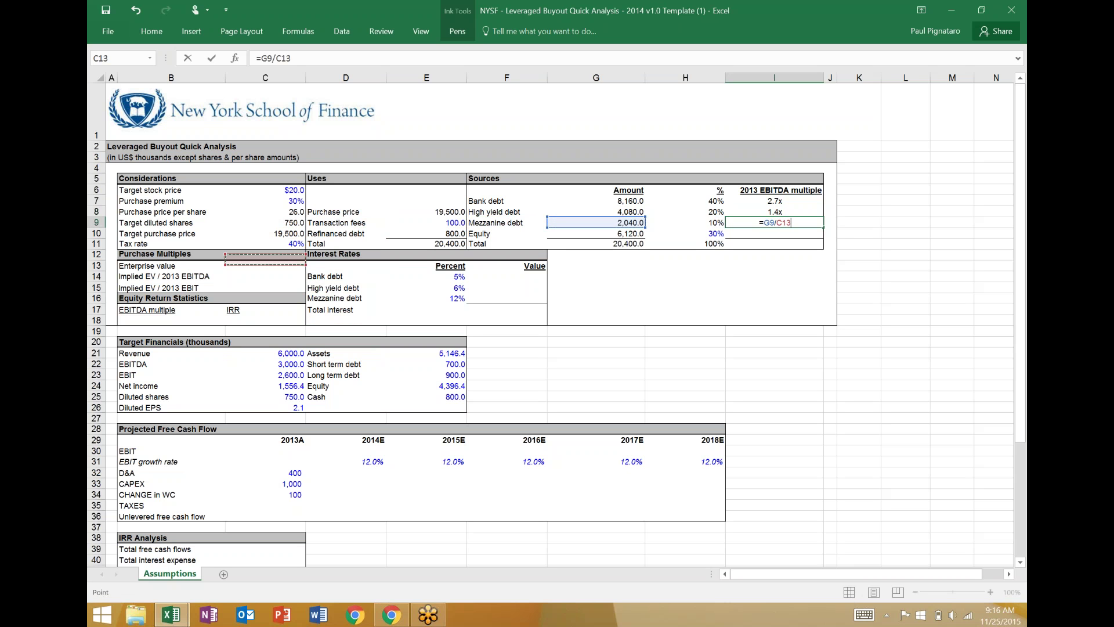
pyautogui.click(226, 342)
pyautogui.press('Down')
pyautogui.press('Down')
pyautogui.press('Return')
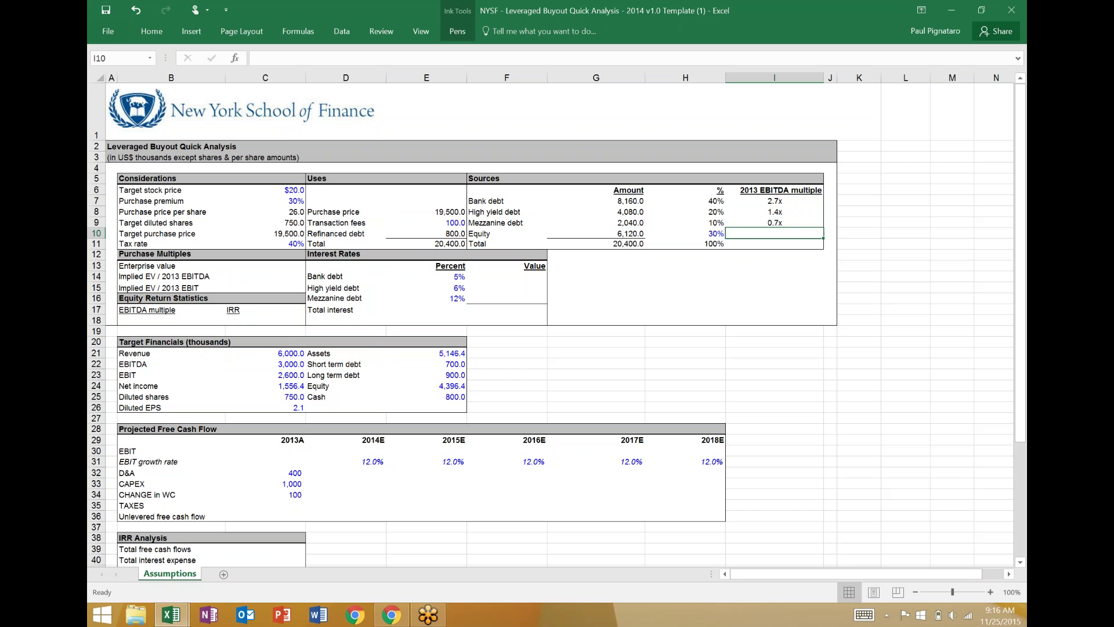
# - Calculate the equity's 2013 EBITDA multiple in I10 as its amount divided by EBITDA, =G10/C22
pyautogui.write('=')
pyautogui.press('Left')
pyautogui.press('Left')
pyautogui.write('/')
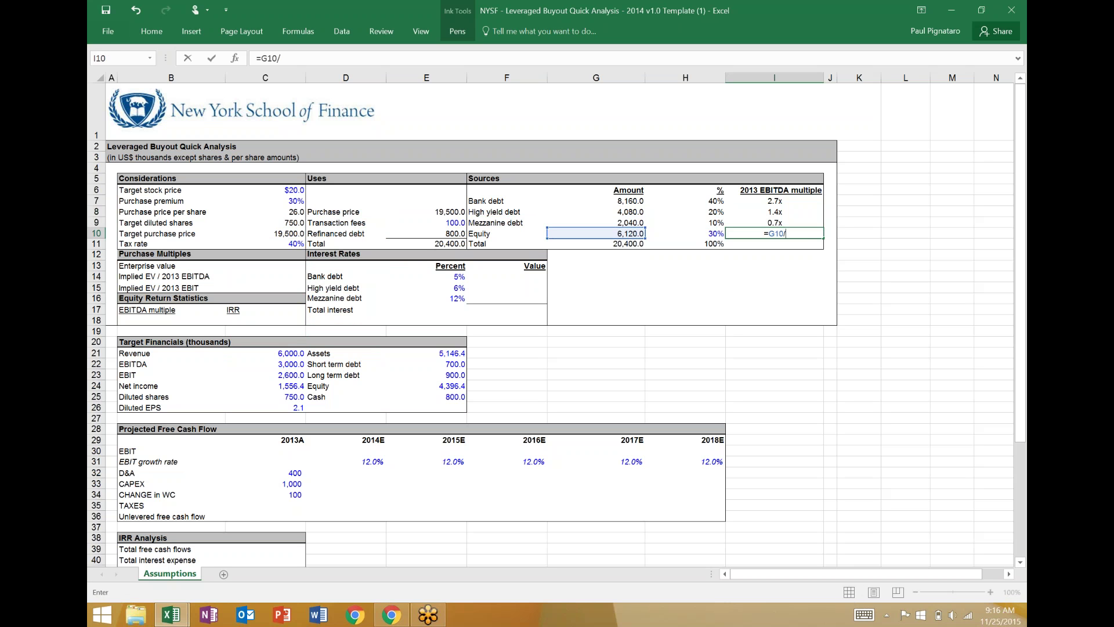
pyautogui.press('Left')
pyautogui.press('Left')
pyautogui.press('Left')
pyautogui.press('Left')
pyautogui.press('Left')
pyautogui.press('Down')
pyautogui.press('Down')
pyautogui.press('Down')
pyautogui.press('Down')
pyautogui.press('Down')
pyautogui.press('Down')
pyautogui.press('Down')
pyautogui.press('Down')
pyautogui.press('Down')
pyautogui.press('Down')
pyautogui.press('Down')
pyautogui.press('Down')
pyautogui.press('Down')
pyautogui.press('Down')
pyautogui.press('Down')
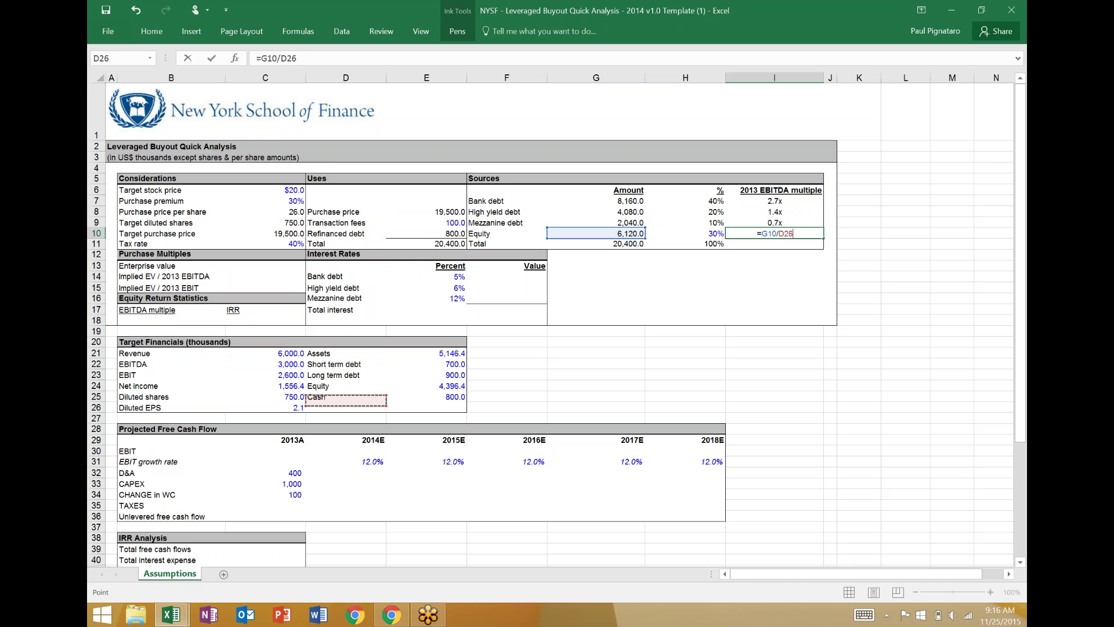
pyautogui.press('Left')
pyautogui.press('Up')
pyautogui.press('Up')
pyautogui.press('Up')
pyautogui.press('Return')
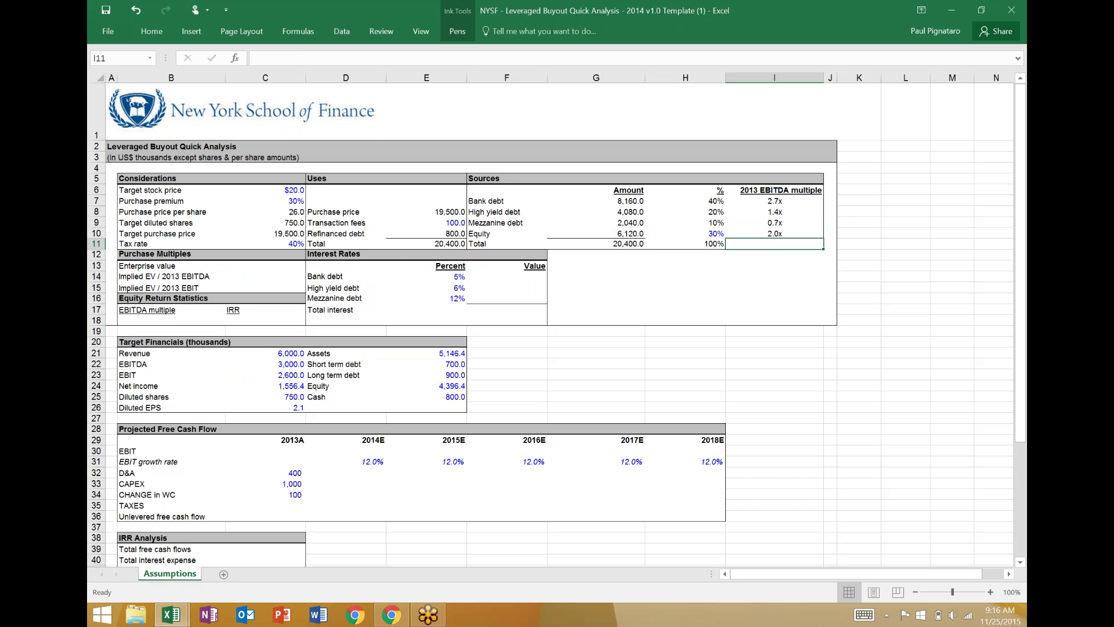
# - Calculate the total sources' 2013 EBITDA multiple in I11 as the total amount divided by EBITDA, =G11/C22
pyautogui.write('=')
pyautogui.press('Left')
pyautogui.press('Left')
pyautogui.write('/')
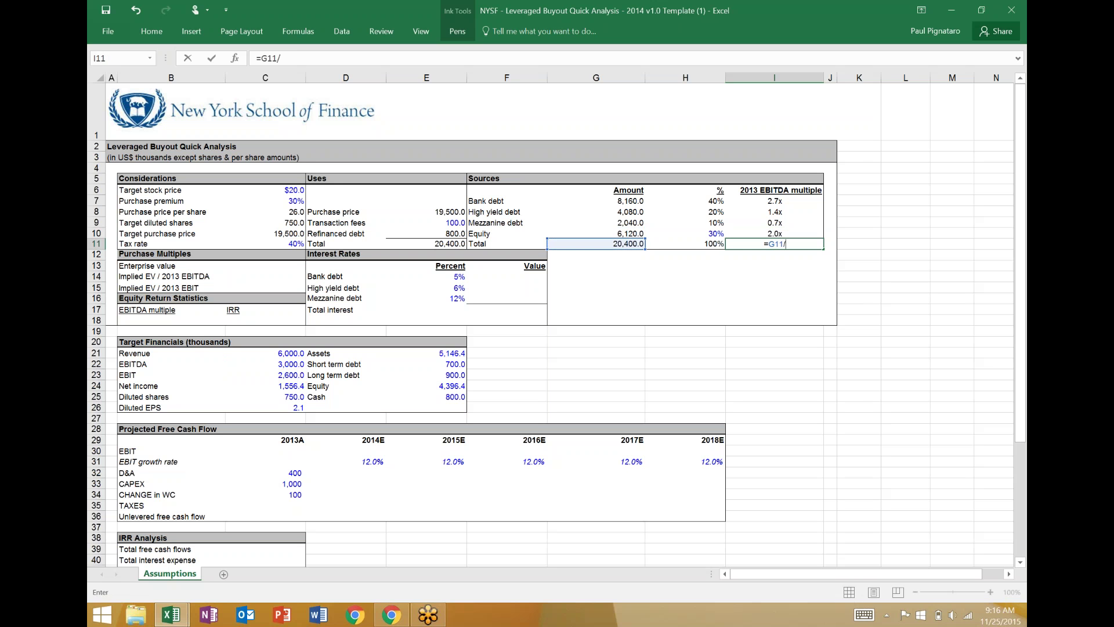
pyautogui.press('Left')
pyautogui.press('Left')
pyautogui.press('Left')
pyautogui.press('Left')
pyautogui.press('Left')
pyautogui.press('Left')
pyautogui.press('Down')
pyautogui.press('Down')
pyautogui.press('Down')
pyautogui.press('Down')
pyautogui.press('Down')
pyautogui.press('Down')
pyautogui.press('Down')
pyautogui.press('Down')
pyautogui.press('Down')
pyautogui.press('Down')
pyautogui.press('Down')
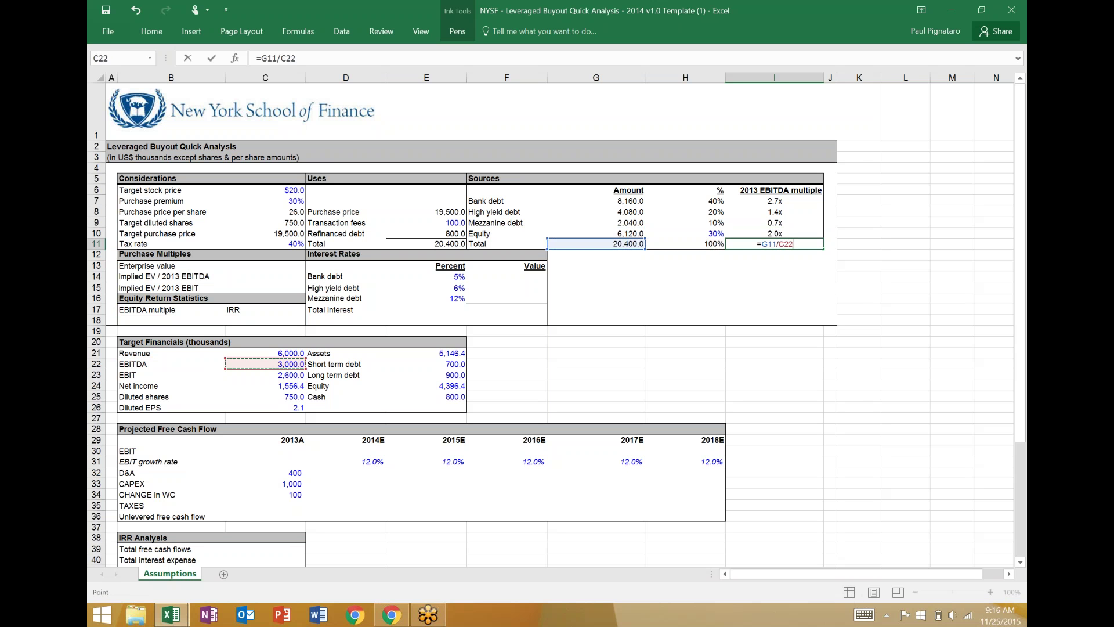
pyautogui.press('Return')
pyautogui.press('Up')
pyautogui.press('Left')
pyautogui.press('Left')
pyautogui.press('Left')
pyautogui.press('Left')
pyautogui.press('Left')
pyautogui.press('Left')
pyautogui.press('Left')
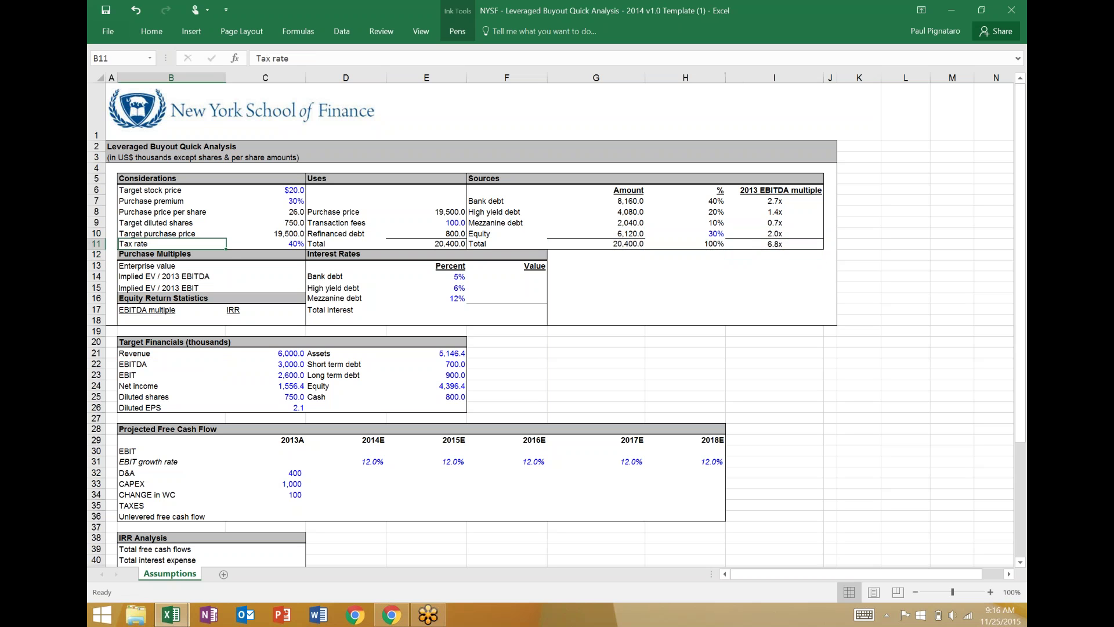
# - Calculate the enterprise value in C13 as the purchase price plus refinanced debt, =E8+E10
pyautogui.press('Down')
pyautogui.press('Right')
pyautogui.press('Down')
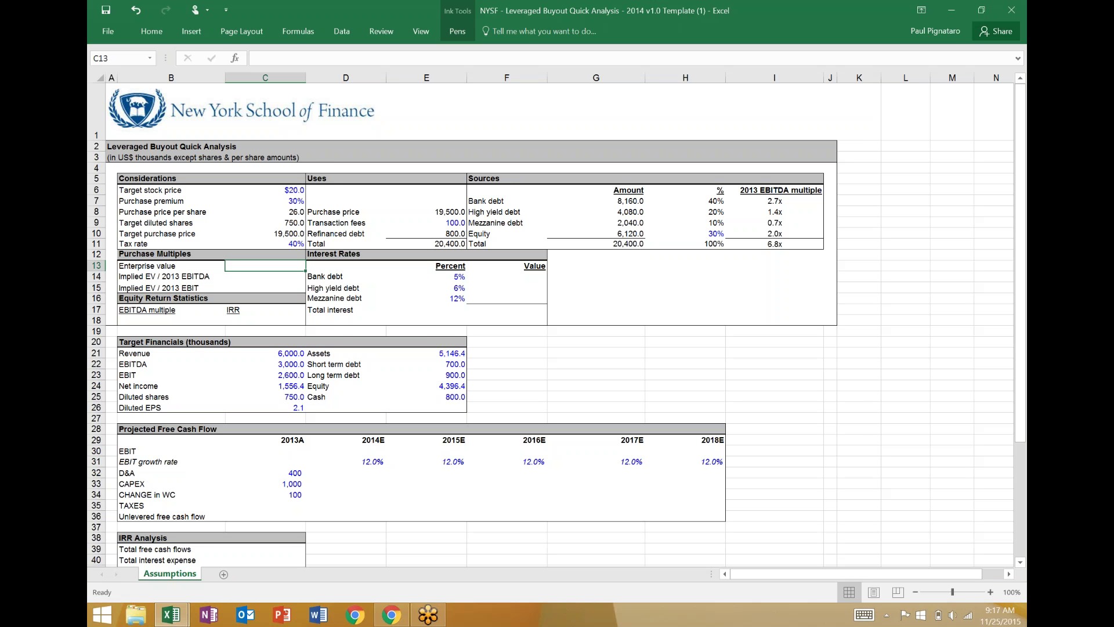
pyautogui.write('=')
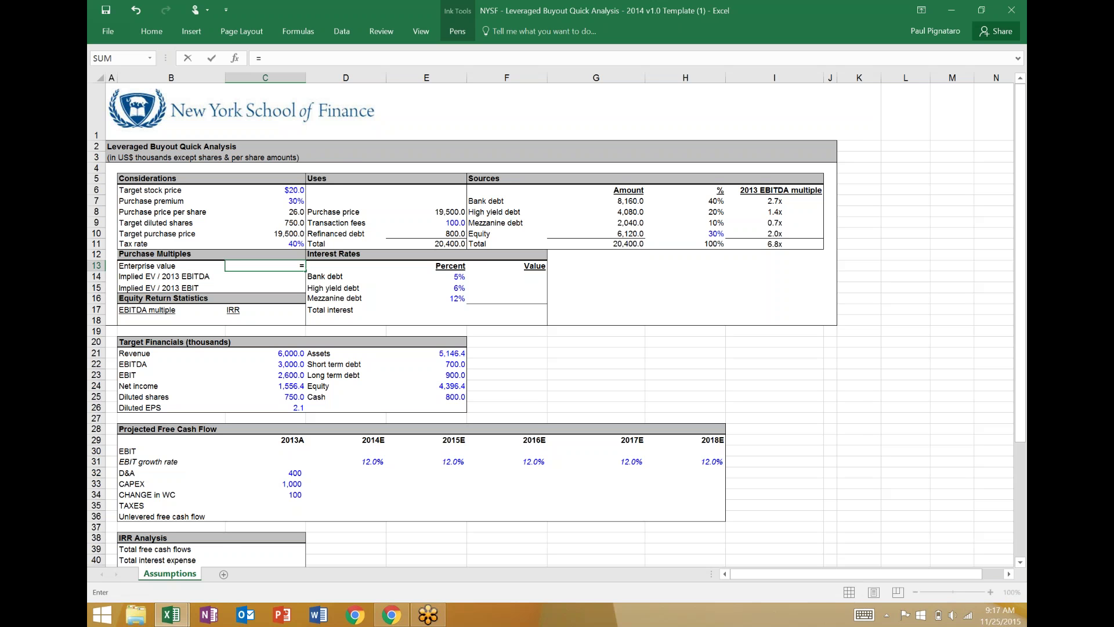
pyautogui.press('Up')
pyautogui.press('Up')
pyautogui.press('Up')
pyautogui.press('Up')
pyautogui.press('Up')
pyautogui.press('Right')
pyautogui.press('Right')
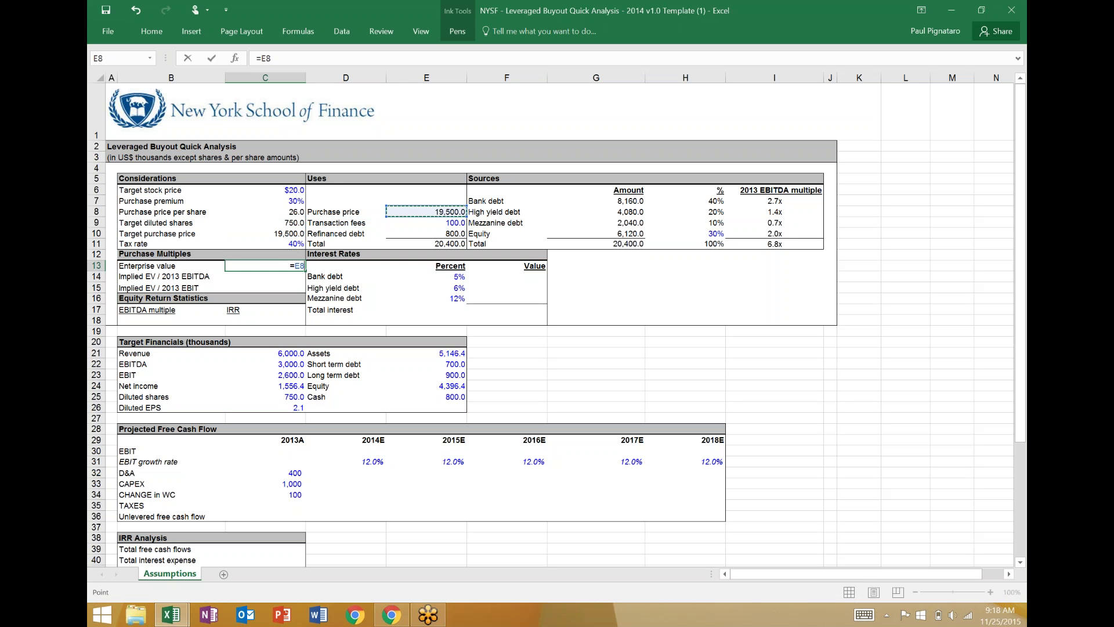
pyautogui.write('+')
pyautogui.press('Up')
pyautogui.press('Up')
pyautogui.press('Up')
pyautogui.press('Right')
pyautogui.press('Right')
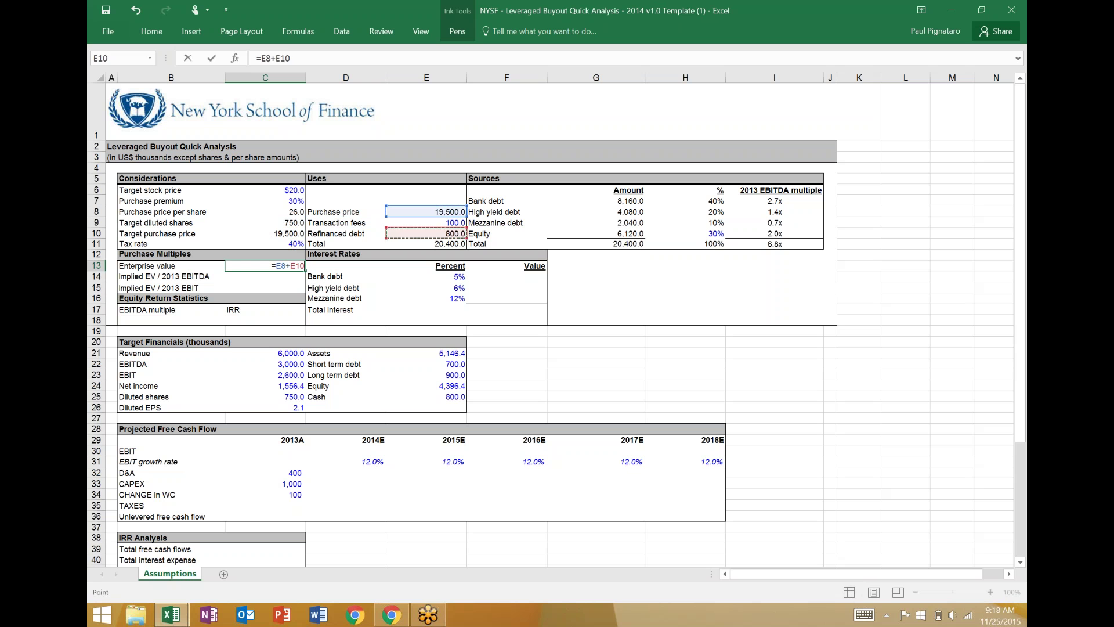
pyautogui.press('Return')
pyautogui.press('Up')
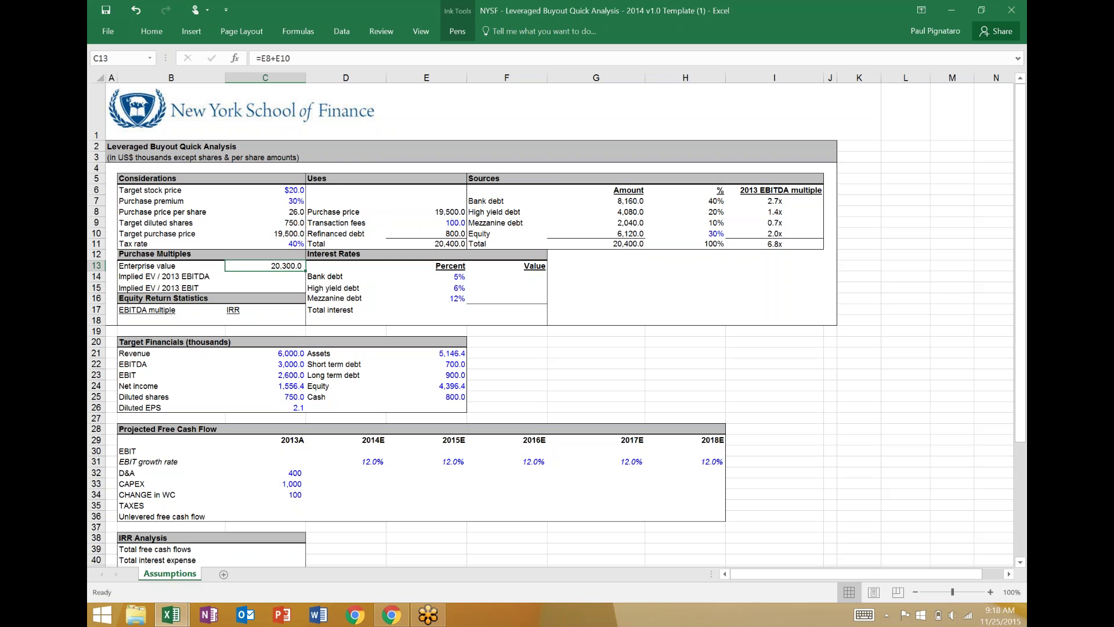
# - Calculate the implied EV / 2013 EBITDA multiple in C14 as enterprise value divided by EBITDA, =C13/C22
pyautogui.press('Down')
pyautogui.write('=')
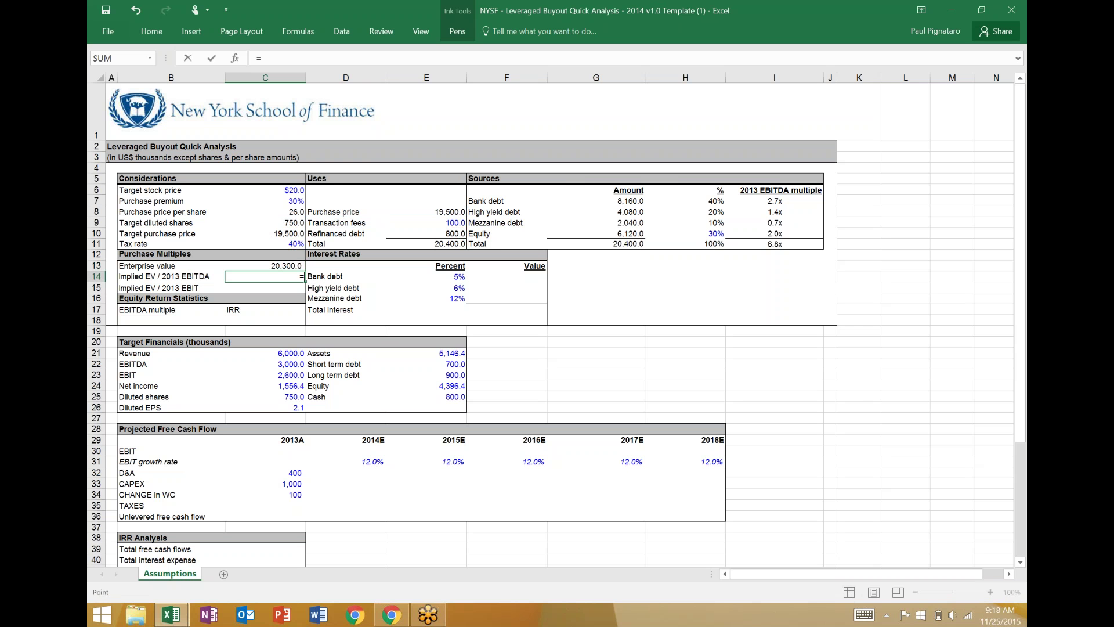
pyautogui.press('Up')
pyautogui.write('/')
pyautogui.press('Down')
pyautogui.press('Down')
pyautogui.press('Down')
pyautogui.press('Down')
pyautogui.press('Down')
pyautogui.press('Down')
pyautogui.press('Down')
pyautogui.press('Down')
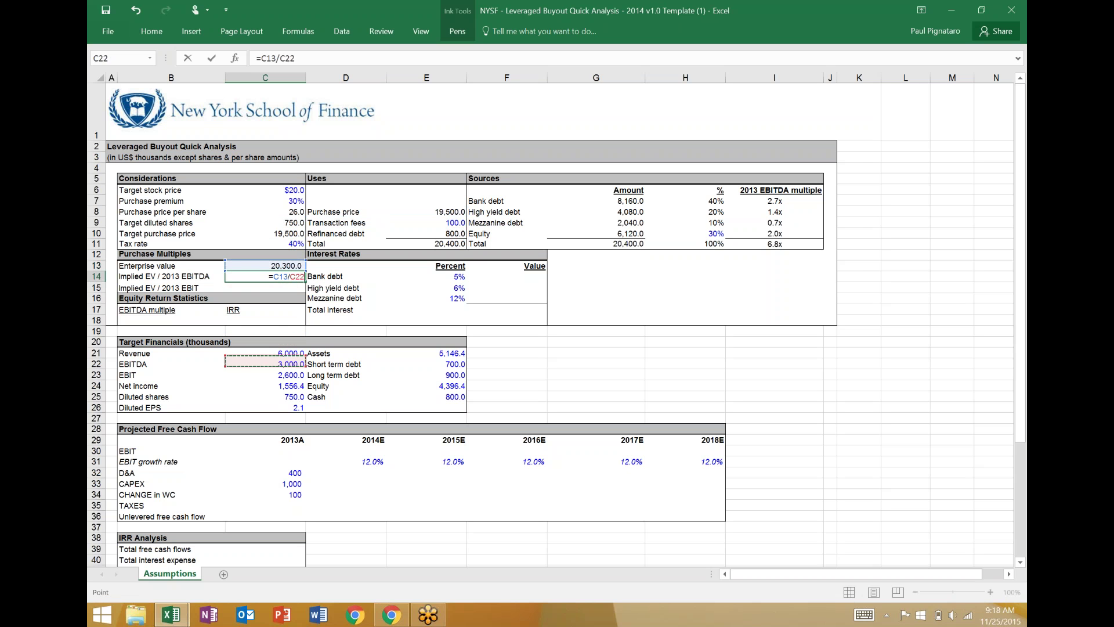
pyautogui.press('Return')
# - Calculate the implied EV / 2013 EBIT multiple in C15 as enterprise value divided by EBIT, =C13/C23
pyautogui.write('-=')
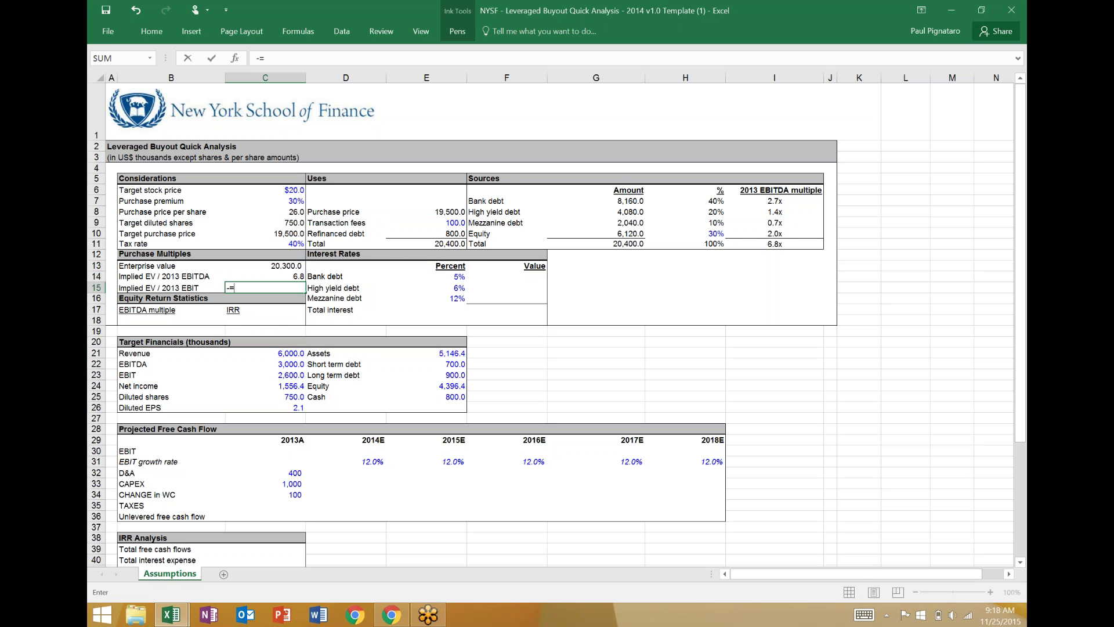
pyautogui.press('BackSpace')
pyautogui.press('BackSpace')
pyautogui.write('=')
pyautogui.press('Up')
pyautogui.press('Up')
pyautogui.write('/')
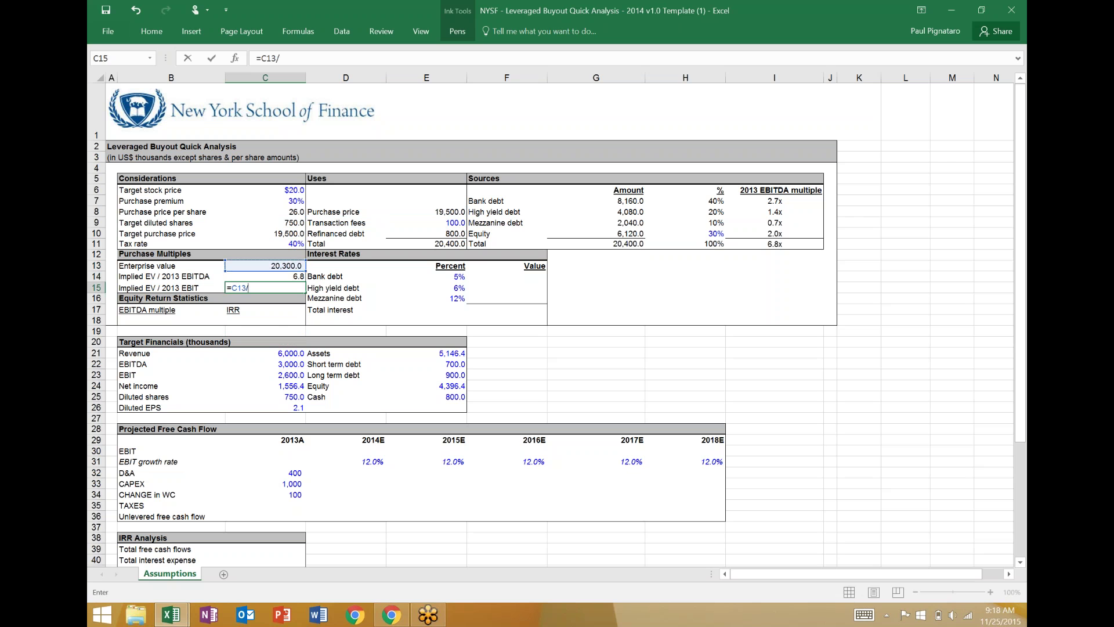
pyautogui.press('Down')
pyautogui.press('Down')
pyautogui.press('Down')
pyautogui.press('Down')
pyautogui.press('Down')
pyautogui.press('Down')
pyautogui.press('Down')
pyautogui.press('Down')
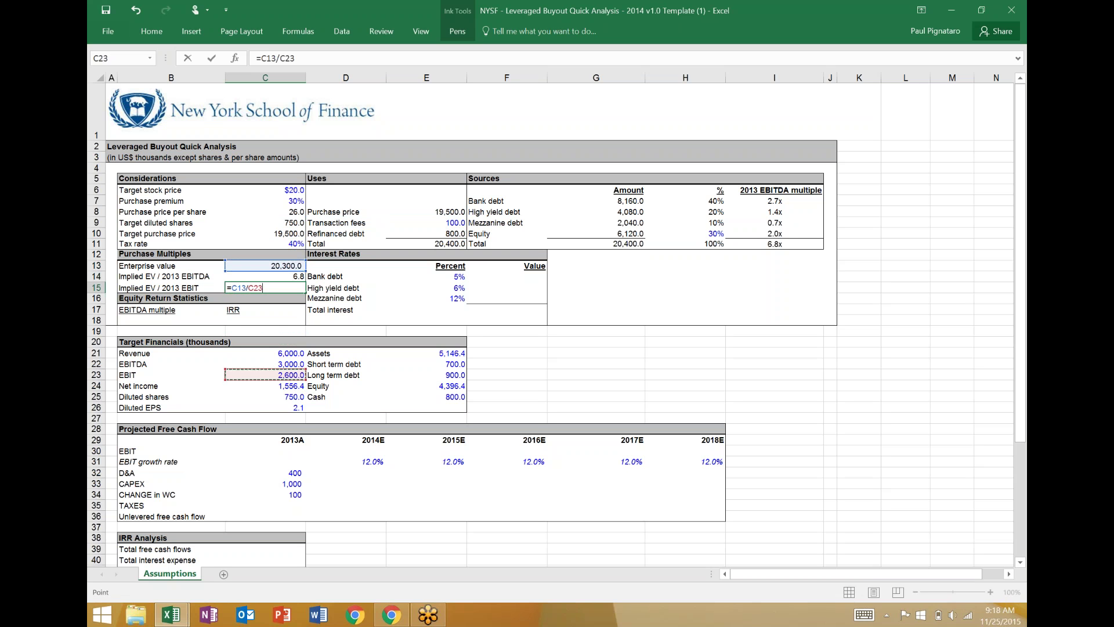
pyautogui.press('Return')
pyautogui.click(265, 288)
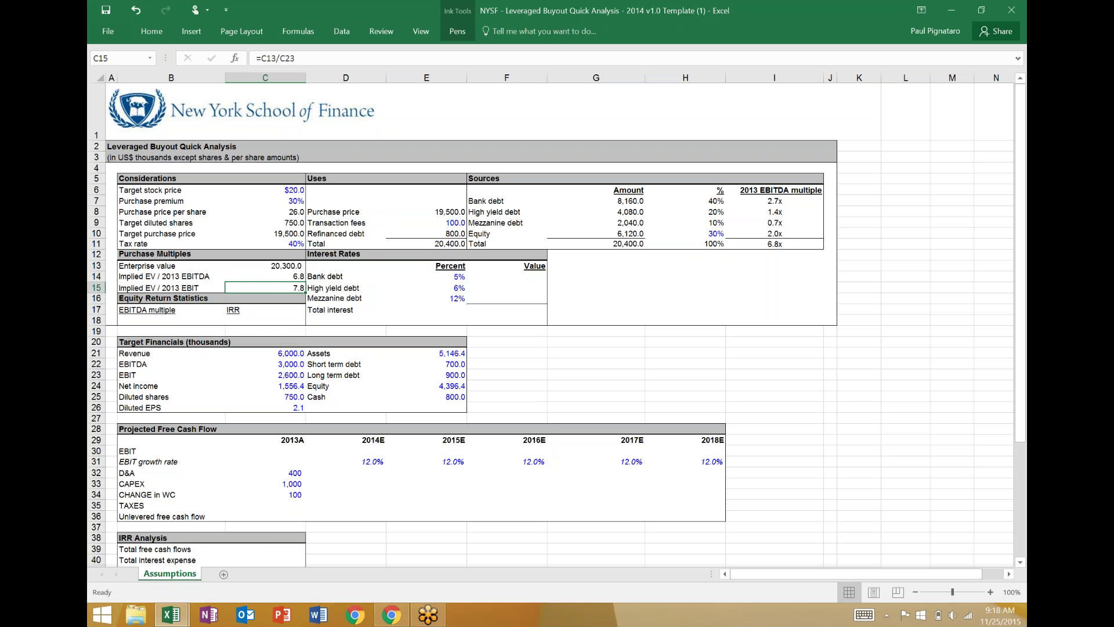
# - Look through the Target Financials and Projected Free Cash Flow sections below the purchase multiples
pyautogui.click(337, 287)
pyautogui.click(171, 287)
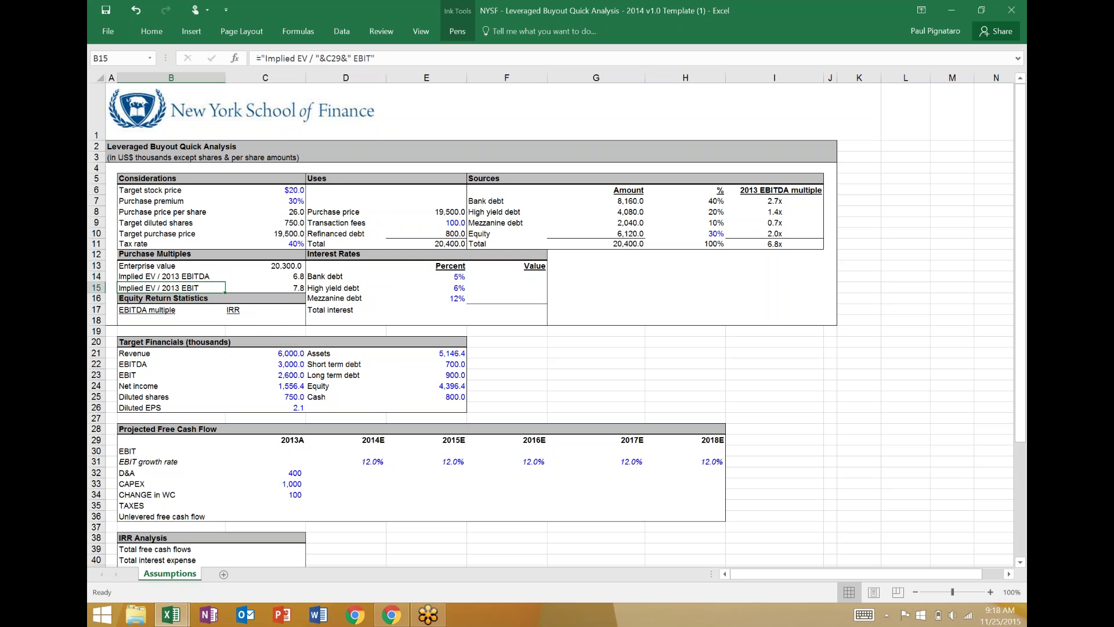
pyautogui.press('Down')
pyautogui.press('Down')
pyautogui.press('Down')
pyautogui.press('Down')
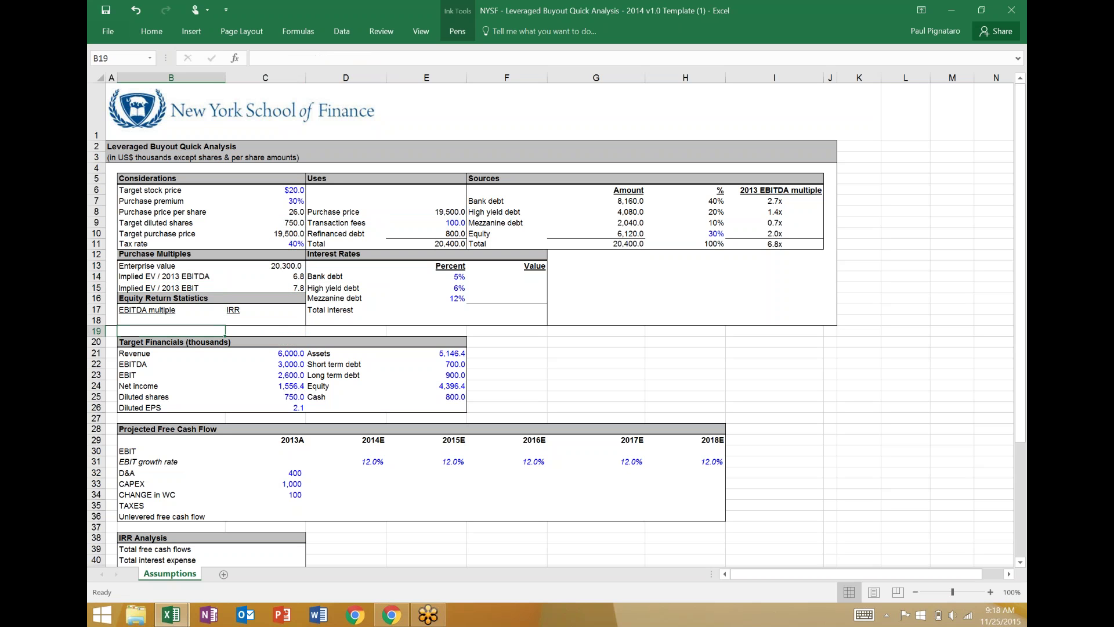
pyautogui.press('Down')
pyautogui.press('Down')
pyautogui.press('Down')
pyautogui.press('Down')
pyautogui.press('Down')
pyautogui.press('Down')
pyautogui.press('Down')
pyautogui.press('Down')
pyautogui.press('Down')
pyautogui.press('Down')
pyautogui.press('Down')
pyautogui.press('Down')
pyautogui.press('Down')
pyautogui.press('Down')
pyautogui.press('Down')
pyautogui.press('Down')
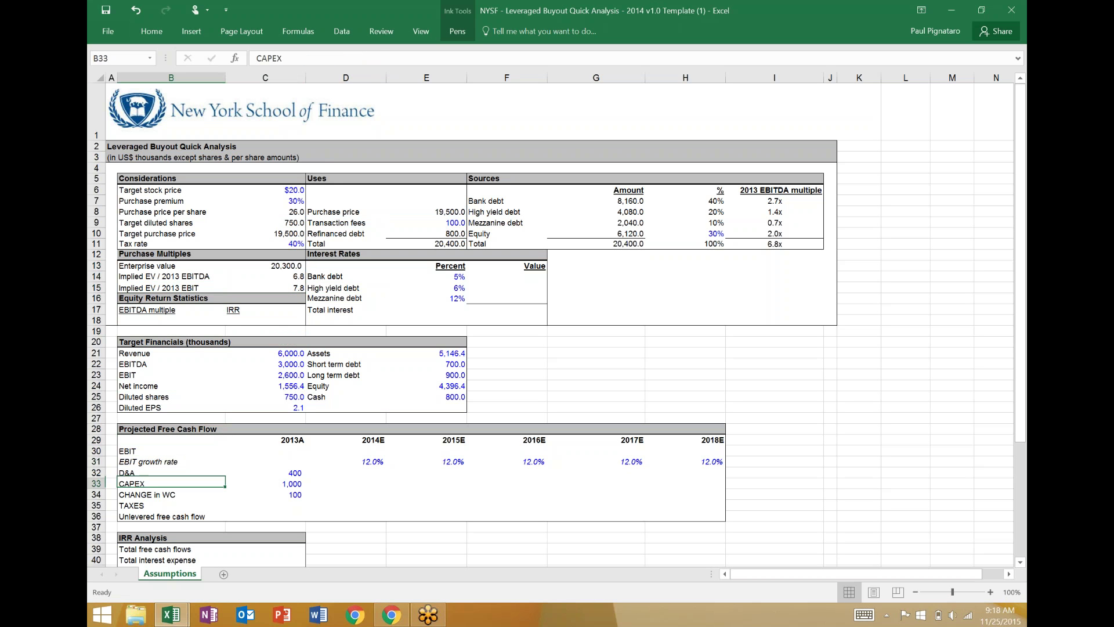
pyautogui.press('Up')
pyautogui.press('Up')
pyautogui.press('Up')
pyautogui.press('Up')
pyautogui.press('Up')
pyautogui.press('Up')
pyautogui.press('Up')
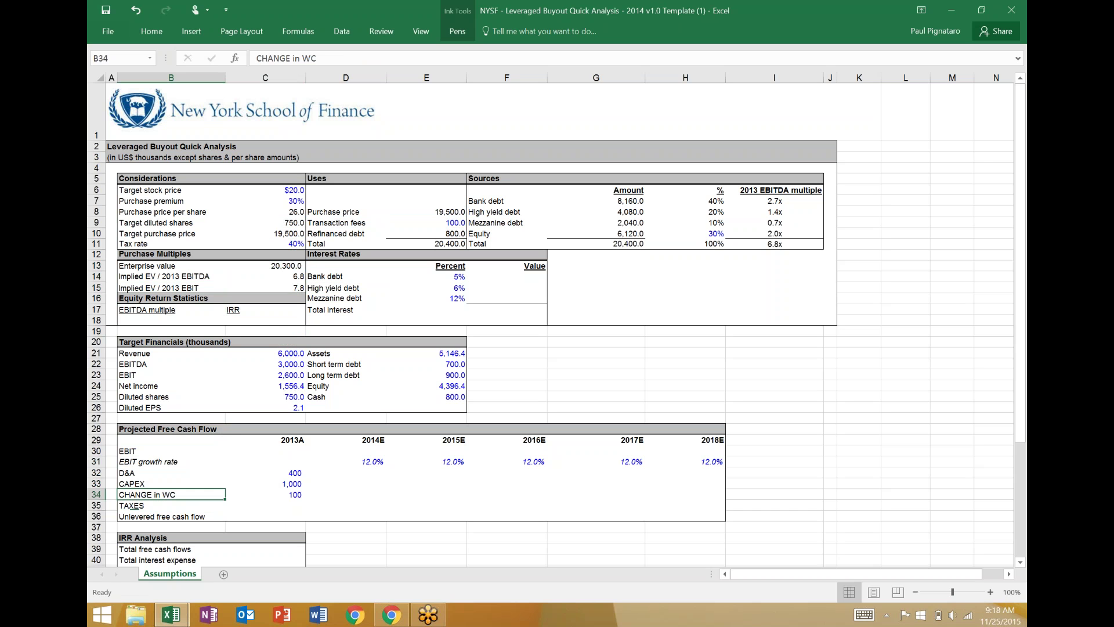
pyautogui.press('Up')
pyautogui.press('Up')
pyautogui.press('Up')
pyautogui.press('Up')
pyautogui.press('Up')
pyautogui.press('Up')
pyautogui.press('Up')
pyautogui.press('Up')
pyautogui.press('Up')
pyautogui.press('Up')
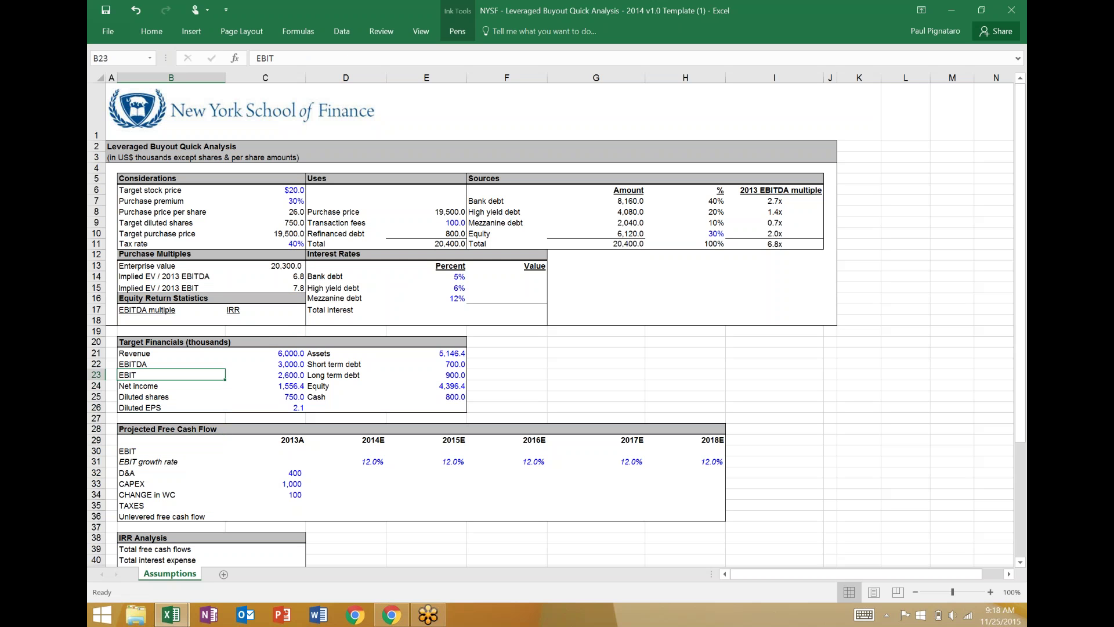
# - Examine the empty Equity Return Statistics cells and the Value column of the Interest Rates section
pyautogui.press('Left')
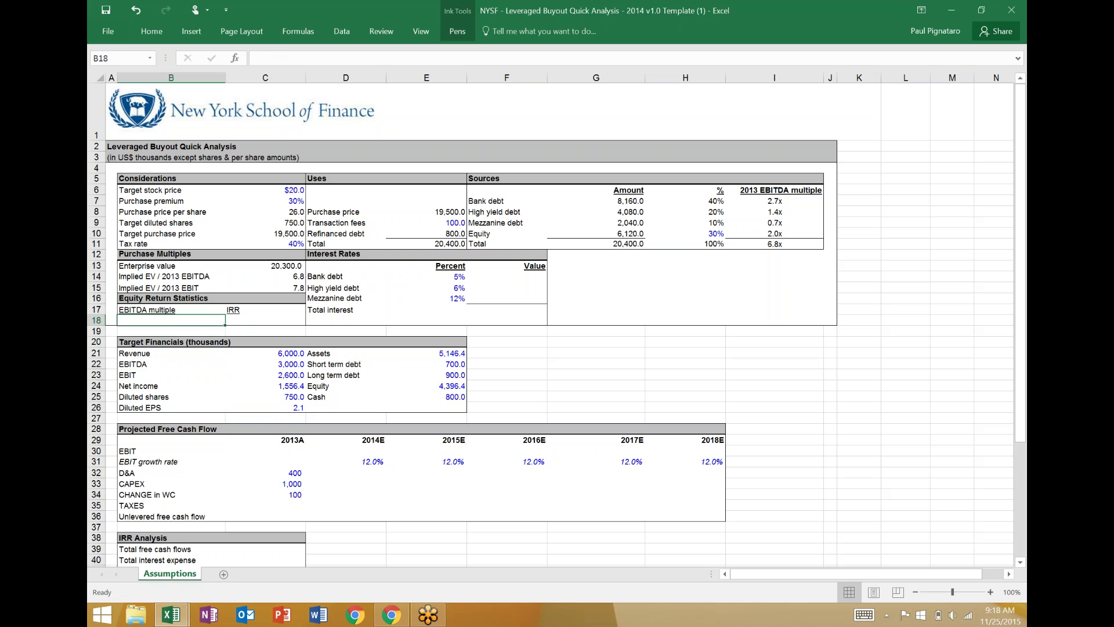
pyautogui.press('Right')
pyautogui.press('Right')
pyautogui.press('Right')
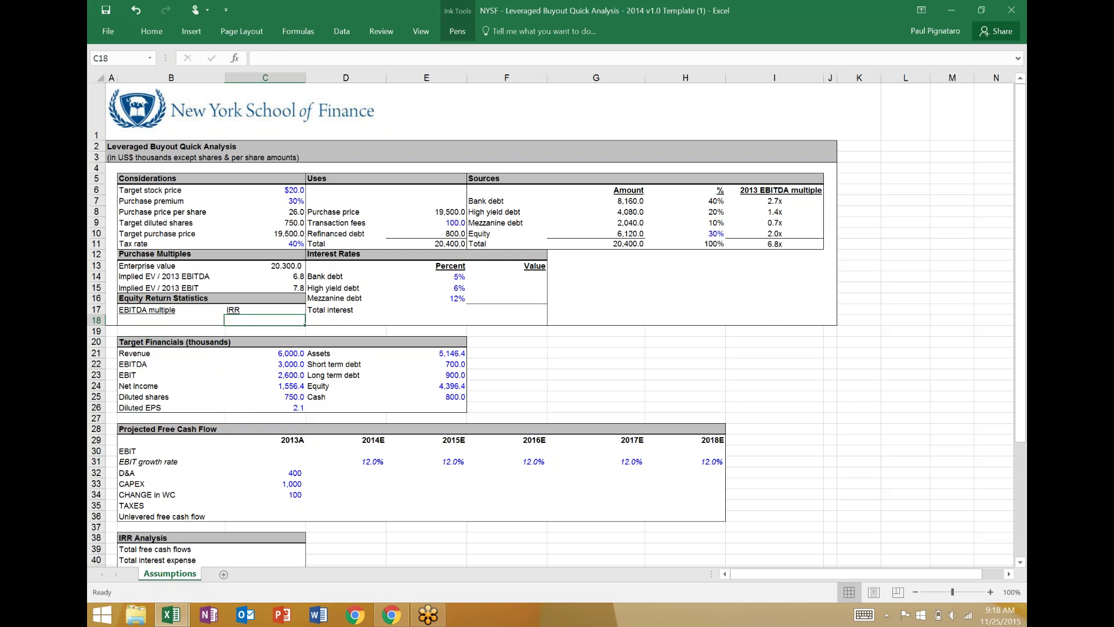
pyautogui.press('Right')
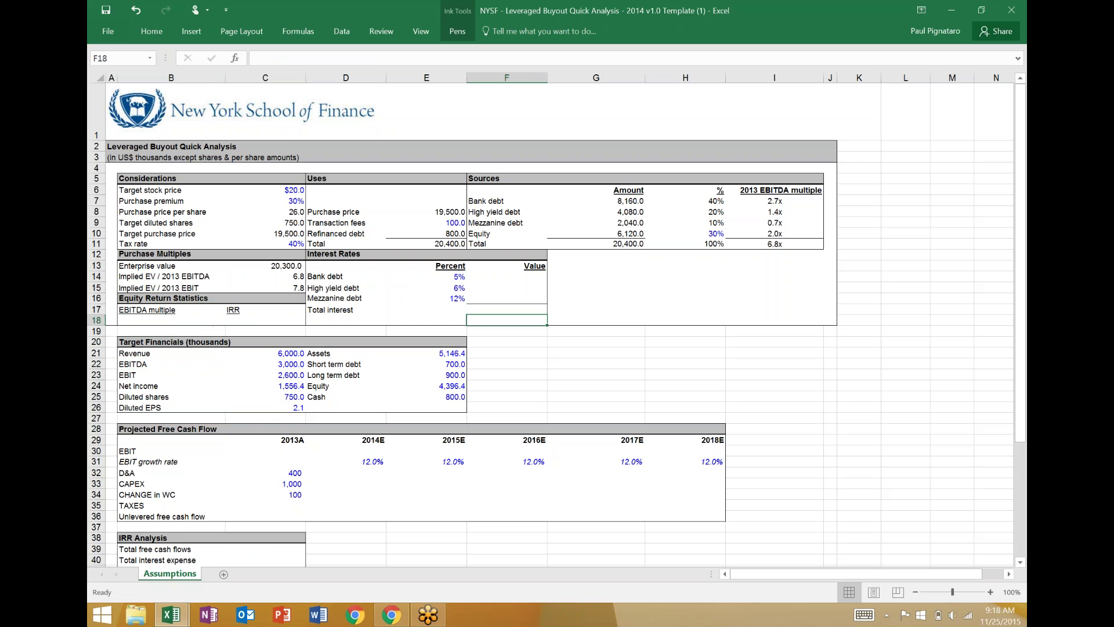
pyautogui.press('Right')
pyautogui.press('Up')
pyautogui.press('Up')
pyautogui.press('Up')
pyautogui.press('Left')
pyautogui.press('Left')
pyautogui.press('Up')
pyautogui.press('Right')
pyautogui.press('Down')
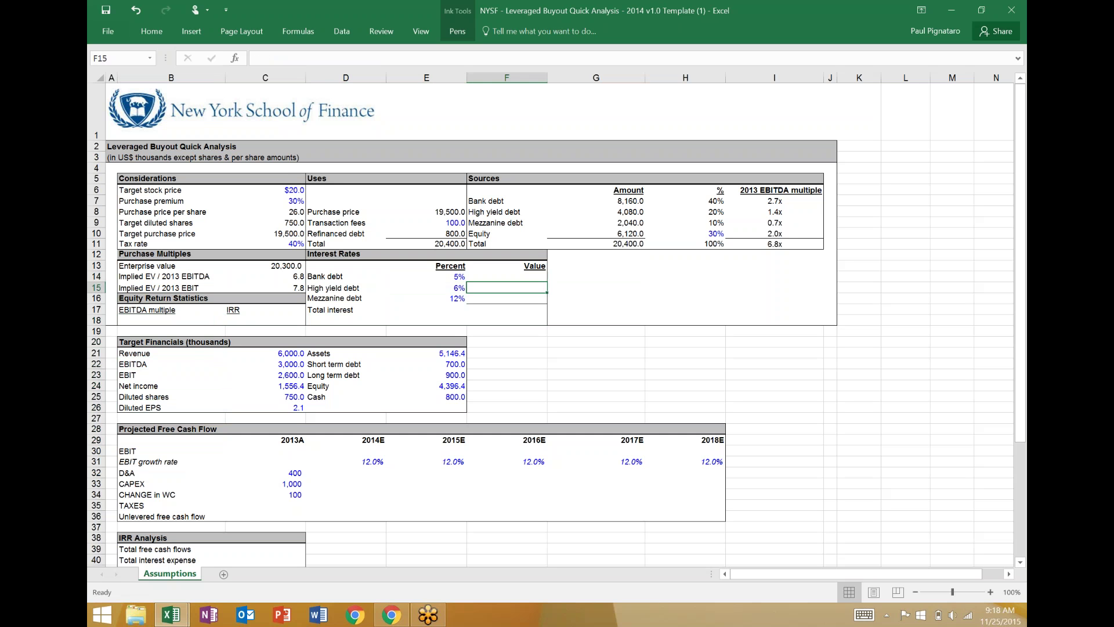
# - Go down the sheet to the IRR Analysis section and review its line items
pyautogui.press('Down')
pyautogui.press('Down')
pyautogui.press('Down')
pyautogui.press('Down')
pyautogui.press('Left')
pyautogui.press('Down')
pyautogui.press('Down')
pyautogui.press('Down')
pyautogui.press('Down')
pyautogui.press('Down')
pyautogui.press('Left')
pyautogui.press('Left')
pyautogui.press('Left')
pyautogui.press('Left')
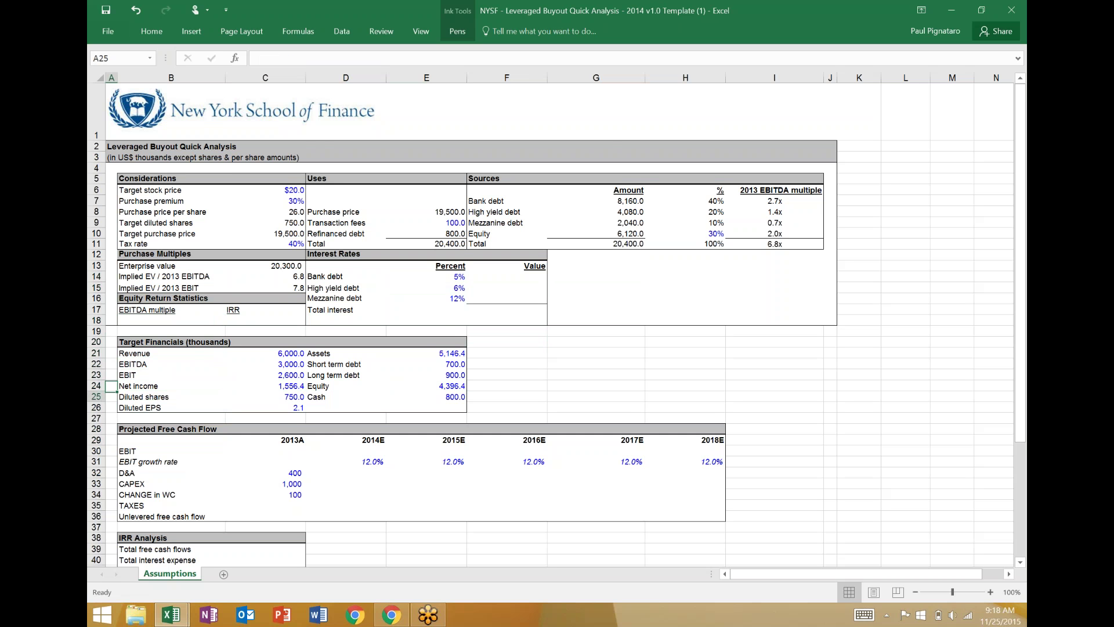
pyautogui.press('Down')
pyautogui.press('Down')
pyautogui.press('Down')
pyautogui.press('Down')
pyautogui.press('Down')
pyautogui.press('Down')
pyautogui.press('Down')
pyautogui.press('Down')
pyautogui.press('Down')
pyautogui.press('Down')
pyautogui.press('Down')
pyautogui.press('Down')
pyautogui.press('Down')
pyautogui.press('Down')
pyautogui.press('Down')
pyautogui.press('Down')
pyautogui.press('Down')
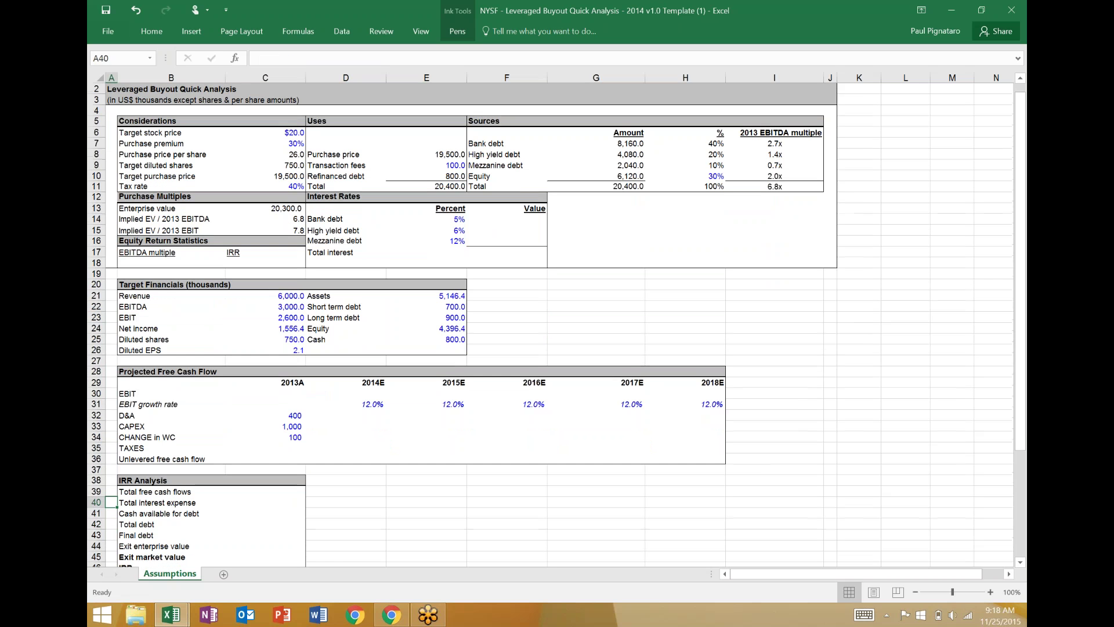
pyautogui.press('Up')
pyautogui.press('Up')
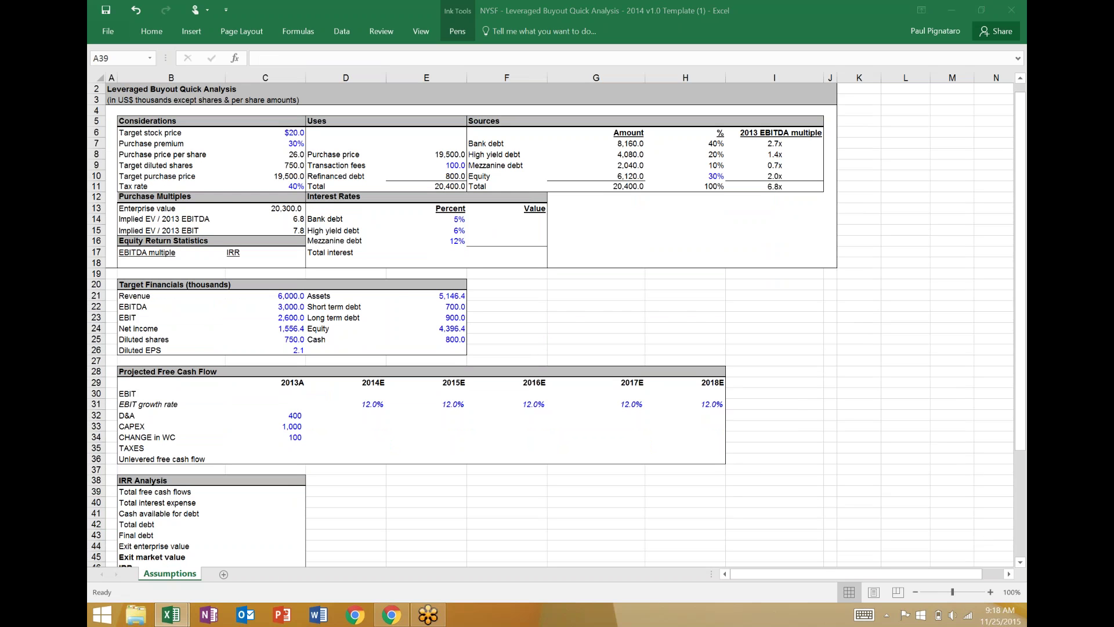
# - Switch to the PE Interview Presentation in PowerPoint to review the LBO analysis slides
pyautogui.hotkey('alt', 'Tab')
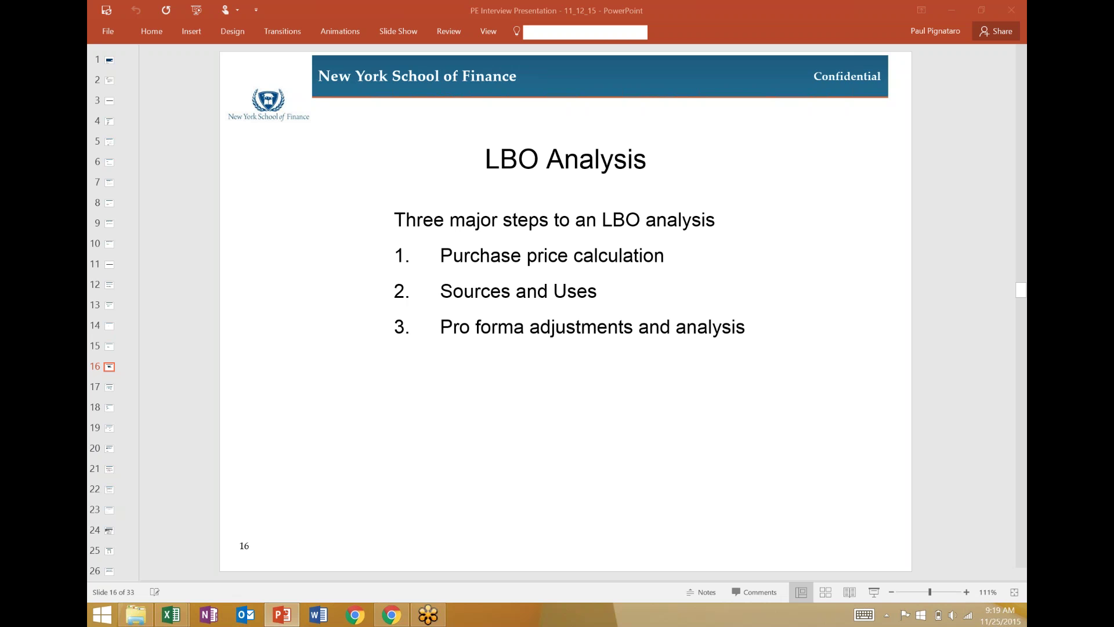
pyautogui.hotkey('alt', 'Tab')
pyautogui.hotkey('alt', 'Tab')
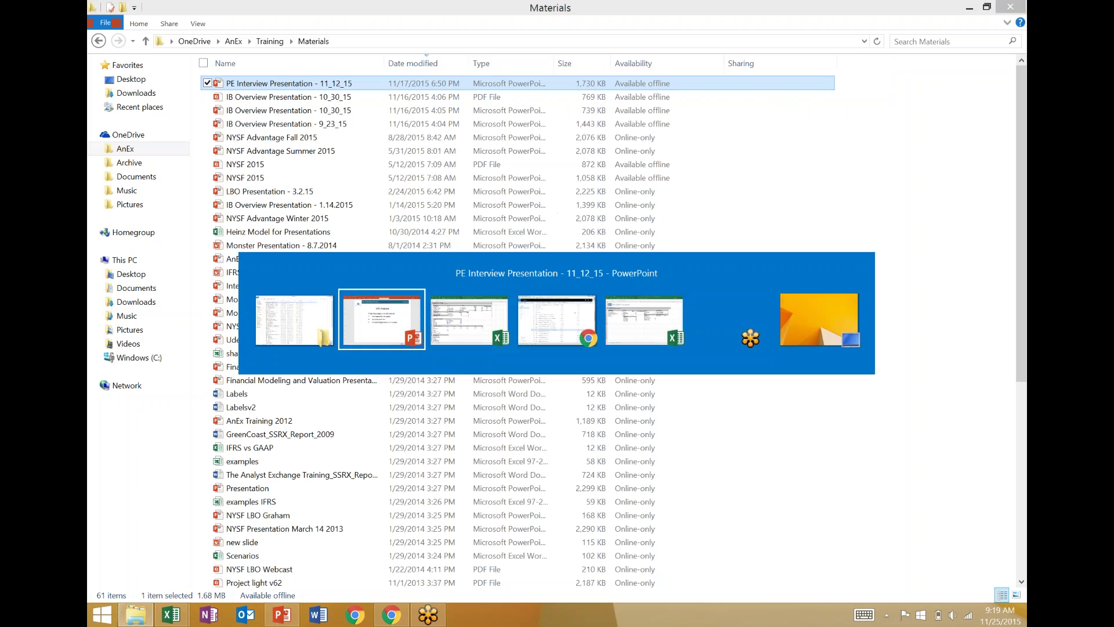
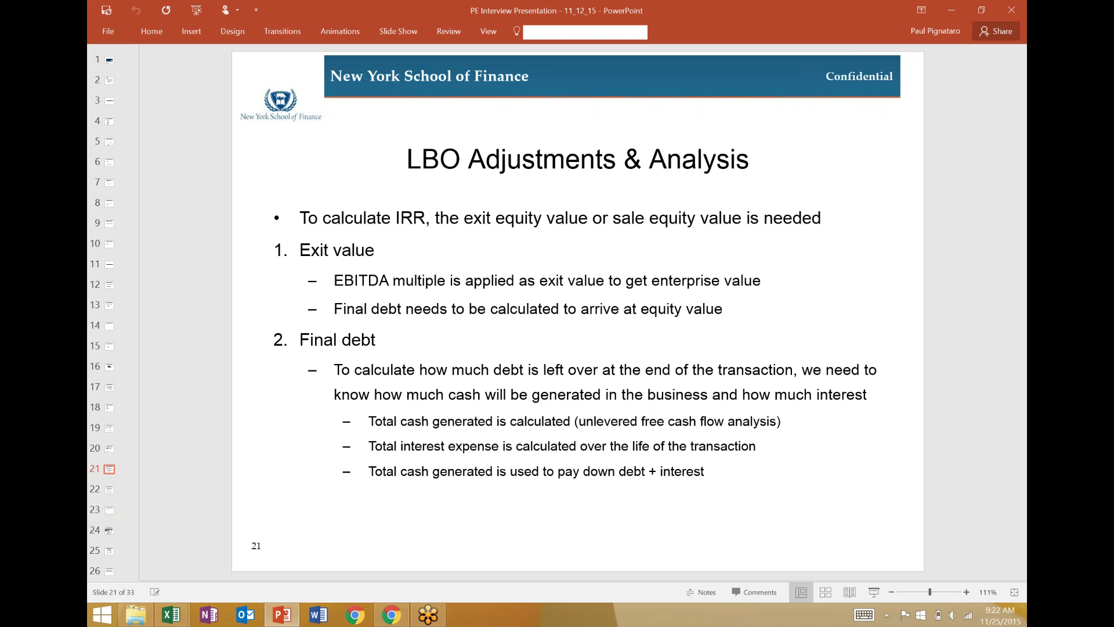
# - Switch back to the Leveraged Buyout Quick Analysis workbook in Excel
pyautogui.hotkey('alt', 'Tab')
pyautogui.hotkey('alt', 'Tab')
pyautogui.hotkey('alt', 'Tab')
pyautogui.hotkey('alt', 'Tab')
pyautogui.hotkey('alt', 'Tab')
pyautogui.hotkey('alt', 'Tab')
pyautogui.hotkey('alt', 'Tab')
pyautogui.hotkey('alt', 'Tab')
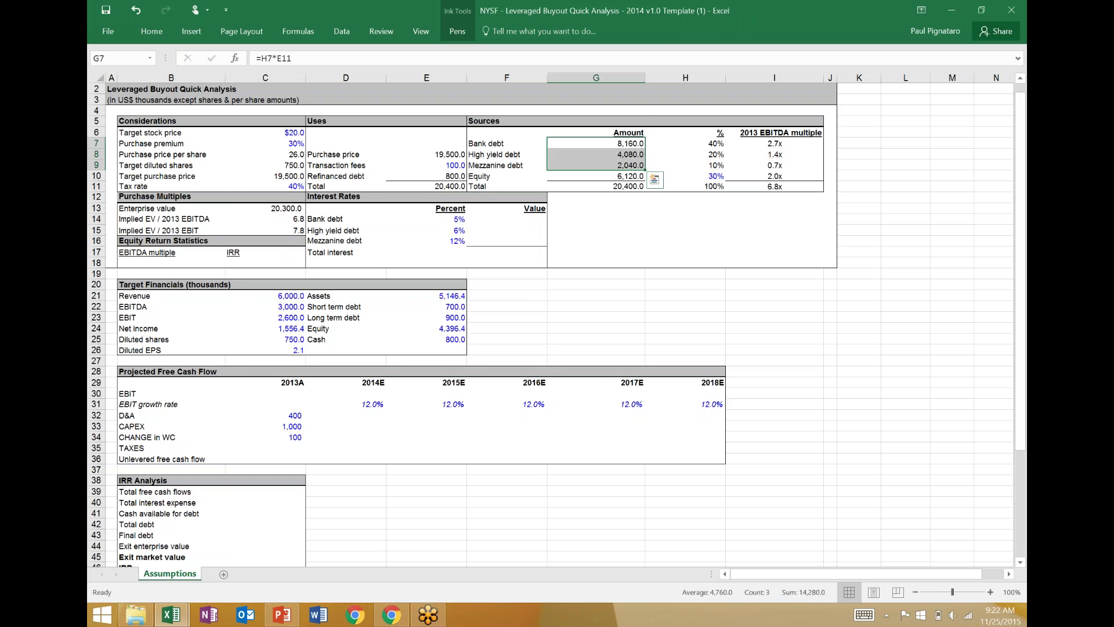
# - Go to the Projected Free Cash Flow section and look over the EBIT and EBIT growth rate rows
pyautogui.press('Down')
pyautogui.press('Down')
pyautogui.press('Down')
pyautogui.press('Down')
pyautogui.press('Down')
pyautogui.press('Down')
pyautogui.press('Down')
pyautogui.press('Down')
pyautogui.press('Down')
pyautogui.press('Down')
pyautogui.press('Down')
pyautogui.press('Down')
pyautogui.press('Down')
pyautogui.press('Down')
pyautogui.press('Down')
pyautogui.press('Down')
pyautogui.press('Down')
pyautogui.press('Down')
pyautogui.press('Down')
pyautogui.press('Down')
pyautogui.press('Left')
pyautogui.press('Left')
pyautogui.press('Left')
pyautogui.press('Left')
pyautogui.press('Left')
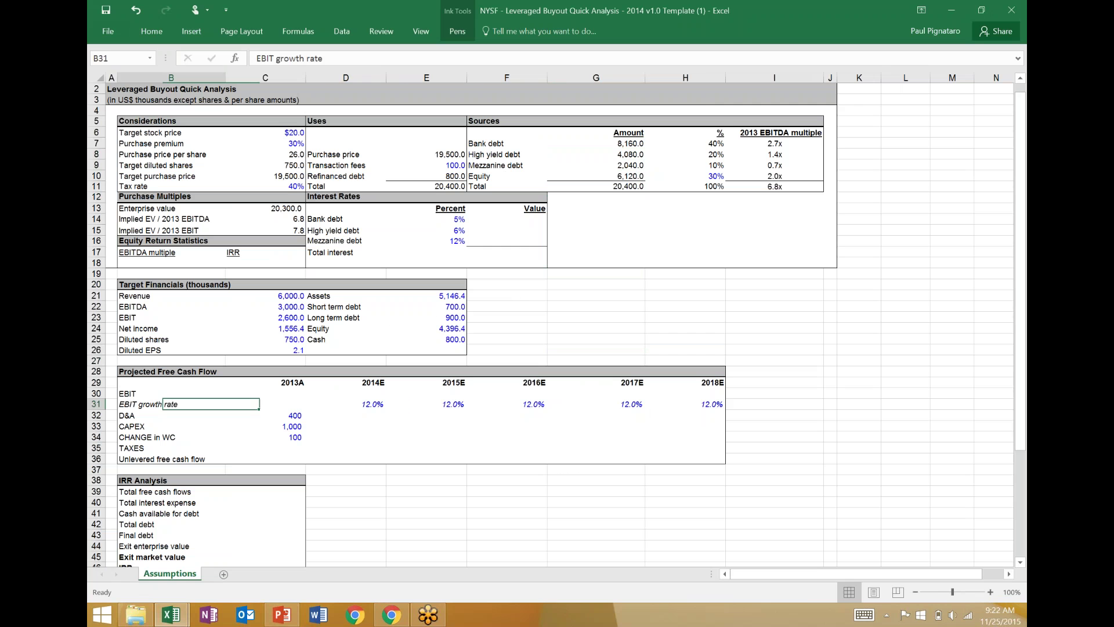
pyautogui.press('Up')
pyautogui.press('Right')
pyautogui.press('Right')
pyautogui.press('Right')
pyautogui.press('Right')
pyautogui.press('Right')
pyautogui.press('Left')
pyautogui.press('Left')
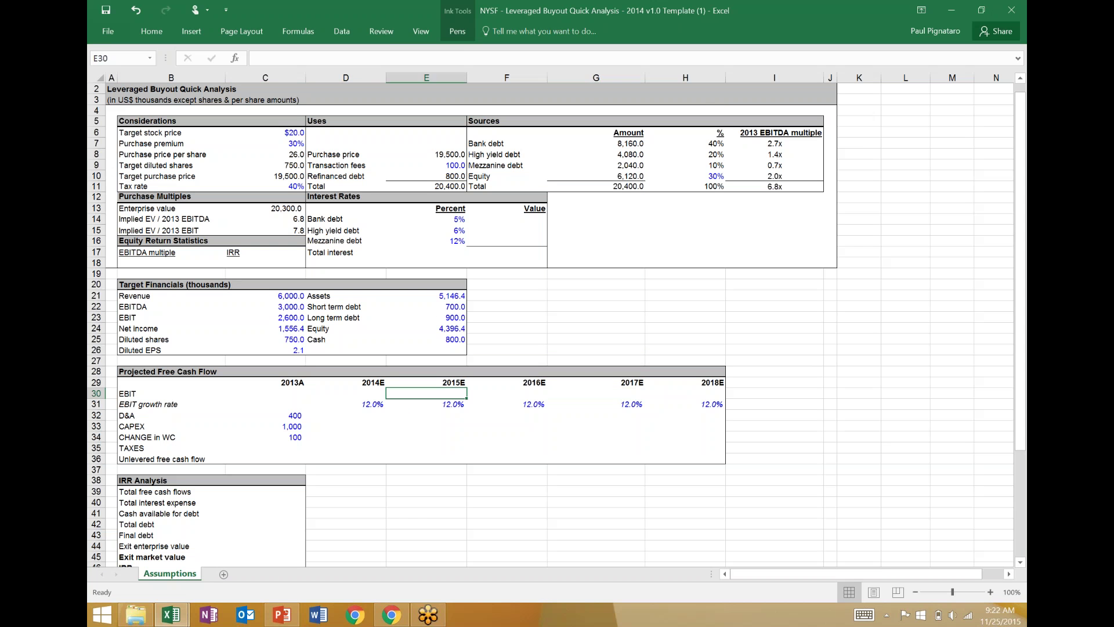
# - Link the 2013A EBIT in C30 to the EBIT figure in Target Financials, cell C23
pyautogui.press('Left')
pyautogui.press('Left')
pyautogui.write('=')
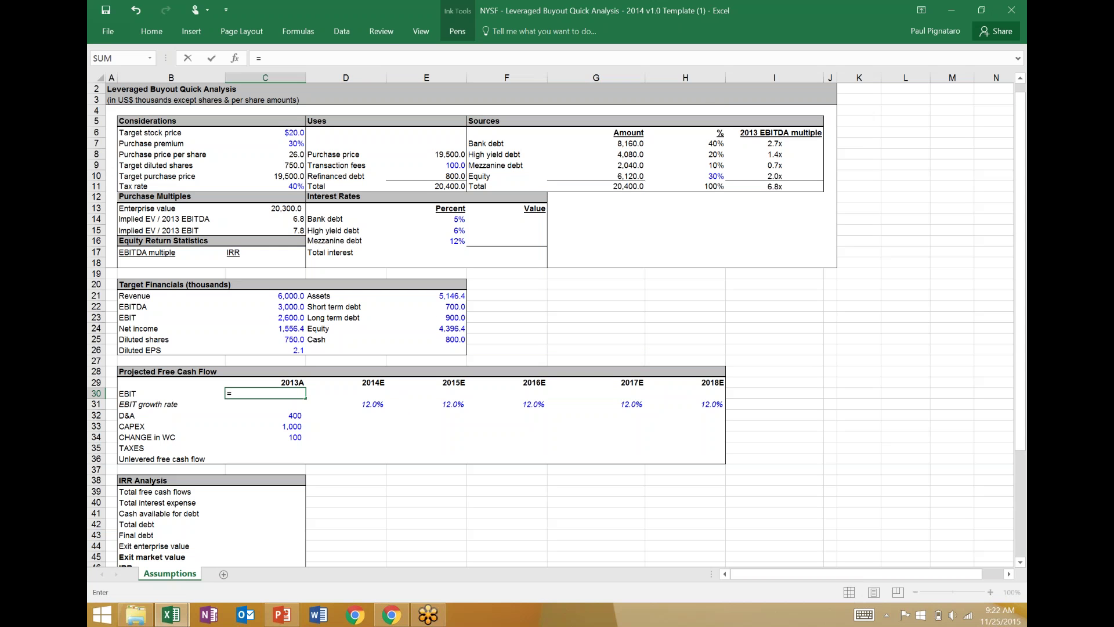
pyautogui.press('Up')
pyautogui.press('Up')
pyautogui.press('Up')
pyautogui.press('Up')
pyautogui.press('Up')
pyautogui.press('Up')
pyautogui.press('Up')
pyautogui.press('Tab')
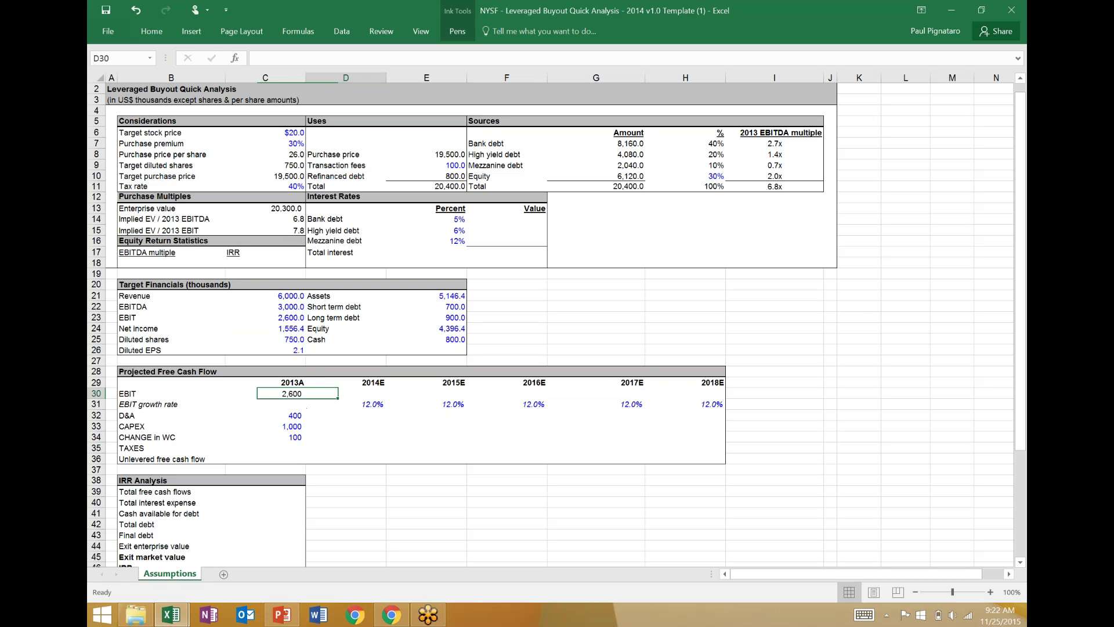
# - Project the 2014E EBIT in D30 by growing the 2013A EBIT with the formula =C30*(1+D31)
pyautogui.write('=')
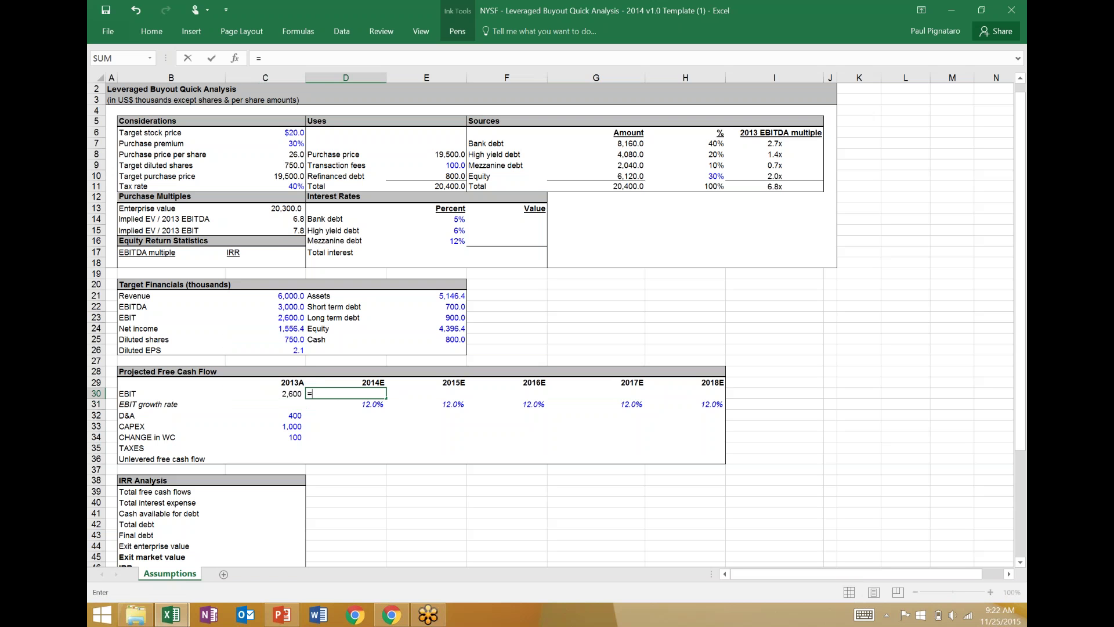
pyautogui.press('Left')
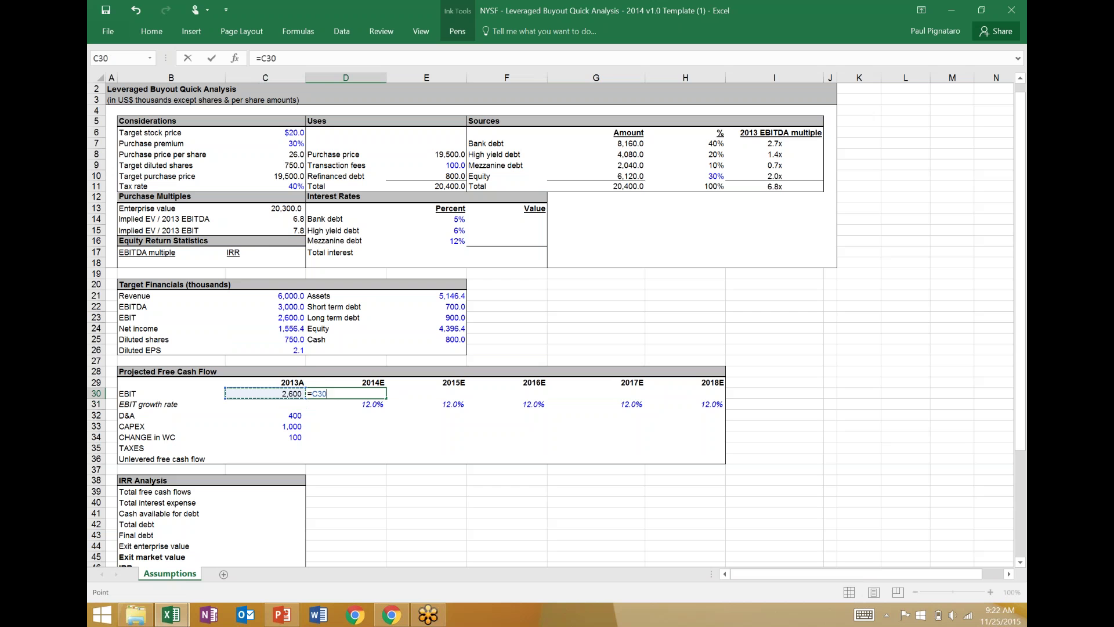
pyautogui.write('*(1+(')
pyautogui.press('Down')
pyautogui.write(')')
pyautogui.press('Return')
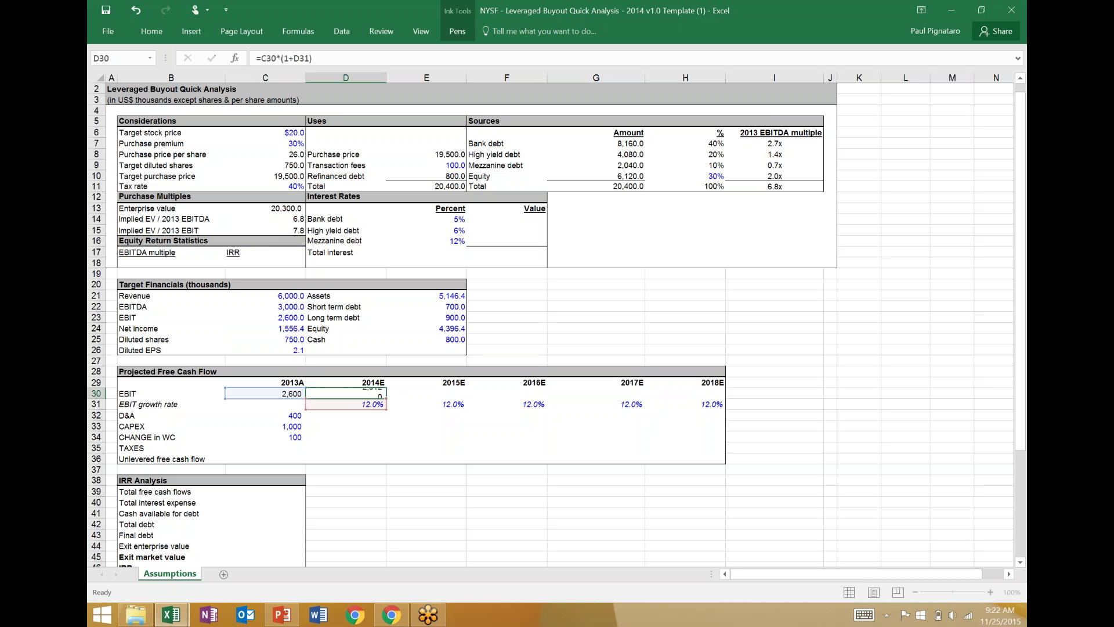
# - Copy the 2014E EBIT formula across through 2018E (D30:H30), pasting formulas only
pyautogui.press('Up')
pyautogui.hotkey('ctrl', 'c')
pyautogui.hotkey('shift', 'Right')
pyautogui.hotkey('shift', 'Right')
pyautogui.hotkey('shift', 'Right')
pyautogui.hotkey('shift', 'Right')
pyautogui.hotkey('shift', 'Right')
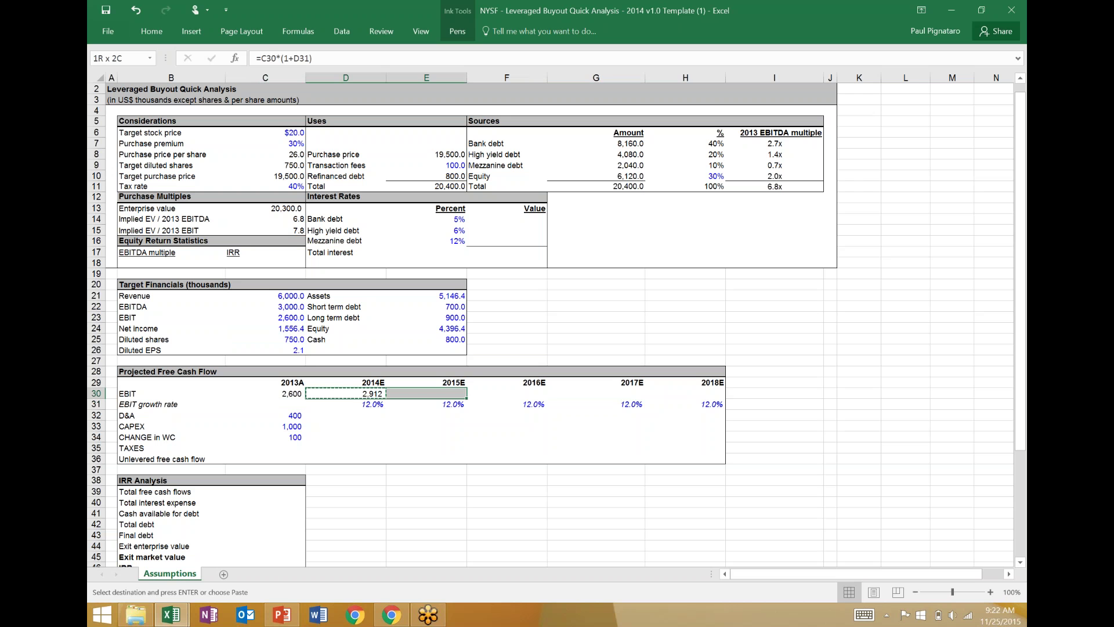
pyautogui.hotkey('shift', 'Left')
pyautogui.hotkey('shift', 'Left')
pyautogui.press('alt')
pyautogui.press('e')
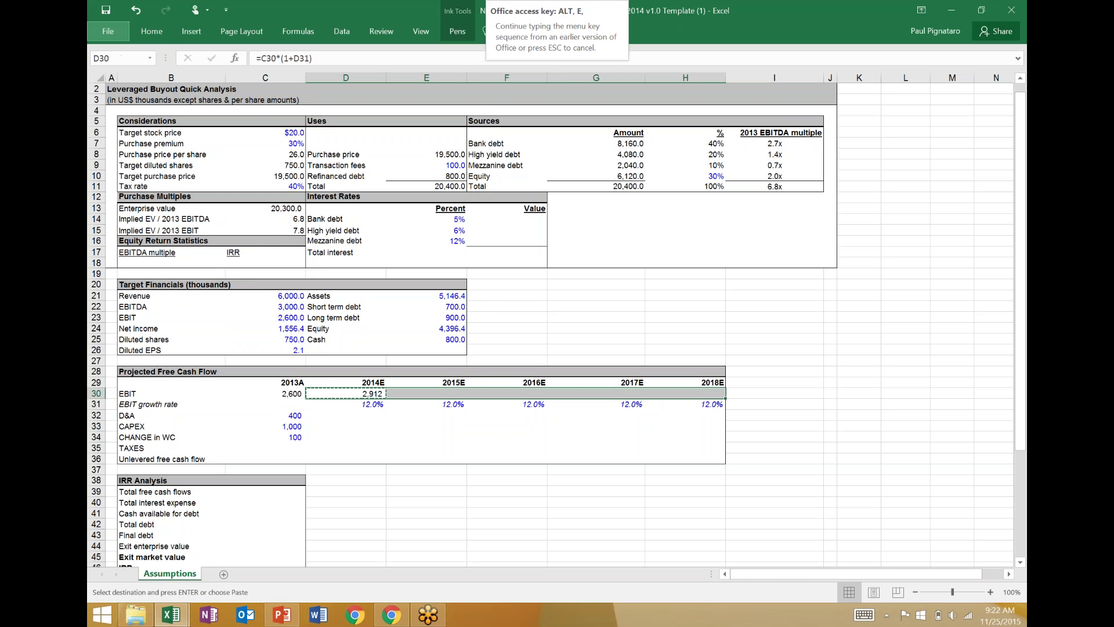
pyautogui.press('s')
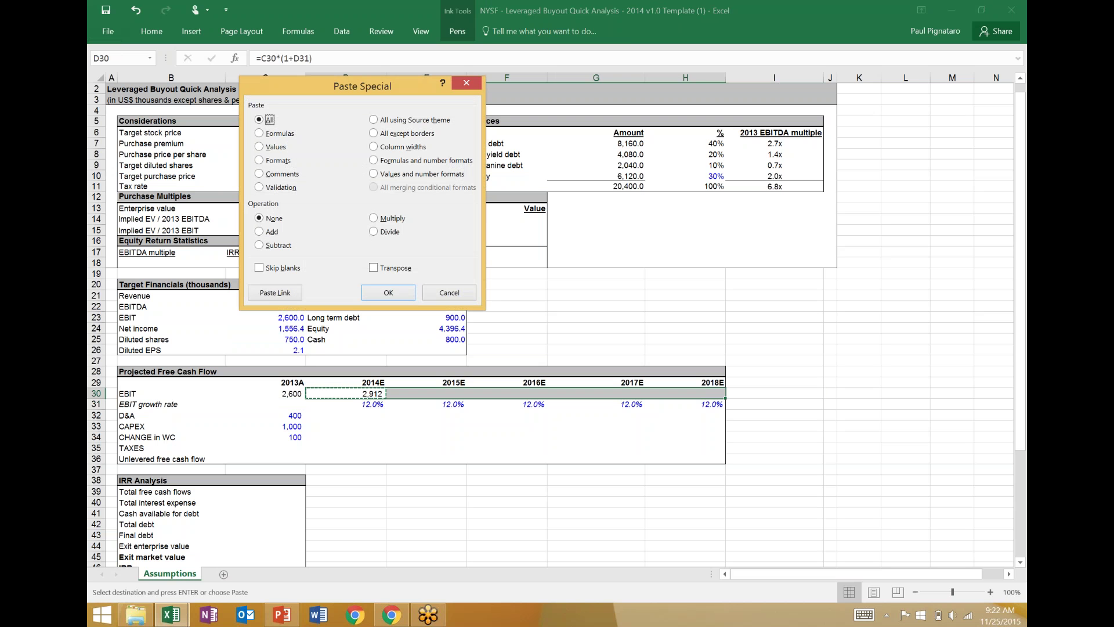
pyautogui.press('f')
pyautogui.press('Return')
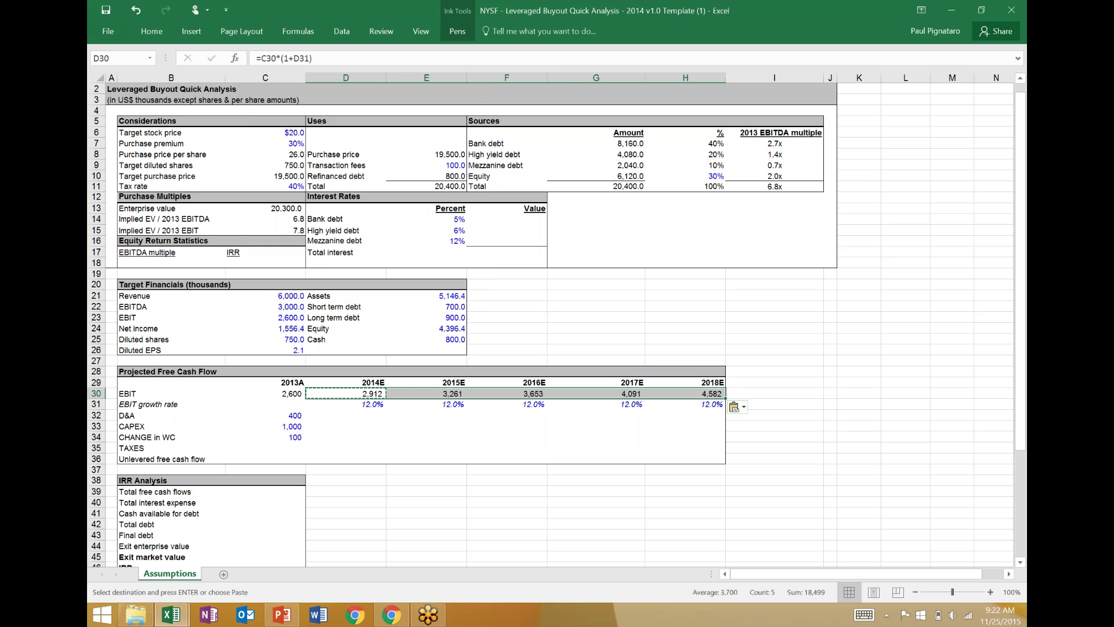
# - Hold the 2014E D&A at the 2013A level by entering =C32 in D32
pyautogui.click(685, 394)
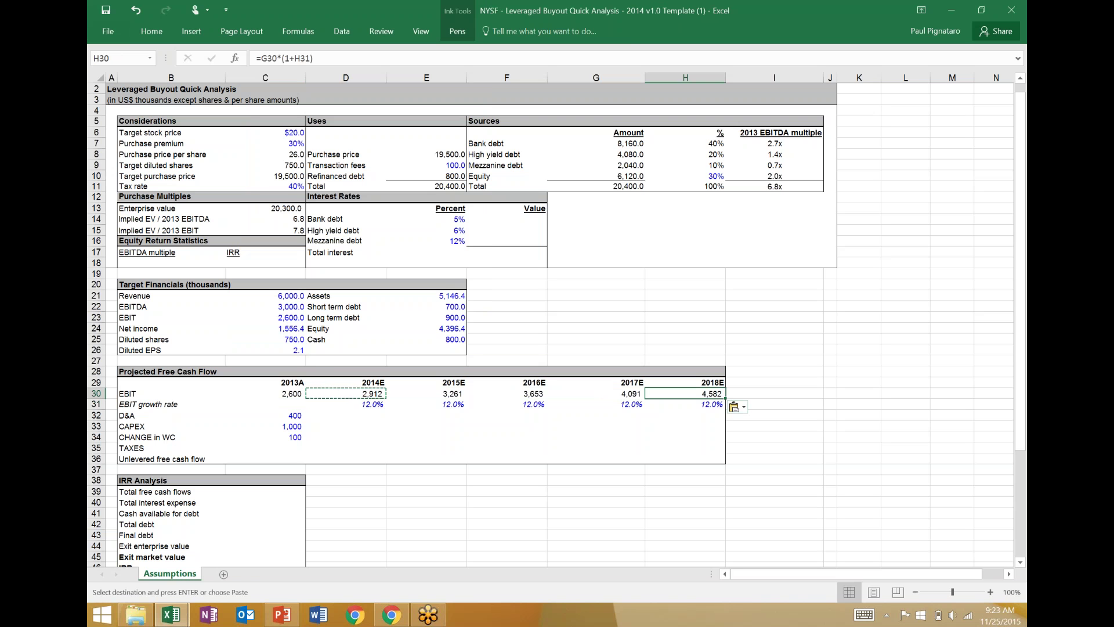
pyautogui.press('Down')
pyautogui.press('Left')
pyautogui.press('Left')
pyautogui.press('Left')
pyautogui.press('Left')
pyautogui.press('Down')
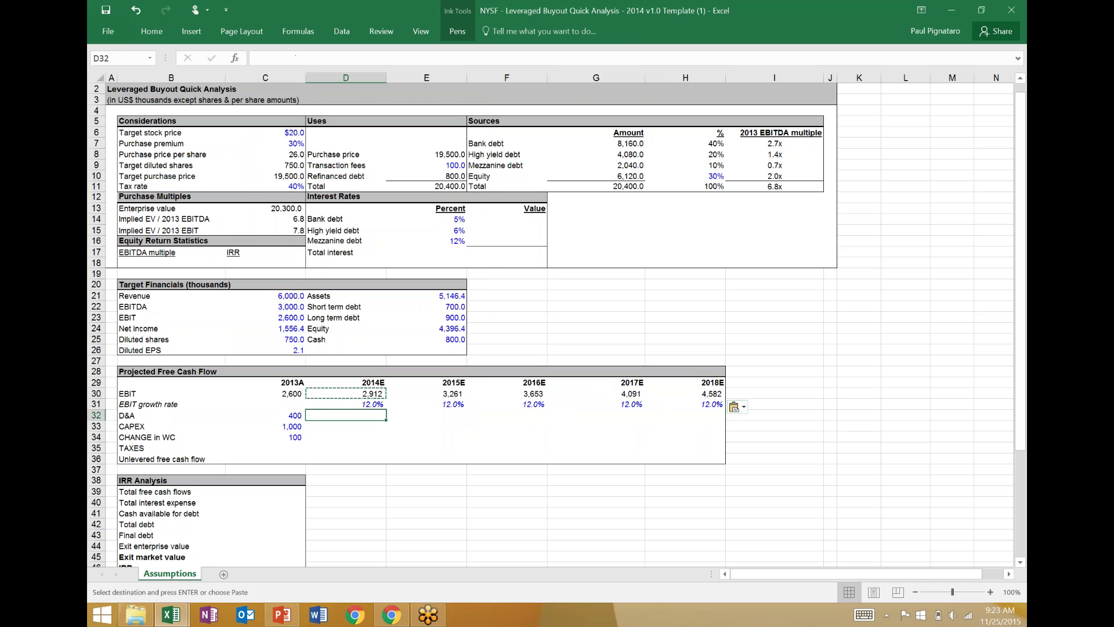
pyautogui.write('=')
pyautogui.press('Left')
pyautogui.press('Return')
pyautogui.press('Up')
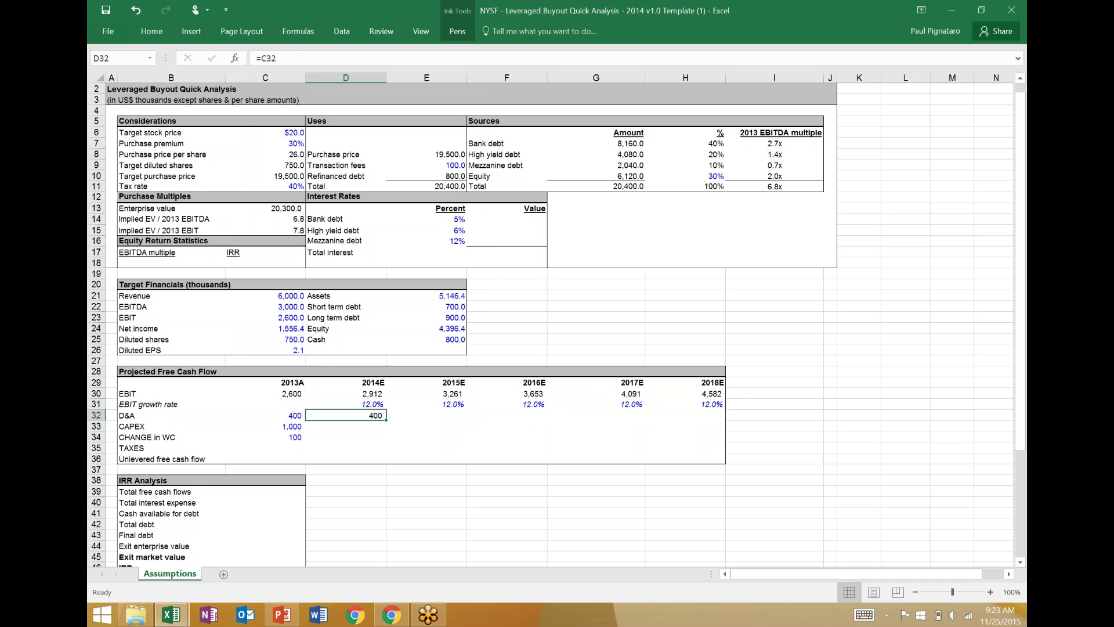
# - Copy the 2014E D&A formula across through 2018E (D32:H32), pasting formulas only
pyautogui.hotkey('ctrl', 'c')
pyautogui.hotkey('shift', 'Right')
pyautogui.hotkey('shift', 'Right')
pyautogui.hotkey('shift', 'Right')
pyautogui.hotkey('shift', 'Right')
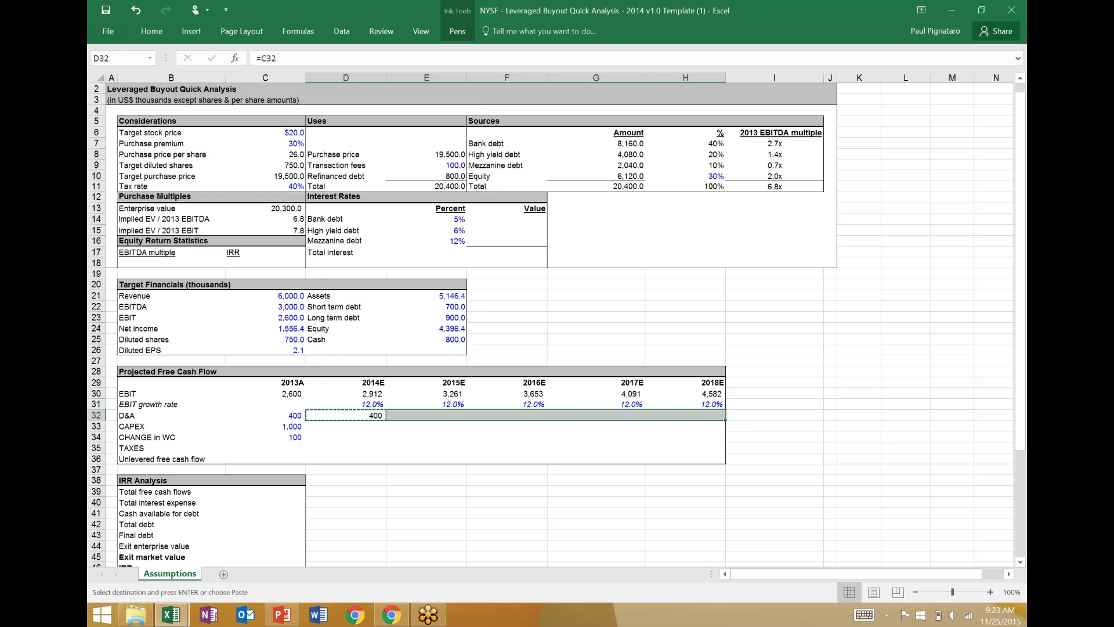
pyautogui.hotkey('ctrl', 'alt', 'v')
pyautogui.press('f')
pyautogui.press('Return')
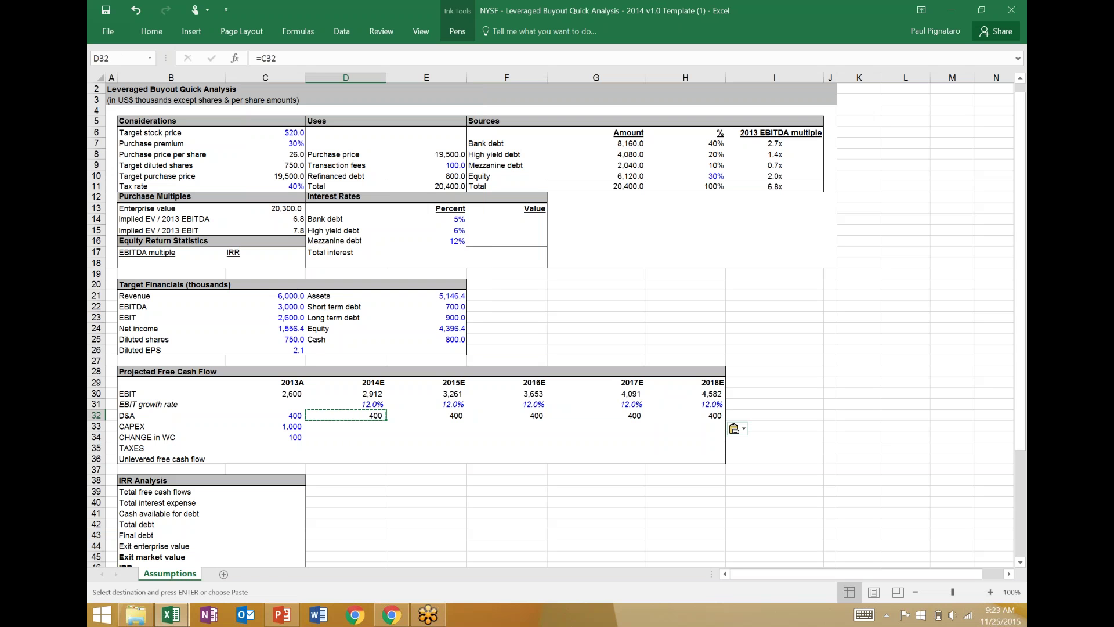
# - Hold the 2014E CAPEX at the 2013A level by entering =C33 in D33
pyautogui.click(346, 426)
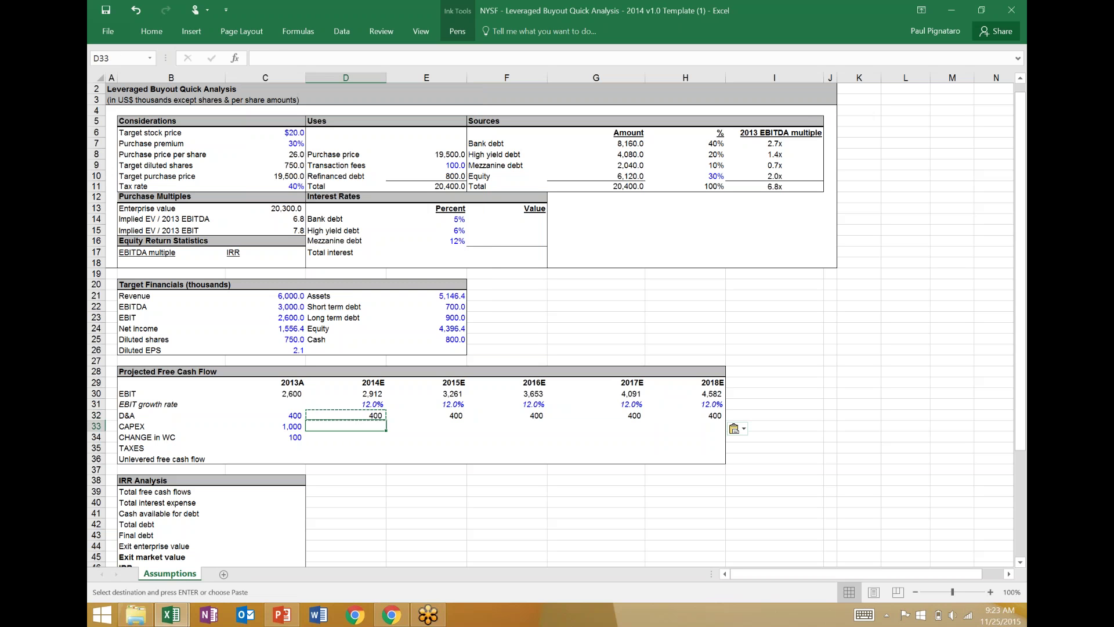
pyautogui.write('=')
pyautogui.press('Left')
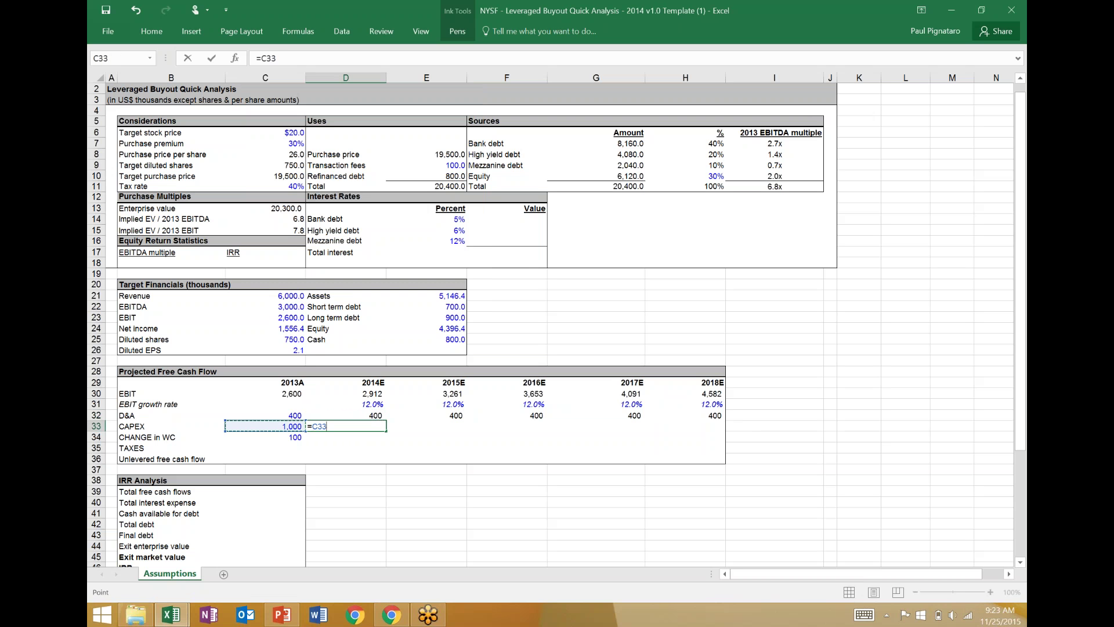
pyautogui.press('Return')
# - Copy the 2014E CAPEX formula across through 2018E (D33:H33), pasting formulas only
pyautogui.press('Up')
pyautogui.hotkey('ctrl', 'c')
pyautogui.hotkey('shift', 'Right')
pyautogui.hotkey('shift', 'Right')
pyautogui.hotkey('shift', 'Right')
pyautogui.hotkey('shift', 'Right')
pyautogui.hotkey('shift', 'Right')
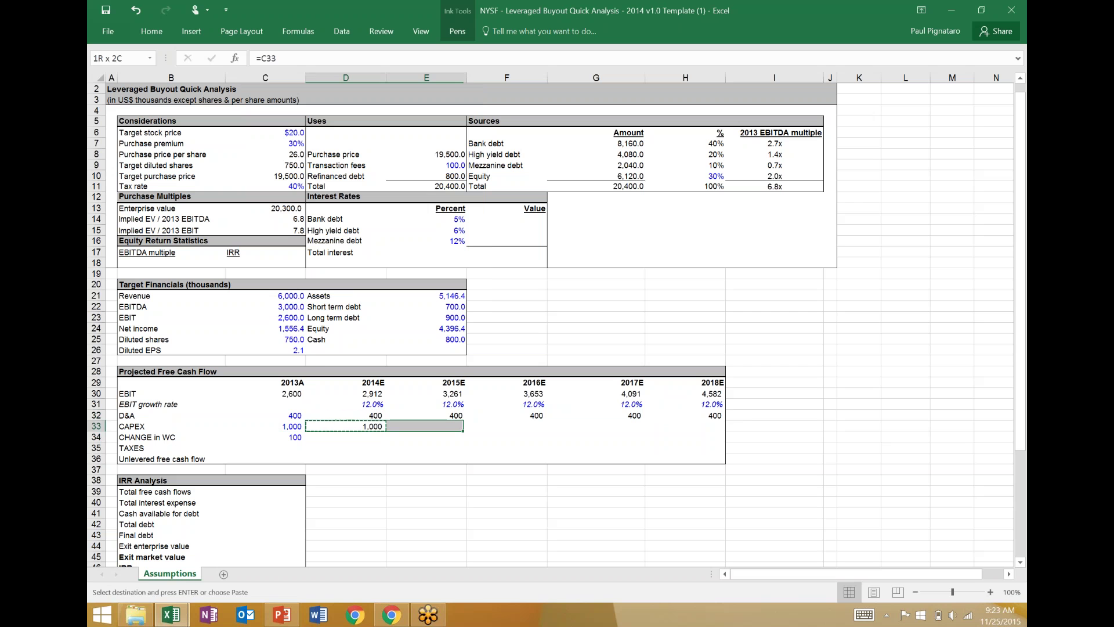
pyautogui.hotkey('alt', 'e')
pyautogui.press('s')
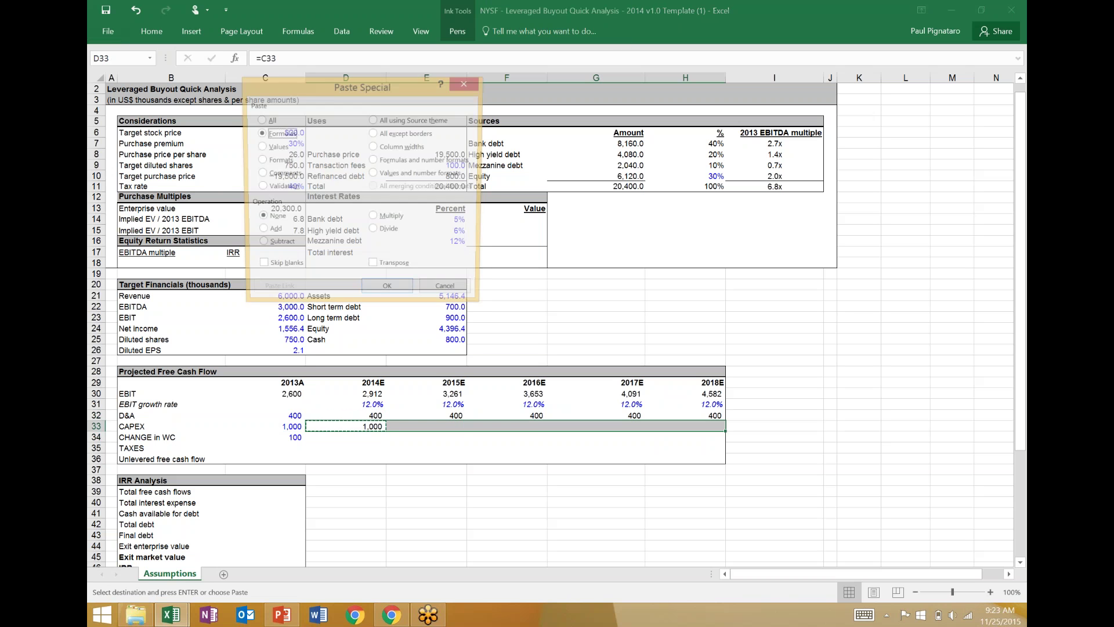
pyautogui.press('f')
pyautogui.press('Return')
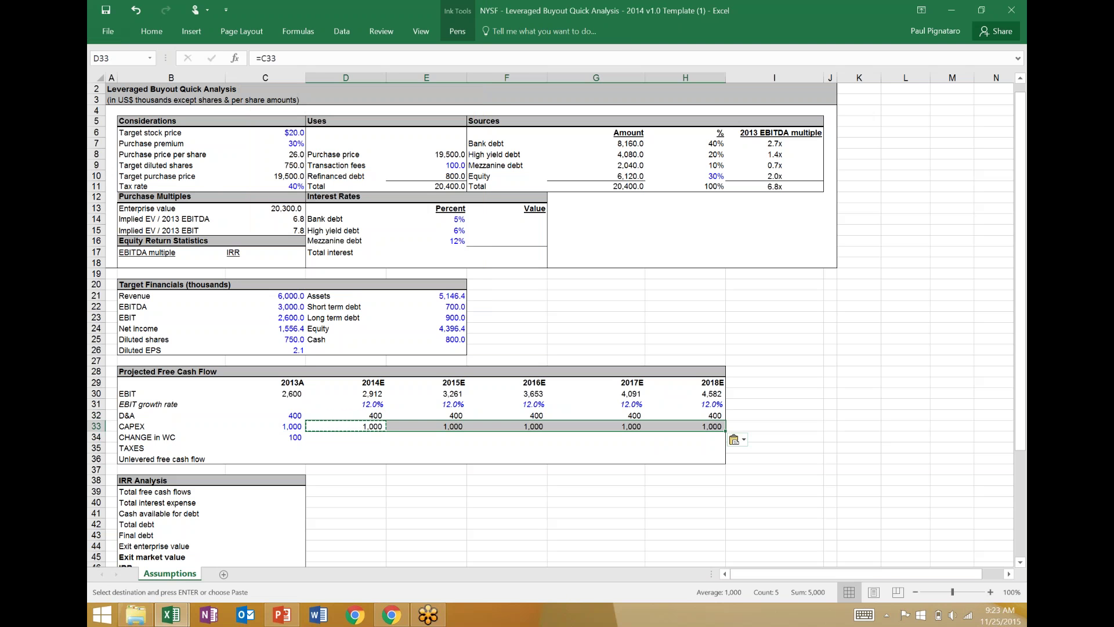
# - Review the CAPEX row across the projection years and its 2013A starting input
pyautogui.press('Right')
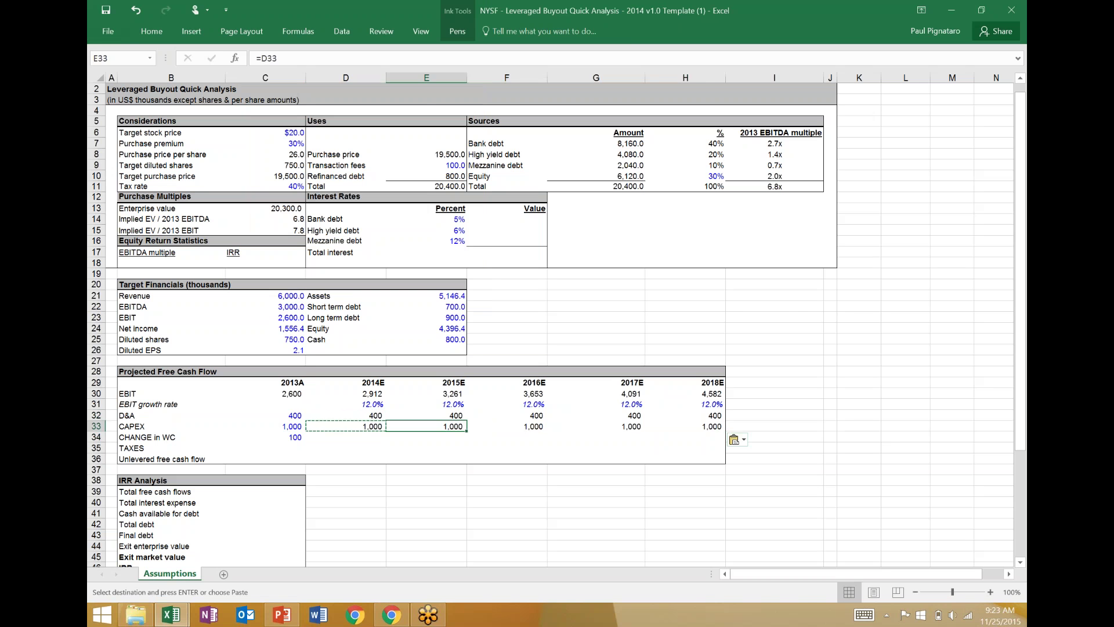
pyautogui.press('Right')
pyautogui.press('Right')
pyautogui.press('Right')
pyautogui.press('Left')
pyautogui.press('Left')
pyautogui.press('Left')
pyautogui.press('Left')
pyautogui.press('Left')
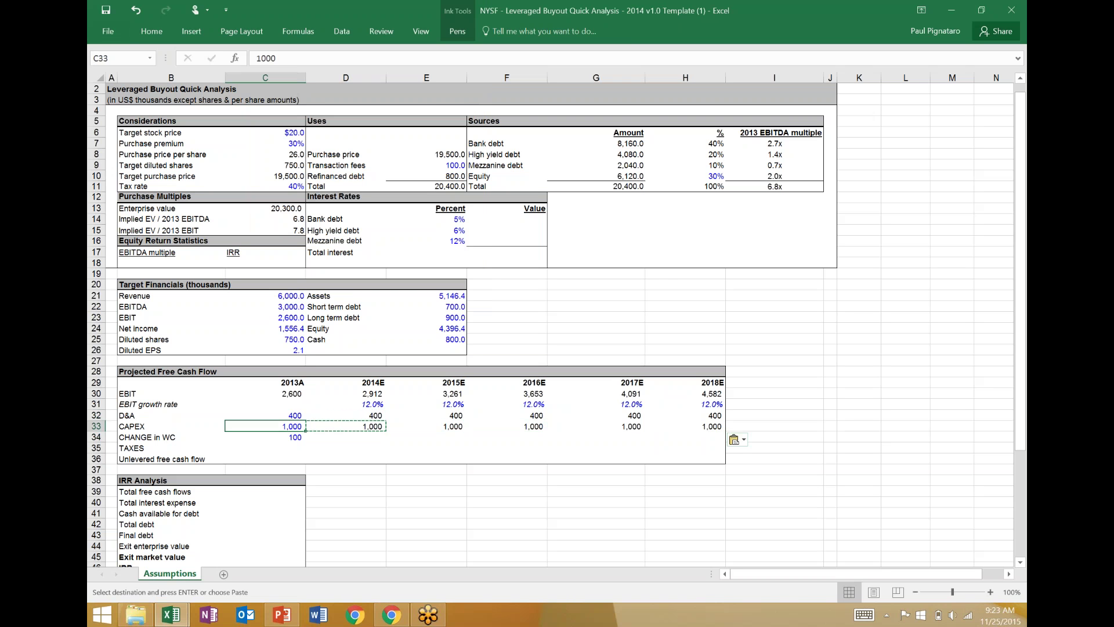
pyautogui.press('Right')
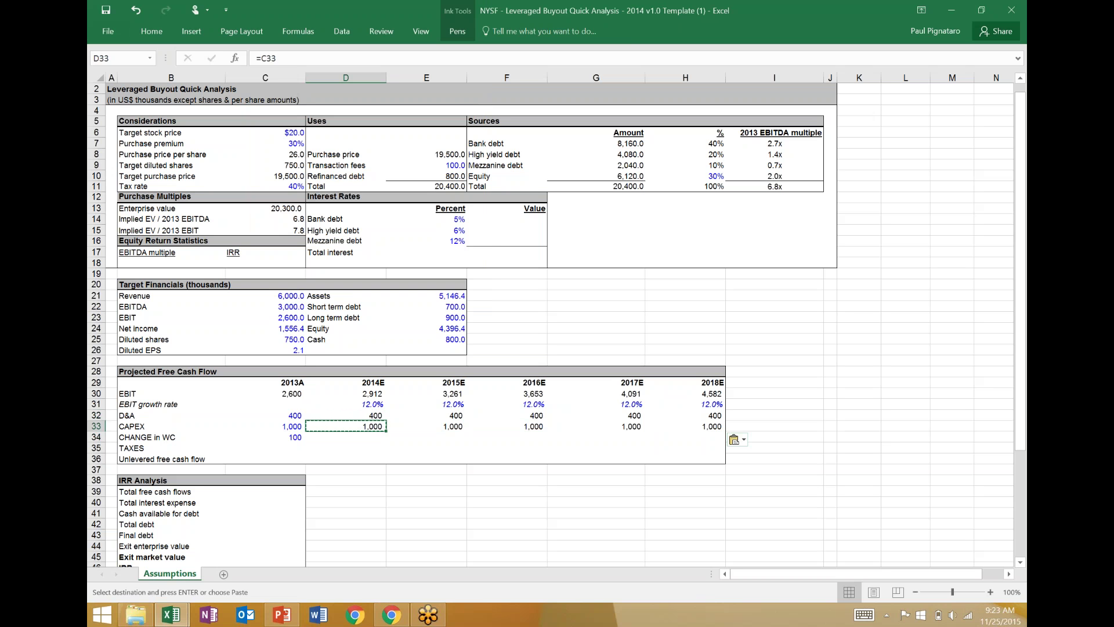
# - Compare the D&A row with the CAPEX row across the projection years
pyautogui.press('Up')
pyautogui.press('Left')
pyautogui.press('Right')
pyautogui.press('Right')
pyautogui.press('Right')
pyautogui.press('Right')
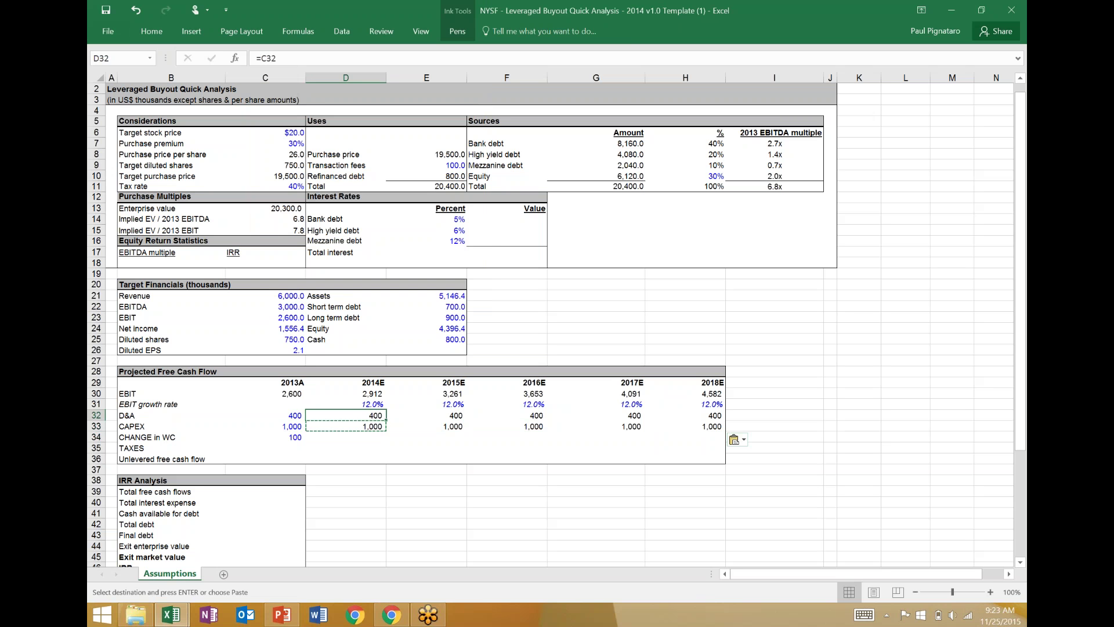
pyautogui.press('Right')
pyautogui.press('Left')
pyautogui.press('Left')
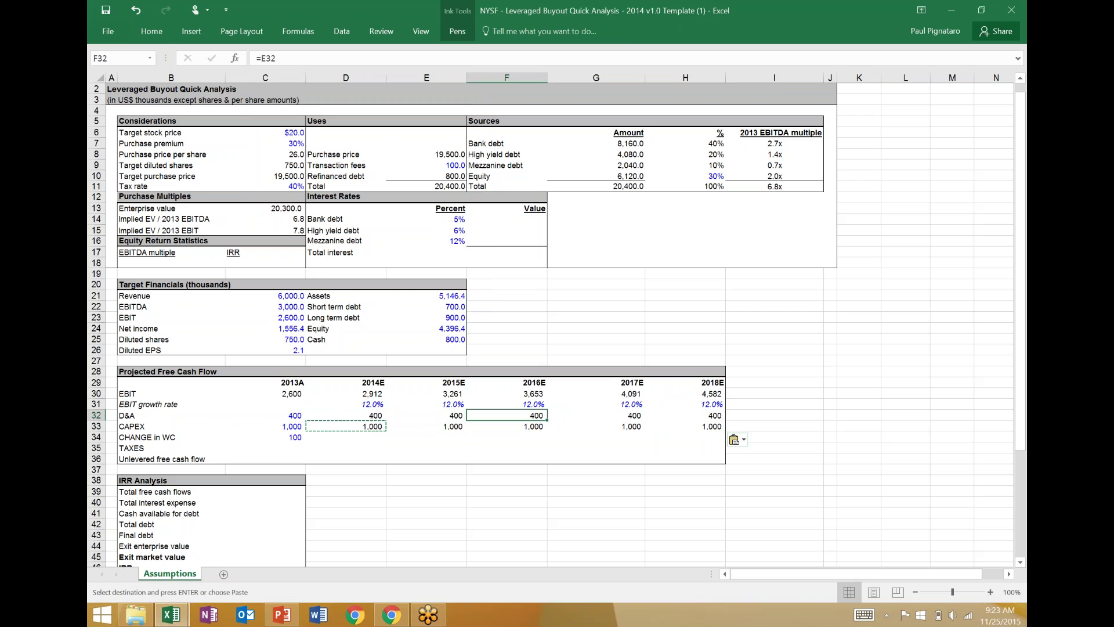
pyautogui.press('Left')
pyautogui.press('Left')
pyautogui.press('Left')
pyautogui.press('Down')
pyautogui.press('Right')
pyautogui.press('Right')
pyautogui.press('Right')
pyautogui.press('Right')
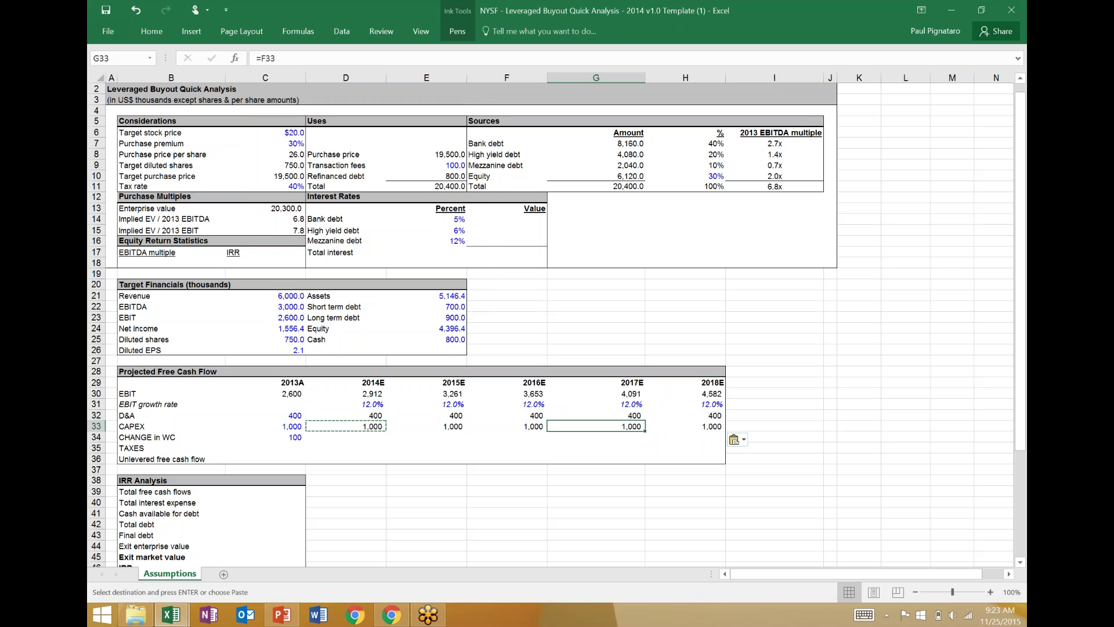
pyautogui.press('Left')
pyautogui.press('Left')
pyautogui.press('Left')
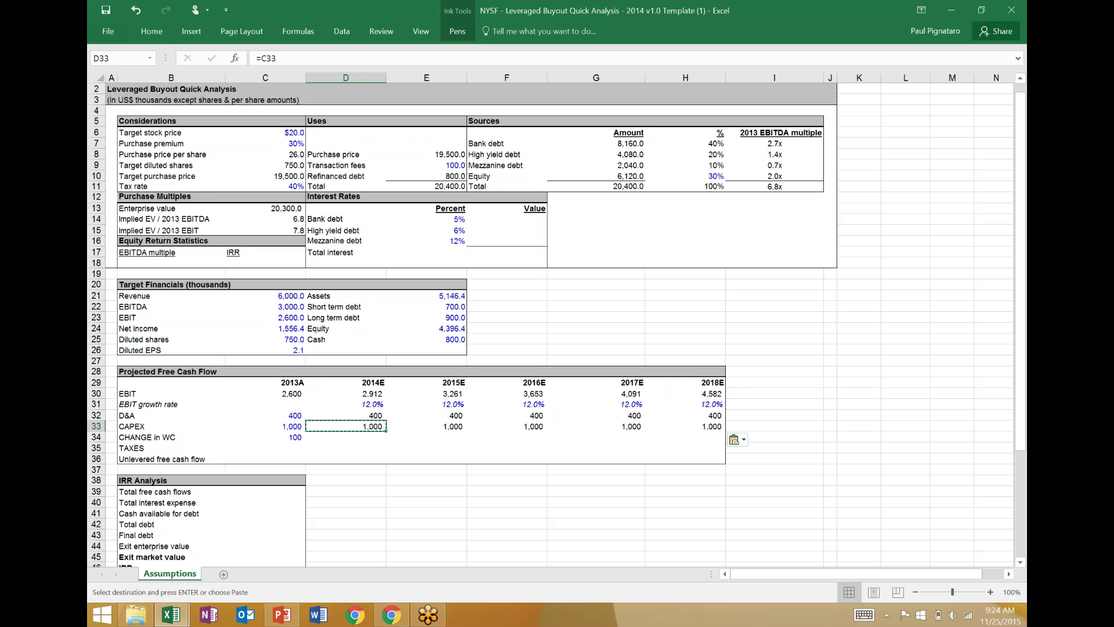
# - Hold the 2014E change in working capital at the 2013A level by entering =C34 in D34
pyautogui.press('Down')
pyautogui.write('=')
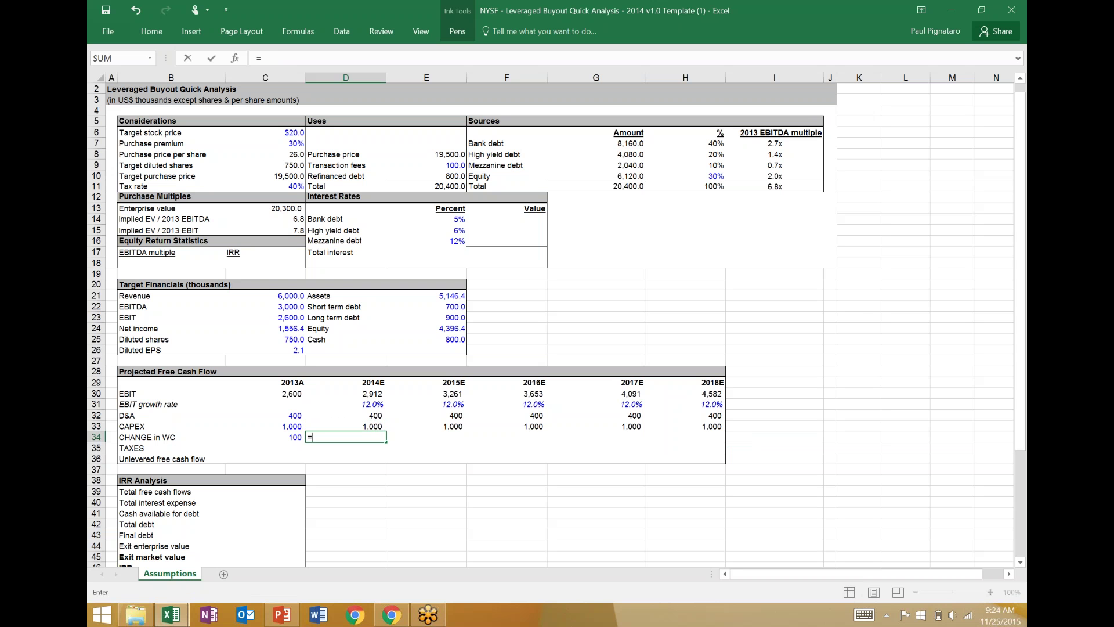
pyautogui.press('Left')
pyautogui.hotkey('ctrl', 'Return')
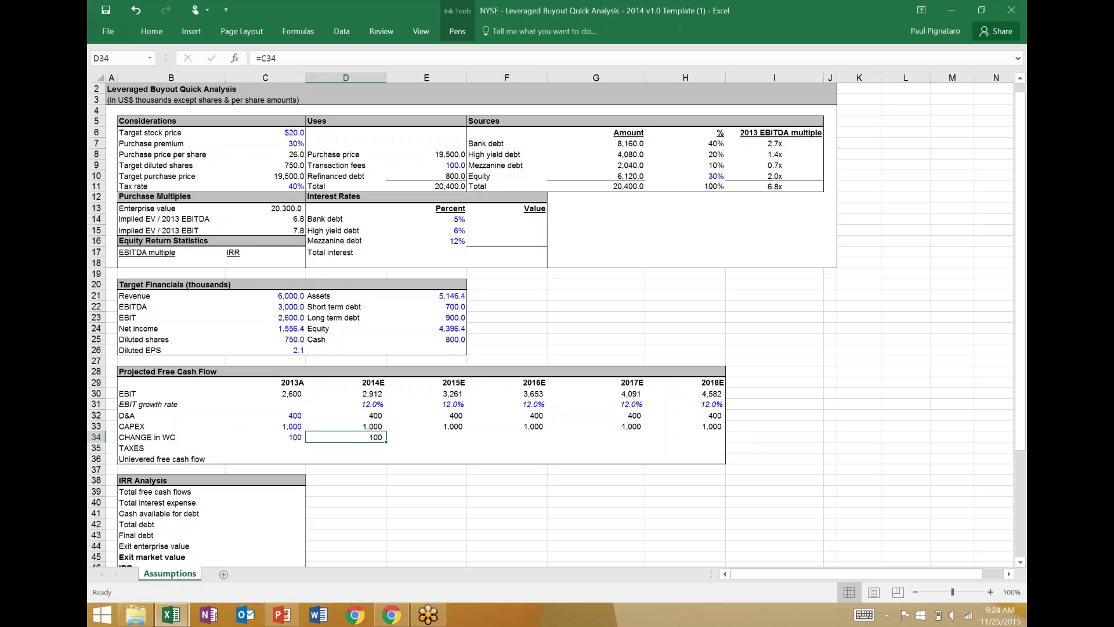
# - Copy the 2014E change in working capital formula across through 2018E (D34:H34), pasting formulas only
pyautogui.hotkey('ctrl', 'c')
pyautogui.hotkey('shift', 'Right')
pyautogui.hotkey('shift', 'Right')
pyautogui.hotkey('shift', 'Right')
pyautogui.hotkey('shift', 'Right')
pyautogui.hotkey('shift', 'Right')
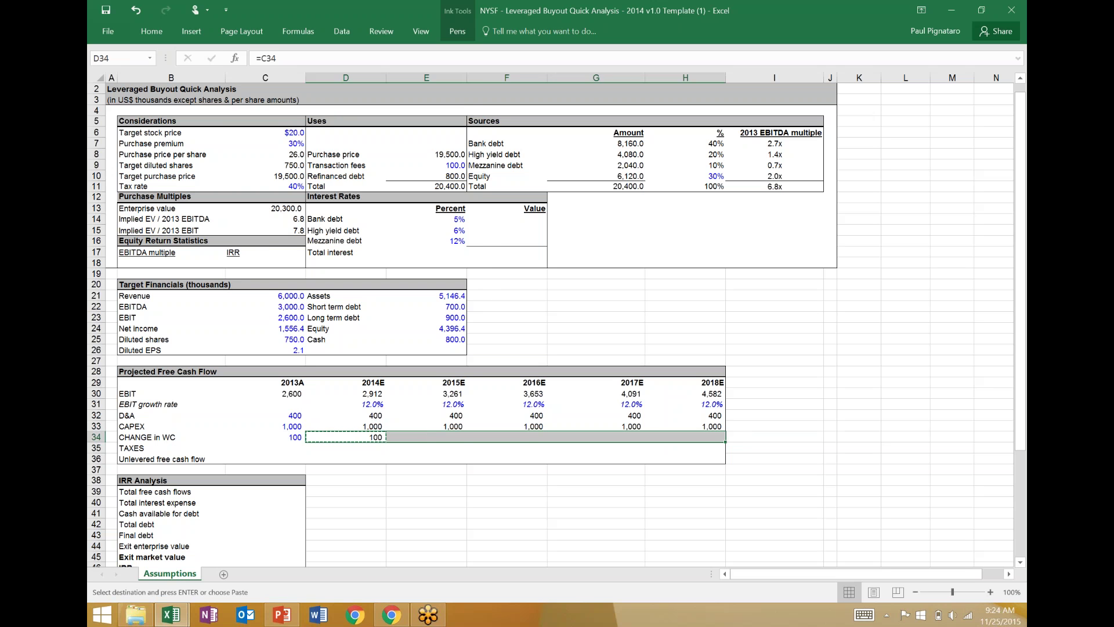
pyautogui.hotkey('ctrl', 'alt', 'v')
pyautogui.press('f')
pyautogui.press('Return')
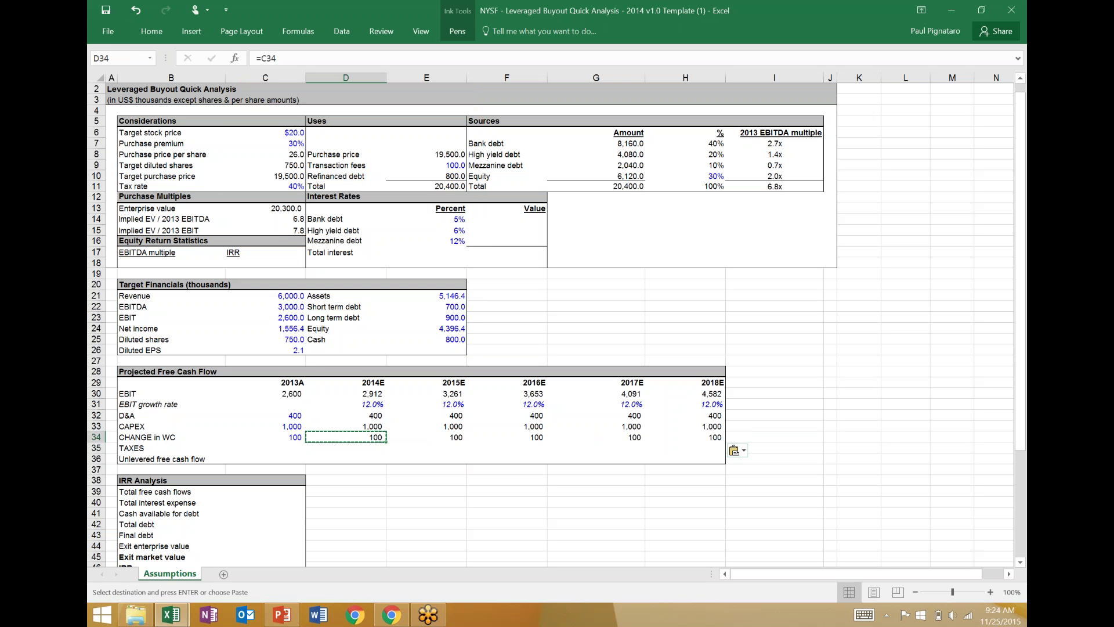
# - Calculate 2014E taxes in D35 as EBIT times the tax rate by entering =D30*C11
pyautogui.press('Down')
pyautogui.press('Left')
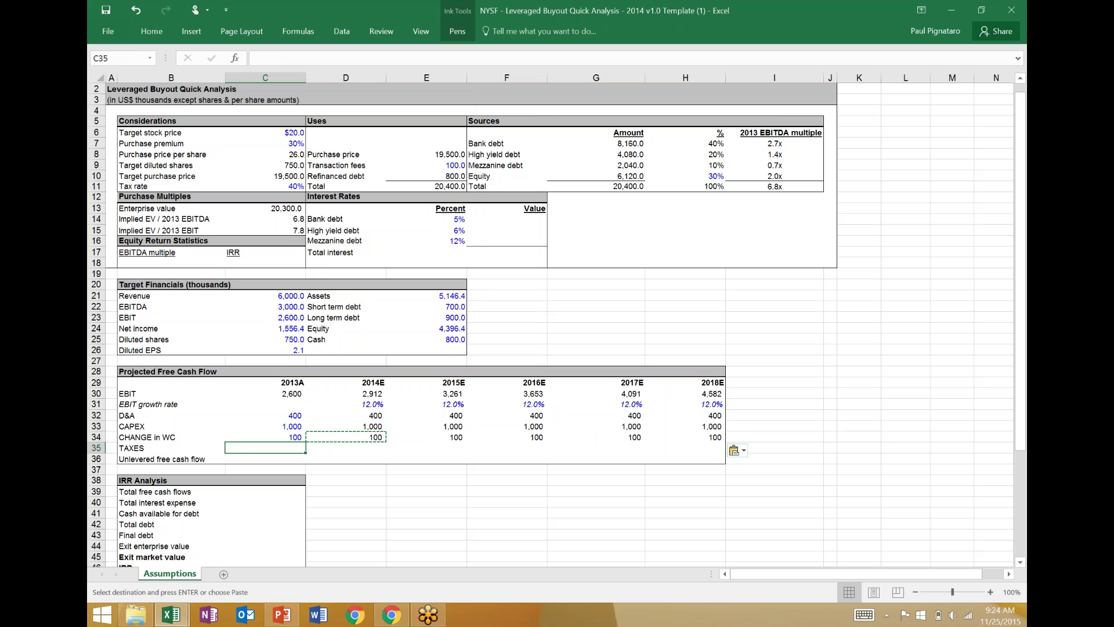
pyautogui.press('Right')
pyautogui.write('=')
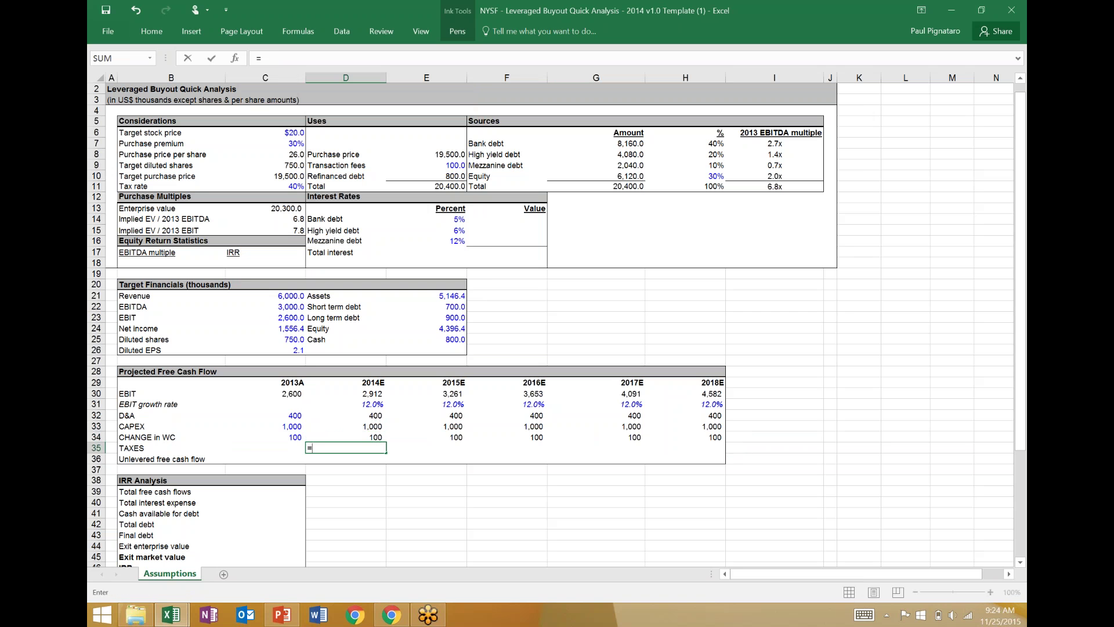
pyautogui.press('Up')
pyautogui.press('Up')
pyautogui.press('Up')
pyautogui.press('Up')
pyautogui.press('Up')
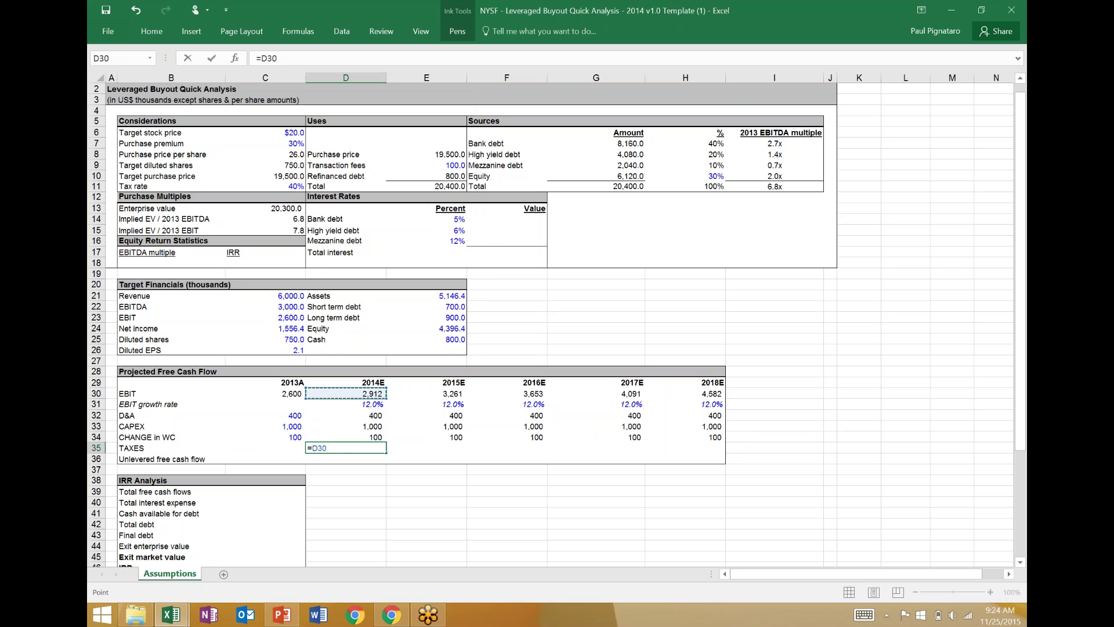
pyautogui.write('*')
pyautogui.press('Left')
pyautogui.press('Up')
pyautogui.press('Up')
pyautogui.press('Up')
pyautogui.press('Up')
pyautogui.press('Up')
pyautogui.press('Up')
pyautogui.press('Up')
pyautogui.press('Up')
pyautogui.press('Up')
pyautogui.press('Up')
pyautogui.press('Up')
pyautogui.press('Up')
pyautogui.press('Up')
pyautogui.press('Up')
pyautogui.press('Up')
pyautogui.press('Up')
pyautogui.press('Up')
pyautogui.press('Up')
pyautogui.press('Up')
pyautogui.press('Up')
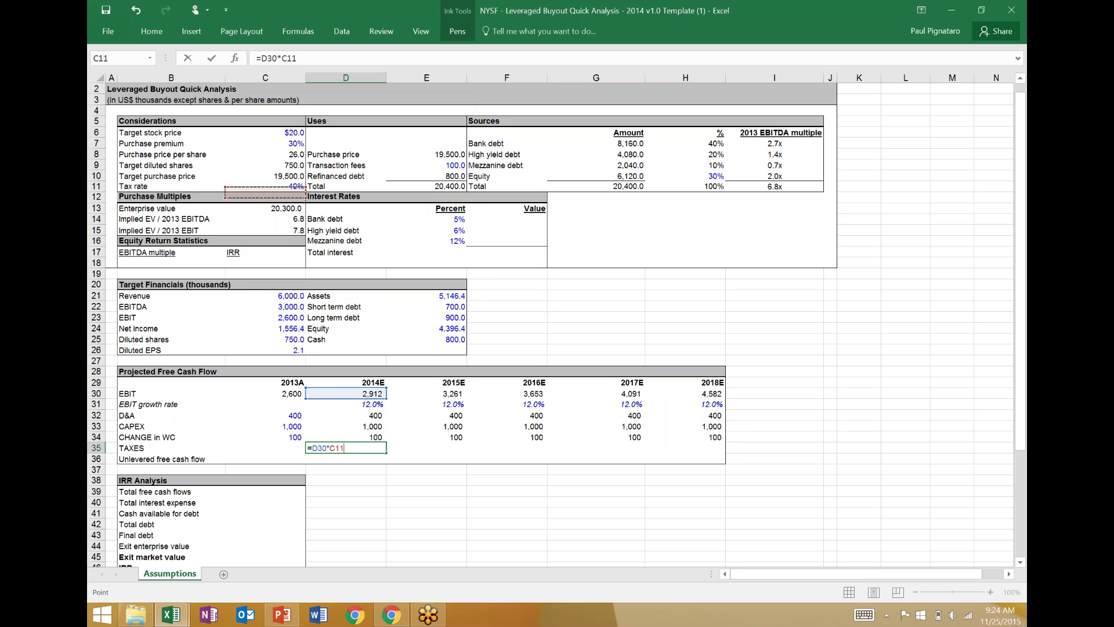
pyautogui.press('Return')
# - Try to copy the 2014E tax formula across through 2018E (D35:H35), pasting formulas only
pyautogui.press('Up')
pyautogui.hotkey('ctrl', 'c')
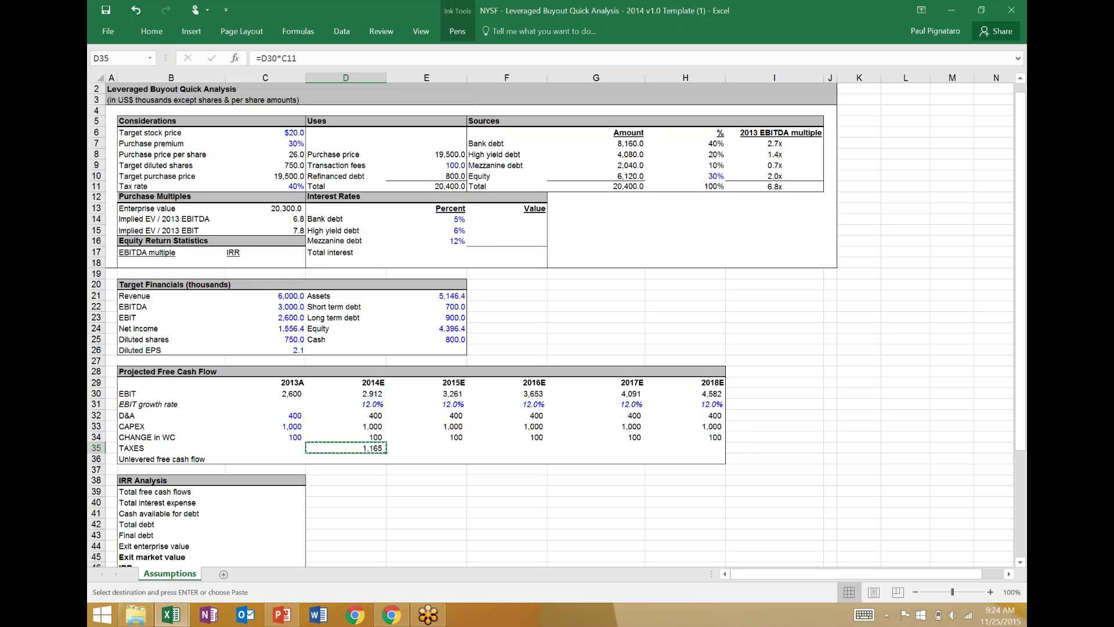
pyautogui.hotkey('shift', 'Right')
pyautogui.hotkey('shift', 'Right')
pyautogui.hotkey('shift', 'Right')
pyautogui.hotkey('shift', 'Right')
pyautogui.hotkey('shift', 'Right')
pyautogui.press('alt')
pyautogui.press('e')
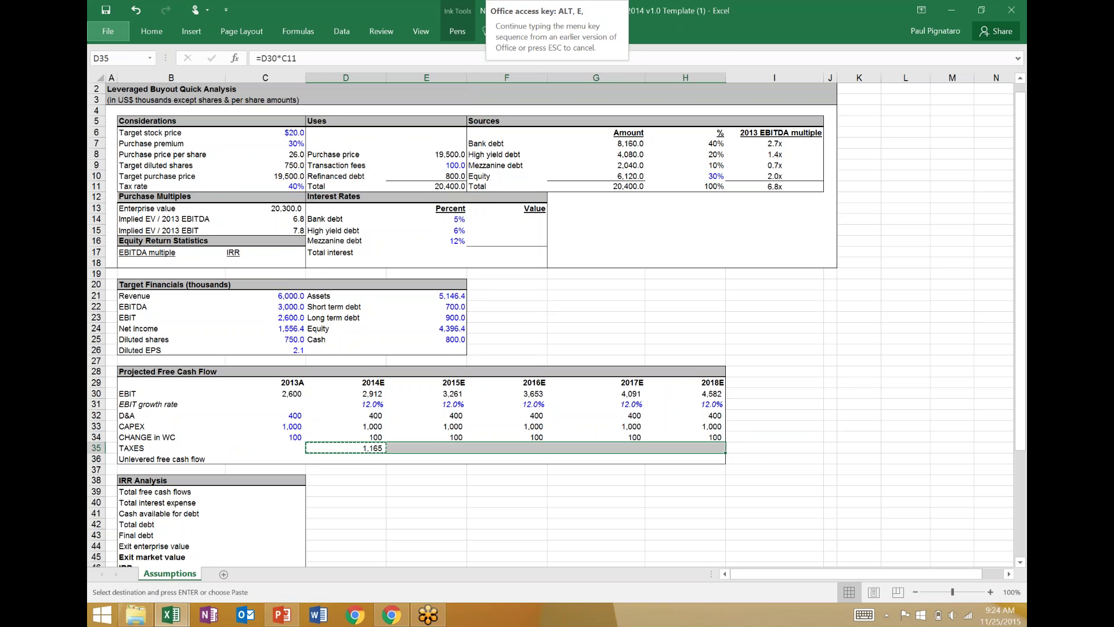
pyautogui.press('s')
pyautogui.press('f')
pyautogui.press('Return')
pyautogui.hotkey('shift', 'Left')
pyautogui.hotkey('shift', 'Left')
pyautogui.hotkey('shift', 'Left')
pyautogui.hotkey('shift', 'Left')
pyautogui.hotkey('shift', 'Left')
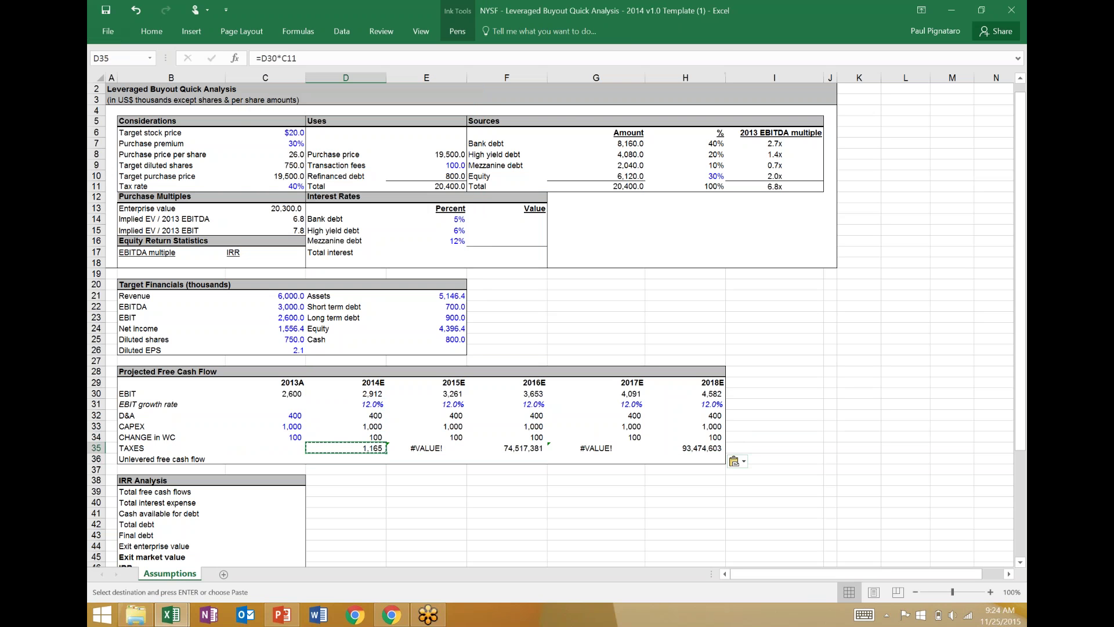
pyautogui.press('XF86AudioMute')
pyautogui.press('Escape')
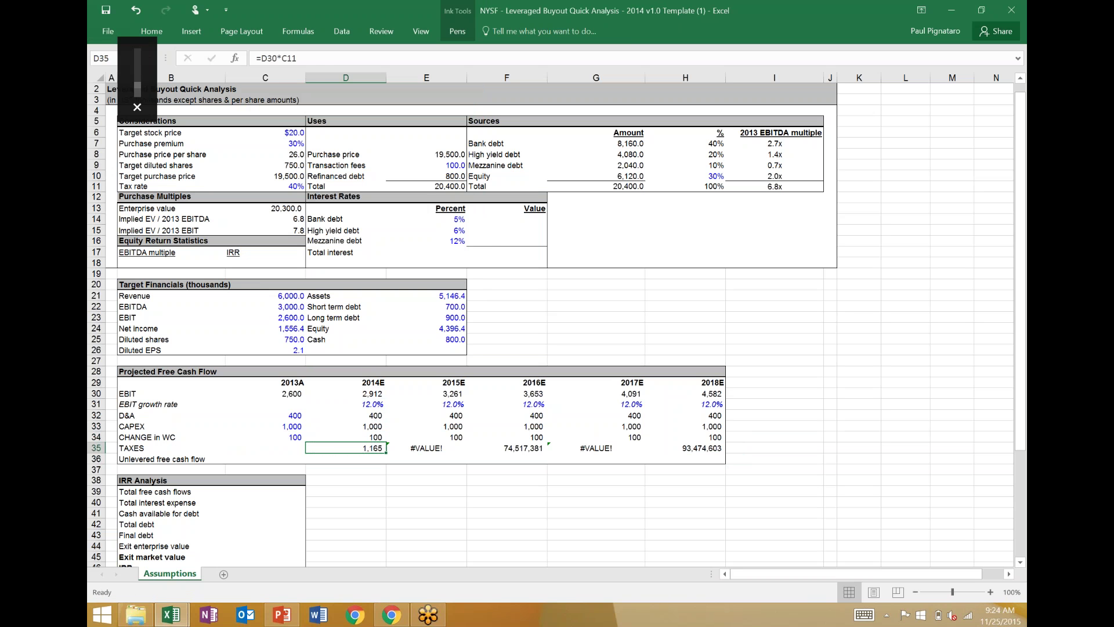
# - Anchor the tax rate reference in the 2014E tax formula so D35 reads =D30*$C$11
pyautogui.click(292, 57)
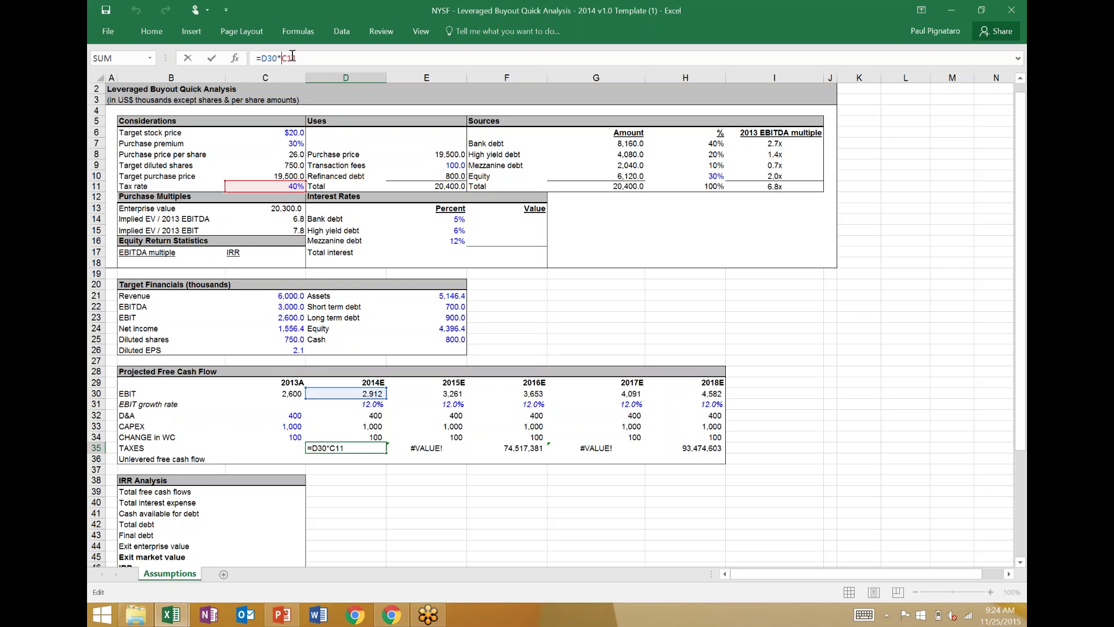
pyautogui.write('$')
pyautogui.click(292, 56)
pyautogui.write('$')
pyautogui.press('Return')
# - Copy the anchored 2014E tax formula across D35:H35 as formulas only and check the 2015E reference
pyautogui.press('Up')
pyautogui.hotkey('ctrl', 'c')
pyautogui.hotkey('shift', 'Right')
pyautogui.hotkey('shift', 'Right')
pyautogui.hotkey('shift', 'Right')
pyautogui.hotkey('shift', 'Right')
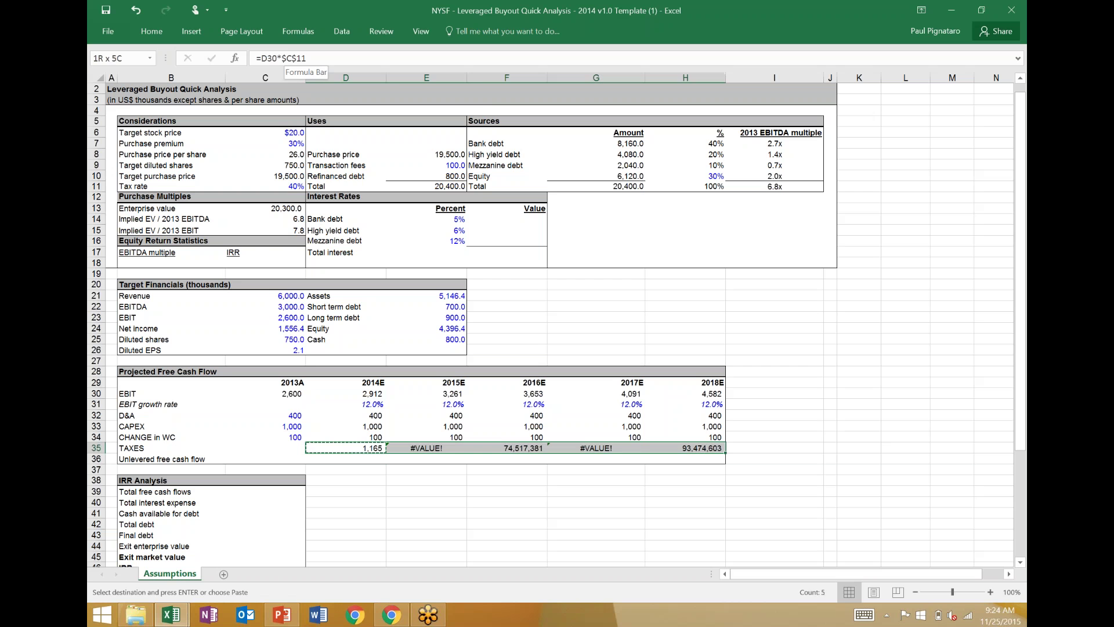
pyautogui.hotkey('alt', 'e')
pyautogui.press('s')
pyautogui.press('f')
pyautogui.press('Return')
pyautogui.press('Right')
pyautogui.press('Right')
pyautogui.press('Right')
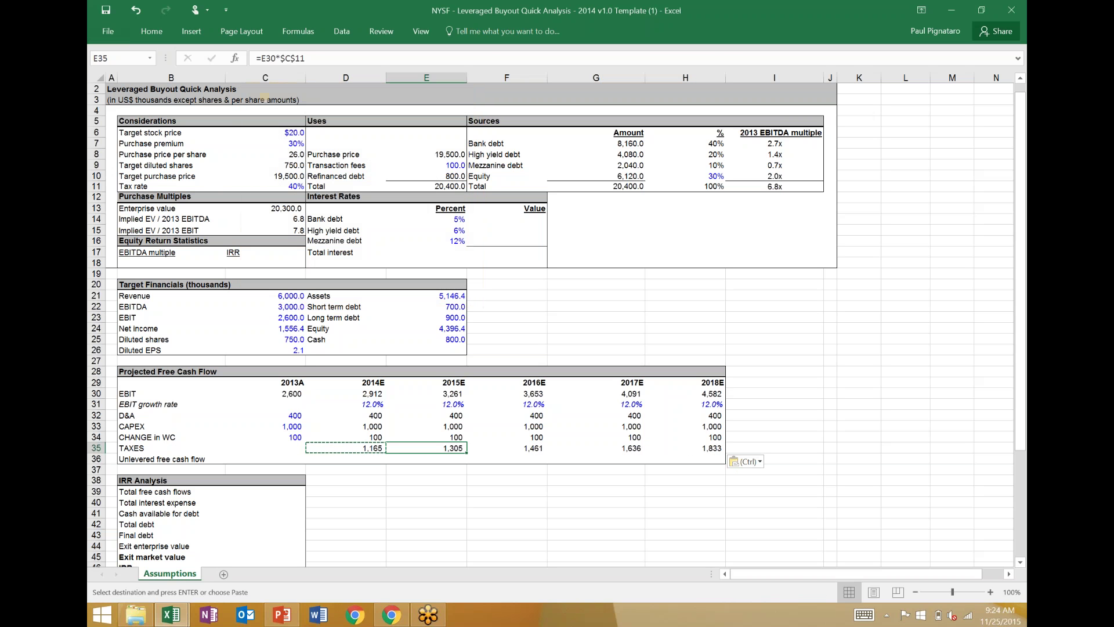
pyautogui.press('Left')
pyautogui.press('Left')
pyautogui.press('Left')
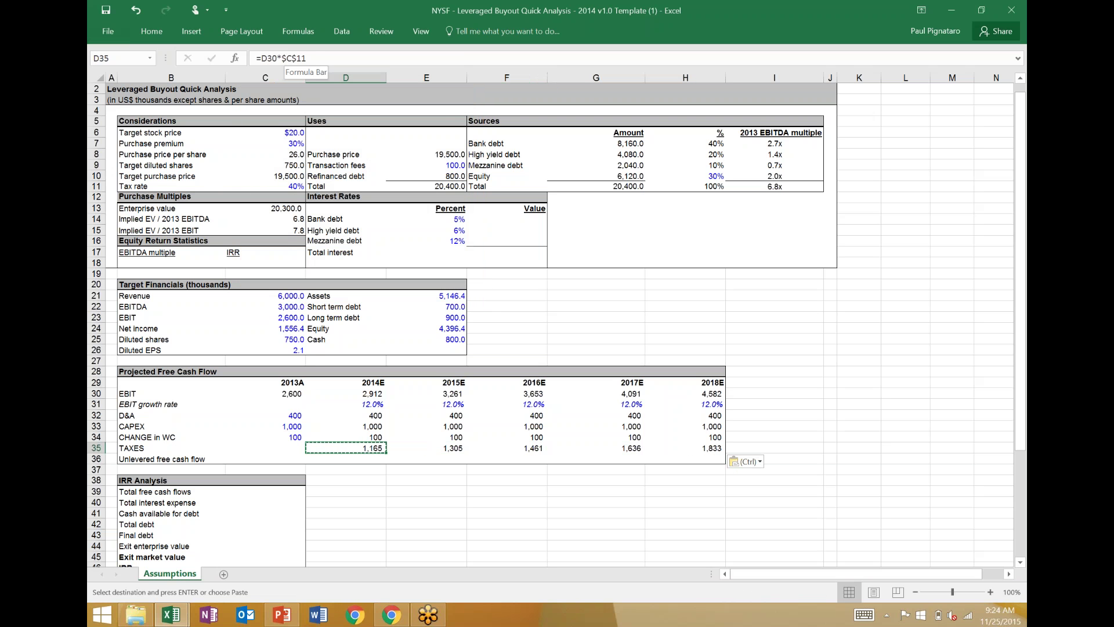
pyautogui.press('Down')
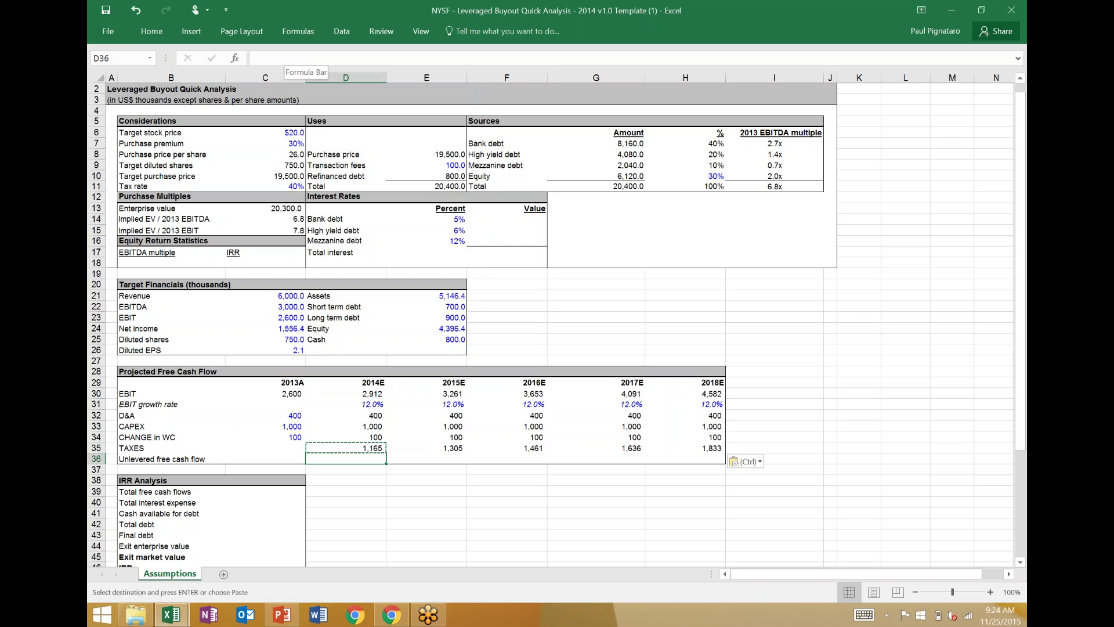
pyautogui.press('Up')
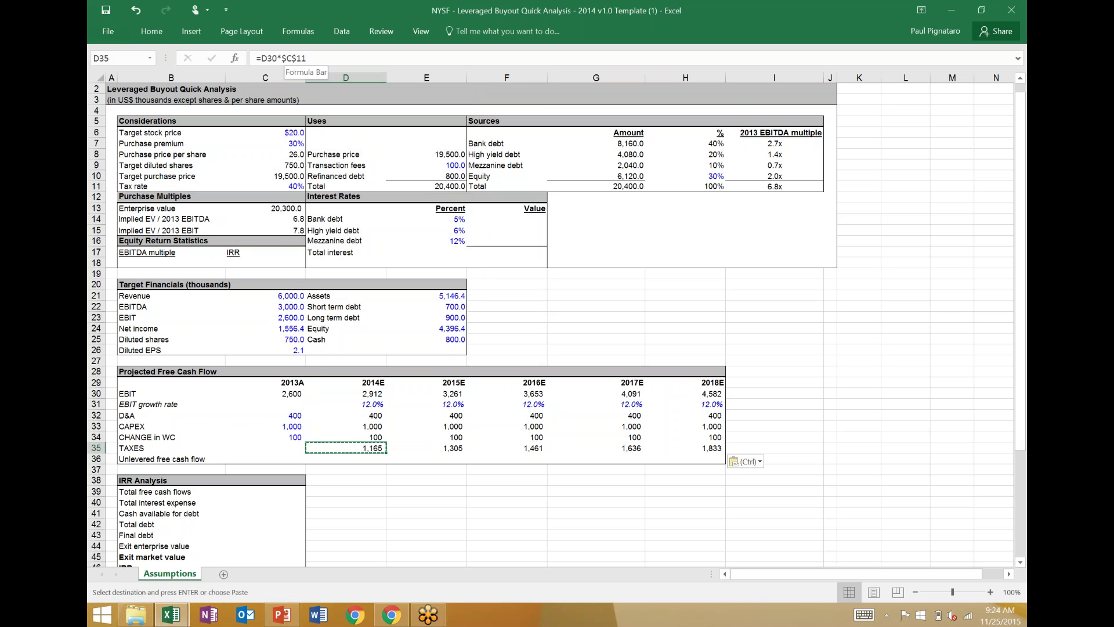
pyautogui.press('XF86AudioMute')
# - Turn the projected CAPEX into a cash outflow by changing the 2014E formula in D33 to =-C33
pyautogui.press('Up')
pyautogui.press('Up')
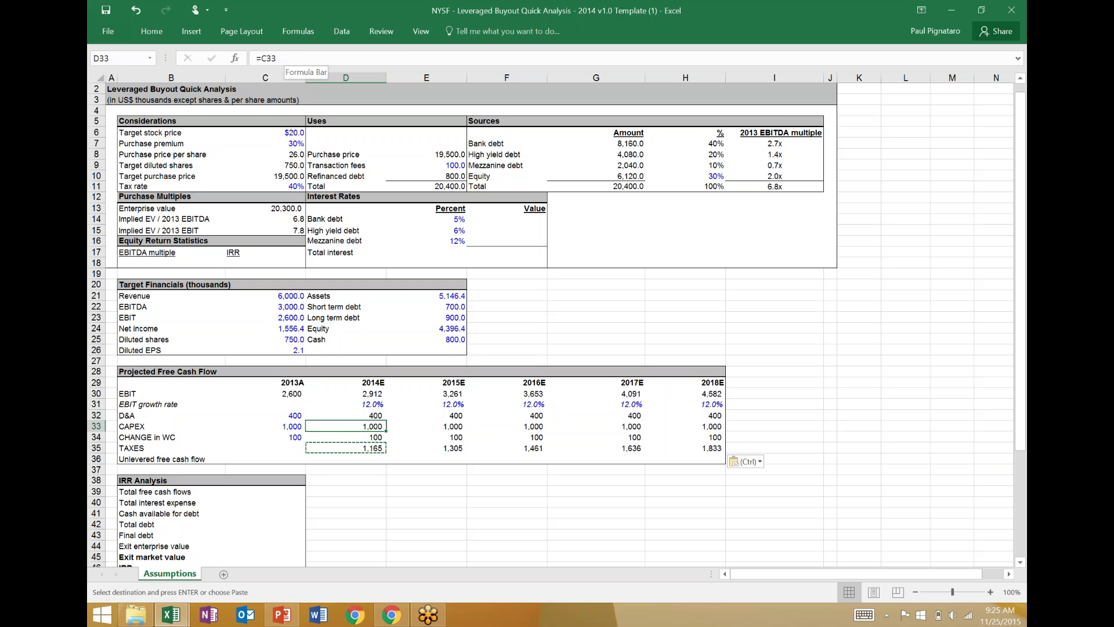
pyautogui.click(262, 58)
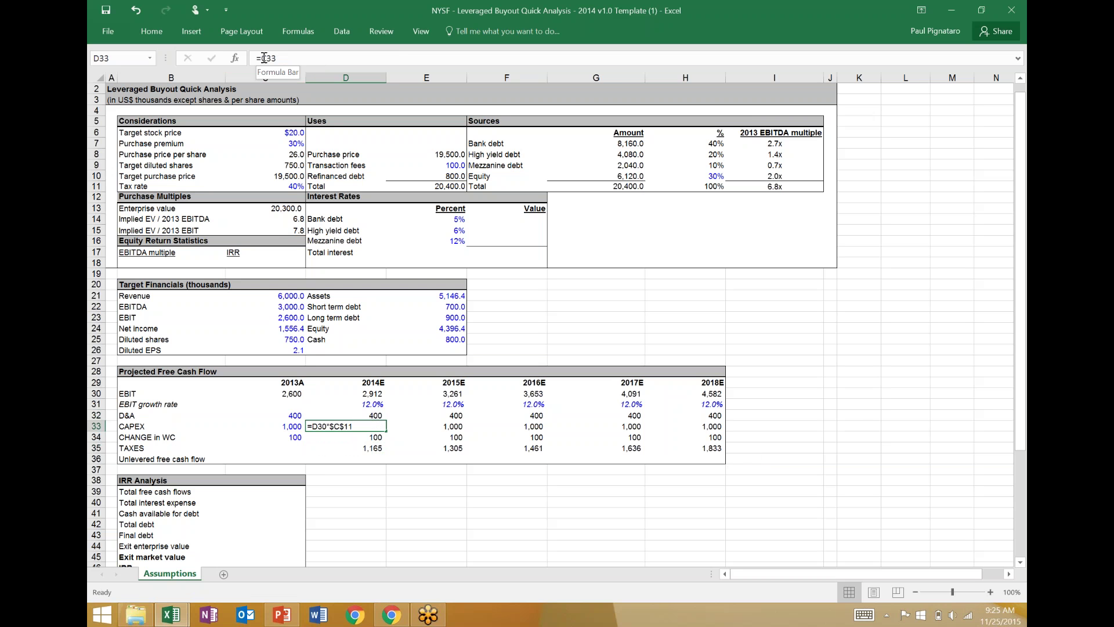
pyautogui.write('-')
pyautogui.press('Return')
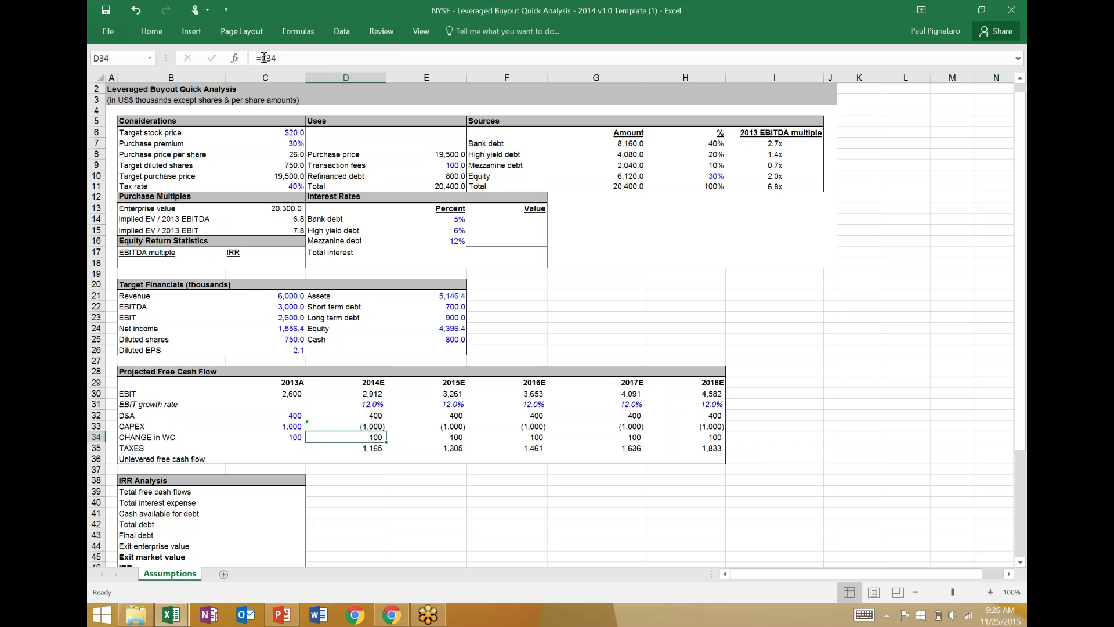
# - Make the 2014E taxes negative by changing the formula in D35 to =-D30*$C$11
pyautogui.press('Down')
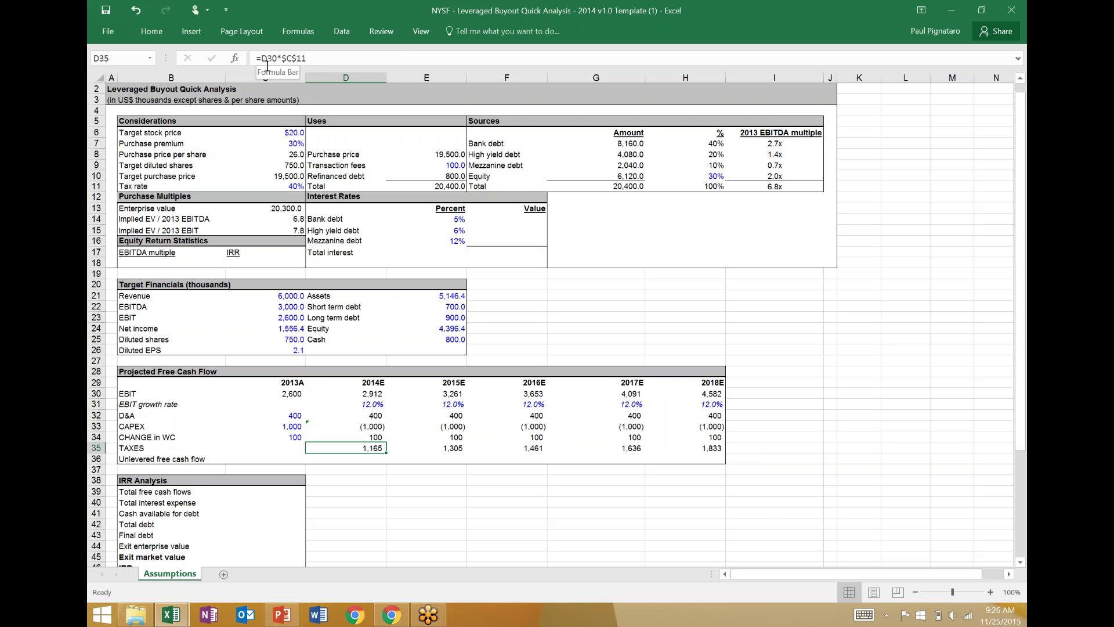
pyautogui.click(264, 58)
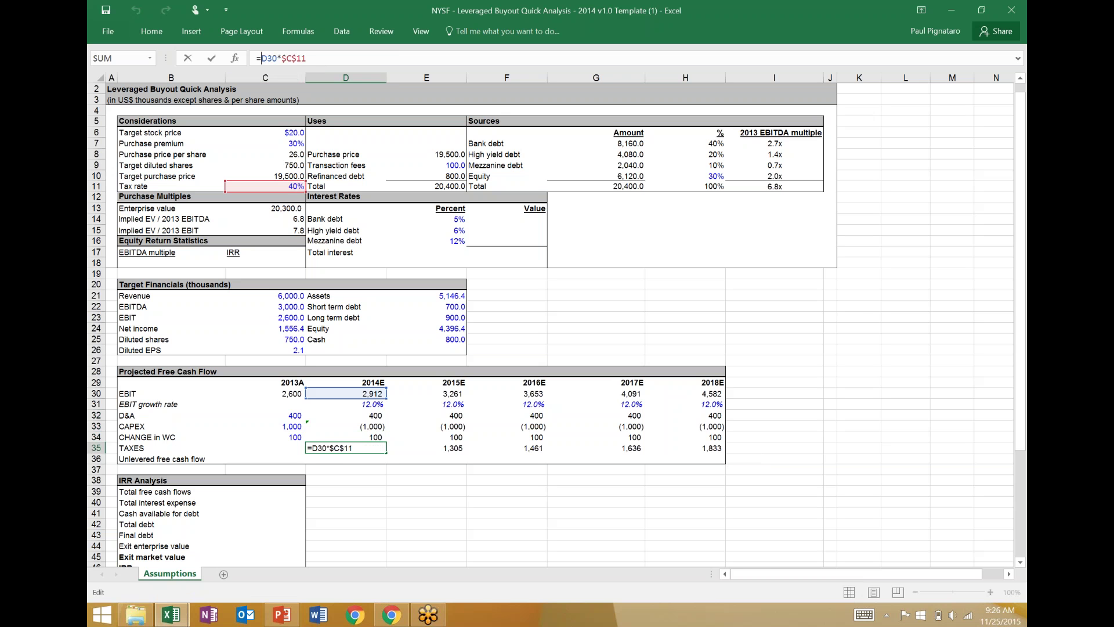
pyautogui.write('-')
pyautogui.press('Return')
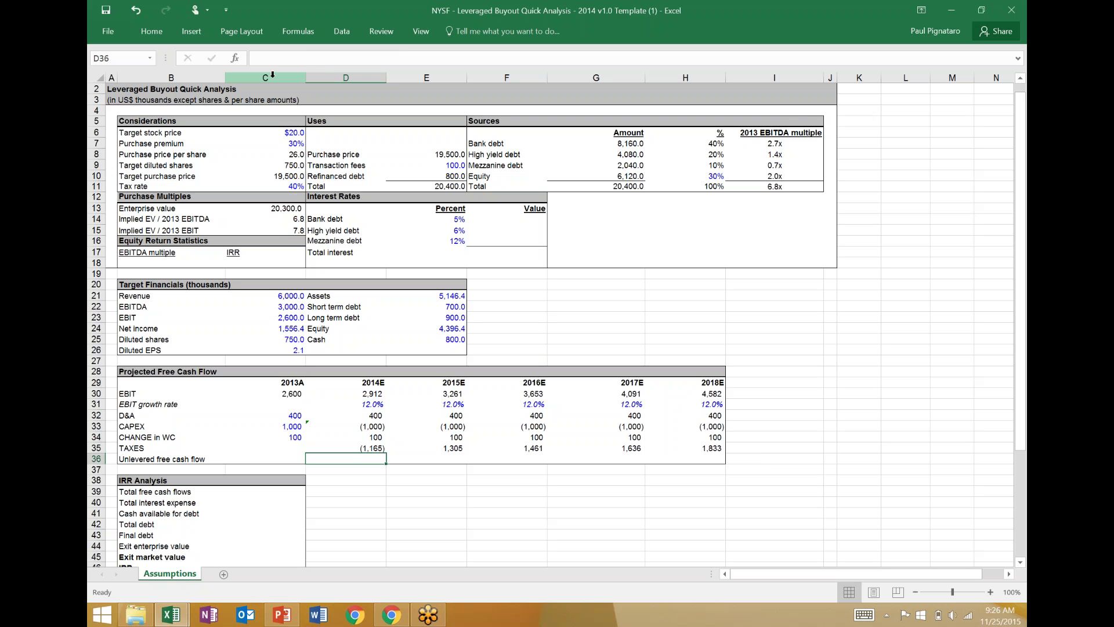
# - Copy the negative 2014E tax formula across through 2018E (D35:H35), pasting formulas only
pyautogui.press('Up')
pyautogui.hotkey('ctrl', 'c')
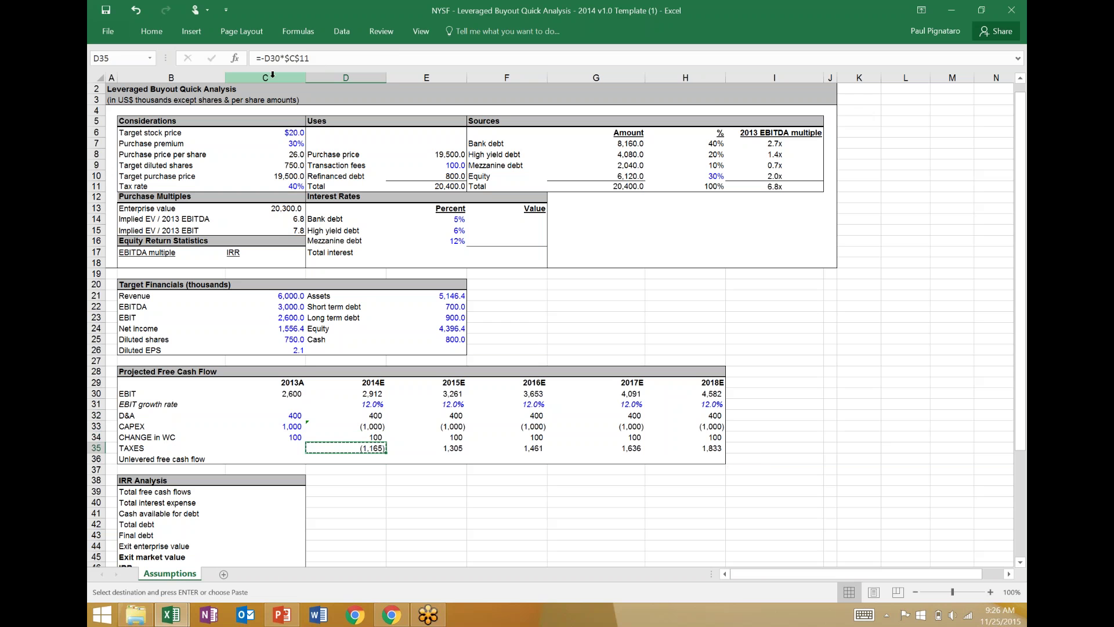
pyautogui.hotkey('shift', 'Right')
pyautogui.hotkey('shift', 'Right')
pyautogui.hotkey('shift', 'Right')
pyautogui.hotkey('shift', 'Right')
pyautogui.hotkey('ctrl', 'alt', 'v')
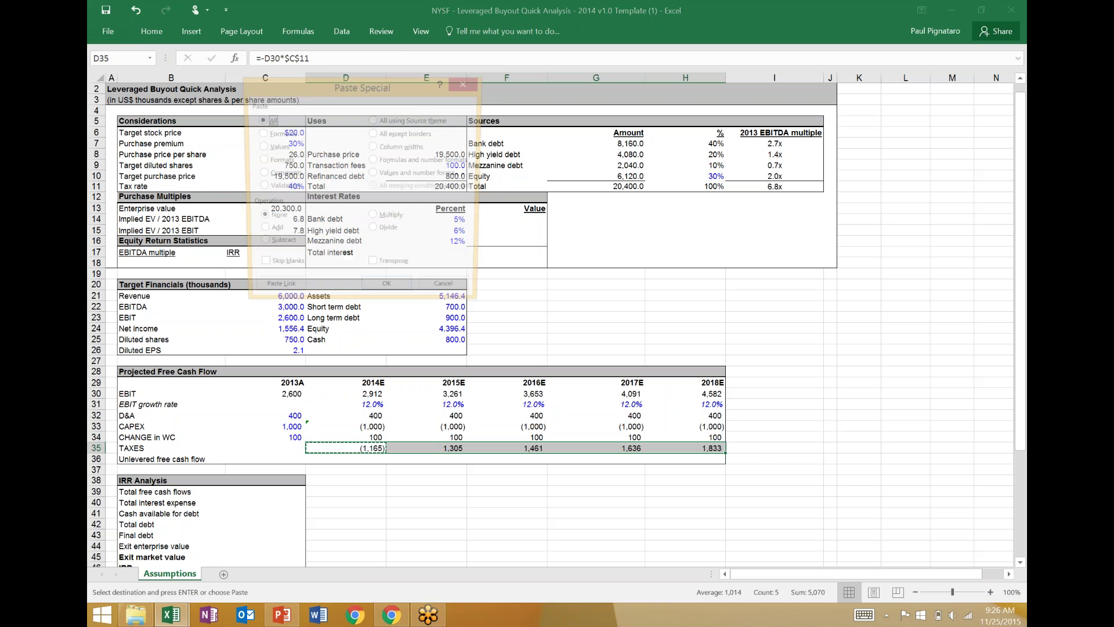
pyautogui.press('f')
pyautogui.press('Return')
# - Calculate 2014E unlevered free cash flow in D36 by entering =D30+D32+D33+D34+D35
pyautogui.press('Down')
pyautogui.write('=')
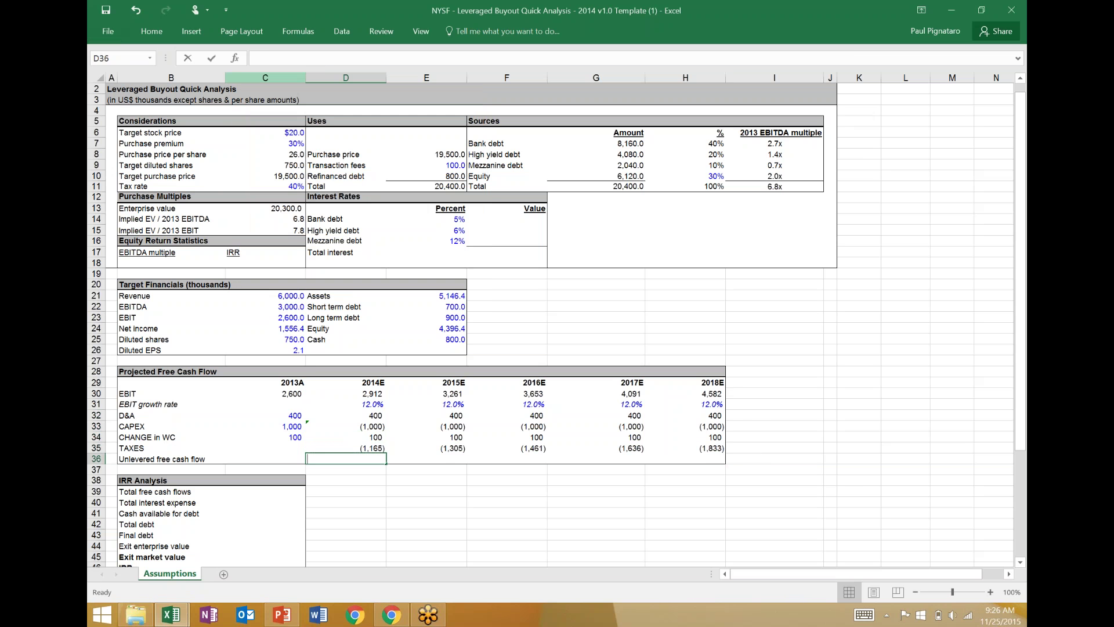
pyautogui.press('Up')
pyautogui.press('Up')
pyautogui.press('Up')
pyautogui.press('Up')
pyautogui.press('Up')
pyautogui.press('Up')
pyautogui.write('+')
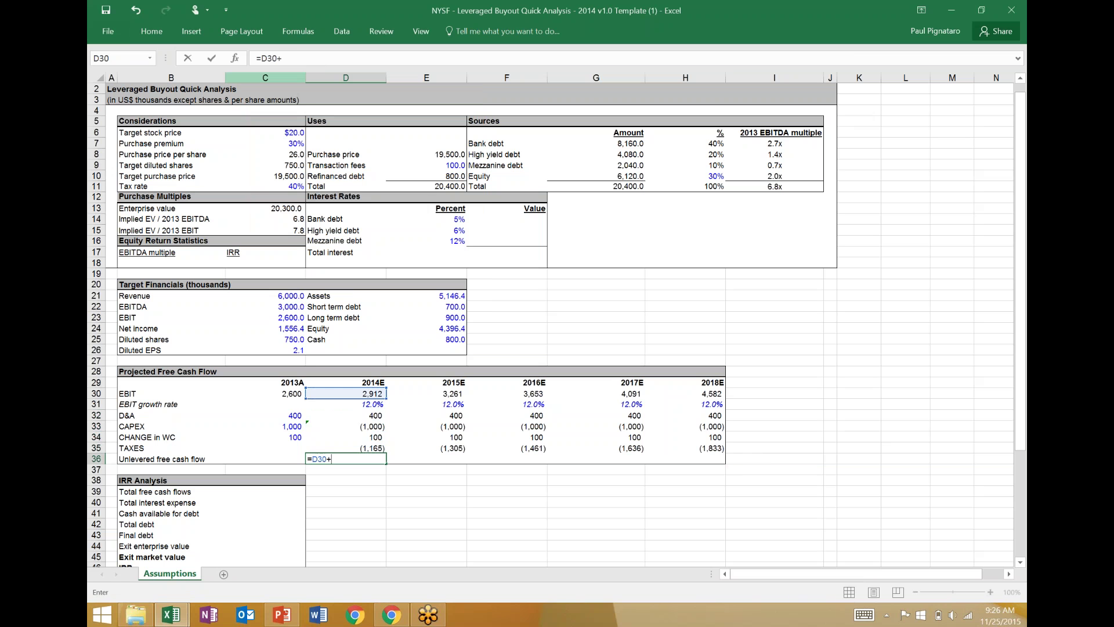
pyautogui.press('Up')
pyautogui.press('Up')
pyautogui.press('Up')
pyautogui.press('Up')
pyautogui.write('+')
pyautogui.press('Up')
pyautogui.press('Up')
pyautogui.press('Up')
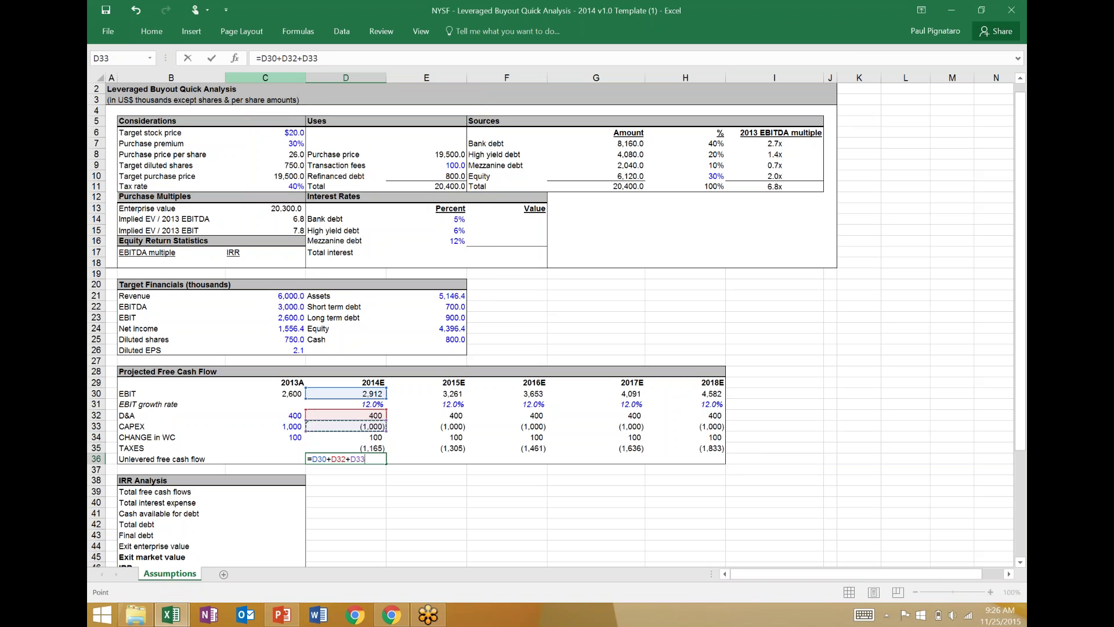
pyautogui.write('+')
pyautogui.press('Up')
pyautogui.press('Up')
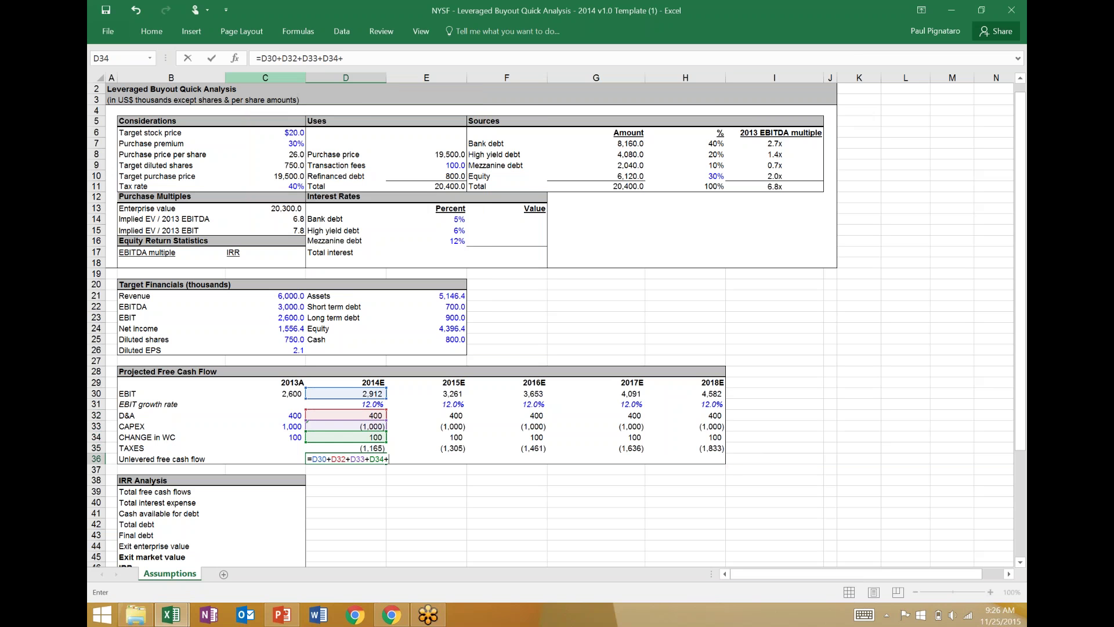
pyautogui.write('+')
pyautogui.press('Up')
pyautogui.press('Return')
# - Copy the 2014E unlevered free cash flow formula across through 2018E (D36:H36), pasting formulas only
pyautogui.press('Up')
pyautogui.hotkey('ctrl', 'c')
pyautogui.hotkey('shift', 'Right')
pyautogui.hotkey('shift', 'Right')
pyautogui.hotkey('shift', 'Right')
pyautogui.hotkey('shift', 'Right')
pyautogui.hotkey('shift', 'Right')
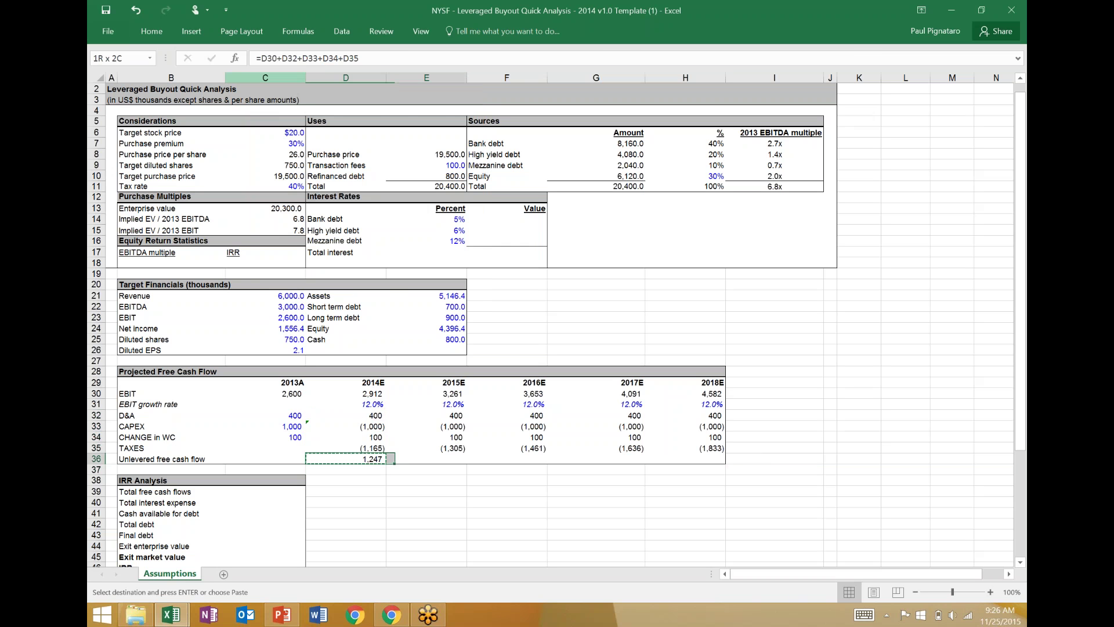
pyautogui.hotkey('ctrl', 'alt', 'v')
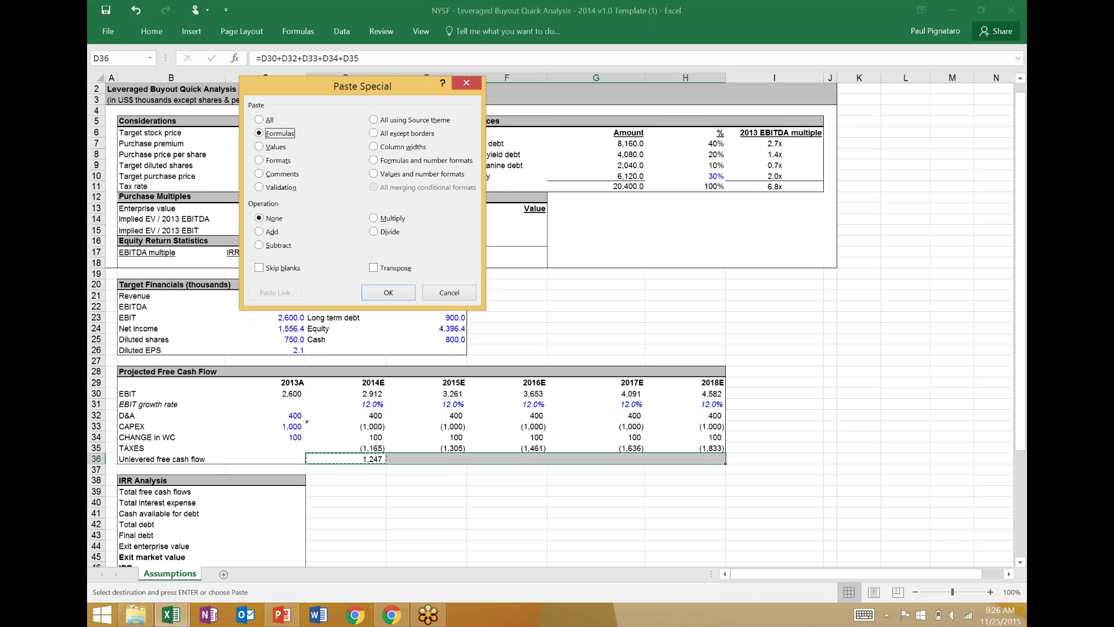
pyautogui.press('Return')
pyautogui.press('Right')
pyautogui.press('Right')
pyautogui.press('Right')
pyautogui.press('Left')
pyautogui.press('Left')
pyautogui.press('Left')
pyautogui.press('Left')
pyautogui.press('Left')
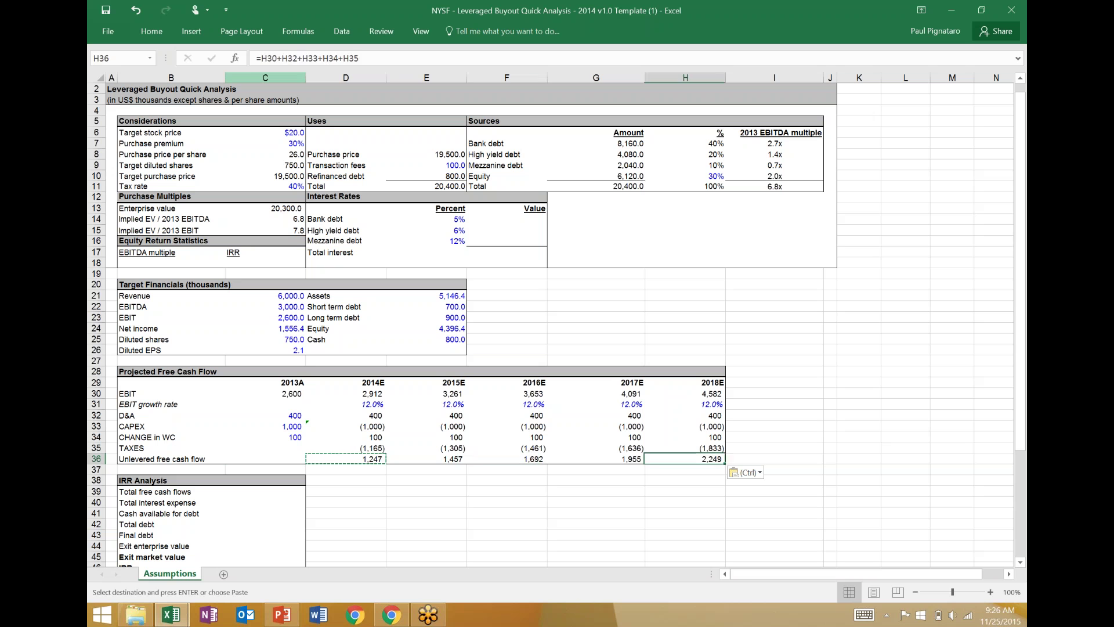
# - Total the 2014E–2018E unlevered free cash flows in C39 of the IRR Analysis using SUM over D36:H36
pyautogui.click(346, 458)
pyautogui.press('Left')
pyautogui.press('Left')
pyautogui.press('Down')
pyautogui.press('Down')
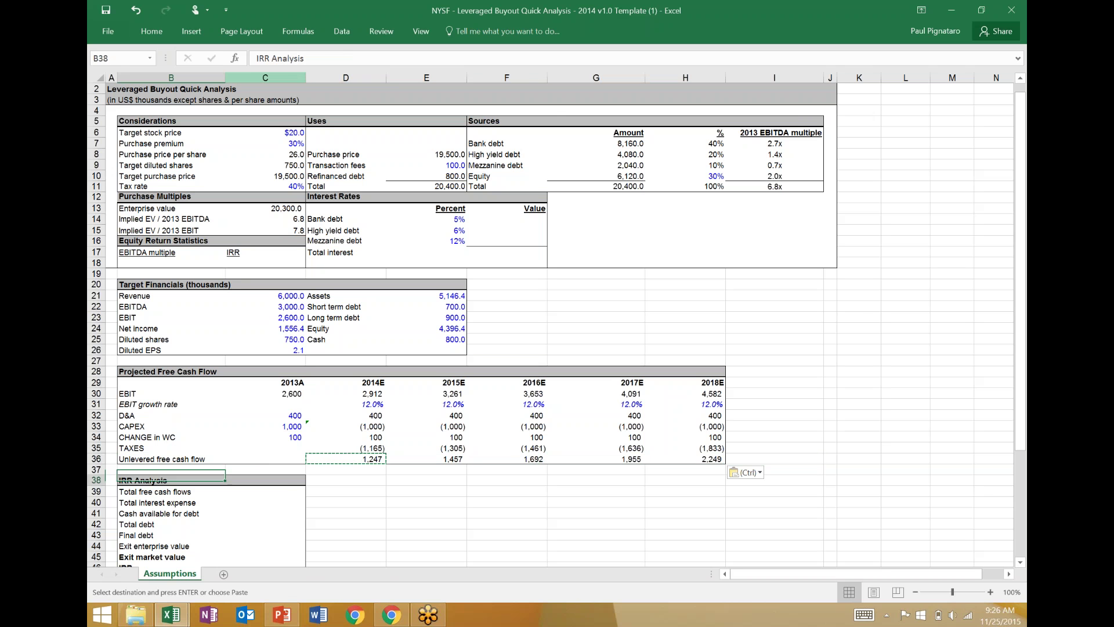
pyautogui.press('Down')
pyautogui.press('Right')
pyautogui.write('=s')
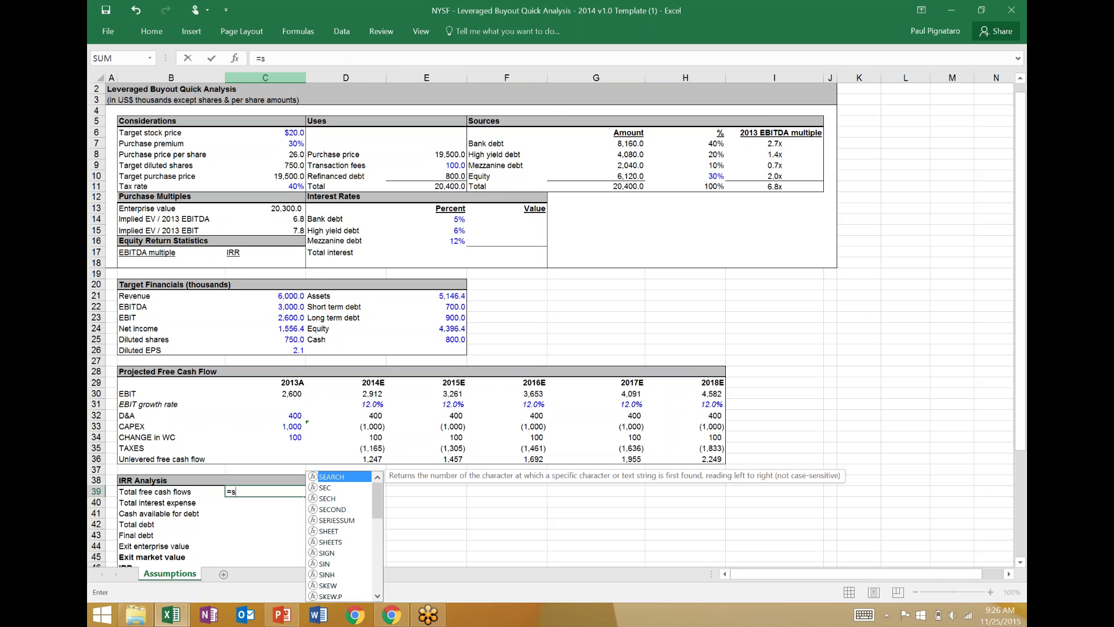
pyautogui.write('um(')
pyautogui.press('Up')
pyautogui.press('Up')
pyautogui.press('Up')
pyautogui.press('Up')
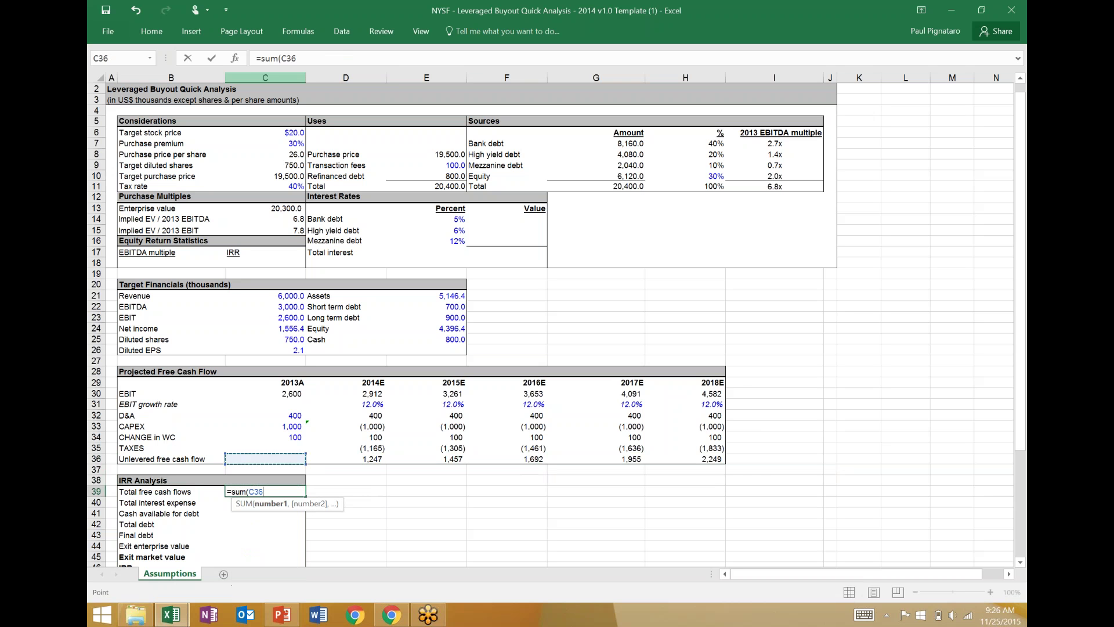
pyautogui.press('Right')
pyautogui.press('Down')
pyautogui.hotkey('shift', 'Right')
pyautogui.hotkey('shift', 'Right')
pyautogui.hotkey('shift', 'Right')
pyautogui.hotkey('shift', 'Right')
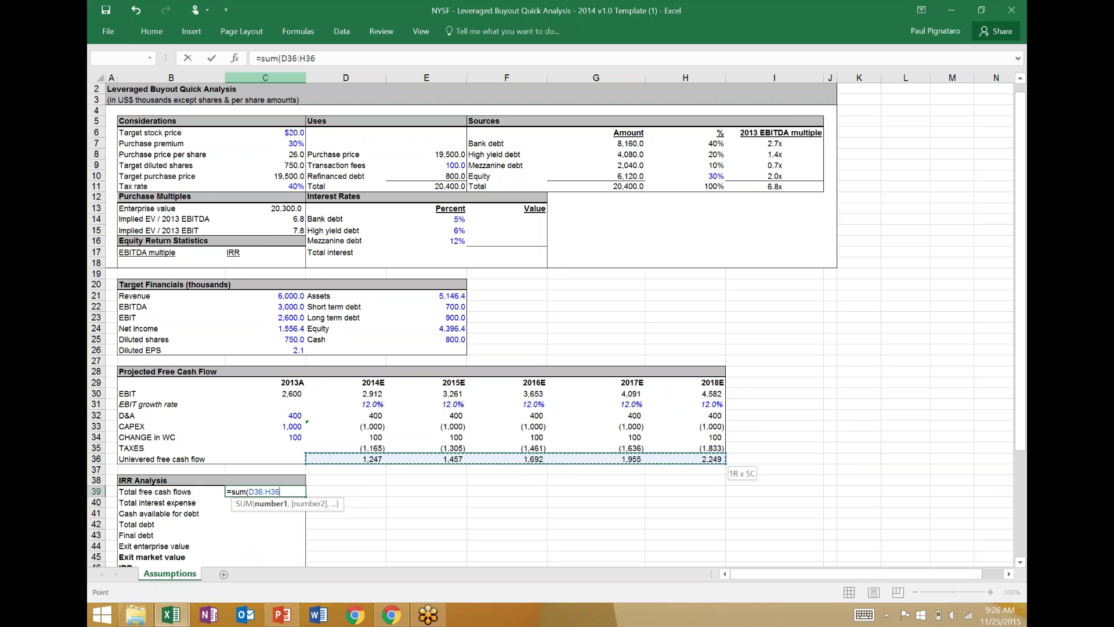
pyautogui.press('Return')
pyautogui.press('Up')
pyautogui.press('Down')
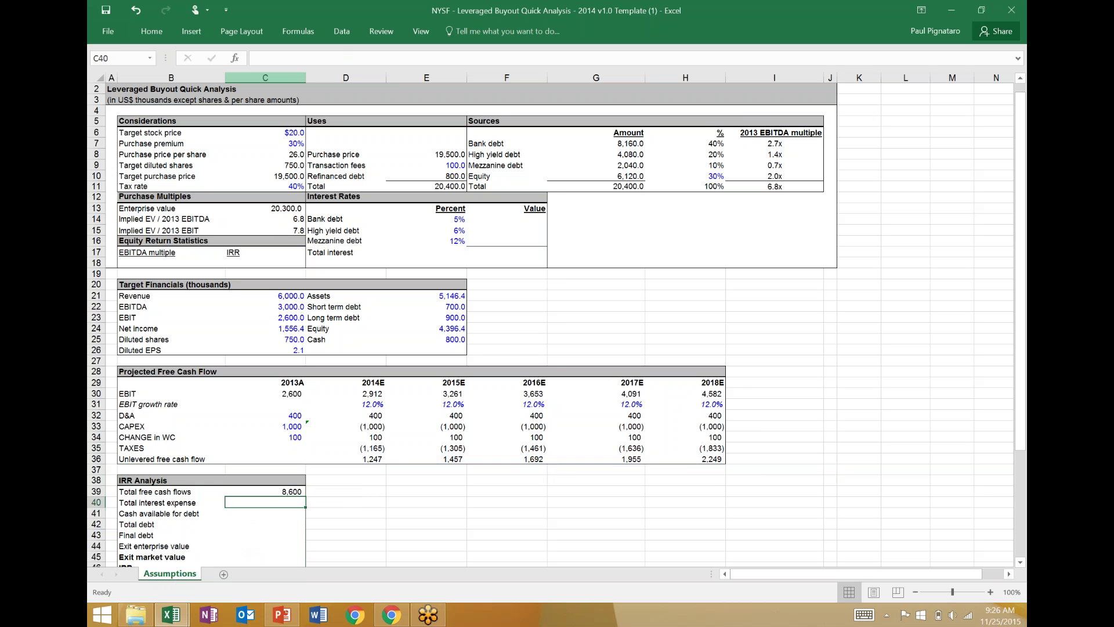
# - Calculate the bank debt interest value in F14 by entering =E14*G7
pyautogui.press('Up')
pyautogui.press('Down')
pyautogui.press('Up')
pyautogui.press('Up')
pyautogui.press('Up')
pyautogui.press('Up')
pyautogui.press('Up')
pyautogui.press('Up')
pyautogui.press('Up')
pyautogui.press('Up')
pyautogui.press('Up')
pyautogui.press('Up')
pyautogui.press('Up')
pyautogui.press('Up')
pyautogui.press('Up')
pyautogui.press('Up')
pyautogui.press('Up')
pyautogui.press('Up')
pyautogui.press('Up')
pyautogui.press('Up')
pyautogui.press('Up')
pyautogui.press('Up')
pyautogui.press('Right')
pyautogui.press('Right')
pyautogui.press('Right')
pyautogui.press('Right')
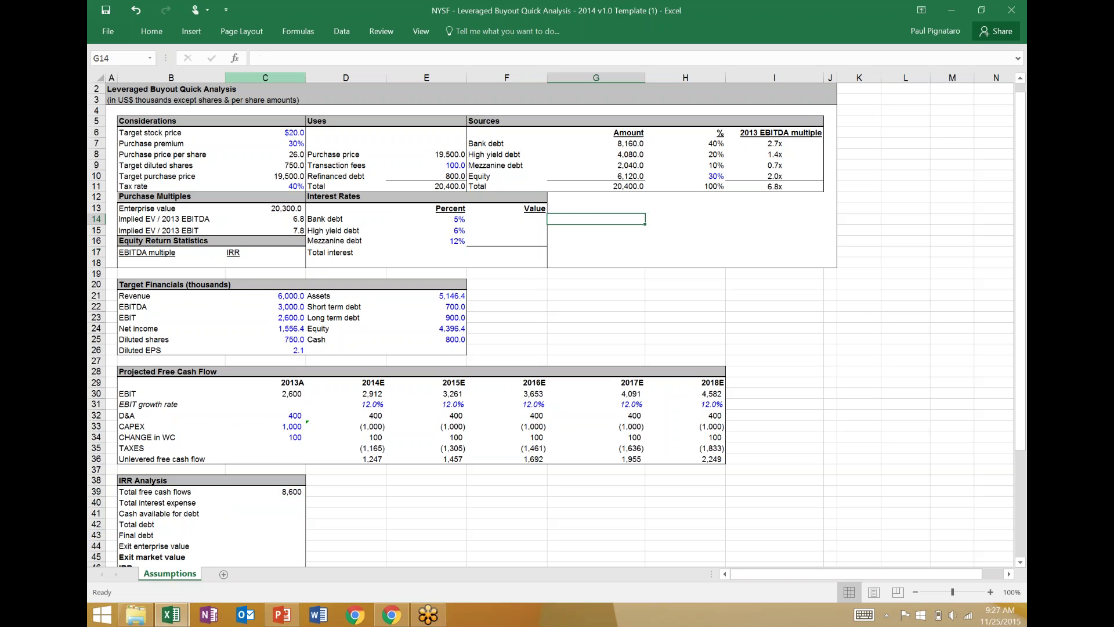
pyautogui.press('Left')
pyautogui.write('=')
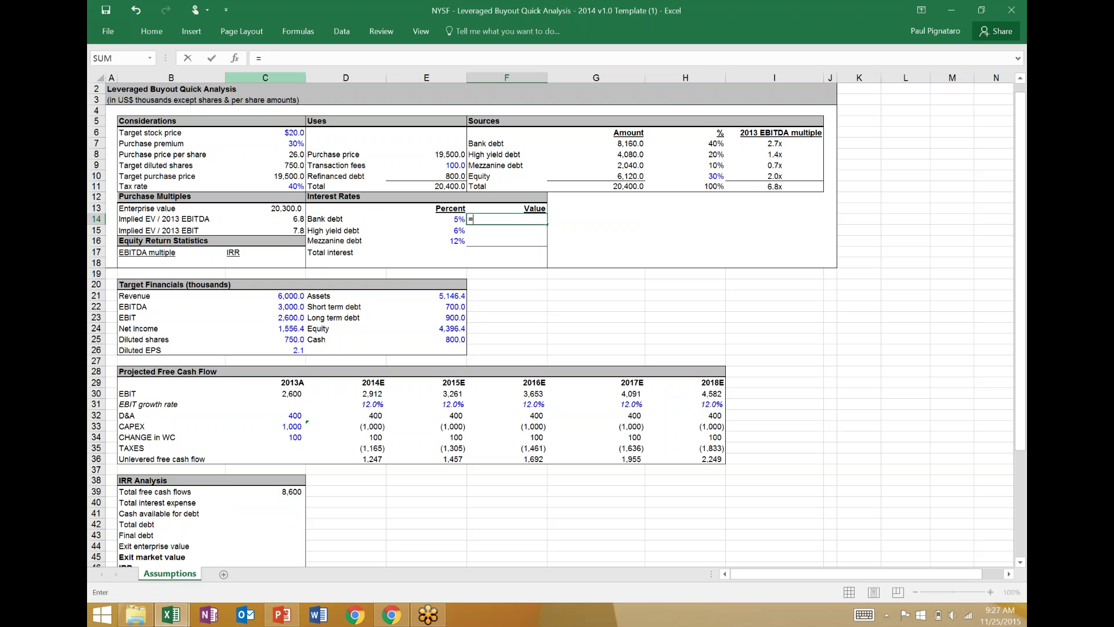
pyautogui.press('Left')
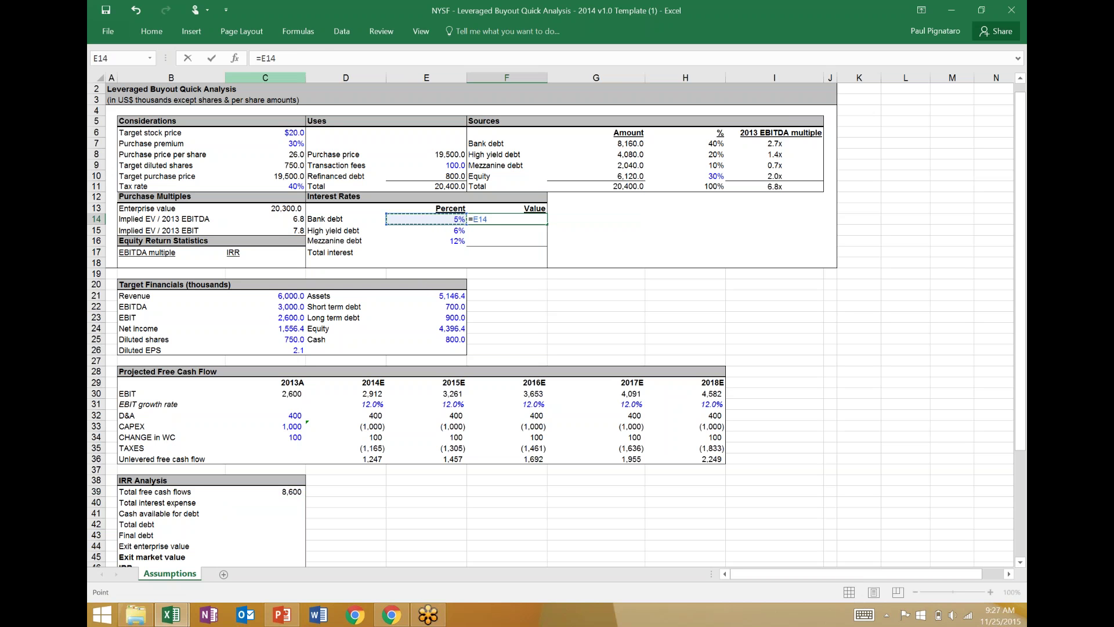
pyautogui.write('*')
pyautogui.press('Up')
pyautogui.press('Up')
pyautogui.press('Up')
pyautogui.press('Up')
pyautogui.press('Up')
pyautogui.press('Up')
pyautogui.press('Up')
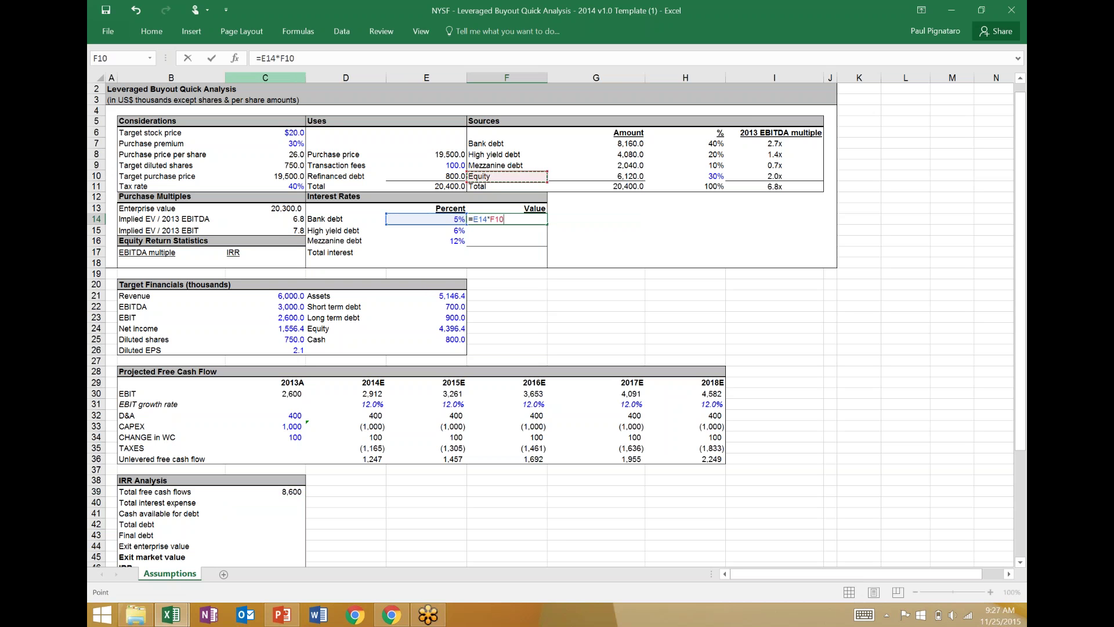
pyautogui.press('Right')
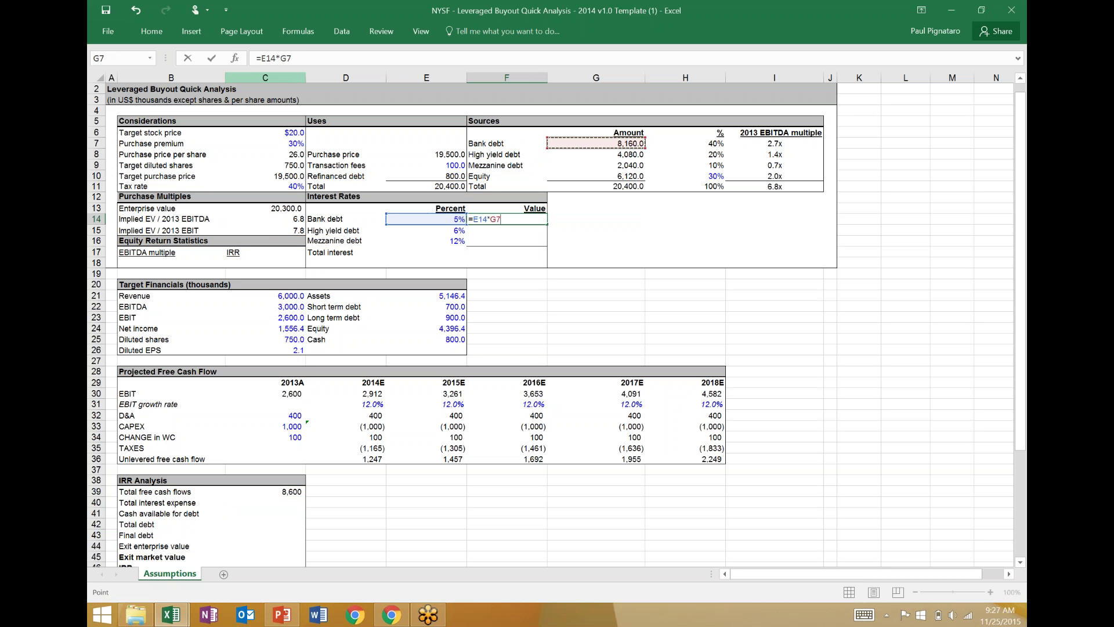
pyautogui.press('Return')
# - Calculate the high yield debt interest value in F15 by entering =E15*G8
pyautogui.write('=')
pyautogui.press('Left')
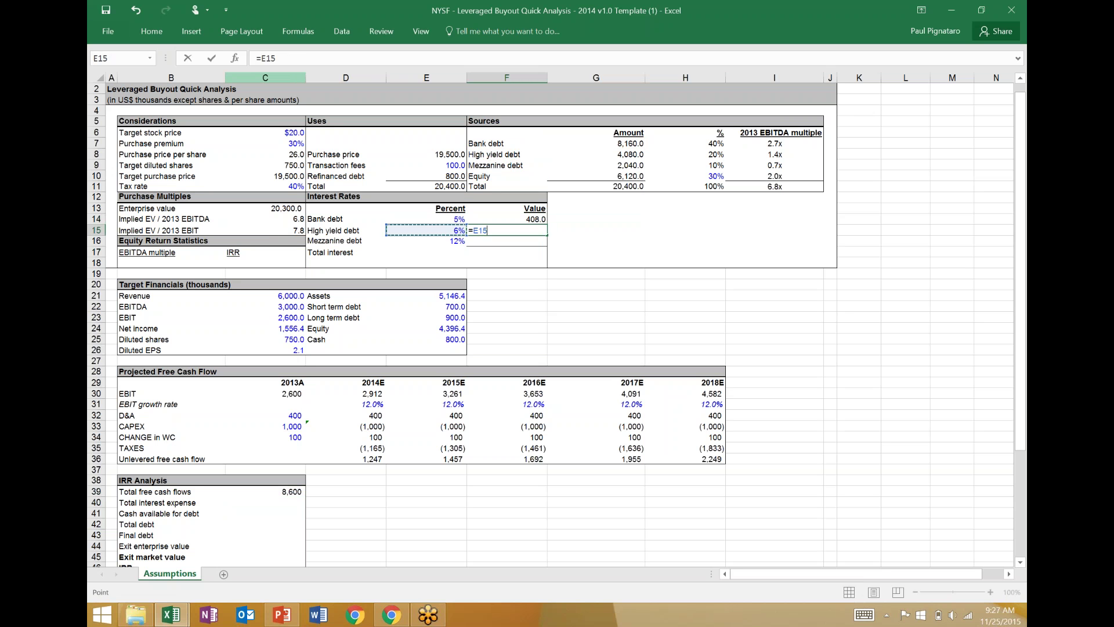
pyautogui.write('*')
pyautogui.press('Up')
pyautogui.press('Up')
pyautogui.press('Up')
pyautogui.press('Up')
pyautogui.press('Up')
pyautogui.press('Up')
pyautogui.press('Up')
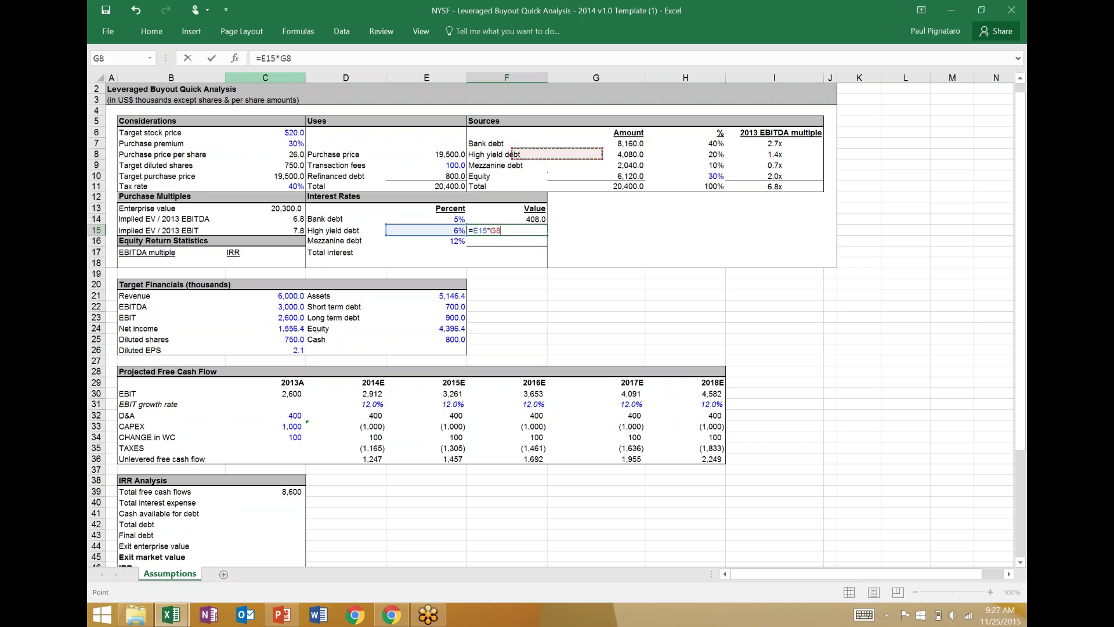
pyautogui.press('Right')
pyautogui.press('Return')
# - Calculate the mezzanine debt interest value in F16 by multiplying its rate in E16 by the mezzanine debt amount in G9
pyautogui.write('=')
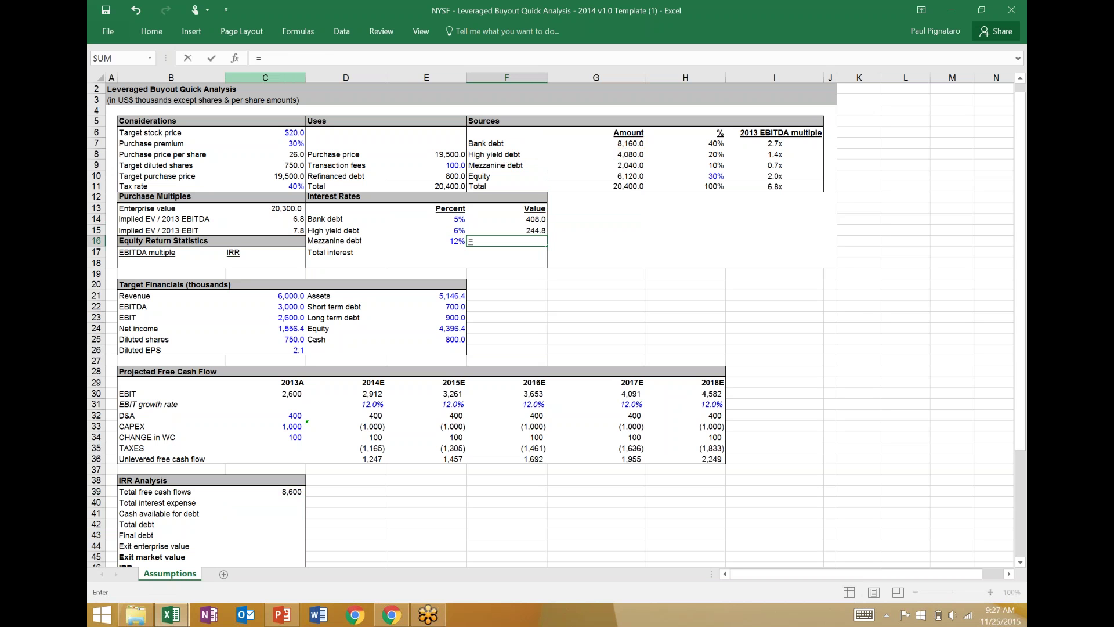
pyautogui.press('Left')
pyautogui.write('*')
pyautogui.press('Up')
pyautogui.press('Up')
pyautogui.press('Up')
pyautogui.press('Up')
pyautogui.press('Up')
pyautogui.press('Up')
pyautogui.press('Up')
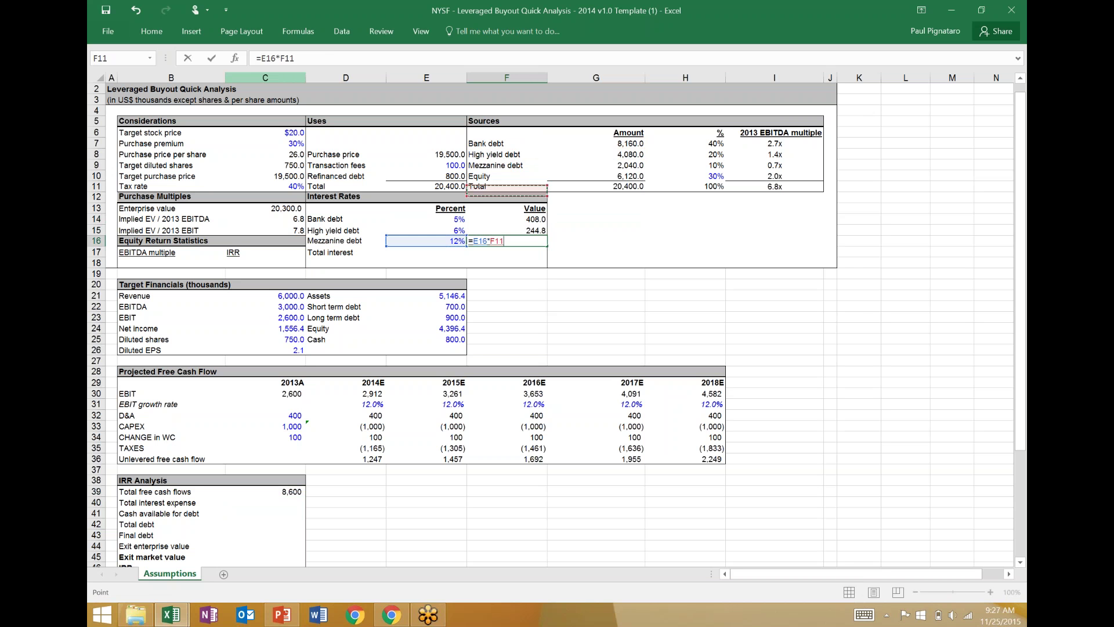
pyautogui.press('Right')
pyautogui.press('Return')
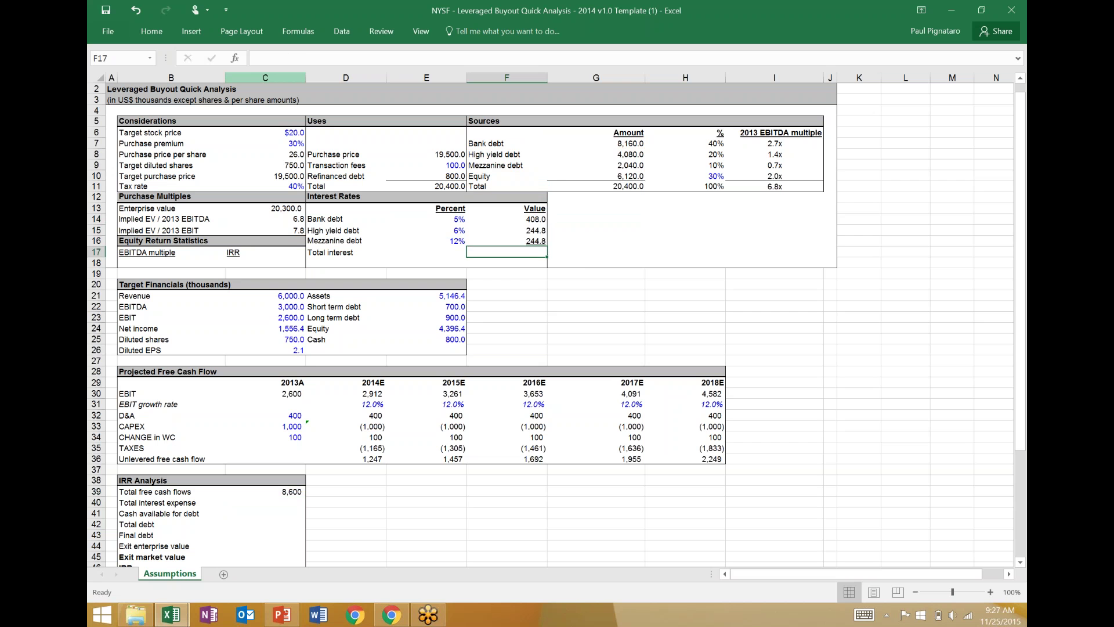
# - Total the bank, high yield and mezzanine interest values in F17 with AutoSum
pyautogui.hotkey('alt', '=')
pyautogui.press('Return')
pyautogui.press('Up')
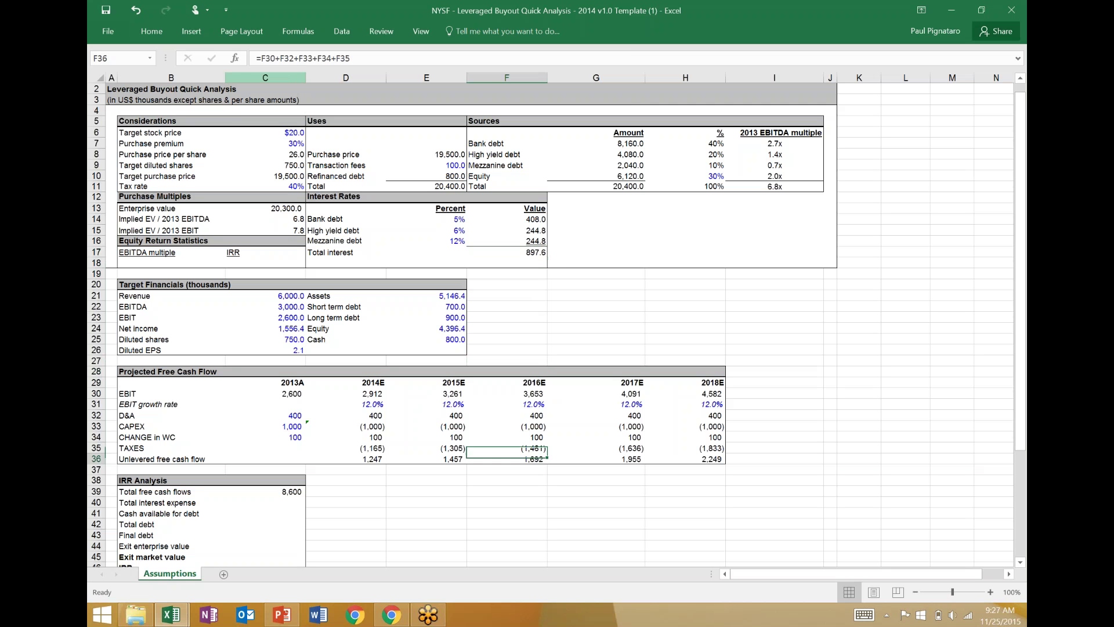
# - Calculate the five-year after-tax total interest expense in C40 by entering =F17*5*(1-C11)
pyautogui.click(282, 501)
pyautogui.write('=')
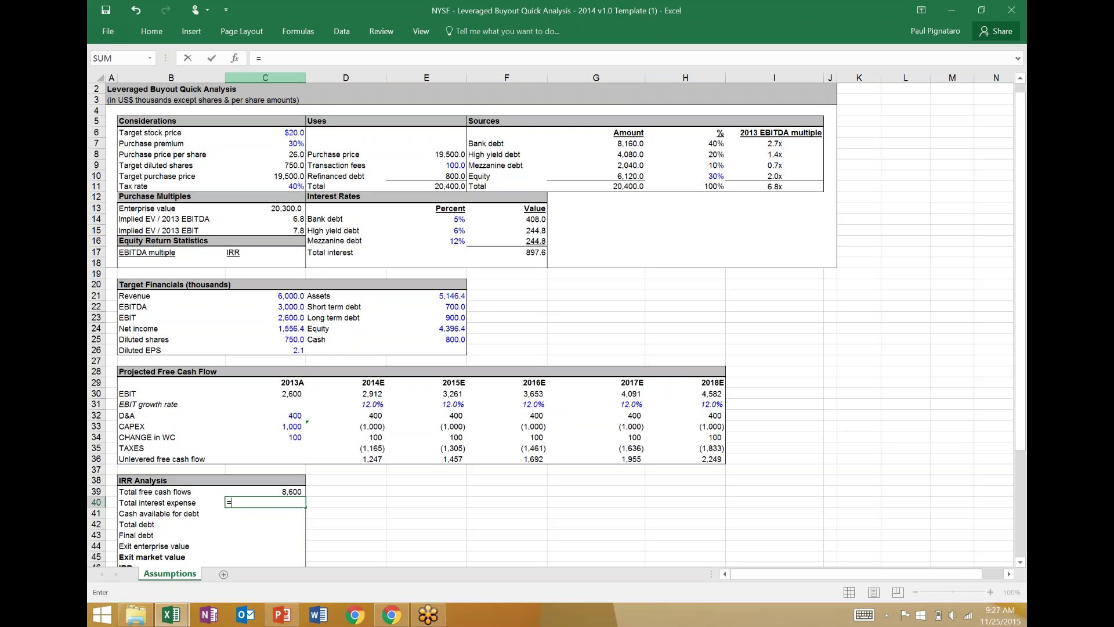
pyautogui.press('Up')
pyautogui.press('Up')
pyautogui.press('Up')
pyautogui.press('Up')
pyautogui.press('Up')
pyautogui.press('Up')
pyautogui.press('Up')
pyautogui.press('Up')
pyautogui.press('Up')
pyautogui.press('Up')
pyautogui.press('Up')
pyautogui.press('Up')
pyautogui.press('Up')
pyautogui.press('Up')
pyautogui.press('Up')
pyautogui.press('Up')
pyautogui.press('Up')
pyautogui.press('Up')
pyautogui.press('Up')
pyautogui.press('Up')
pyautogui.press('Right')
pyautogui.press('Right')
pyautogui.press('Right')
pyautogui.write('*')
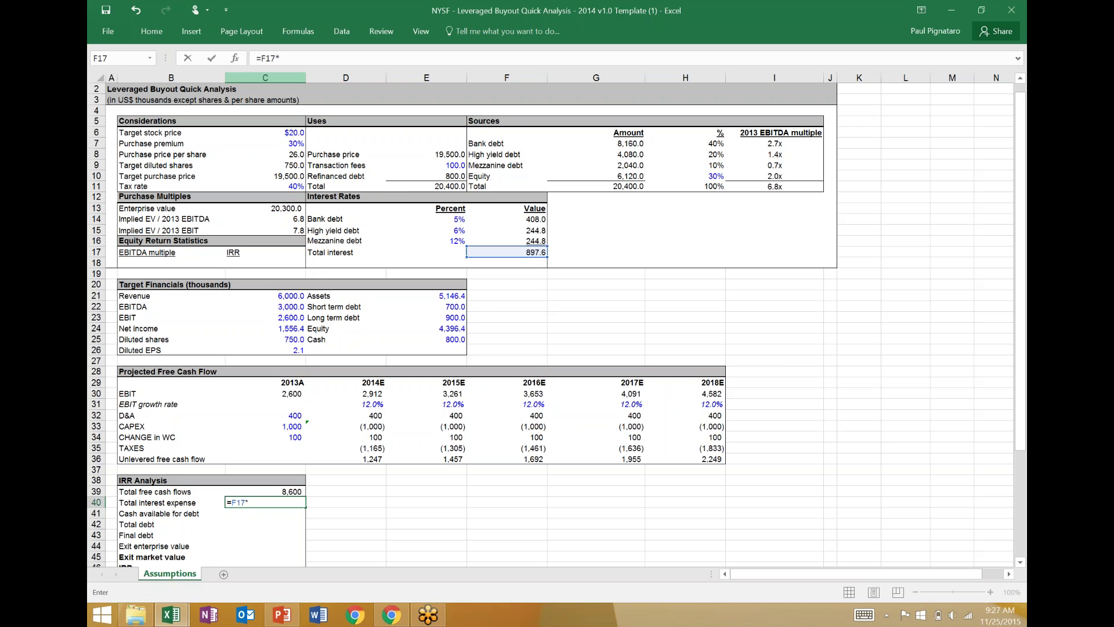
pyautogui.write('5*(1-')
pyautogui.click(265, 186)
pyautogui.write(')')
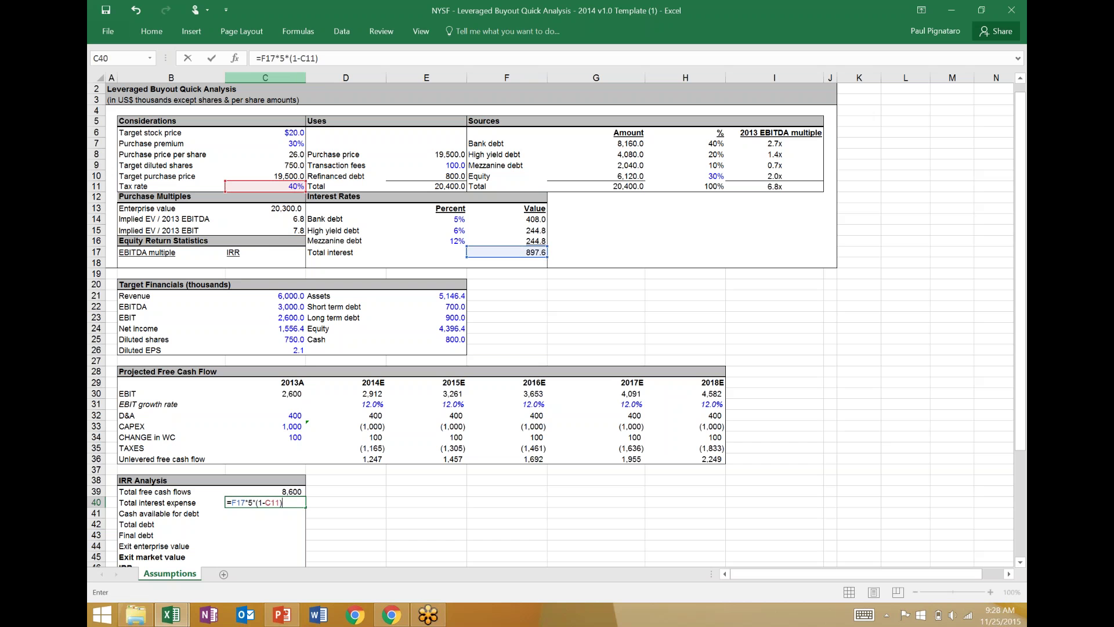
pyautogui.press('Return')
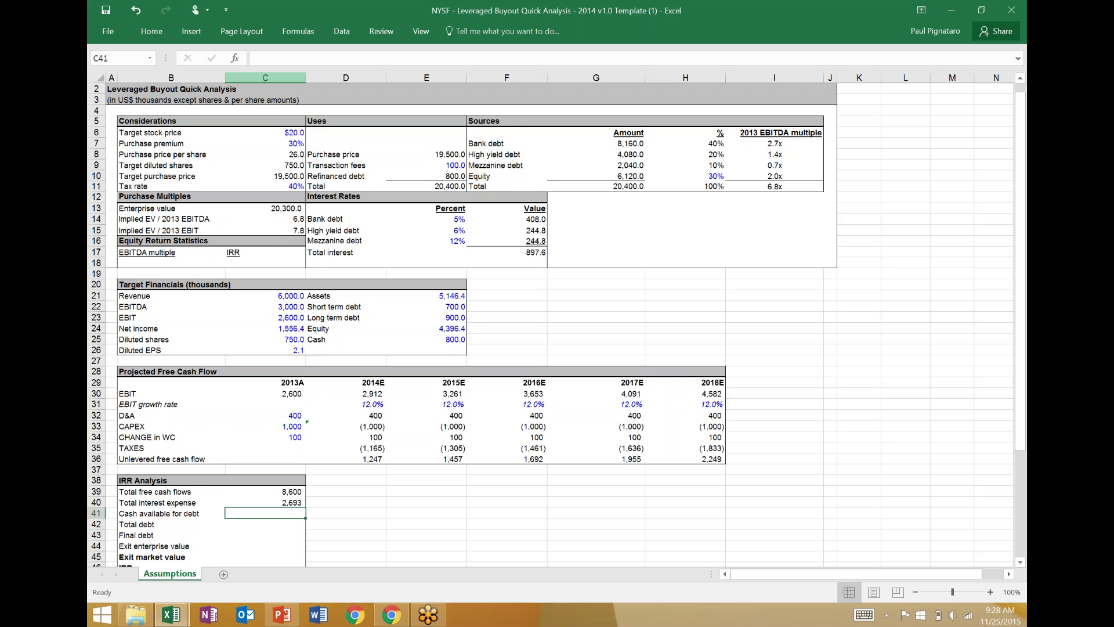
# - Review the total free cash flows and total interest expense formulas in C39 and C40 of the IRR Analysis
pyautogui.press('Down')
pyautogui.press('Down')
pyautogui.press('Down')
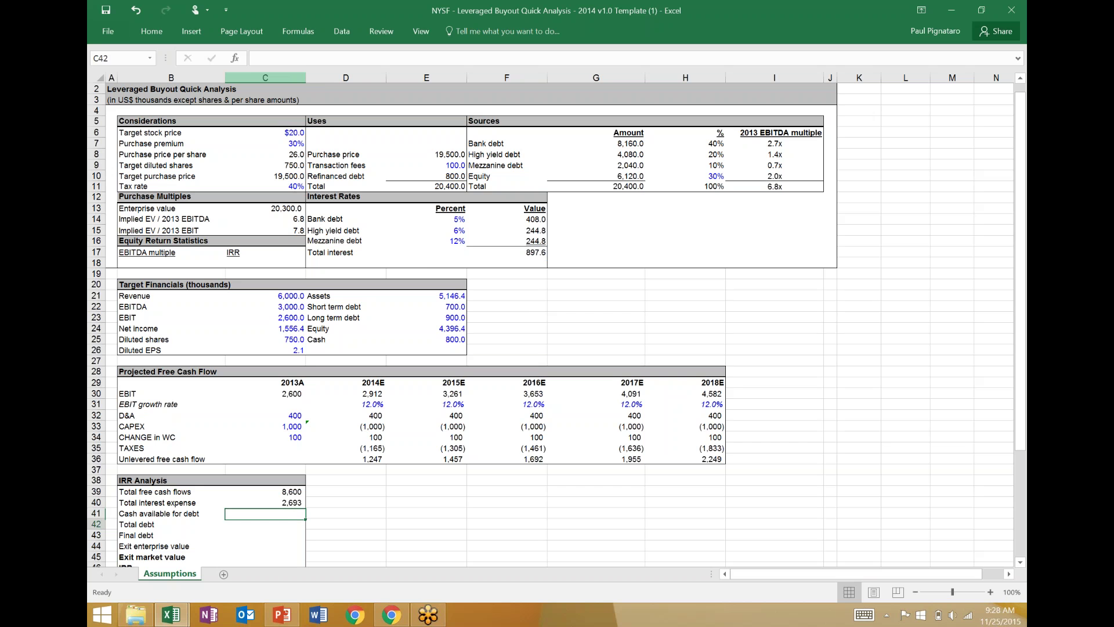
pyautogui.scroll(-1, 556, 325)
pyautogui.press('Up')
pyautogui.press('Up')
pyautogui.press('Up')
pyautogui.press('Up')
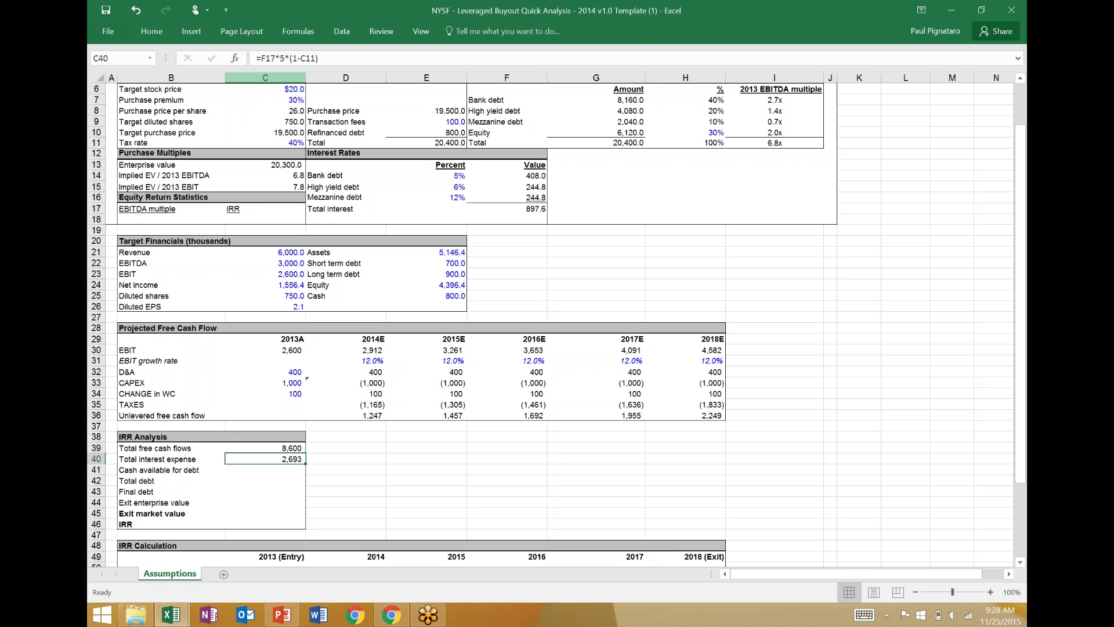
pyautogui.press('Up')
pyautogui.press('Down')
pyautogui.press('Down')
pyautogui.press('Up')
pyautogui.press('Up')
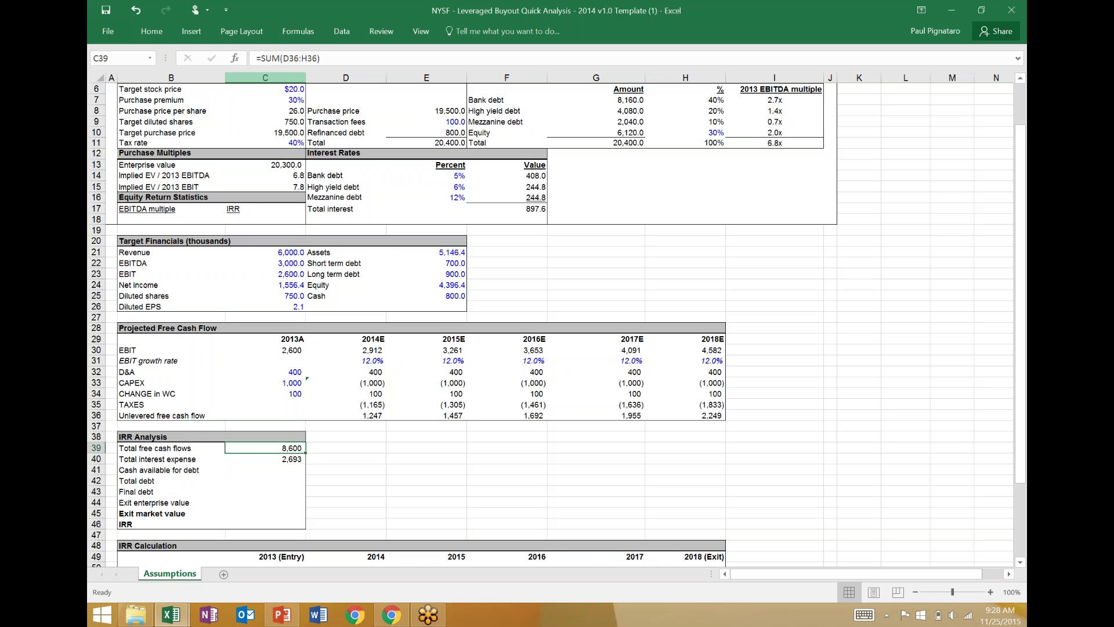
pyautogui.press('Down')
pyautogui.press('Up')
pyautogui.press('Down')
pyautogui.press('Down')
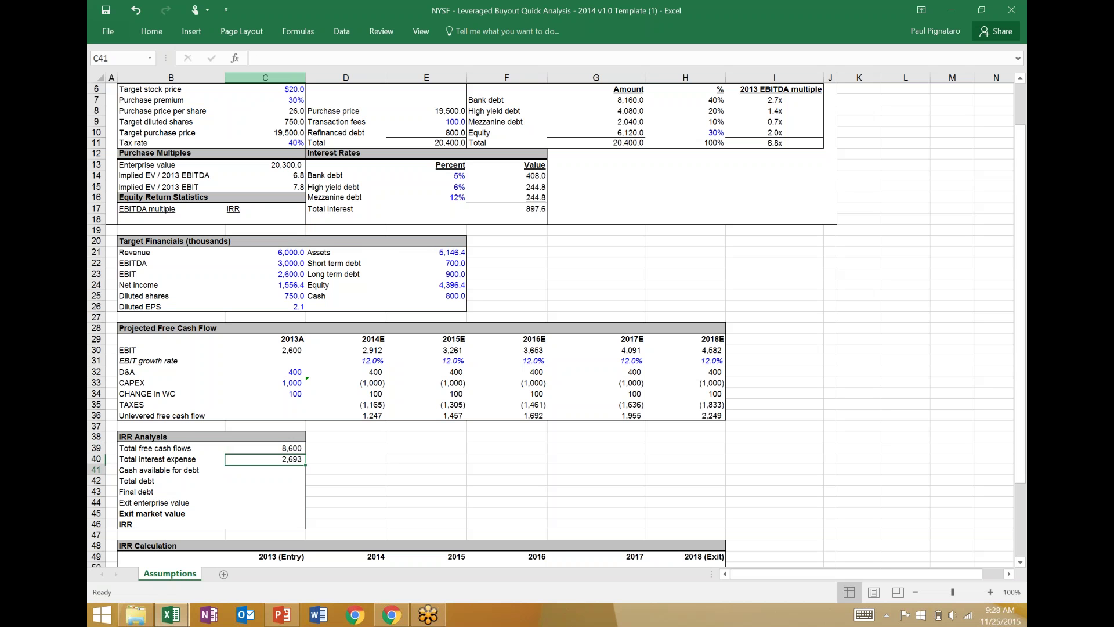
pyautogui.press('Up')
pyautogui.press('Up')
pyautogui.press('Up')
pyautogui.press('Down')
pyautogui.press('Down')
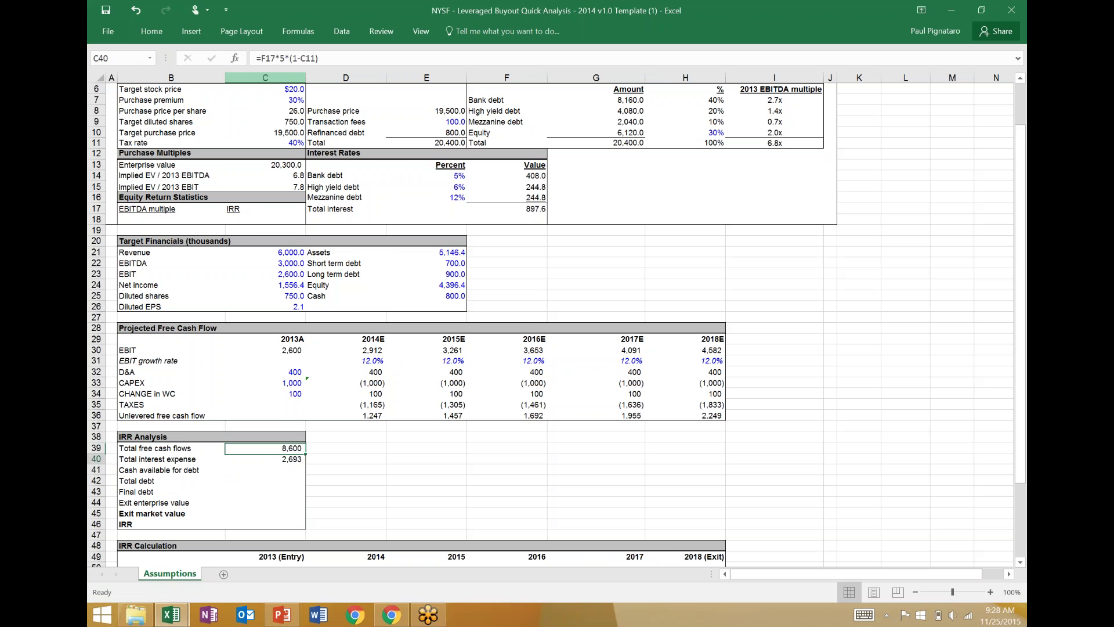
pyautogui.press('Down')
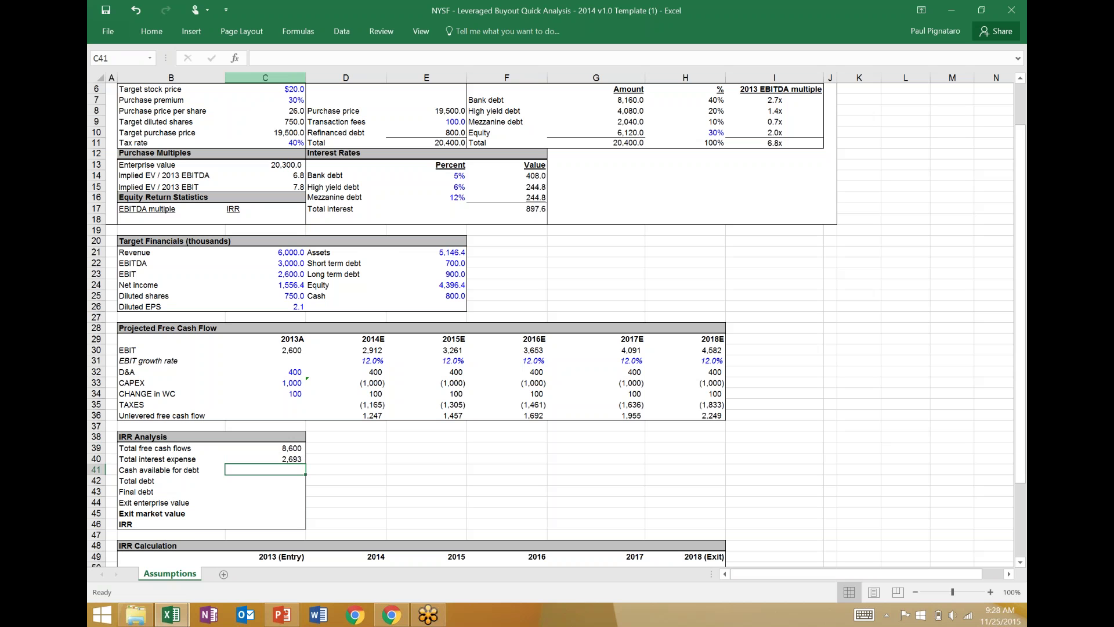
# - Calculate cash available for debt in C41 by entering =C39-C40
pyautogui.write('=')
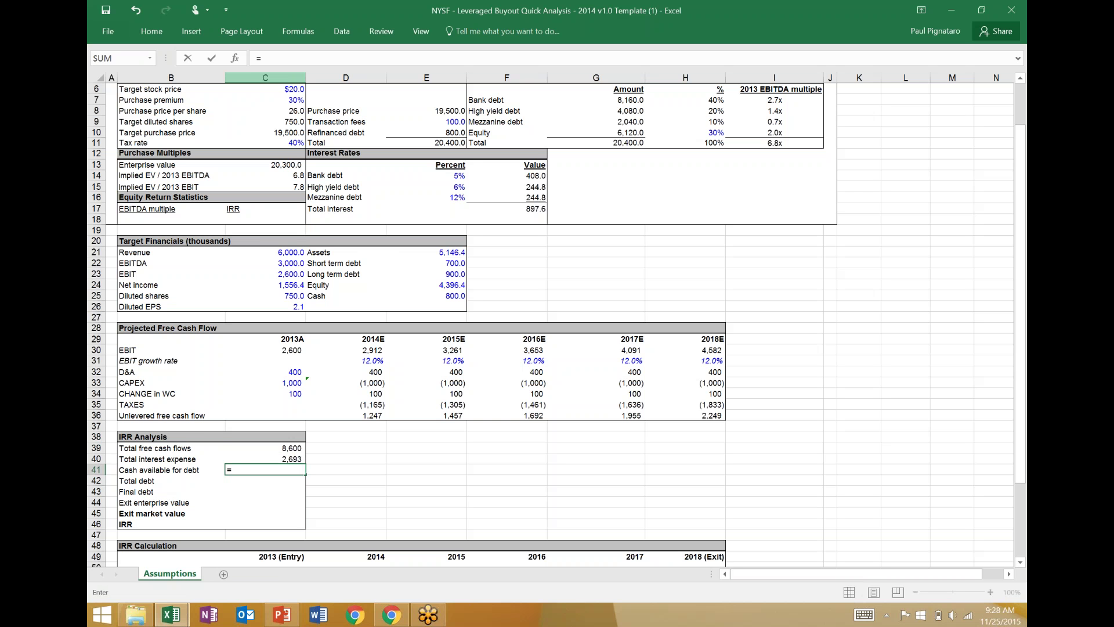
pyautogui.press('Up')
pyautogui.press('Up')
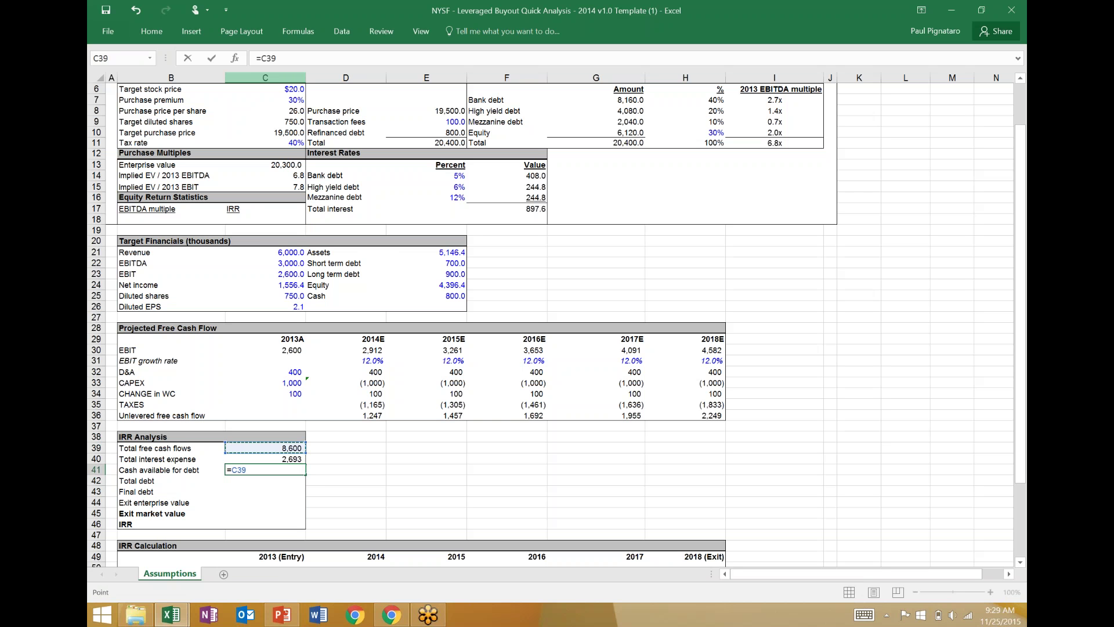
pyautogui.write('-')
pyautogui.press('Up')
pyautogui.hotkey('ctrl', 'Return')
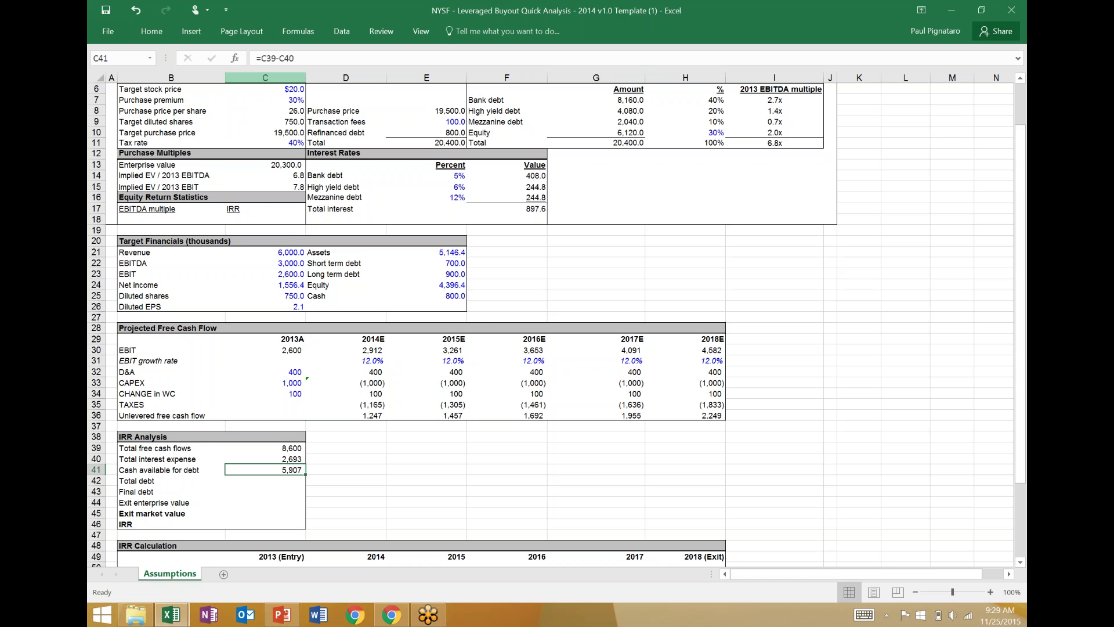
# - Calculate total debt in C42 by summing the bank, high yield and mezzanine debt amounts with =G7+G8+G9
pyautogui.click(265, 480)
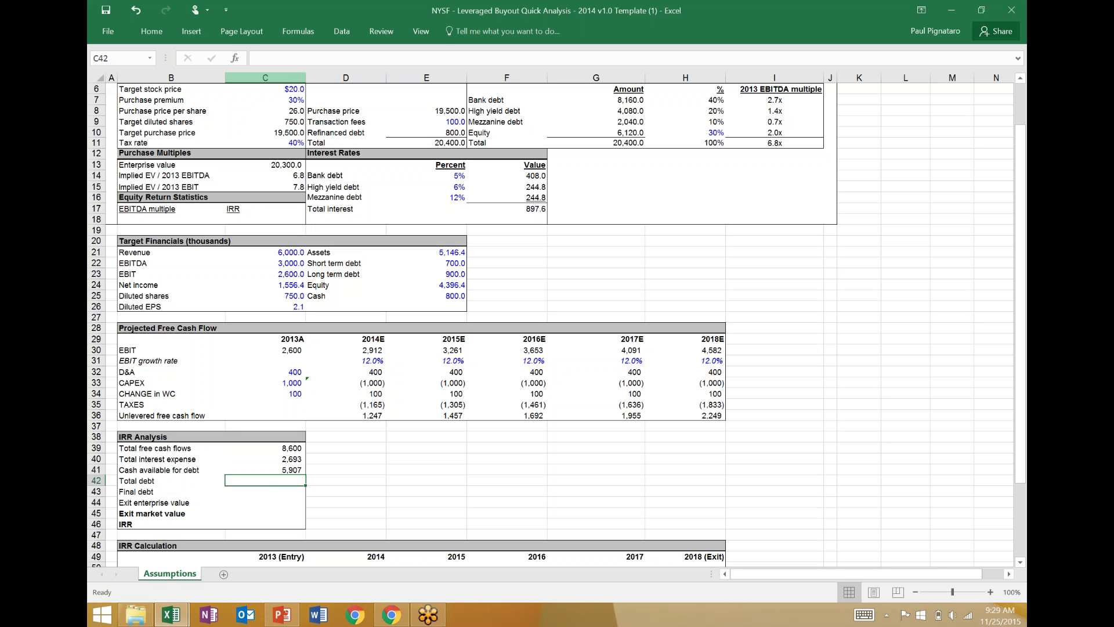
pyautogui.write('=')
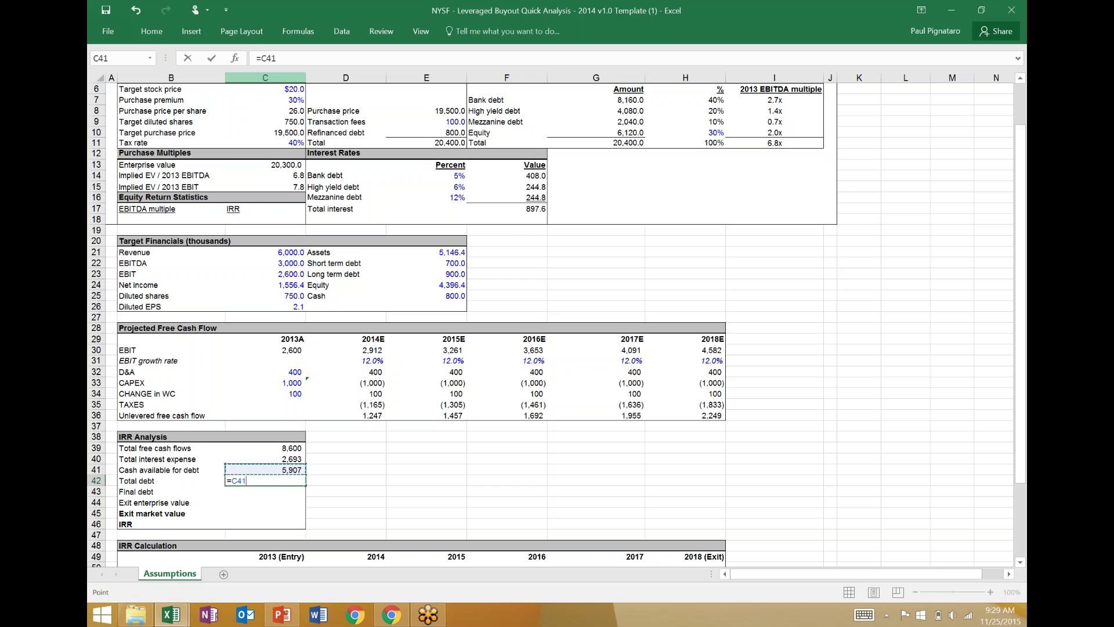
pyautogui.press('Up')
pyautogui.press('Up')
pyautogui.press('Up')
pyautogui.press('Up')
pyautogui.press('Up')
pyautogui.press('Up')
pyautogui.press('Up')
pyautogui.press('Up')
pyautogui.press('Up')
pyautogui.press('Up')
pyautogui.press('Up')
pyautogui.press('Up')
pyautogui.press('Up')
pyautogui.press('Up')
pyautogui.press('Up')
pyautogui.press('Up')
pyautogui.press('Up')
pyautogui.press('Up')
pyautogui.press('Up')
pyautogui.press('Up')
pyautogui.press('Up')
pyautogui.press('Up')
pyautogui.press('Up')
pyautogui.press('Up')
pyautogui.press('Up')
pyautogui.press('Up')
pyautogui.press('Up')
pyautogui.press('Up')
pyautogui.press('Up')
pyautogui.press('Up')
pyautogui.press('Up')
pyautogui.press('Up')
pyautogui.press('Up')
pyautogui.press('Right')
pyautogui.press('Right')
pyautogui.press('Right')
pyautogui.press('Right')
pyautogui.press('Right')
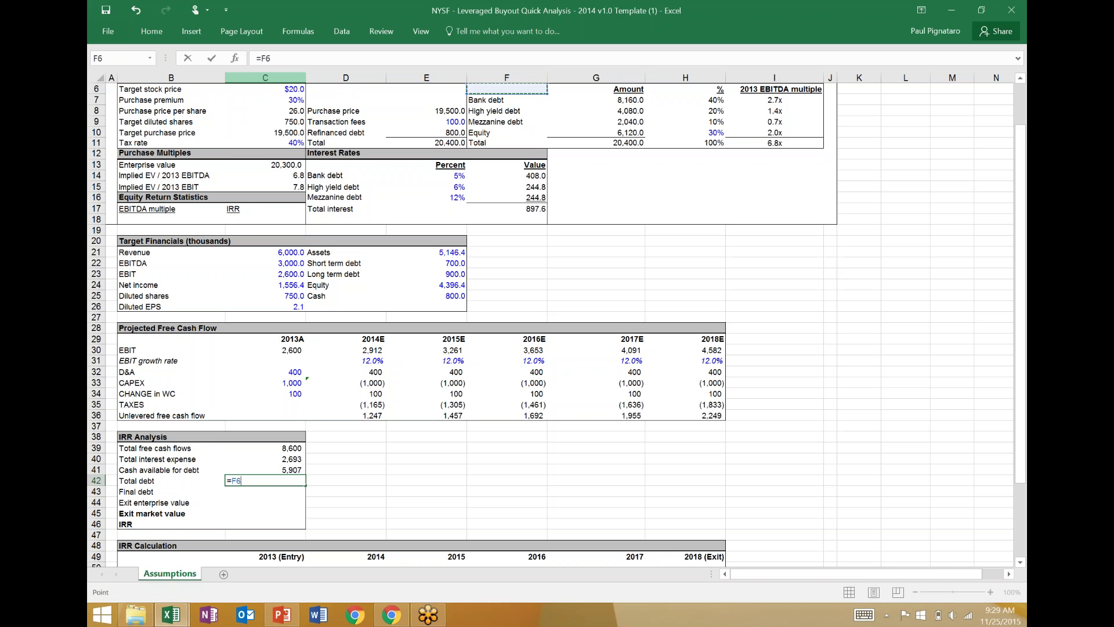
pyautogui.press('Down')
pyautogui.press('Left')
pyautogui.write('+')
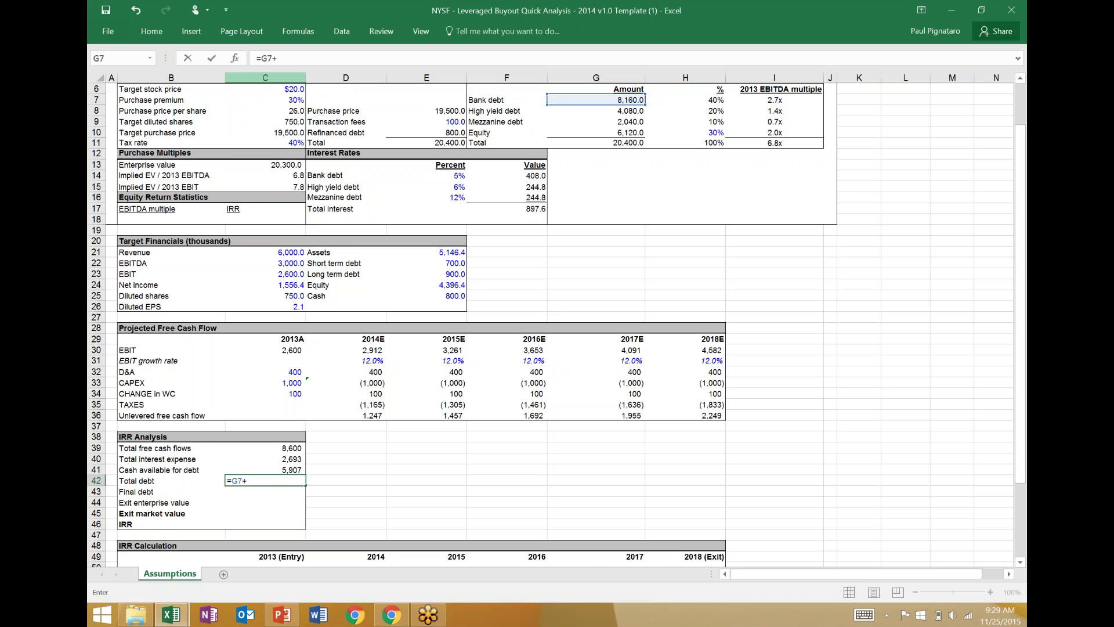
pyautogui.press('Up')
pyautogui.press('Up')
pyautogui.press('Up')
pyautogui.press('Up')
pyautogui.press('Up')
pyautogui.press('Up')
pyautogui.press('Up')
pyautogui.press('Up')
pyautogui.press('Up')
pyautogui.press('Up')
pyautogui.press('Up')
pyautogui.press('Up')
pyautogui.press('Up')
pyautogui.press('Up')
pyautogui.press('Up')
pyautogui.press('Up')
pyautogui.press('Up')
pyautogui.press('Up')
pyautogui.press('Up')
pyautogui.press('Up')
pyautogui.press('Right')
pyautogui.press('Right')
pyautogui.press('Right')
pyautogui.press('Right')
pyautogui.write('+')
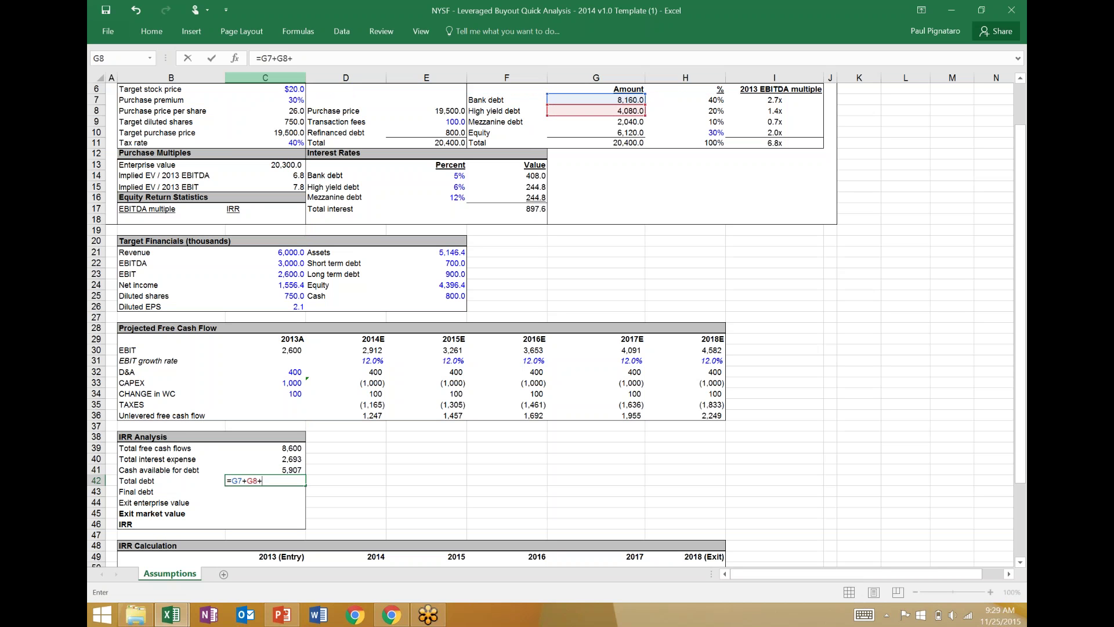
pyautogui.press('Up')
pyautogui.press('Up')
pyautogui.press('Up')
pyautogui.press('Up')
pyautogui.press('Up')
pyautogui.press('Up')
pyautogui.press('Up')
pyautogui.press('Up')
pyautogui.press('Up')
pyautogui.press('Up')
pyautogui.press('Up')
pyautogui.press('Up')
pyautogui.press('Up')
pyautogui.press('Up')
pyautogui.press('Up')
pyautogui.press('Up')
pyautogui.press('Up')
pyautogui.press('Up')
pyautogui.press('Up')
pyautogui.press('Up')
pyautogui.press('Right')
pyautogui.press('Right')
pyautogui.press('Right')
pyautogui.press('Right')
pyautogui.press('Return')
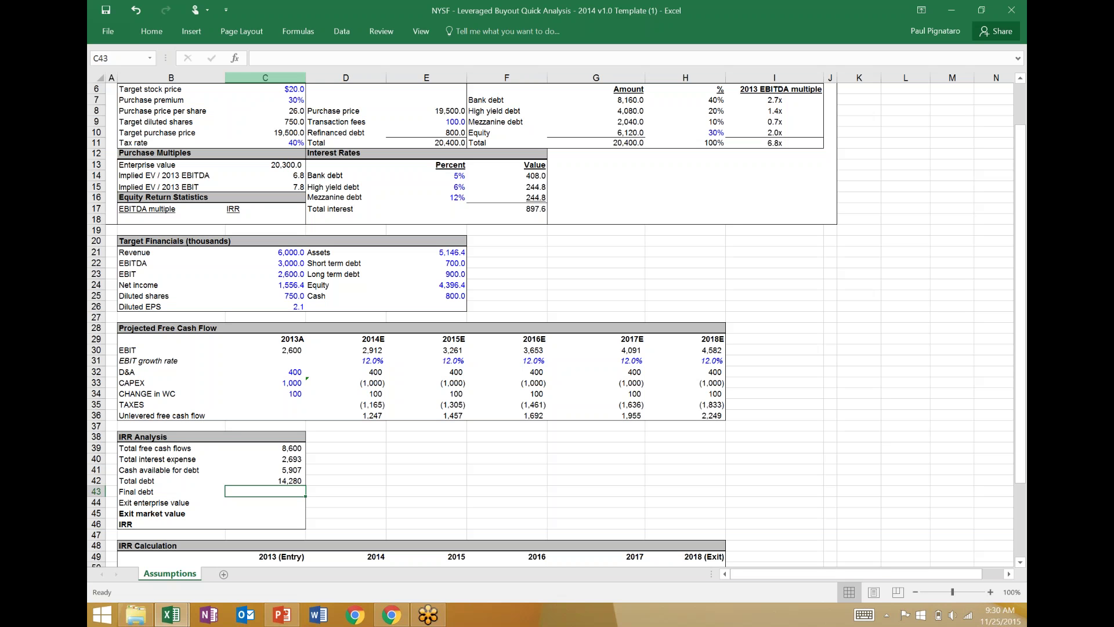
# - Calculate final debt in C43 by subtracting cash available for debt from total debt with =C42-C41
pyautogui.write('=')
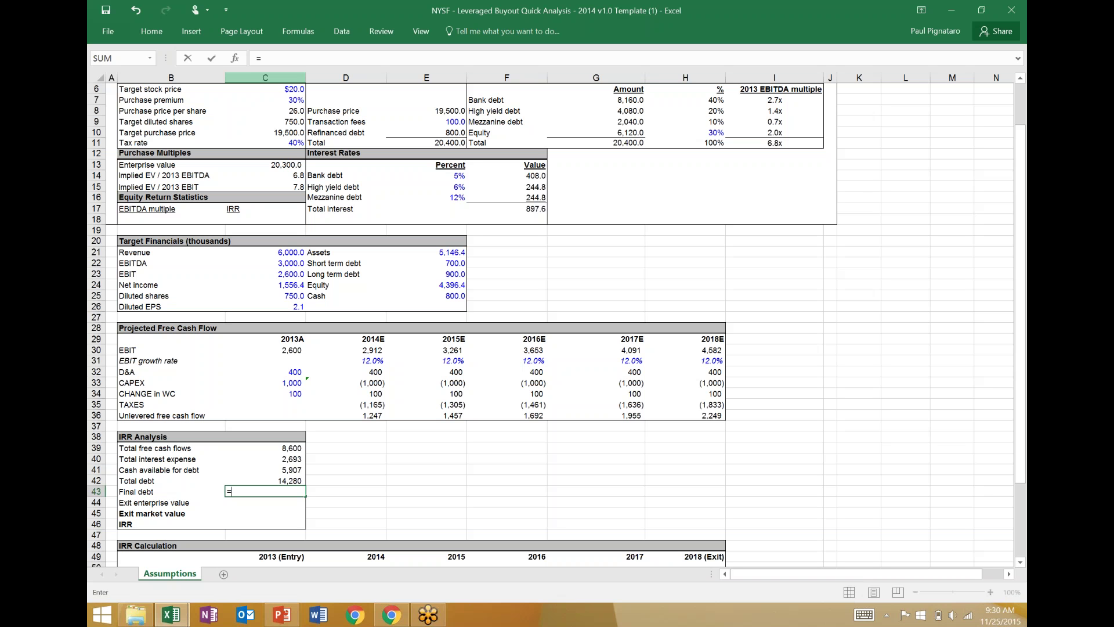
pyautogui.press('Up')
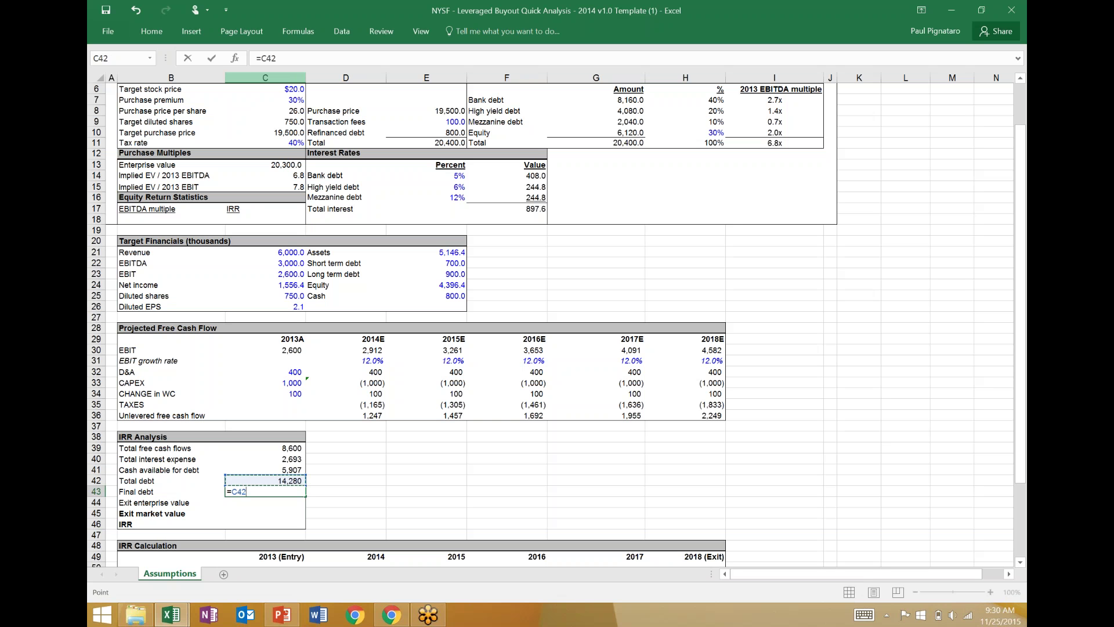
pyautogui.write('-')
pyautogui.press('Up')
pyautogui.press('Up')
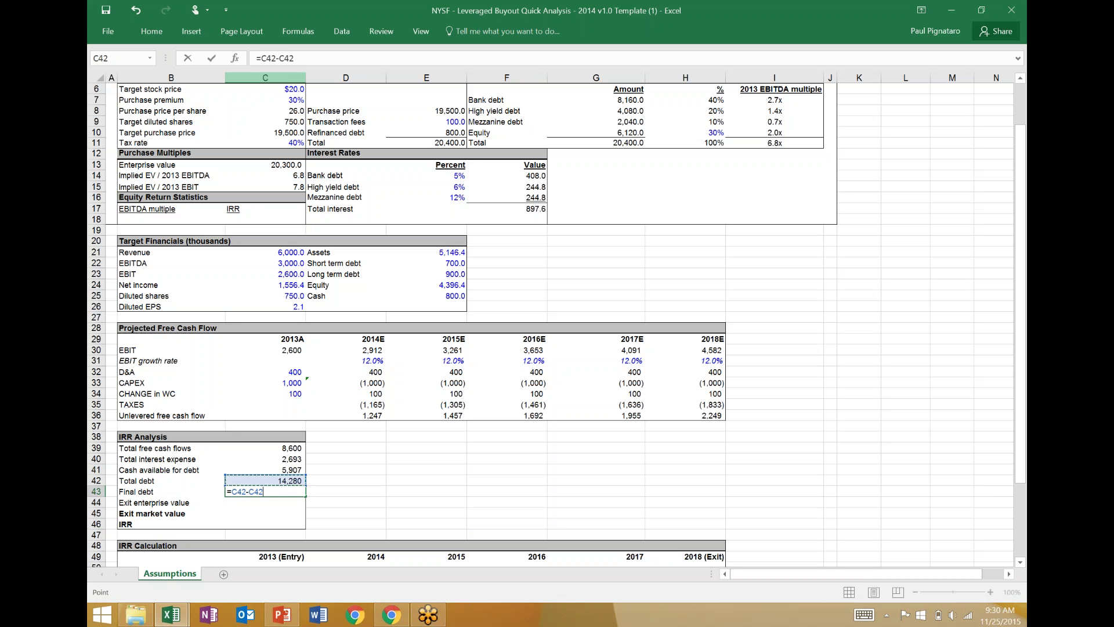
pyautogui.press('Return')
pyautogui.click(265, 492)
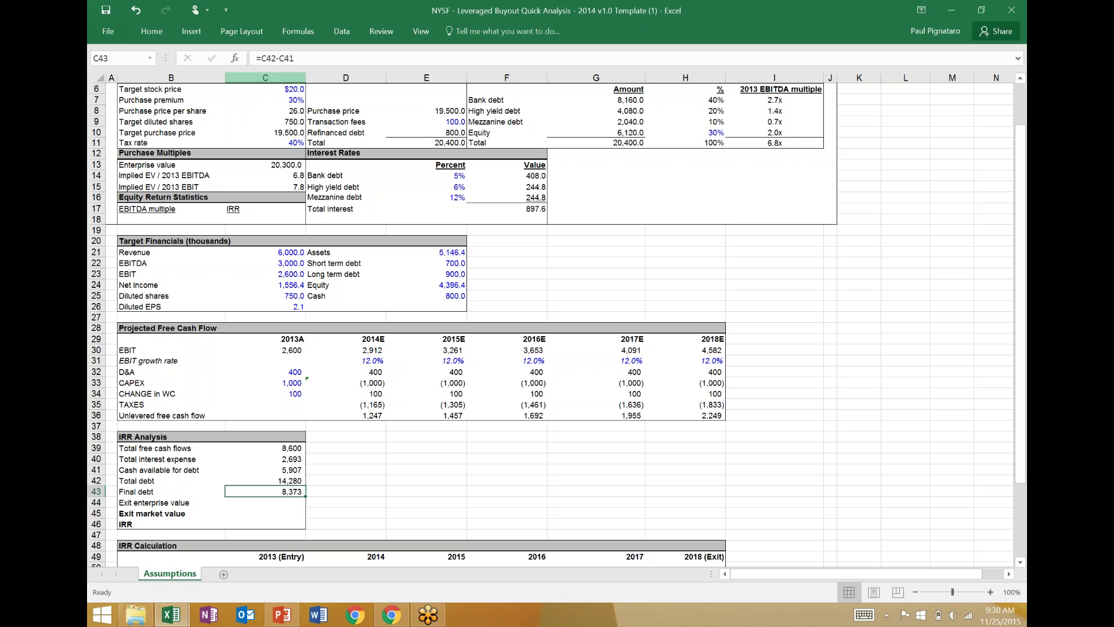
# - Examine the Equity Return Statistics section and the implied EV / 2013 EBITDA formula in C14 of the Purchase Multiples
pyautogui.click(265, 502)
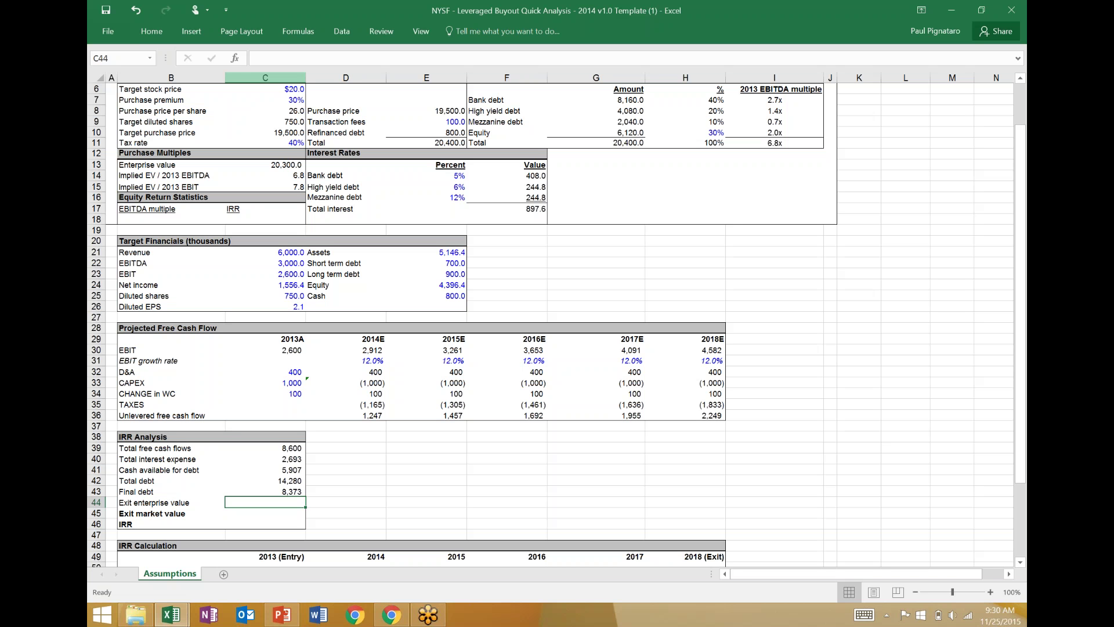
pyautogui.press('Up')
pyautogui.press('Up')
pyautogui.press('Up')
pyautogui.press('Up')
pyautogui.press('Up')
pyautogui.press('Up')
pyautogui.press('Up')
pyautogui.press('Up')
pyautogui.press('Up')
pyautogui.press('Up')
pyautogui.press('Up')
pyautogui.press('Up')
pyautogui.press('Up')
pyautogui.press('Up')
pyautogui.press('Up')
pyautogui.press('Up')
pyautogui.press('Up')
pyautogui.press('Up')
pyautogui.press('Up')
pyautogui.press('Up')
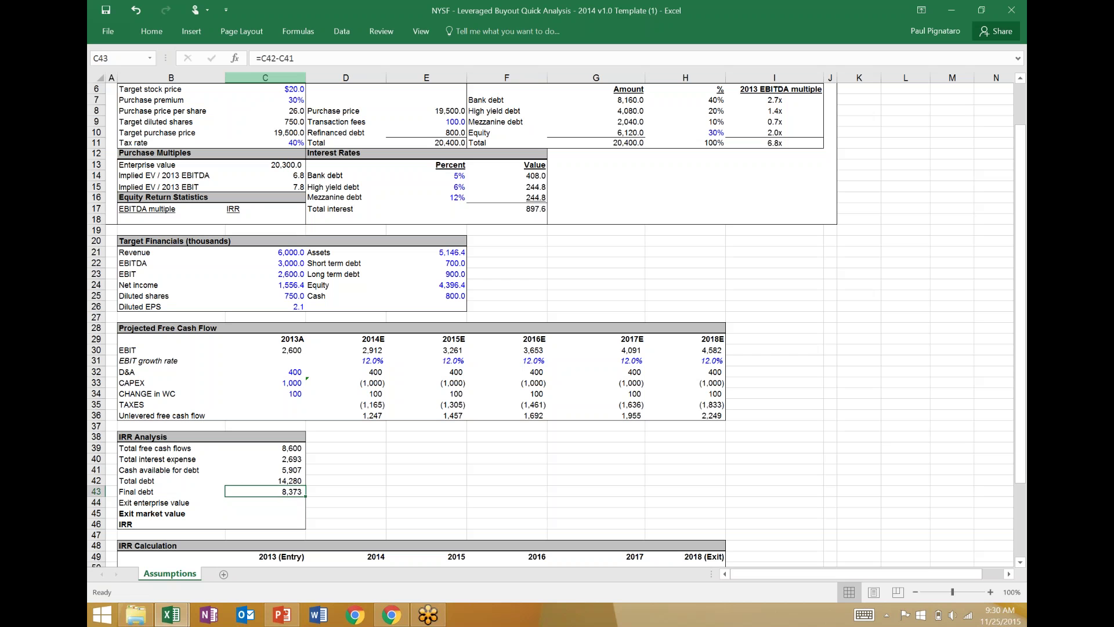
pyautogui.press('Left')
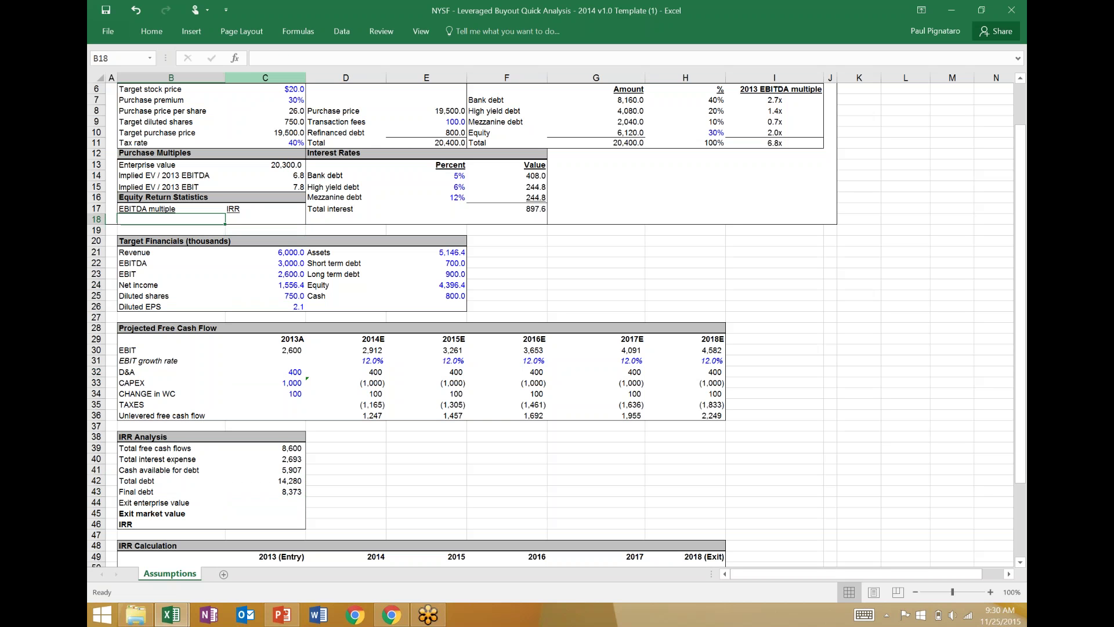
pyautogui.press('Up')
pyautogui.press('Up')
pyautogui.press('Up')
pyautogui.press('Up')
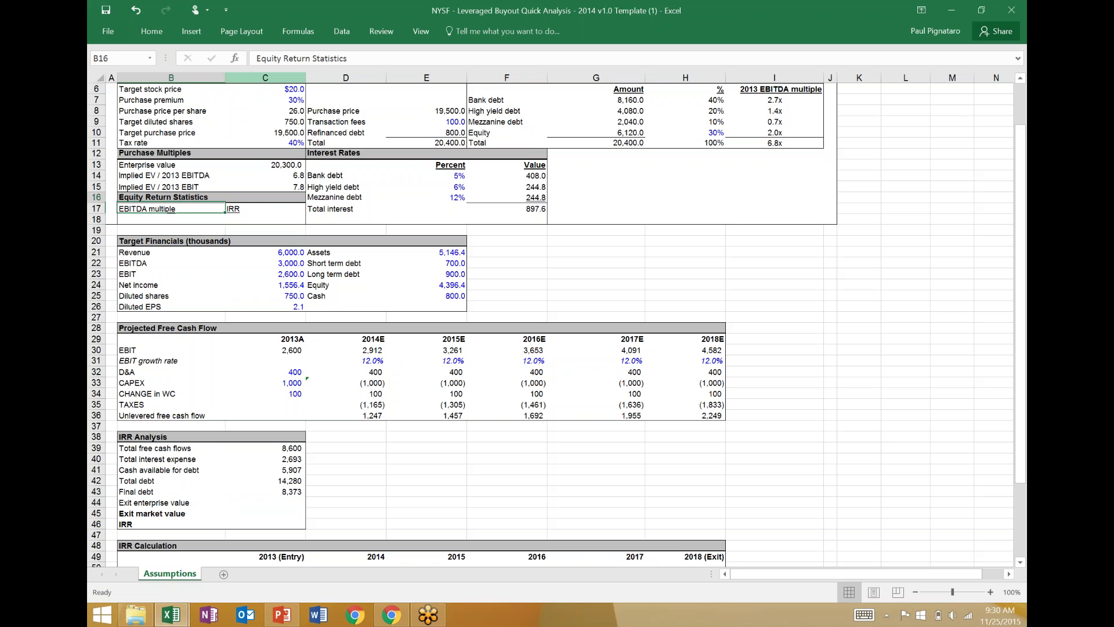
pyautogui.press('Right')
pyautogui.press('Left')
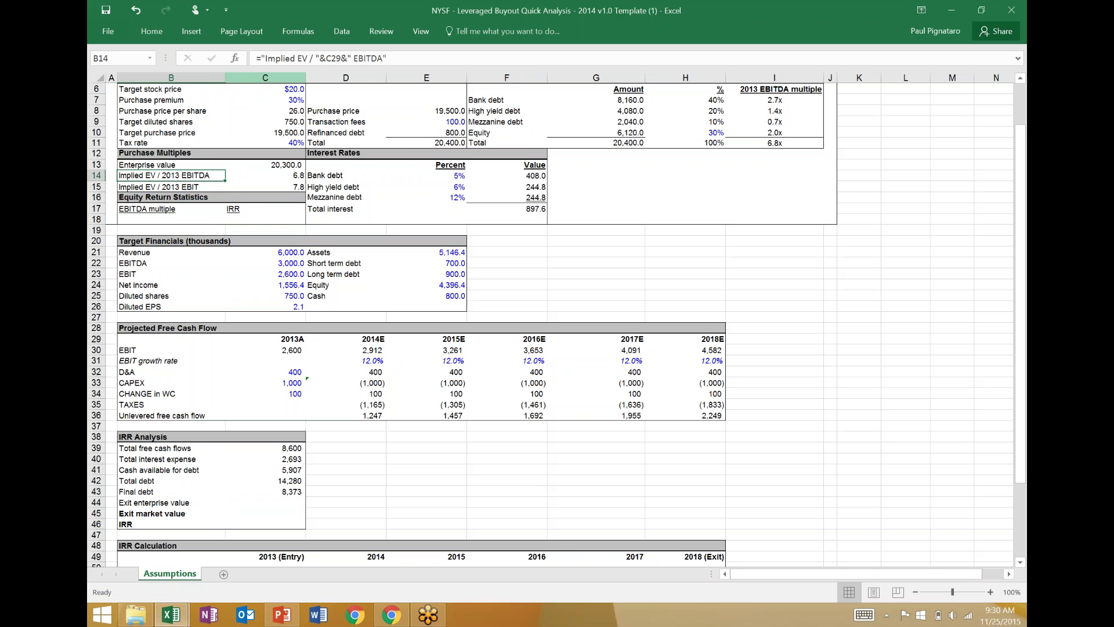
pyautogui.press('Right')
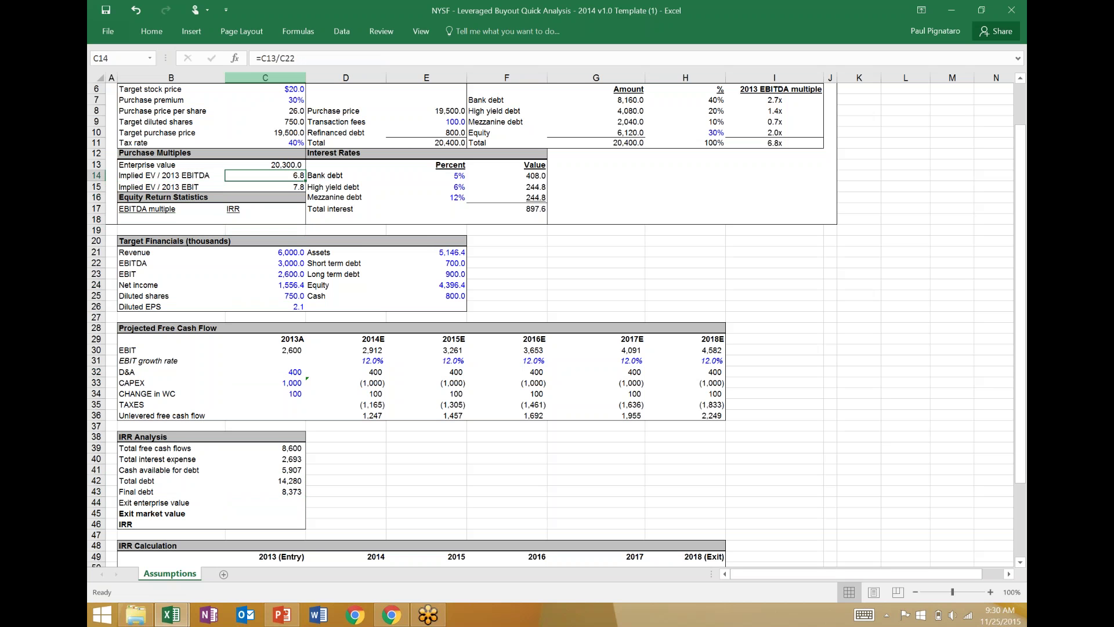
pyautogui.press('Left')
pyautogui.press('Down')
pyautogui.press('Down')
pyautogui.press('Down')
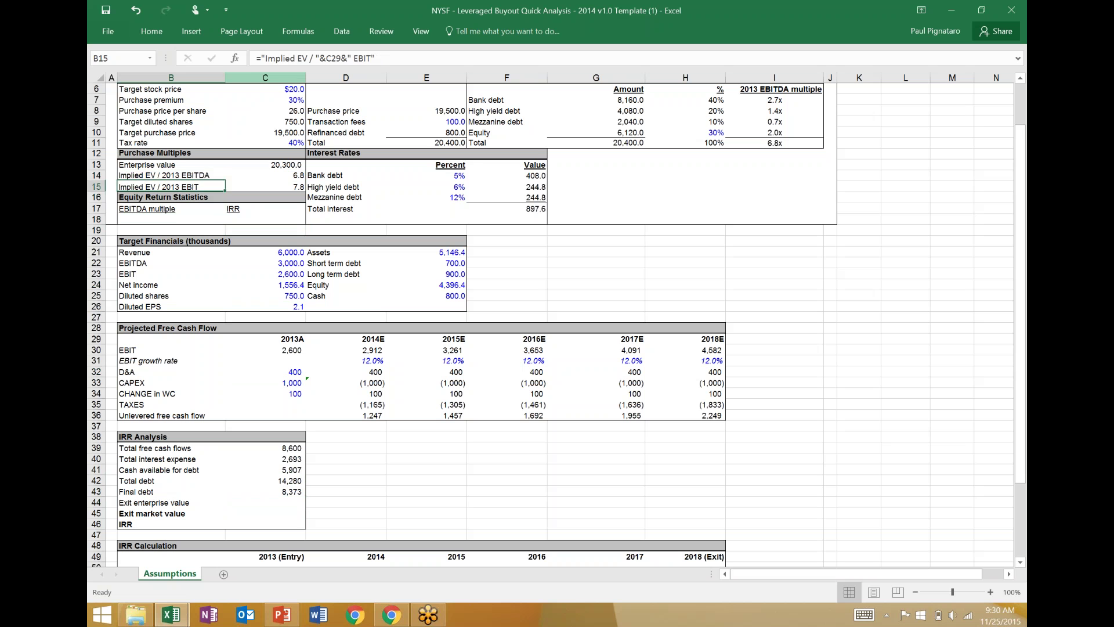
pyautogui.press('Down')
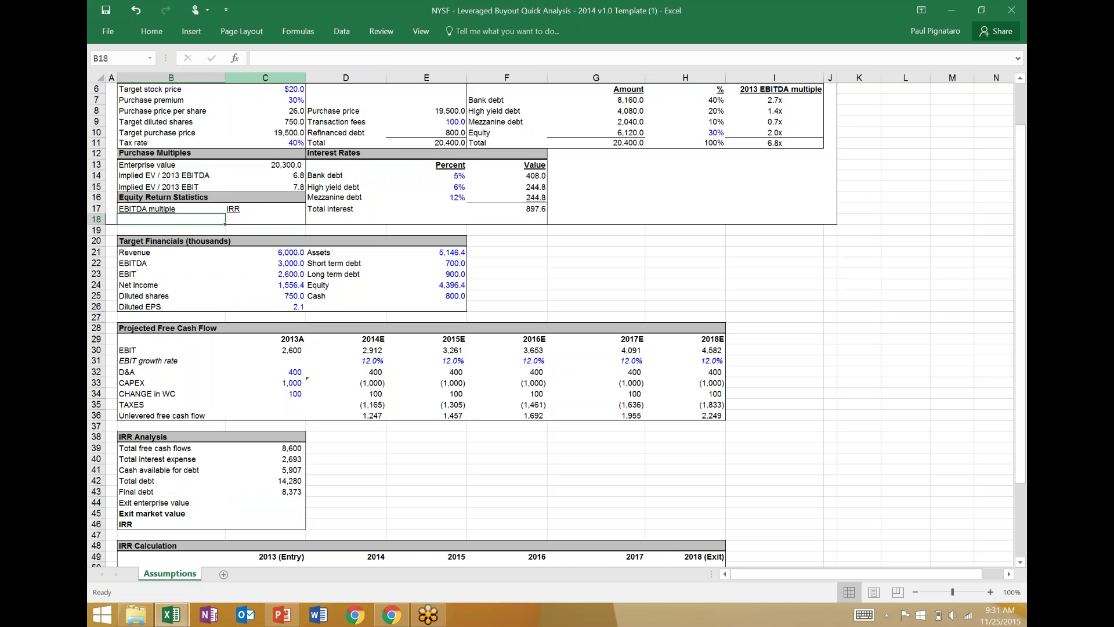
# - Link the EBITDA multiple in B18 of Equity Return Statistics to the implied EV / 2013 EBITDA multiple with =C14
pyautogui.write('=')
pyautogui.press('Up')
pyautogui.press('Up')
pyautogui.press('Up')
pyautogui.press('Up')
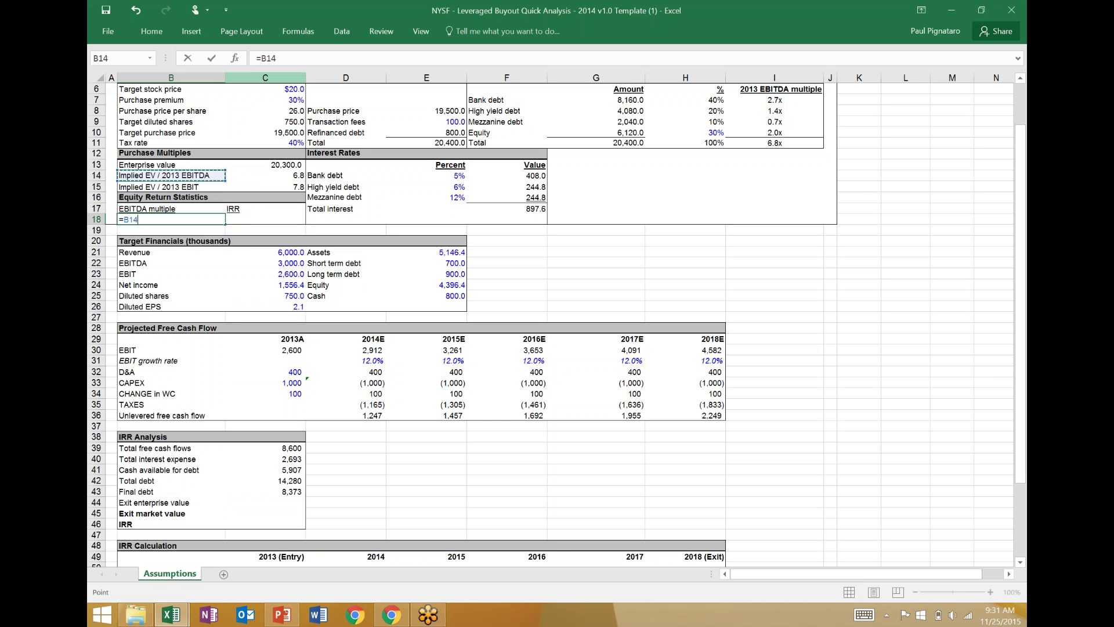
pyautogui.press('Right')
pyautogui.hotkey('ctrl', 'Return')
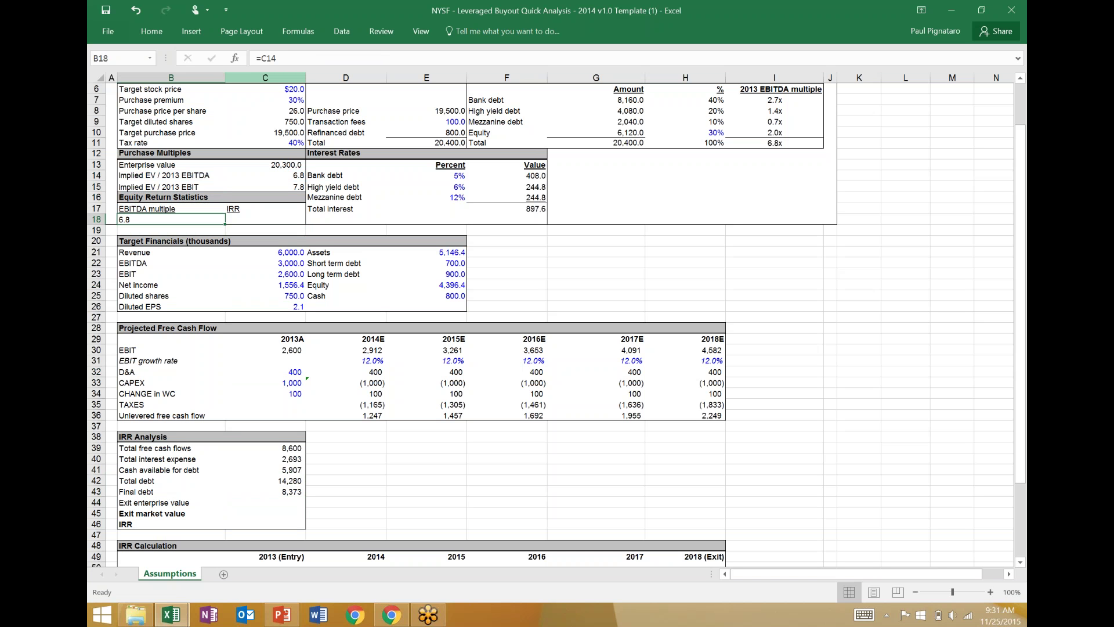
# - Calculate exit enterprise value in C44 by multiplying the EBITDA multiple by 2018 EBIT plus D&A with =B18*(H30+H32)
pyautogui.press('Down')
pyautogui.press('Down')
pyautogui.press('Down')
pyautogui.press('Down')
pyautogui.press('Down')
pyautogui.press('Down')
pyautogui.press('Down')
pyautogui.press('Down')
pyautogui.press('Down')
pyautogui.press('Down')
pyautogui.press('Down')
pyautogui.press('Down')
pyautogui.press('Down')
pyautogui.press('Down')
pyautogui.press('Down')
pyautogui.press('Down')
pyautogui.press('Down')
pyautogui.press('Down')
pyautogui.press('Down')
pyautogui.press('Down')
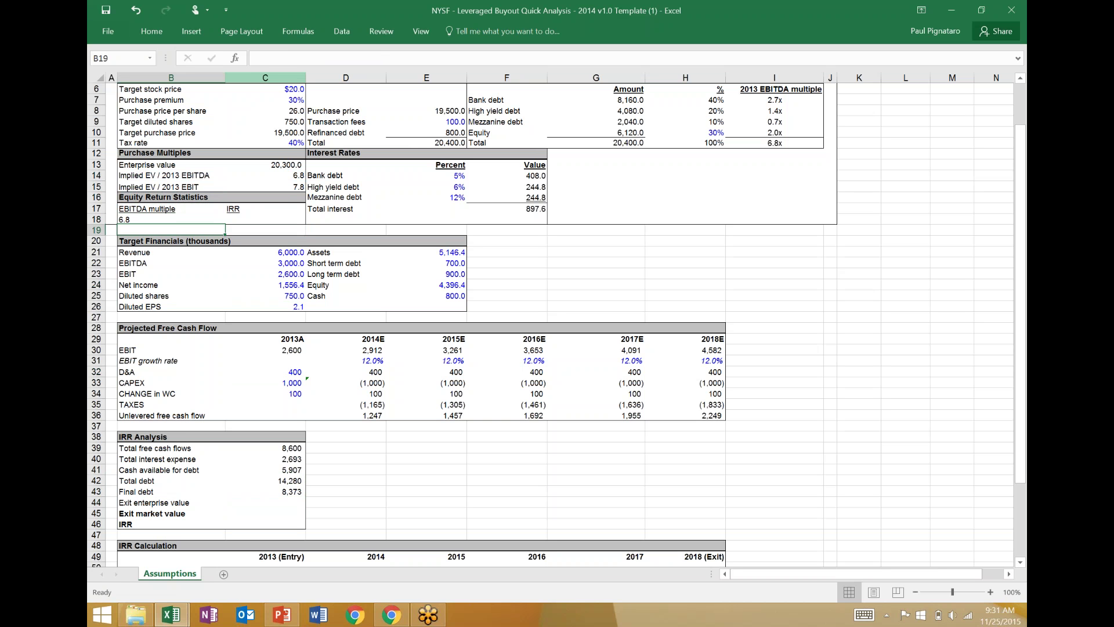
pyautogui.press('Right')
pyautogui.press('Up')
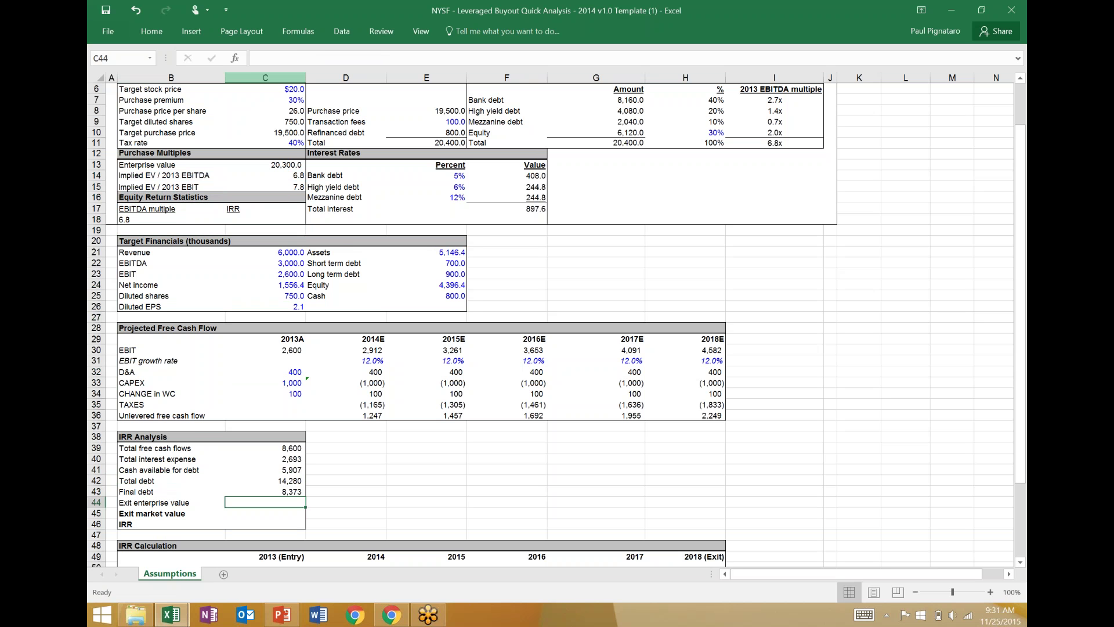
pyautogui.write('=')
pyautogui.press('Left')
pyautogui.press('Up')
pyautogui.press('Up')
pyautogui.press('Up')
pyautogui.press('Up')
pyautogui.press('Up')
pyautogui.press('Up')
pyautogui.press('Up')
pyautogui.press('Up')
pyautogui.press('Up')
pyautogui.press('Up')
pyautogui.press('Up')
pyautogui.press('Up')
pyautogui.press('Up')
pyautogui.press('Up')
pyautogui.press('Up')
pyautogui.press('Up')
pyautogui.press('Up')
pyautogui.press('Up')
pyautogui.press('Up')
pyautogui.press('Up')
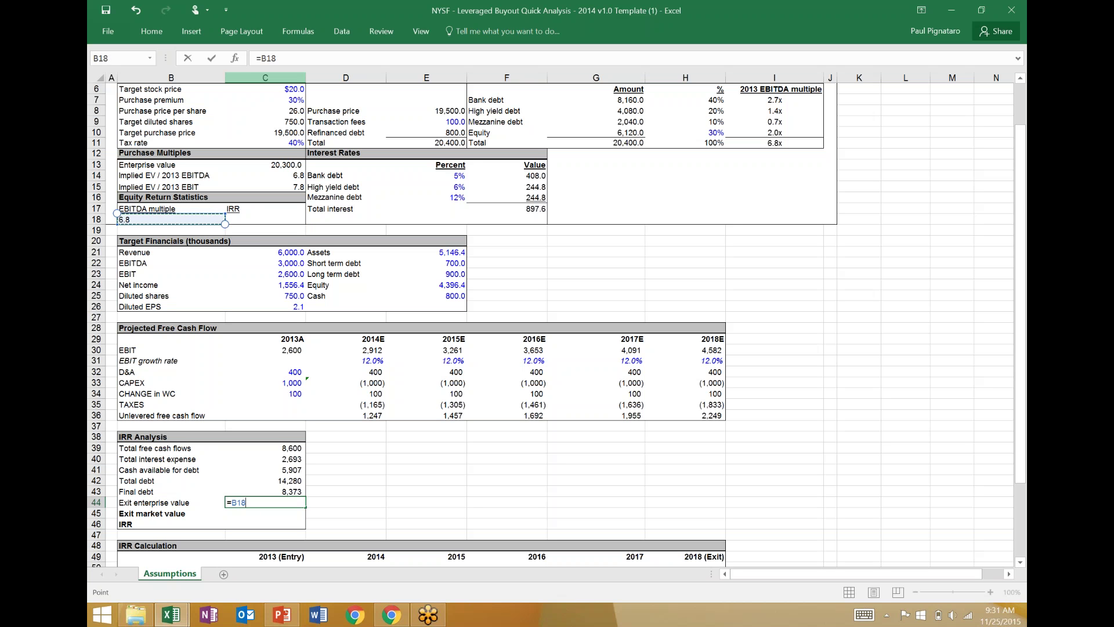
pyautogui.write('*(')
pyautogui.press('Right')
pyautogui.press('Right')
pyautogui.press('Right')
pyautogui.press('Right')
pyautogui.press('Right')
pyautogui.press('Right')
pyautogui.press('Up')
pyautogui.press('Up')
pyautogui.press('Up')
pyautogui.press('Up')
pyautogui.press('Up')
pyautogui.press('Up')
pyautogui.press('Up')
pyautogui.press('Up')
pyautogui.press('Up')
pyautogui.press('Up')
pyautogui.press('Up')
pyautogui.press('Up')
pyautogui.press('Up')
pyautogui.press('Up')
pyautogui.press('Up')
pyautogui.press('Up')
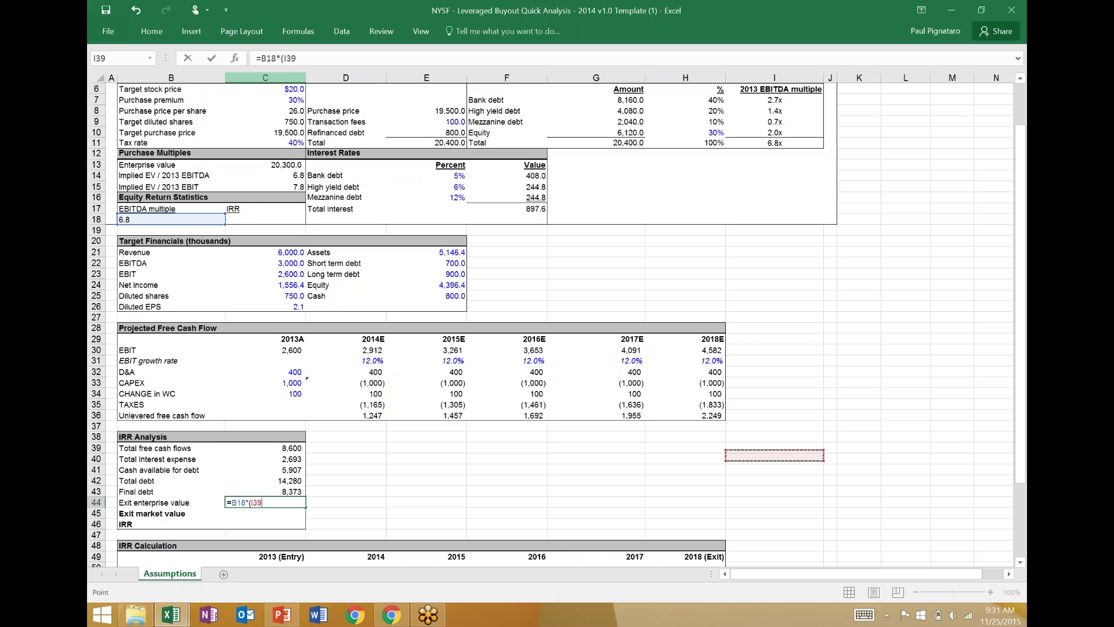
pyautogui.press('Left')
pyautogui.press('Down')
pyautogui.press('Down')
pyautogui.write('+')
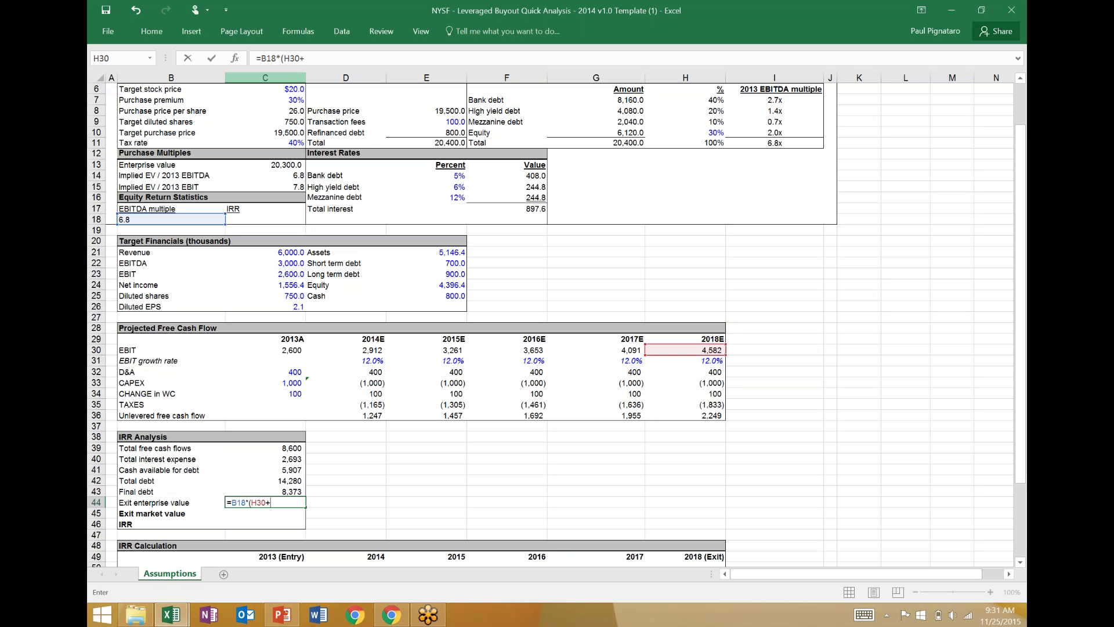
pyautogui.click(685, 372)
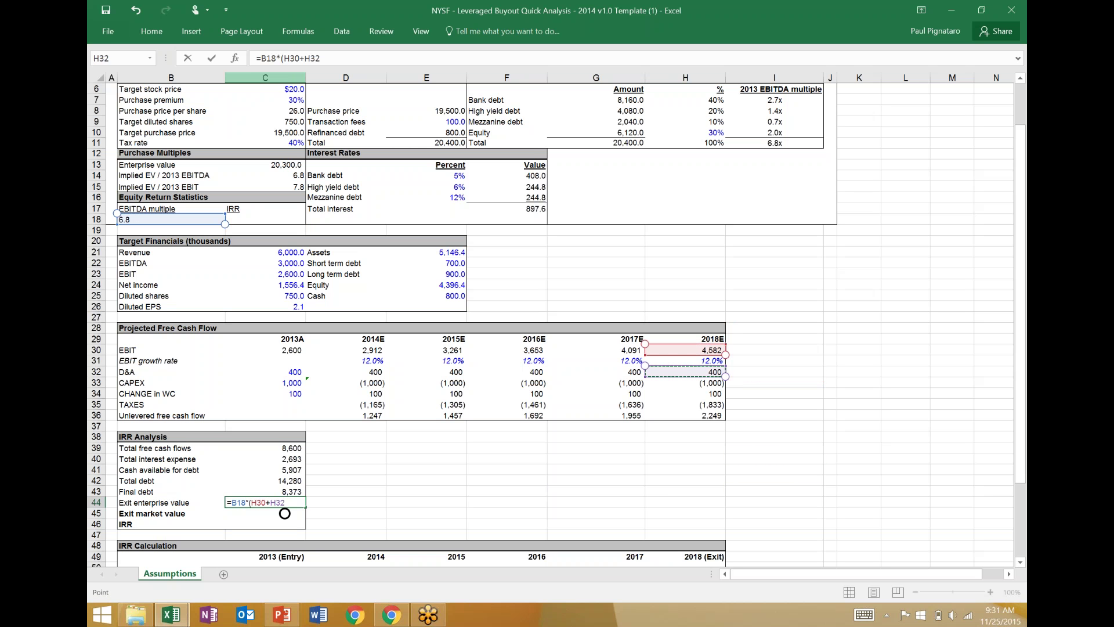
pyautogui.write(')')
pyautogui.press('Return')
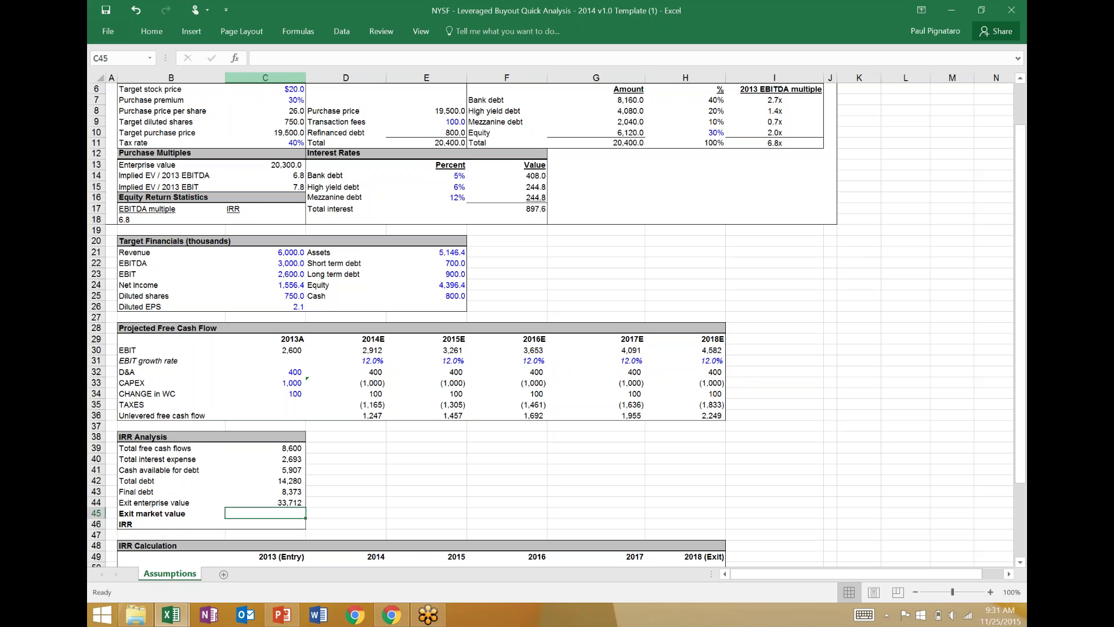
# - Calculate exit market value in C45 by subtracting final debt from exit enterprise value with =C44-C43
pyautogui.write('=')
pyautogui.press('Up')
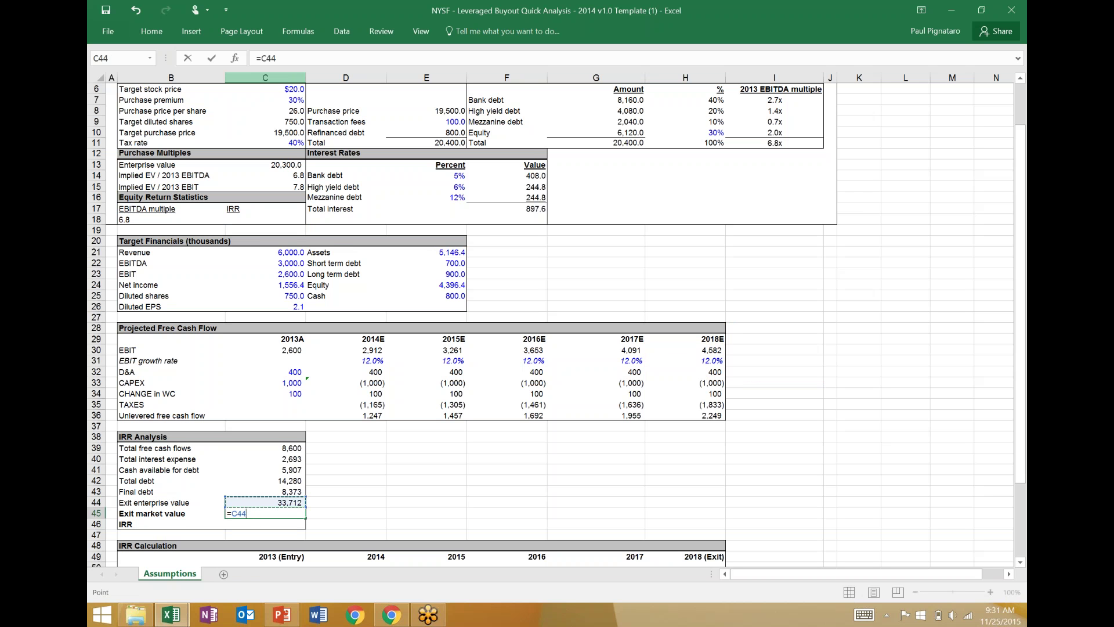
pyautogui.write('-')
pyautogui.press('Up')
pyautogui.press('Up')
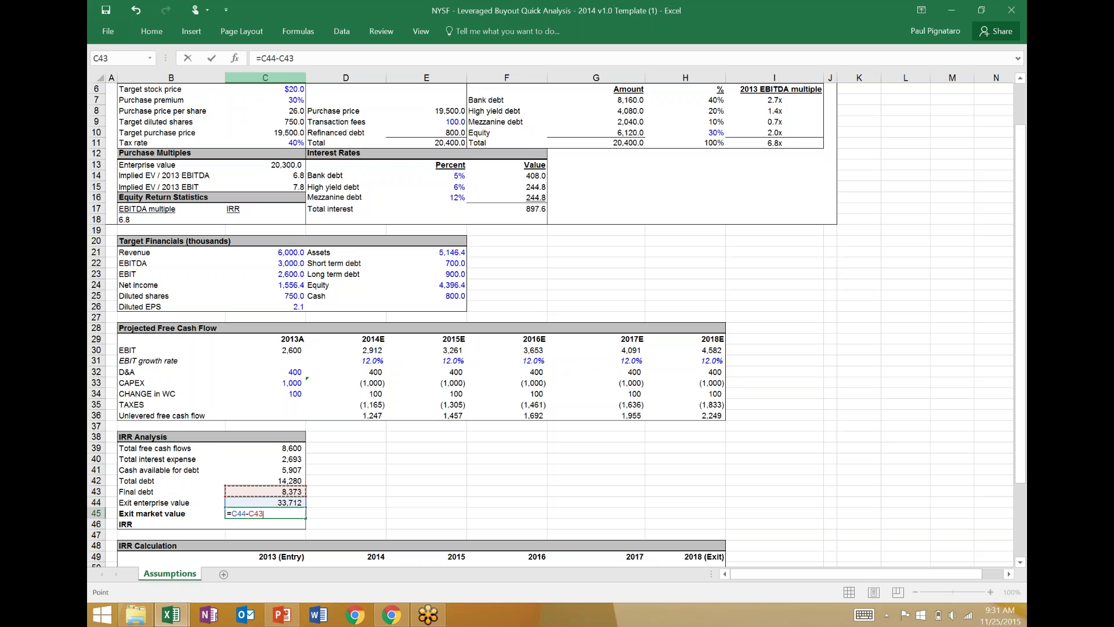
pyautogui.press('Return')
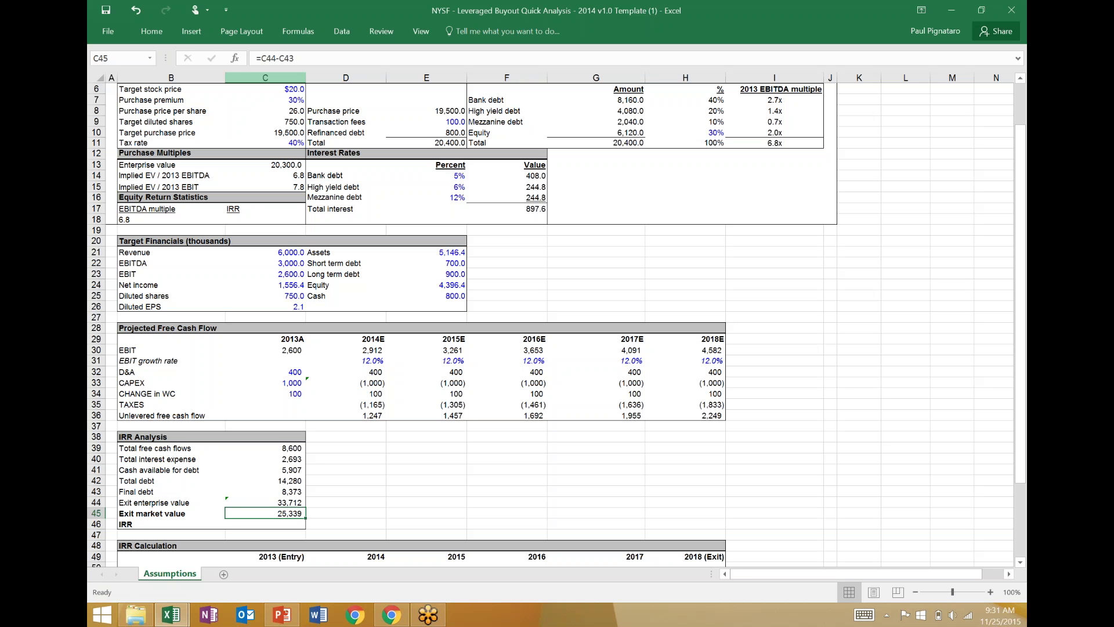
# - Enter the 2013 entry cash flow in C50 of the IRR Calculation as the negative equity amount from Sources with =-G10
pyautogui.press('Down')
pyautogui.press('Down')
pyautogui.press('Down')
pyautogui.press('Down')
pyautogui.press('Down')
pyautogui.press('Down')
pyautogui.press('Down')
pyautogui.press('Down')
pyautogui.press('Down')
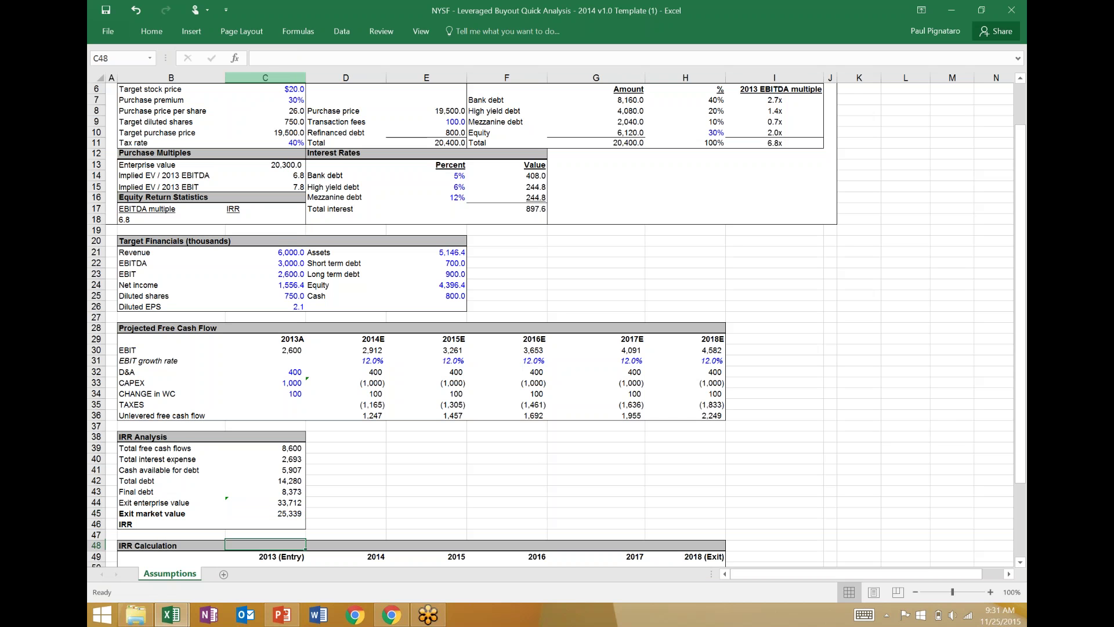
pyautogui.press('Up')
pyautogui.press('Up')
pyautogui.press('Up')
pyautogui.press('Up')
pyautogui.press('Right')
pyautogui.press('Right')
pyautogui.press('Right')
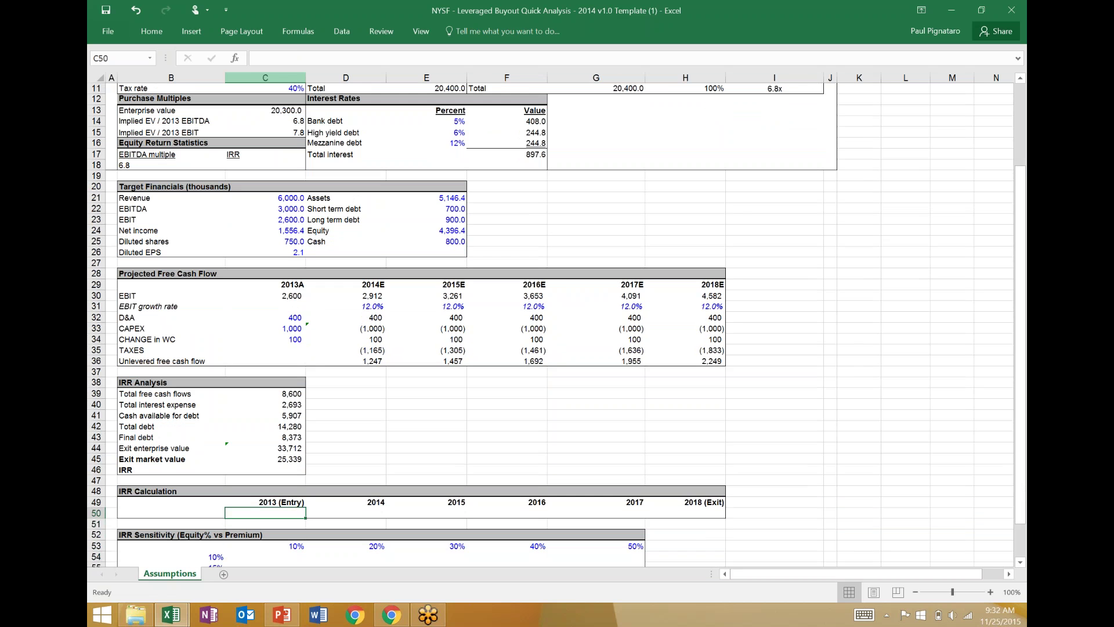
pyautogui.press('Right')
pyautogui.press('Right')
pyautogui.press('Left')
pyautogui.press('Left')
pyautogui.press('Left')
pyautogui.press('Left')
pyautogui.press('Left')
pyautogui.write('-')
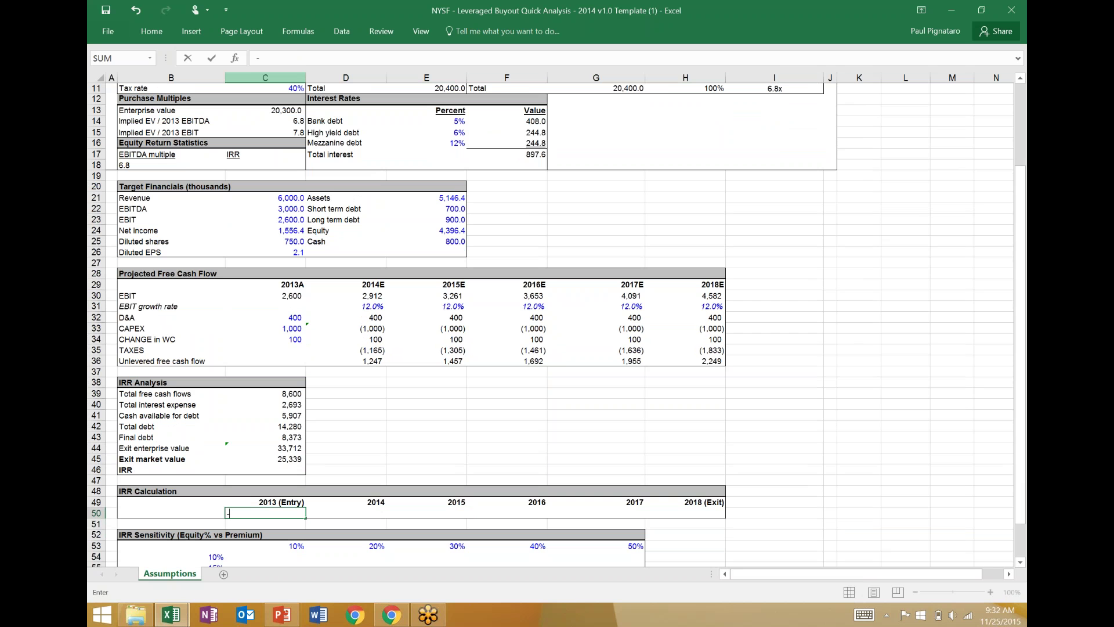
pyautogui.press('Up')
pyautogui.press('Up')
pyautogui.press('Up')
pyautogui.press('Up')
pyautogui.press('Up')
pyautogui.press('Up')
pyautogui.press('Up')
pyautogui.press('Up')
pyautogui.press('Up')
pyautogui.press('Up')
pyautogui.press('Up')
pyautogui.press('Up')
pyautogui.press('Up')
pyautogui.press('Up')
pyautogui.press('Up')
pyautogui.press('Up')
pyautogui.press('Up')
pyautogui.press('Up')
pyautogui.press('Up')
pyautogui.press('Up')
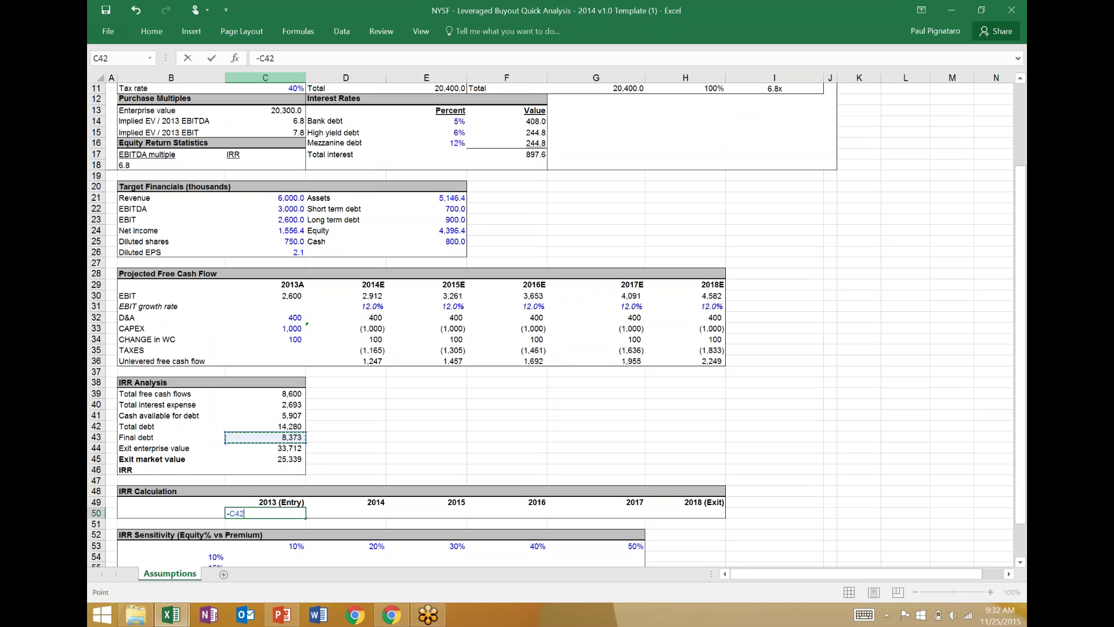
pyautogui.press('Up')
pyautogui.press('Up')
pyautogui.press('Up')
pyautogui.press('Up')
pyautogui.press('Up')
pyautogui.press('Up')
pyautogui.press('Up')
pyautogui.press('Up')
pyautogui.press('Up')
pyautogui.press('Up')
pyautogui.press('Up')
pyautogui.press('Up')
pyautogui.press('Up')
pyautogui.press('Up')
pyautogui.press('Down')
pyautogui.press('Down')
pyautogui.press('Down')
pyautogui.press('Down')
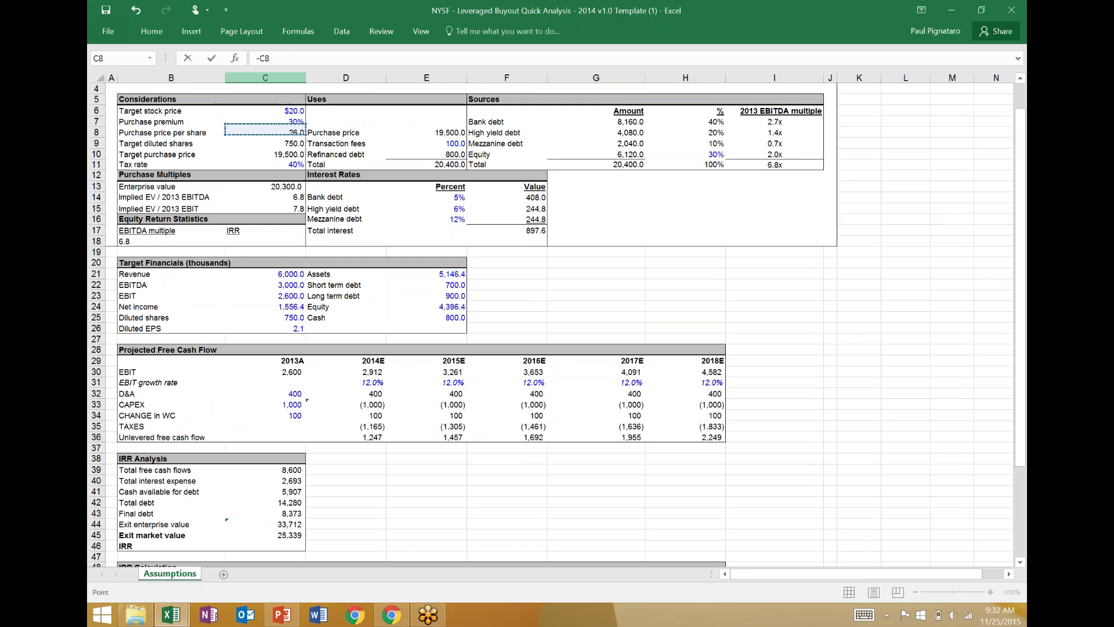
pyautogui.press('Down')
pyautogui.press('Right')
pyautogui.press('Right')
pyautogui.press('Right')
pyautogui.press('Right')
pyautogui.press('Down')
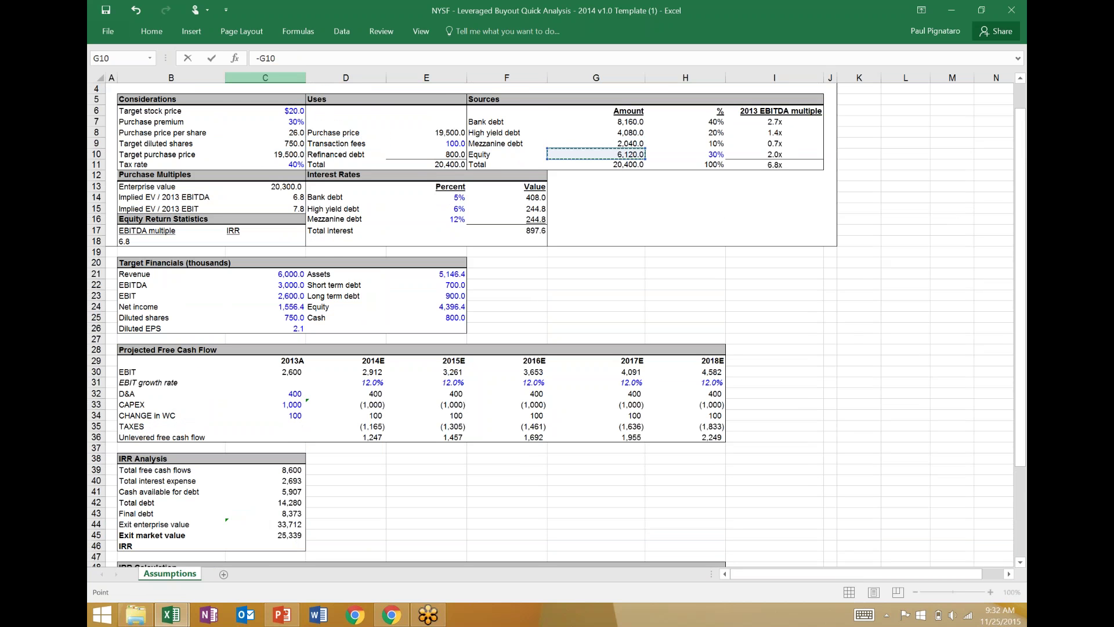
pyautogui.hotkey('ctrl', 'Return')
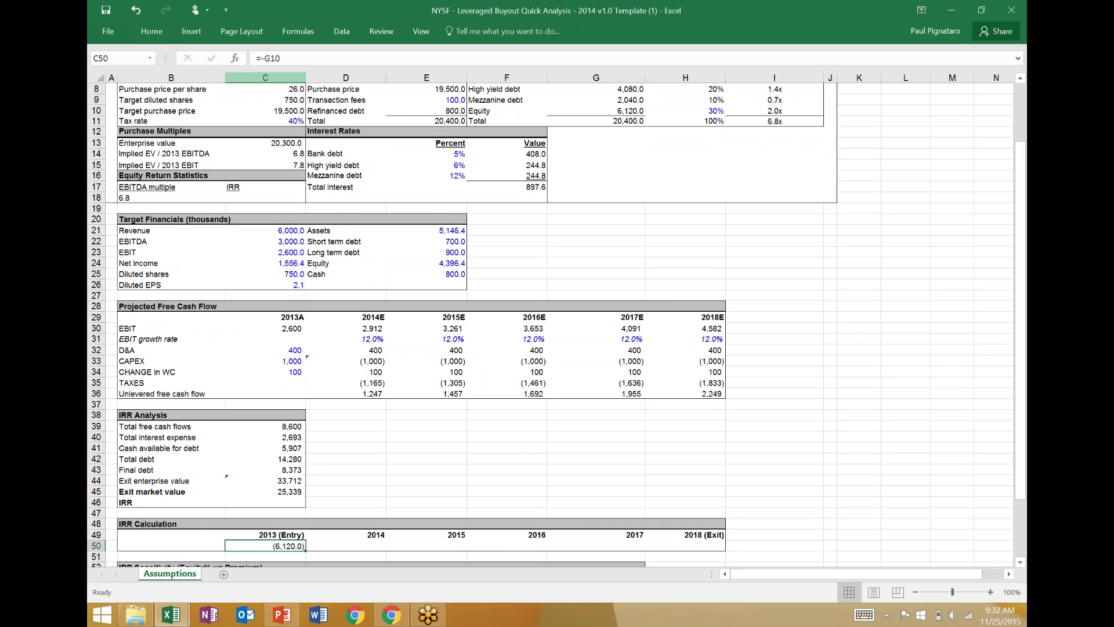
# - Link the 2018 exit cash flow in H50 of the IRR Calculation to the exit market value with =C45
pyautogui.press('Right')
pyautogui.press('Right')
pyautogui.press('Right')
pyautogui.press('Right')
pyautogui.press('Right')
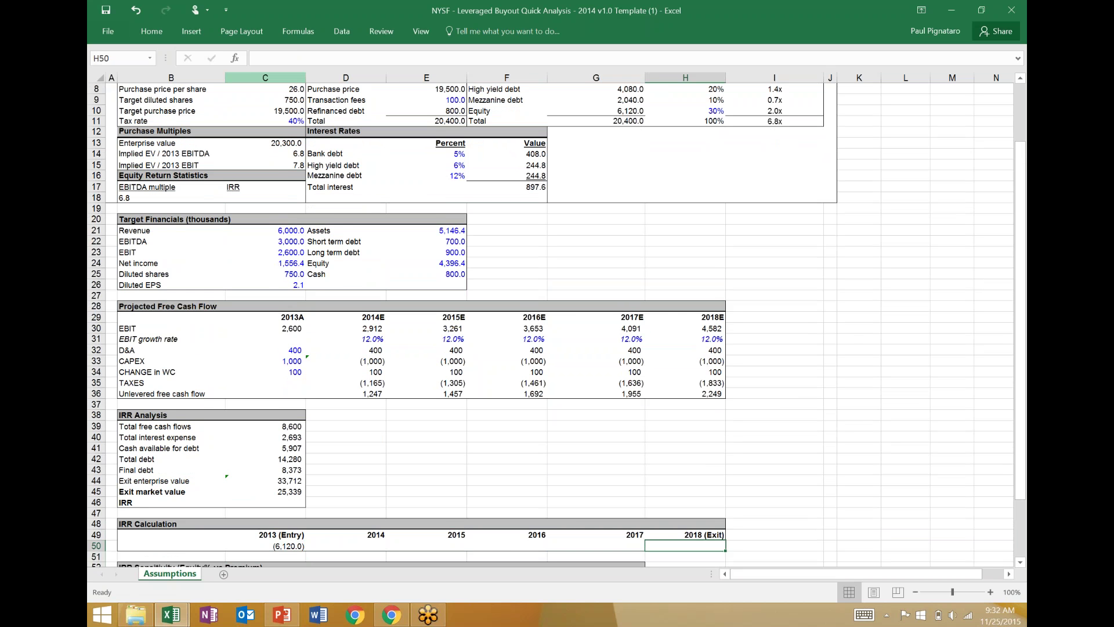
pyautogui.write('=')
pyautogui.press('Left')
pyautogui.press('Left')
pyautogui.press('Left')
pyautogui.press('Left')
pyautogui.press('Left')
pyautogui.press('Left')
pyautogui.press('Up')
pyautogui.press('Up')
pyautogui.press('Up')
pyautogui.press('Up')
pyautogui.press('Up')
pyautogui.press('Right')
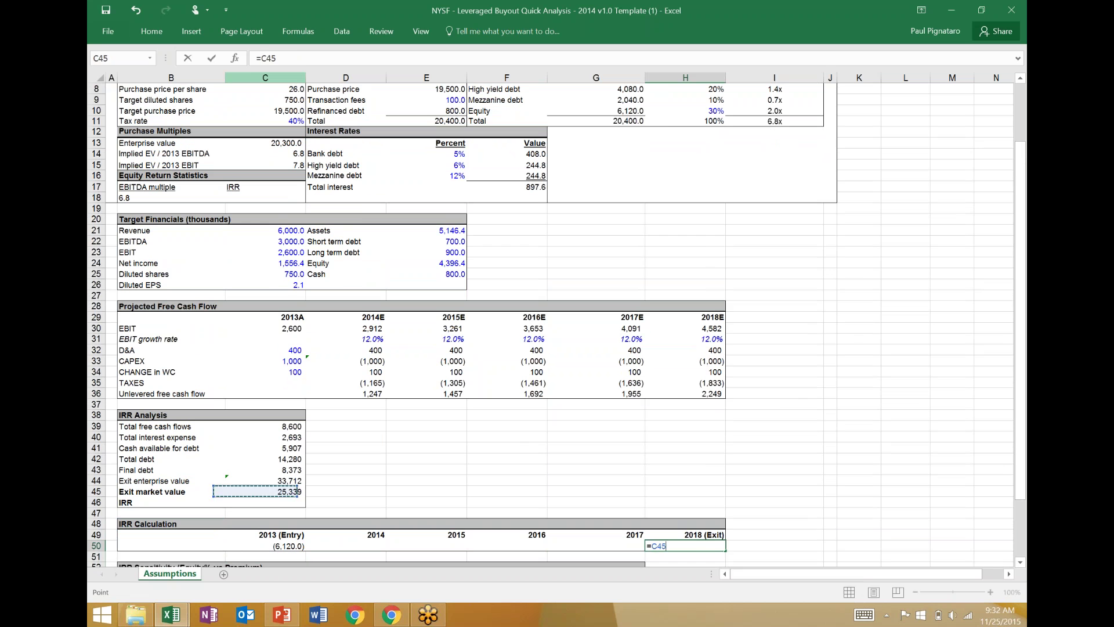
pyautogui.press('Return')
# - Enter 0 as the cash flow for each year from 2014 to 2017 in D50:G50 of the IRR Calculation
pyautogui.press('Up')
pyautogui.press('Left')
pyautogui.press('Left')
pyautogui.press('Left')
pyautogui.press('Left')
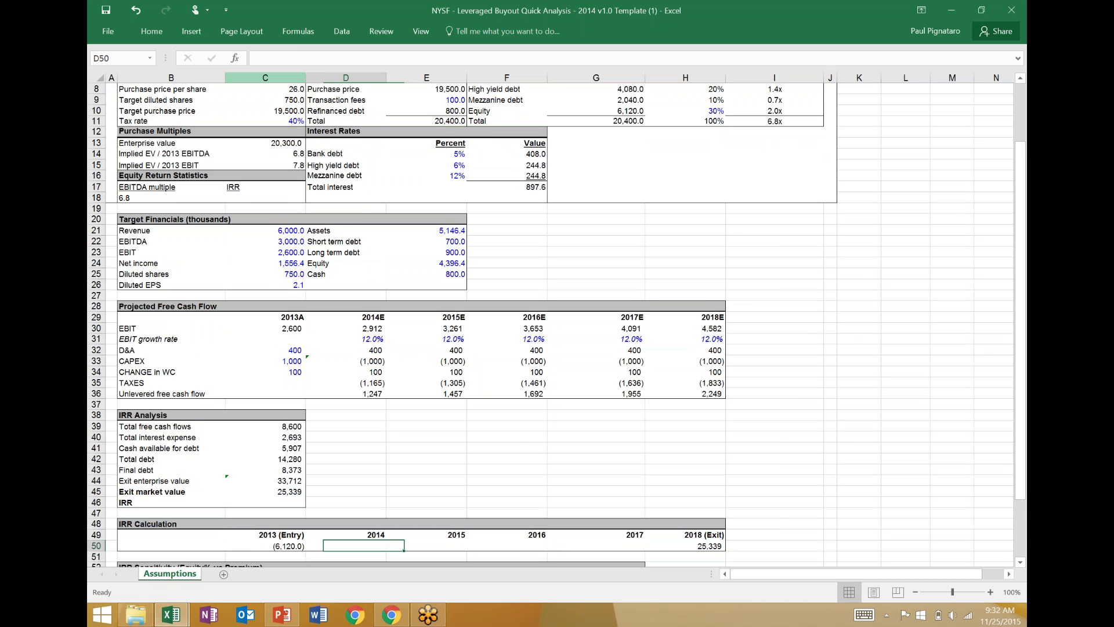
pyautogui.press('Down')
pyautogui.press('Down')
pyautogui.press('Down')
pyautogui.press('Down')
pyautogui.press('Down')
pyautogui.press('Down')
pyautogui.press('Down')
pyautogui.press('Down')
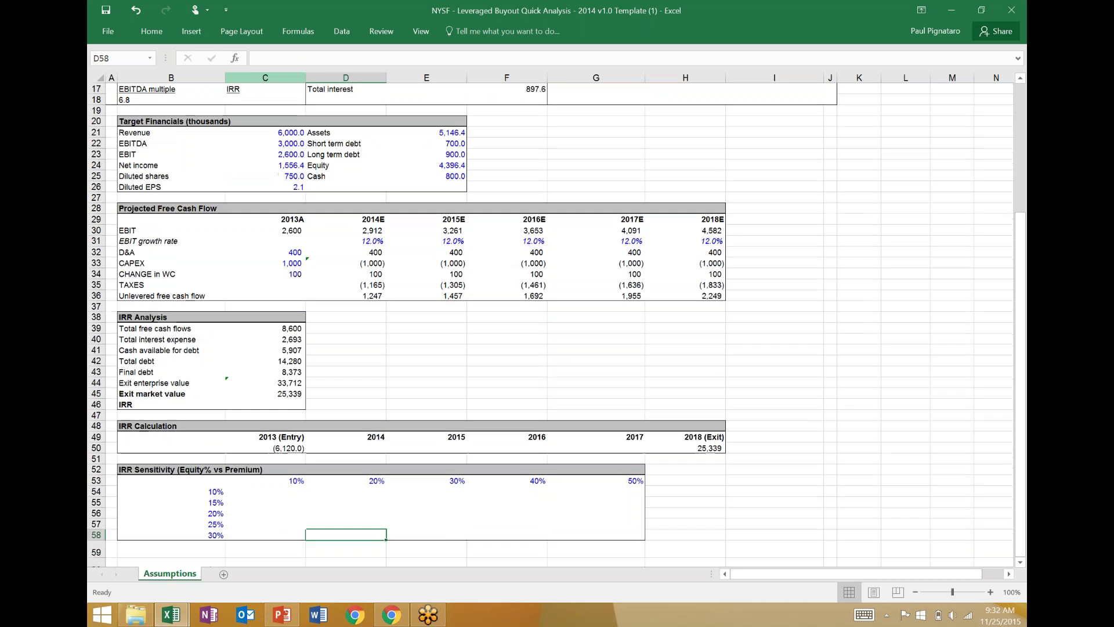
pyautogui.press('Up')
pyautogui.press('Up')
pyautogui.press('Up')
pyautogui.press('Up')
pyautogui.press('Up')
pyautogui.press('Up')
pyautogui.press('Up')
pyautogui.press('Up')
pyautogui.press('Up')
pyautogui.press('Down')
pyautogui.write('0')
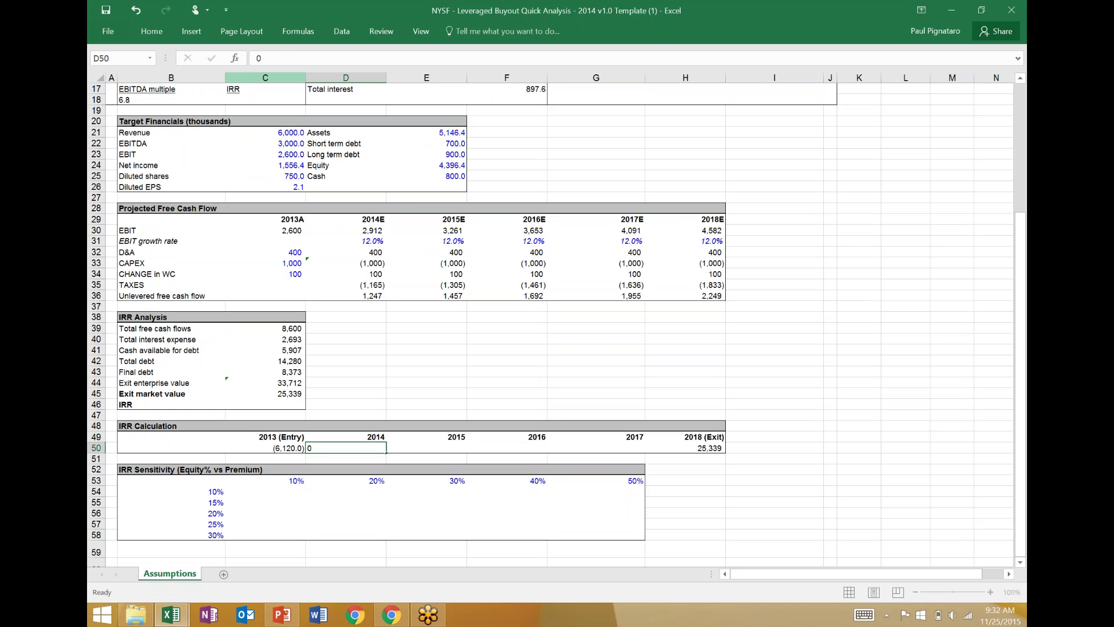
pyautogui.press('Right')
pyautogui.write('0')
pyautogui.press('Right')
pyautogui.write('0')
pyautogui.press('Right')
pyautogui.write('0')
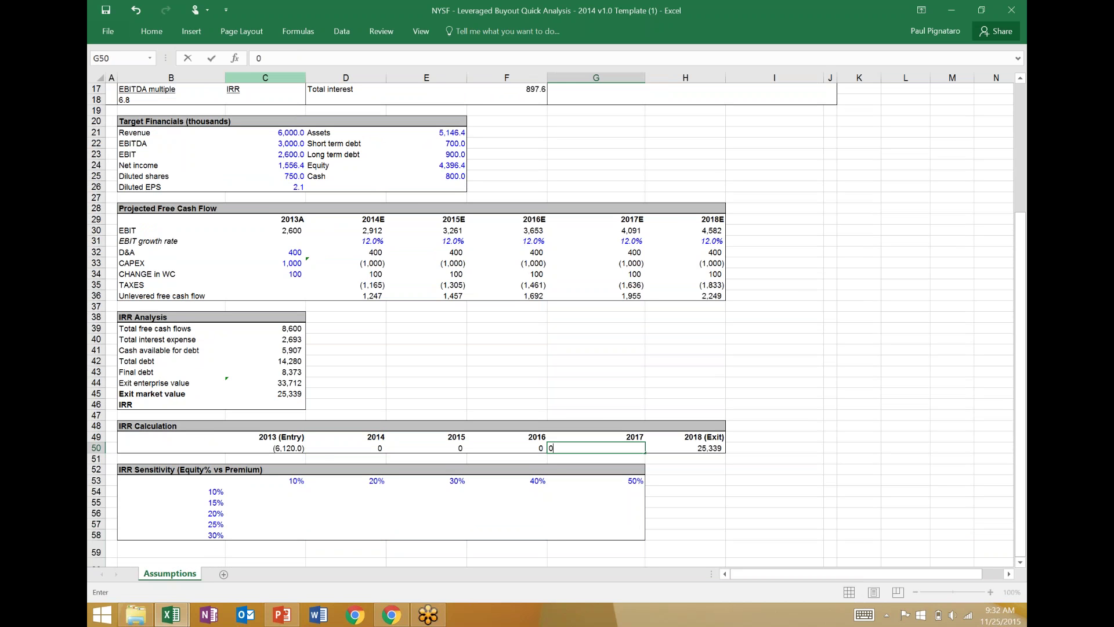
pyautogui.press('Left')
pyautogui.press('Left')
pyautogui.press('Left')
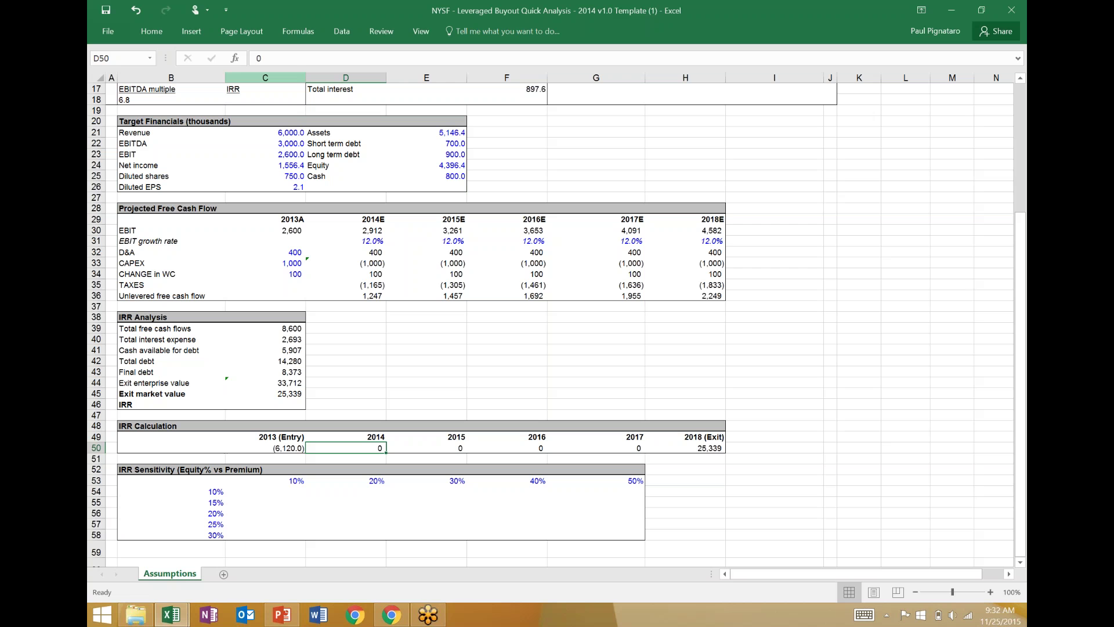
# - Calculate the IRR in C46 of the IRR Analysis from the 2013 to 2018 cash flows with =IRR(C50:H50)
pyautogui.press('Left')
pyautogui.press('Right')
pyautogui.press('Left')
pyautogui.hotkey('ctrl', 'Right')
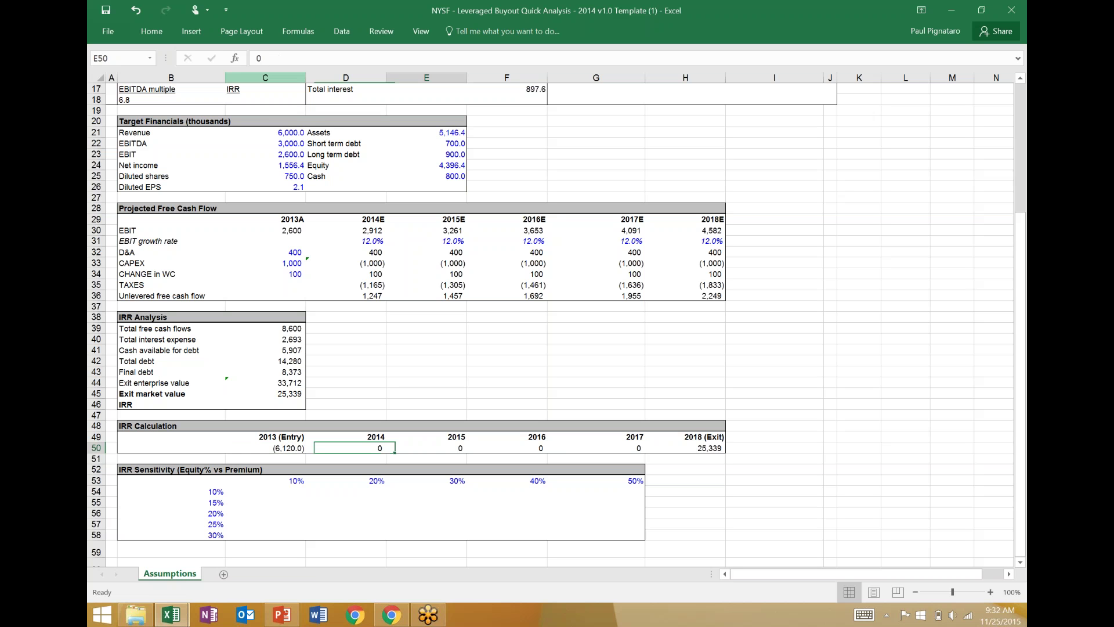
pyautogui.hotkey('ctrl', 'Left')
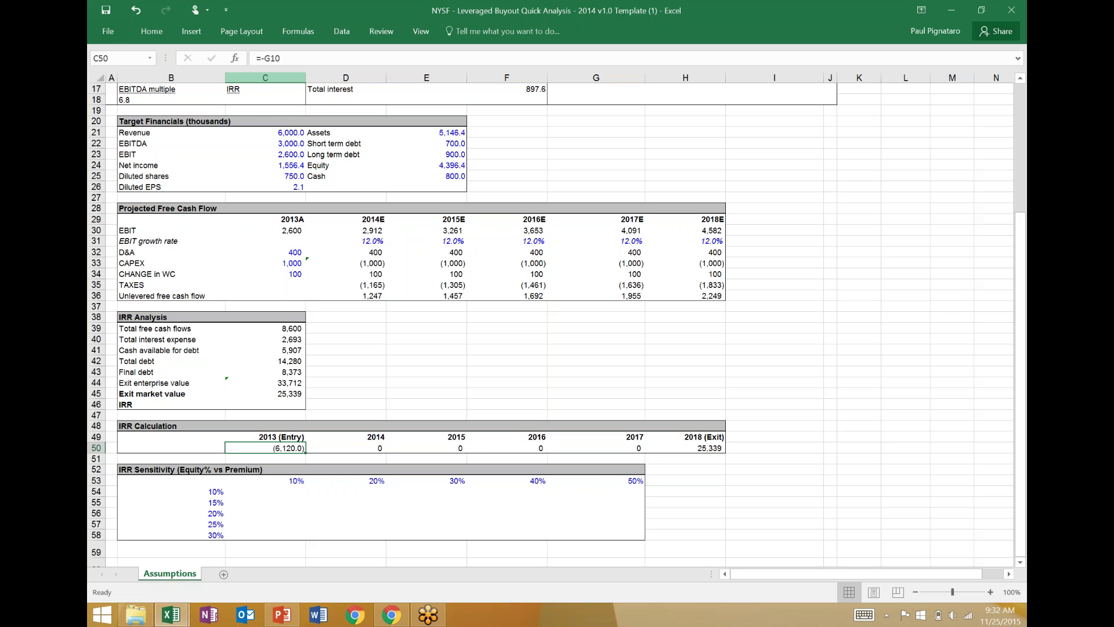
pyautogui.press('Up')
pyautogui.press('Up')
pyautogui.press('Up')
pyautogui.press('Up')
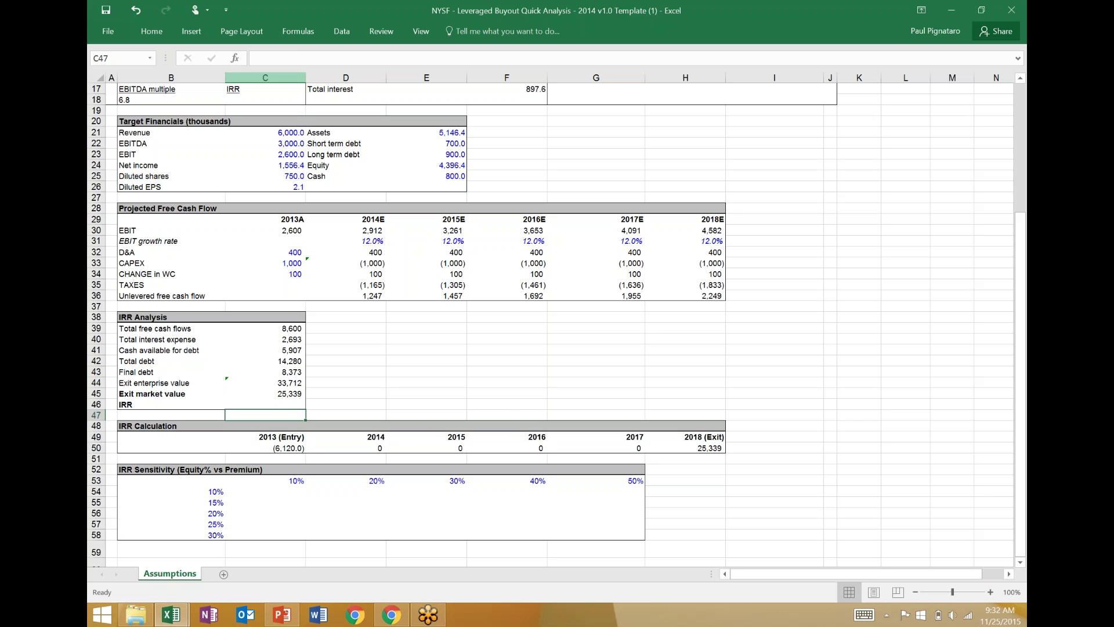
pyautogui.write('=irr')
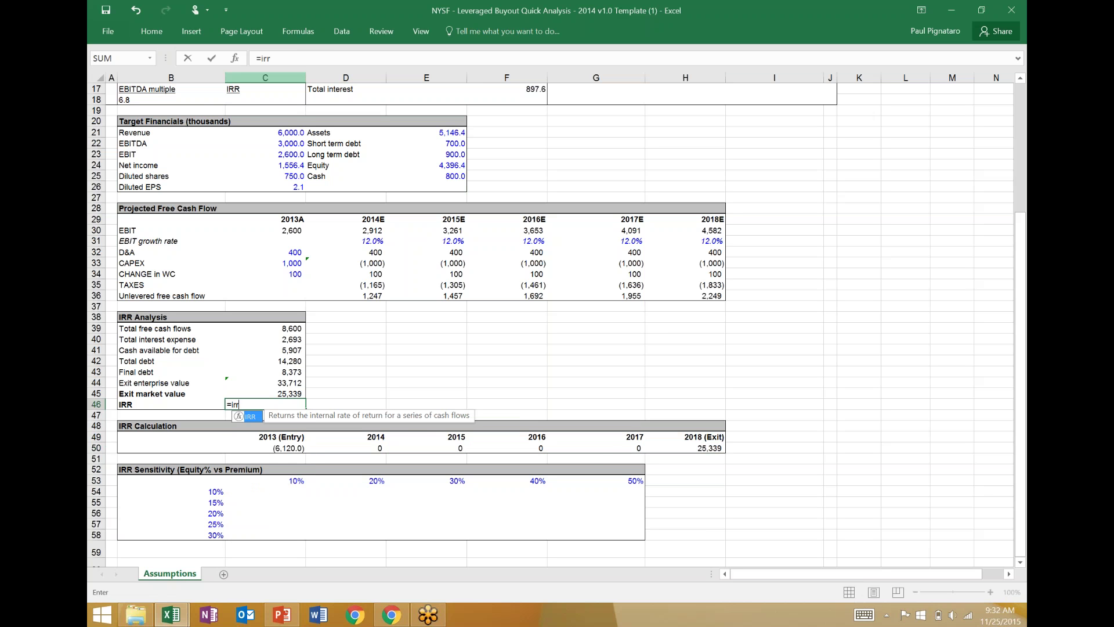
pyautogui.write('(')
pyautogui.press('Down')
pyautogui.press('Down')
pyautogui.press('Down')
pyautogui.press('Down')
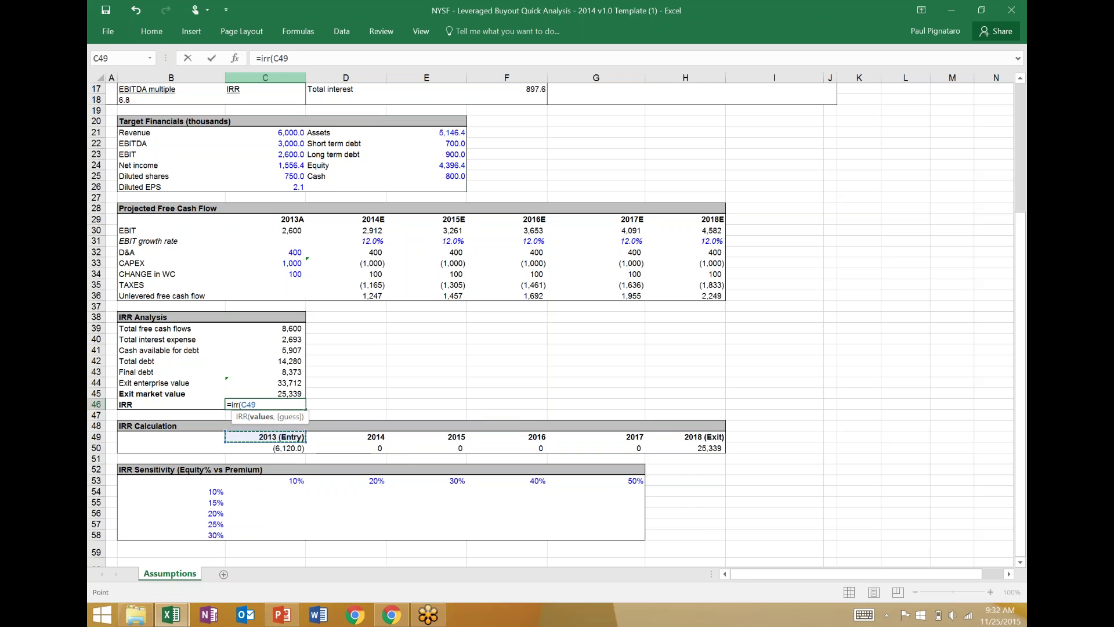
pyautogui.hotkey('shift', 'Right')
pyautogui.hotkey('shift', 'Right')
pyautogui.hotkey('shift', 'Right')
pyautogui.hotkey('shift', 'Right')
pyautogui.hotkey('shift', 'Right')
pyautogui.hotkey('shift', 'Right')
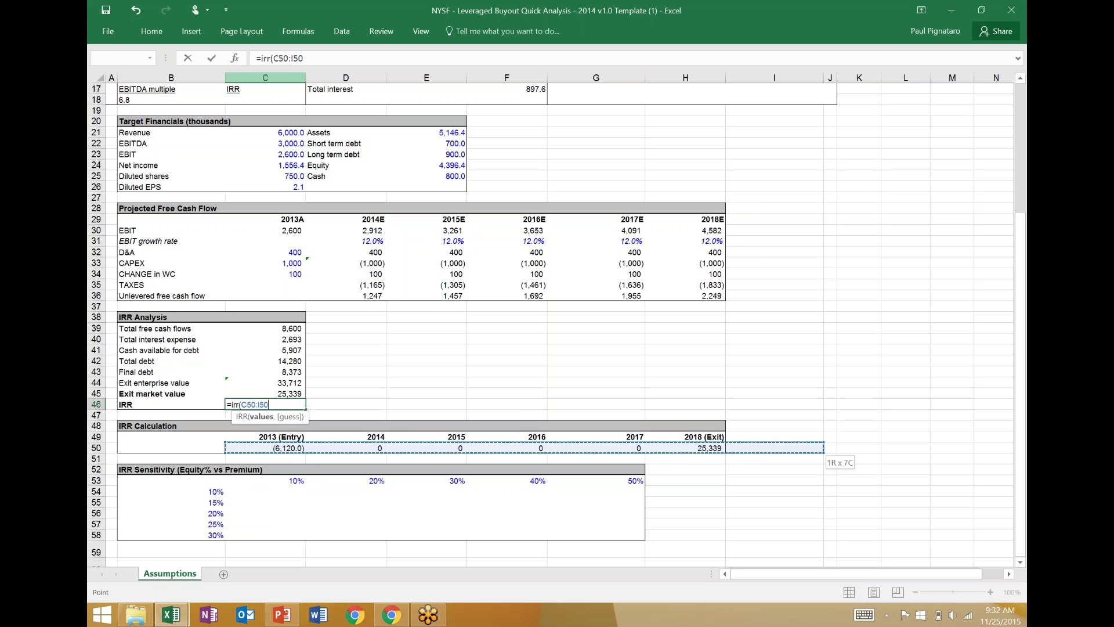
pyautogui.hotkey('shift', 'Left')
pyautogui.press('Return')
pyautogui.press('Up')
pyautogui.press('Down')
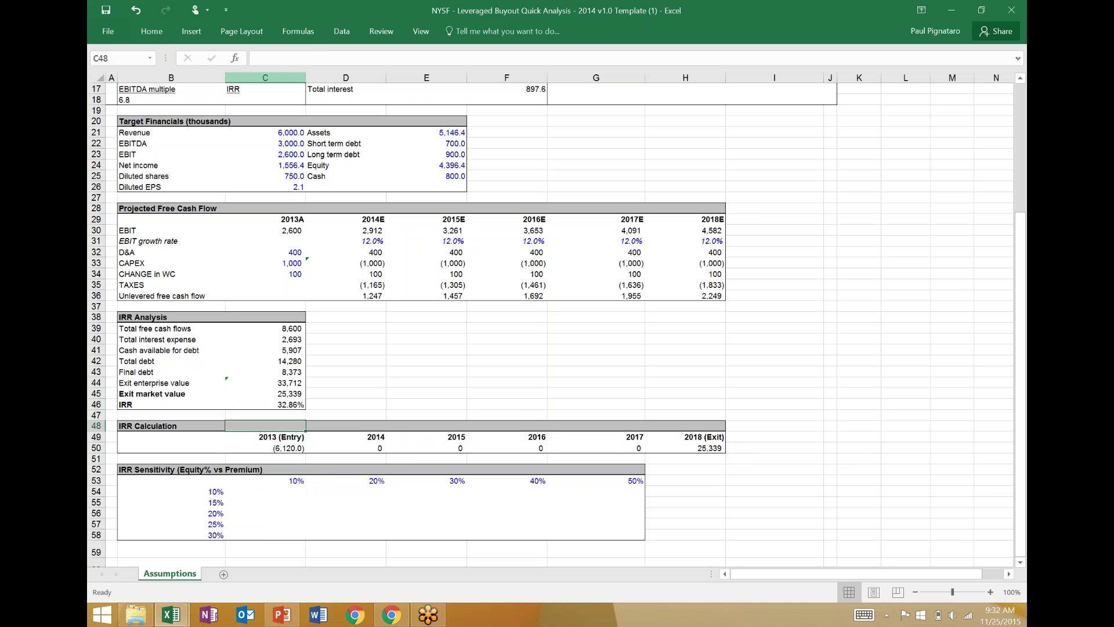
# - Review the entry cash flow, the IRR formula, the purchase considerations and the target's EBITDA input
pyautogui.press('Down')
pyautogui.press('Down')
pyautogui.press('Down')
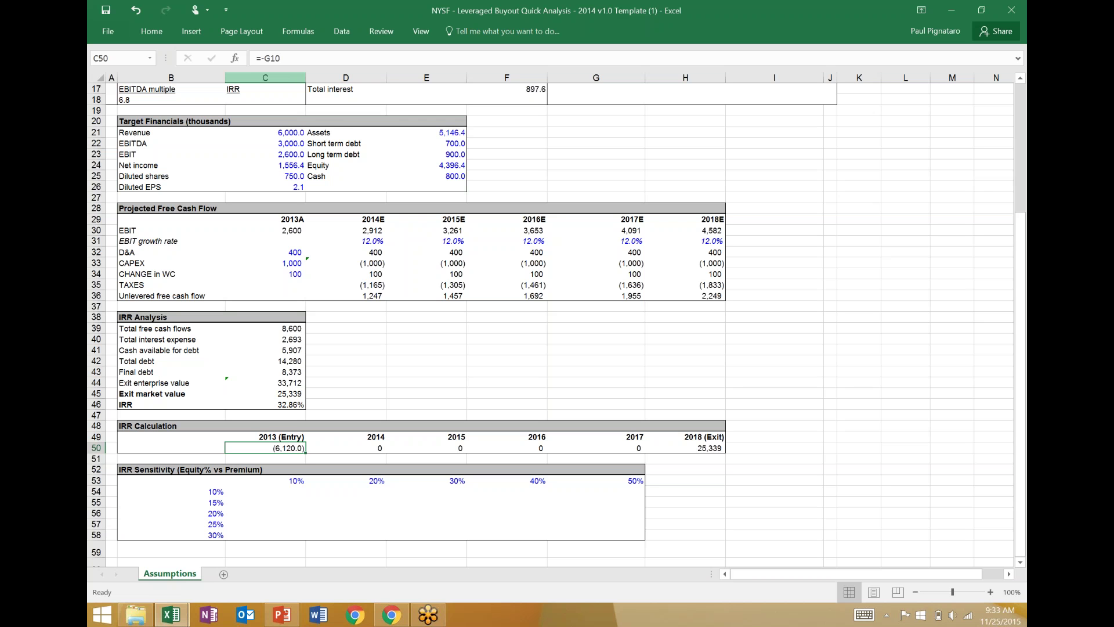
pyautogui.click(265, 436)
pyautogui.click(265, 405)
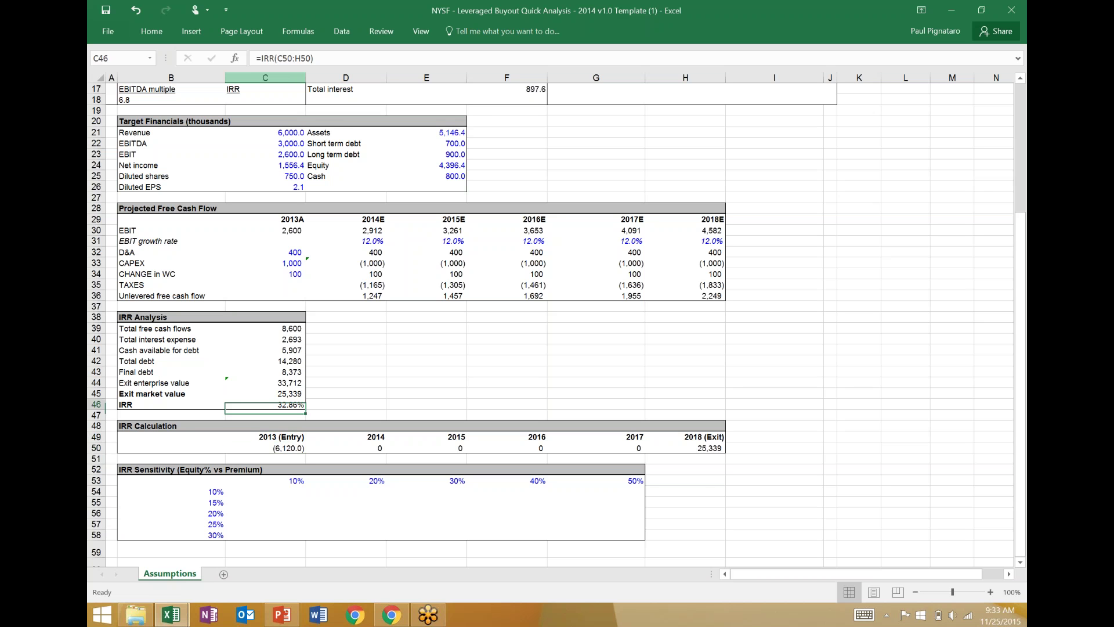
pyautogui.click(265, 230)
pyautogui.click(265, 143)
pyautogui.scroll(6, 557, 325)
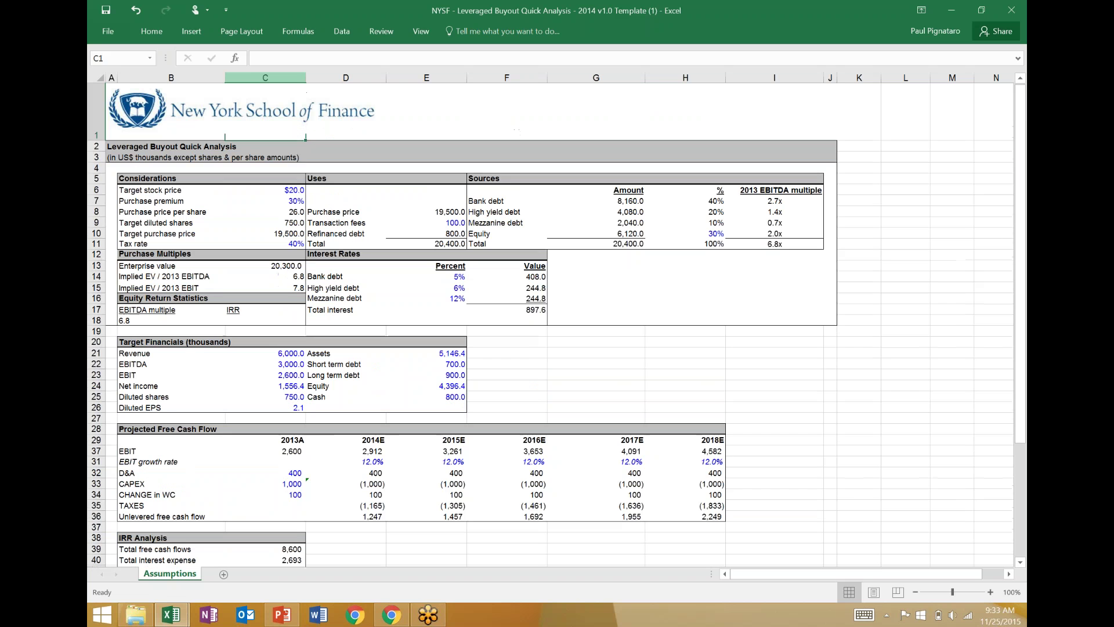
pyautogui.click(265, 146)
pyautogui.click(265, 157)
pyautogui.click(265, 190)
pyautogui.click(265, 211)
pyautogui.press('Down')
pyautogui.press('Down')
pyautogui.press('Down')
pyautogui.press('Down')
pyautogui.press('Down')
pyautogui.press('Down')
pyautogui.press('Down')
pyautogui.press('Down')
pyautogui.press('Down')
pyautogui.press('Down')
pyautogui.press('Down')
pyautogui.press('Down')
pyautogui.press('Down')
pyautogui.press('Down')
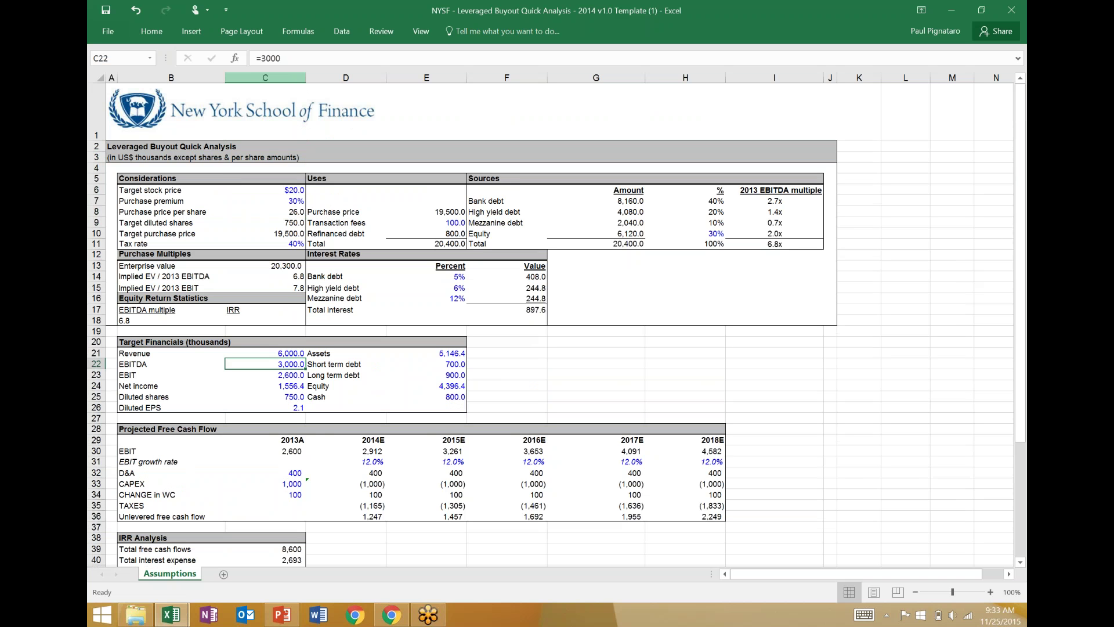
# - Add the bold heading "Key Variables" in L2, beside the model
pyautogui.press('Right')
pyautogui.press('Right')
pyautogui.press('Right')
pyautogui.press('Right')
pyautogui.press('Right')
pyautogui.press('Up')
pyautogui.press('Up')
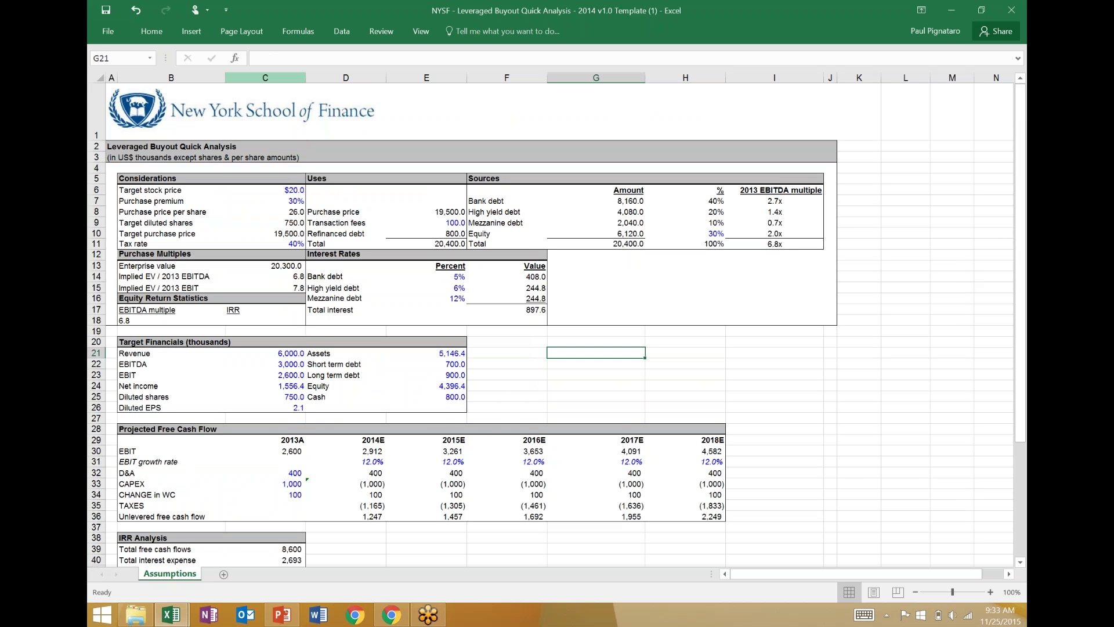
pyautogui.press('Right')
pyautogui.press('Right')
pyautogui.press('Right')
pyautogui.press('Right')
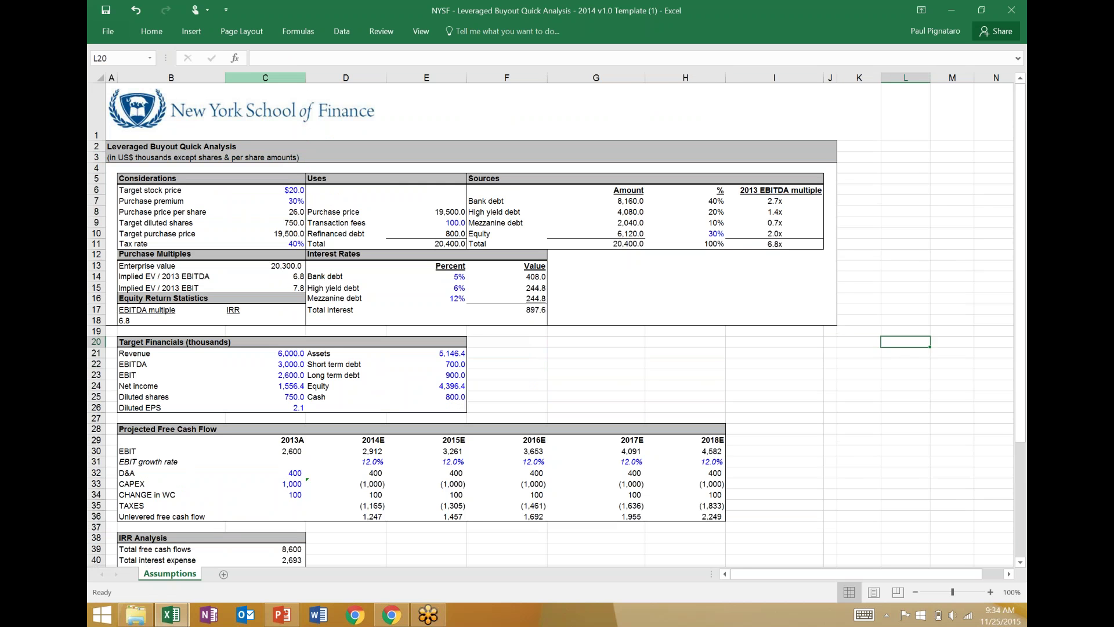
pyautogui.press('Up')
pyautogui.press('Up')
pyautogui.press('Up')
pyautogui.press('Up')
pyautogui.press('Up')
pyautogui.press('Up')
pyautogui.press('Up')
pyautogui.press('Up')
pyautogui.press('Up')
pyautogui.press('Up')
pyautogui.press('Up')
pyautogui.press('Up')
pyautogui.press('Up')
pyautogui.press('Up')
pyautogui.press('Up')
pyautogui.press('Up')
pyautogui.press('Up')
pyautogui.press('Up')
pyautogui.hscroll(1, 551, 319)
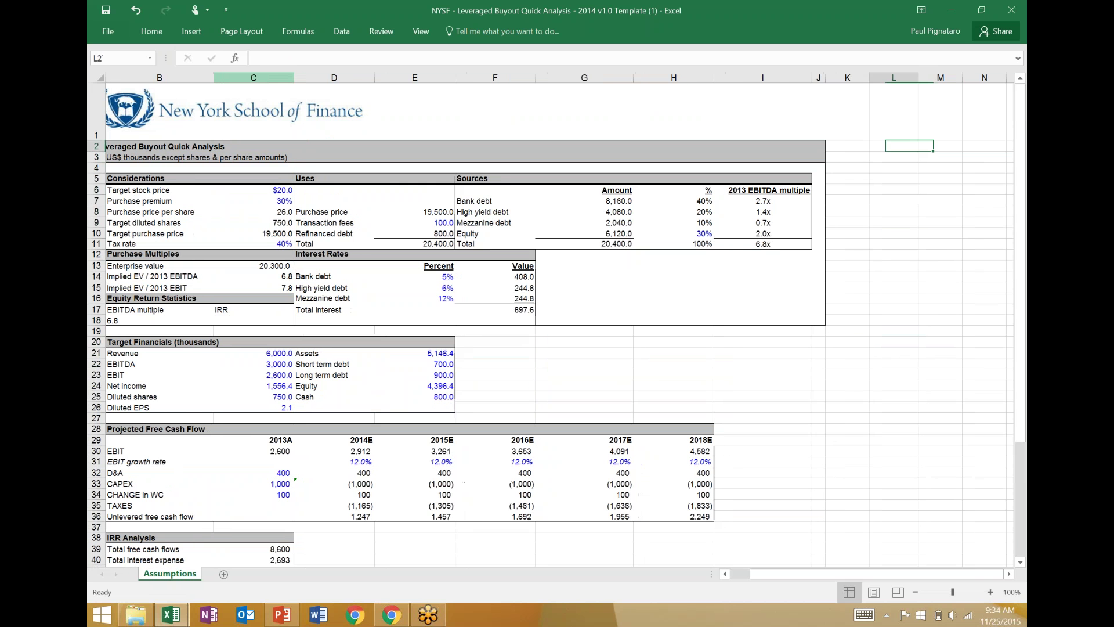
pyautogui.write('K')
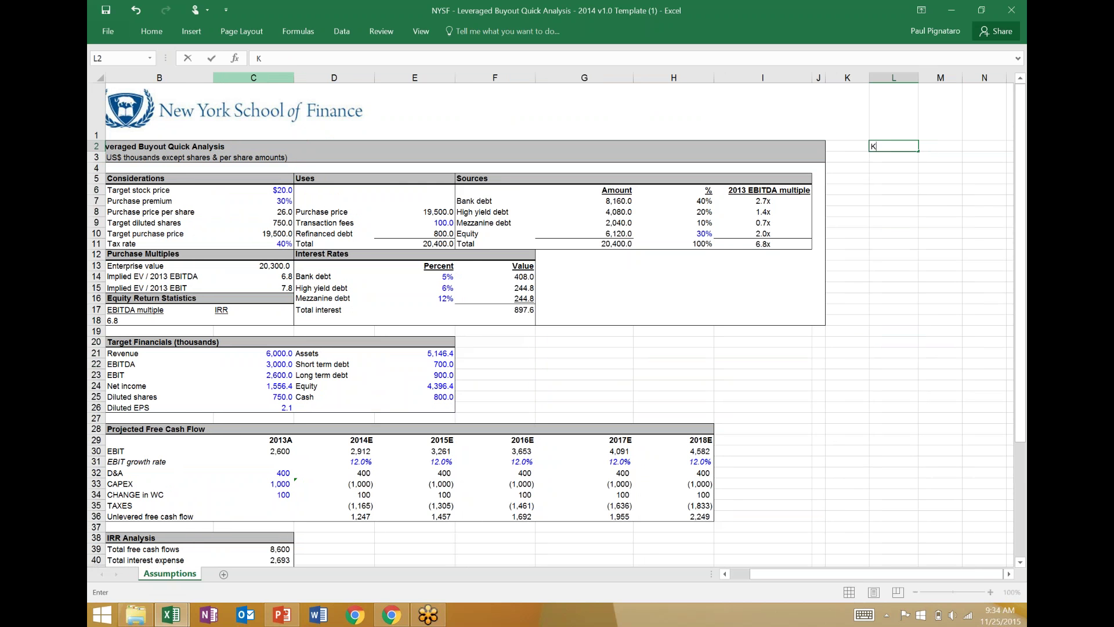
pyautogui.write('ey Variables')
pyautogui.press('Return')
pyautogui.click(893, 146)
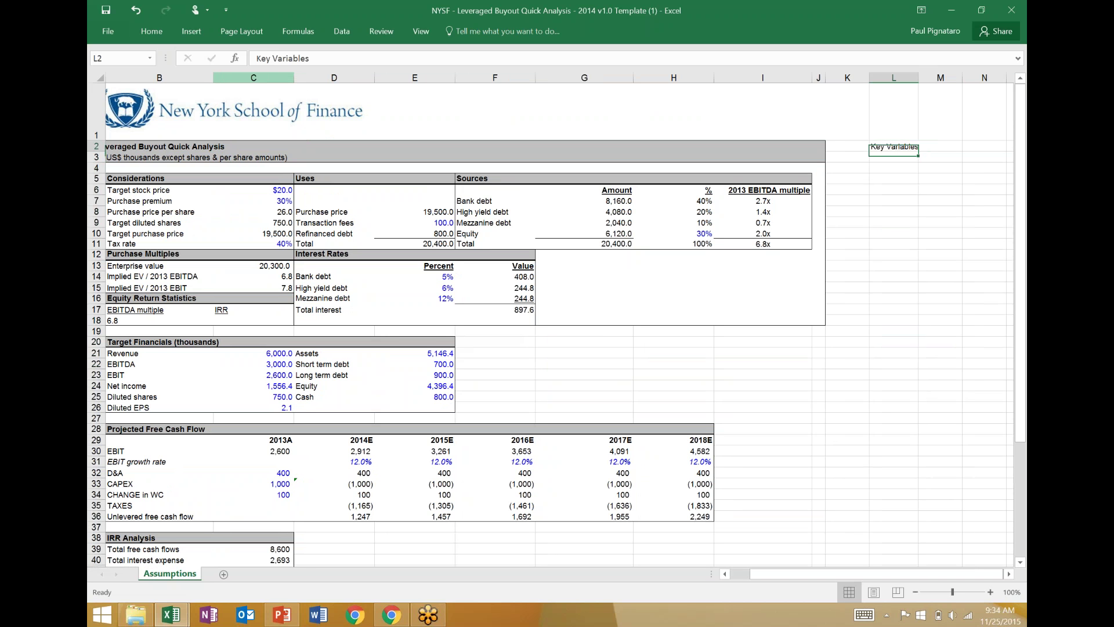
pyautogui.hotkey('ctrl', 'b')
# - Enter the list number 1 in L3 under Key Variables and narrow column L to fit it
pyautogui.press('Down')
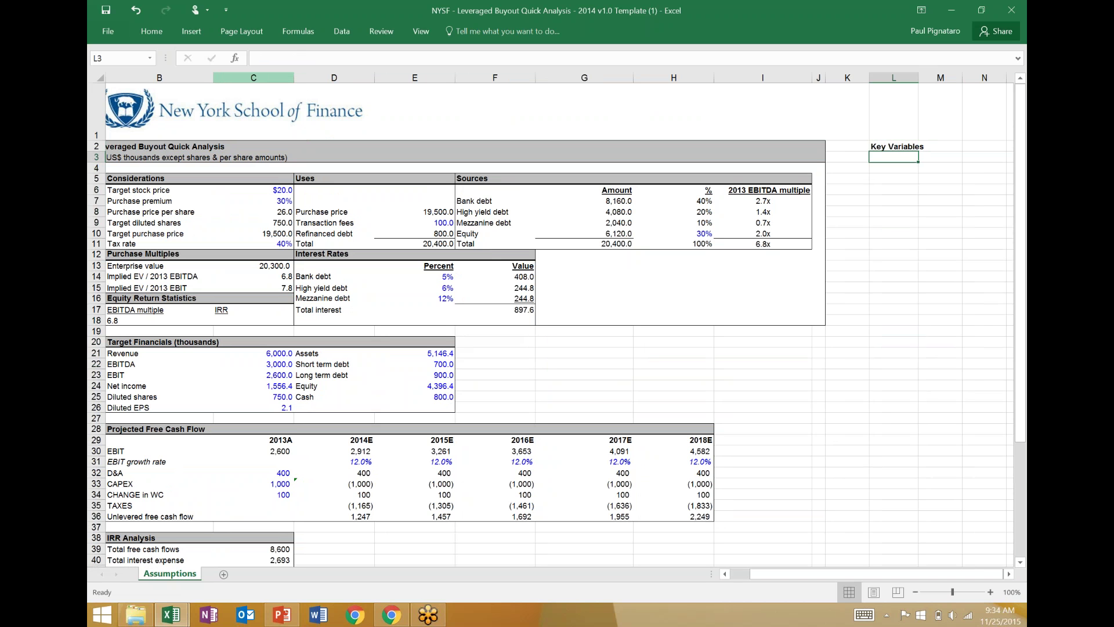
pyautogui.write('1')
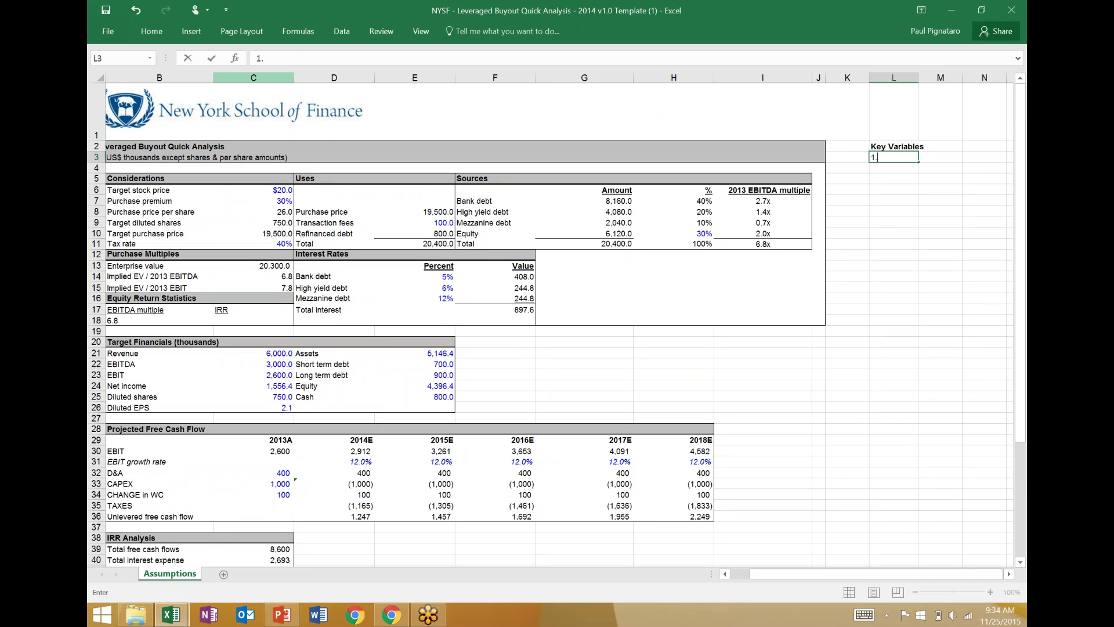
pyautogui.hotkey('ctrl', 'Return')
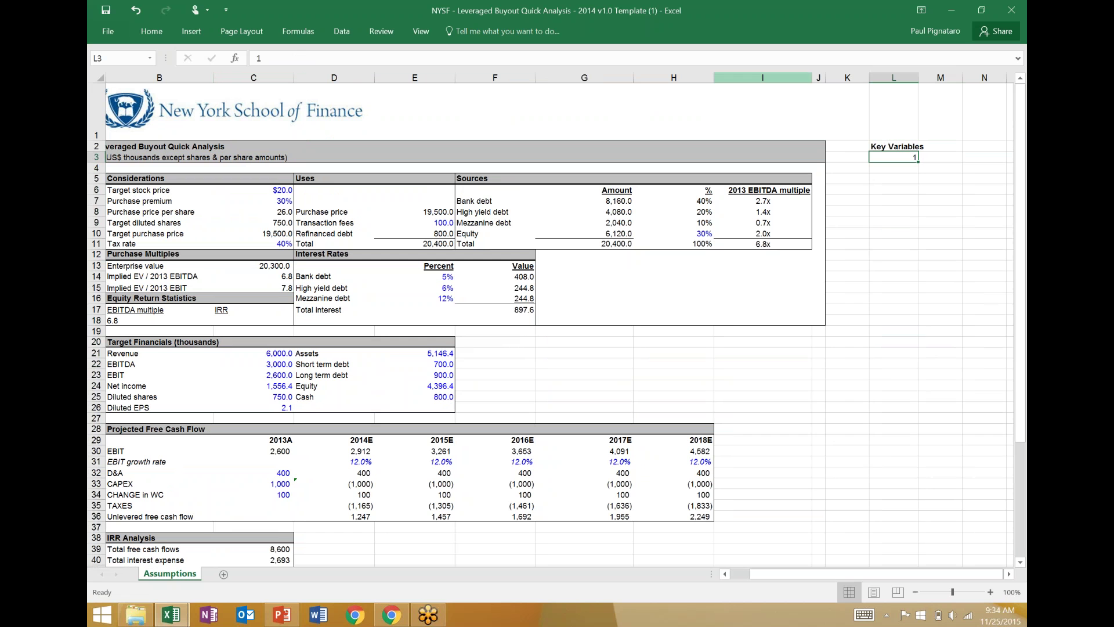
pyautogui.moveTo(918, 76); pyautogui.dragTo(881, 75)
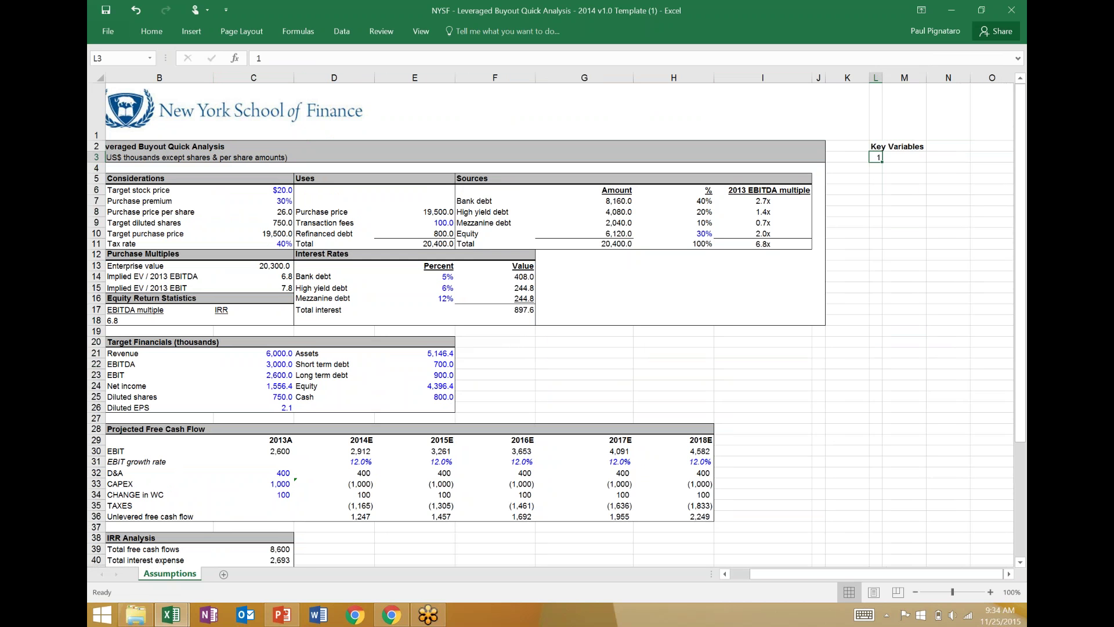
pyautogui.press('Right')
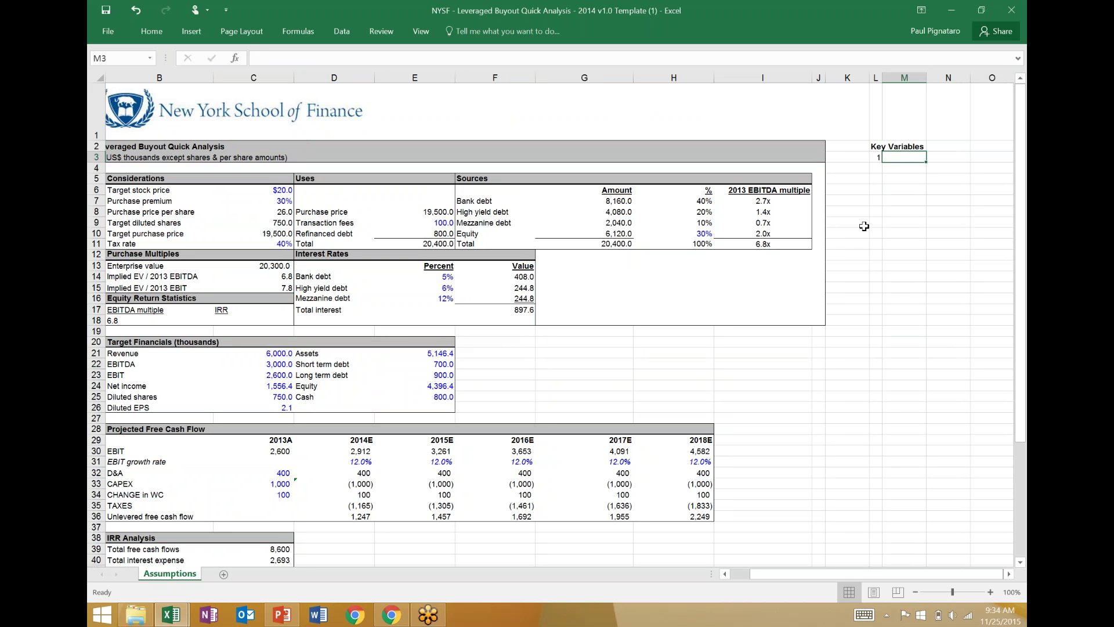
# - Enter the label "Debt" in M4 of the Key Variables list and make it bold
pyautogui.press('Down')
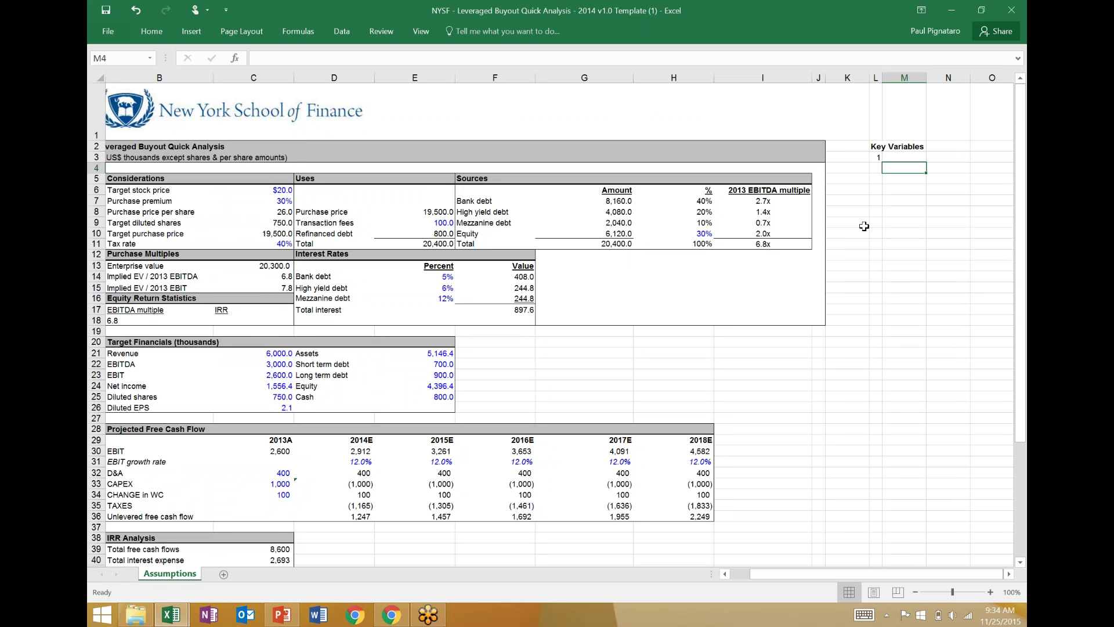
pyautogui.write('Debt')
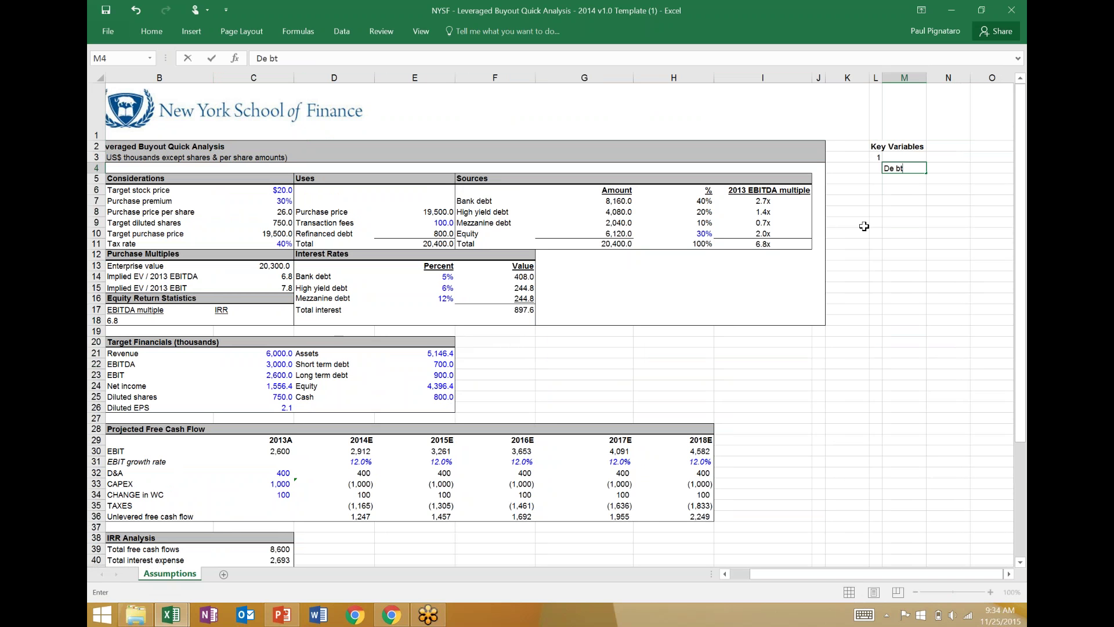
pyautogui.hotkey('ctrl', 'Return')
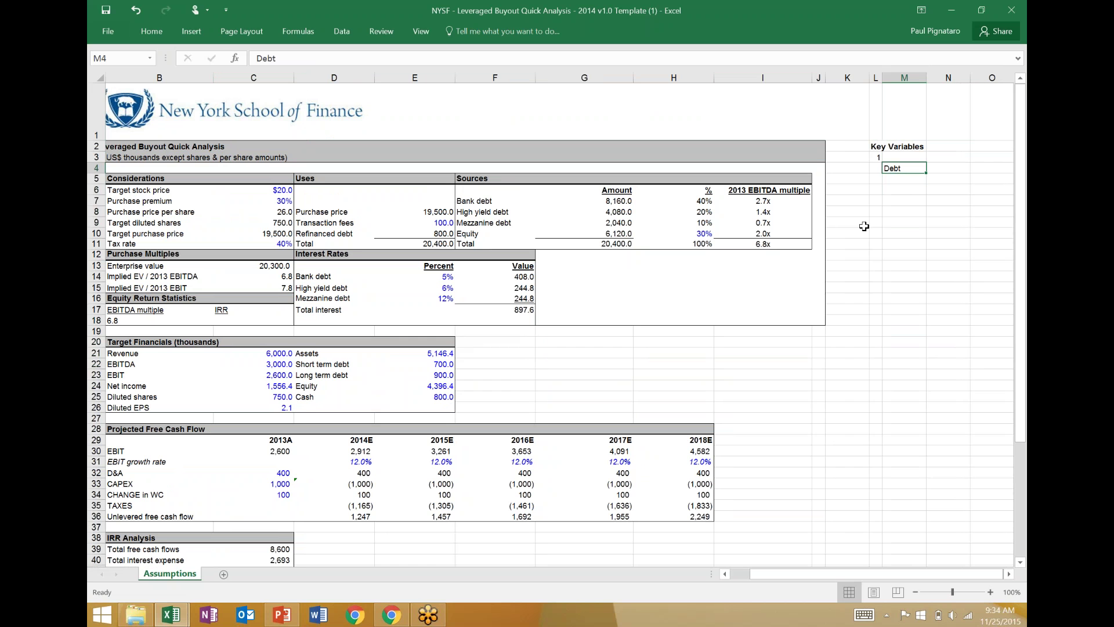
pyautogui.hotkey('ctrl', 'b')
pyautogui.press('Left')
pyautogui.press('Right')
pyautogui.press('Up')
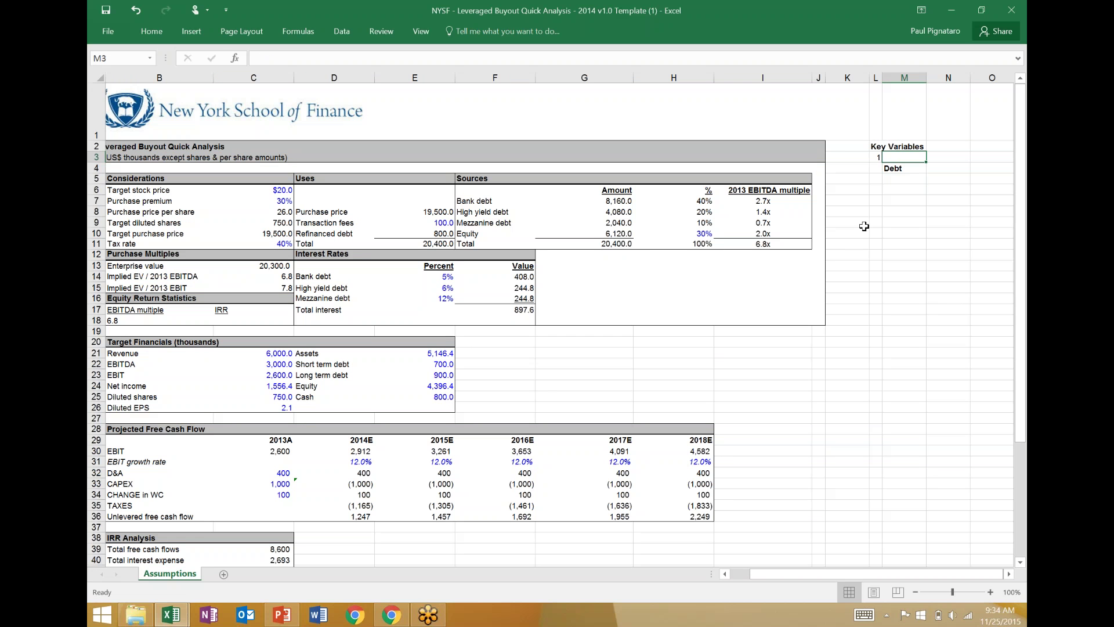
pyautogui.press('Down')
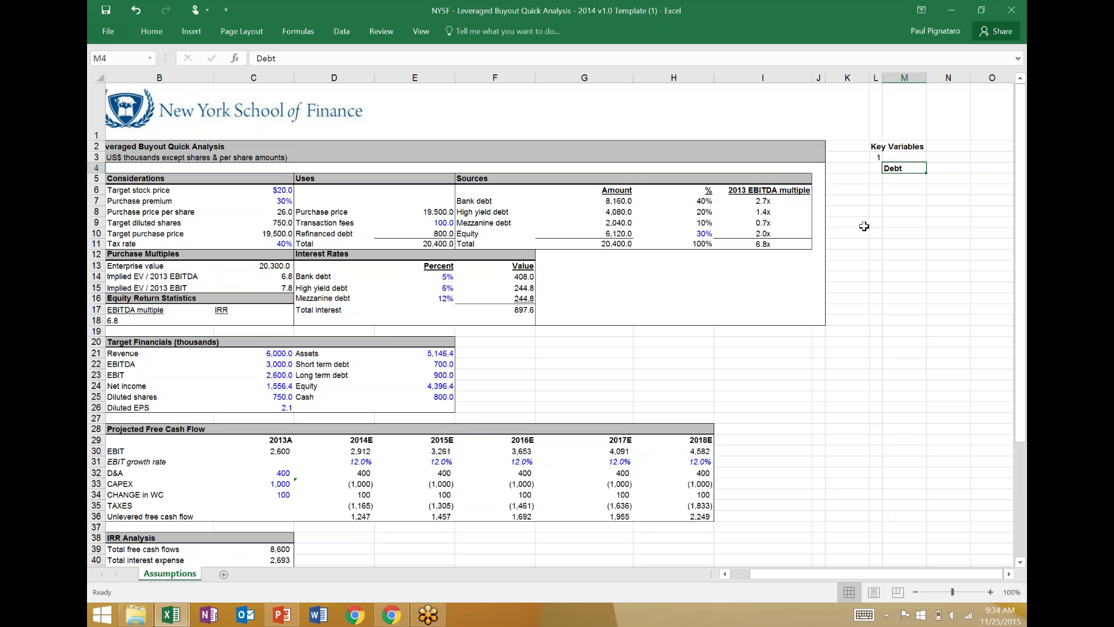
pyautogui.press('Up')
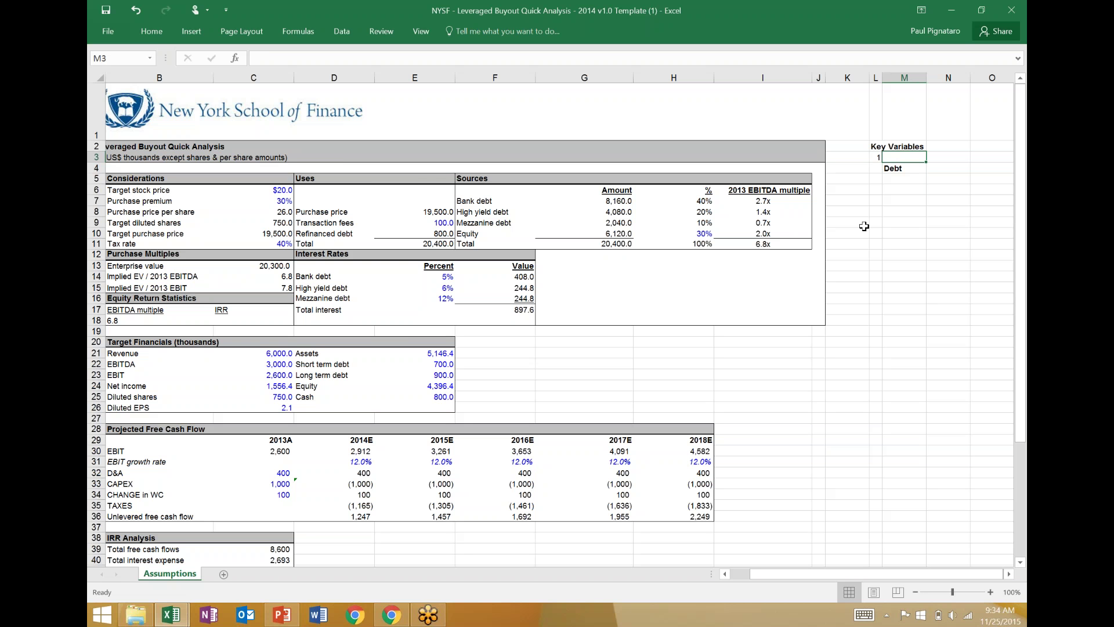
pyautogui.press('XF86AudioLowerVolume')
pyautogui.press('XF86AudioRaiseVolume')
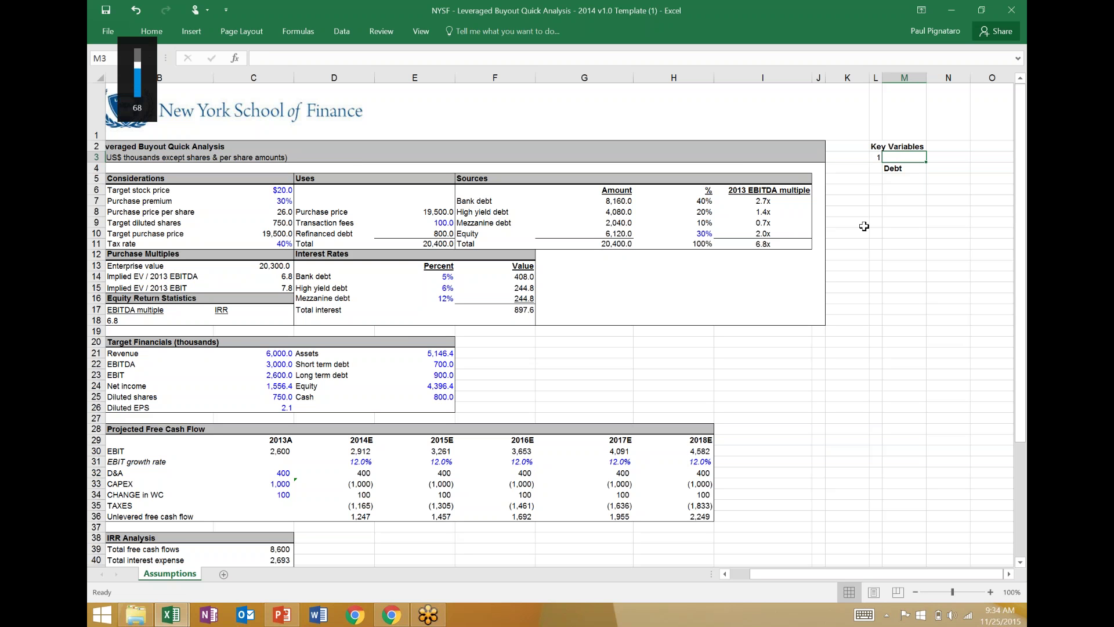
# - Extend the label in M4 of the Key Variables list to read "Debt / Equity"
pyautogui.press('Down')
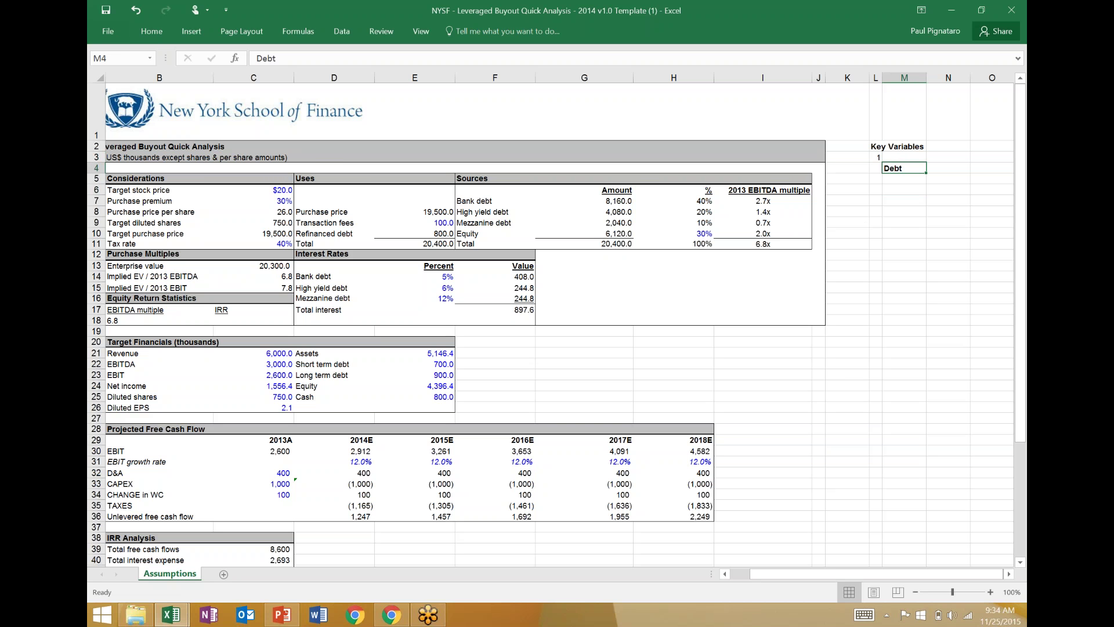
pyautogui.press('F2')
pyautogui.write('/ E')
pyautogui.write('quity')
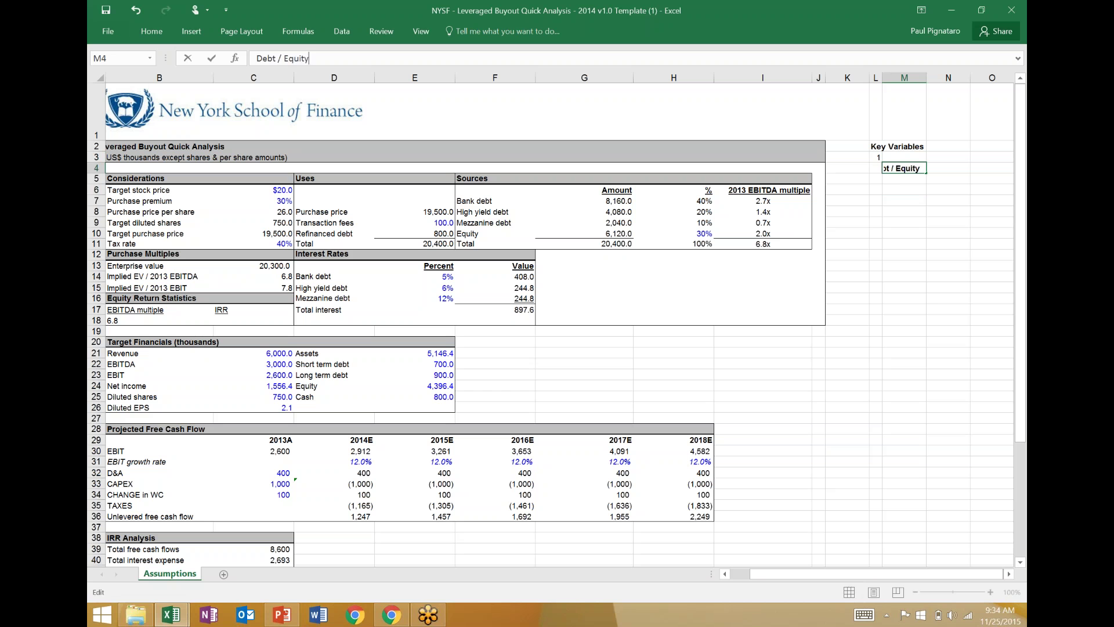
pyautogui.press('Return')
pyautogui.press('Up')
pyautogui.press('Left')
pyautogui.press('Right')
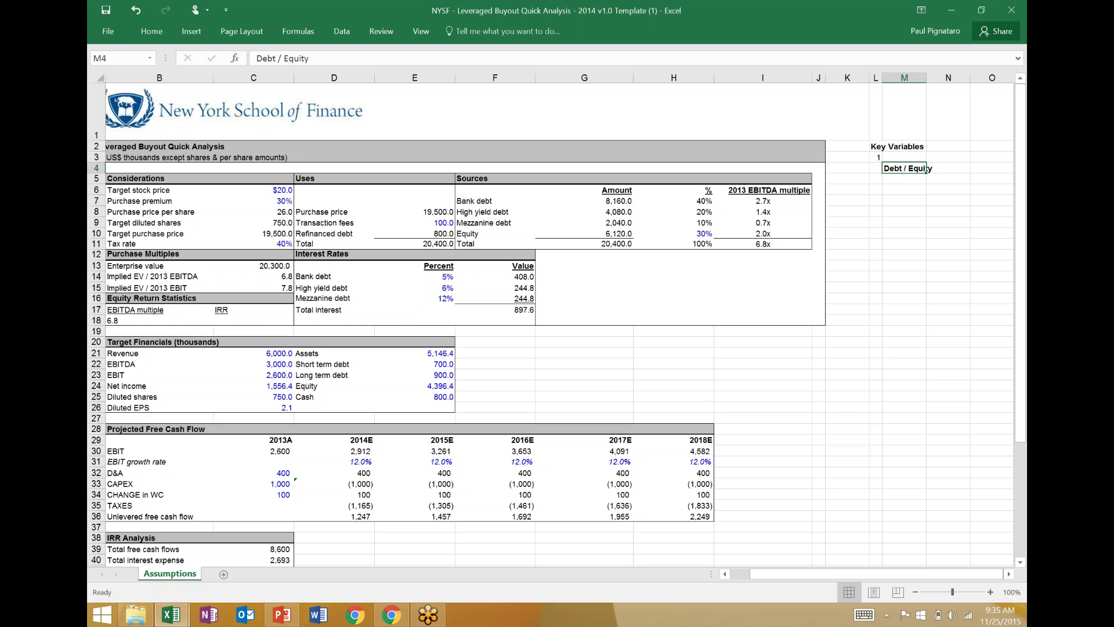
# - Try to enter the list number 2 in L4 beside the Debt / Equity label
pyautogui.press('Left')
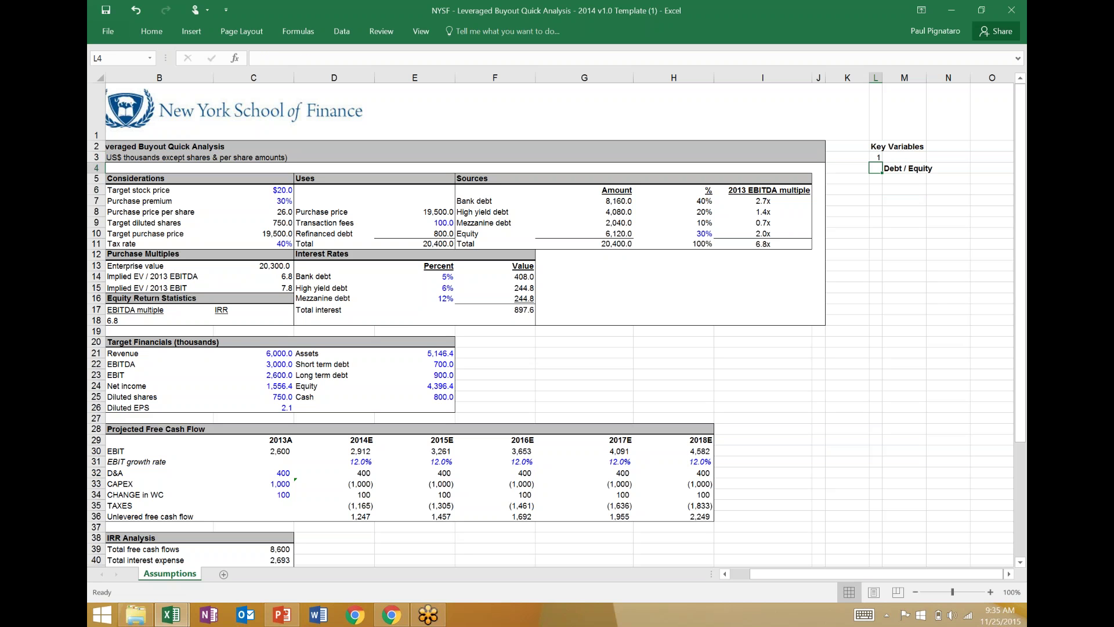
pyautogui.write('2%')
pyautogui.press('Return')
pyautogui.press('Up')
pyautogui.write('2%')
pyautogui.press('BackSpace')
pyautogui.write('.')
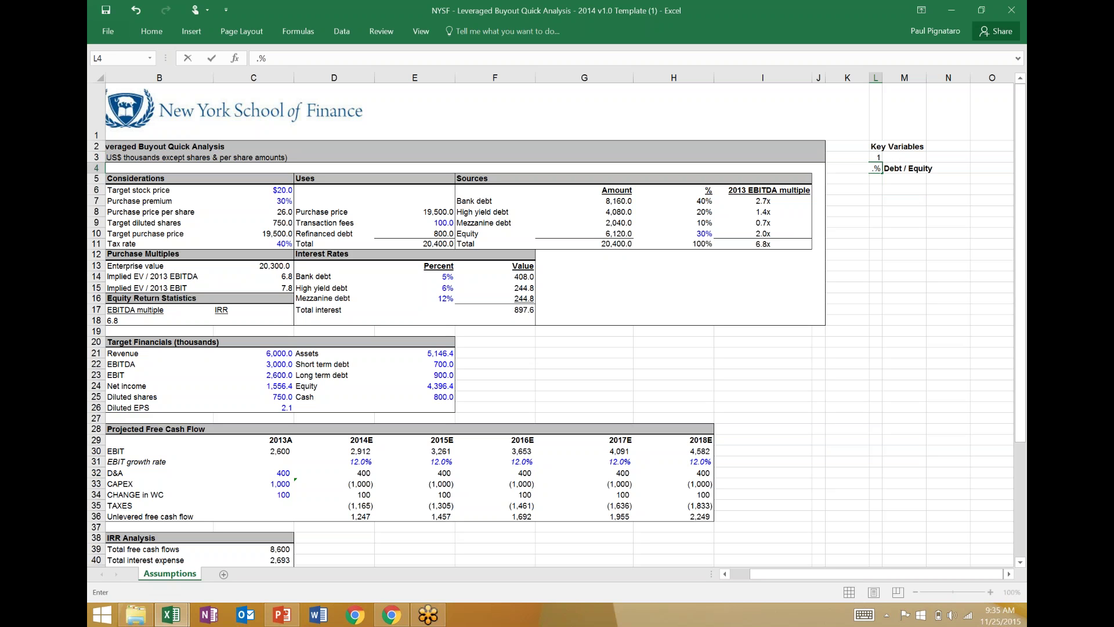
pyautogui.write('2')
pyautogui.press('Right')
pyautogui.press('Left')
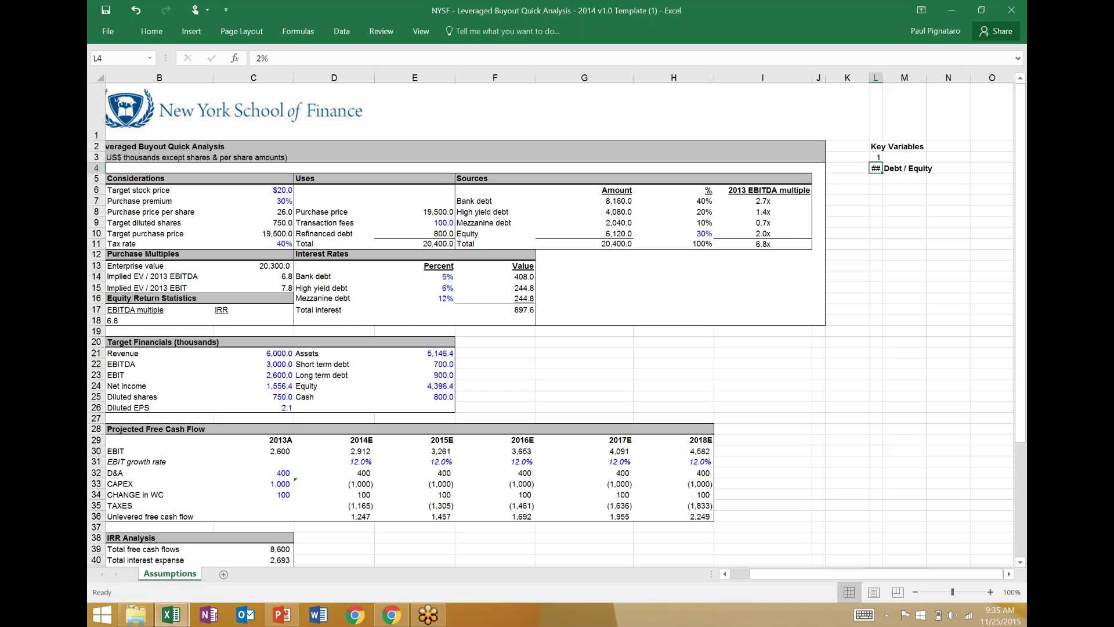
pyautogui.click(288, 59)
pyautogui.press('Return')
# - Fill L3 down into L4 to carry over its number format, and change the list number in L4 to 2
pyautogui.press('Up')
pyautogui.press('Up')
pyautogui.hotkey('shift', 'Down')
pyautogui.hotkey('ctrl', 'd')
pyautogui.press('Down')
pyautogui.click(273, 53)
pyautogui.press('BackSpace')
pyautogui.write('2')
pyautogui.press('Return')
pyautogui.press('Right')
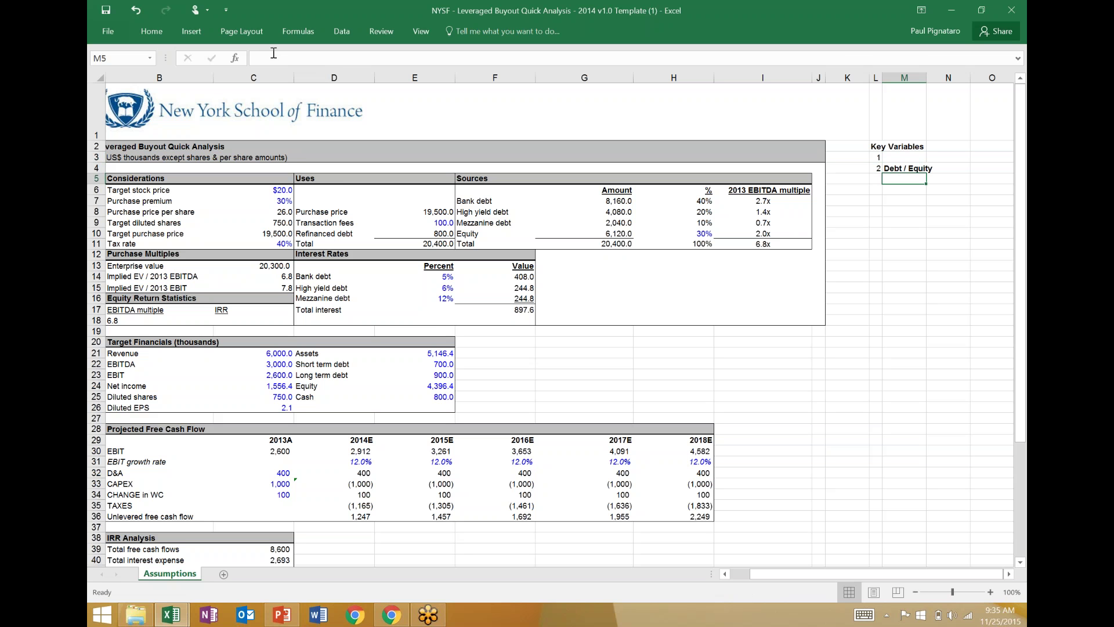
pyautogui.press('Left')
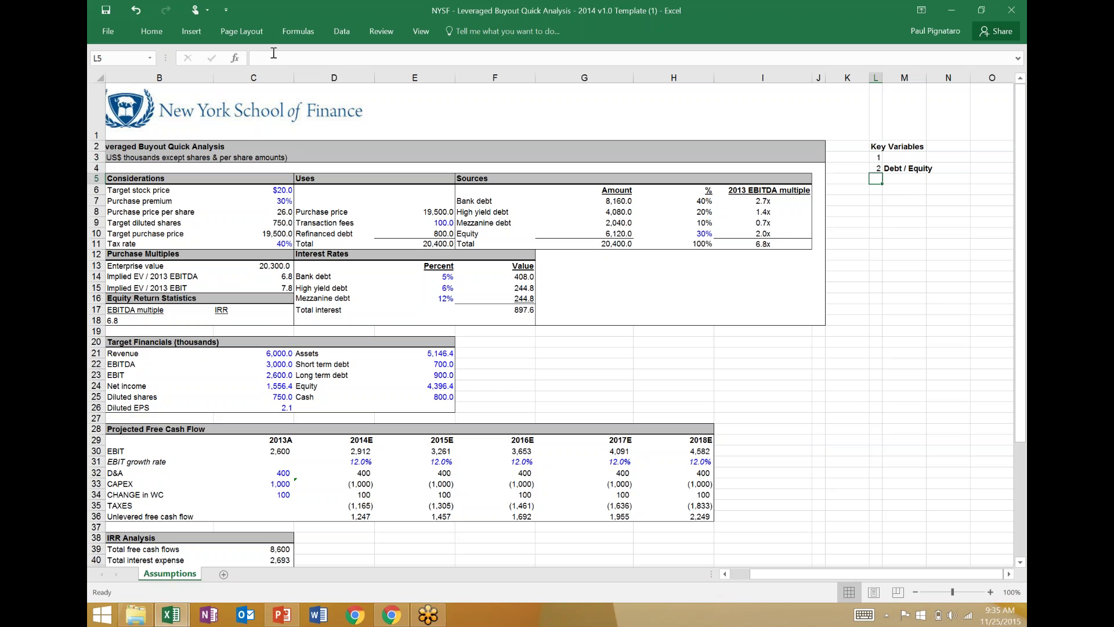
# - Enter the bold label "EBITDA Growth" in cell M5, beneath Debt / Equity in the Key Variables list
pyautogui.press('Right')
pyautogui.write('EB')
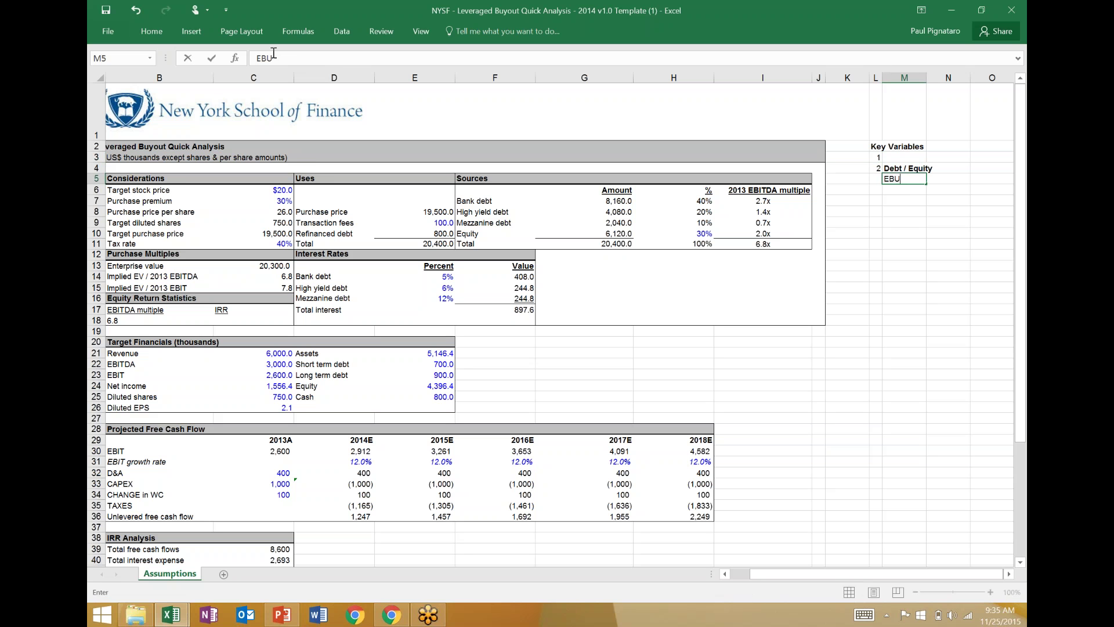
pyautogui.press('Up')
pyautogui.write('IT')
pyautogui.press('Escape')
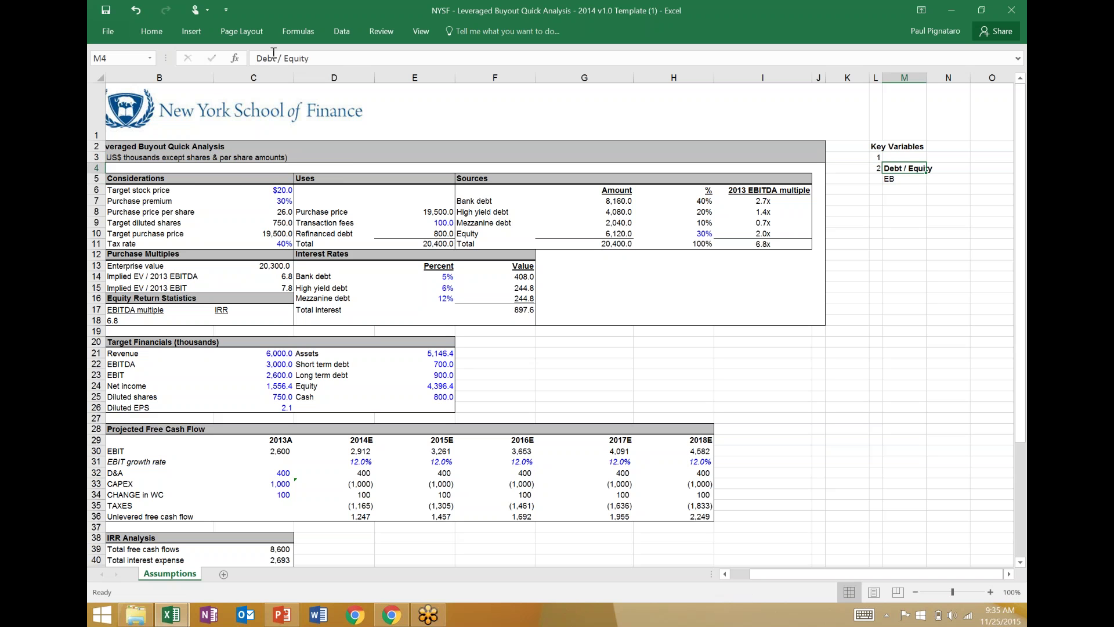
pyautogui.press('Down')
pyautogui.press('BackSpace')
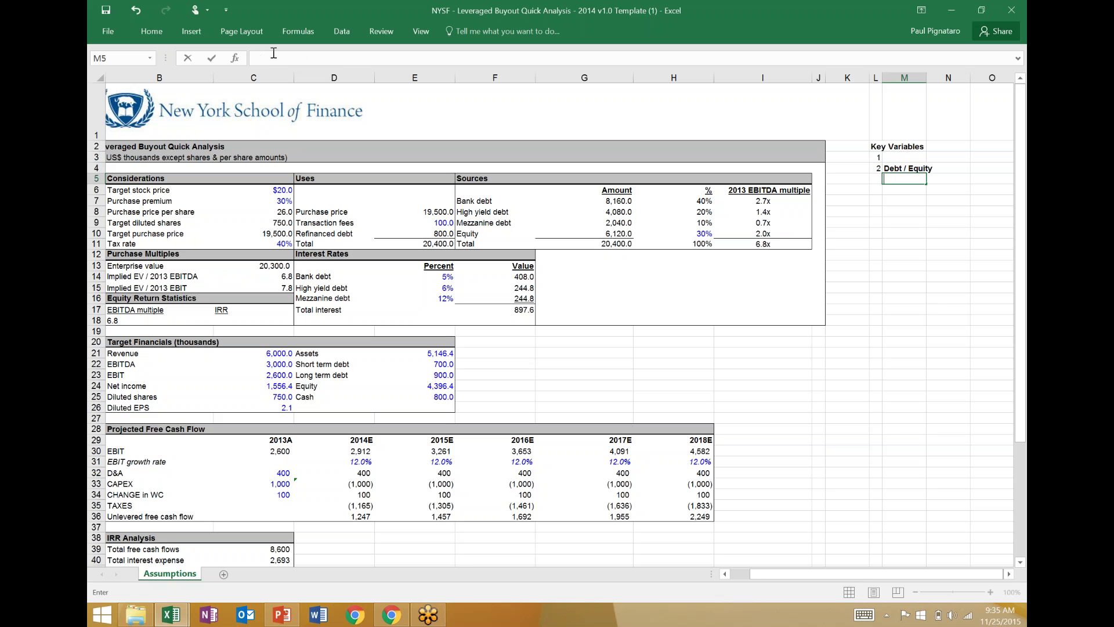
pyautogui.write('EBITDA Growth')
pyautogui.press('Return')
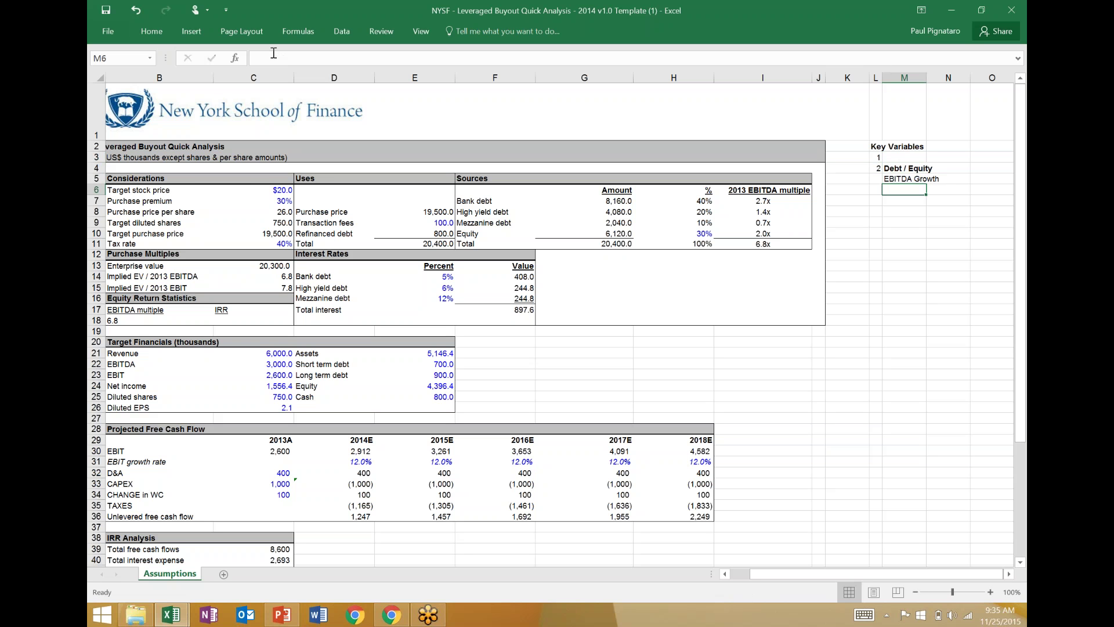
pyautogui.press('Up')
pyautogui.hotkey('ctrl', 'b')
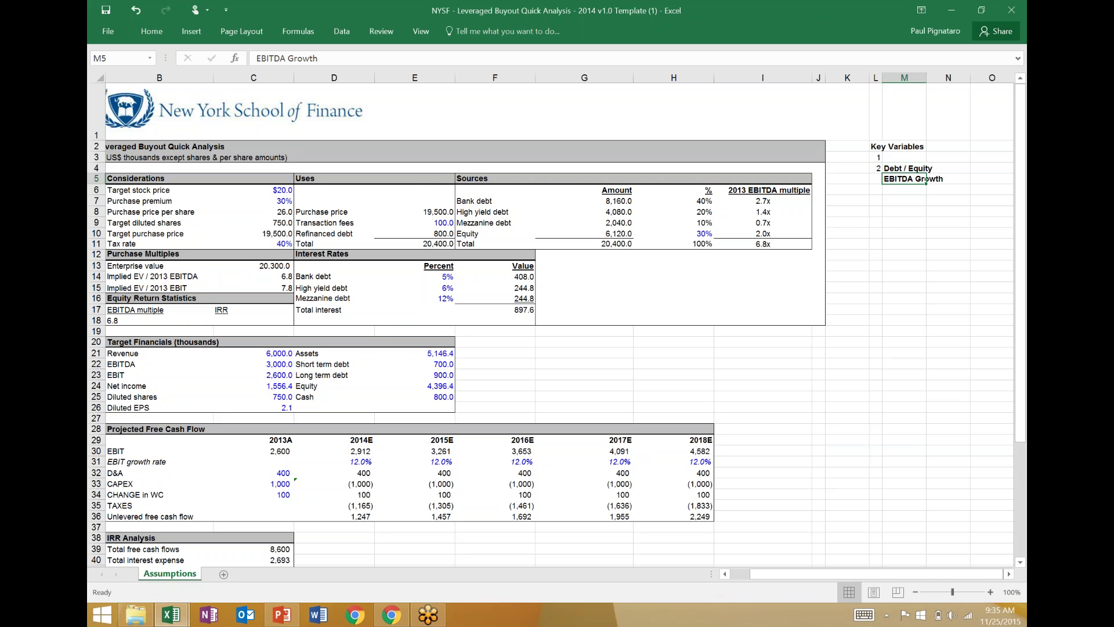
# - Enter "Purchase Price" in bold in cell M3 as key variable 1
pyautogui.click(904, 157)
pyautogui.write('Purch')
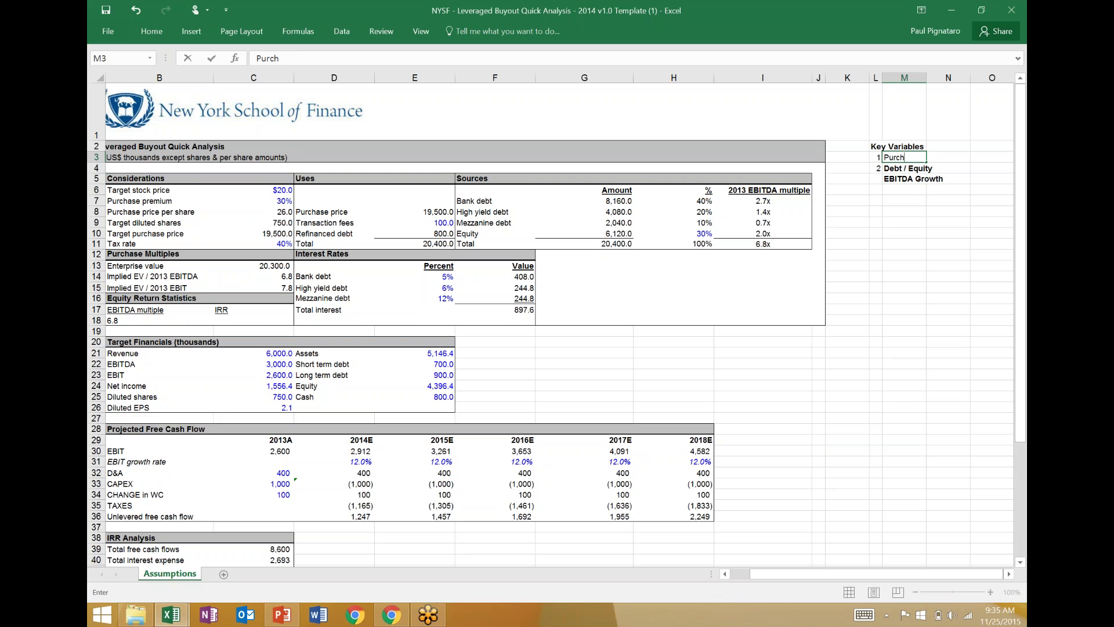
pyautogui.write('ase Price')
pyautogui.press('Return')
pyautogui.press('Up')
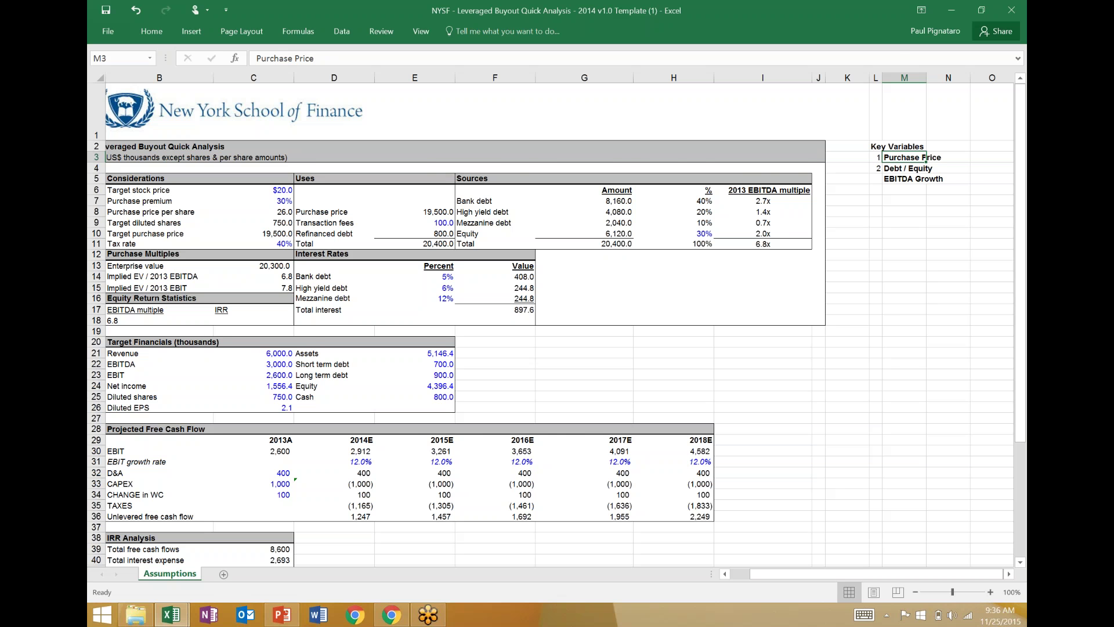
# - Switch to the PowerPoint presentation, review the Capital Structure and Purchase Price slides, and return to the Excel workbook
pyautogui.hotkey('alt', 'Tab')
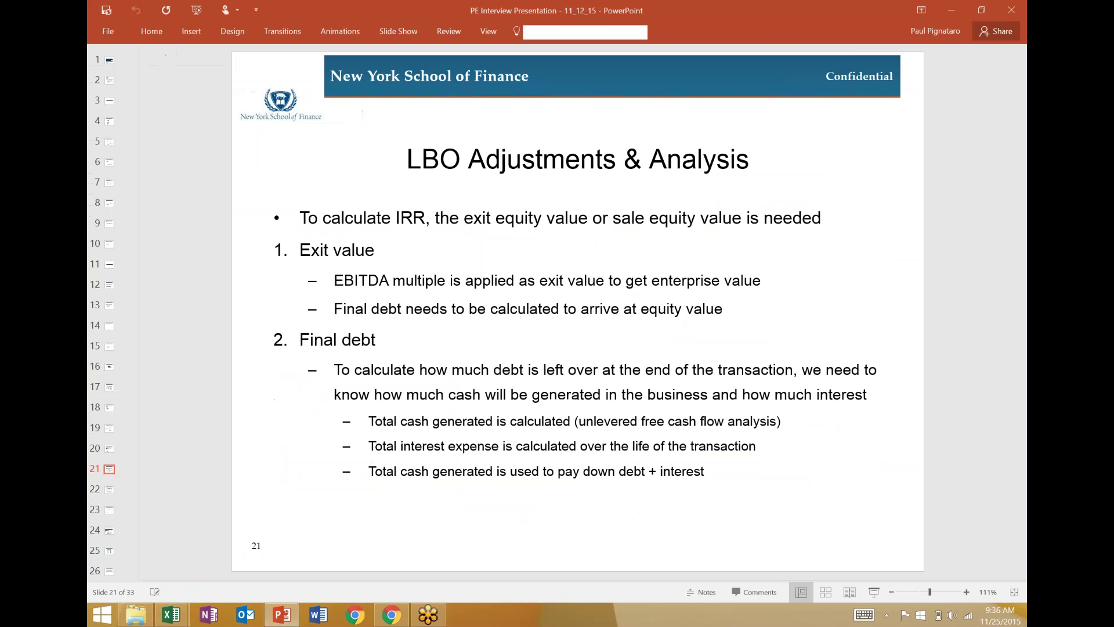
pyautogui.press('pageup')
pyautogui.press('pageup')
pyautogui.press('pageup')
pyautogui.press('pageup')
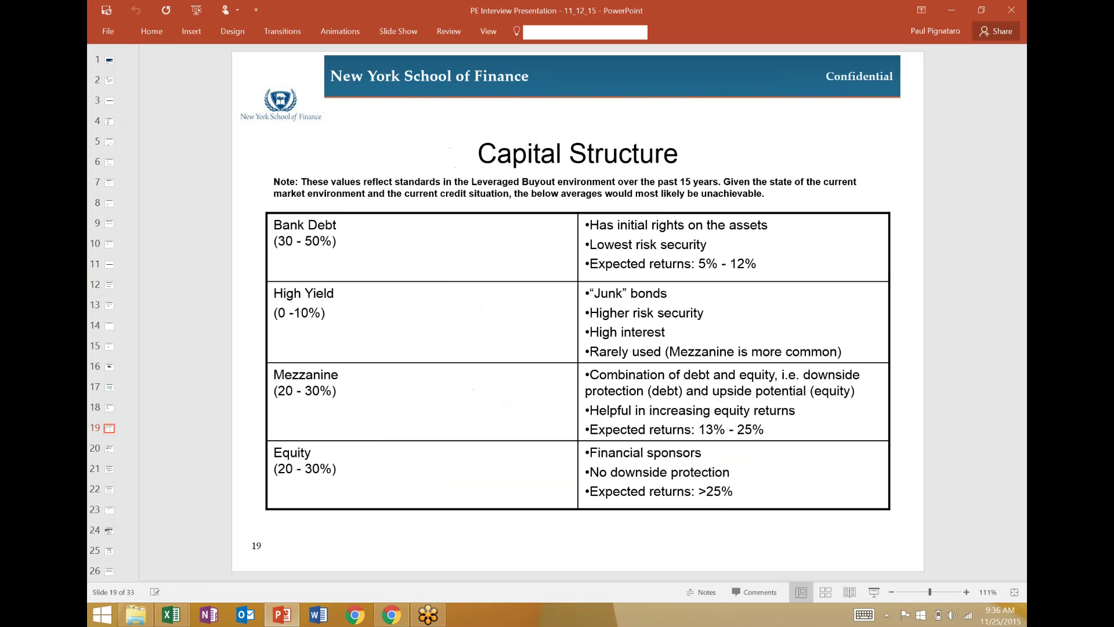
pyautogui.press('pagedown')
pyautogui.press('pagedown')
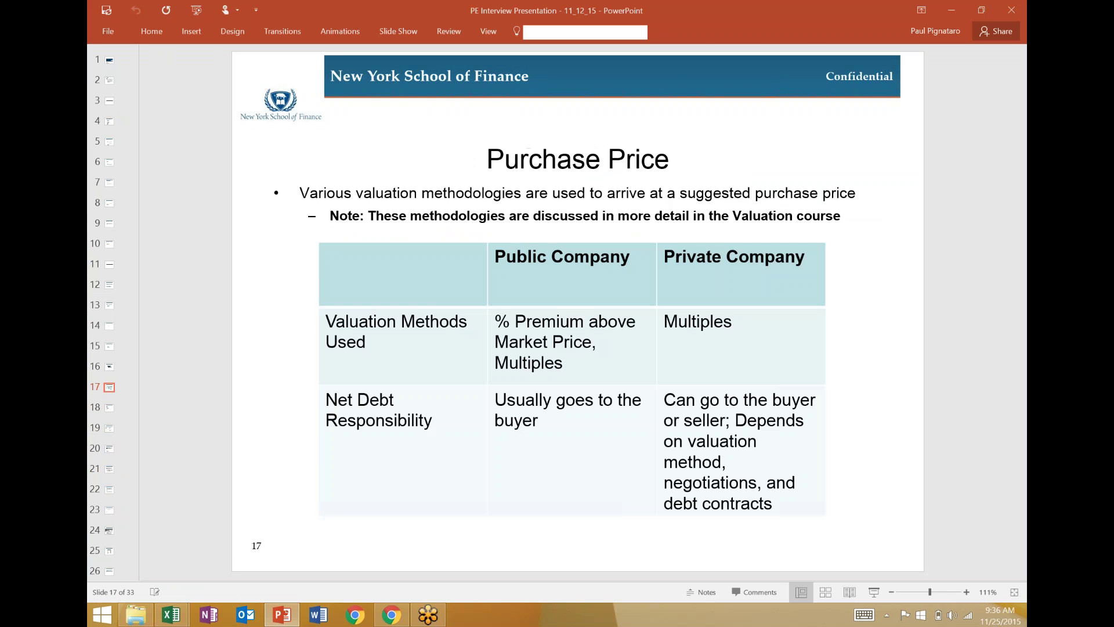
pyautogui.hotkey('alt', 'Tab')
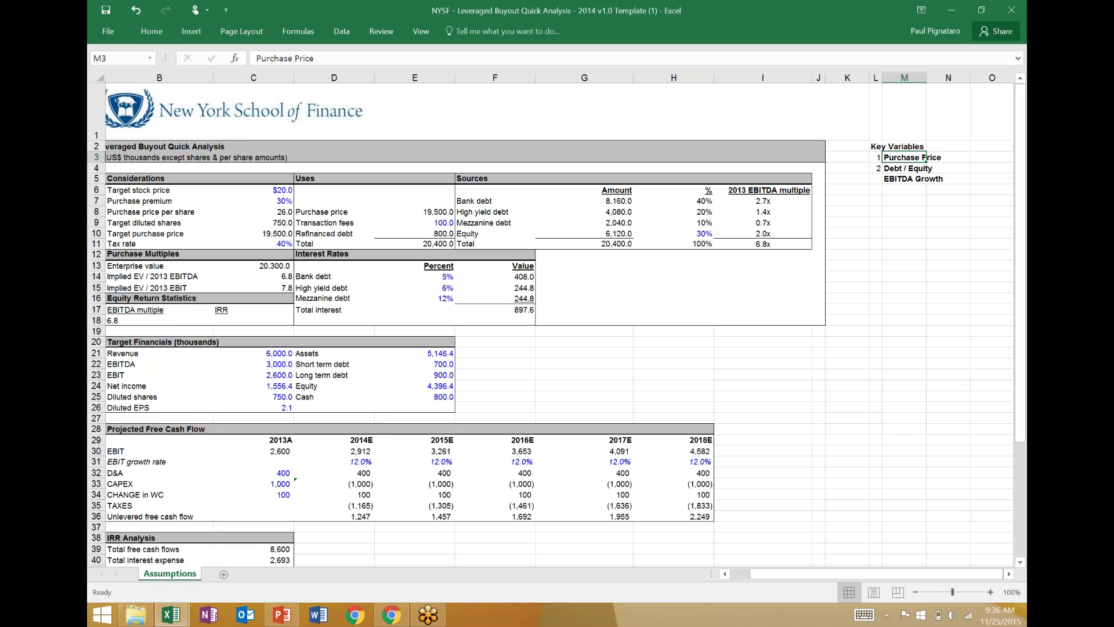
# - Move the EBITDA Growth label one row down, from M5 to M6
pyautogui.press('Down')
pyautogui.press('Down')
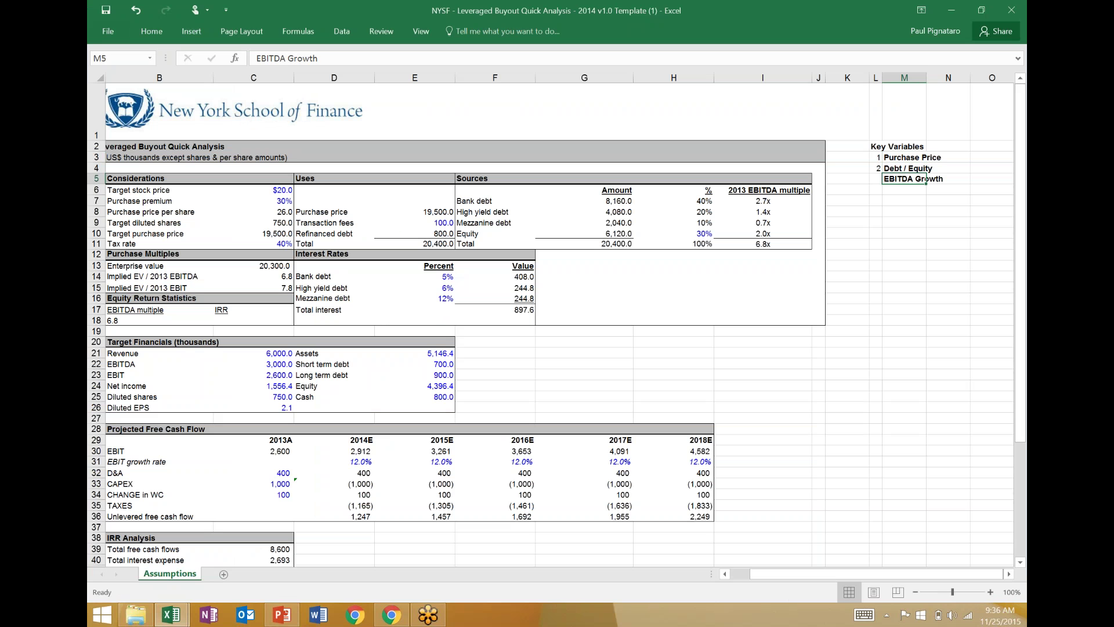
pyautogui.hotkey('ctrl', 'c')
pyautogui.press('Down')
pyautogui.press('Return')
pyautogui.press('Up')
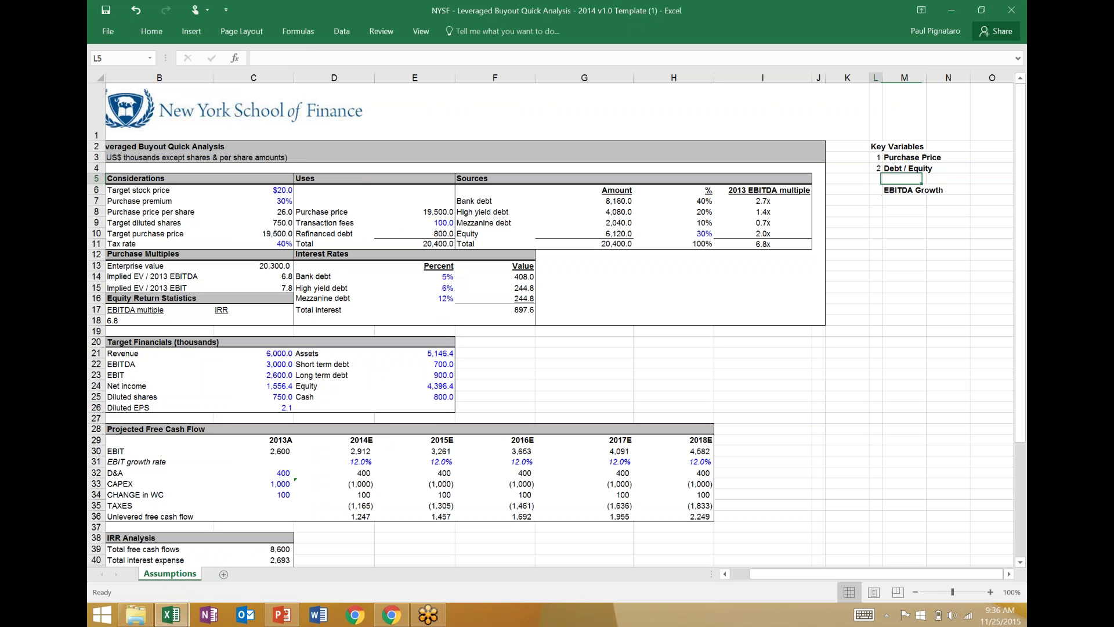
# - Add key variable 3 in row 5, with the number 3 in L5 and the bold label "Interest" in M5
pyautogui.press('Left')
pyautogui.press('Up')
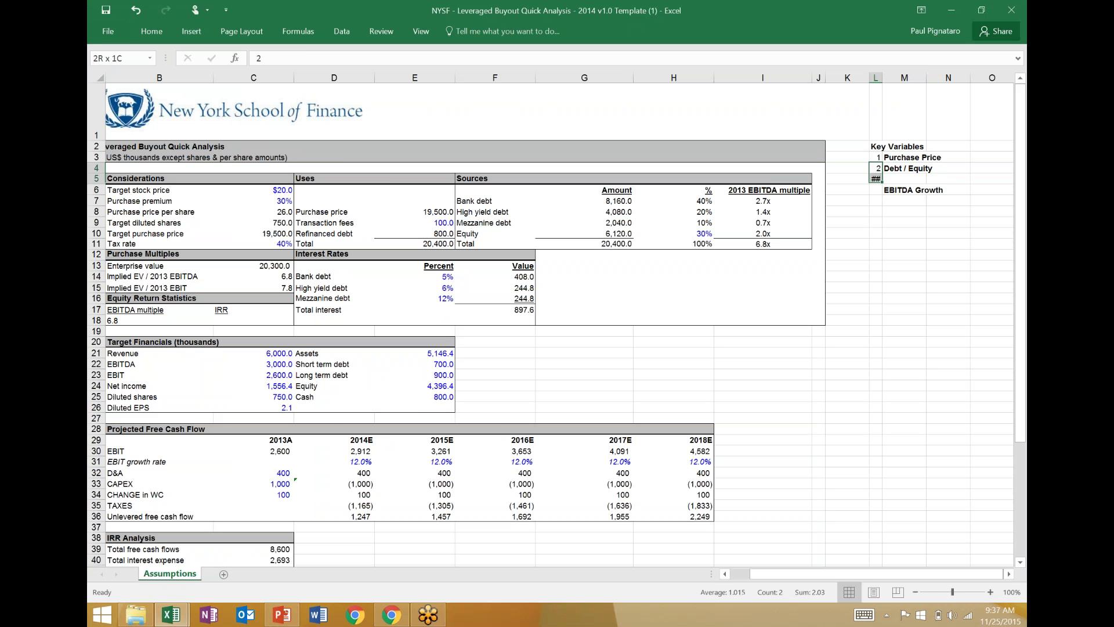
pyautogui.hotkey('shift', 'Down')
pyautogui.hotkey('ctrl', 'd')
pyautogui.press('Down')
pyautogui.press('Right')
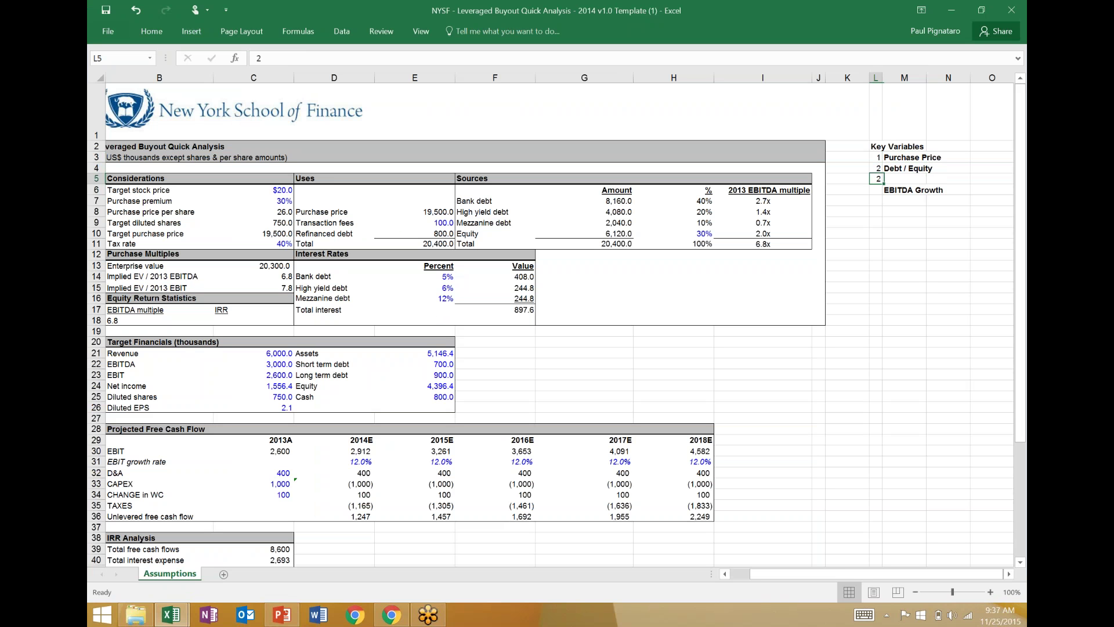
pyautogui.write('Interest')
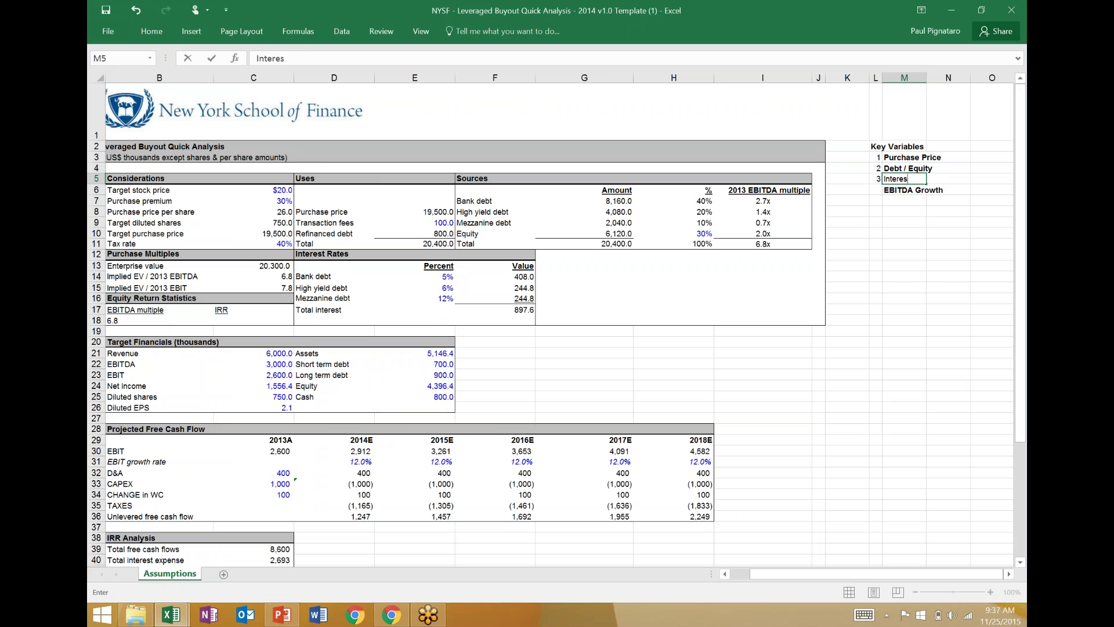
pyautogui.press('Return')
pyautogui.press('Up')
pyautogui.hotkey('ctrl', 'b')
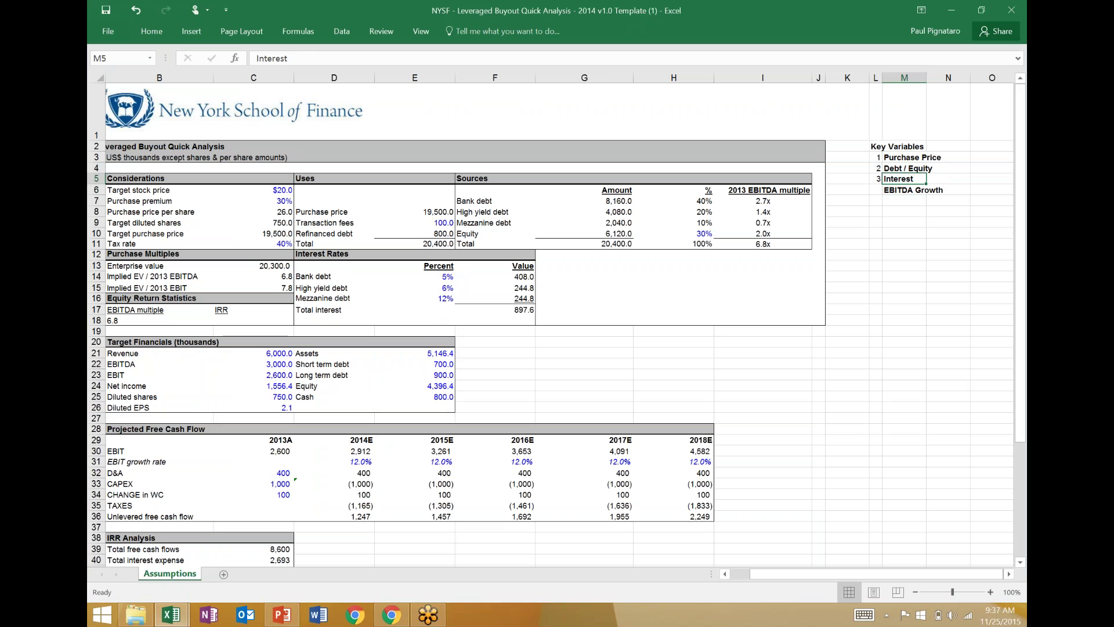
# - Move the EBITDA Growth label down to M7 and copy the number 3 down through L6:L11
pyautogui.press('Down')
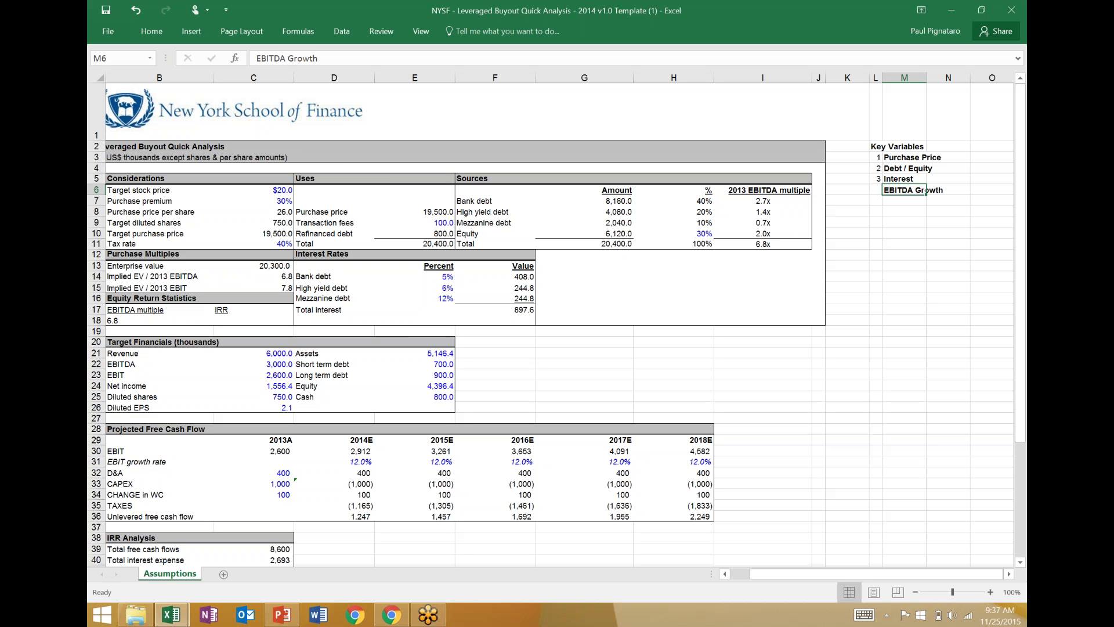
pyautogui.moveTo(918, 190); pyautogui.dragTo(882, 246)
pyautogui.press('Up')
pyautogui.press('Up')
pyautogui.click(875, 179)
pyautogui.click(876, 189)
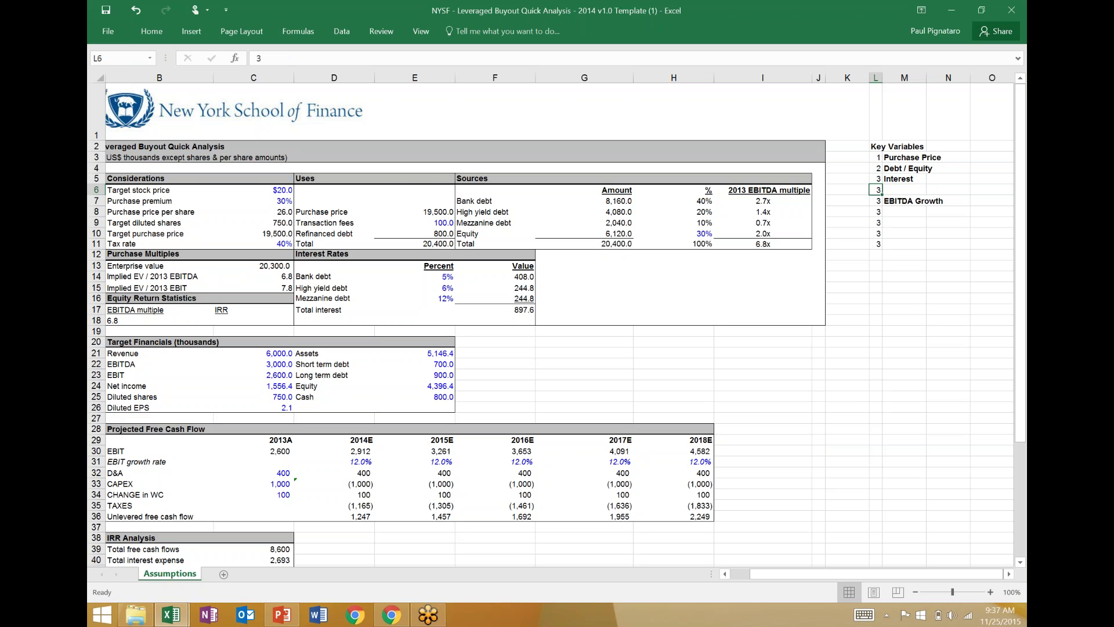
# - Number the cells L6 to L11 of the Key Variables list consecutively from 4 to 9
pyautogui.write('4')
pyautogui.press('Return')
pyautogui.write('5')
pyautogui.press('Return')
pyautogui.write('6')
pyautogui.press('Return')
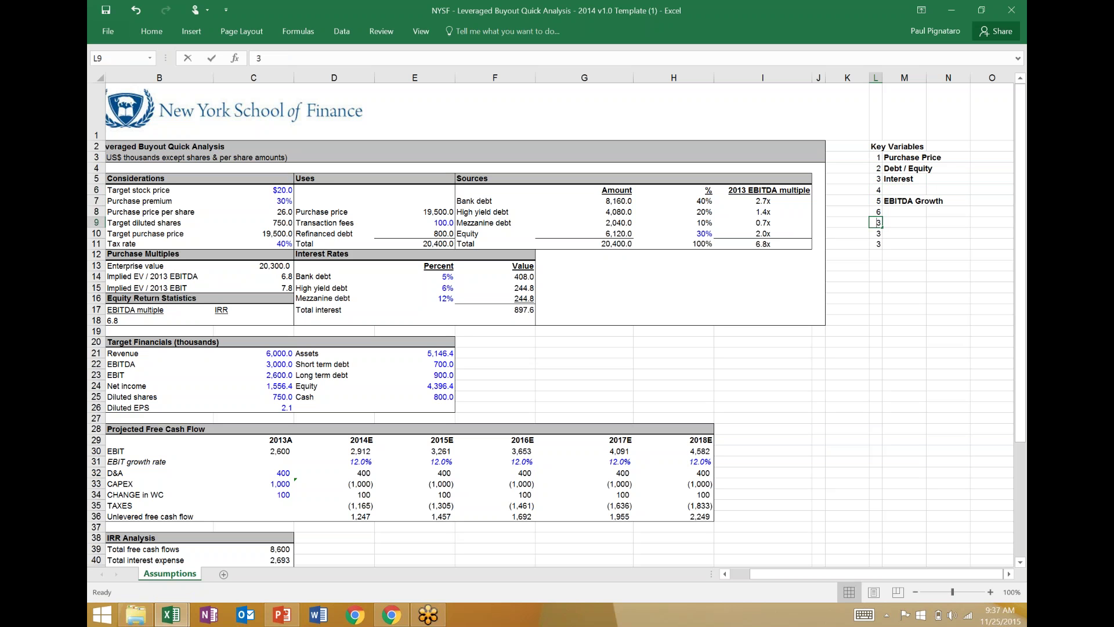
pyautogui.write('7')
pyautogui.press('Return')
pyautogui.write('8')
pyautogui.press('Return')
pyautogui.write('9')
pyautogui.press('Return')
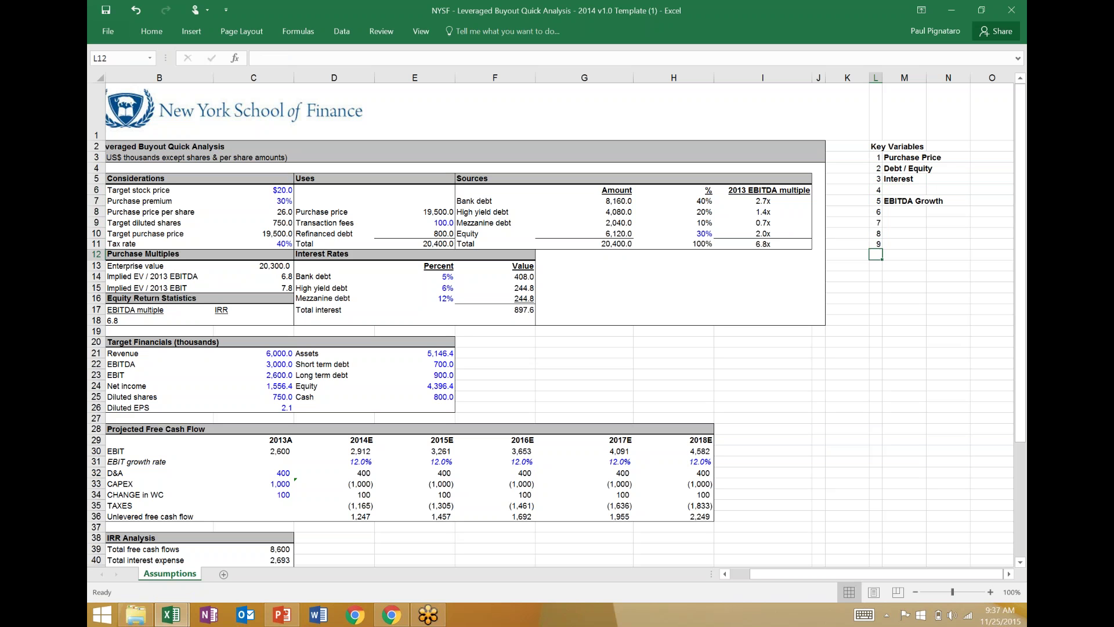
# - Enter the bold label "Fees" in cell M6 as key variable 4
pyautogui.press('Up')
pyautogui.press('Up')
pyautogui.press('Up')
pyautogui.press('Up')
pyautogui.press('Up')
pyautogui.press('Up')
pyautogui.press('Right')
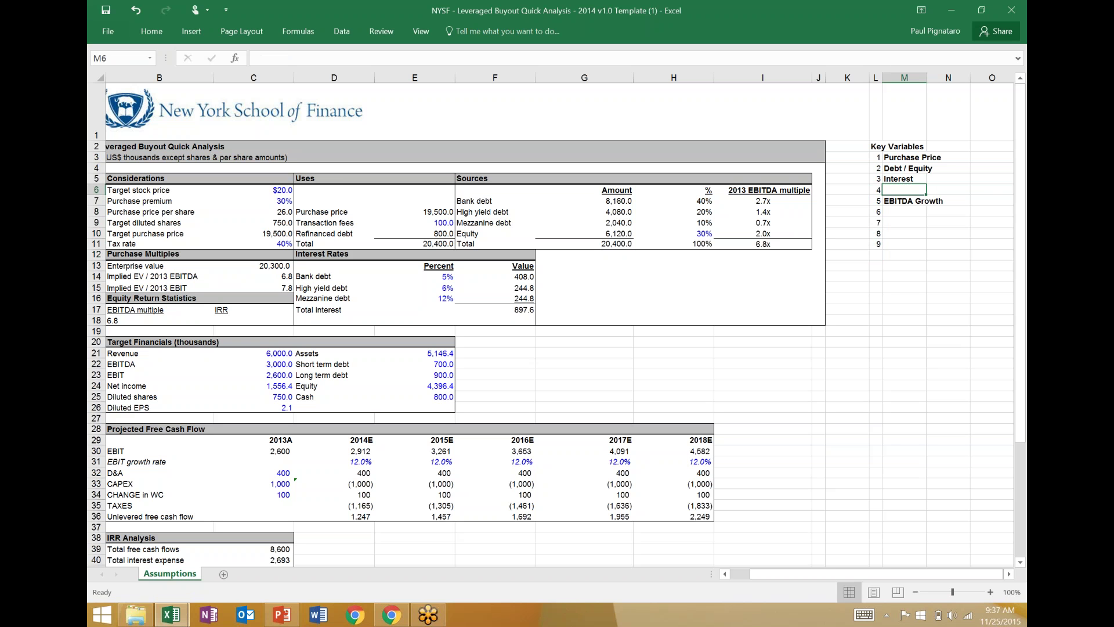
pyautogui.press('Left')
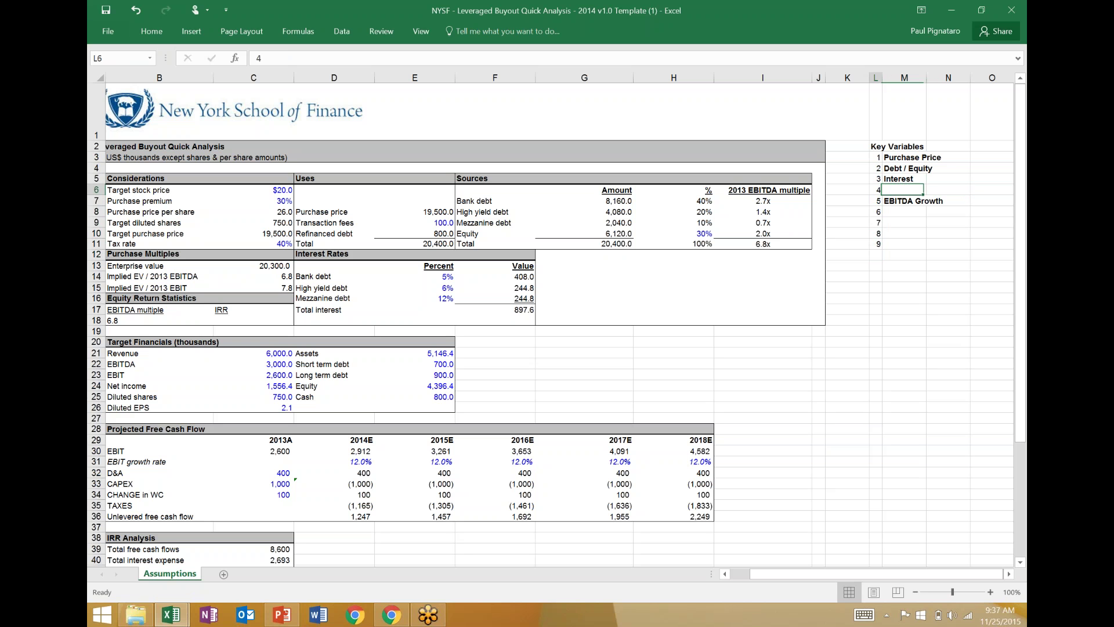
pyautogui.press('Right')
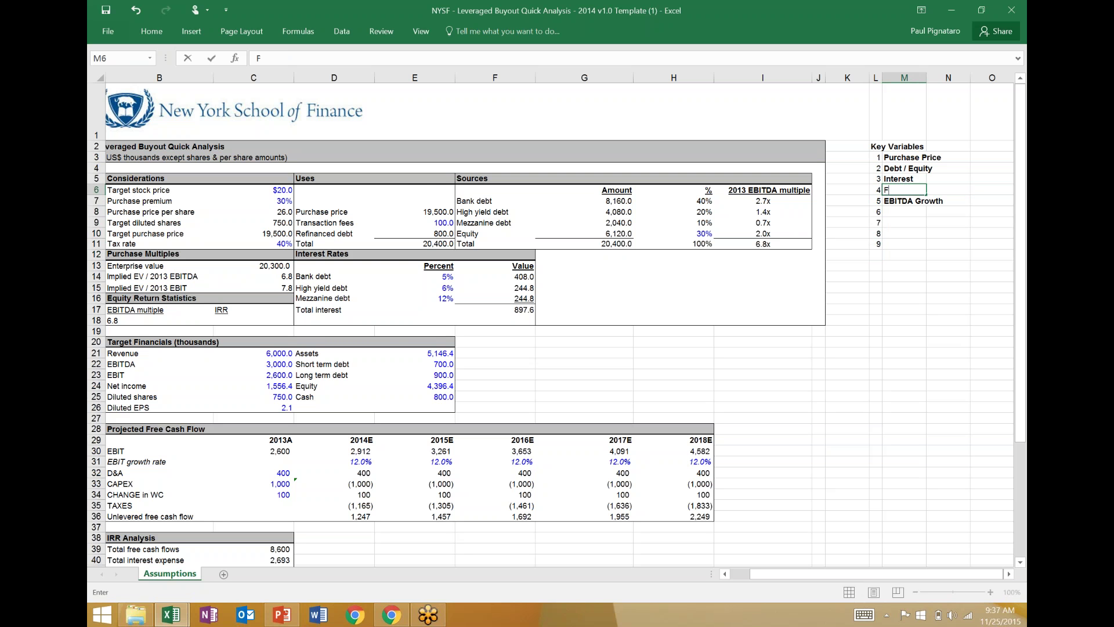
pyautogui.write('Fee')
pyautogui.press('Return')
pyautogui.press('Up')
pyautogui.write('Fees')
pyautogui.press('Return')
pyautogui.press('Up')
pyautogui.hotkey('ctrl', 'b')
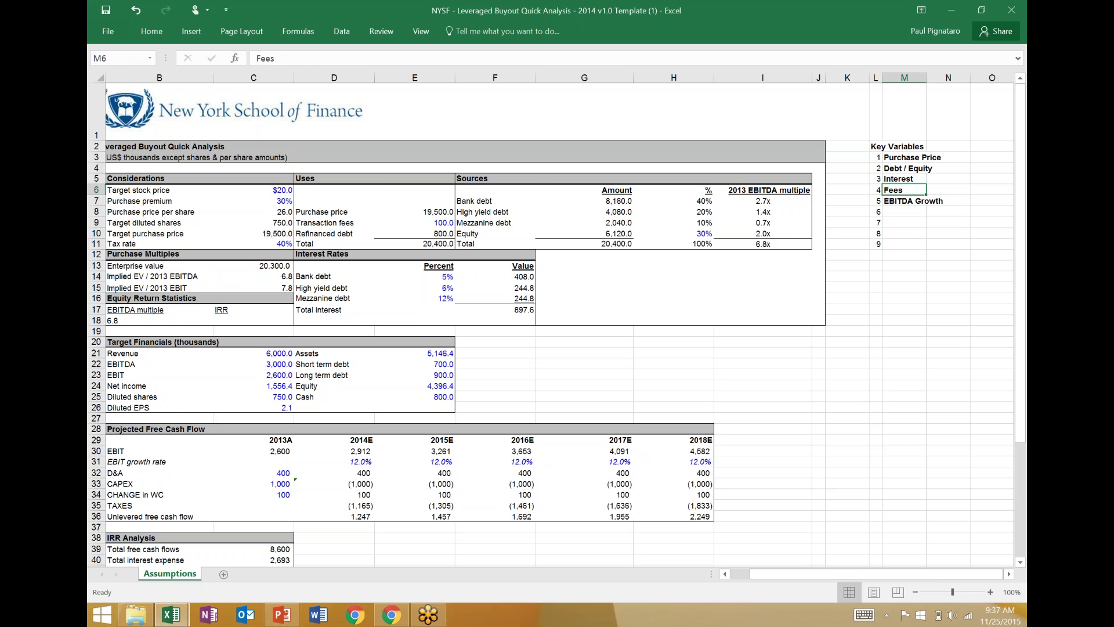
# - Examine the Purchase price, Transaction fees and Refinanced debt rows of the Uses table
pyautogui.press('Left')
pyautogui.press('Left')
pyautogui.press('Left')
pyautogui.press('Left')
pyautogui.press('Left')
pyautogui.press('Left')
pyautogui.press('Left')
pyautogui.press('Left')
pyautogui.press('Left')
pyautogui.press('Down')
pyautogui.press('Down')
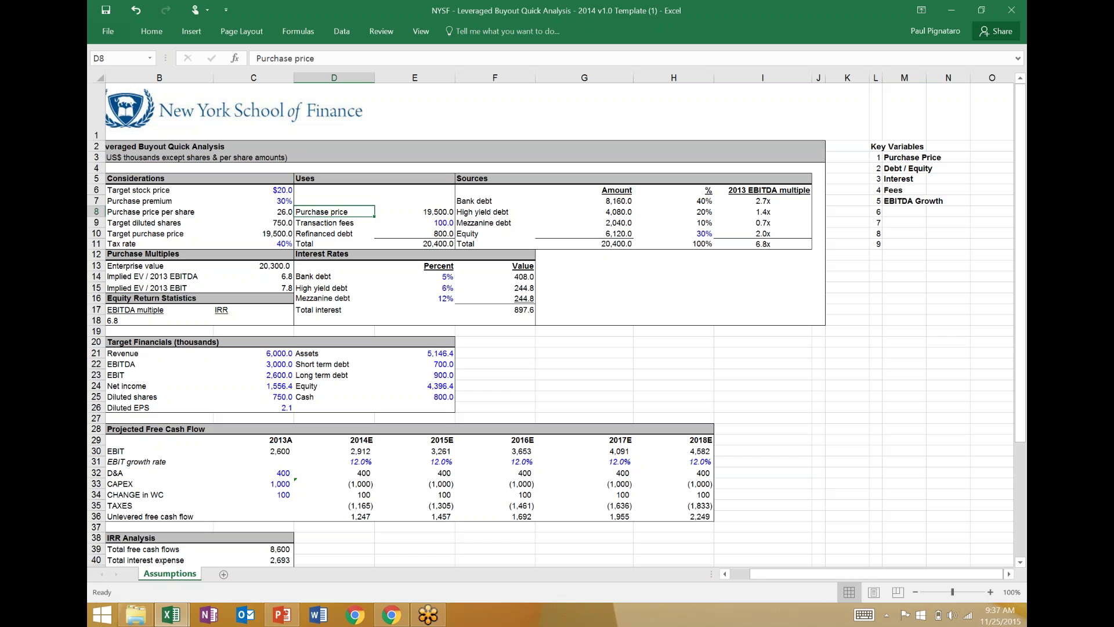
pyautogui.press('Right')
pyautogui.press('Down')
pyautogui.press('Down')
pyautogui.press('Right')
pyautogui.press('Right')
pyautogui.press('Right')
pyautogui.press('Right')
pyautogui.press('Right')
pyautogui.press('Right')
pyautogui.press('Right')
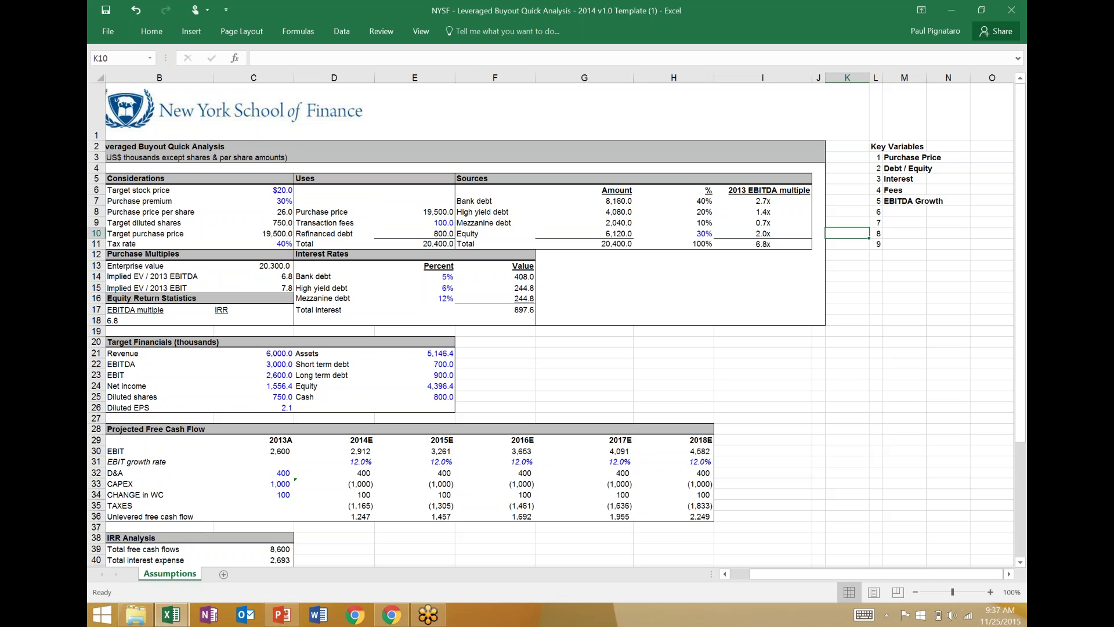
# - Move the EBITDA Growth label from M7 to M8, next to number 6
pyautogui.press('Up')
pyautogui.press('Up')
pyautogui.press('Up')
pyautogui.press('Right')
pyautogui.hotkey('ctrl', 'x')
pyautogui.press('Down')
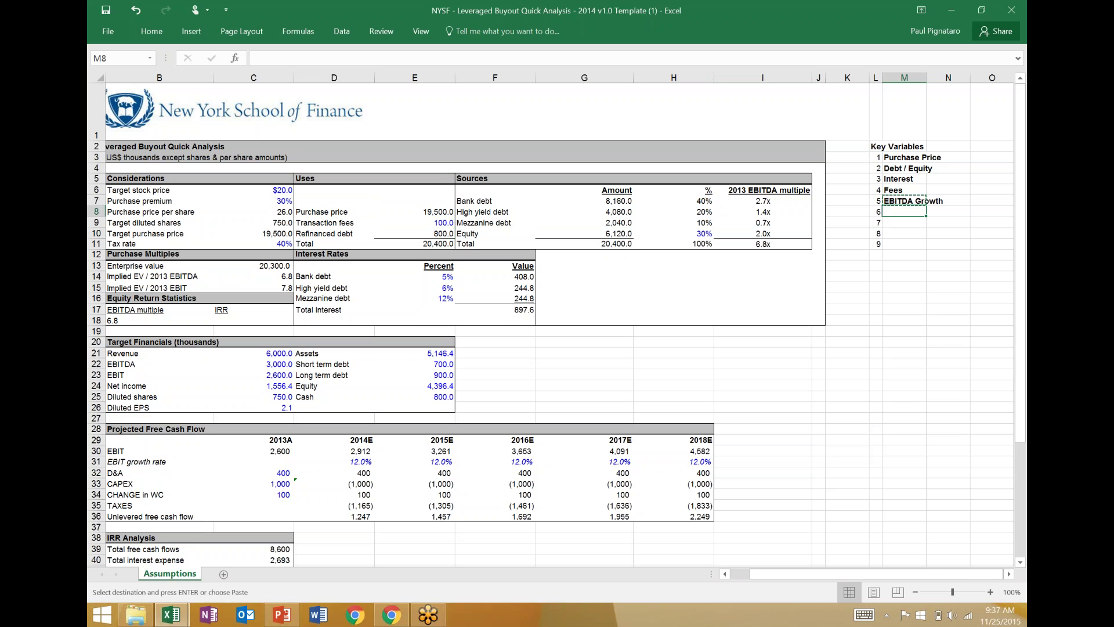
pyautogui.hotkey('ctrl', 'v')
pyautogui.press('Up')
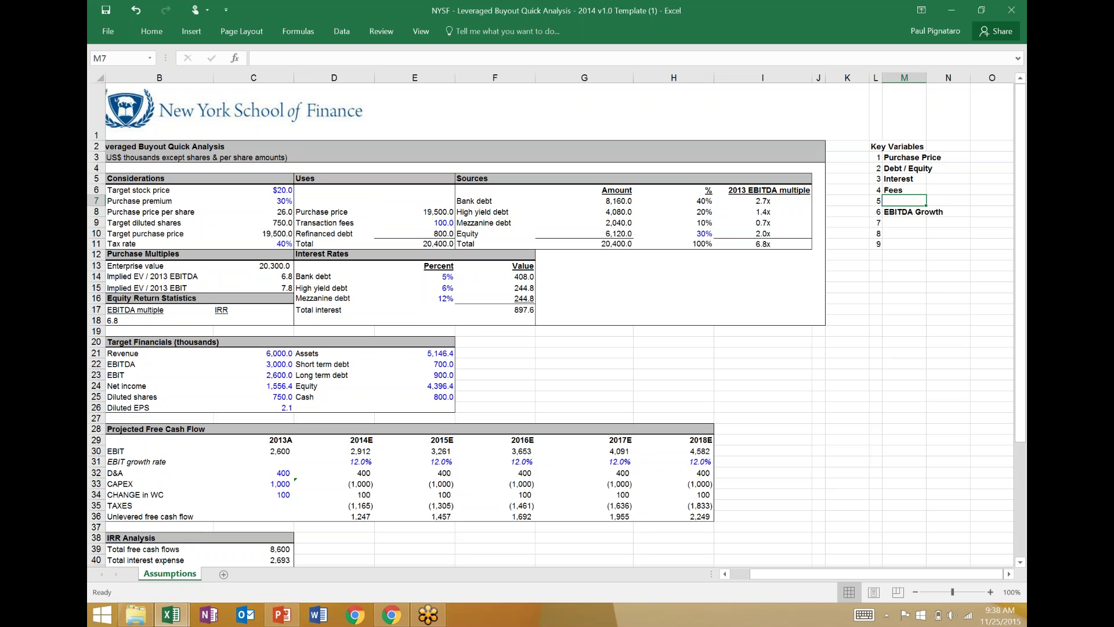
# - Move the Fees label from M6 to M7, next to number 5
pyautogui.press('Up')
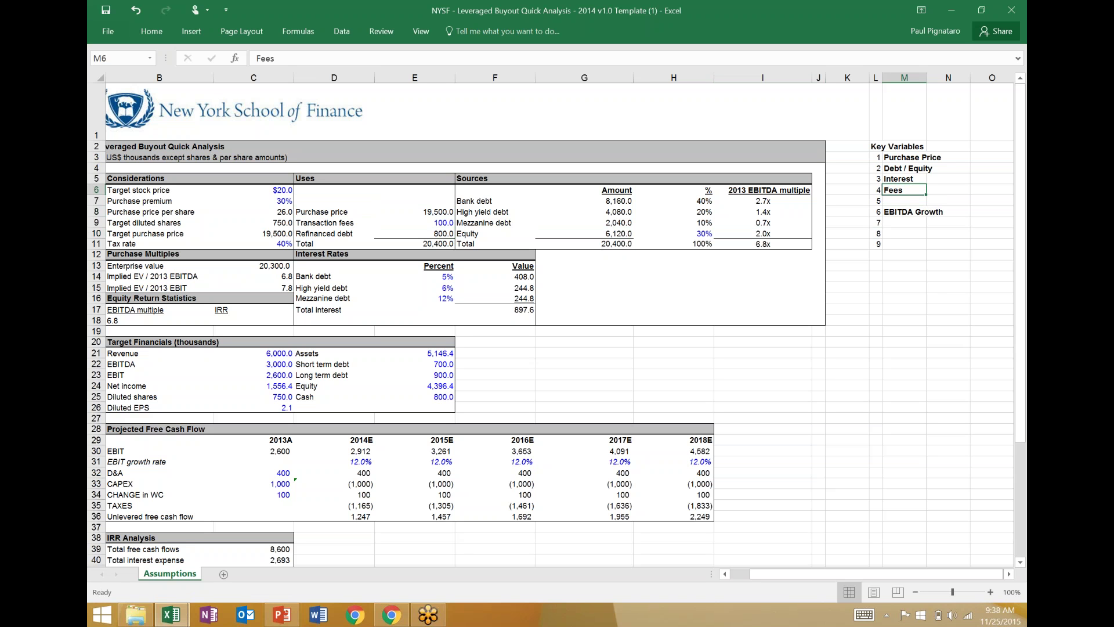
pyautogui.hotkey('ctrl', 'x')
pyautogui.press('Down')
pyautogui.hotkey('ctrl', 'v')
# - Enter "Net Debt" in bold in the freed cell M6 as key variable 4
pyautogui.press('Up')
pyautogui.write('Net Debt')
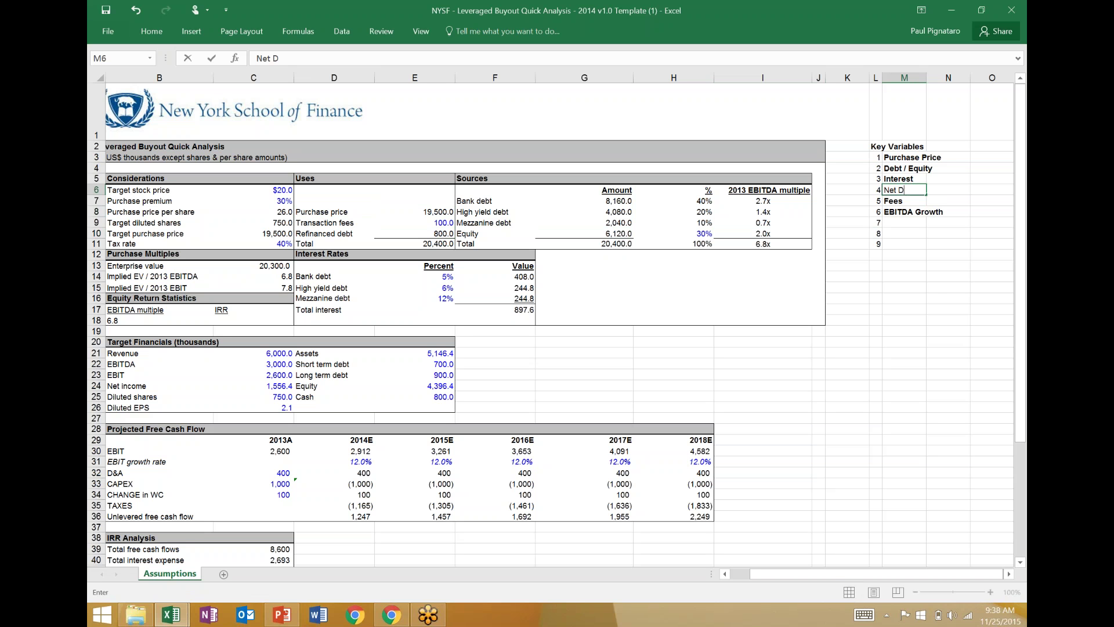
pyautogui.press('Return')
pyautogui.press('Up')
pyautogui.hotkey('ctrl', 'b')
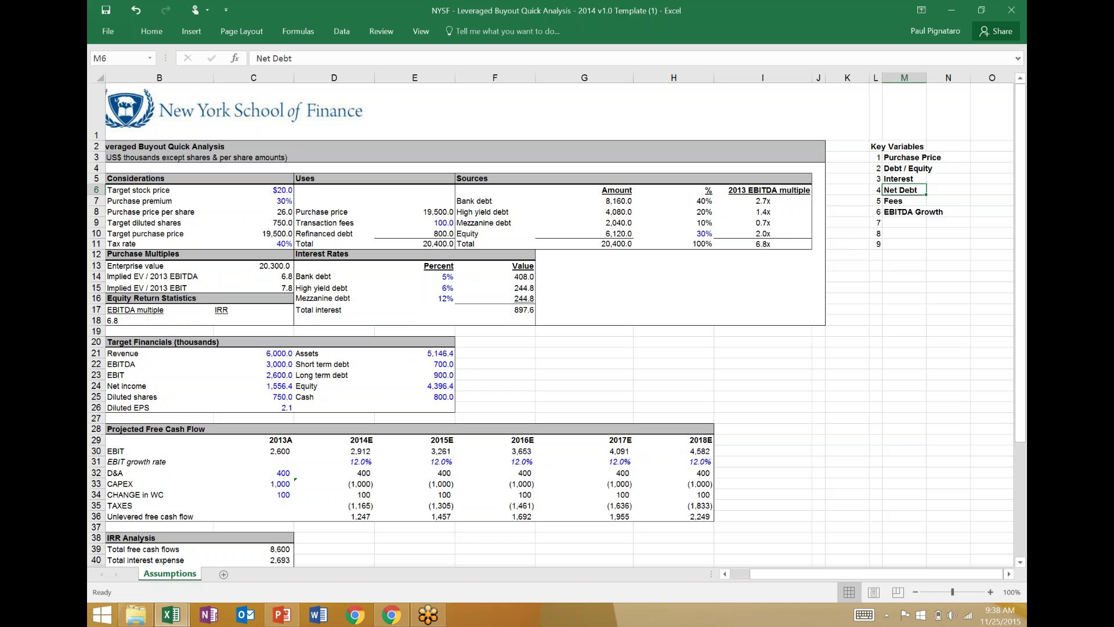
# - Review the Key Variables list and select its Purchase Price entry in L3:M3
pyautogui.press('Down')
pyautogui.press('Down')
pyautogui.press('Down')
pyautogui.press('Up')
pyautogui.press('Up')
pyautogui.press('Up')
pyautogui.press('Up')
pyautogui.press('Up')
pyautogui.press('Up')
pyautogui.click(875, 158)
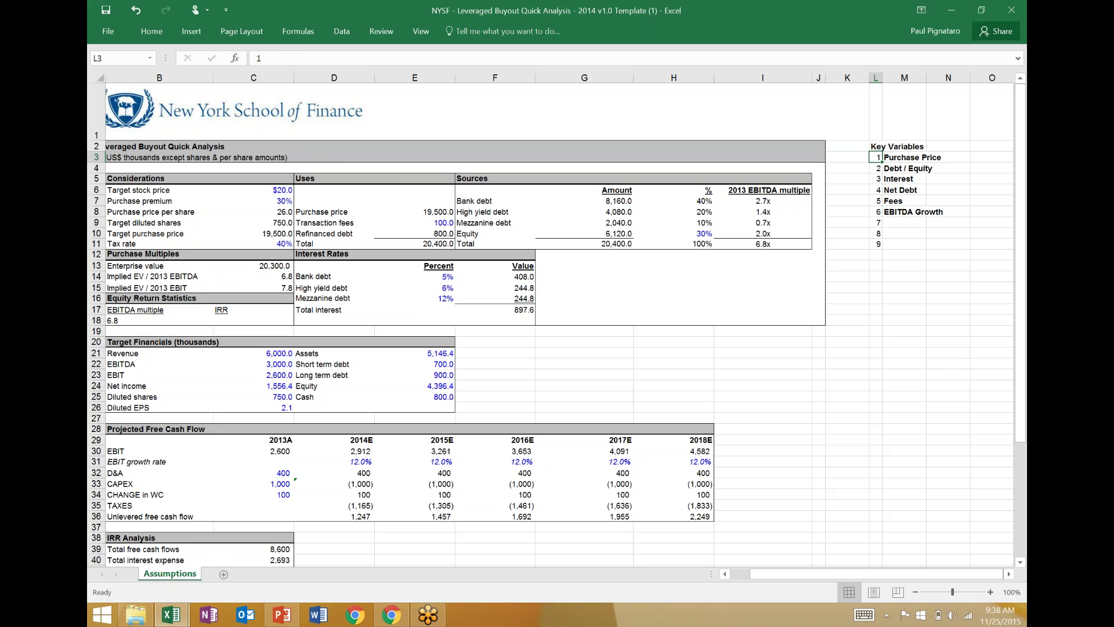
pyautogui.moveTo(877, 157); pyautogui.dragTo(926, 158)
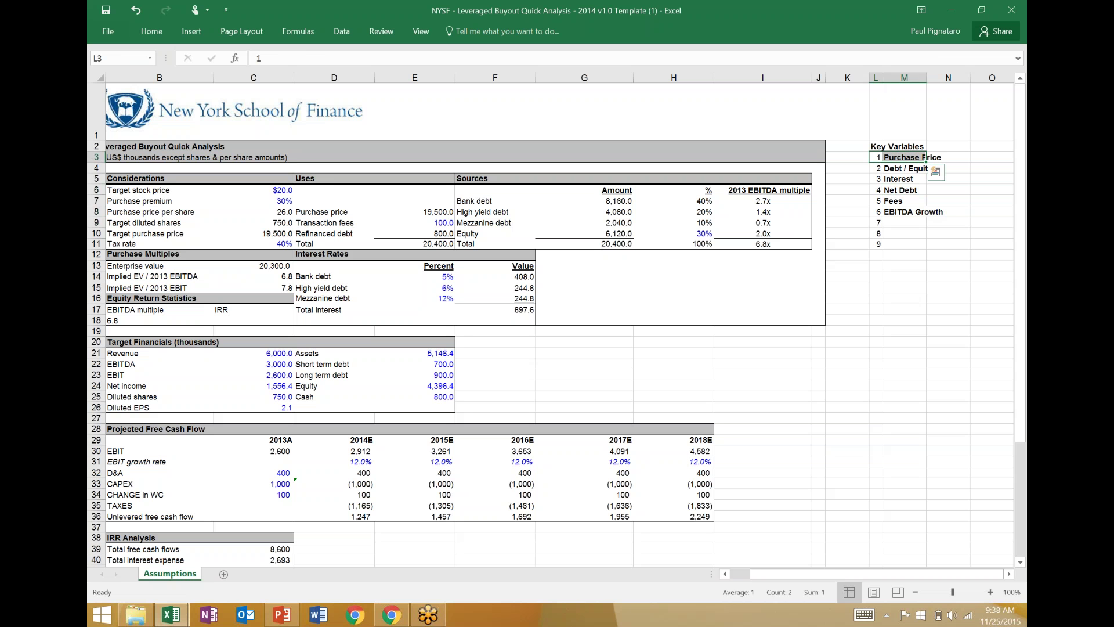
# - Review the Key Variables entries from Debt / Equity down to EBITDA Growth to check their order
pyautogui.press('Down')
pyautogui.hotkey('shift', 'Right')
pyautogui.hotkey('shift', 'Down')
pyautogui.hotkey('shift', 'Down')
pyautogui.hotkey('shift', 'Down')
pyautogui.hotkey('shift', 'Down')
pyautogui.hotkey('shift', 'Down')
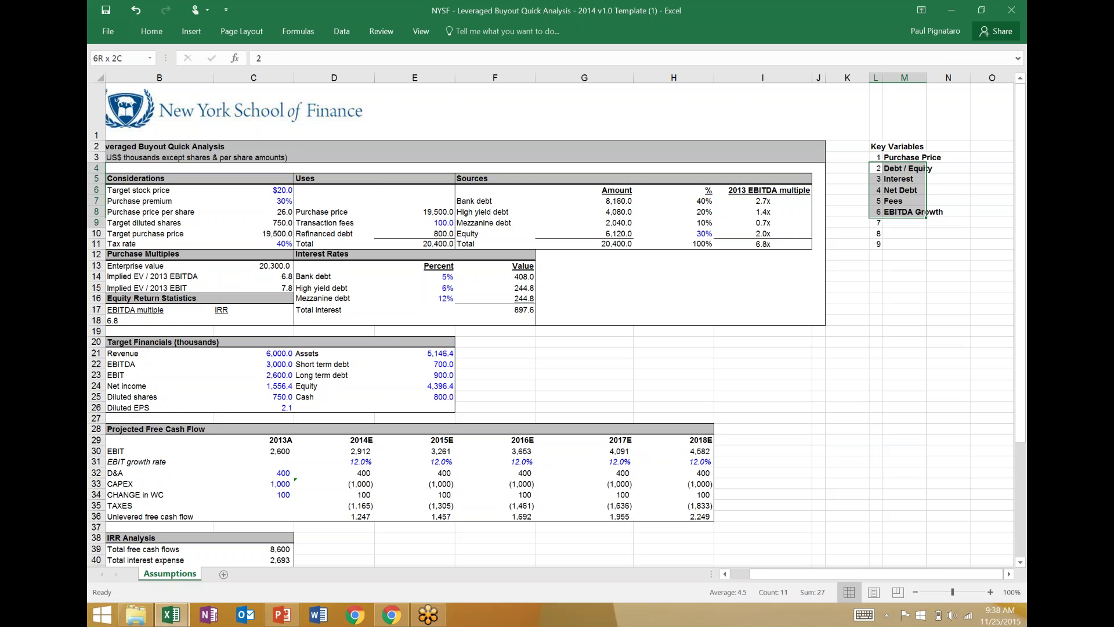
pyautogui.click(926, 168)
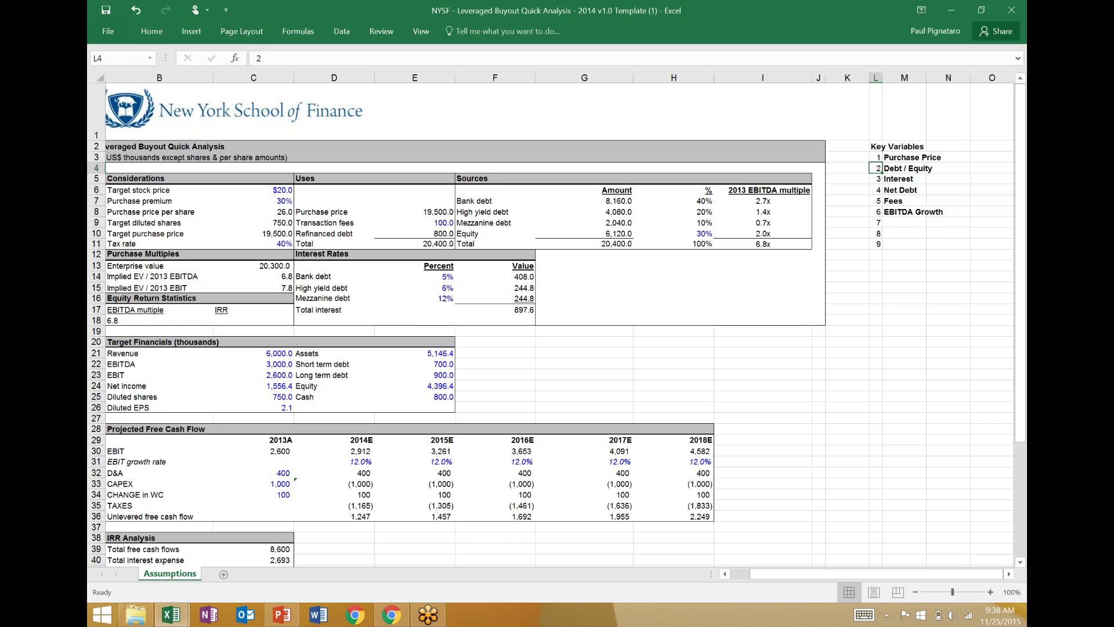
pyautogui.press('Down')
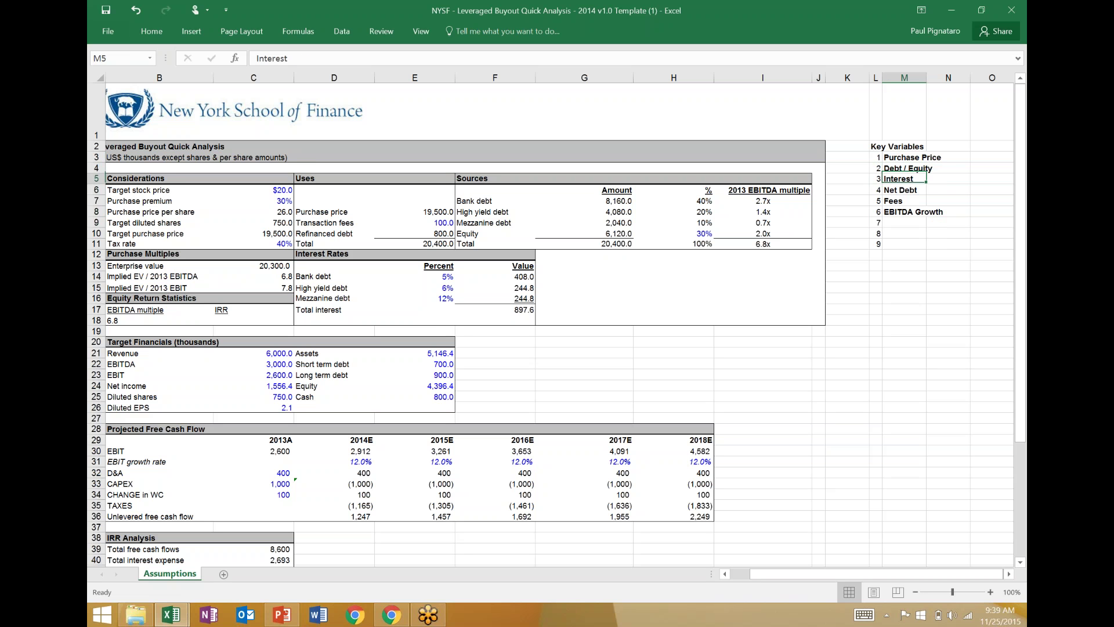
pyautogui.press('Down')
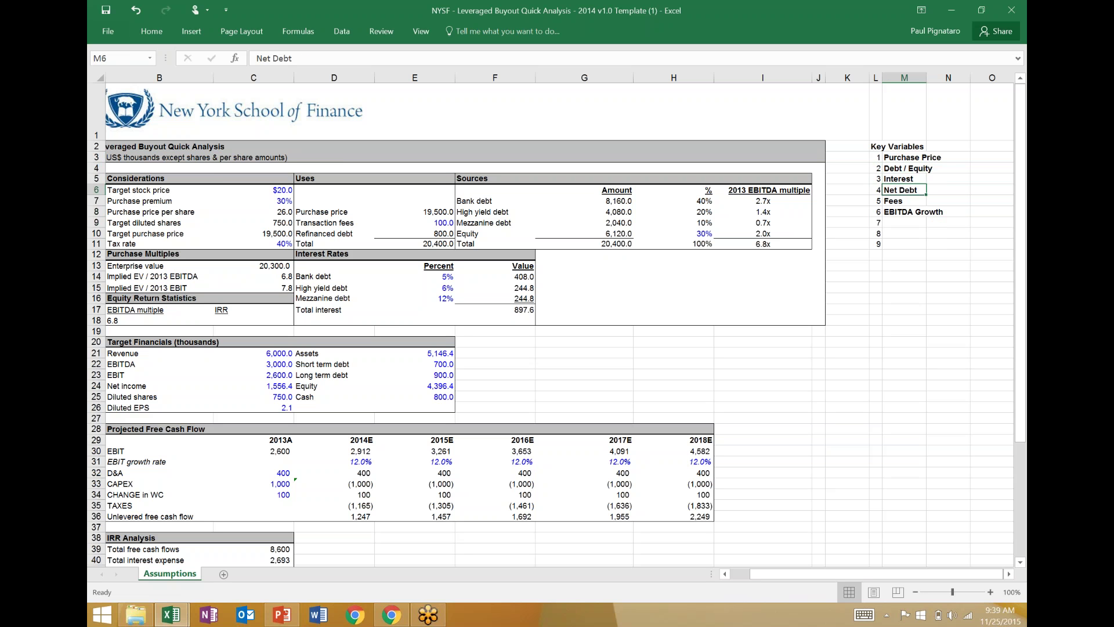
pyautogui.press('Left')
pyautogui.hotkey('shift', 'Right')
pyautogui.hotkey('shift', 'Down')
pyautogui.hotkey('shift', 'Down')
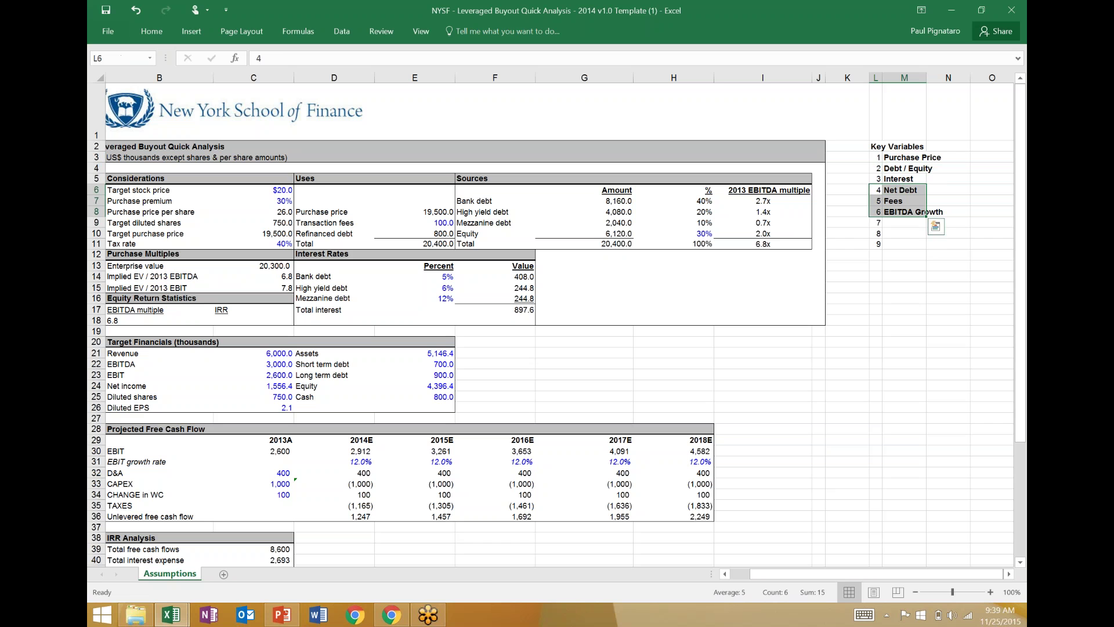
pyautogui.press('Right')
pyautogui.press('Down')
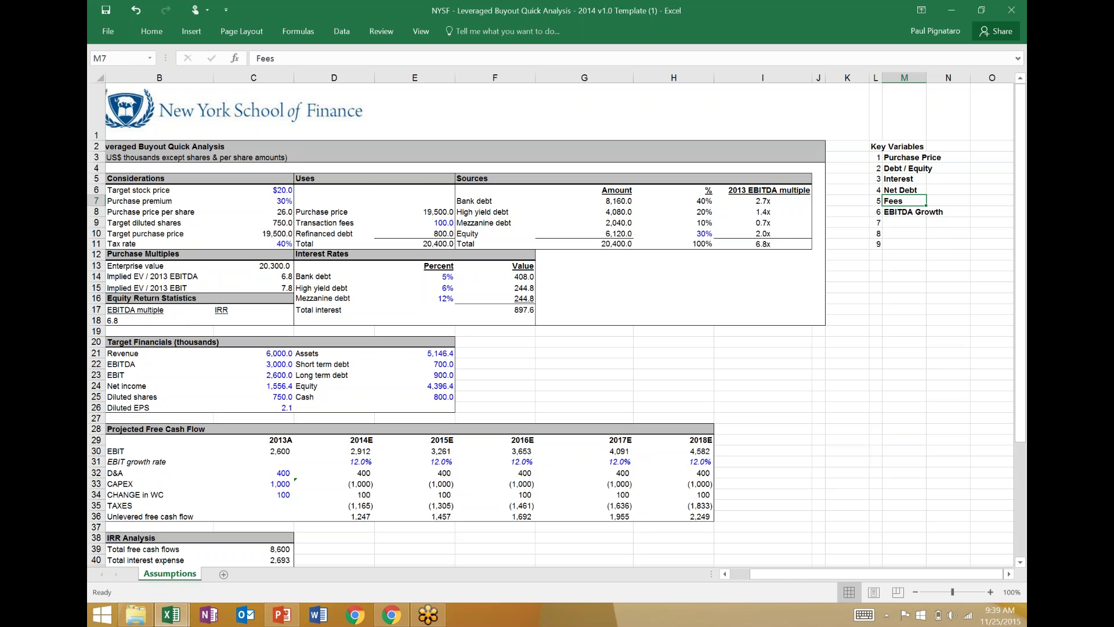
pyautogui.press('Down')
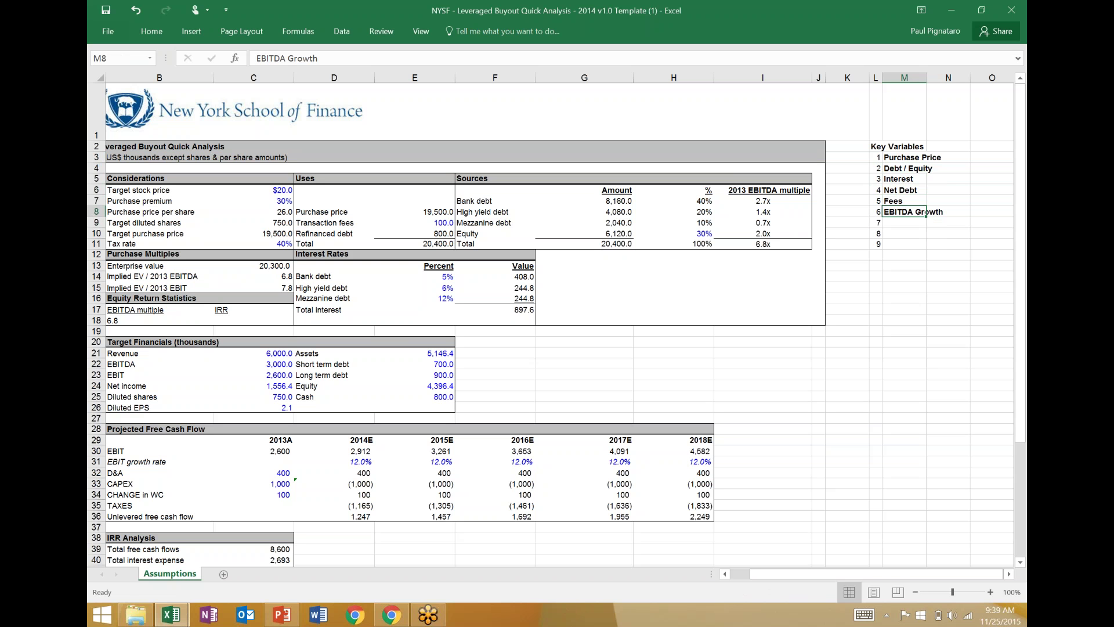
pyautogui.press('Up')
pyautogui.press('Up')
pyautogui.press('Up')
pyautogui.press('Down')
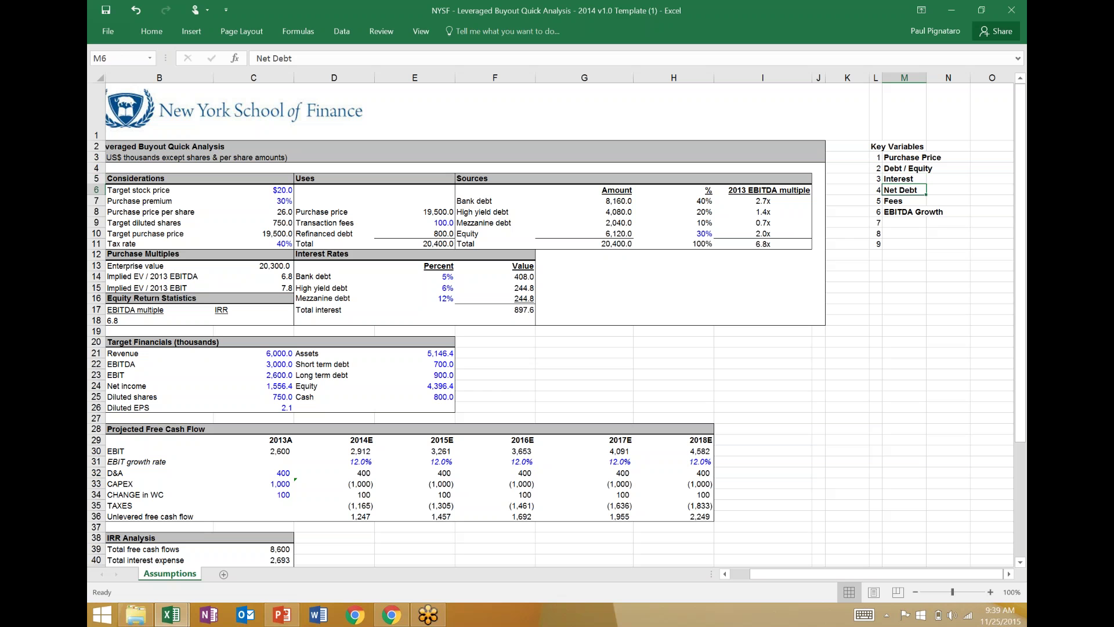
# - Move the Debt / Equity and Interest labels from M4:M5 to N4:N5
pyautogui.hotkey('shift', 'Down')
pyautogui.press('Up')
pyautogui.press('Up')
pyautogui.hotkey('shift', 'Down')
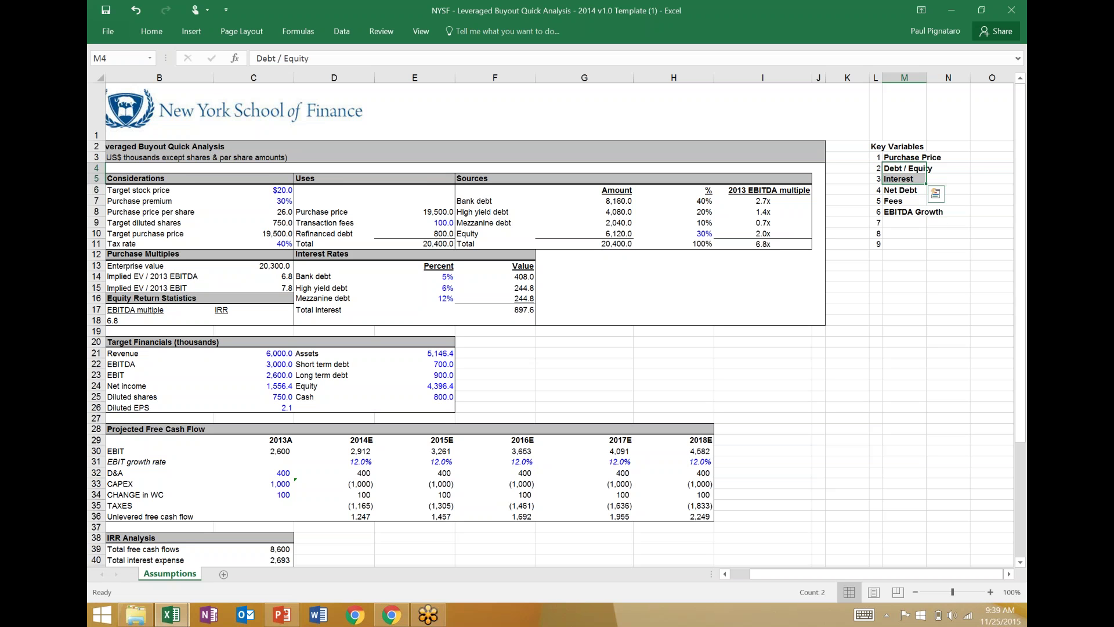
pyautogui.hotkey('ctrl', 'c')
pyautogui.press('Right')
pyautogui.press('Return')
pyautogui.press('Down')
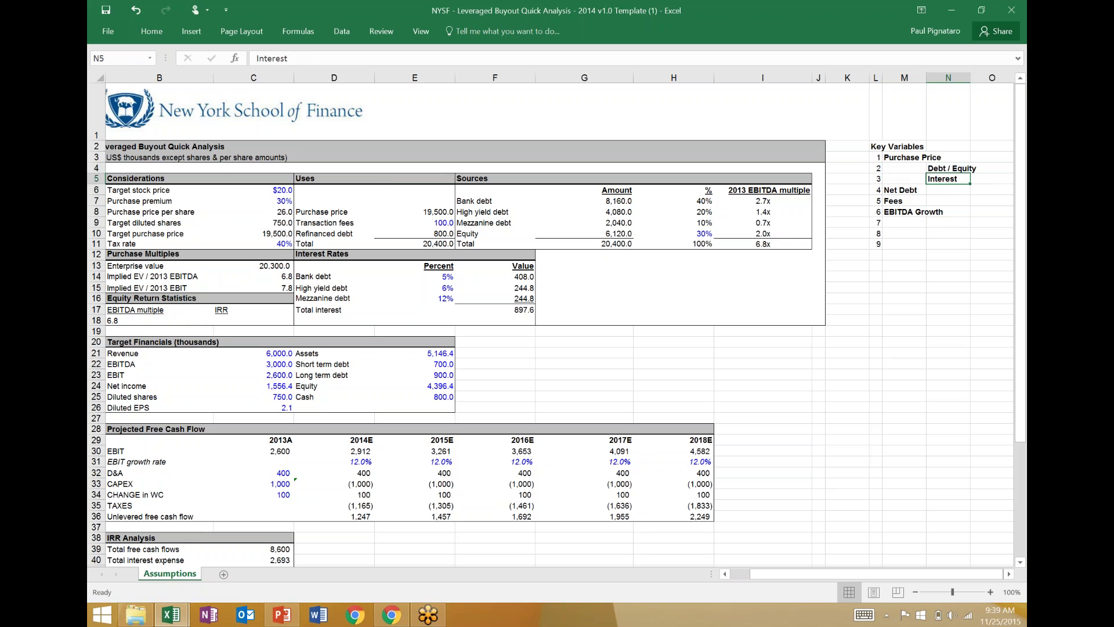
# - Move the Net Debt and Fees labels from M6:M7 up to M4:M5, next to numbers 2 and 3
pyautogui.press('Down')
pyautogui.press('Left')
pyautogui.press('Left')
pyautogui.press('Right')
pyautogui.hotkey('shift', 'Down')
pyautogui.hotkey('ctrl', 'c')
pyautogui.press('Up')
pyautogui.press('Up')
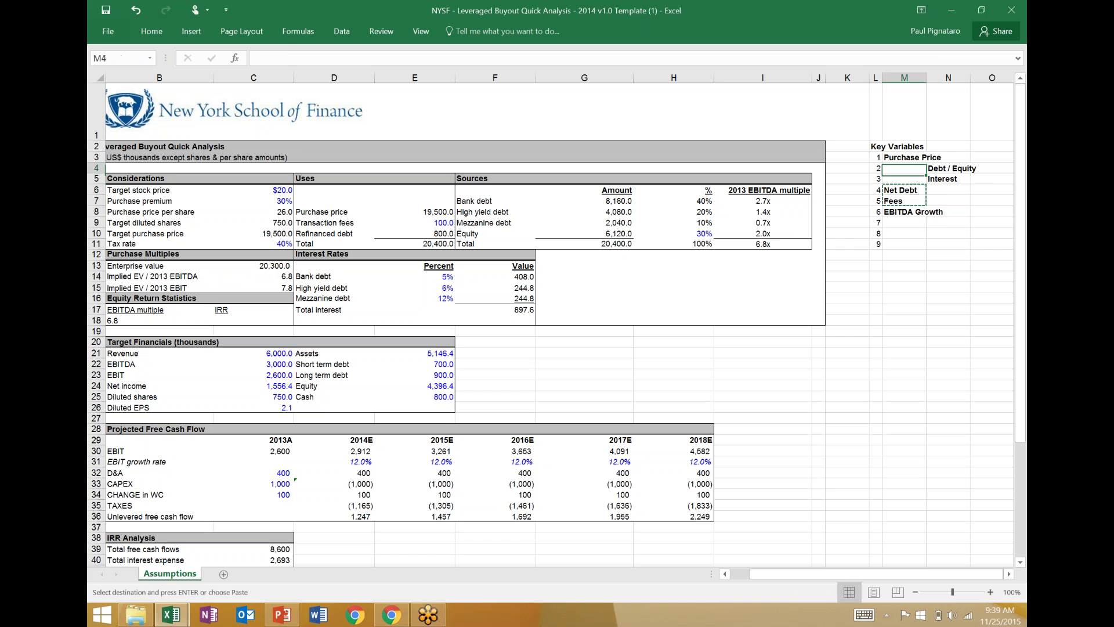
pyautogui.hotkey('ctrl', 'v')
# - Move the Debt / Equity and Interest labels from N4:N5 into M6:M7, next to numbers 4 and 5
pyautogui.press('Right')
pyautogui.hotkey('shift', 'Down')
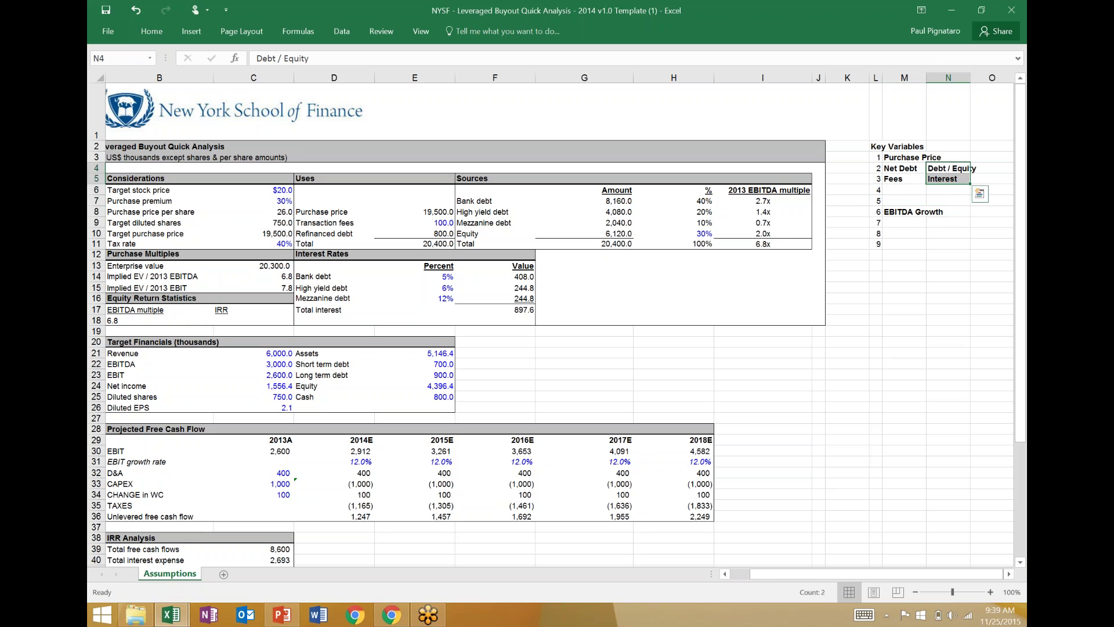
pyautogui.hotkey('ctrl', 'c')
pyautogui.press('Left')
pyautogui.press('Down')
pyautogui.press('Down')
pyautogui.hotkey('ctrl', 'v')
pyautogui.press('Down')
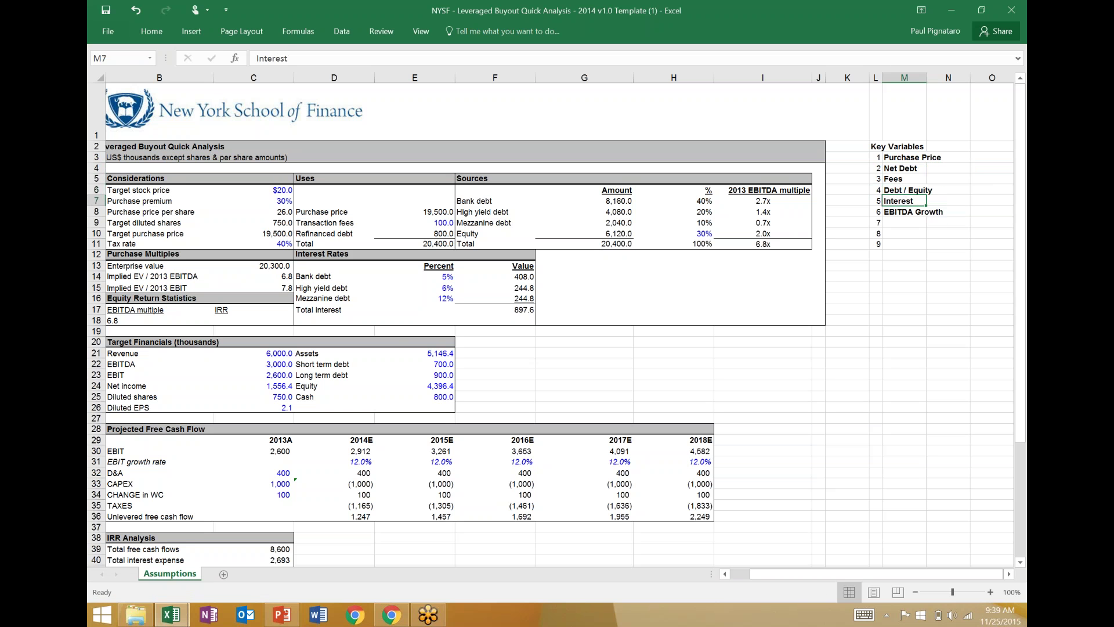
pyautogui.press('Up')
pyautogui.hotkey('shift', 'Down')
# - Examine the Projected Free Cash Flow table and its EBIT row in relation to the EBITDA Growth key variable
pyautogui.press('Down')
pyautogui.press('Down')
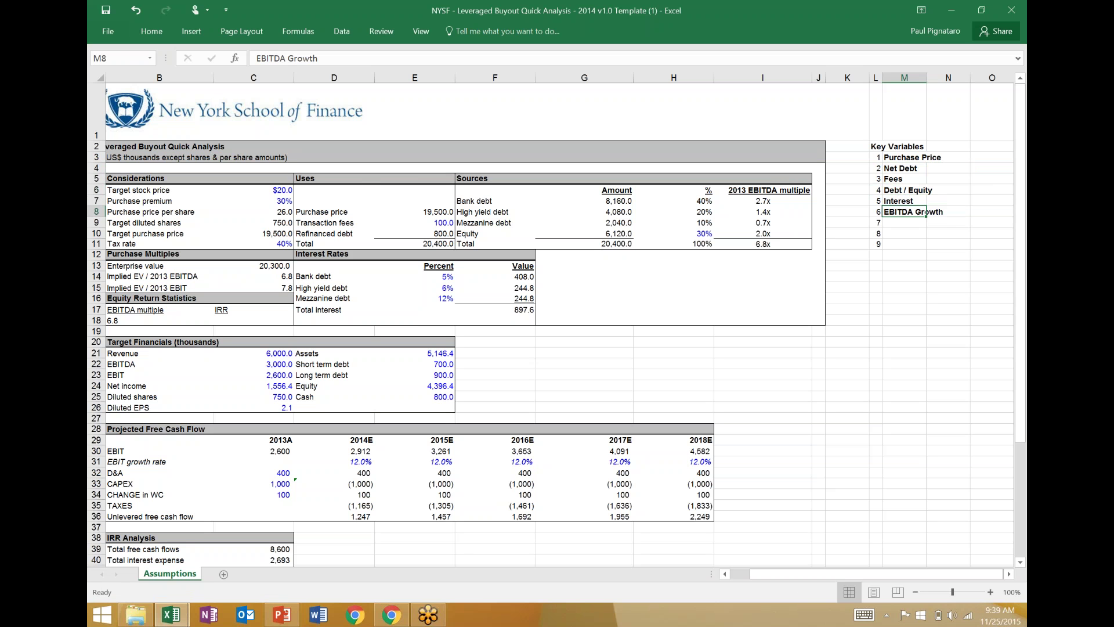
pyautogui.click(677, 407)
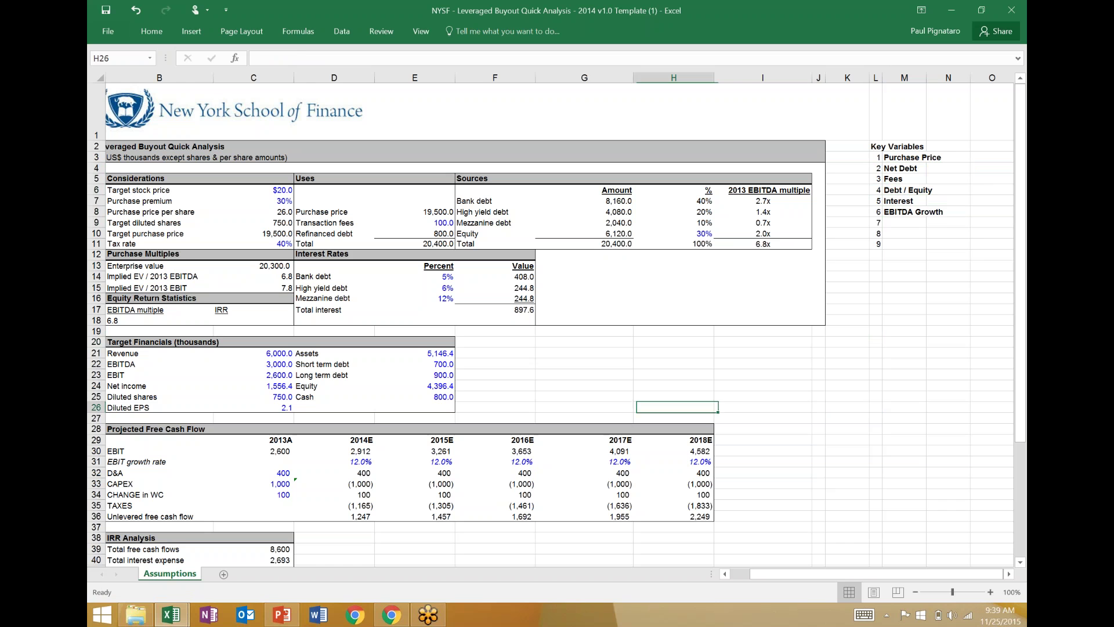
pyautogui.press('Down')
pyautogui.press('Down')
pyautogui.press('Left')
pyautogui.press('Left')
pyautogui.press('Left')
pyautogui.press('Left')
pyautogui.press('Left')
pyautogui.press('Left')
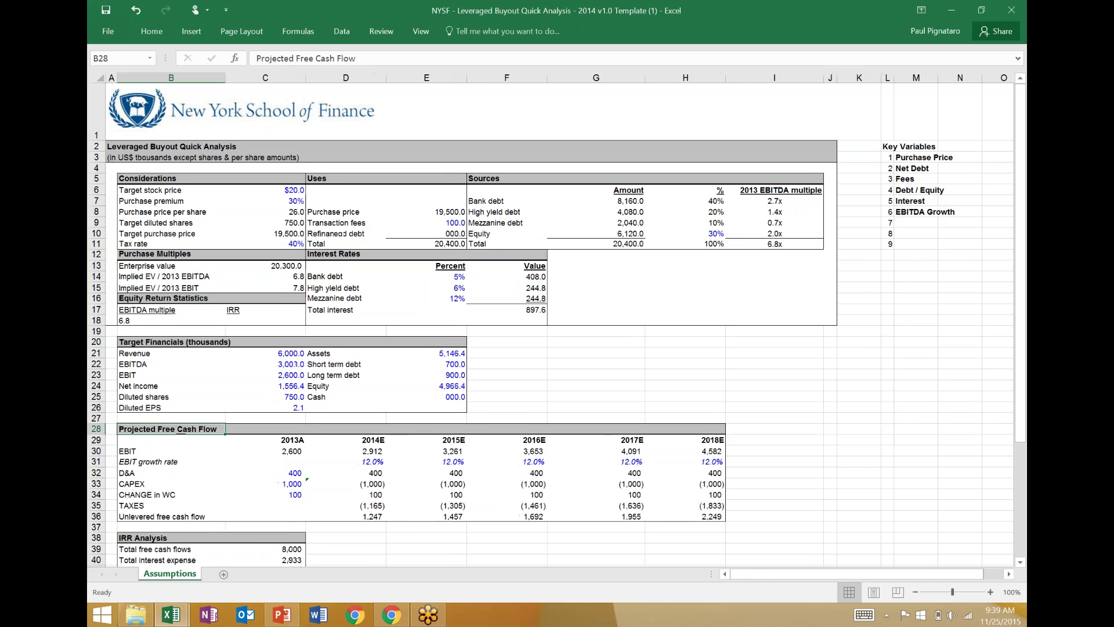
pyautogui.press('Down')
pyautogui.press('Down')
pyautogui.press('Right')
pyautogui.press('Right')
pyautogui.press('Right')
pyautogui.press('Right')
pyautogui.press('Right')
pyautogui.press('Right')
pyautogui.press('Right')
pyautogui.press('Right')
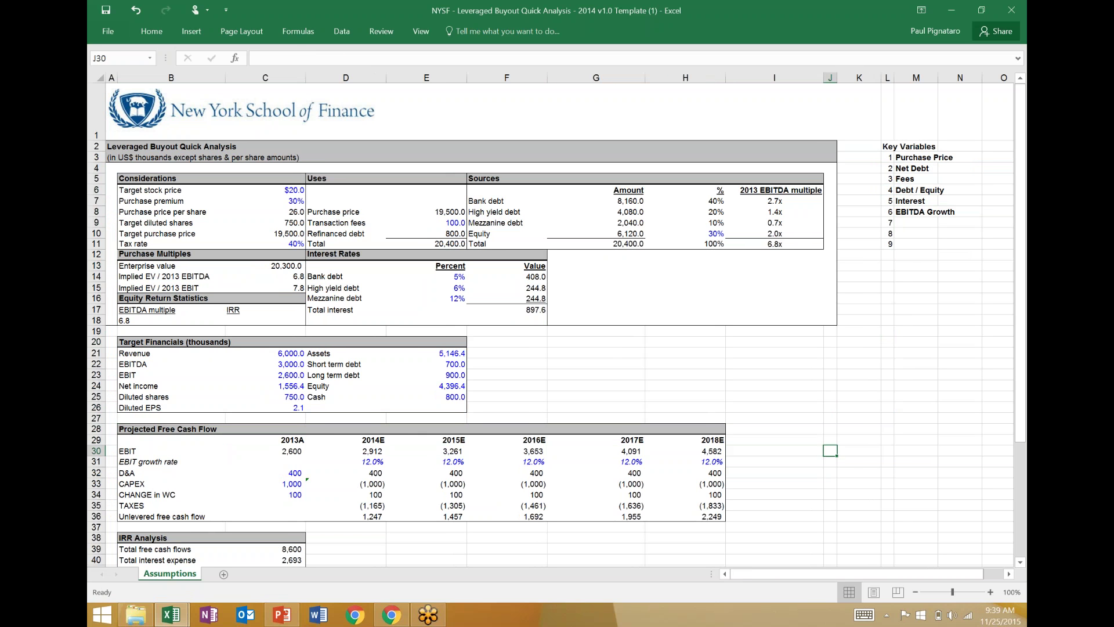
pyautogui.press('Right')
pyautogui.press('Right')
pyautogui.press('Right')
pyautogui.press('Right')
pyautogui.press('Left')
pyautogui.press('Up')
pyautogui.press('Up')
pyautogui.press('Up')
pyautogui.press('Up')
pyautogui.press('Up')
pyautogui.press('Up')
pyautogui.press('Up')
pyautogui.press('Up')
pyautogui.press('Up')
pyautogui.press('Up')
pyautogui.press('Up')
pyautogui.press('Up')
pyautogui.press('Up')
pyautogui.press('Up')
pyautogui.press('Up')
pyautogui.press('Up')
pyautogui.press('Up')
pyautogui.press('Up')
pyautogui.press('Up')
pyautogui.press('Up')
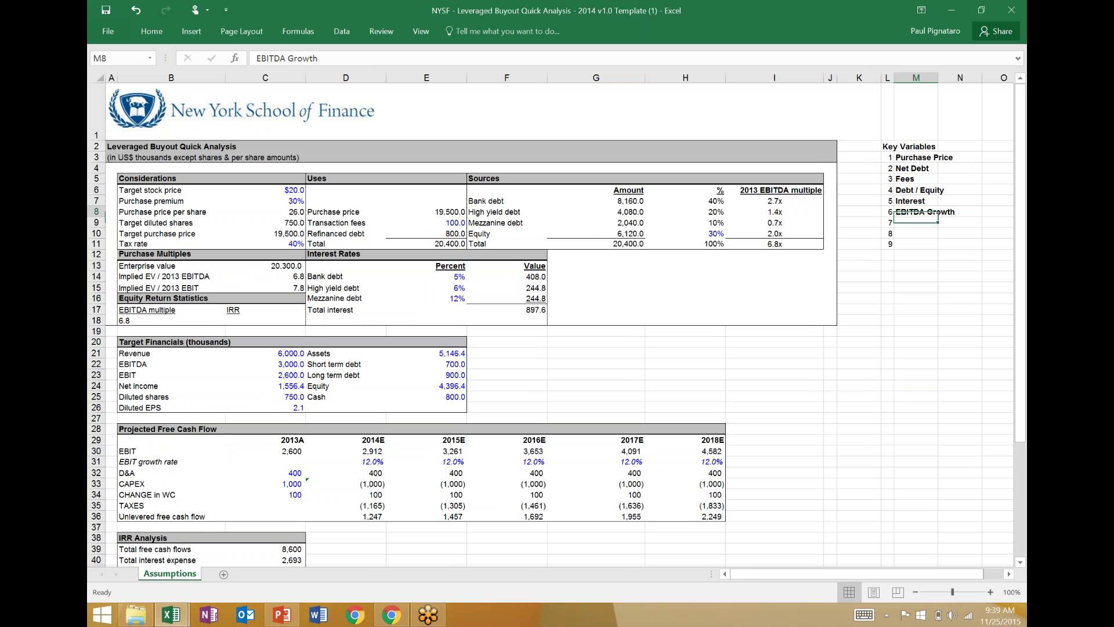
# - Review the Key Variables list from the empty entry 7 back up to Purchase Price
pyautogui.click(916, 223)
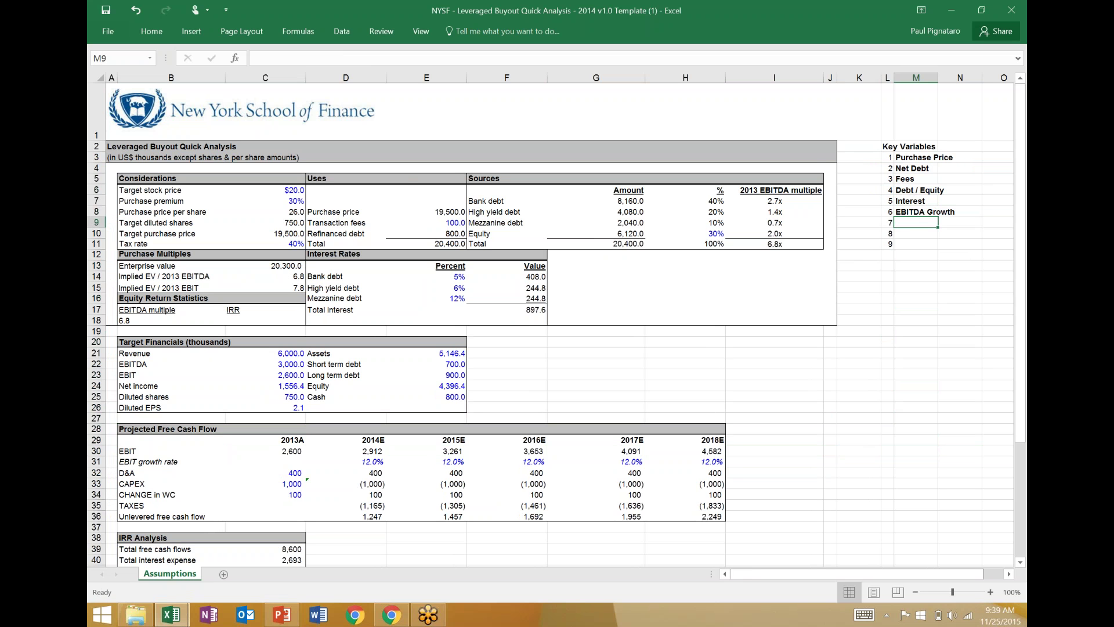
pyautogui.press('Down')
pyautogui.press('Up')
pyautogui.press('Up')
pyautogui.press('Up')
pyautogui.press('Up')
pyautogui.press('Up')
pyautogui.press('Up')
pyautogui.press('Up')
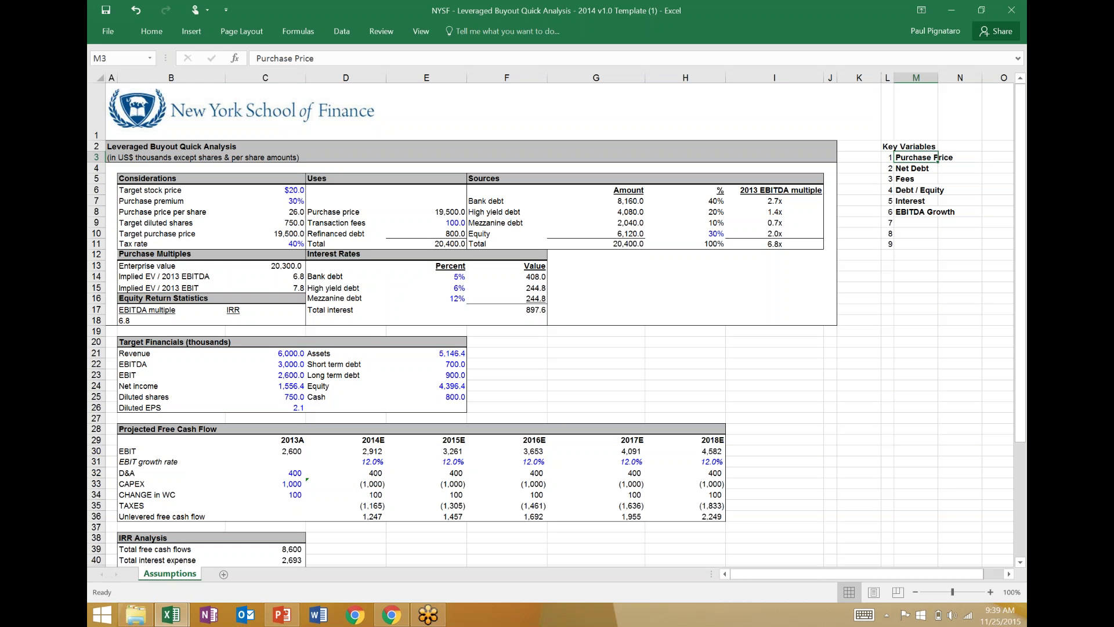
# - Enter "Exit Multiple" in bold in M11 as key variable 9
pyautogui.press('Down')
pyautogui.press('Down')
pyautogui.press('Down')
pyautogui.press('Down')
pyautogui.press('Down')
pyautogui.press('Down')
pyautogui.press('Down')
pyautogui.press('Down')
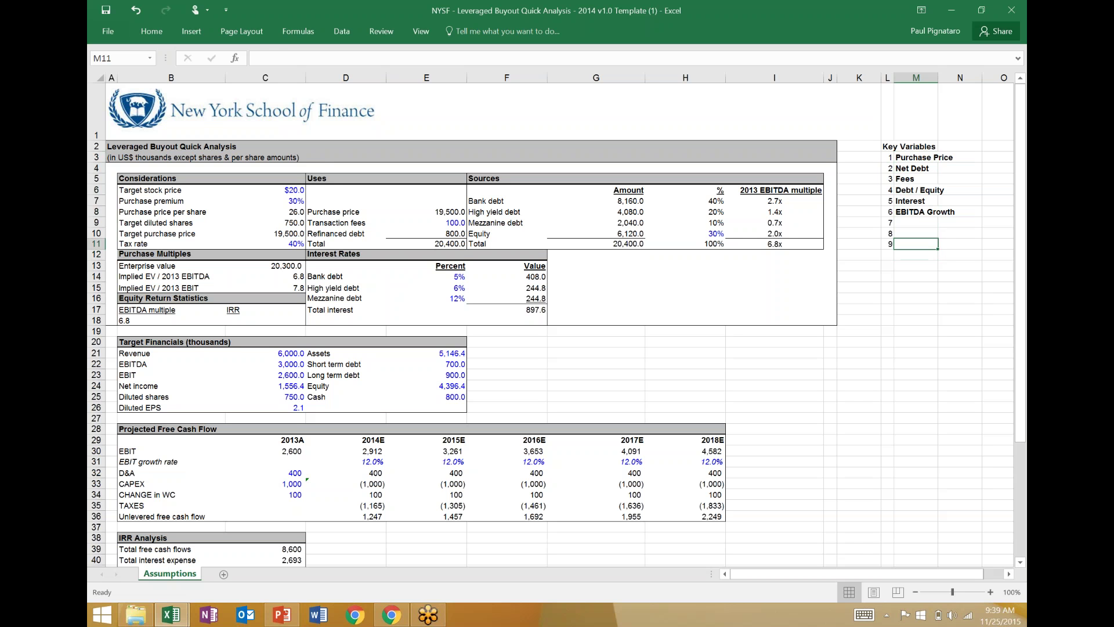
pyautogui.write('Exit Miultiple')
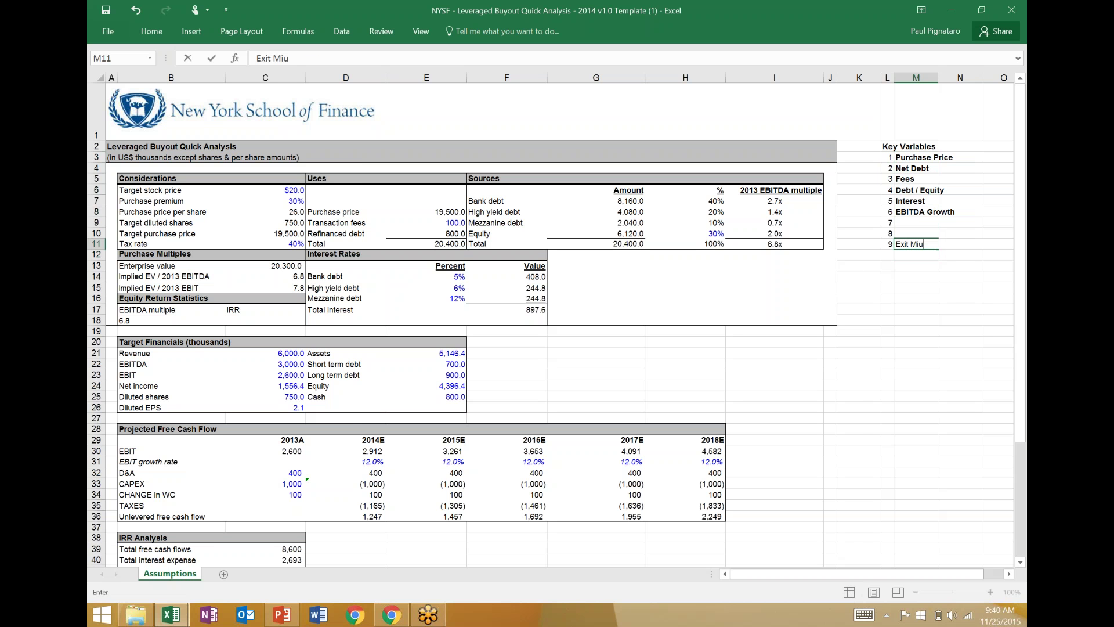
pyautogui.hotkey('ctrl', 'Return')
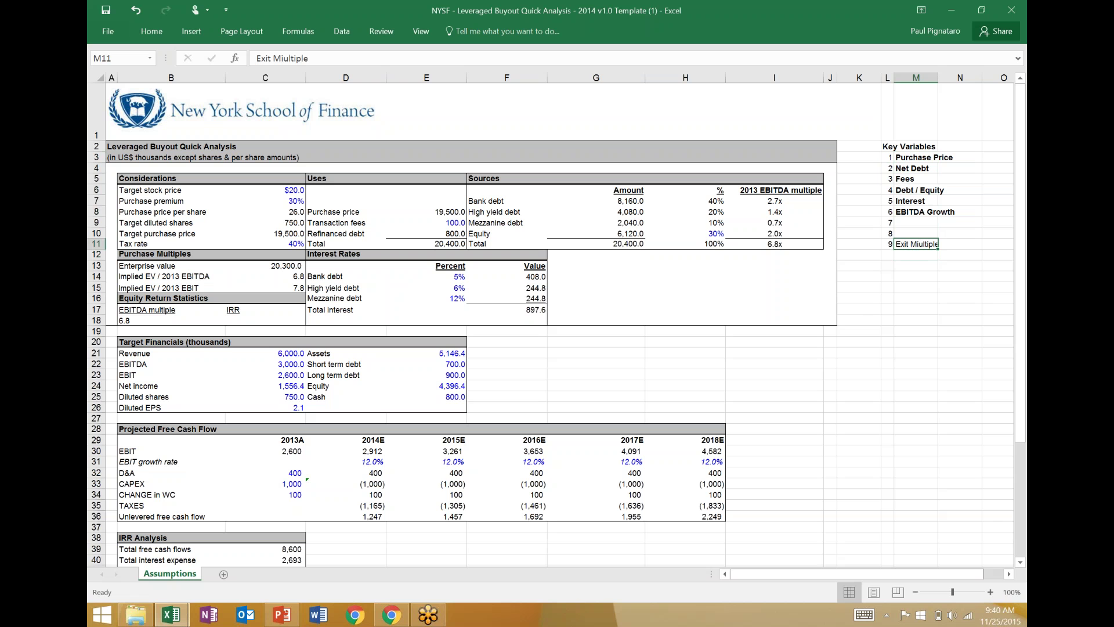
pyautogui.click(290, 53)
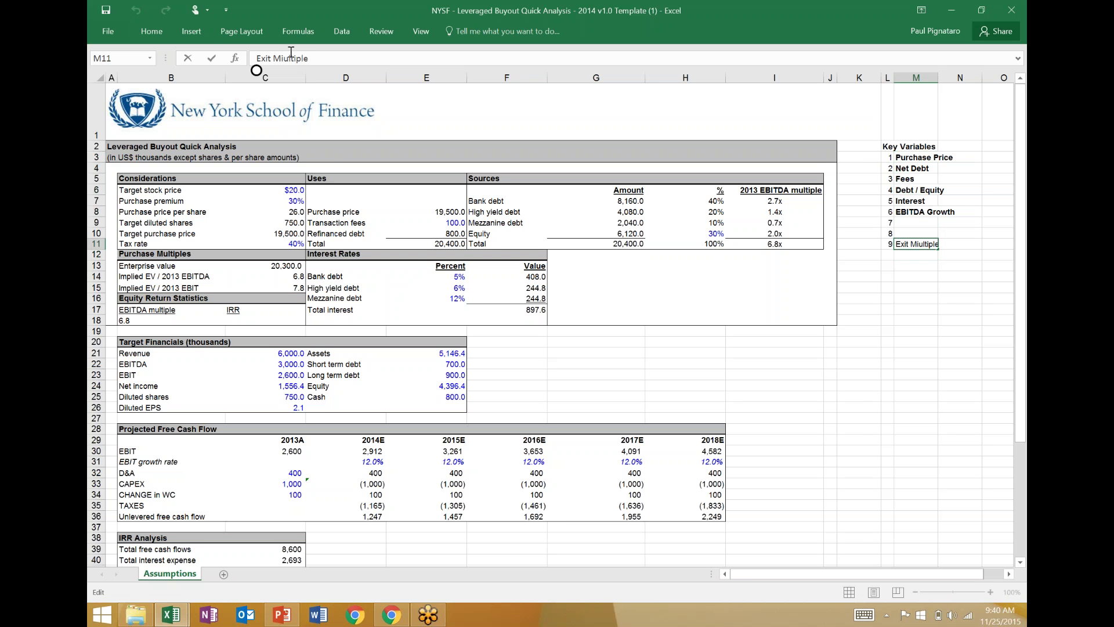
pyautogui.press('BackSpace')
pyautogui.press('Return')
pyautogui.press('Up')
pyautogui.hotkey('ctrl', 'b')
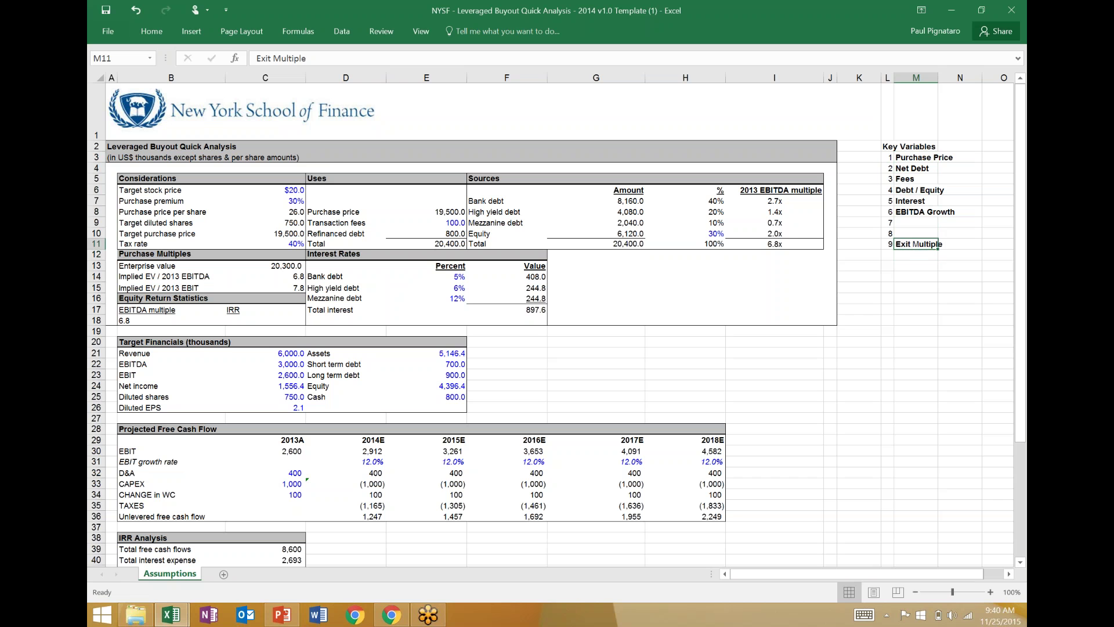
# - Enter "ULFC Generation" in M9 as key variable 7
pyautogui.click(931, 212)
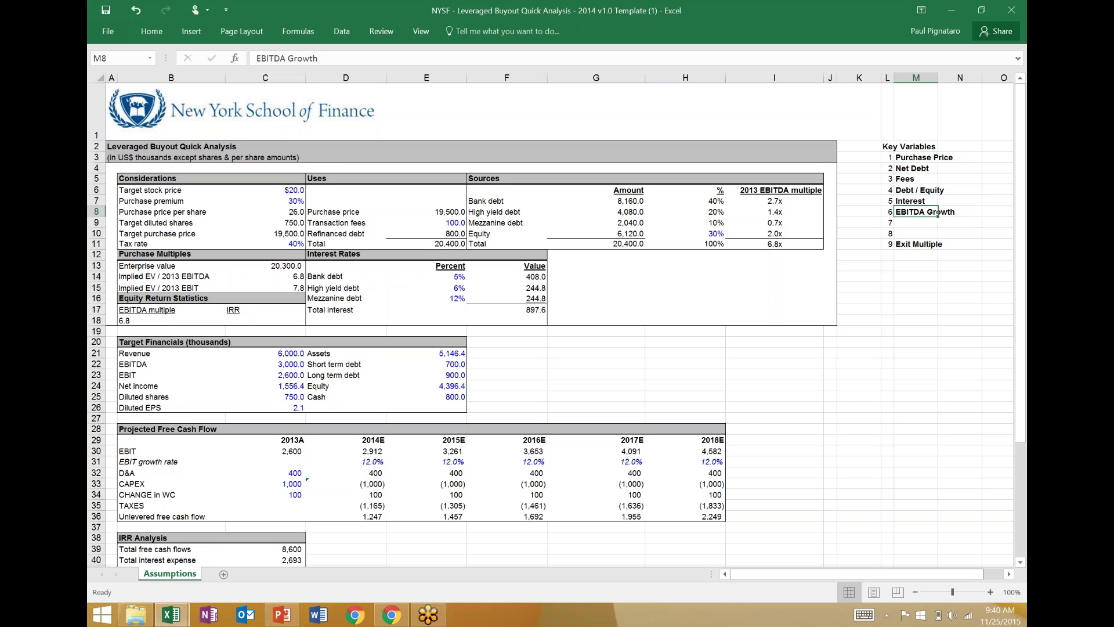
pyautogui.press('Down')
pyautogui.press('Down')
pyautogui.press('Down')
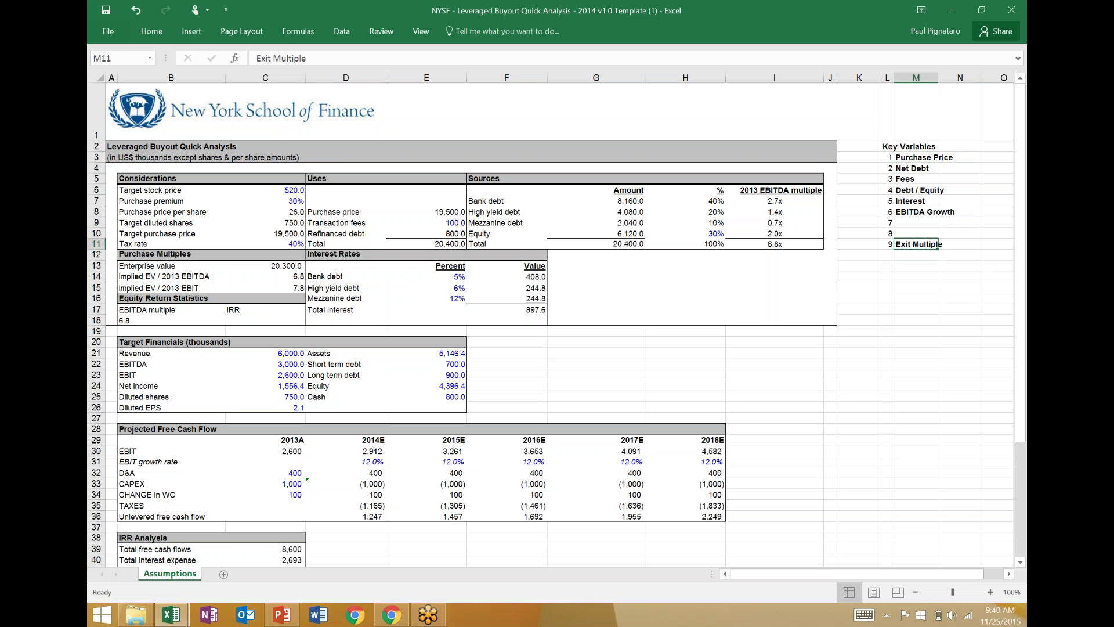
pyautogui.press('Left')
pyautogui.click(922, 211)
pyautogui.press('Down')
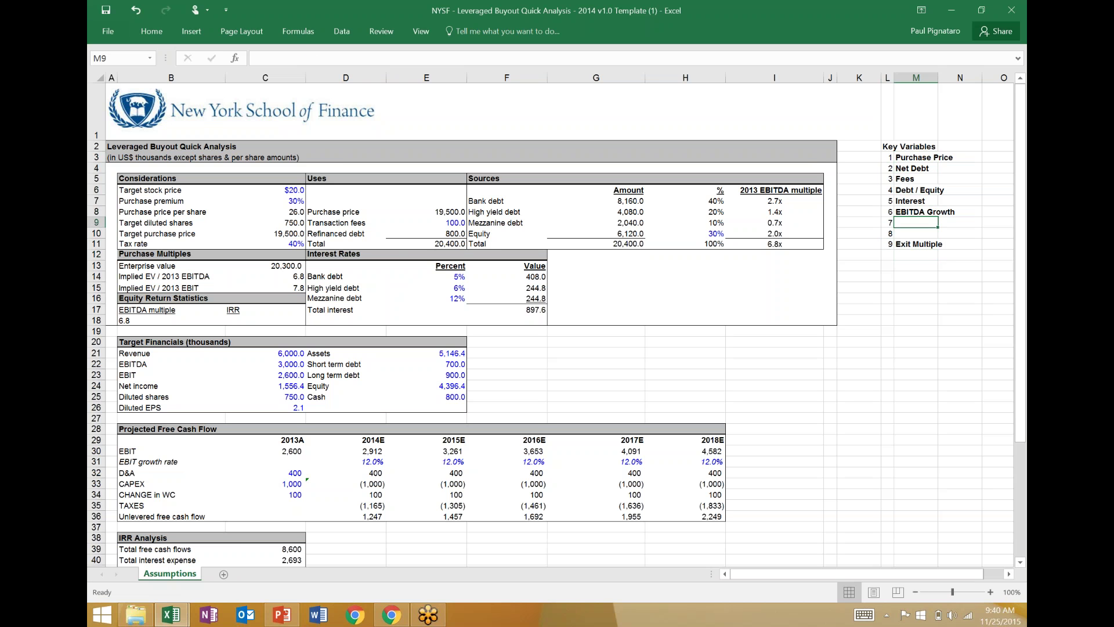
pyautogui.press('Down')
pyautogui.press('Up')
pyautogui.write('UL')
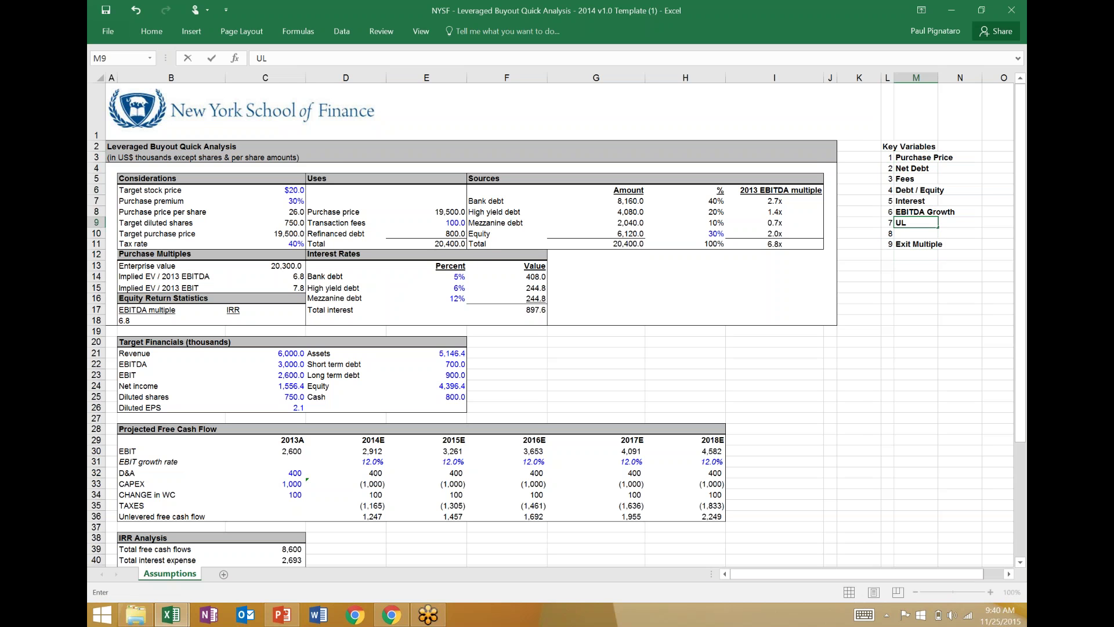
pyautogui.write('FC Generation')
pyautogui.press('Return')
pyautogui.press('Up')
pyautogui.press('Up')
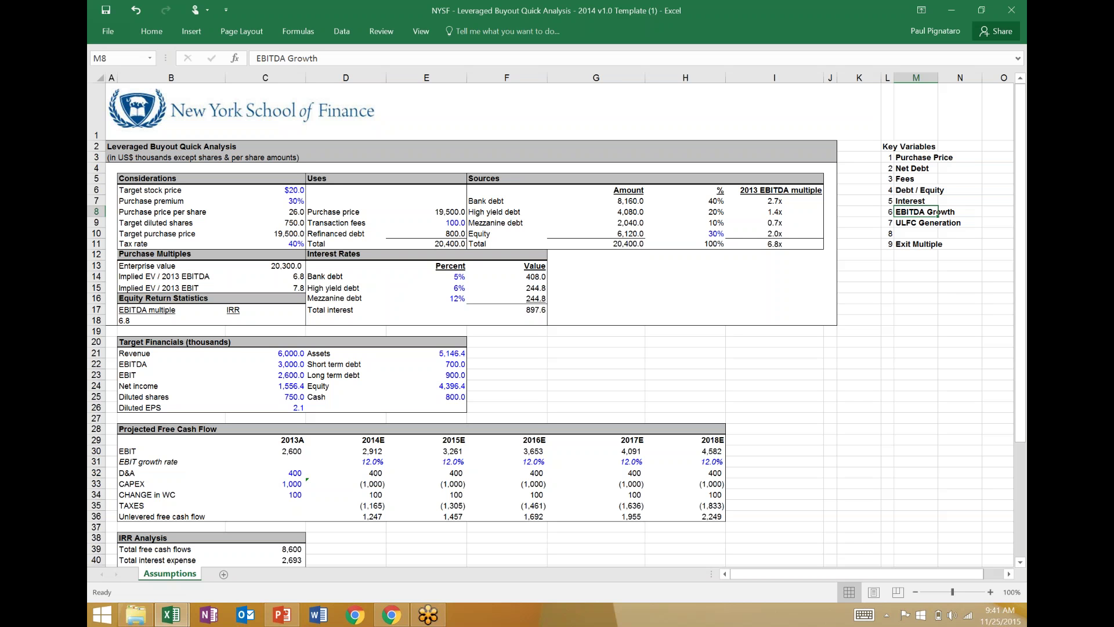
# - Correct the key variable 7 label in M9 to "ULFCF Generation"
pyautogui.click(916, 223)
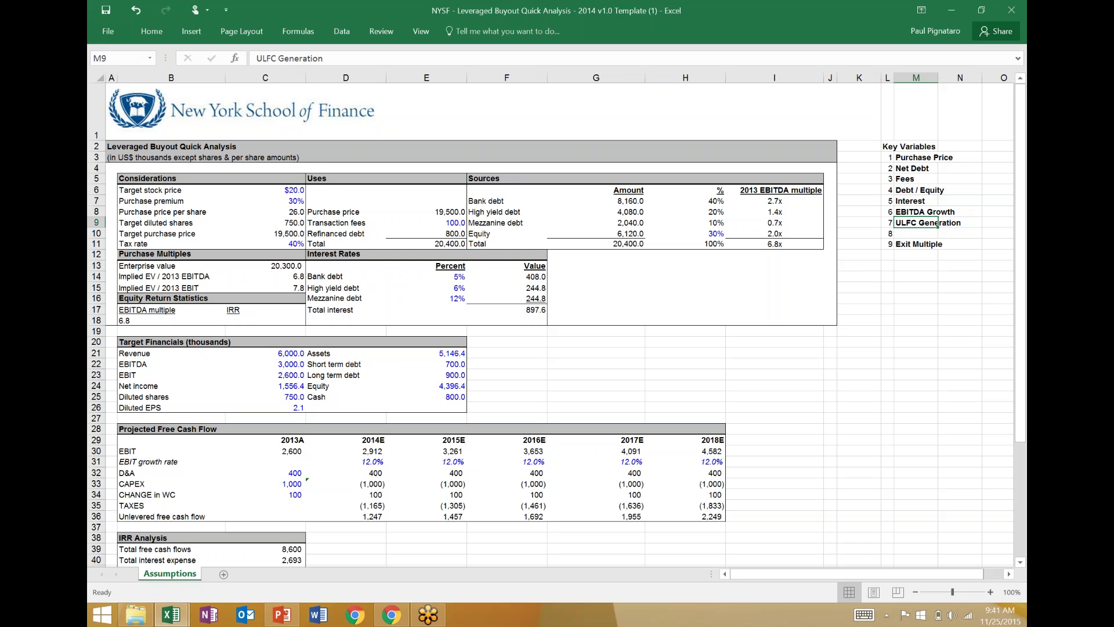
pyautogui.click(279, 58)
pyautogui.write('F')
pyautogui.hotkey('ctrl', 'Return')
pyautogui.press('Return')
pyautogui.press('Down')
pyautogui.press('Up')
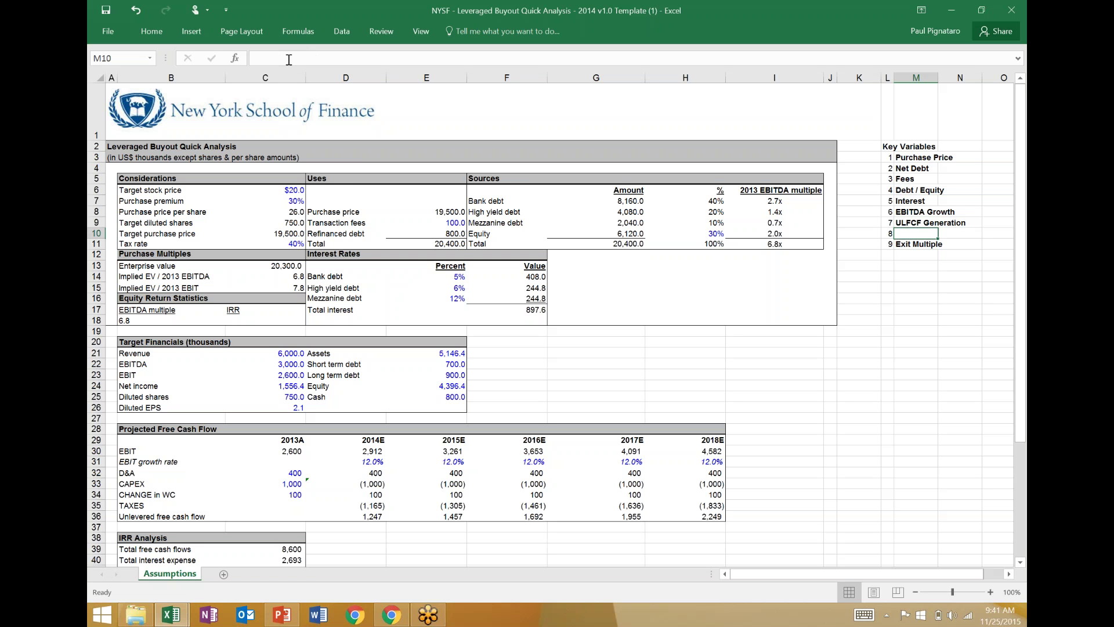
pyautogui.press('Down')
pyautogui.press('Up')
pyautogui.press('Down')
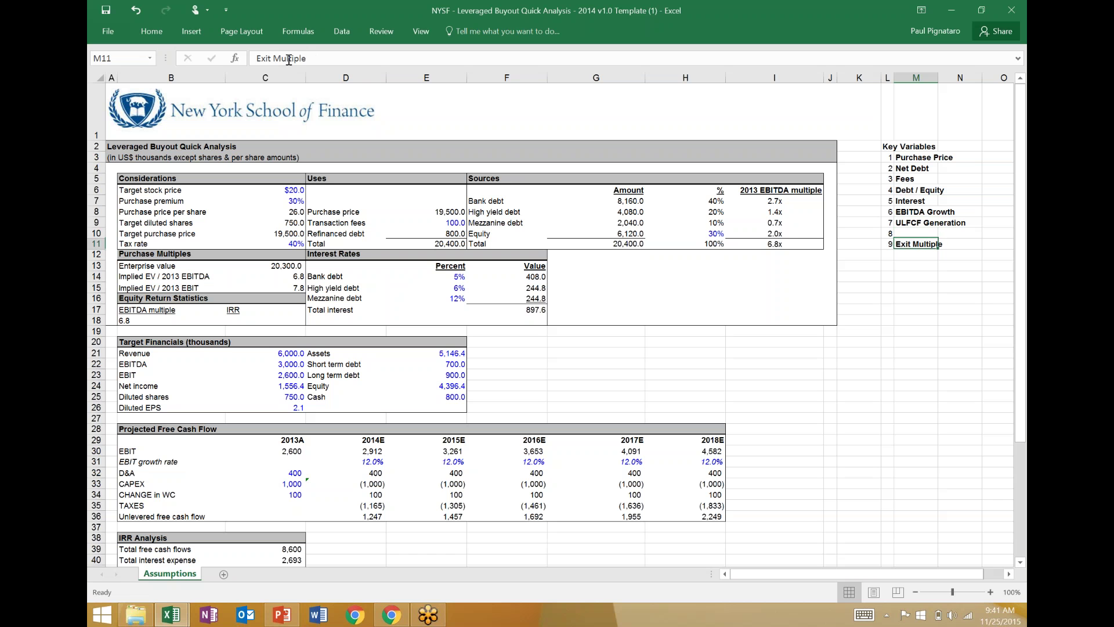
pyautogui.press('Up')
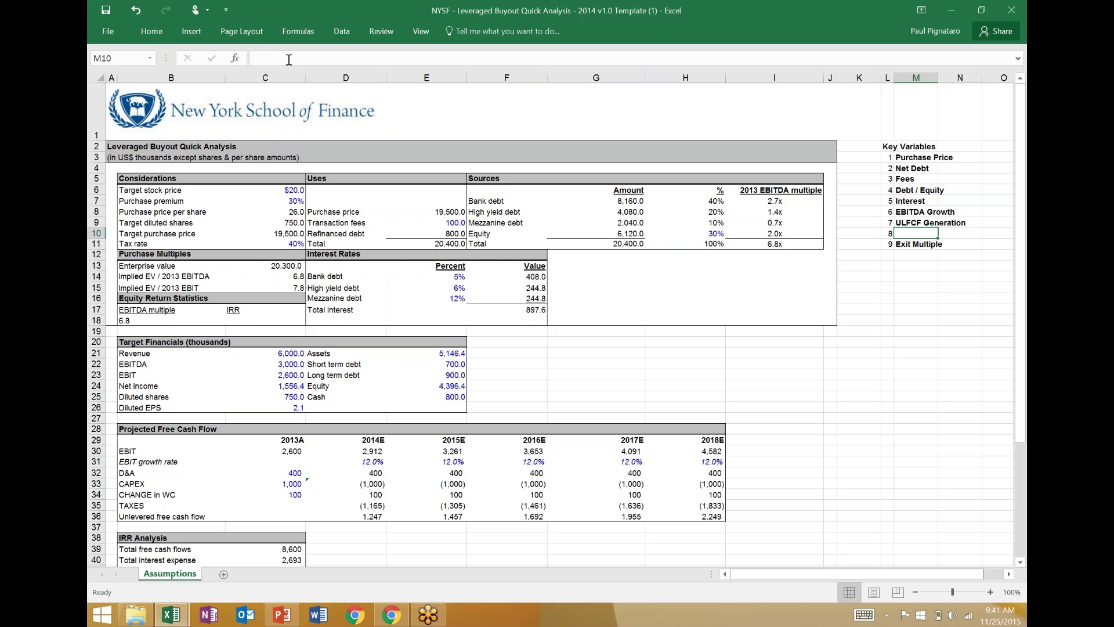
pyautogui.write('Tim')
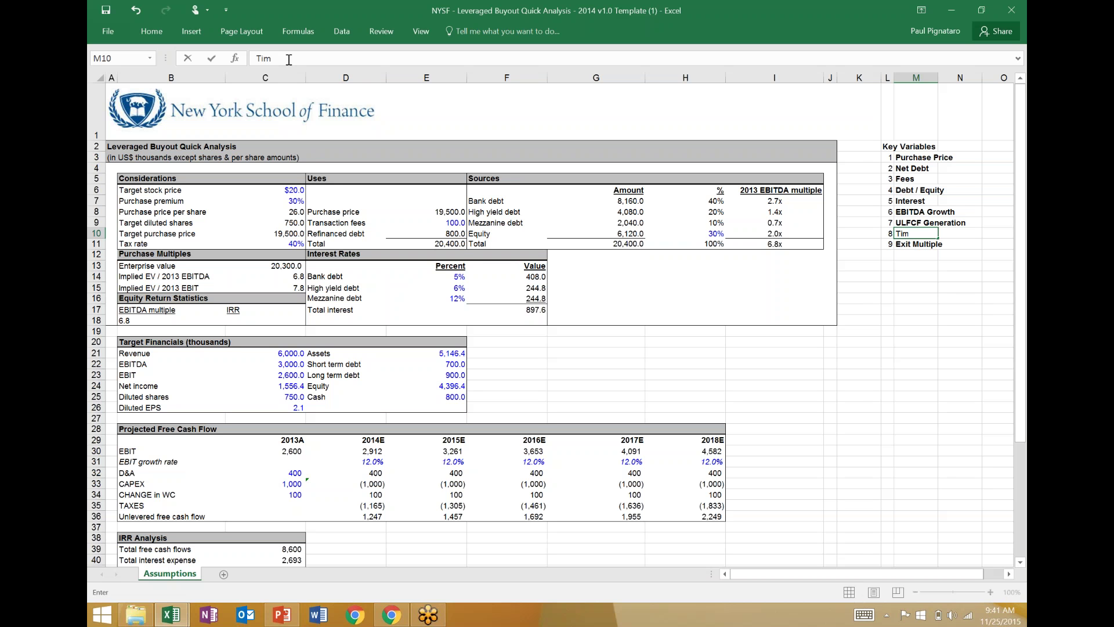
pyautogui.press('Return')
pyautogui.press('Down')
pyautogui.press('Down')
pyautogui.press('Down')
pyautogui.press('Down')
pyautogui.press('Down')
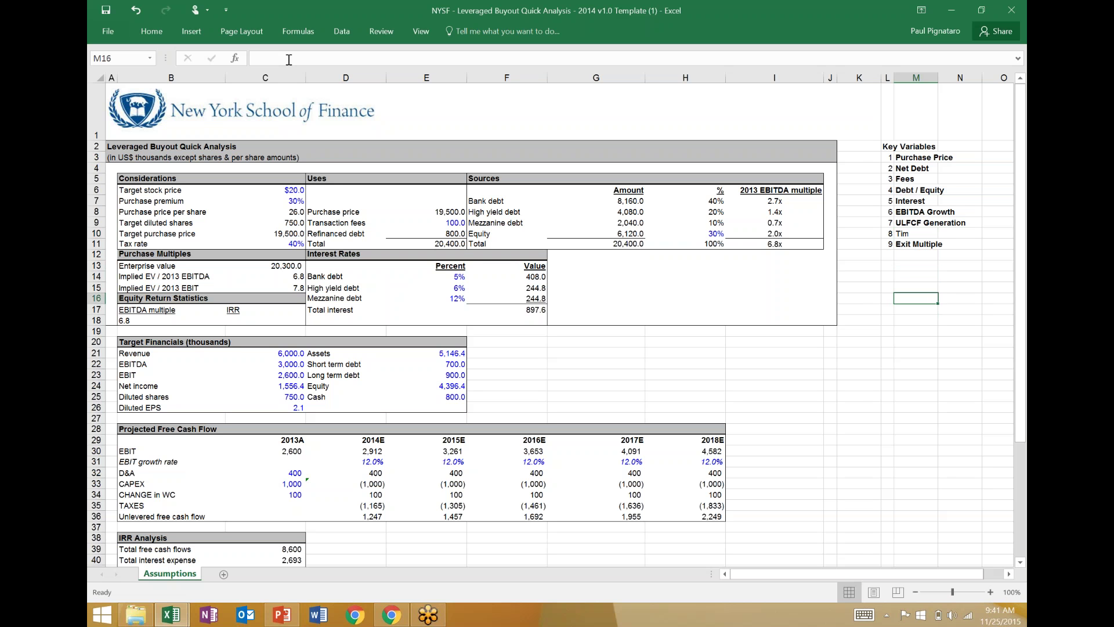
pyautogui.press('Up')
pyautogui.press('Up')
pyautogui.press('Up')
pyautogui.press('Up')
pyautogui.press('Up')
pyautogui.press('Up')
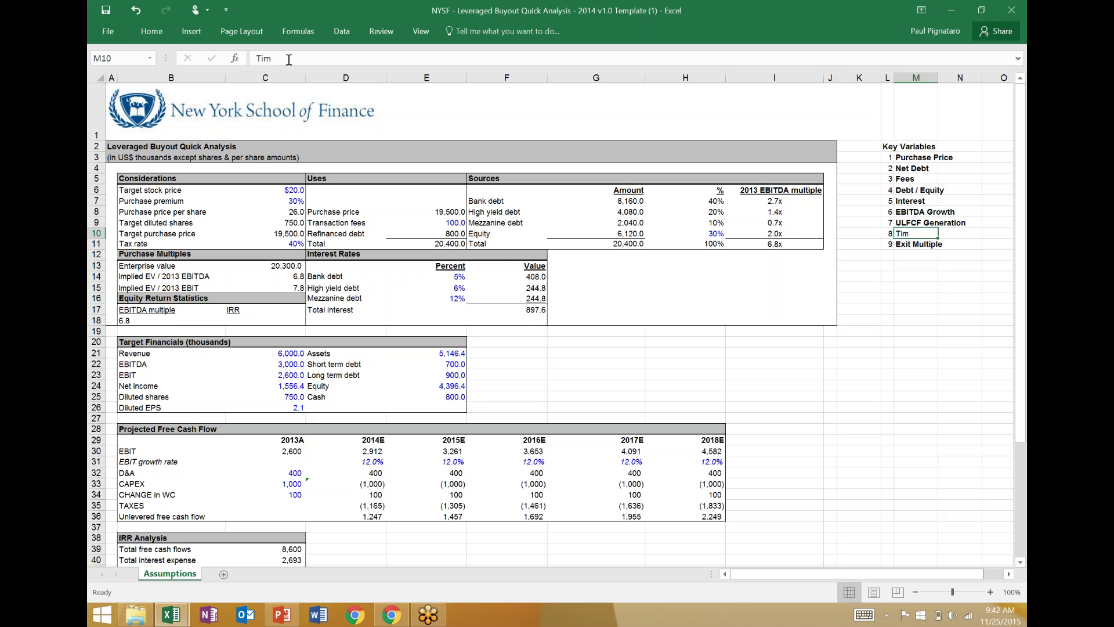
# - Enter "Time Frame" in bold in M10 as key variable 8
pyautogui.write('e')
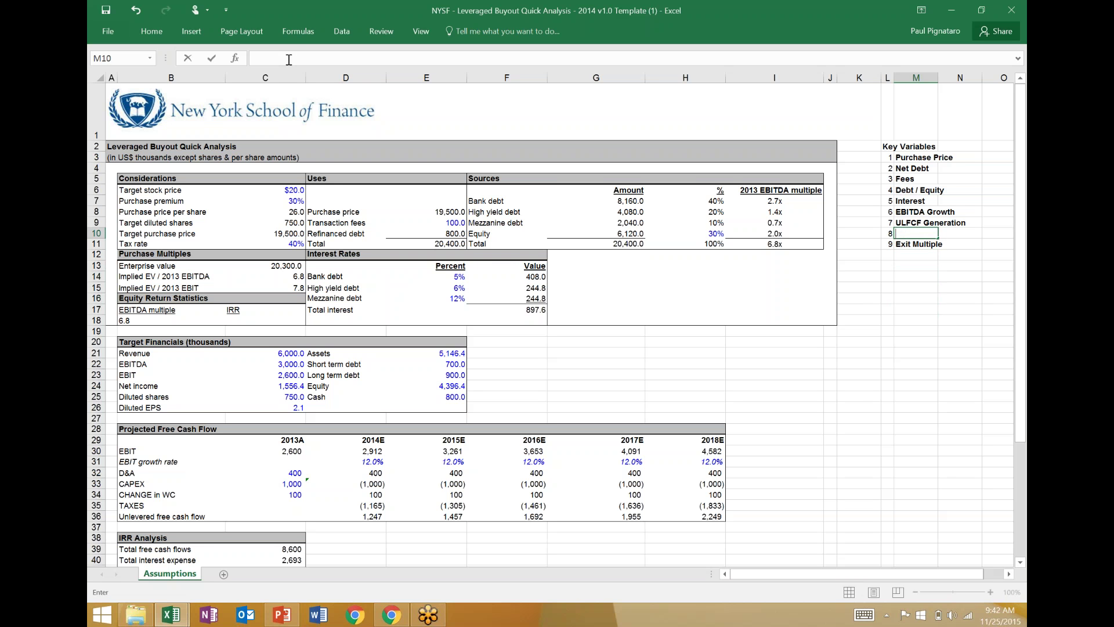
pyautogui.write('Time Frame')
pyautogui.hotkey('ctrl', 'Return')
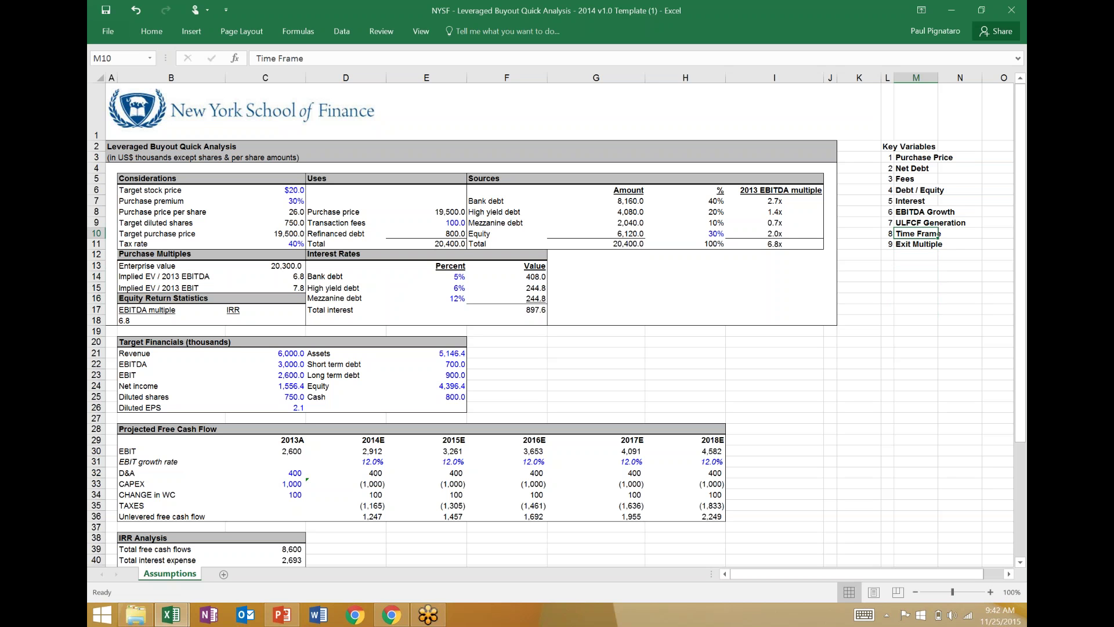
pyautogui.hotkey('ctrl', 'b')
# - Review the Key Variables list from its heading, highlighting entries 1 to 5, Purchase Price through Interest
pyautogui.press('Down')
pyautogui.press('Left')
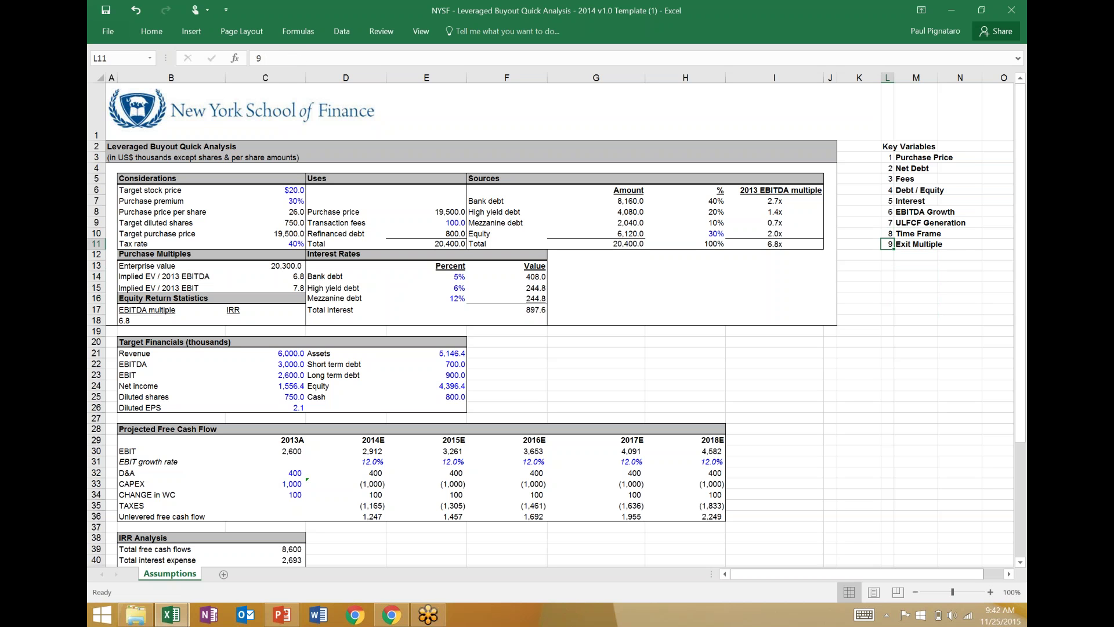
pyautogui.press('Up')
pyautogui.press('Up')
pyautogui.press('Up')
pyautogui.press('Up')
pyautogui.press('Up')
pyautogui.press('Up')
pyautogui.press('Up')
pyautogui.press('Up')
pyautogui.press('Up')
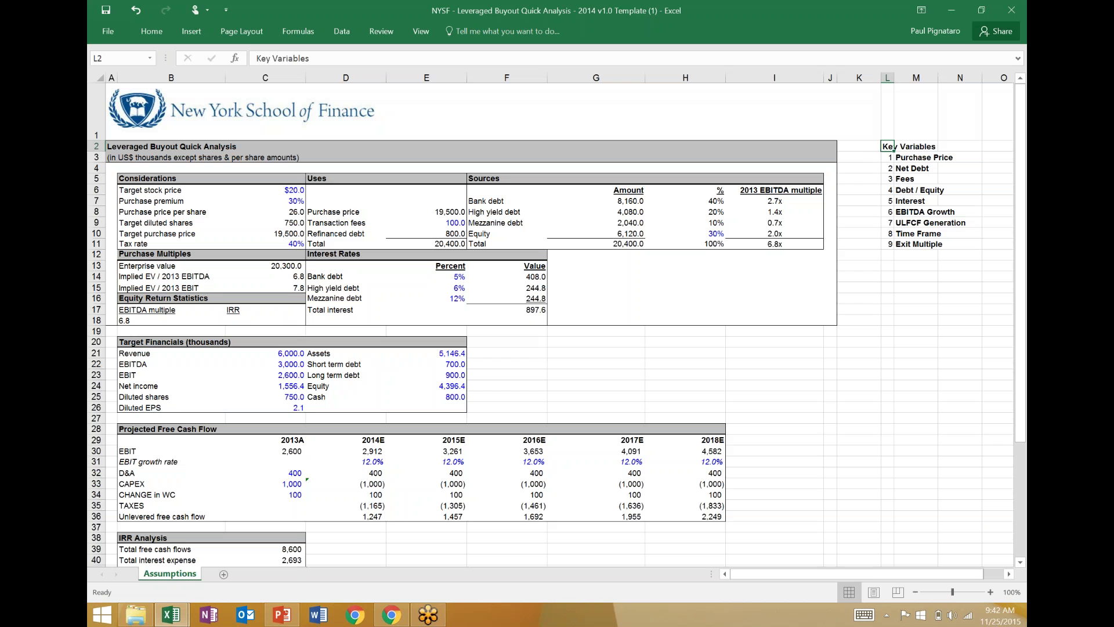
pyautogui.press('Down')
pyautogui.press('Right')
pyautogui.press('Left')
pyautogui.hotkey('shift', 'Right')
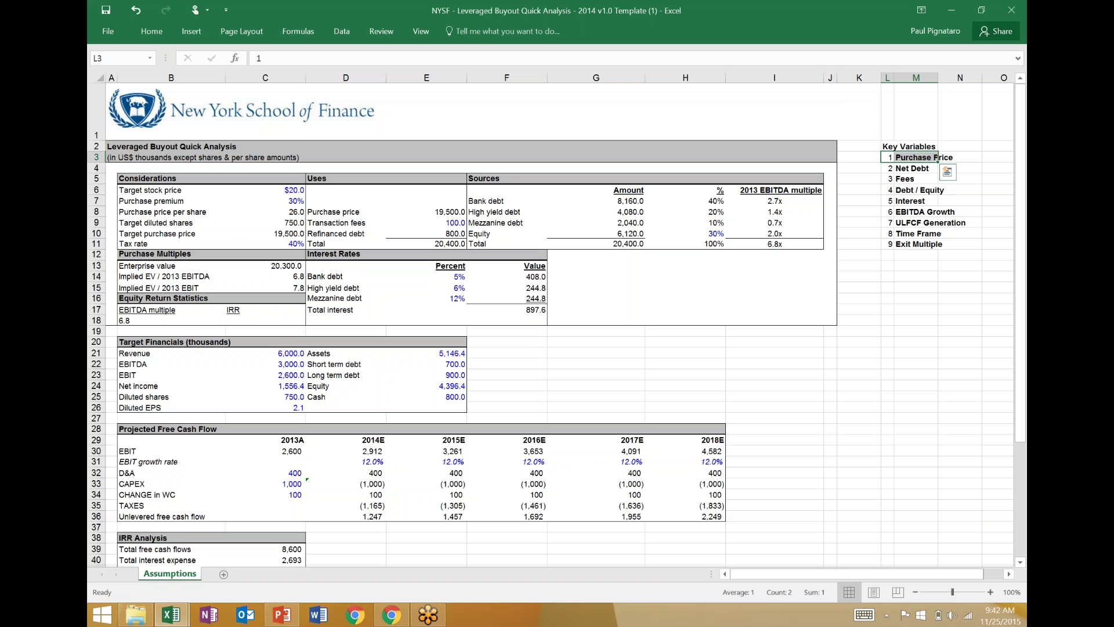
pyautogui.hotkey('shift', 'Down')
pyautogui.hotkey('shift', 'Down')
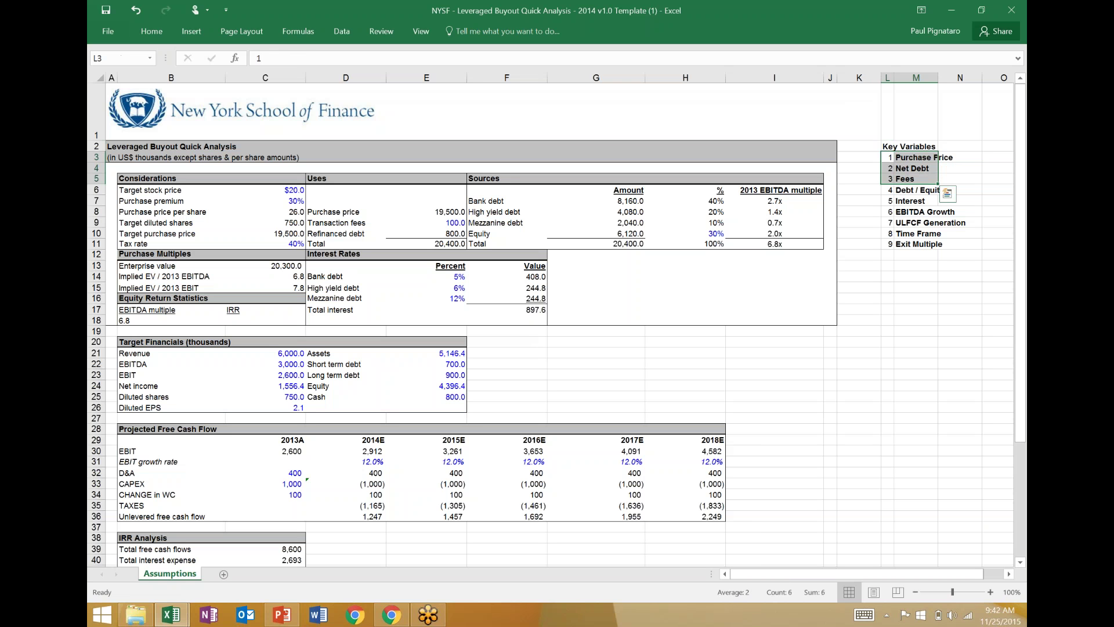
pyautogui.hotkey('shift', 'Down')
pyautogui.hotkey('shift', 'Down')
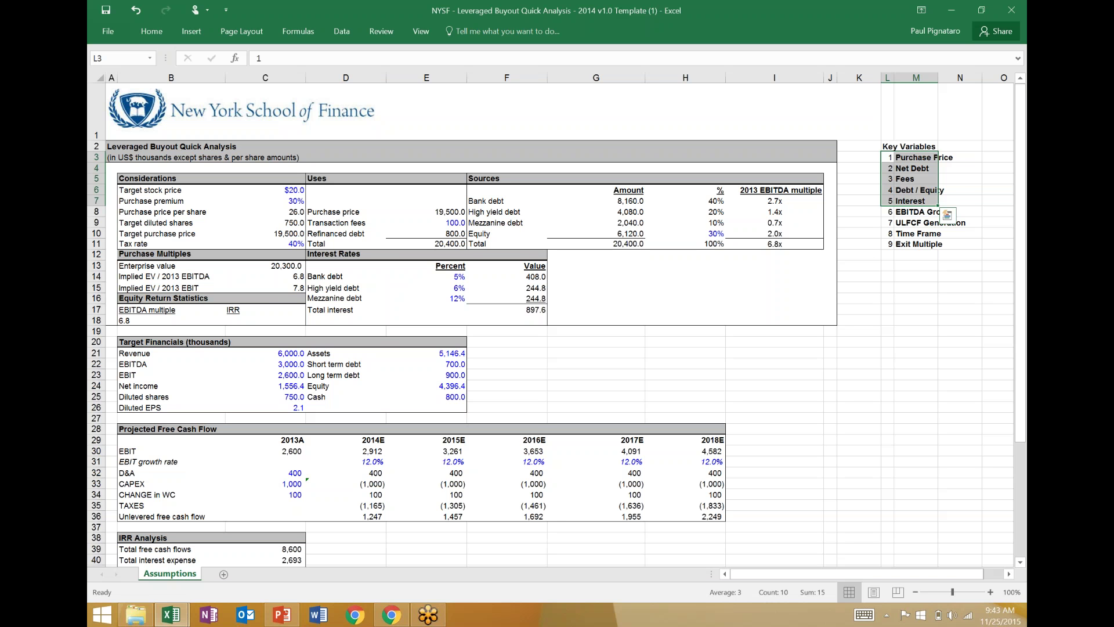
# - Examine the D&A and CAPEX rows and the 2013A column of the Projected Free Cash Flow
pyautogui.click(887, 254)
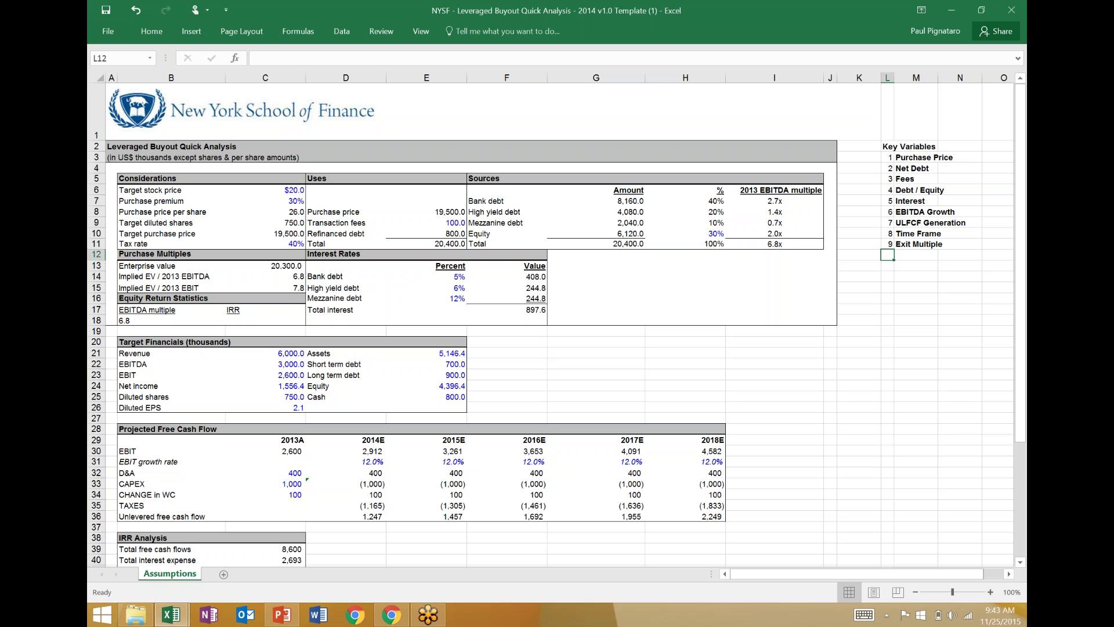
pyautogui.click(427, 472)
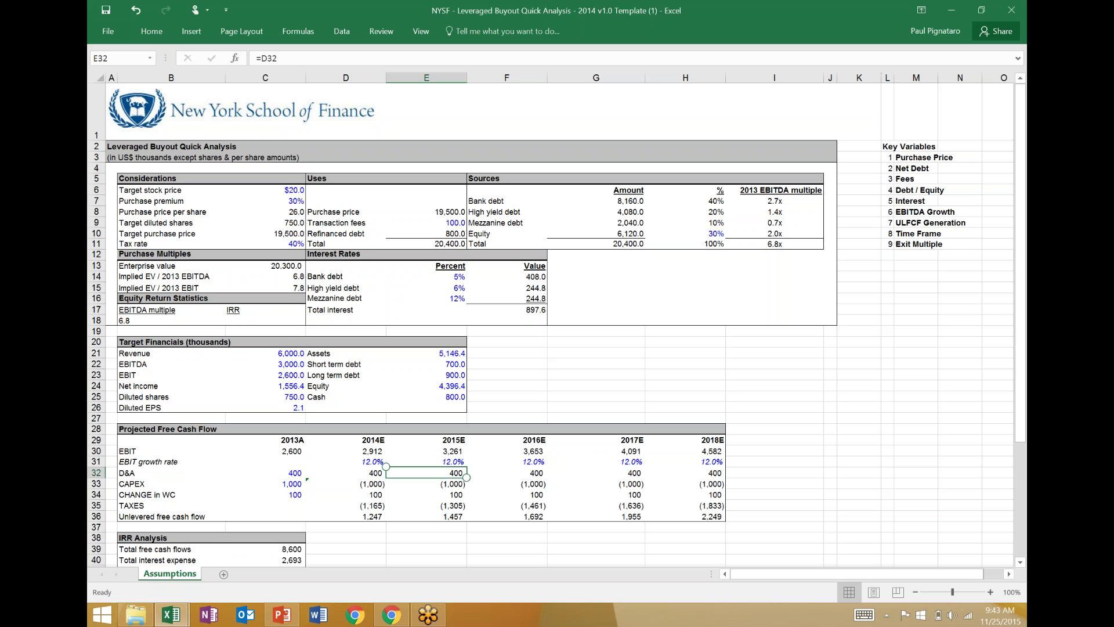
pyautogui.press('Left')
pyautogui.press('Left')
pyautogui.press('Left')
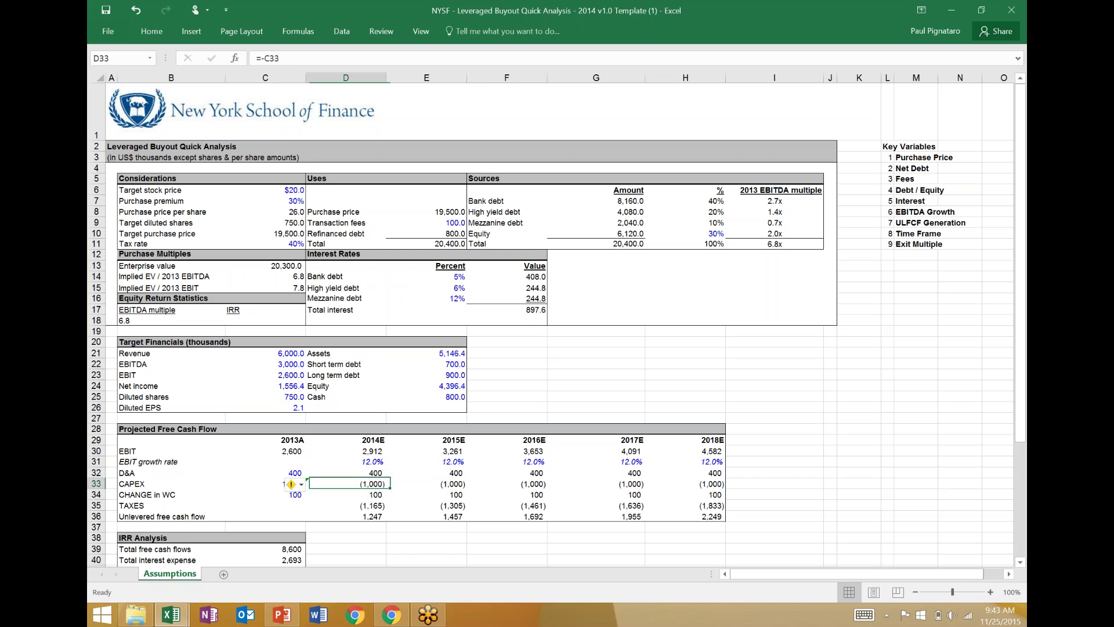
pyautogui.press('Up')
pyautogui.press('Up')
pyautogui.press('Up')
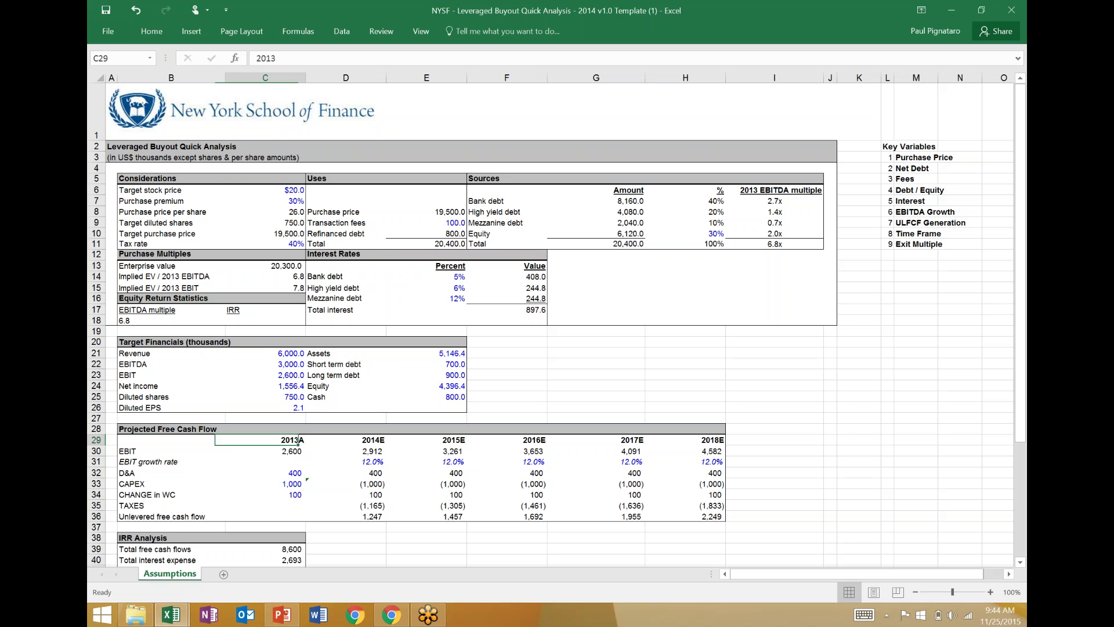
# - Highlight key variables 6 and 7, EBITDA Growth and ULFCF Generation, one after the other
pyautogui.press('Right')
pyautogui.press('Right')
pyautogui.press('Right')
pyautogui.press('Right')
pyautogui.press('Right')
pyautogui.press('Right')
pyautogui.press('Right')
pyautogui.press('Right')
pyautogui.press('Up')
pyautogui.press('Up')
pyautogui.press('Up')
pyautogui.press('Up')
pyautogui.press('Up')
pyautogui.press('Up')
pyautogui.press('Up')
pyautogui.press('Up')
pyautogui.press('Up')
pyautogui.press('Up')
pyautogui.press('Up')
pyautogui.press('Up')
pyautogui.press('Up')
pyautogui.press('Up')
pyautogui.press('Up')
pyautogui.press('Up')
pyautogui.press('Up')
pyautogui.press('Up')
pyautogui.press('Up')
pyautogui.press('Up')
pyautogui.press('Up')
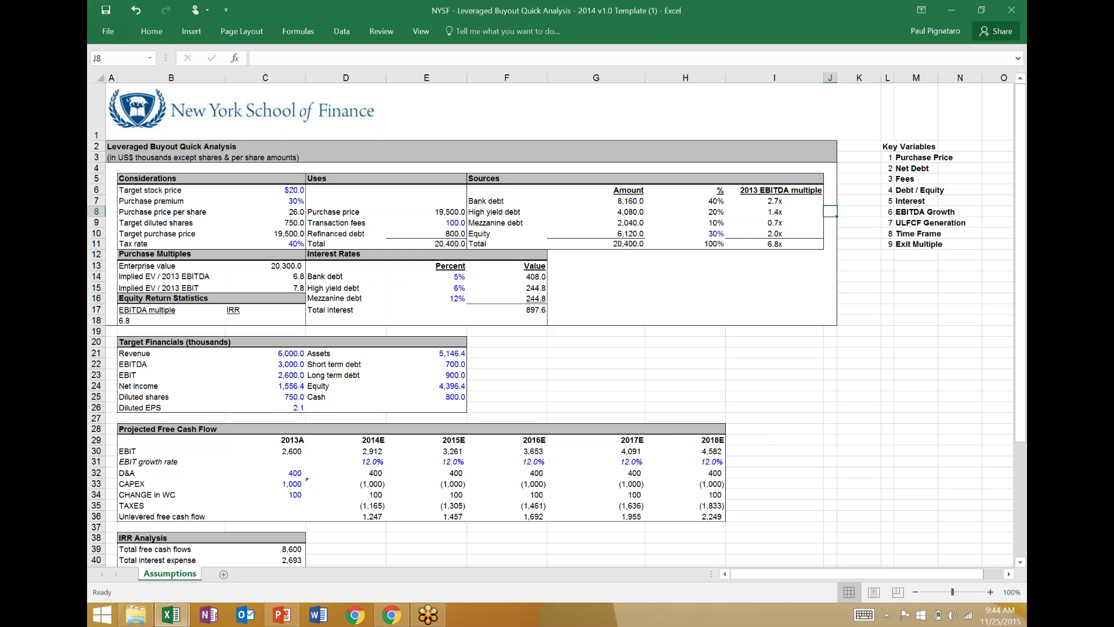
pyautogui.press('Right')
pyautogui.press('Right')
pyautogui.hotkey('shift', 'Right')
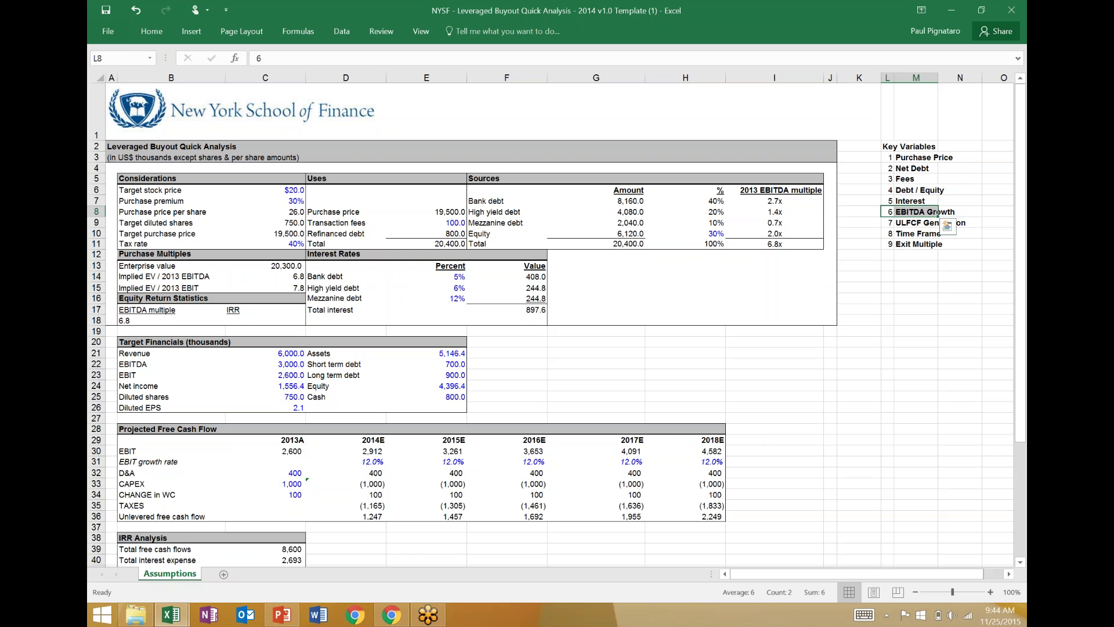
pyautogui.press('Down')
pyautogui.hotkey('shift', 'Right')
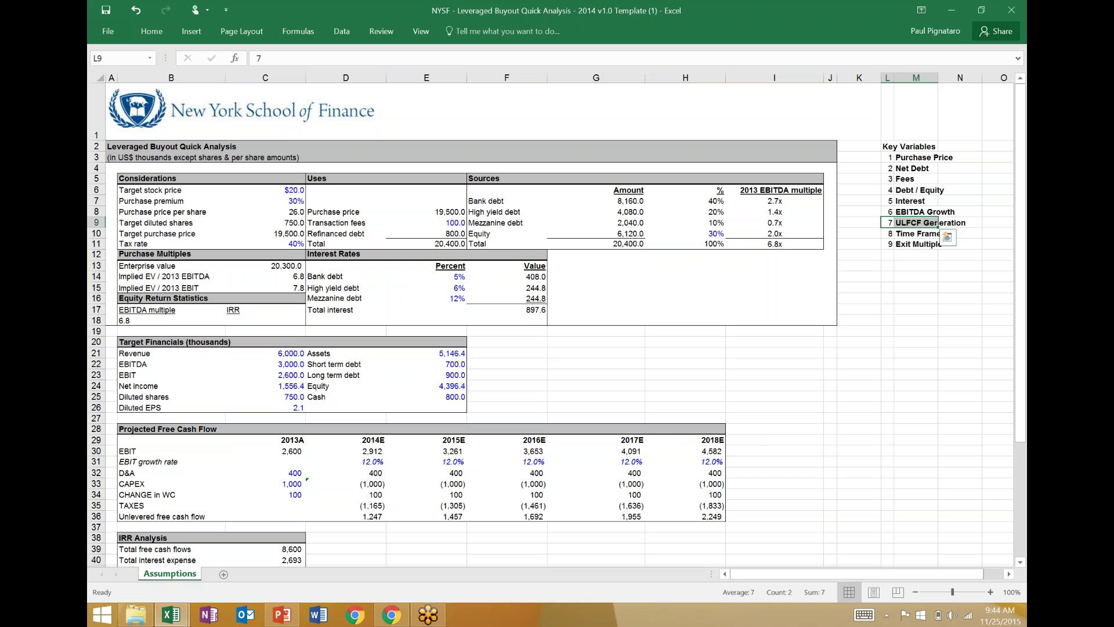
# - Look over the Projected Free Cash Flow section, highlighting its rows from row 28 down
pyautogui.press('Left')
pyautogui.press('Down')
pyautogui.press('Down')
pyautogui.press('Down')
pyautogui.press('Down')
pyautogui.press('Down')
pyautogui.press('Down')
pyautogui.press('Down')
pyautogui.press('Down')
pyautogui.press('Down')
pyautogui.press('Down')
pyautogui.press('Down')
pyautogui.press('Down')
pyautogui.press('Down')
pyautogui.press('Down')
pyautogui.press('Down')
pyautogui.press('Down')
pyautogui.press('Down')
pyautogui.press('Down')
pyautogui.press('Down')
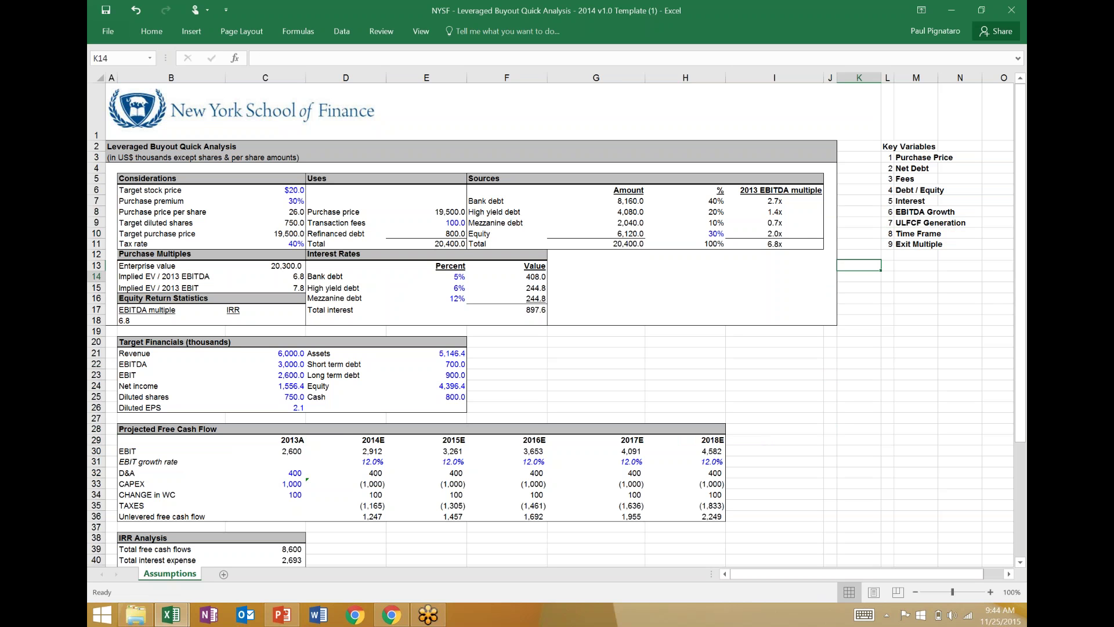
pyautogui.hotkey('shift', 'space')
pyautogui.hotkey('shift', 'Down')
pyautogui.hotkey('shift', 'Down')
pyautogui.hotkey('shift', 'Down')
pyautogui.hotkey('shift', 'Down')
pyautogui.hotkey('shift', 'Down')
pyautogui.hotkey('shift', 'Down')
pyautogui.hotkey('shift', 'Down')
pyautogui.hotkey('shift', 'Down')
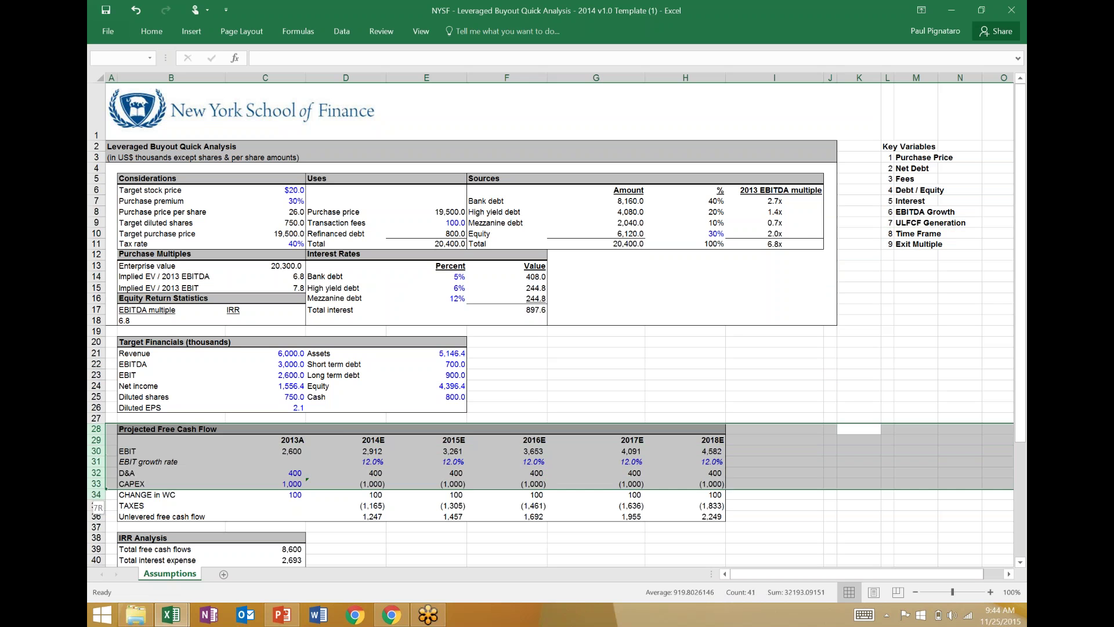
pyautogui.press('Up')
pyautogui.press('Up')
pyautogui.press('Up')
pyautogui.press('Up')
pyautogui.press('Up')
pyautogui.press('Up')
pyautogui.press('Up')
pyautogui.press('Up')
pyautogui.press('Up')
pyautogui.press('Up')
pyautogui.press('Up')
pyautogui.press('Up')
pyautogui.press('Up')
pyautogui.press('Up')
pyautogui.press('Up')
pyautogui.press('Up')
pyautogui.press('Up')
pyautogui.press('Up')
pyautogui.press('Up')
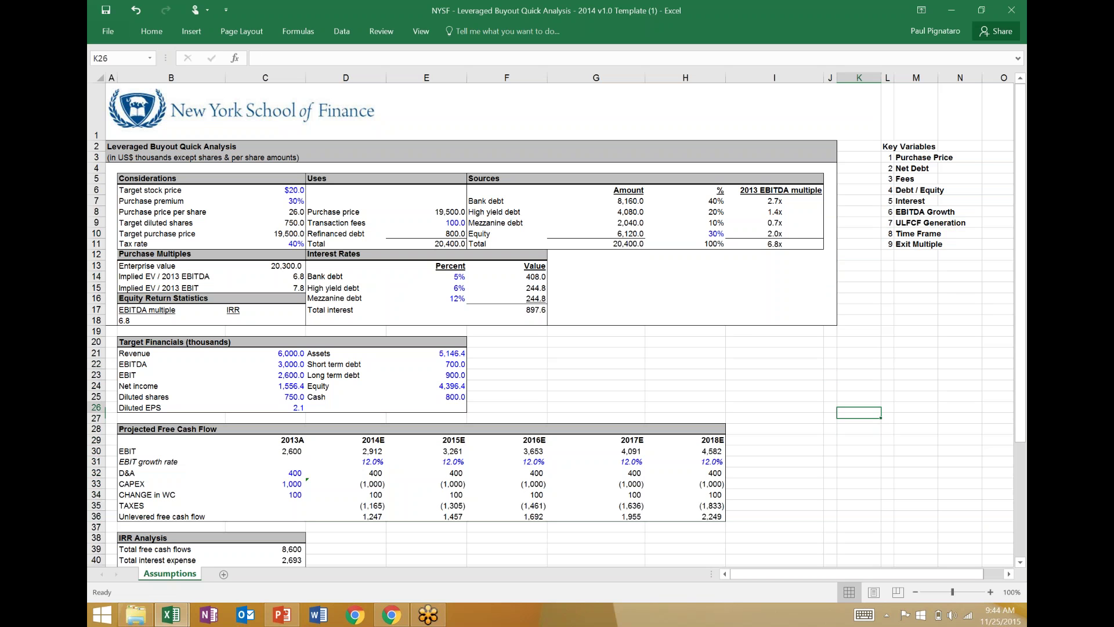
# - Highlight key variables 8 and 9, Time Frame and Exit Multiple, in L10:M11
pyautogui.press('Right')
pyautogui.press('Down')
pyautogui.hotkey('shift', 'Right')
pyautogui.hotkey('shift', 'Down')
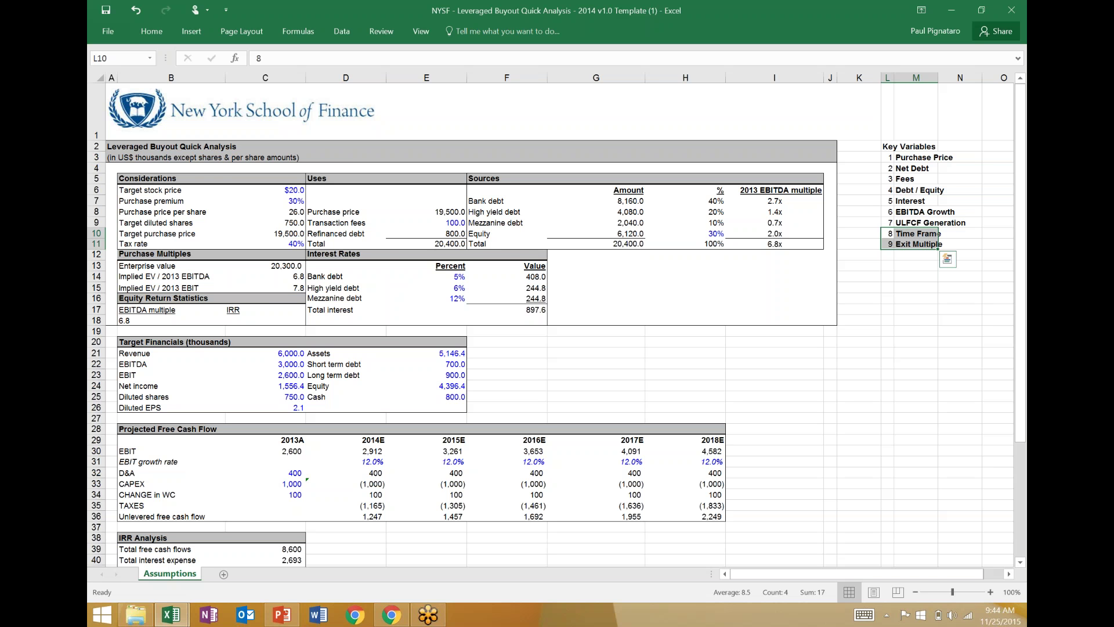
# - Switch to the NYSF Leveraged Buyout Model workbook and show its Financials sheet
pyautogui.hotkey('alt', 'Tab')
pyautogui.hotkey('alt', 'Tab')
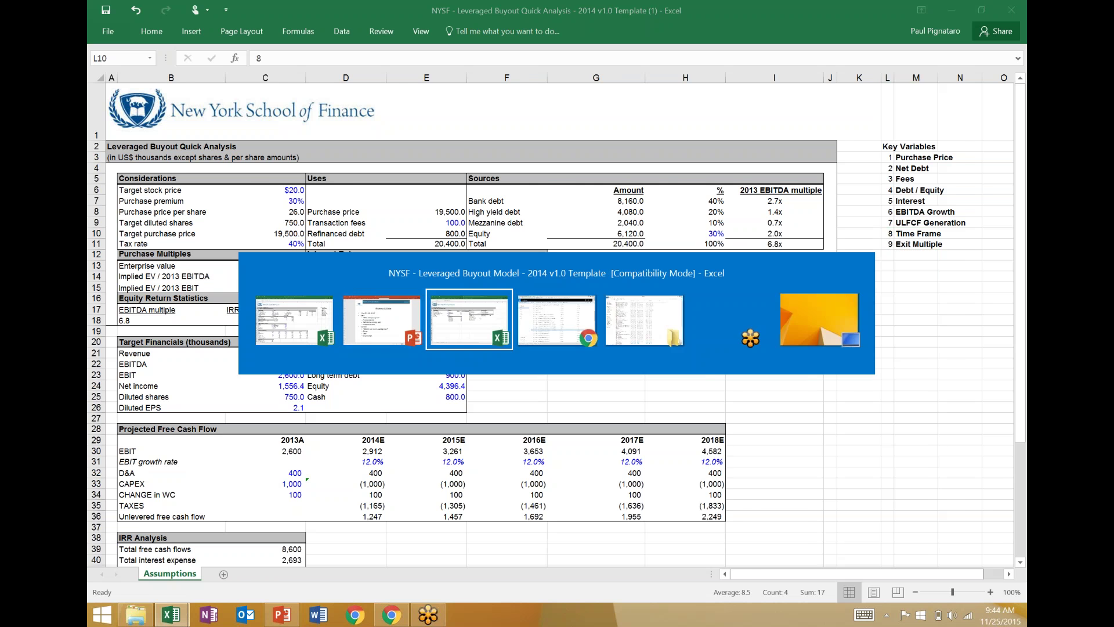
pyautogui.hotkey('ctrl', 'pagedown')
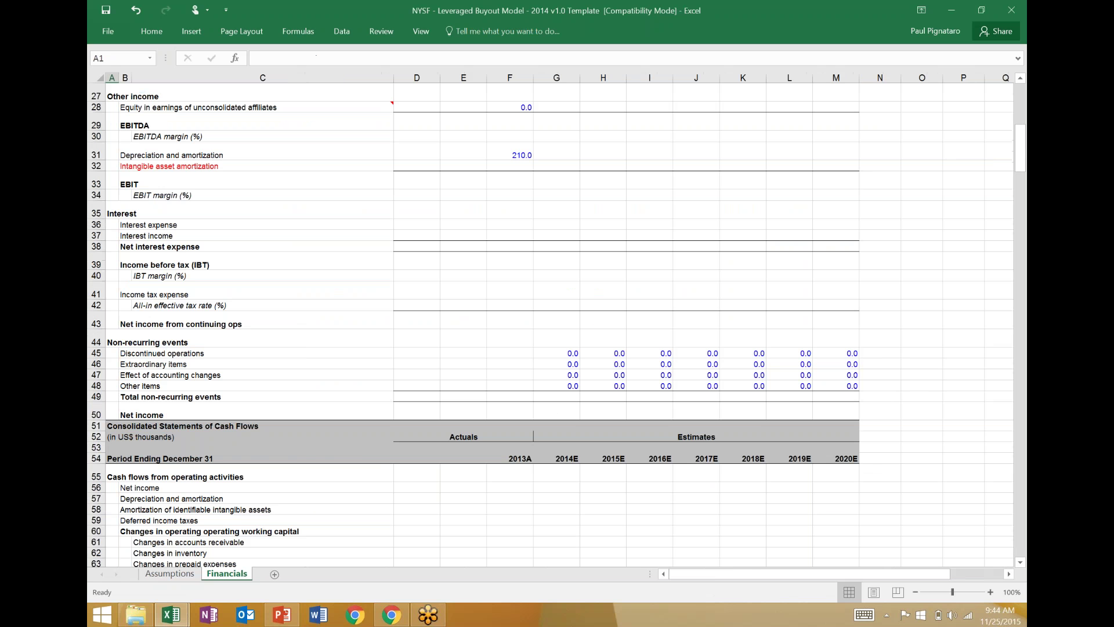
# - Look through the Financials sheet down to the IRR section and select the Exit Year value in F290
pyautogui.scroll(-19, 551, 320)
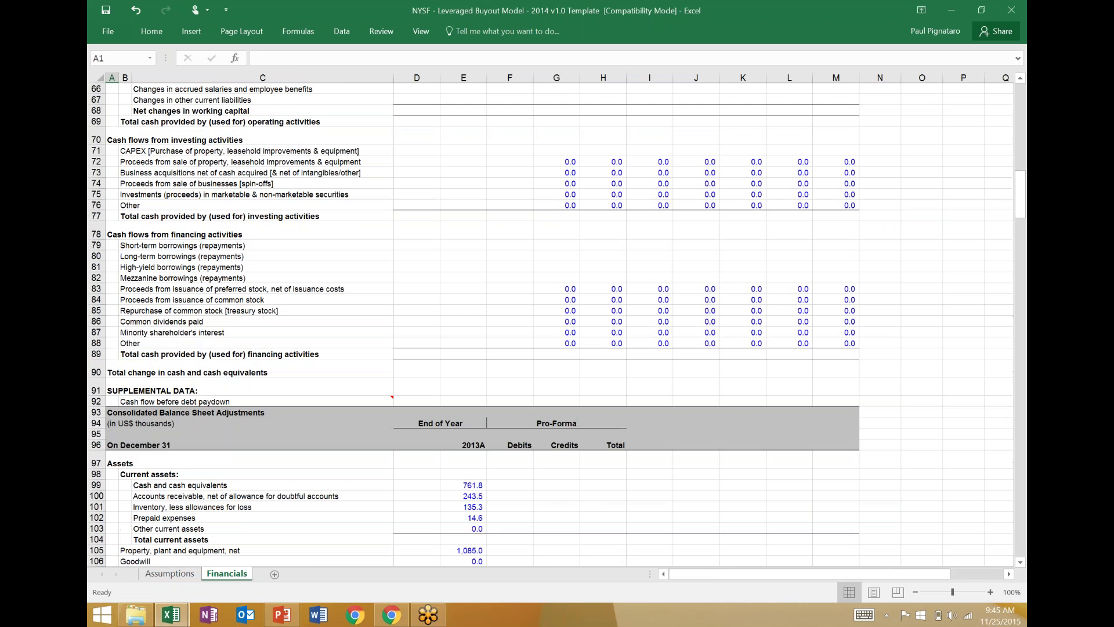
pyautogui.scroll(-20, 551, 319)
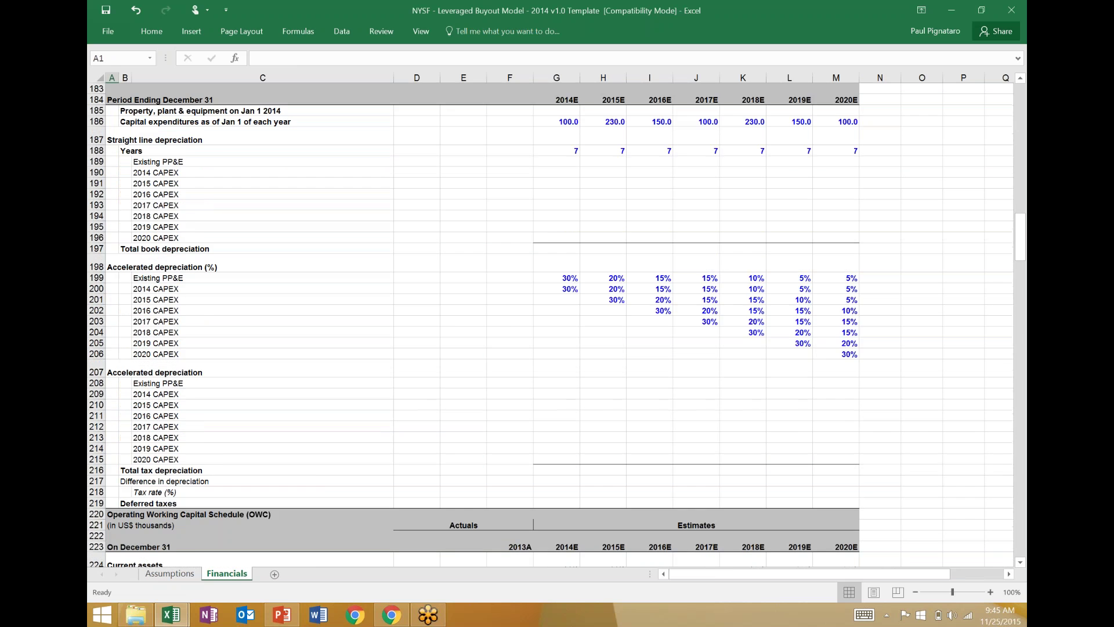
pyautogui.scroll(-20, 551, 319)
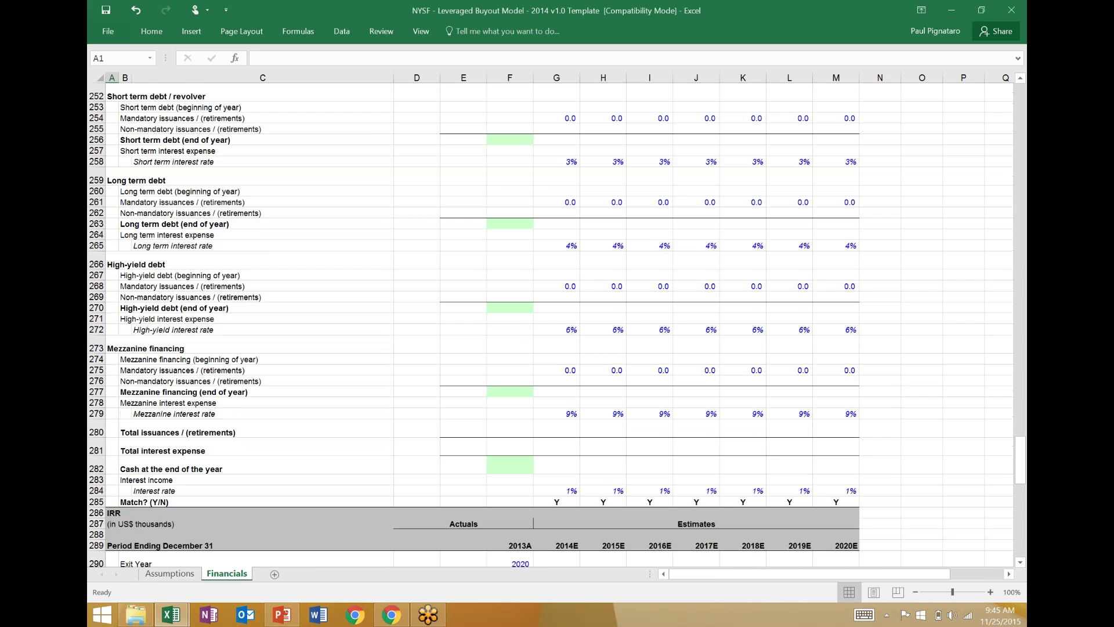
pyautogui.scroll(6, 551, 319)
pyautogui.click(509, 187)
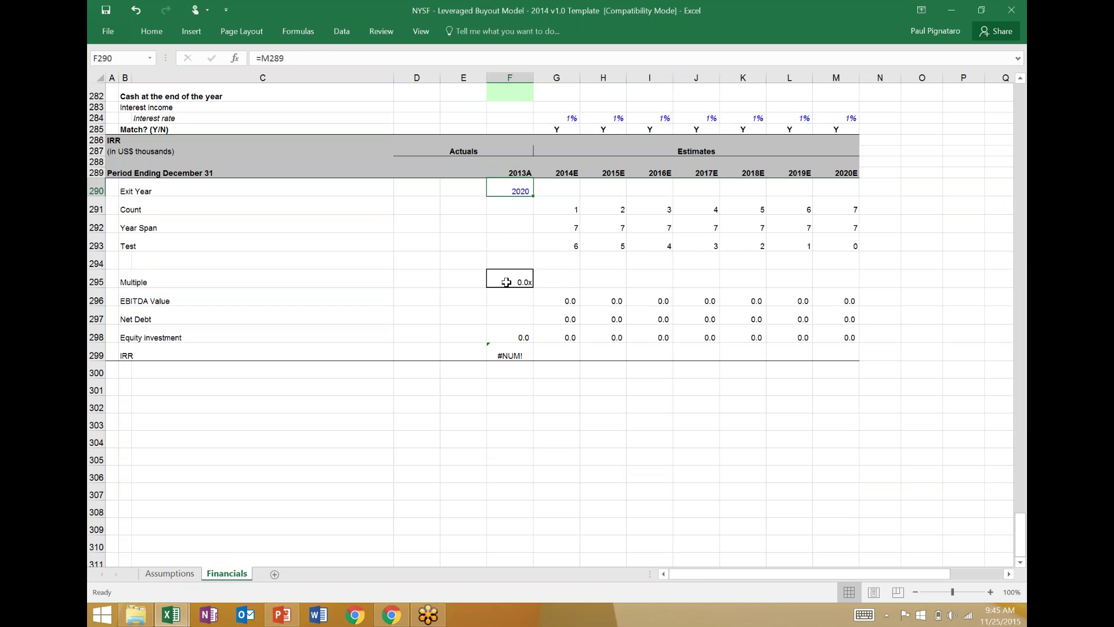
# - Link the Exit Year cell F290 to the 2017E column heading in J289
pyautogui.click(507, 282)
pyautogui.click(509, 192)
pyautogui.write('=')
pyautogui.press('Right')
pyautogui.press('Right')
pyautogui.press('Right')
pyautogui.press('Right')
pyautogui.press('Up')
pyautogui.press('Return')
# - Link the Exit Year cell F290 to the 2020E column heading in M289
pyautogui.press('Up')
pyautogui.write('=')
pyautogui.press('Right')
pyautogui.press('Right')
pyautogui.press('Right')
pyautogui.press('Right')
pyautogui.press('Right')
pyautogui.press('Right')
pyautogui.press('Right')
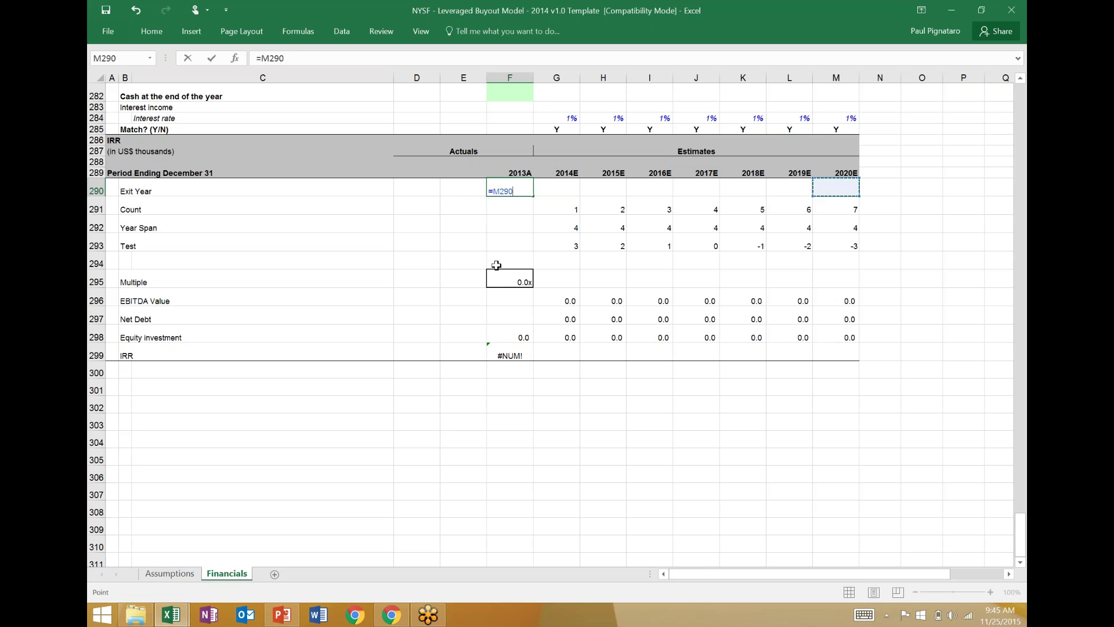
pyautogui.press('Up')
pyautogui.press('Return')
pyautogui.press('Up')
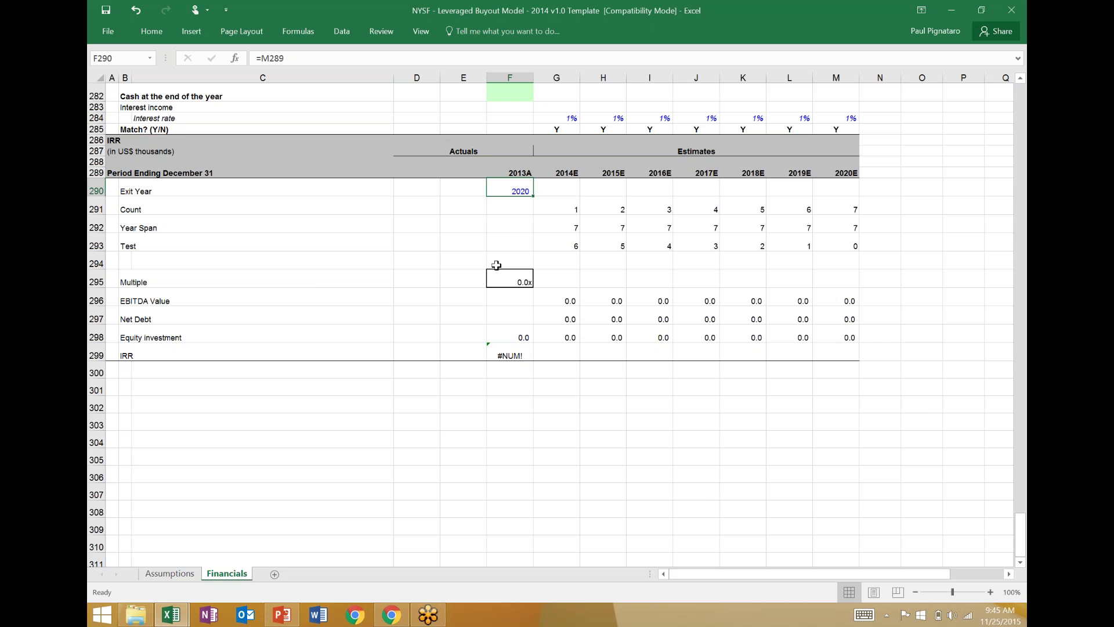
# - Show the buyout model's Assumptions sheet, and switch to the Leveraged Buyout Quick Analysis workbook at the Key Variables heading
pyautogui.hotkey('ctrl', 'pageup')
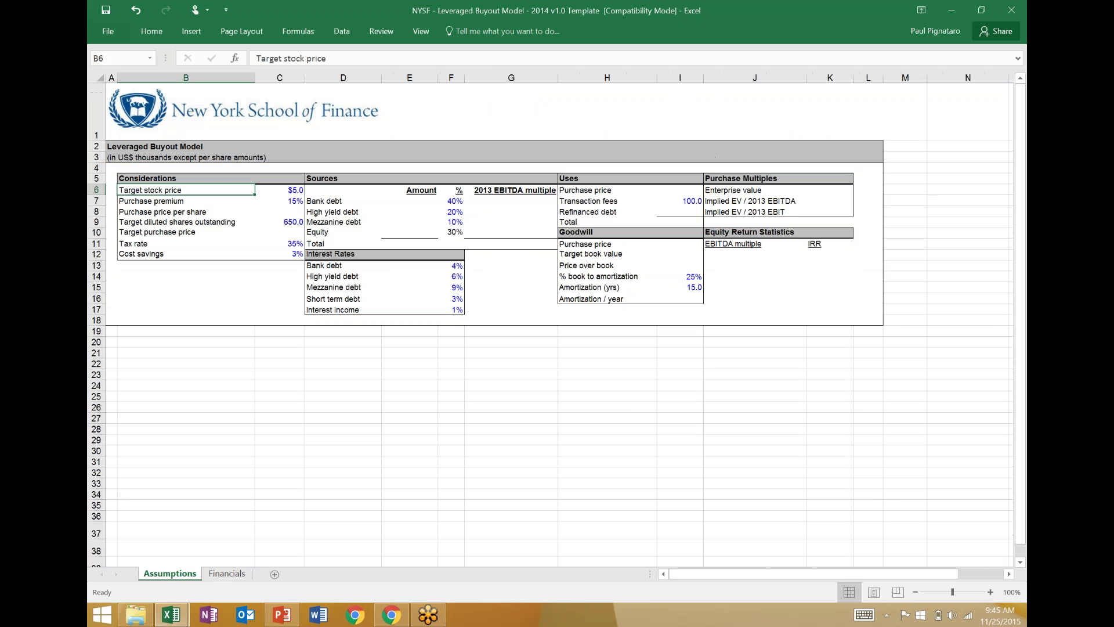
pyautogui.hotkey('alt', 'Tab')
pyautogui.press('Up')
pyautogui.press('Up')
pyautogui.press('Up')
pyautogui.press('Up')
pyautogui.press('Up')
pyautogui.press('Up')
pyautogui.press('Up')
pyautogui.press('Up')
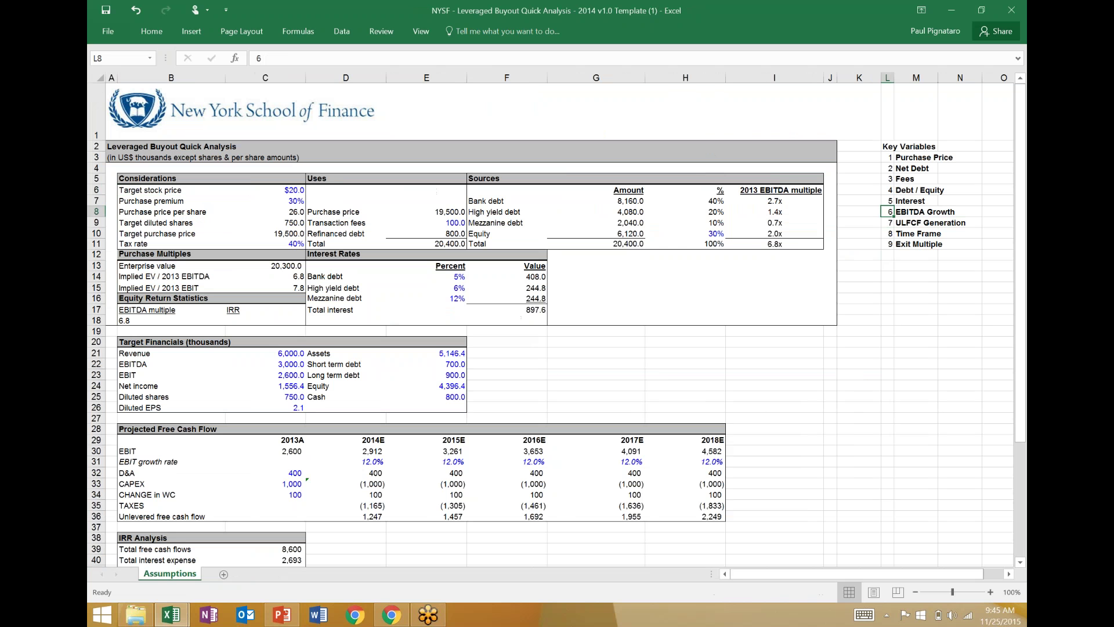
# - Highlight the whole Key Variables list in L2:N11, followed by EBITDA Growth and ULFCF Generation in L8:N9
pyautogui.hotkey('shift', 'Right')
pyautogui.hotkey('shift', 'Right')
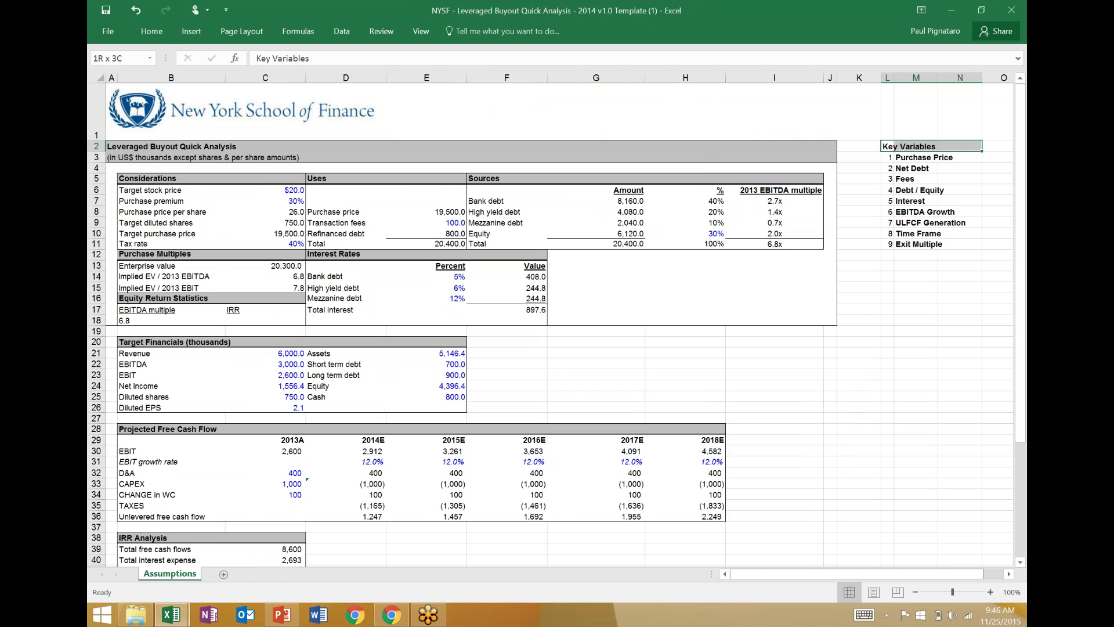
pyautogui.hotkey('shift', 'Down')
pyautogui.hotkey('shift', 'Down')
pyautogui.hotkey('shift', 'Down')
pyautogui.hotkey('shift', 'Down')
pyautogui.hotkey('shift', 'Down')
pyautogui.hotkey('shift', 'Down')
pyautogui.hotkey('shift', 'Down')
pyautogui.hotkey('shift', 'Down')
pyautogui.hotkey('shift', 'Down')
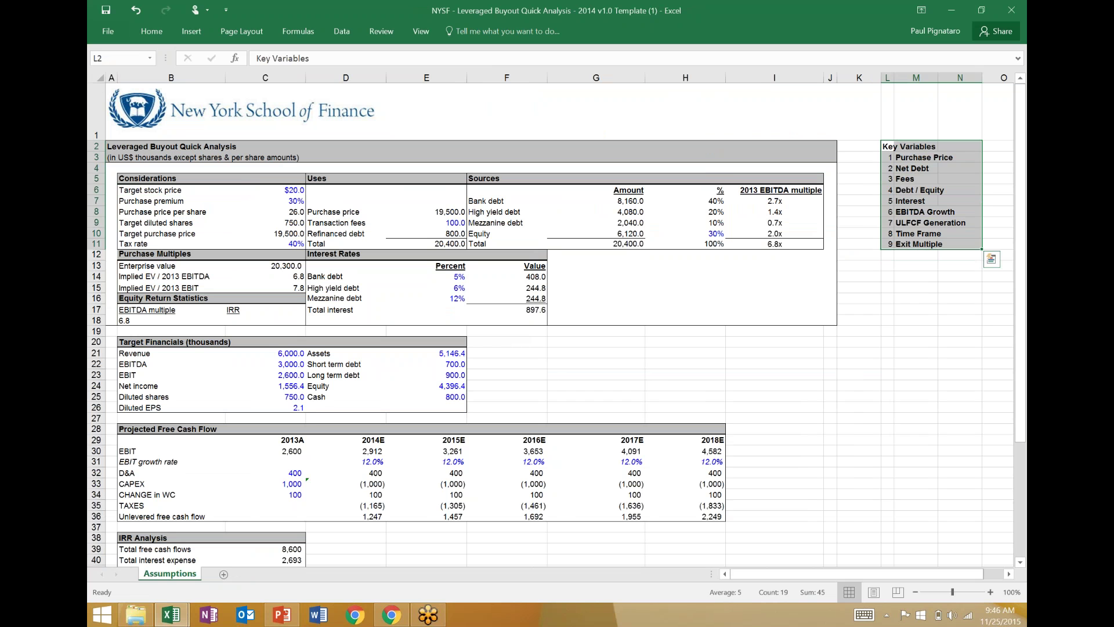
pyautogui.moveTo(887, 212); pyautogui.dragTo(974, 224)
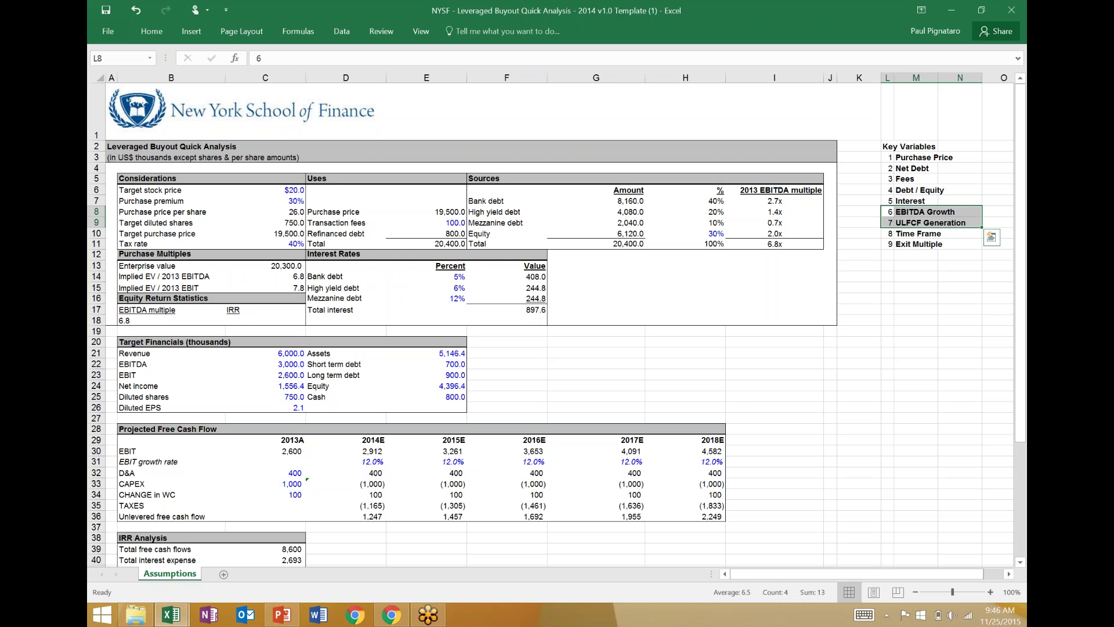
# - Look through the quick analysis down past the IRR Analysis to the IRR Sensitivity table
pyautogui.press('Down')
pyautogui.press('Down')
pyautogui.press('Down')
pyautogui.press('Down')
pyautogui.press('Down')
pyautogui.press('Down')
pyautogui.press('Down')
pyautogui.press('Down')
pyautogui.press('Down')
pyautogui.press('Down')
pyautogui.press('Down')
pyautogui.press('Down')
pyautogui.press('Down')
pyautogui.press('Down')
pyautogui.press('Down')
pyautogui.press('Down')
pyautogui.press('Down')
pyautogui.press('Down')
pyautogui.press('Down')
pyautogui.press('Down')
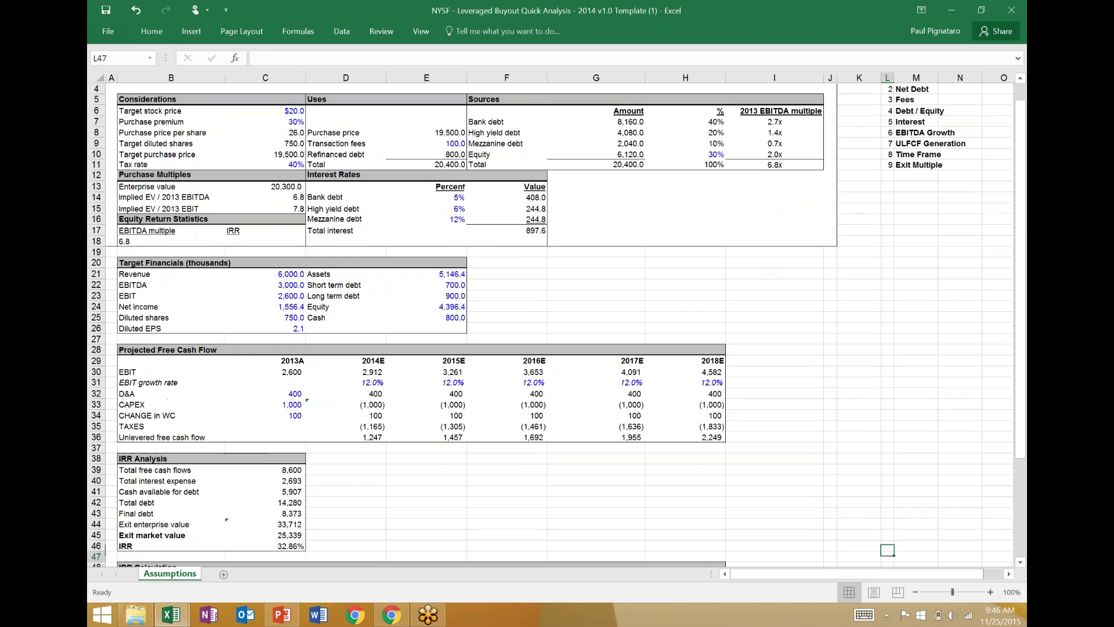
pyautogui.press('Down')
pyautogui.press('Down')
pyautogui.press('Down')
pyautogui.press('Down')
pyautogui.press('Down')
pyautogui.press('Down')
pyautogui.press('Down')
pyautogui.press('Down')
pyautogui.press('Down')
pyautogui.press('Down')
pyautogui.press('Down')
pyautogui.press('Down')
pyautogui.press('Down')
pyautogui.press('Down')
pyautogui.press('Left')
pyautogui.press('Left')
pyautogui.press('Left')
pyautogui.press('Left')
pyautogui.press('Left')
pyautogui.press('Left')
pyautogui.press('Left')
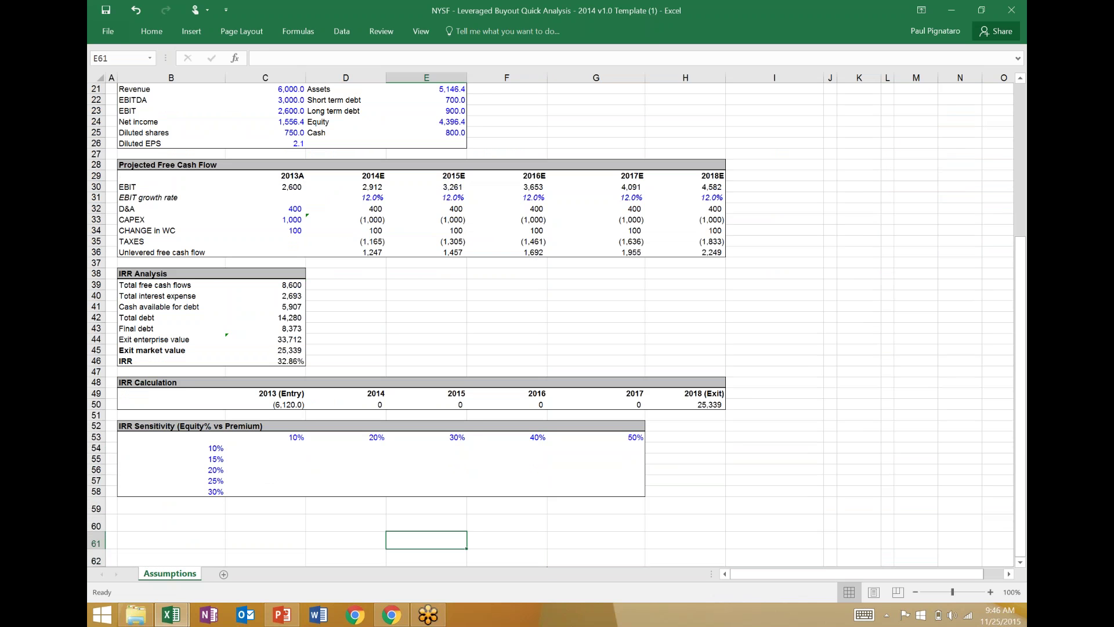
# - Return to the Key Variables list and select Purchase Price in M3
pyautogui.press('Up')
pyautogui.press('Up')
pyautogui.press('Up')
pyautogui.press('Up')
pyautogui.press('Up')
pyautogui.press('Up')
pyautogui.press('Up')
pyautogui.press('Up')
pyautogui.press('Up')
pyautogui.press('Up')
pyautogui.press('Up')
pyautogui.press('Up')
pyautogui.press('Up')
pyautogui.scroll(7, 557, 325)
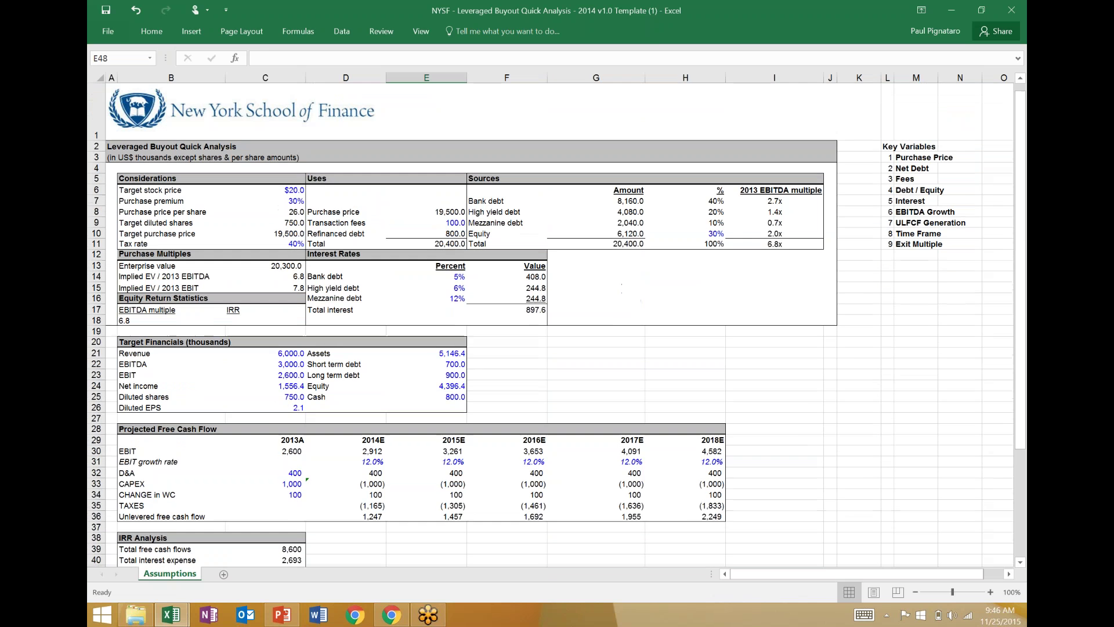
pyautogui.click(916, 158)
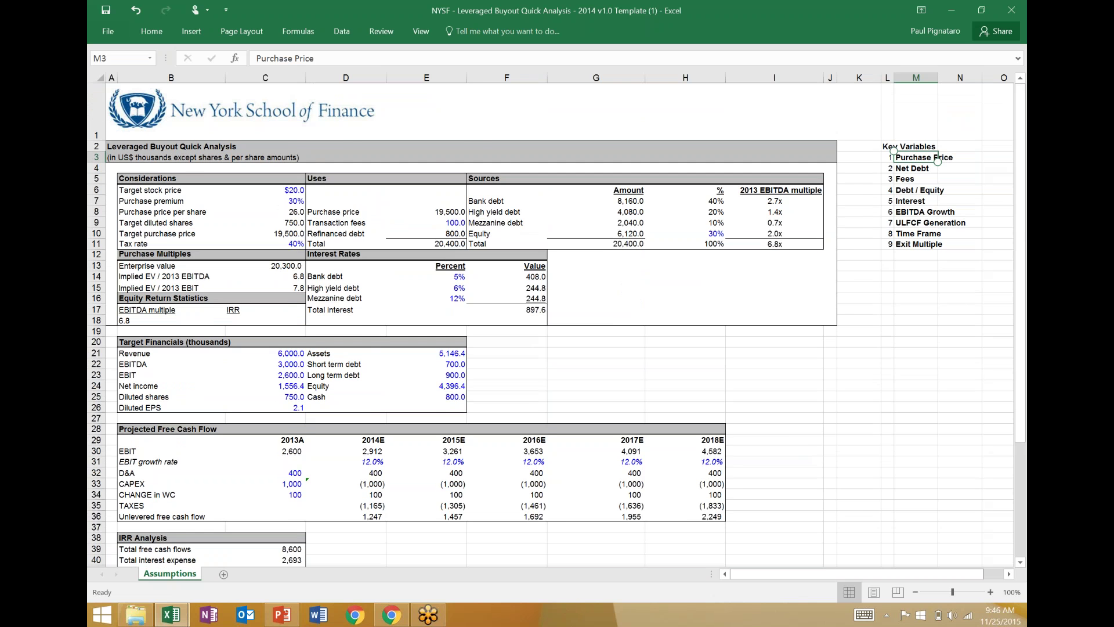
# - Link the IRR Sensitivity table's corner cell B53 to the IRR in C46
pyautogui.scroll(-6, 557, 325)
pyautogui.click(172, 458)
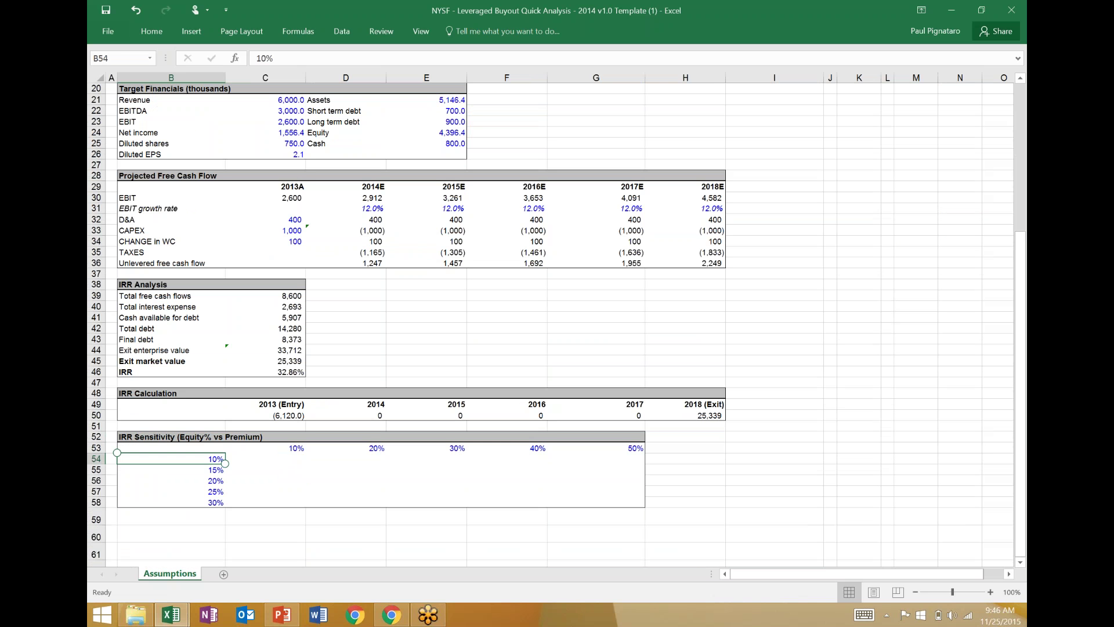
pyautogui.press('Up')
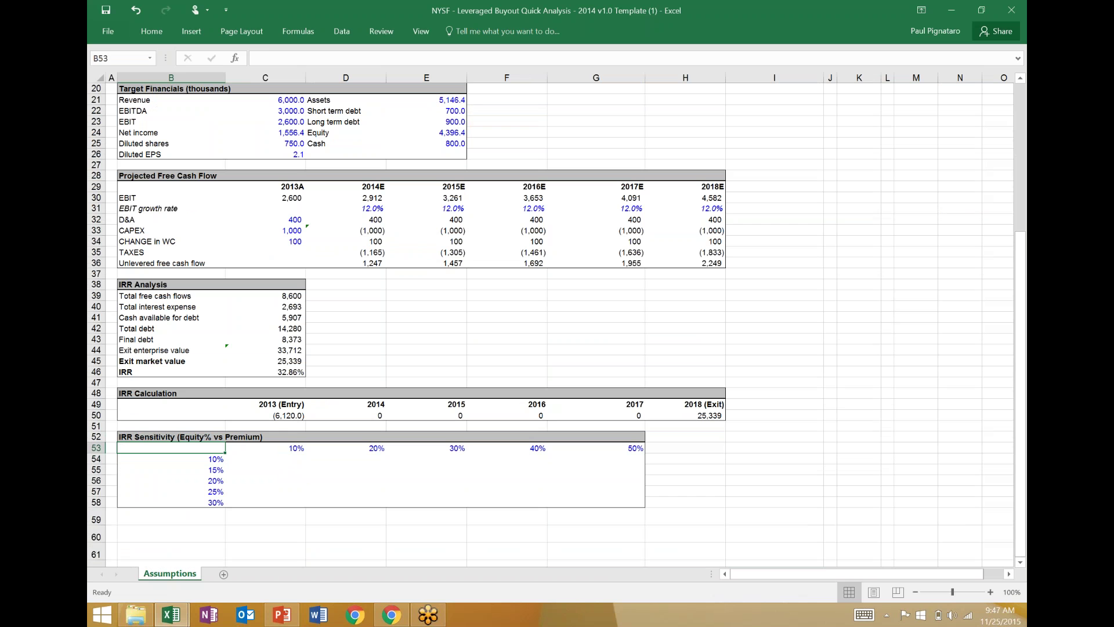
pyautogui.write('=')
pyautogui.press('Up')
pyautogui.press('Up')
pyautogui.press('Up')
pyautogui.press('Up')
pyautogui.press('Up')
pyautogui.press('Up')
pyautogui.press('Up')
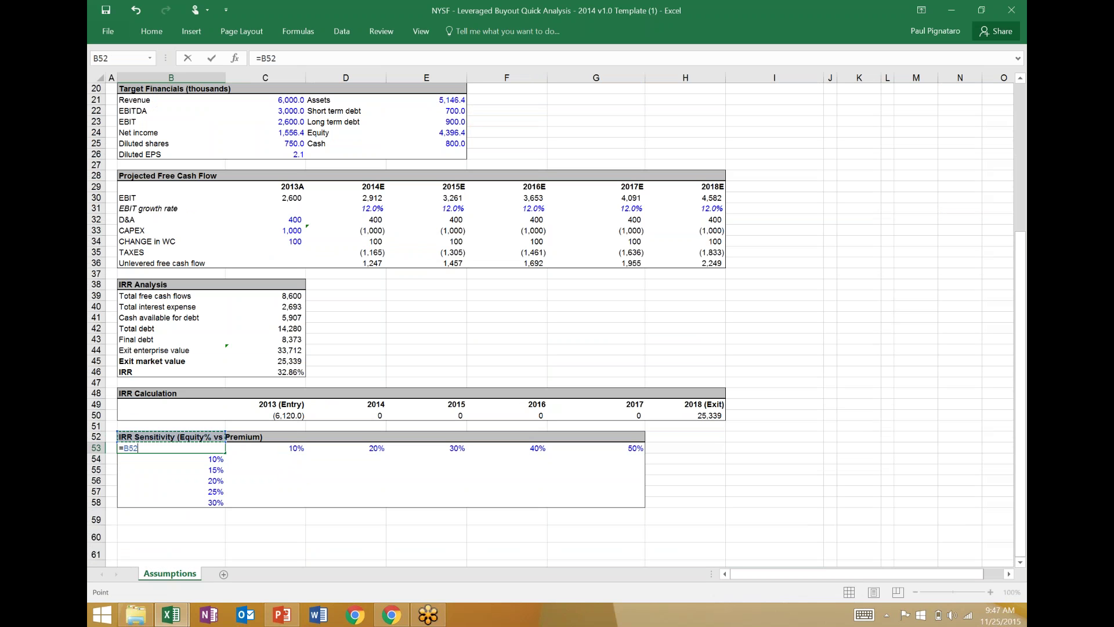
pyautogui.press('Right')
pyautogui.press('Return')
pyautogui.click(171, 447)
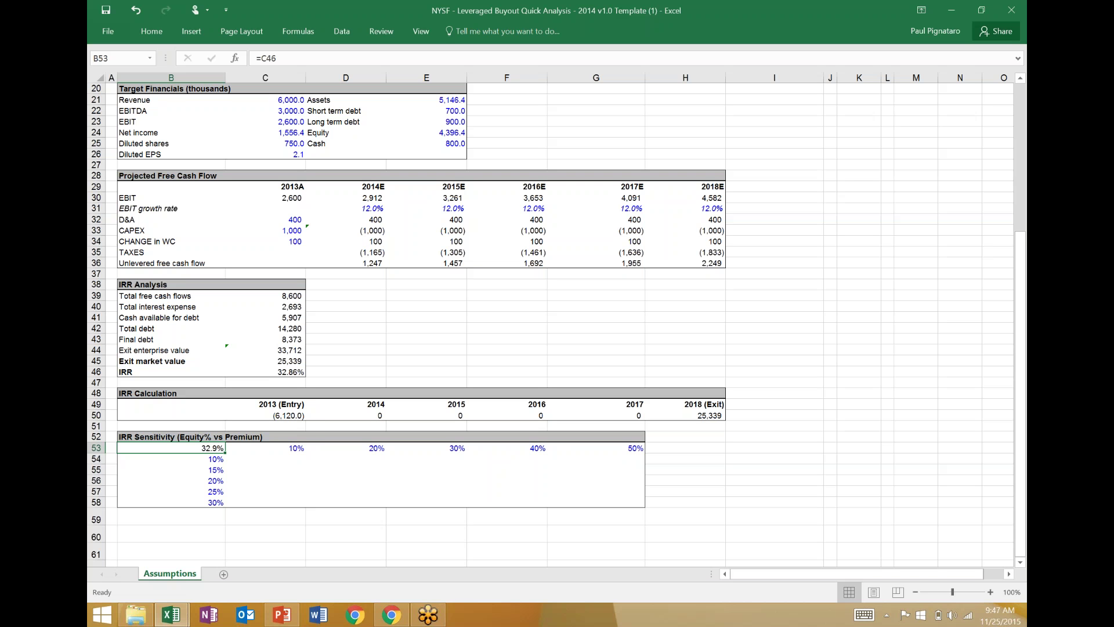
# - Compare the sensitivity table's corner cell with the IRR row of the IRR Analysis
pyautogui.press('Up')
pyautogui.press('Up')
pyautogui.press('Up')
pyautogui.press('Up')
pyautogui.press('Up')
pyautogui.press('Up')
pyautogui.press('Up')
pyautogui.press('Right')
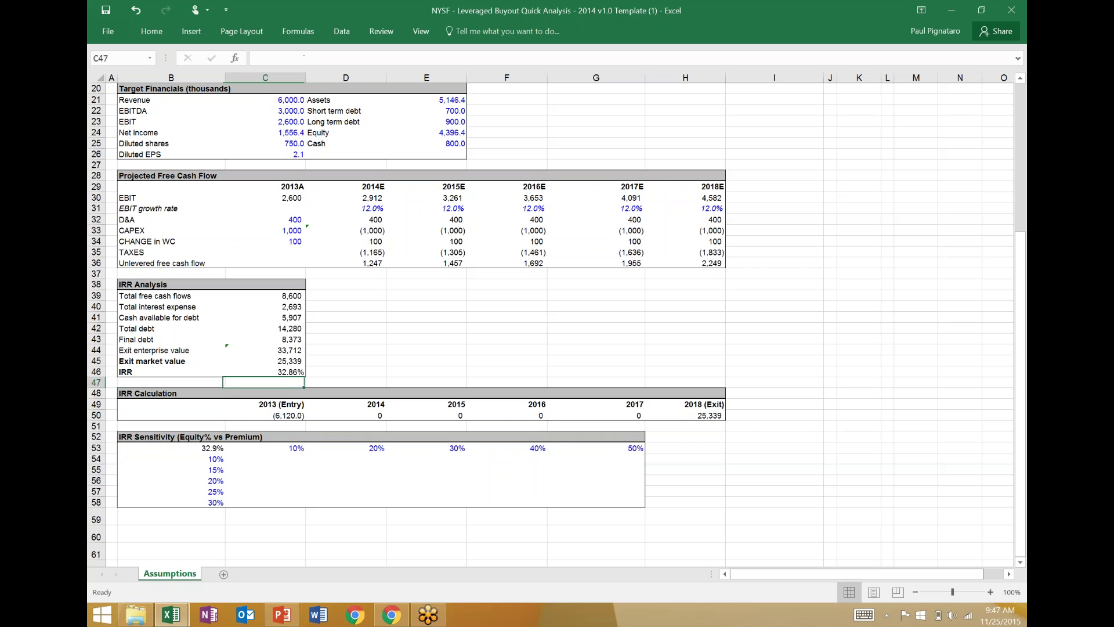
pyautogui.press('Down')
pyautogui.press('Down')
pyautogui.press('Down')
pyautogui.press('Down')
pyautogui.press('Down')
pyautogui.press('Down')
pyautogui.press('Down')
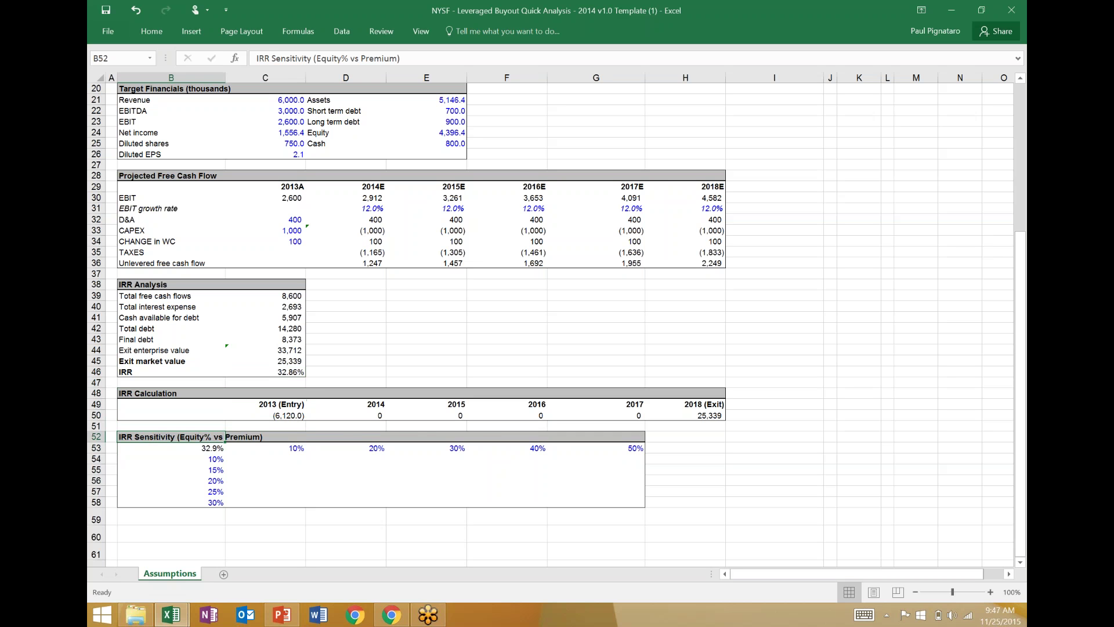
# - Examine the IRR Sensitivity table's percentage headings across row 53 and down column B
pyautogui.press('Right')
pyautogui.press('Right')
pyautogui.press('Right')
pyautogui.press('Right')
pyautogui.press('Right')
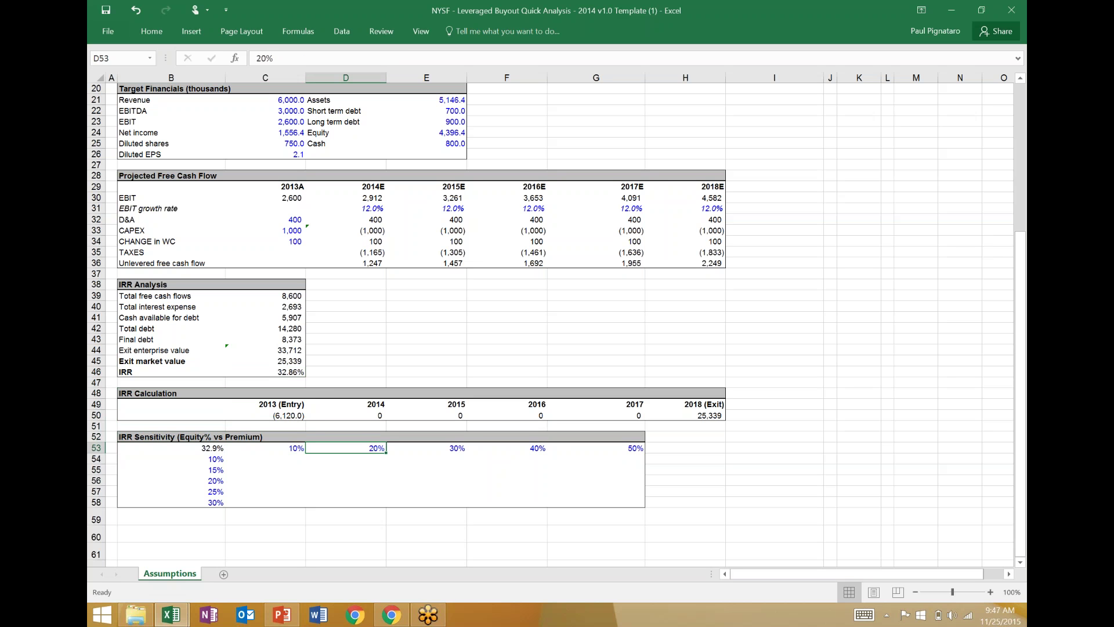
pyautogui.press('Left')
pyautogui.press('Left')
pyautogui.press('Left')
pyautogui.press('Left')
pyautogui.press('Left')
pyautogui.press('Right')
pyautogui.press('Left')
pyautogui.press('Left')
pyautogui.press('Down')
pyautogui.press('Down')
pyautogui.press('Down')
pyautogui.press('Up')
pyautogui.press('Up')
pyautogui.press('Up')
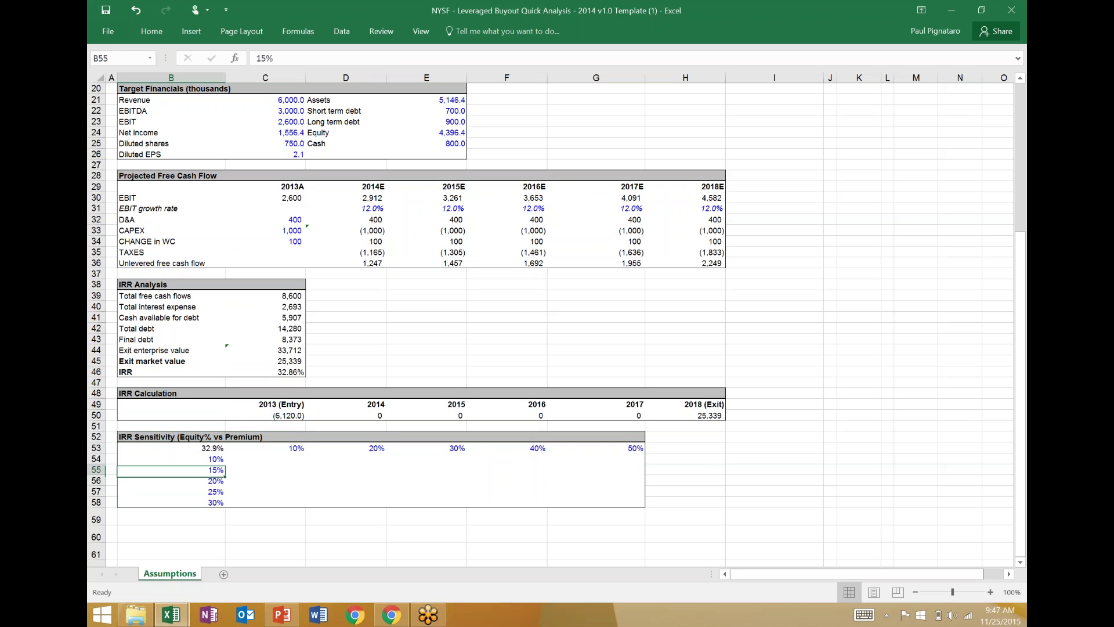
pyautogui.press('Right')
pyautogui.press('Right')
pyautogui.press('Right')
pyautogui.press('Right')
pyautogui.press('Left')
pyautogui.press('Left')
pyautogui.press('Left')
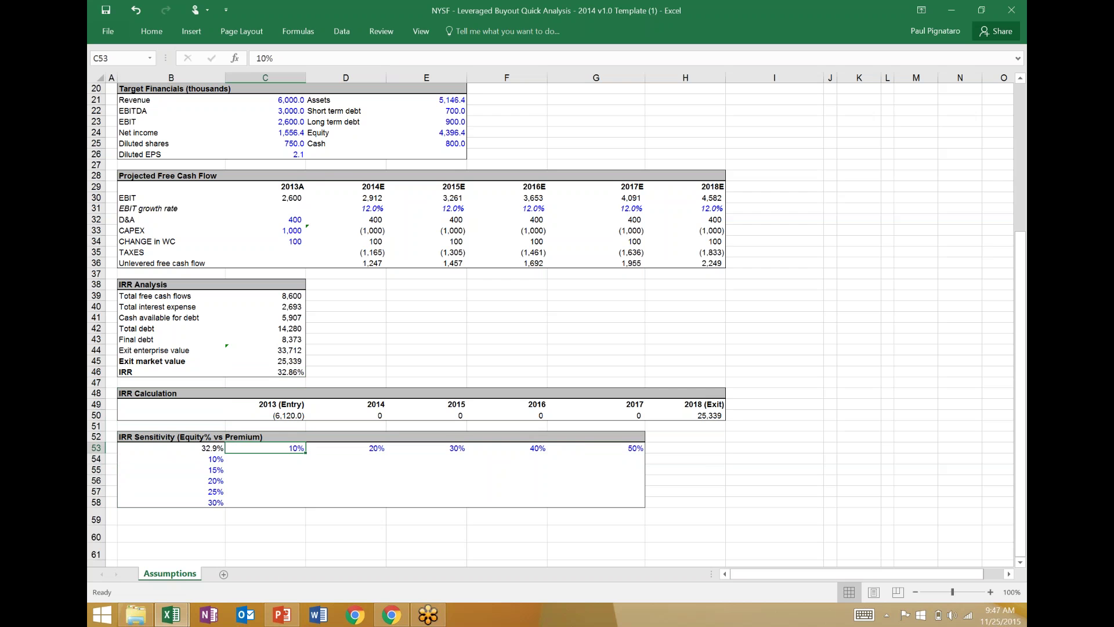
# - Try an Equity percentage of 20% in H10 and check the debt percentages above it
pyautogui.scroll(6, 551, 325)
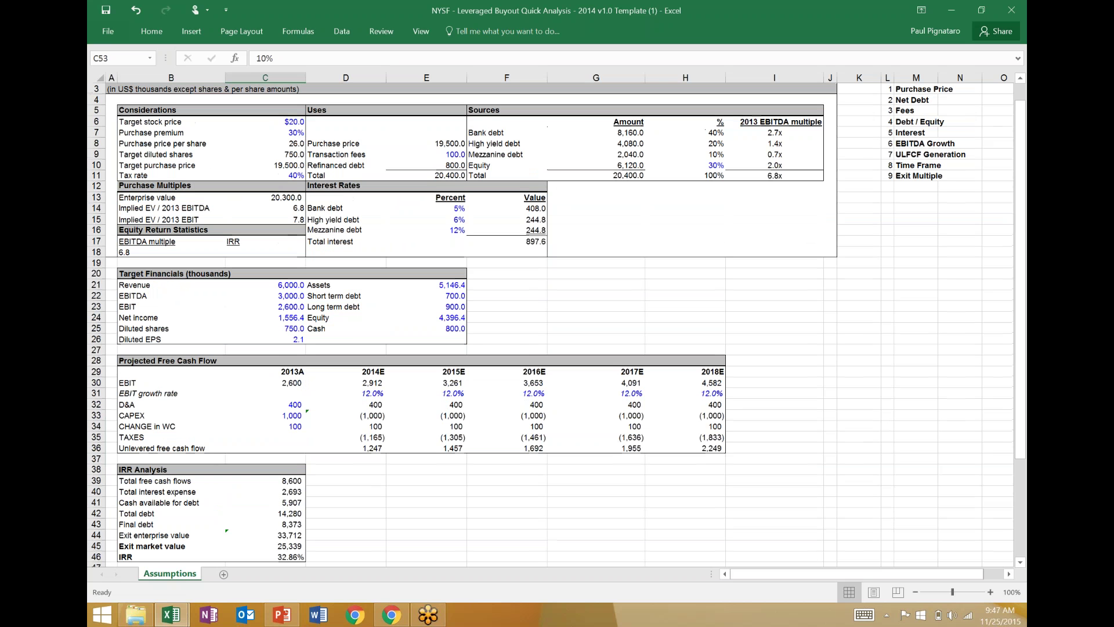
pyautogui.click(685, 164)
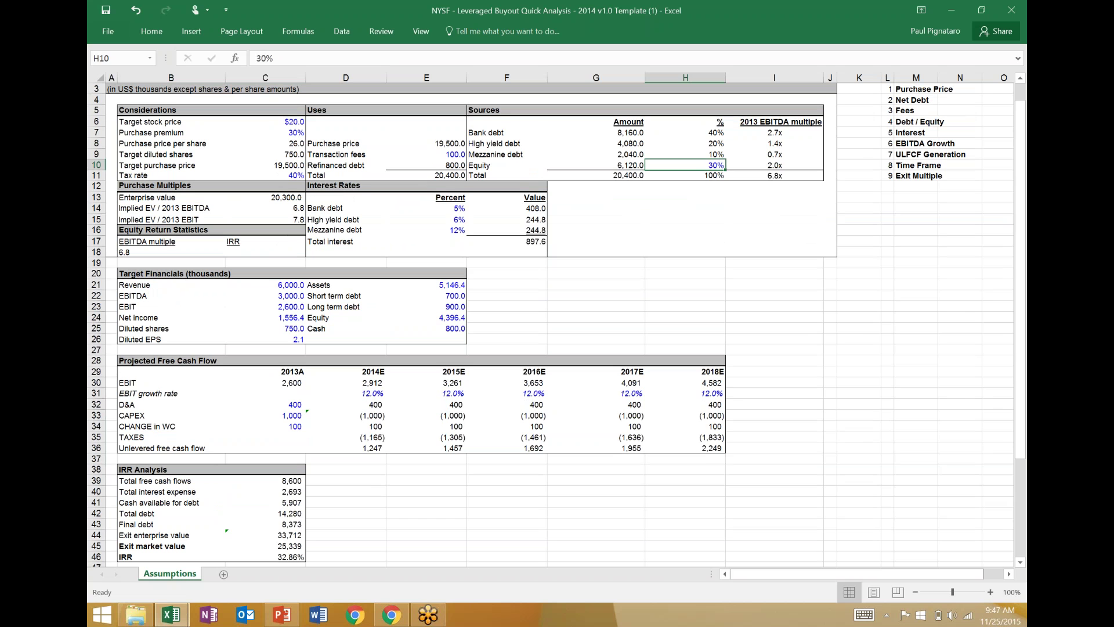
pyautogui.write('20')
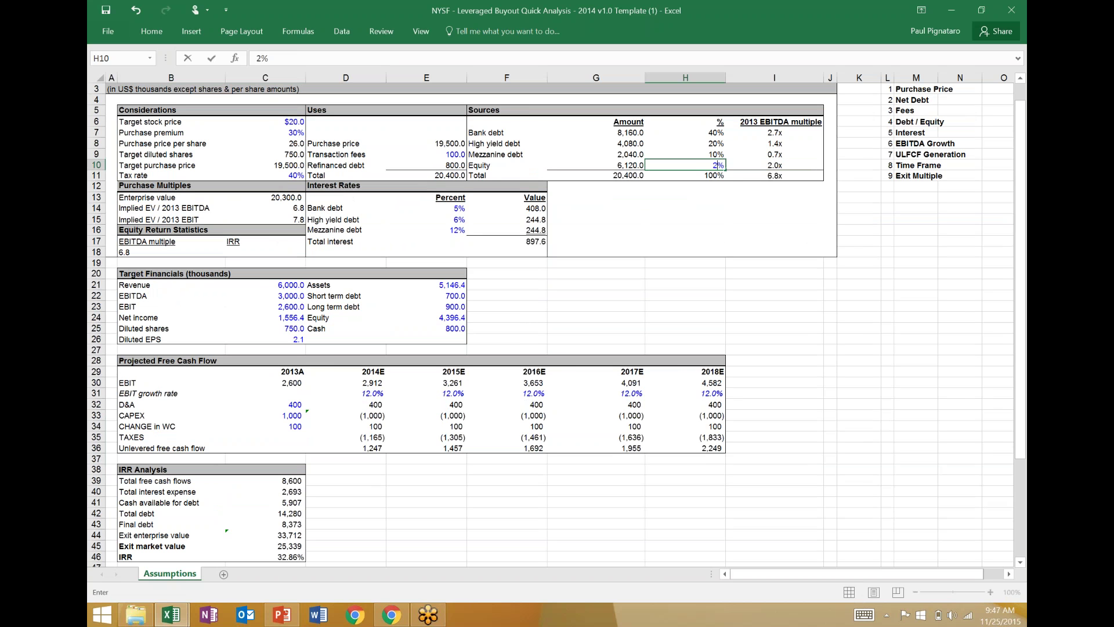
pyautogui.press('Return')
pyautogui.press('Up')
pyautogui.press('Up')
pyautogui.press('Up')
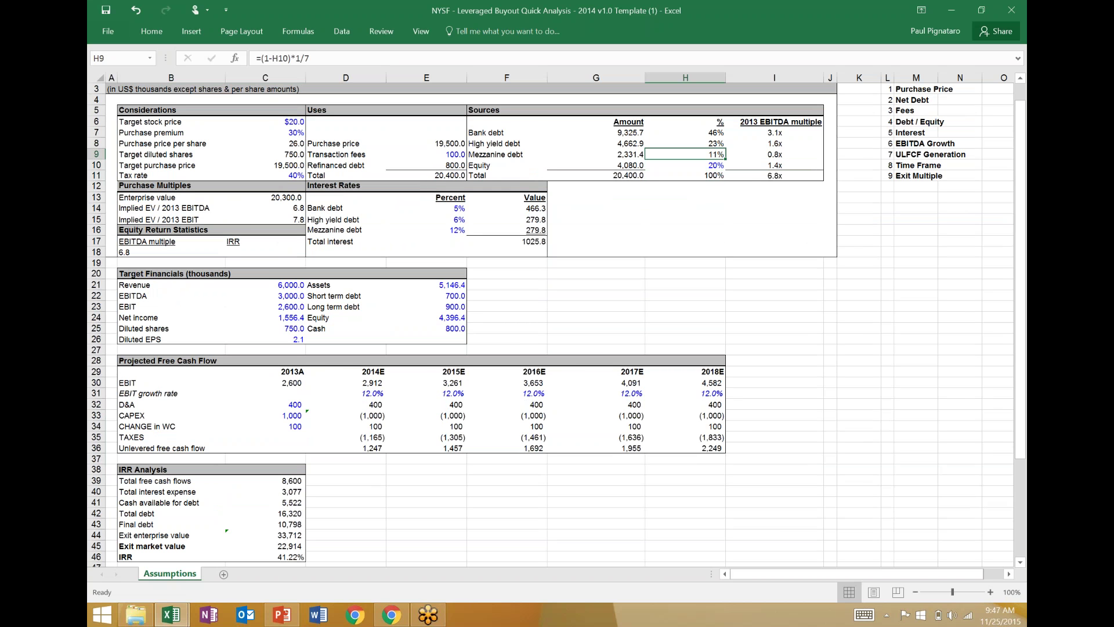
pyautogui.press('Down')
pyautogui.press('Up')
pyautogui.press('Up')
pyautogui.press('Down')
pyautogui.press('Down')
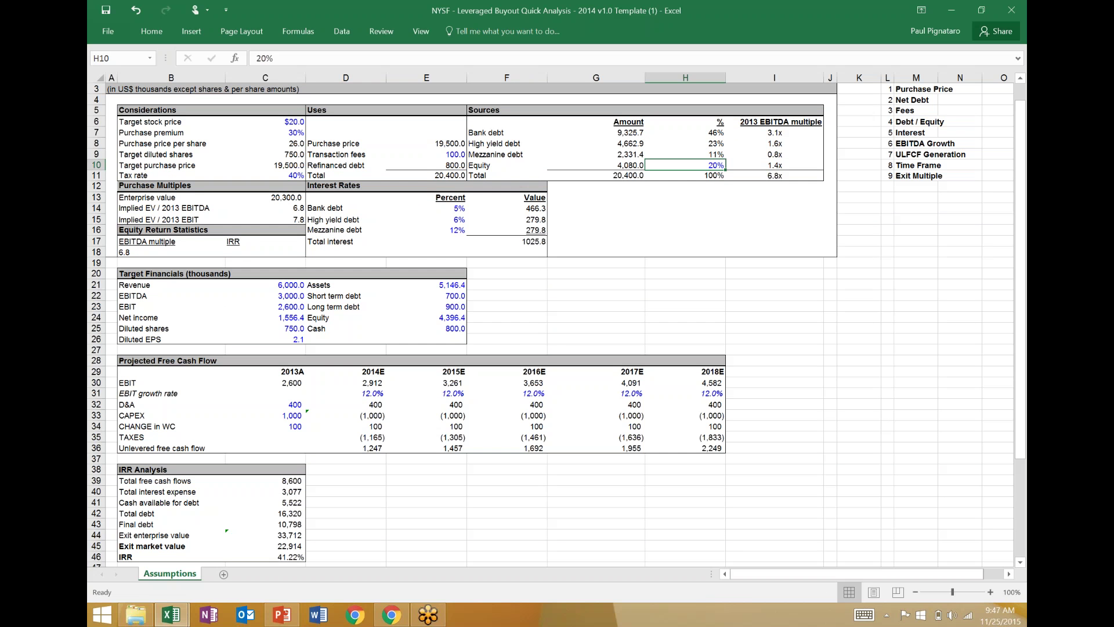
# - Undo the 20% Equity entry in H10, try it once more and undo it again
pyautogui.hotkey('ctrl', 'z')
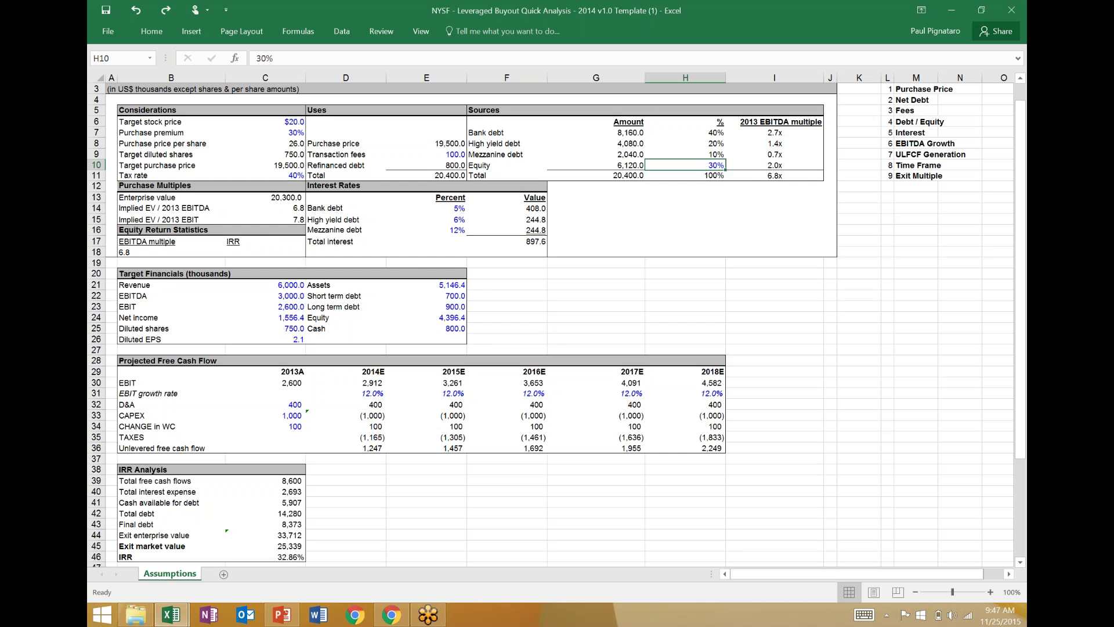
pyautogui.press('Down')
pyautogui.press('Up')
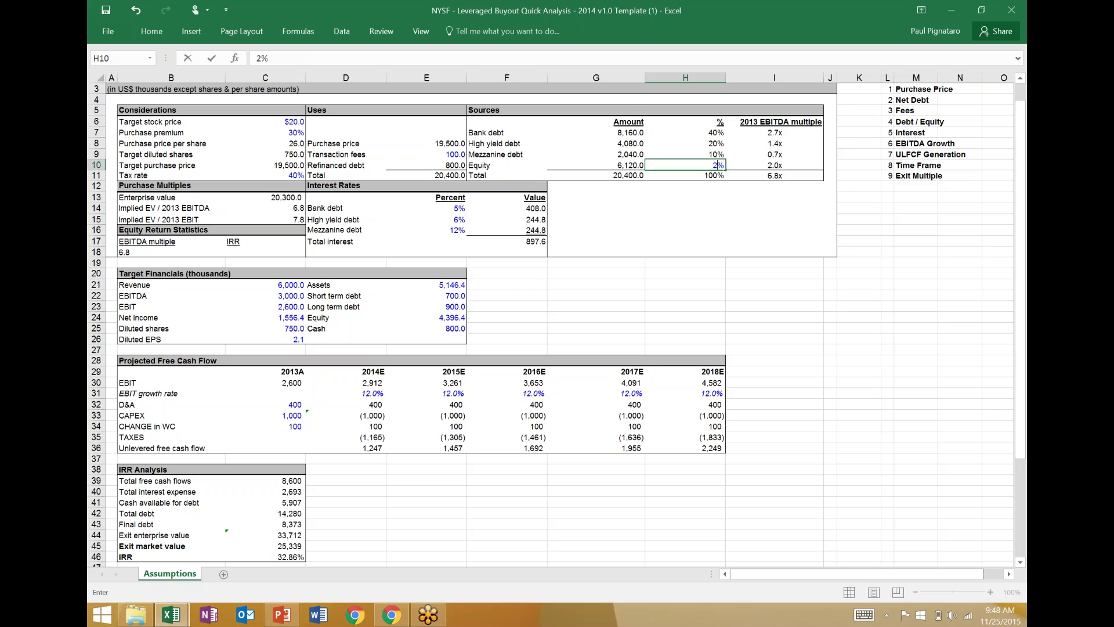
pyautogui.hotkey('ctrl', 'y')
pyautogui.press('Down')
pyautogui.press('Up')
pyautogui.hotkey('ctrl', 'z')
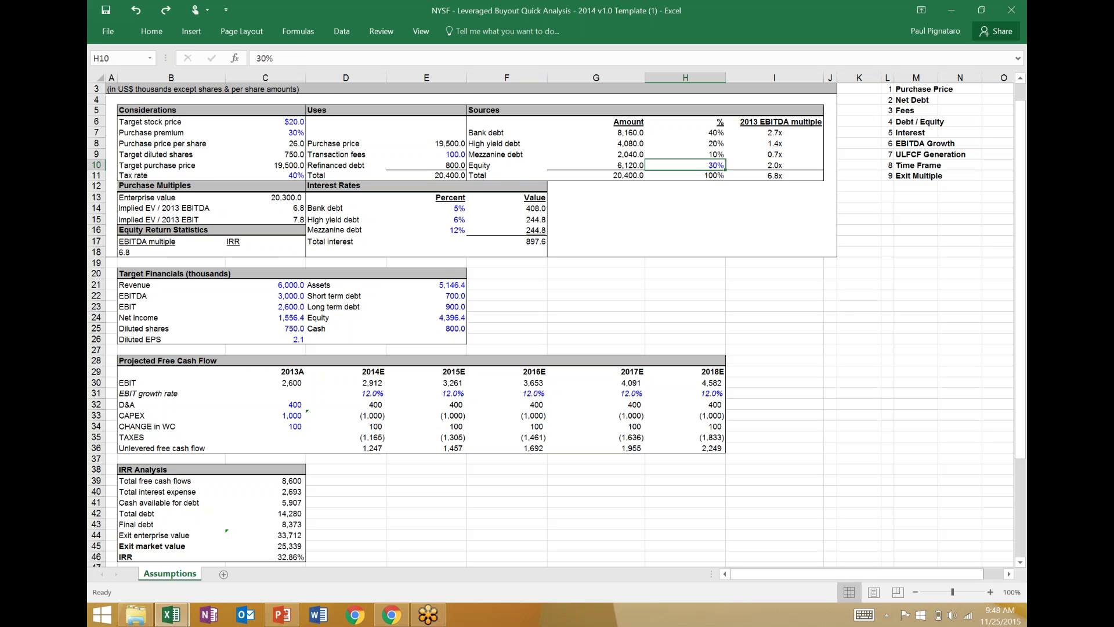
# - Review the purchase premium headings down B54:B58 of the IRR Sensitivity table
pyautogui.scroll(-6, 550, 325)
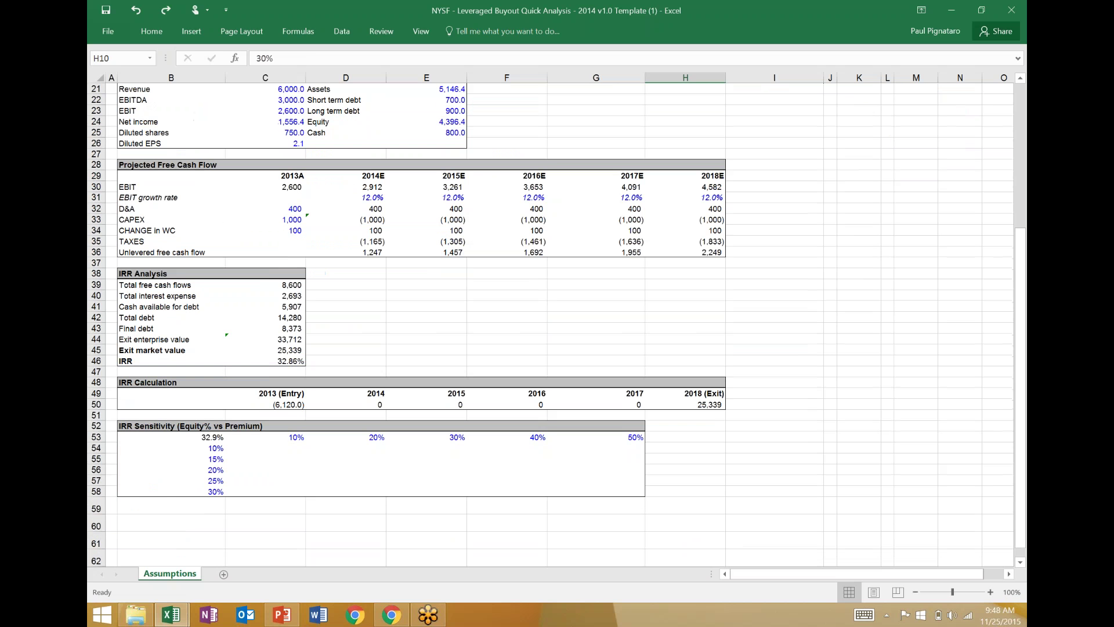
pyautogui.click(171, 447)
pyautogui.press('Down')
pyautogui.press('Down')
pyautogui.press('Down')
pyautogui.press('Up')
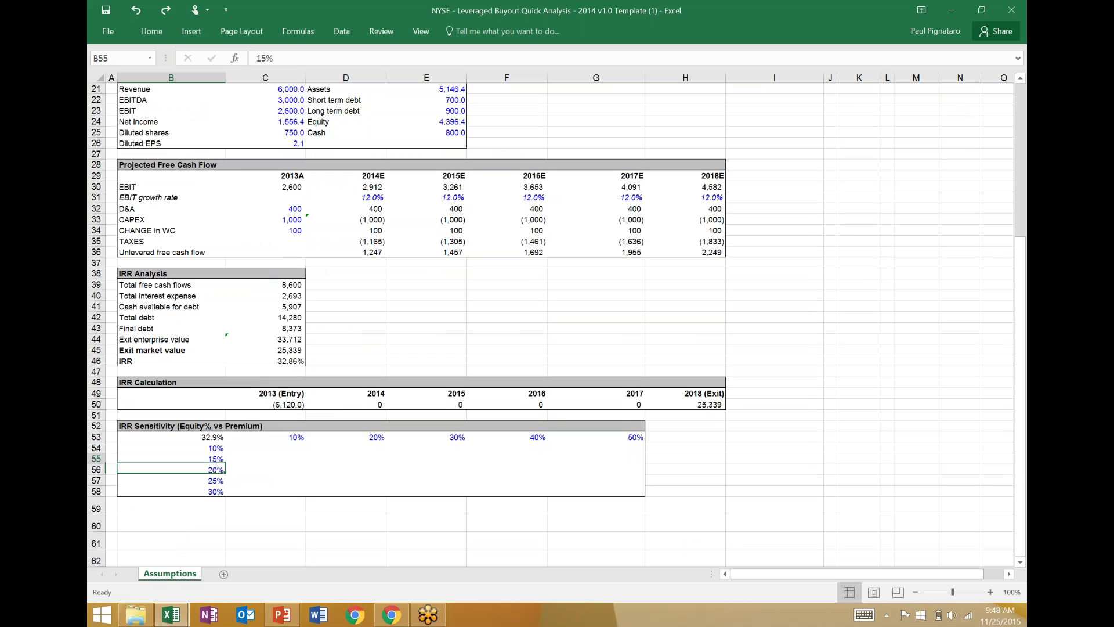
pyautogui.press('Up')
pyautogui.press('Up')
pyautogui.press('Up')
pyautogui.press('Down')
pyautogui.press('Down')
pyautogui.press('Down')
pyautogui.press('Down')
pyautogui.press('Down')
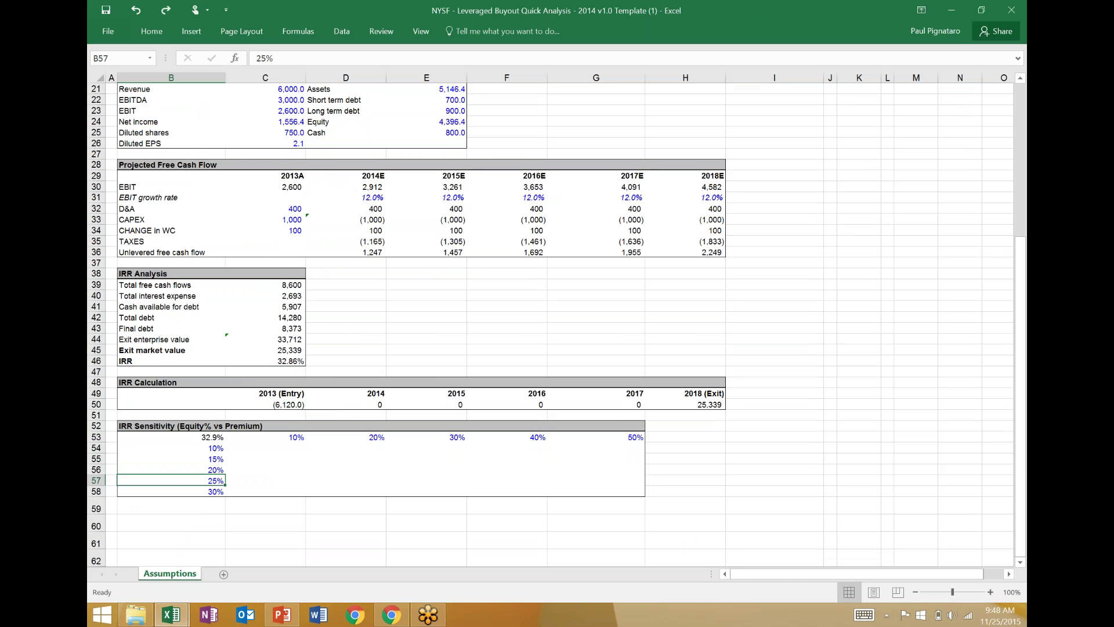
pyautogui.press('Up')
pyautogui.press('Up')
pyautogui.press('Up')
pyautogui.press('Up')
pyautogui.press('Down')
pyautogui.press('Down')
pyautogui.press('Down')
pyautogui.press('Down')
pyautogui.press('Up')
pyautogui.press('Up')
pyautogui.press('Up')
pyautogui.press('Up')
# - Select the whole IRR Sensitivity range B53:G58 and open a what-if Data Table for it
pyautogui.press('Up')
pyautogui.hotkey('shift', 'Right')
pyautogui.hotkey('shift', 'Right')
pyautogui.hotkey('shift', 'Right')
pyautogui.hotkey('shift', 'Right')
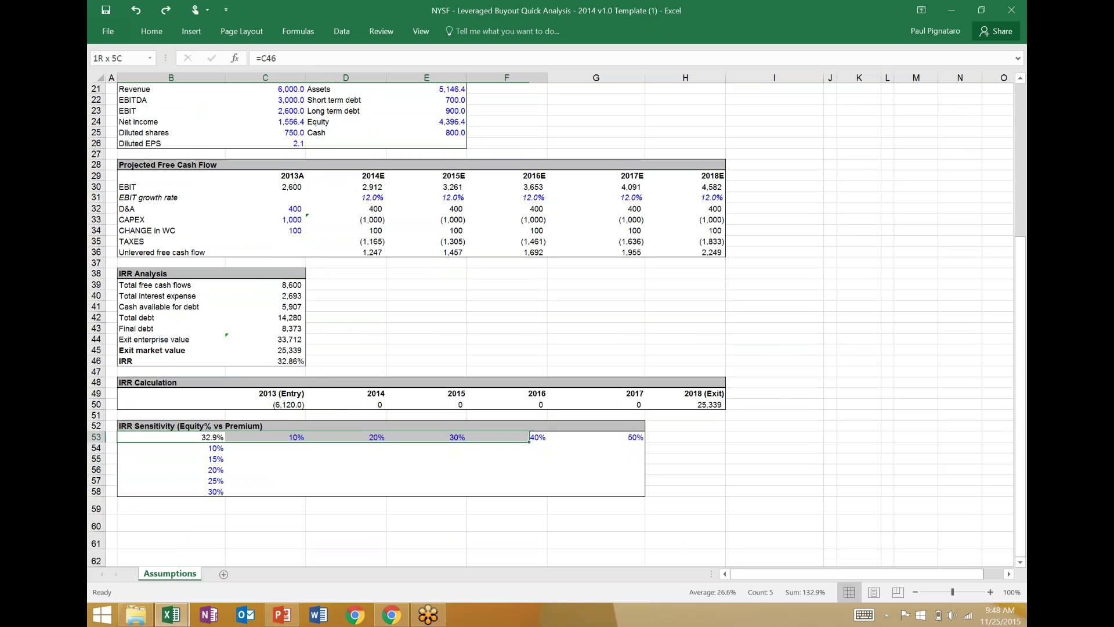
pyautogui.hotkey('shift', 'Right')
pyautogui.hotkey('shift', 'Right')
pyautogui.hotkey('shift', 'Down')
pyautogui.hotkey('shift', 'Left')
pyautogui.hotkey('shift', 'Down')
pyautogui.hotkey('shift', 'Down')
pyautogui.hotkey('shift', 'Down')
pyautogui.hotkey('shift', 'Down')
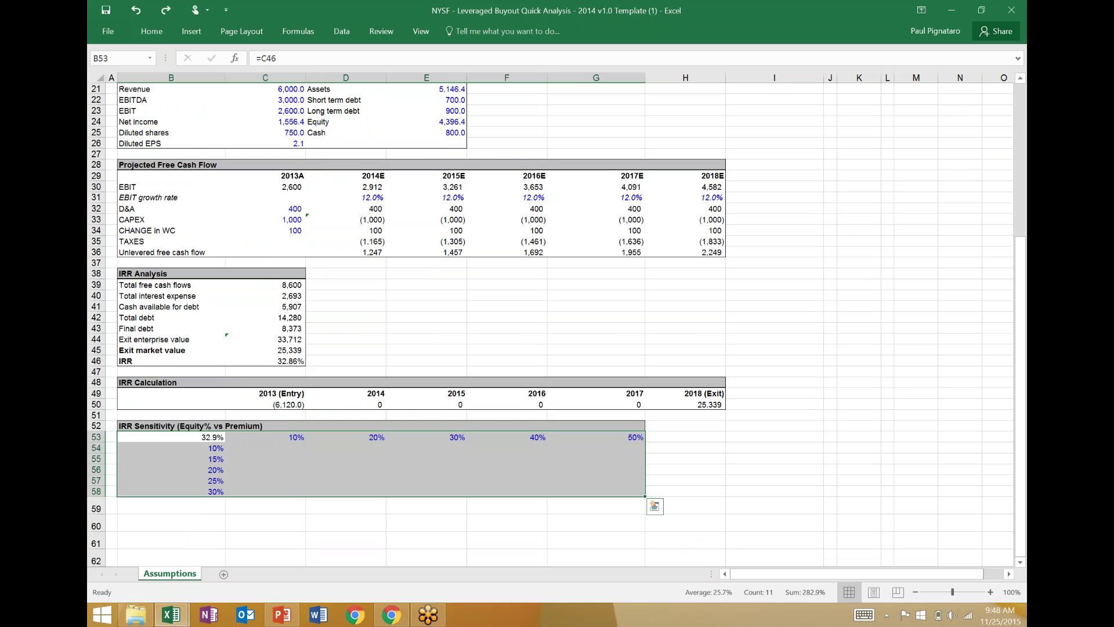
pyautogui.click(342, 30)
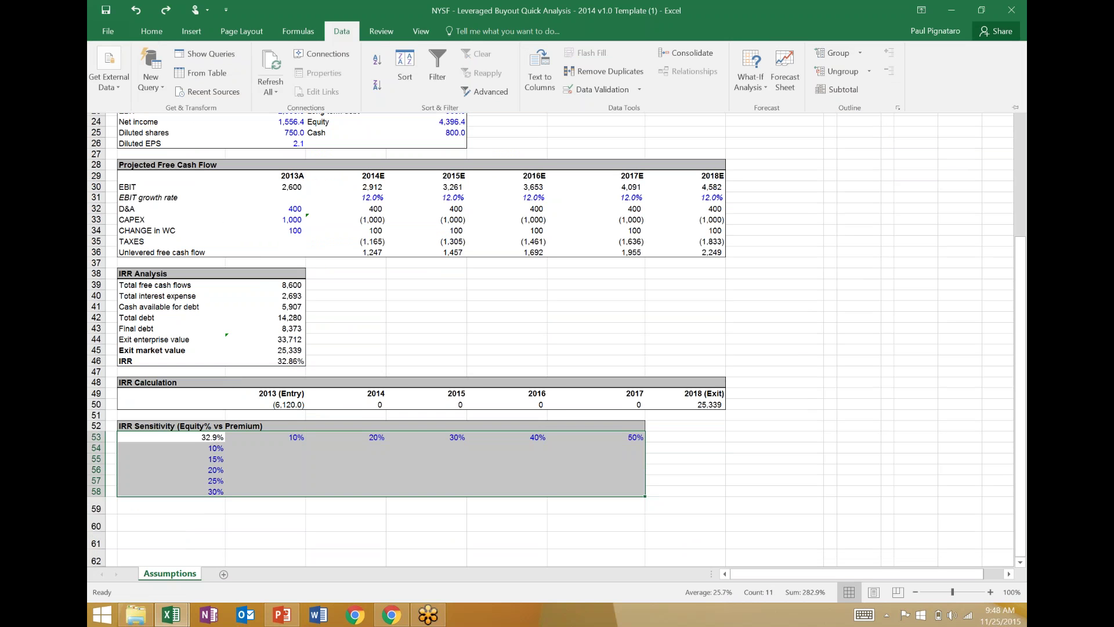
pyautogui.click(751, 81)
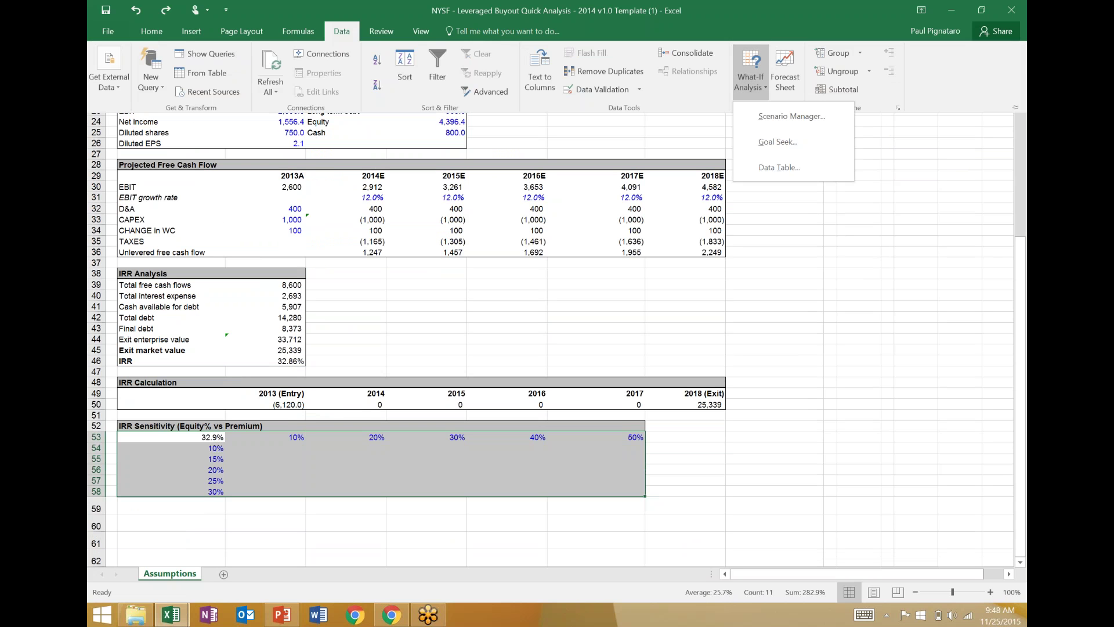
pyautogui.click(779, 167)
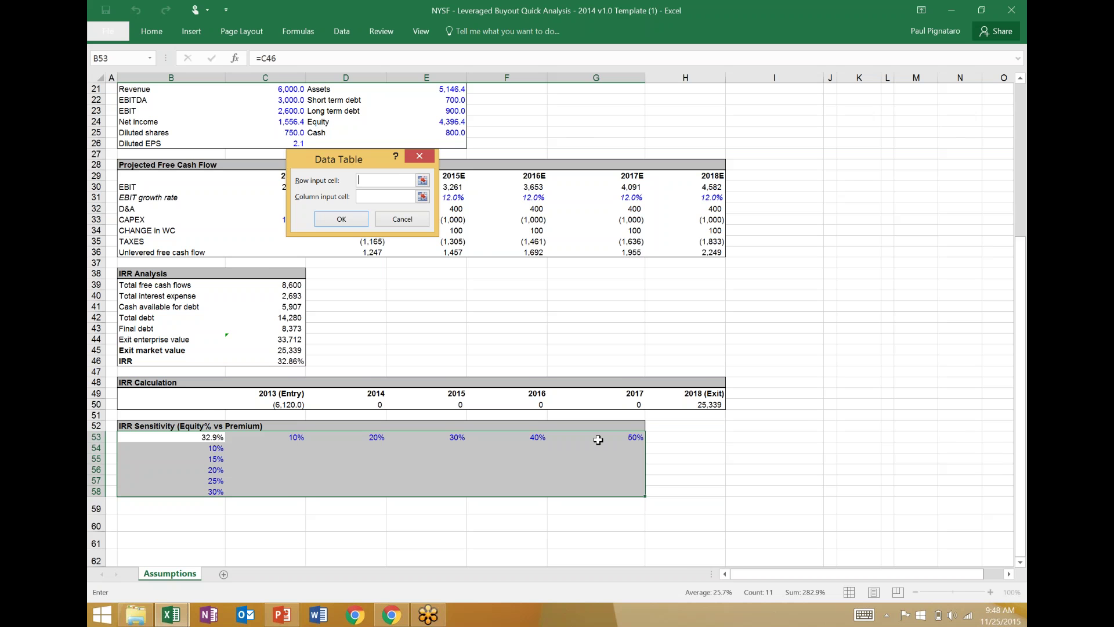
# - Create the Data Table with the Equity percentage H10 as row input cell and the Purchase premium C7 as column input cell
pyautogui.scroll(7, 598, 440)
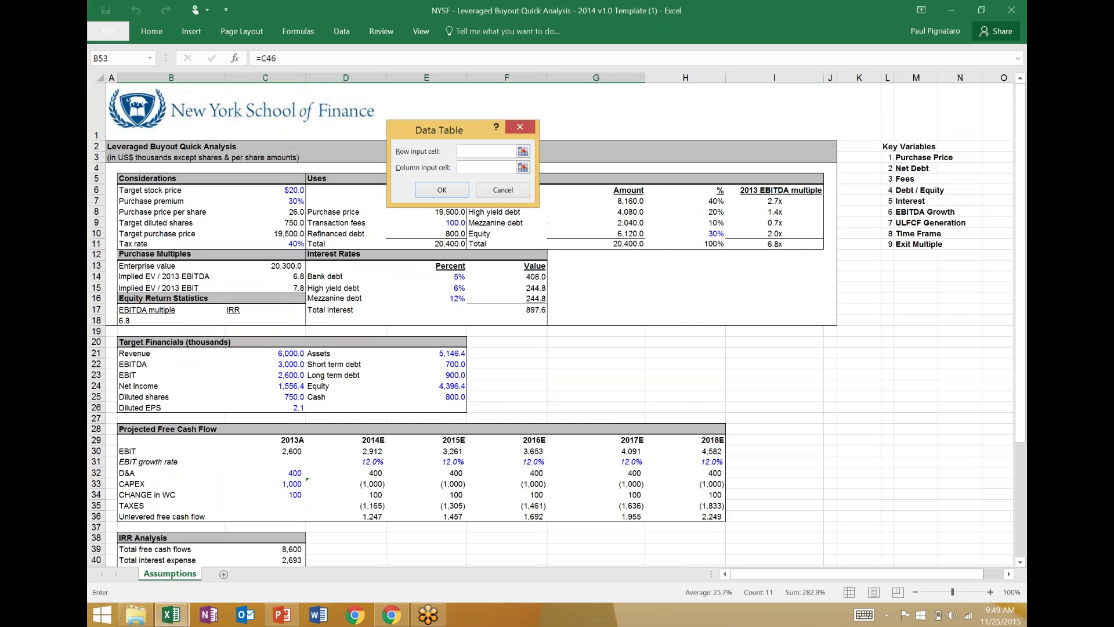
pyautogui.click(715, 233)
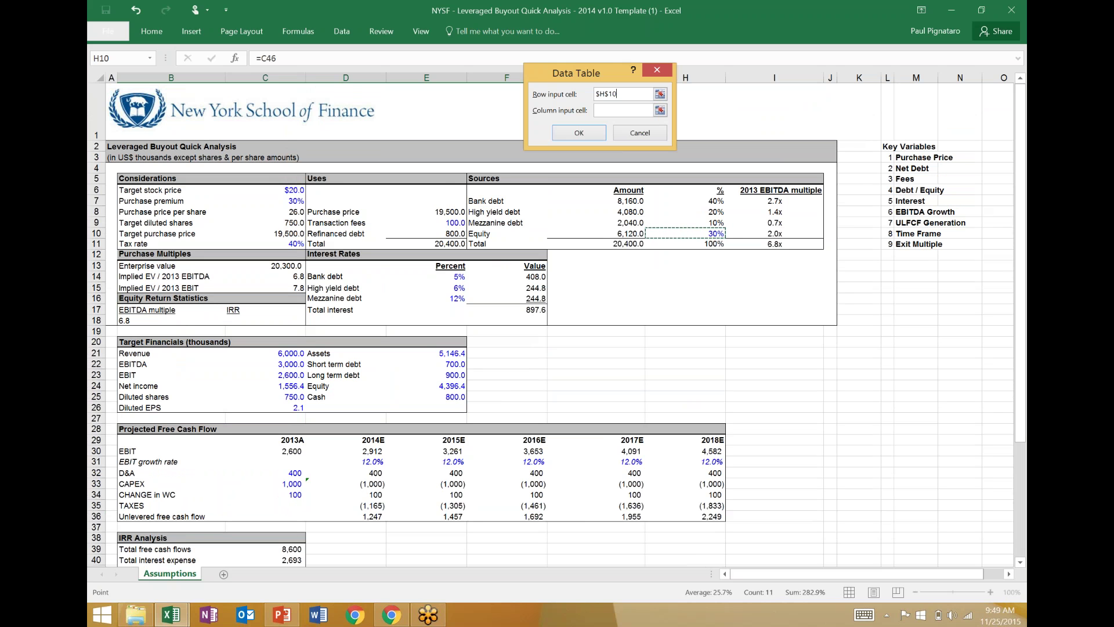
pyautogui.click(623, 110)
pyautogui.scroll(-5, 551, 325)
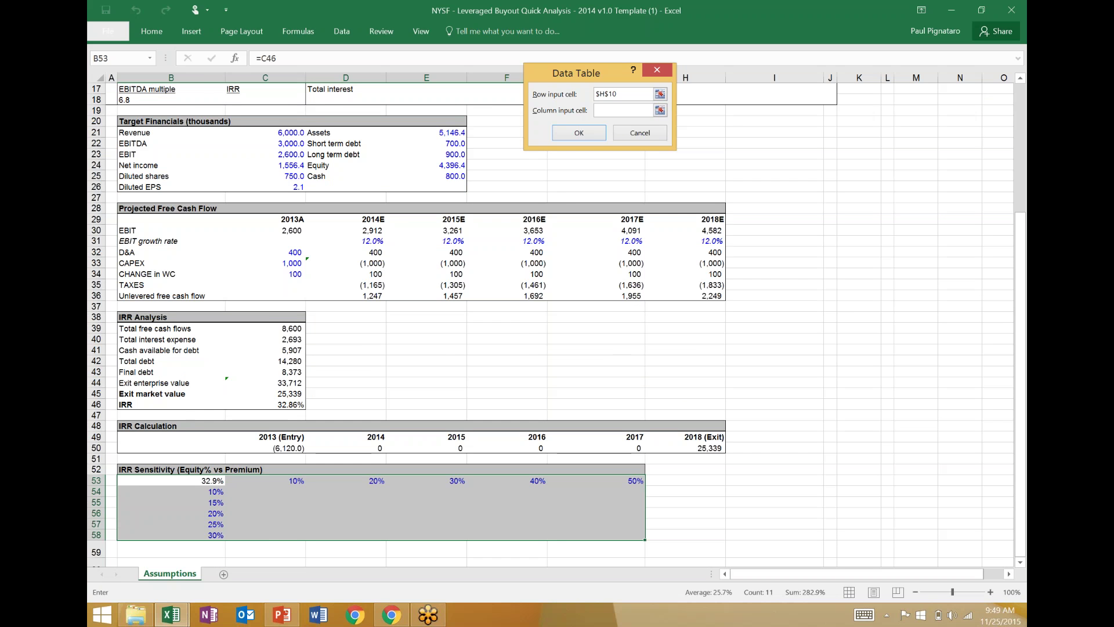
pyautogui.scroll(5, 552, 325)
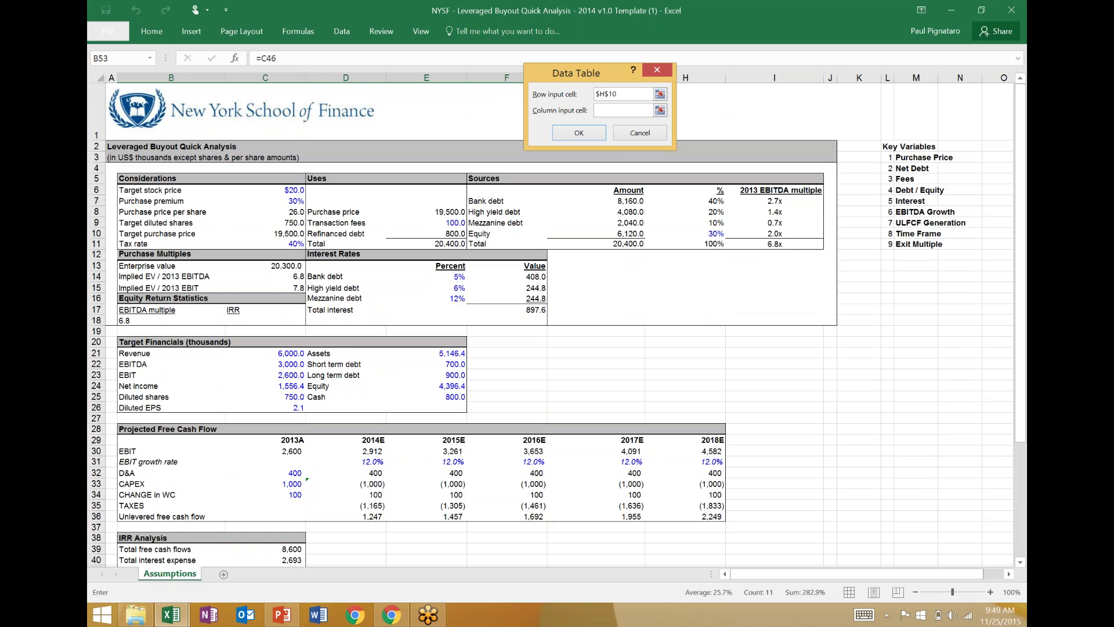
pyautogui.click(266, 201)
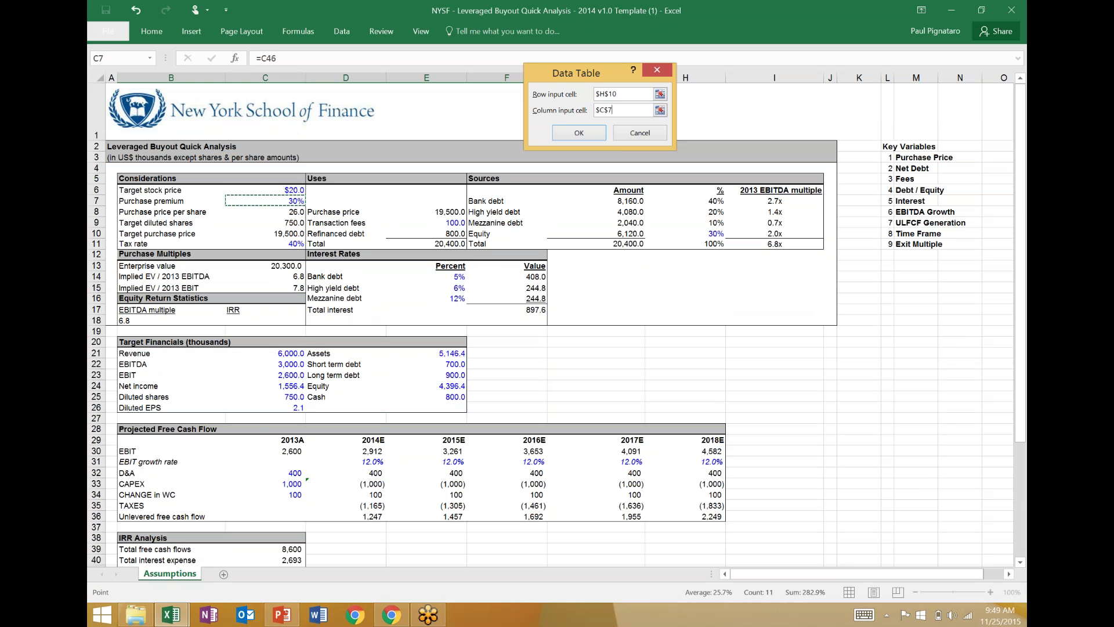
pyautogui.press('Return')
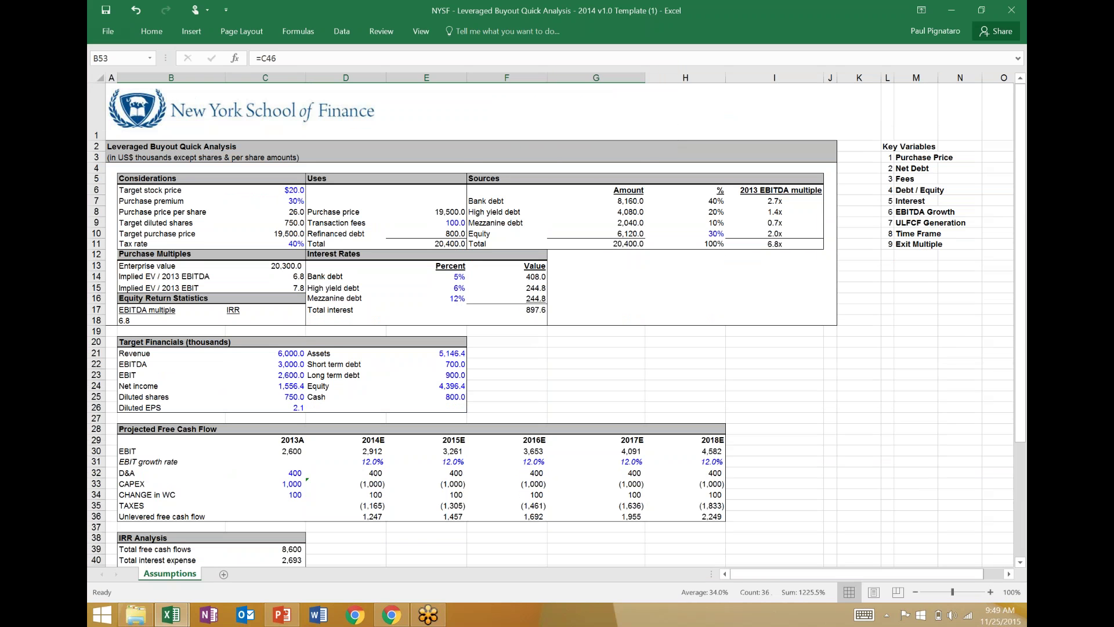
# - Inspect the filled IRR Sensitivity table, checking the TABLE formula and values across row 54
pyautogui.scroll(-6, 551, 325)
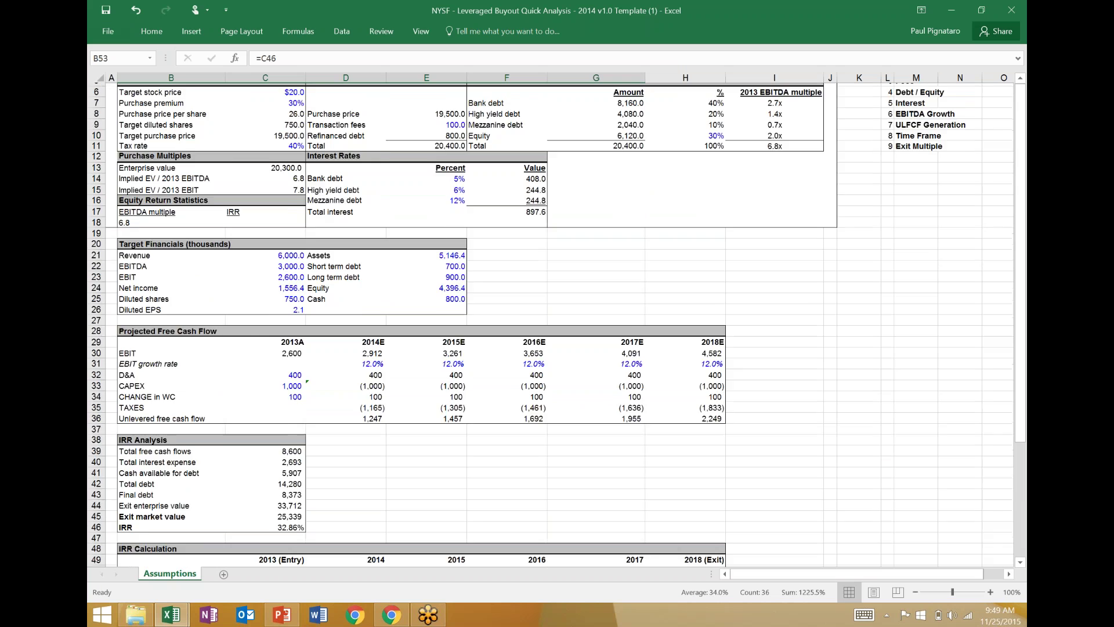
pyautogui.scroll(-2, 551, 324)
pyautogui.click(380, 456)
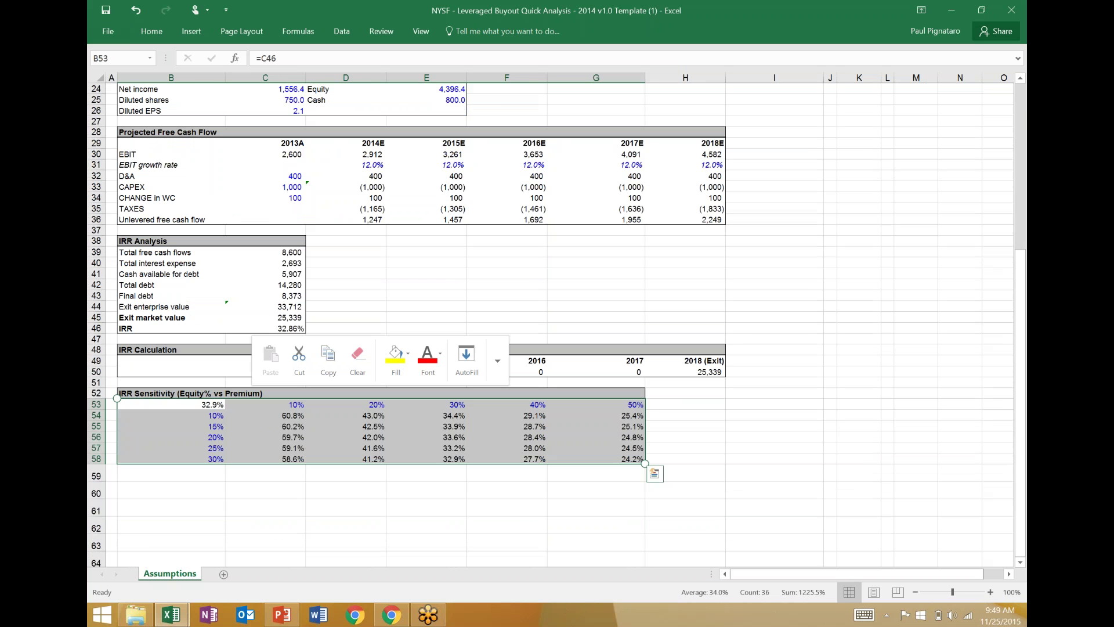
pyautogui.click(171, 415)
pyautogui.click(265, 414)
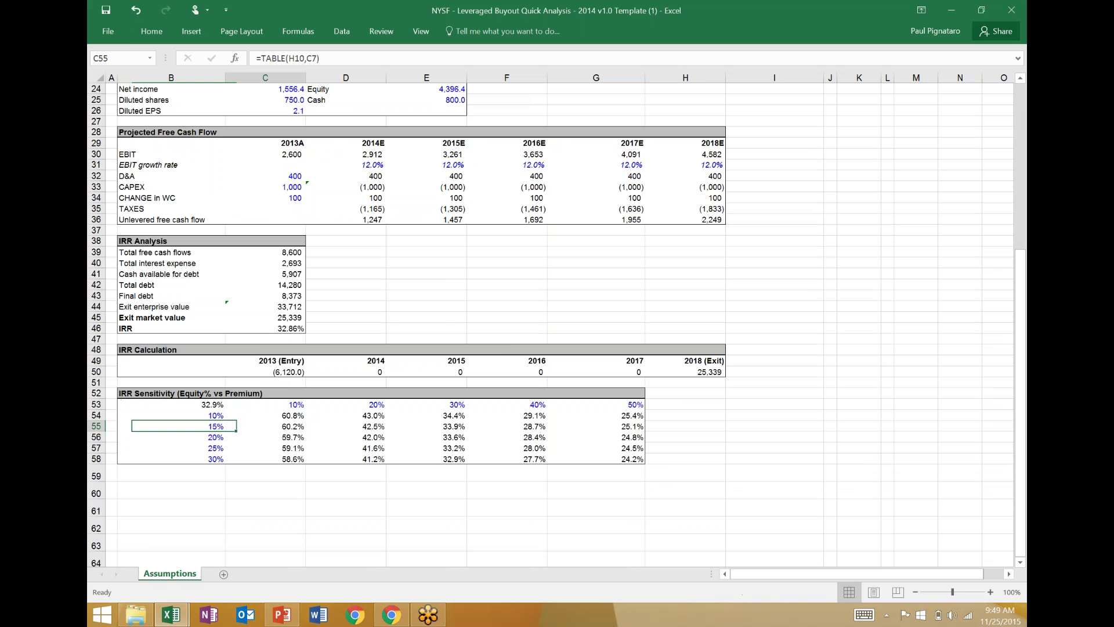
pyautogui.click(346, 415)
pyautogui.click(171, 415)
pyautogui.press('Right')
pyautogui.press('Right')
pyautogui.press('Right')
pyautogui.press('Right')
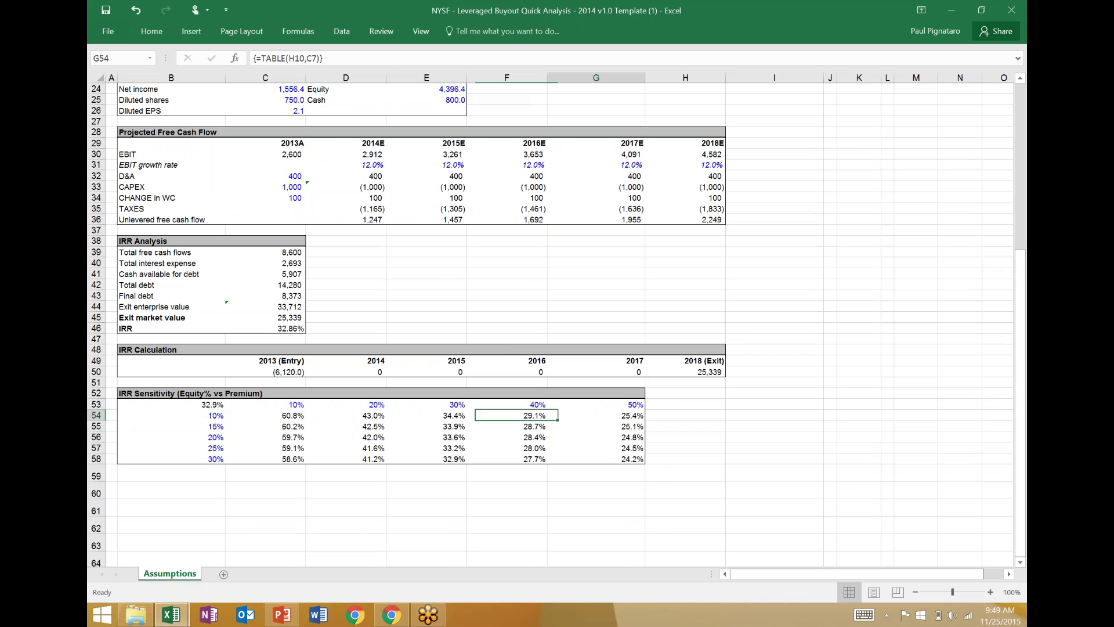
pyautogui.scroll(8, 551, 324)
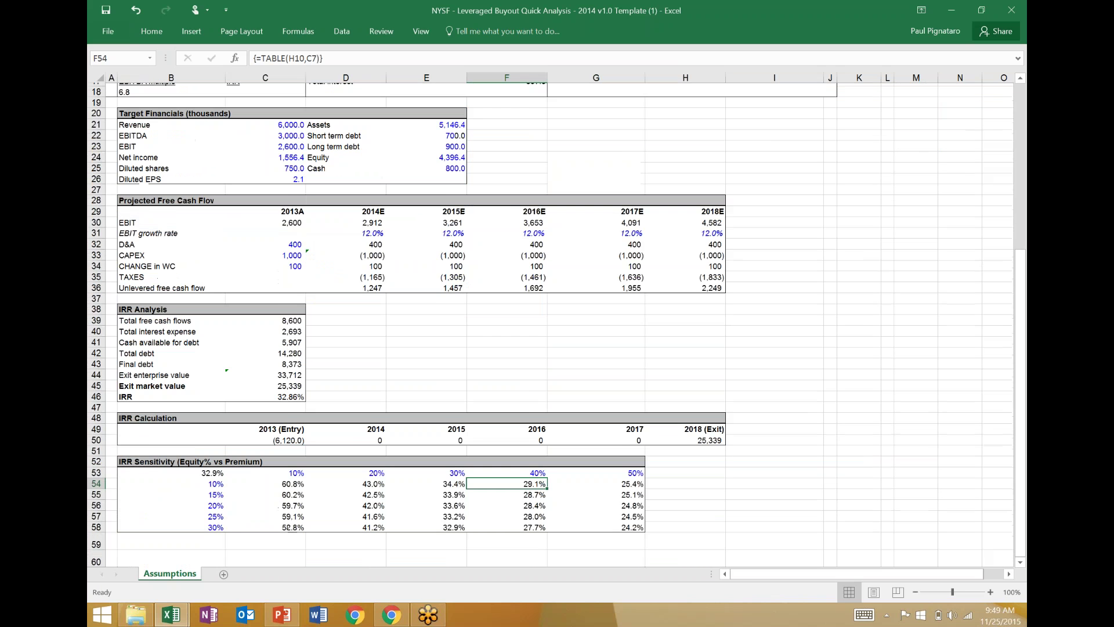
pyautogui.press('Left')
pyautogui.press('Left')
pyautogui.press('Left')
pyautogui.press('Left')
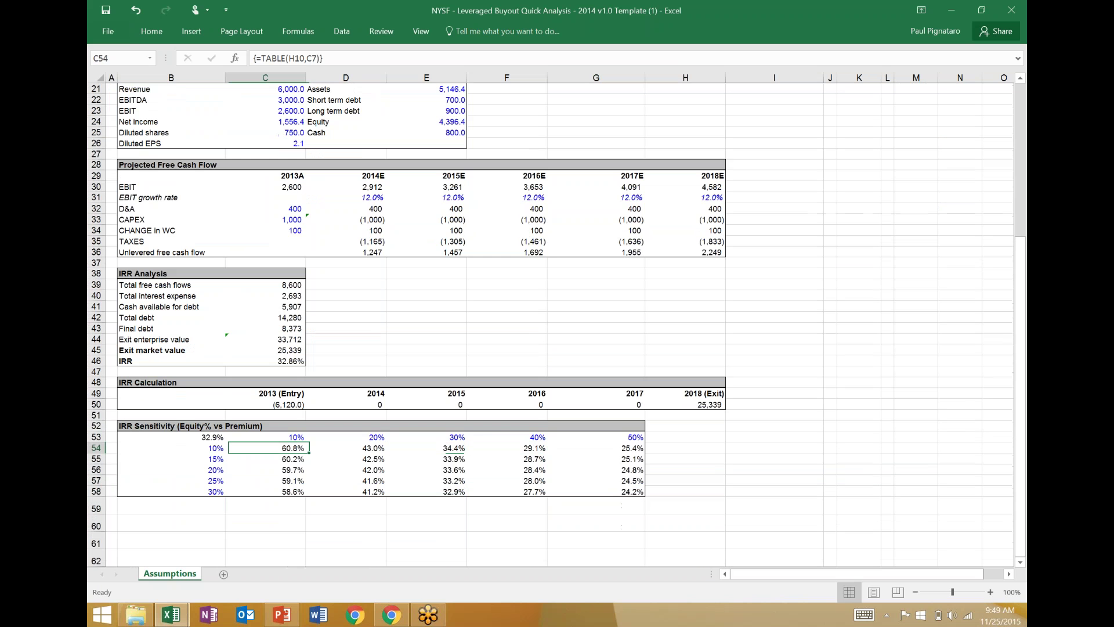
# - Go through the purchase premium headings in column B beside the calculated IRR values
pyautogui.press('Down')
pyautogui.press('Down')
pyautogui.press('Down')
pyautogui.press('Down')
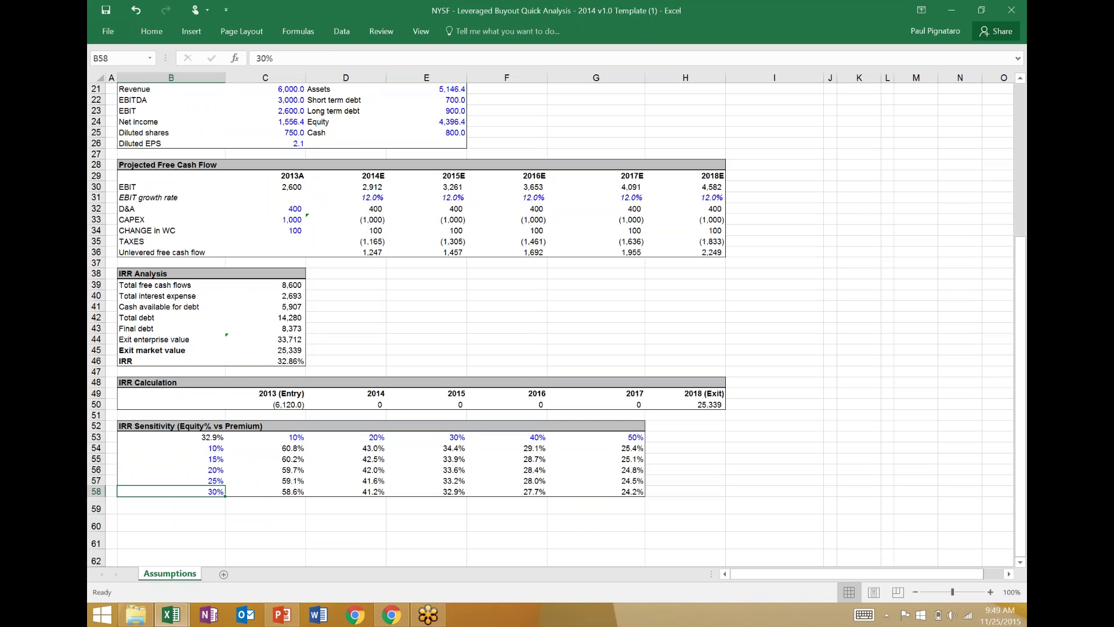
pyautogui.press('Up')
pyautogui.press('Up')
pyautogui.press('Up')
pyautogui.press('Up')
# - Compare the IRR values across C54:G54 for the 10% purchase premium at each equity percentage
pyautogui.press('Right')
pyautogui.press('Left')
pyautogui.press('Right')
pyautogui.press('Right')
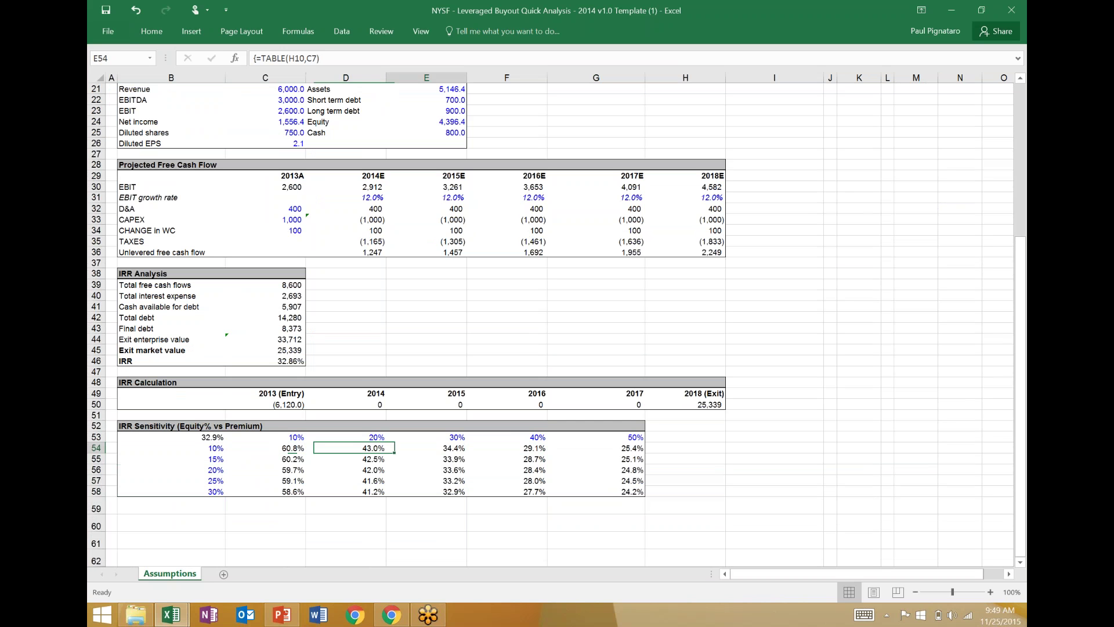
pyautogui.press('Right')
pyautogui.press('Right')
pyautogui.press('Right')
pyautogui.press('Left')
pyautogui.press('Left')
pyautogui.press('Left')
pyautogui.press('Left')
# - Compare the IRR values down C54:C58 for the 10% equity share at each purchase premium
pyautogui.press('Down')
pyautogui.press('Down')
pyautogui.press('Down')
pyautogui.press('Down')
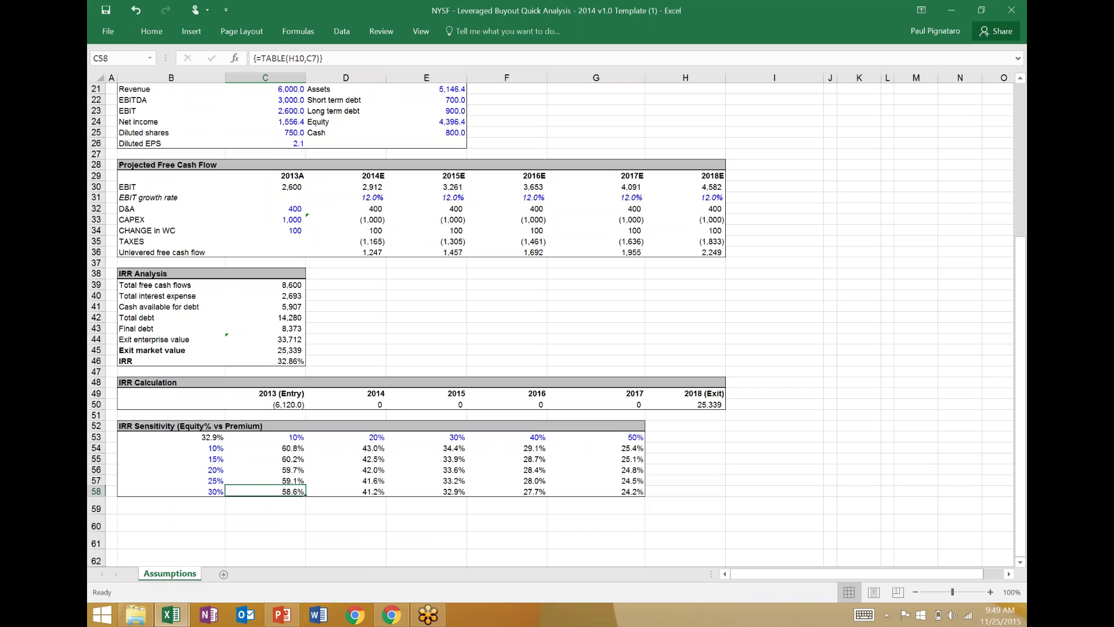
pyautogui.press('Down')
pyautogui.press('Up')
pyautogui.press('Up')
pyautogui.press('Up')
pyautogui.press('Up')
pyautogui.press('Up')
pyautogui.press('Up')
pyautogui.press('Down')
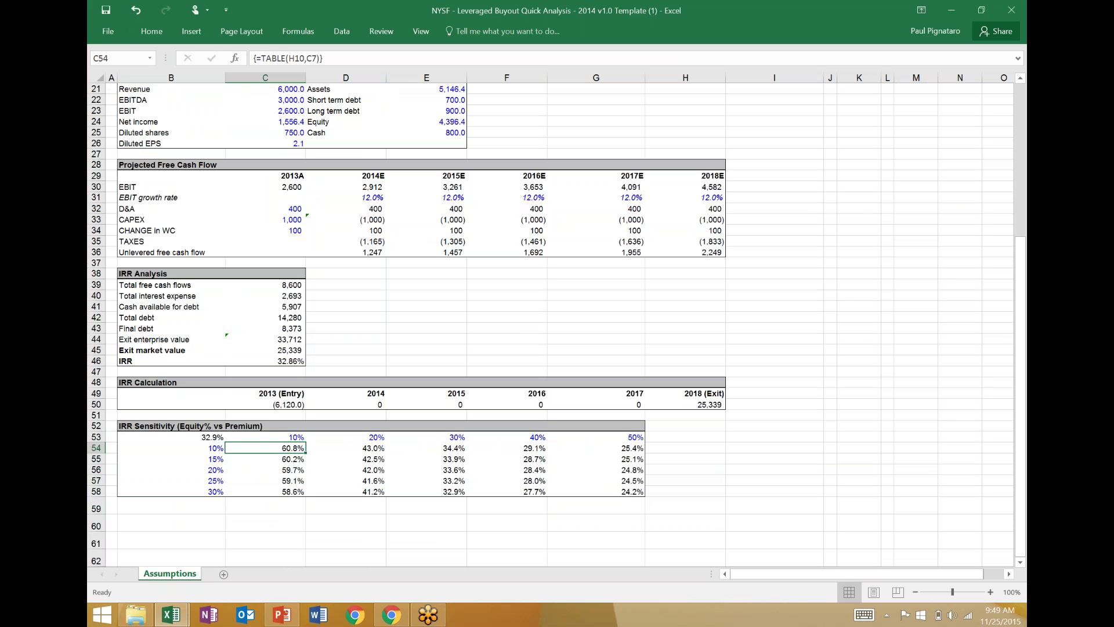
pyautogui.hotkey('shift', 'Down')
pyautogui.hotkey('shift', 'Down')
pyautogui.hotkey('shift', 'Down')
pyautogui.hotkey('shift', 'Down')
pyautogui.press('Up')
pyautogui.press('Down')
pyautogui.press('Up')
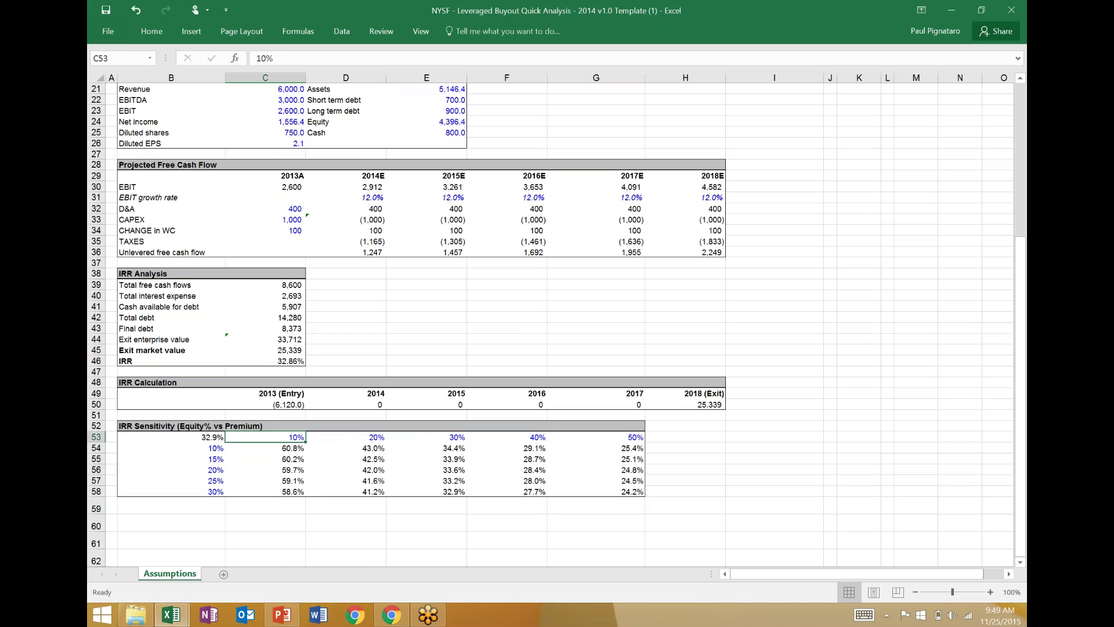
pyautogui.press('Down')
pyautogui.press('Down')
pyautogui.press('Up')
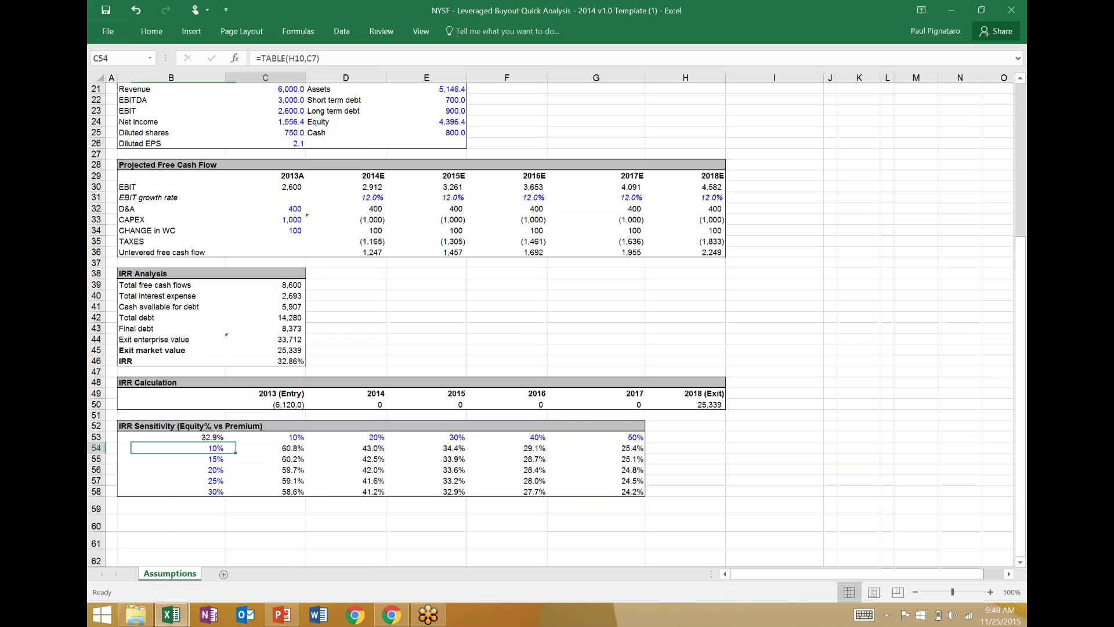
pyautogui.press('Down')
pyautogui.press('Down')
pyautogui.press('Down')
pyautogui.press('Down')
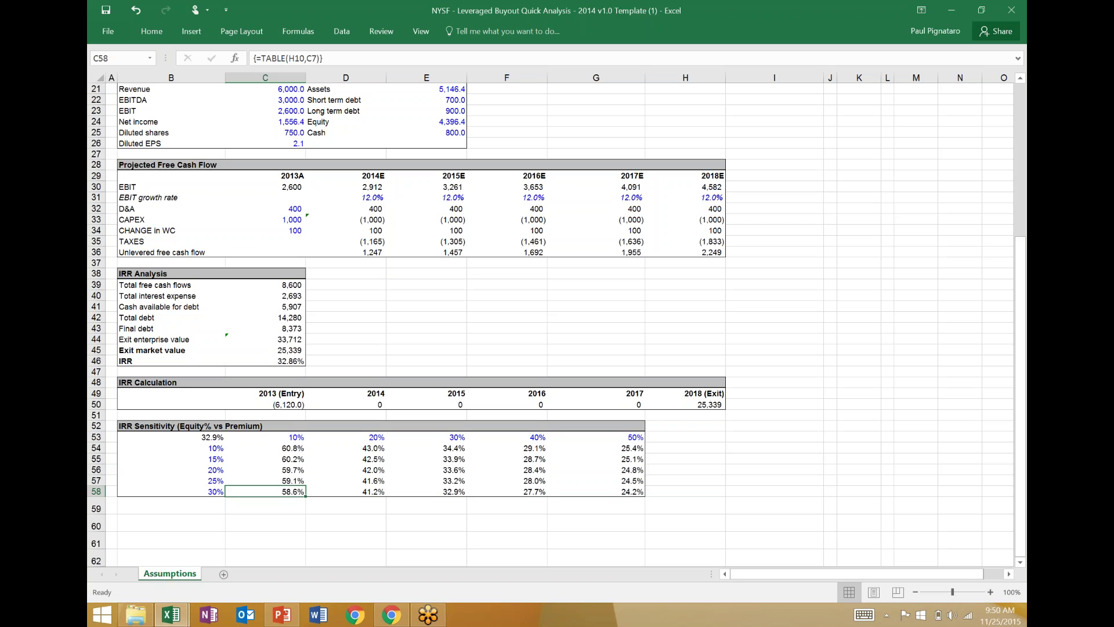
# - Try 50% as the last purchase premium in B58 of the IRR Sensitivity table, and undo it
pyautogui.press('Left')
pyautogui.write('50')
pyautogui.press('Tab')
pyautogui.press('Left')
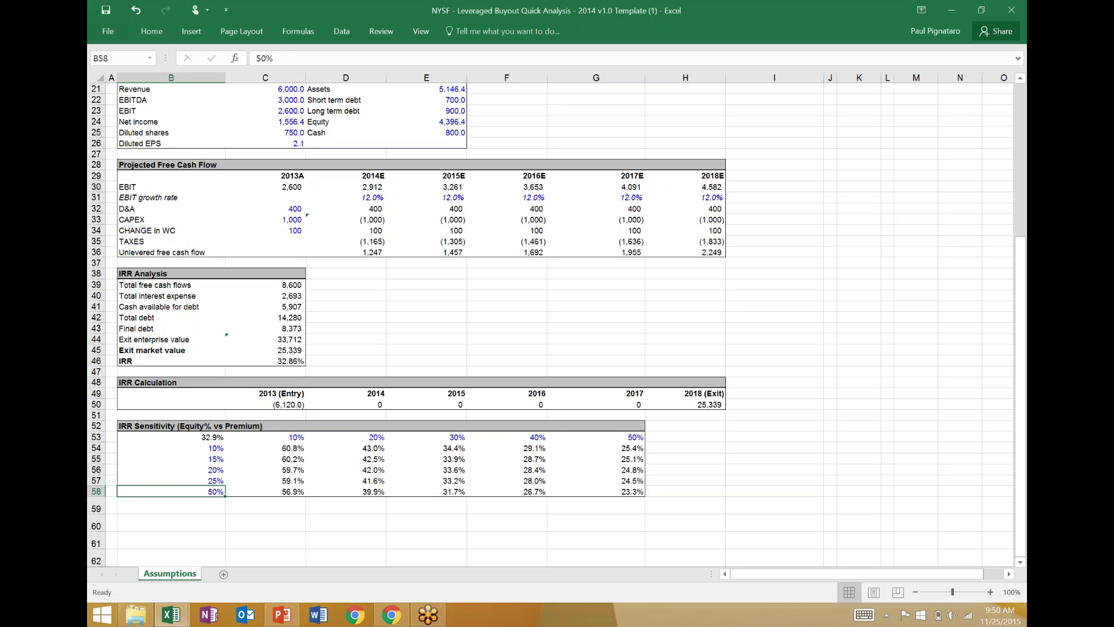
pyautogui.hotkey('ctrl', 'z')
pyautogui.press('Right')
pyautogui.press('Left')
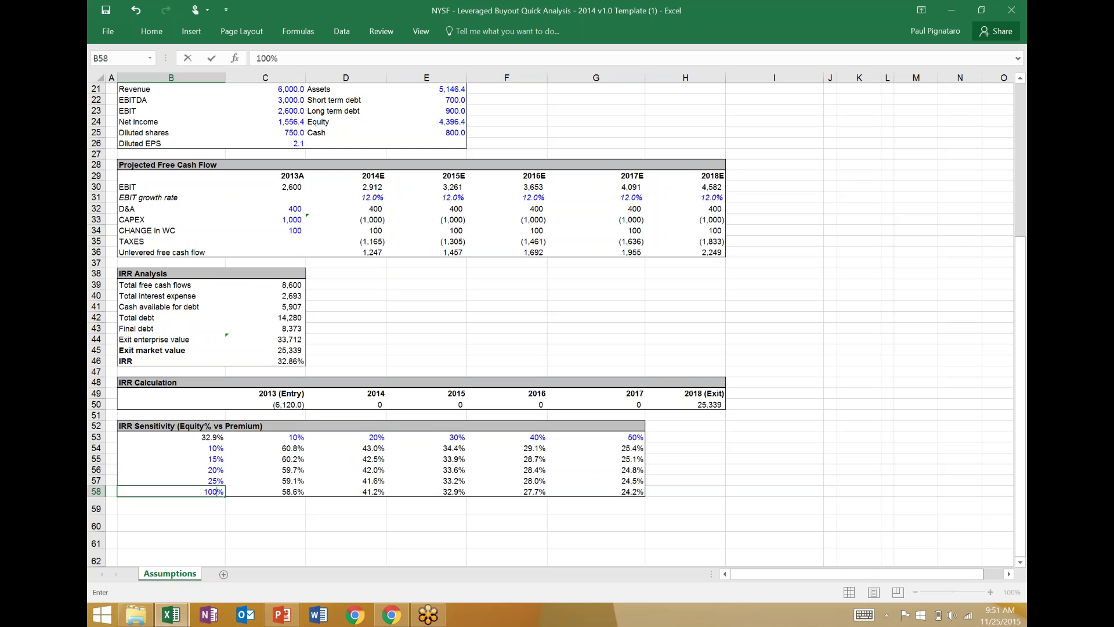
# - Test a 100% purchase premium in B58 of the sensitivity table, and set it back to 30%
pyautogui.write('100')
pyautogui.hotkey('ctrl', 'Return')
pyautogui.click(265, 491)
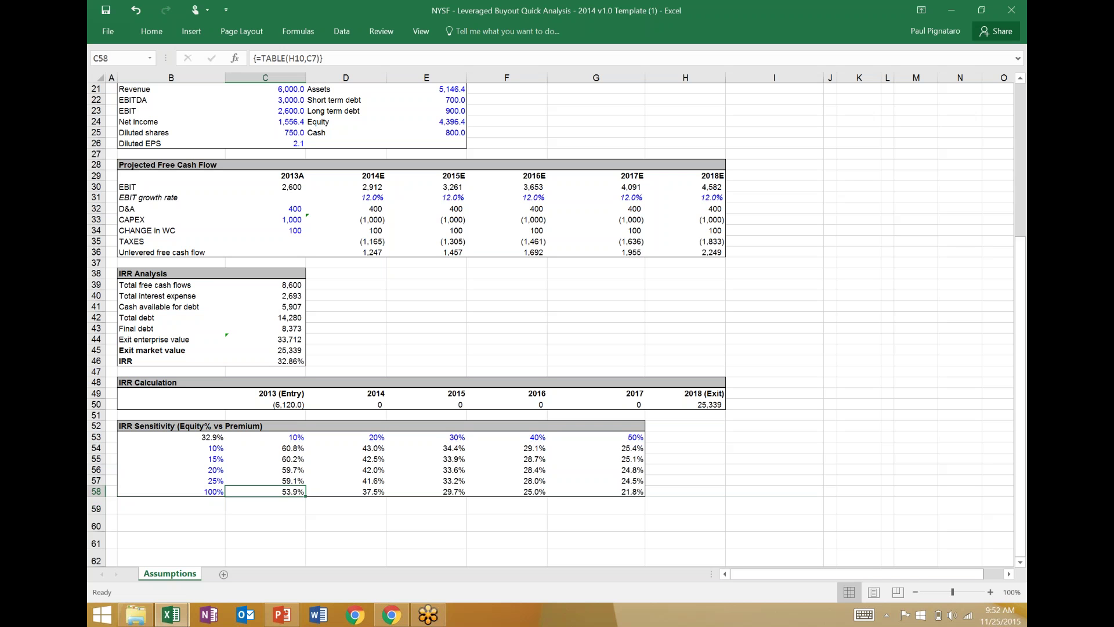
pyautogui.click(172, 491)
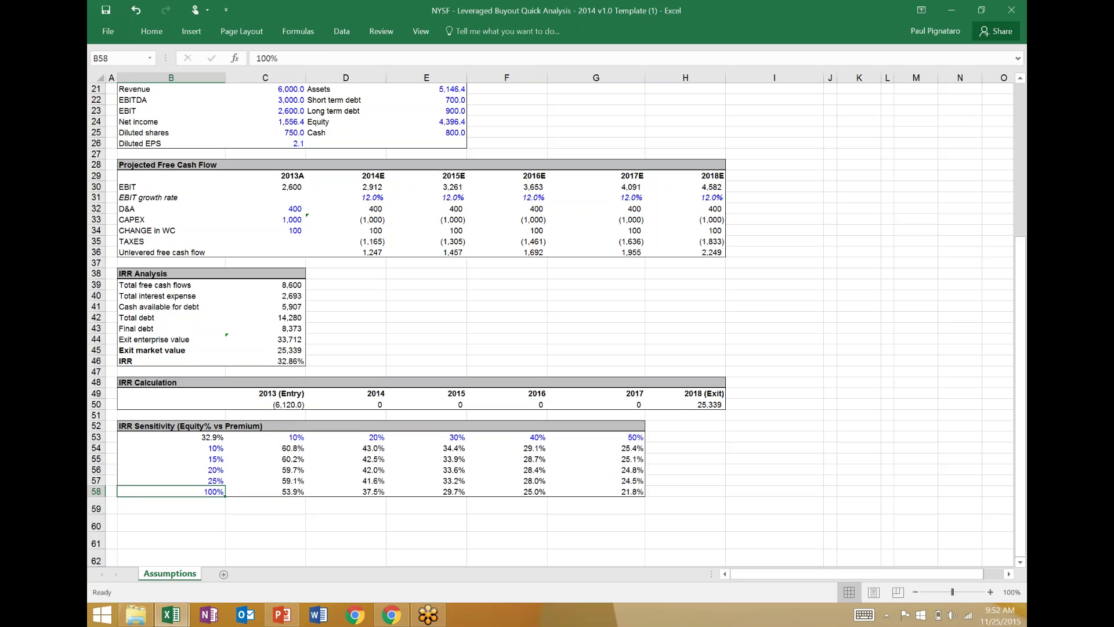
pyautogui.write('3')
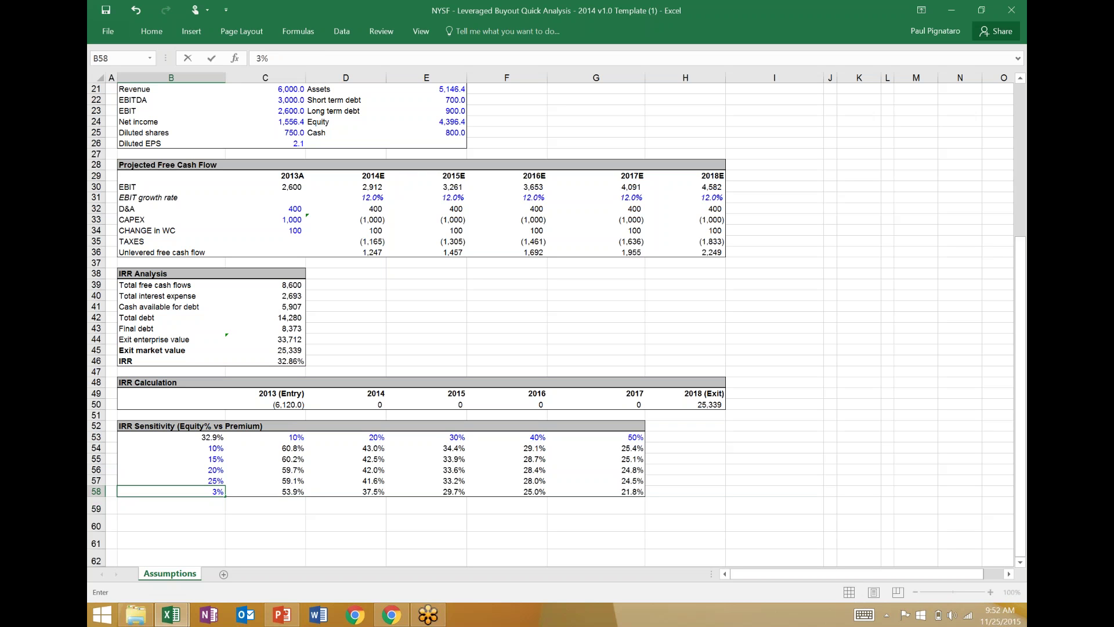
pyautogui.write('0')
pyautogui.hotkey('ctrl', 'Return')
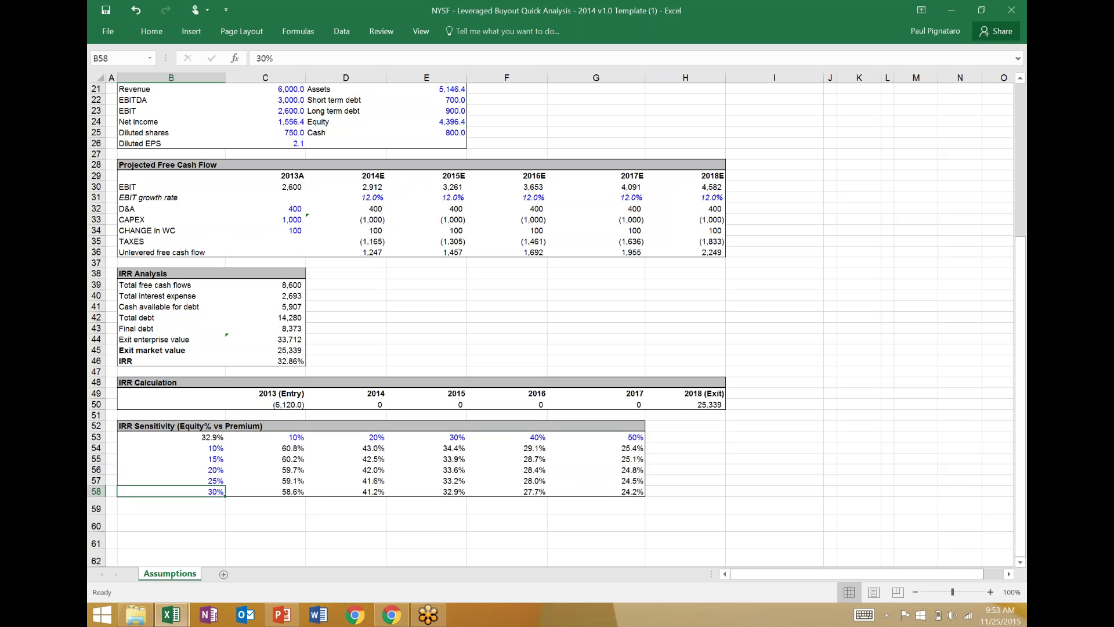
# - Set the purchase premium in C7 under Considerations to 100%
pyautogui.scroll(7, 550, 325)
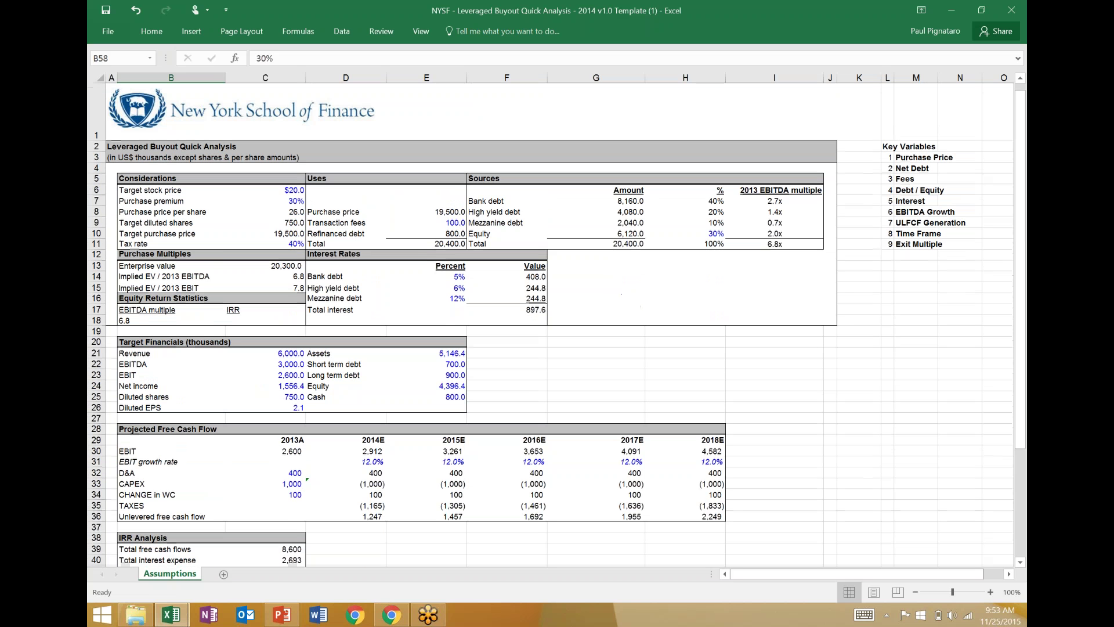
pyautogui.click(265, 244)
pyautogui.press('Up')
pyautogui.press('Up')
pyautogui.press('Up')
pyautogui.press('Up')
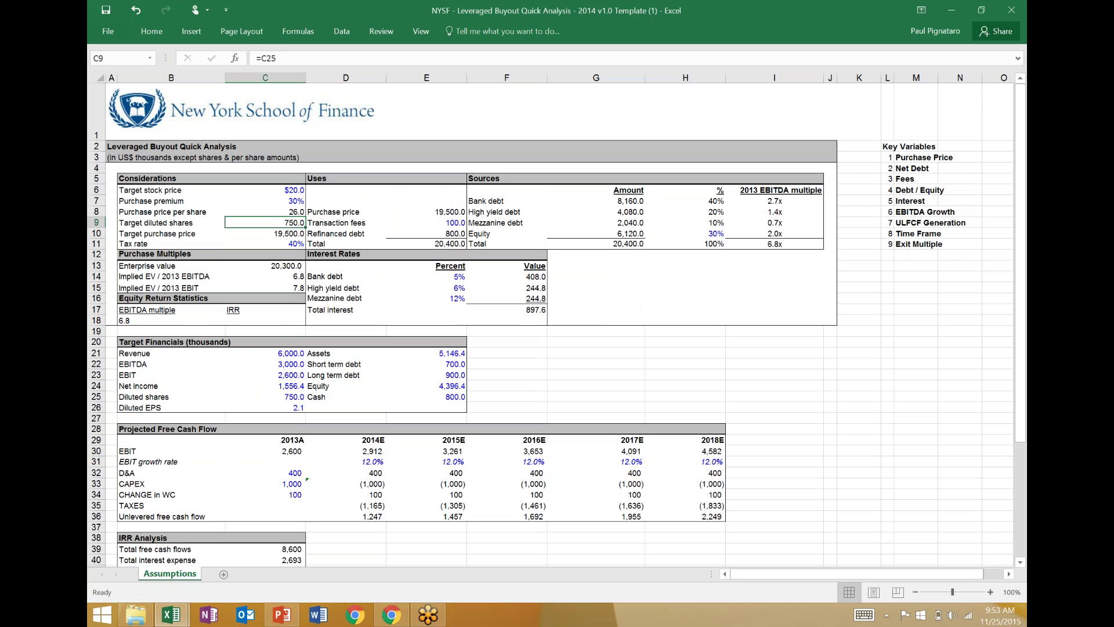
pyautogui.press('Down')
pyautogui.press('Down')
pyautogui.press('Down')
pyautogui.press('Down')
pyautogui.press('Down')
pyautogui.press('Down')
pyautogui.press('Down')
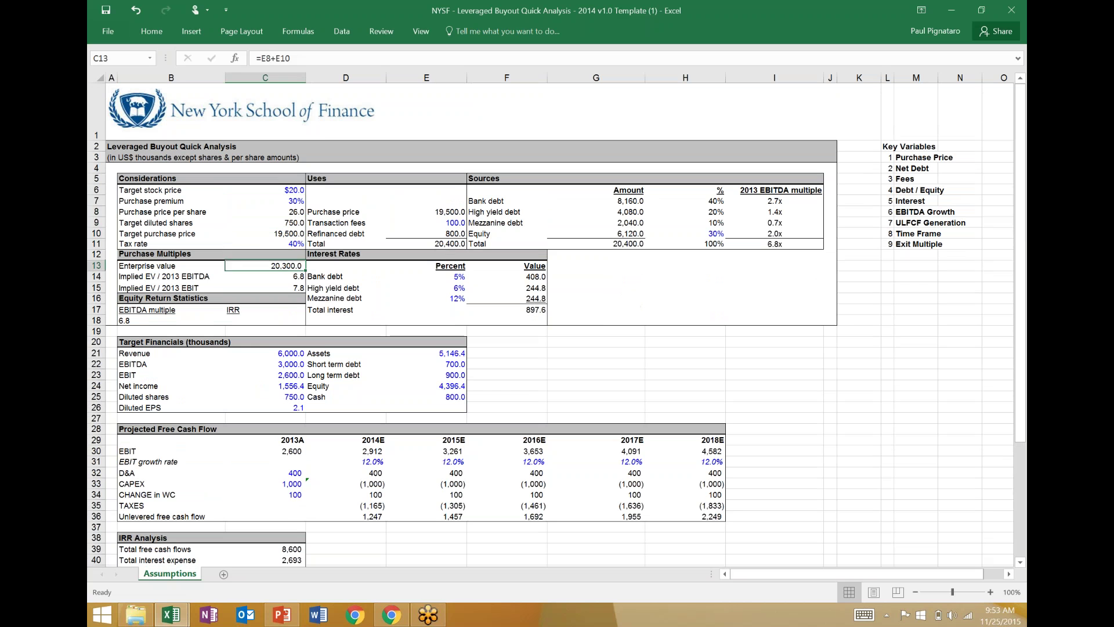
pyautogui.press('Up')
pyautogui.press('Up')
pyautogui.press('Up')
pyautogui.press('Up')
pyautogui.press('Up')
pyautogui.press('Up')
pyautogui.press('Up')
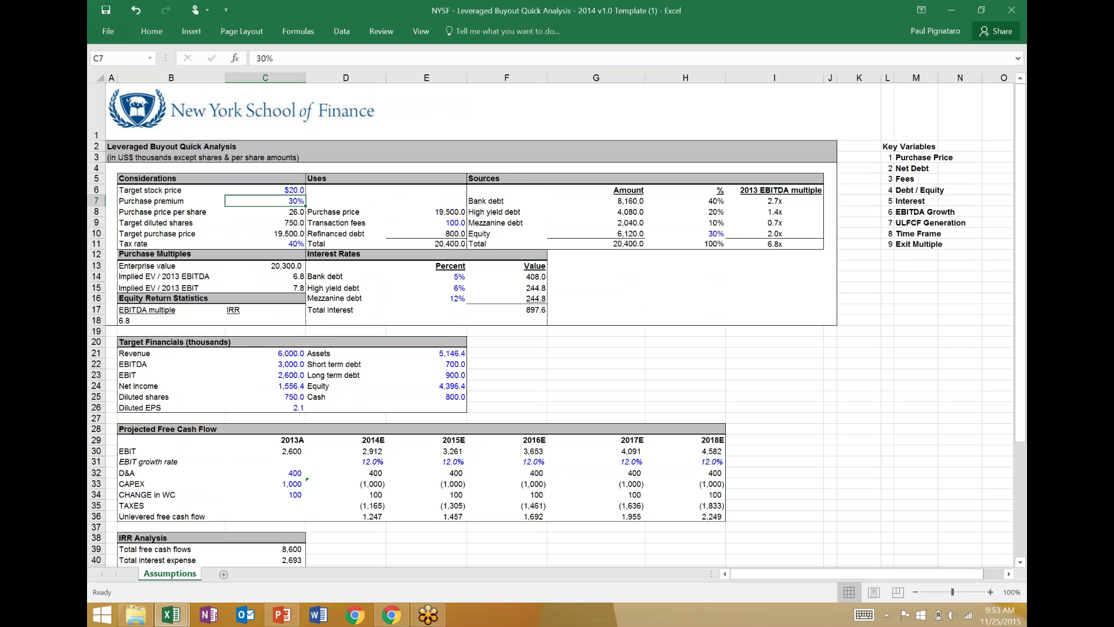
pyautogui.write('100')
pyautogui.press('Return')
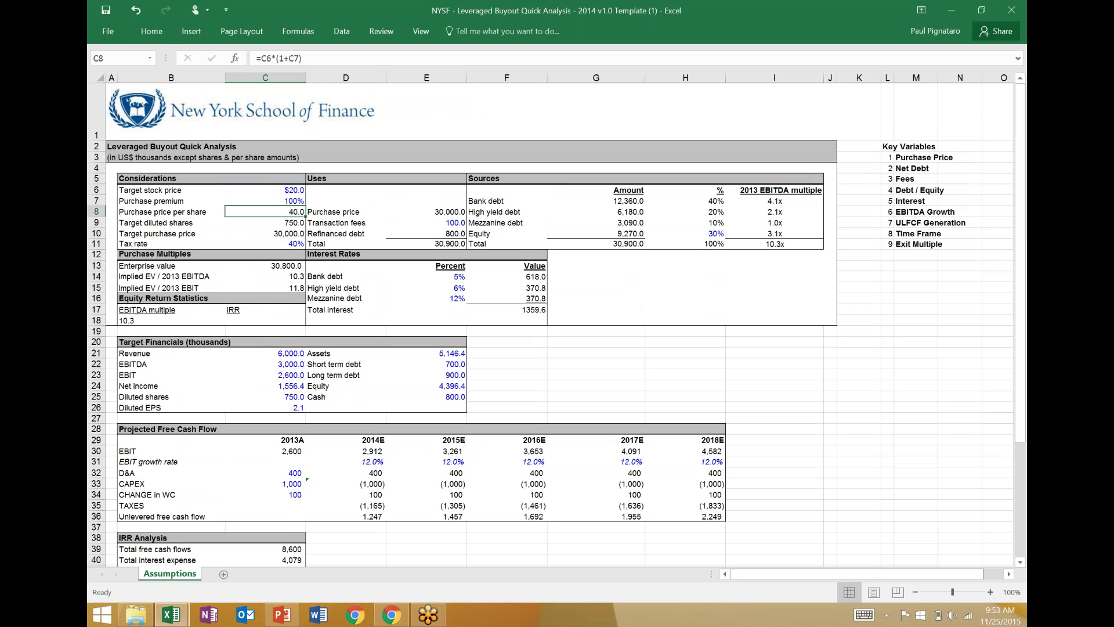
# - Check the implied EV / 2013 EBITDA in C14 and the EBITDA multiple in B18, and undo the 100% premium
pyautogui.press('Down')
pyautogui.press('Down')
pyautogui.press('Down')
pyautogui.press('Down')
pyautogui.press('Down')
pyautogui.press('Down')
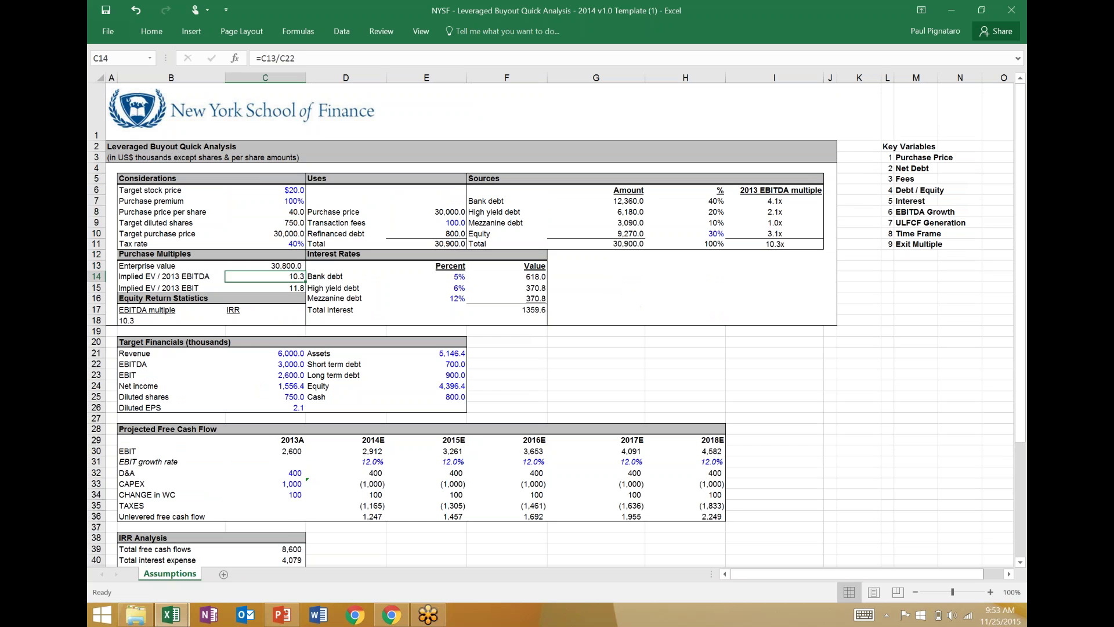
pyautogui.press('Down')
pyautogui.press('Down')
pyautogui.press('Down')
pyautogui.press('Left')
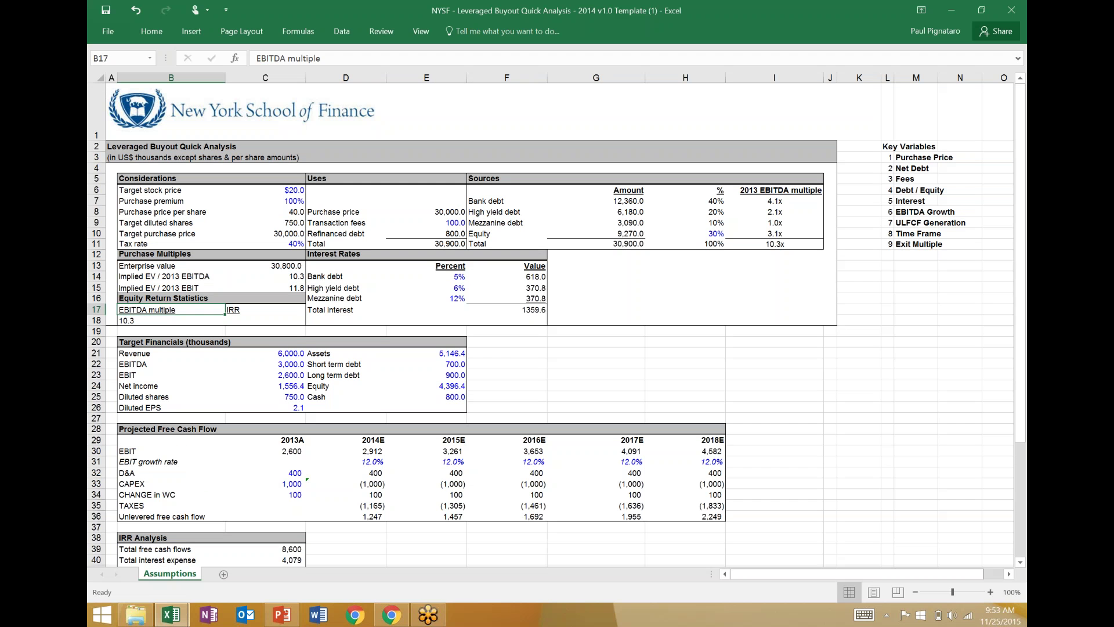
pyautogui.press('Down')
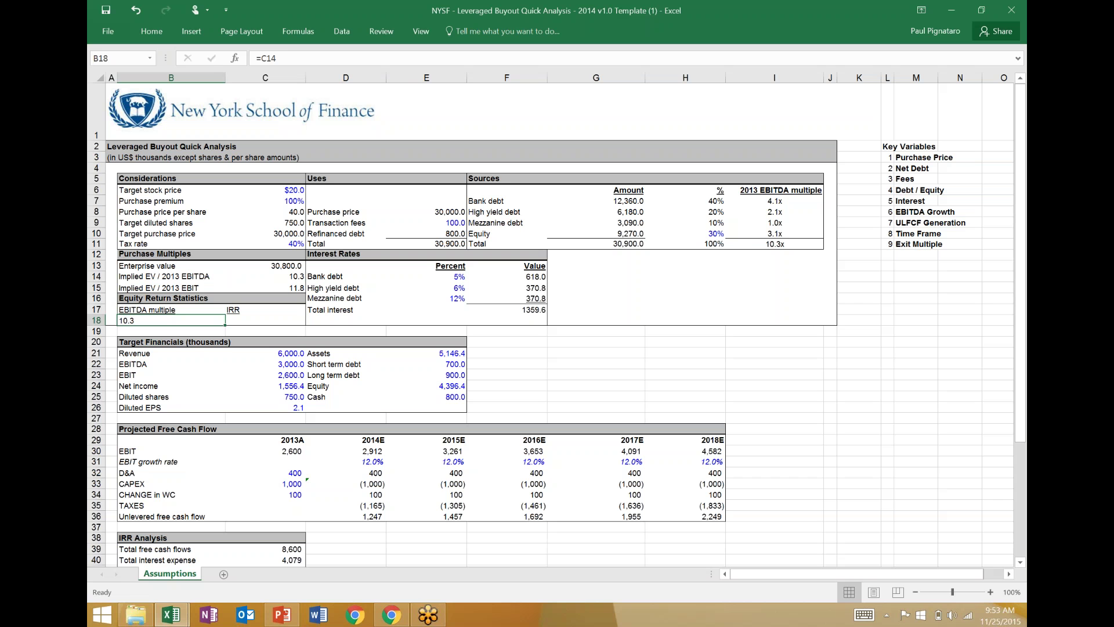
pyautogui.hotkey('ctrl', 'z')
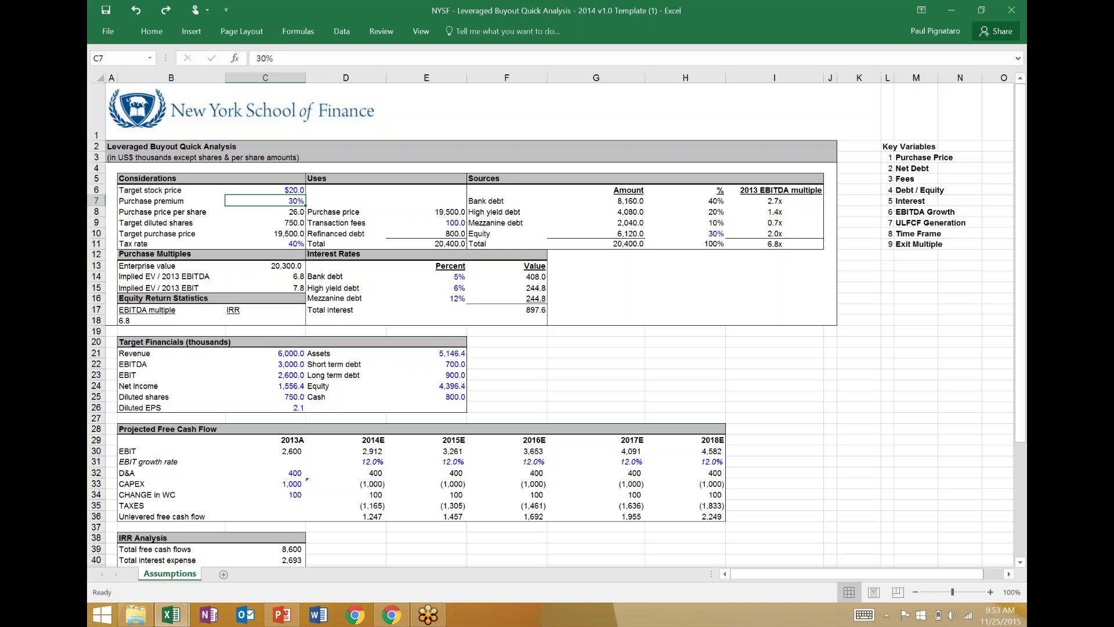
# - Hard-code the EBITDA multiple in B18 under Equity Return Statistics as 6.8
pyautogui.press('Down')
pyautogui.press('Down')
pyautogui.press('Down')
pyautogui.press('Down')
pyautogui.press('Down')
pyautogui.press('Down')
pyautogui.press('Down')
pyautogui.press('Down')
pyautogui.press('Down')
pyautogui.press('Down')
pyautogui.press('Down')
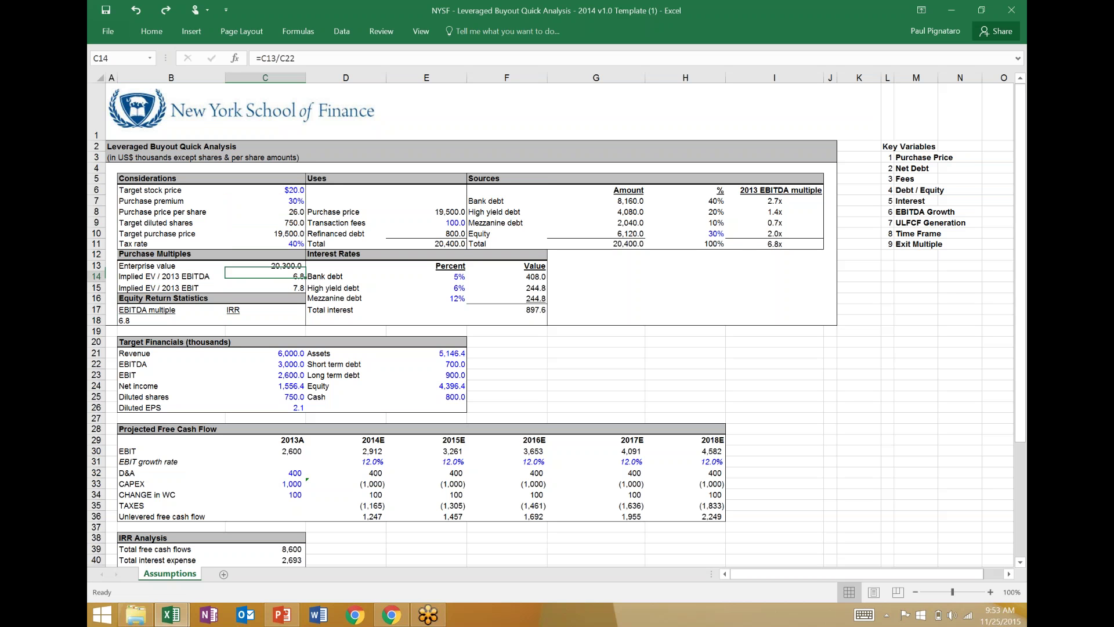
pyautogui.press('Left')
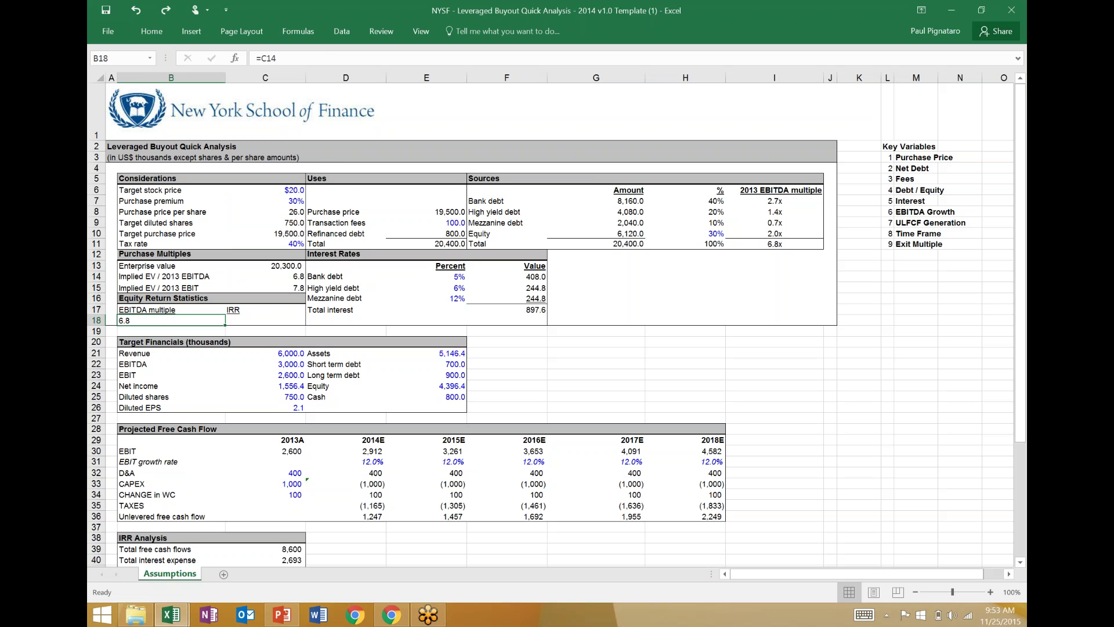
pyautogui.write('6.8')
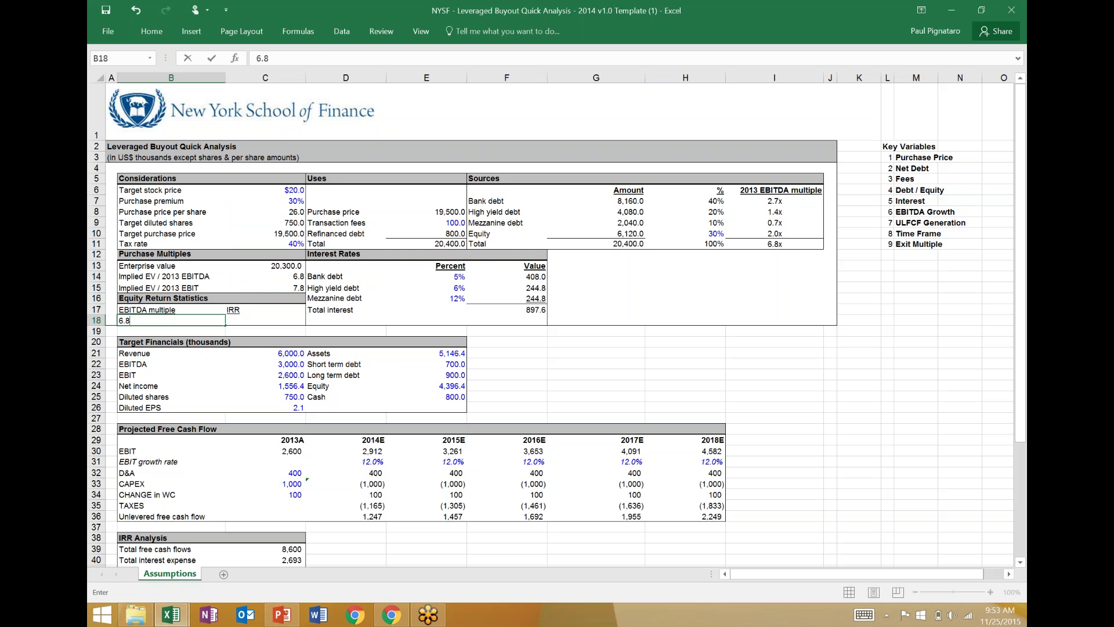
pyautogui.press('Return')
pyautogui.press('Up')
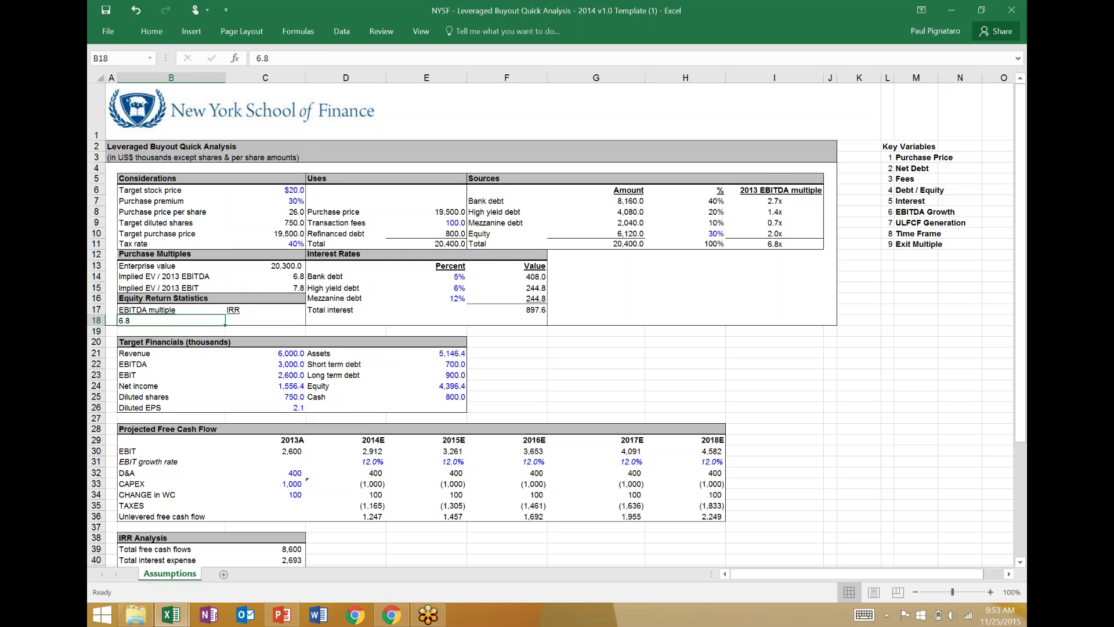
# - Compare the IRR values down C54:C58 of the sensitivity table with the EBITDA multiple held fixed
pyautogui.scroll(-7, 550, 324)
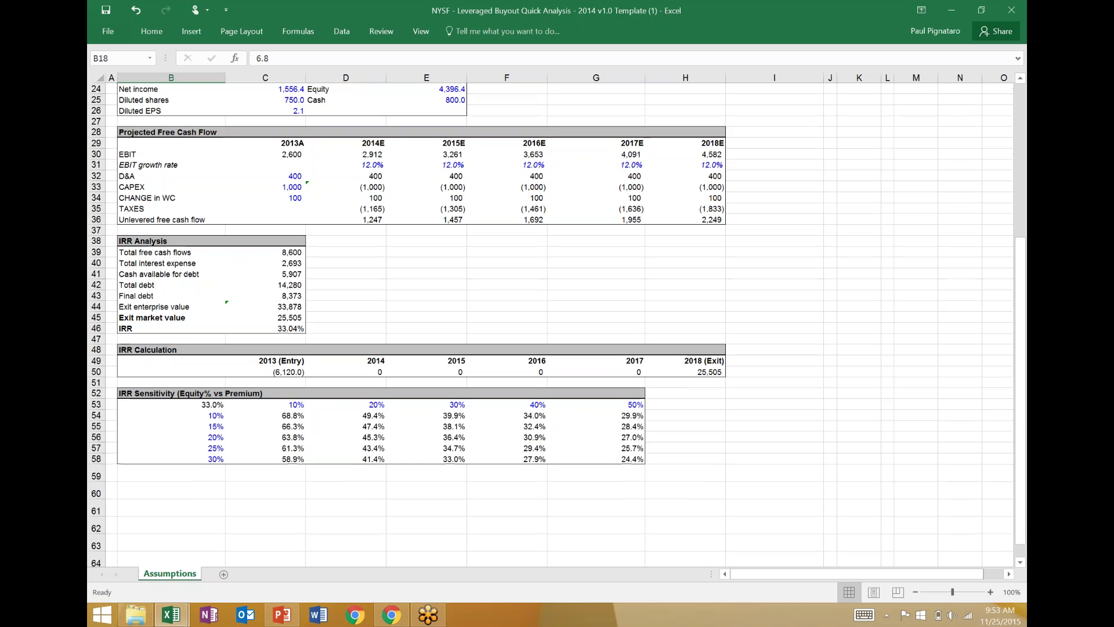
pyautogui.click(265, 415)
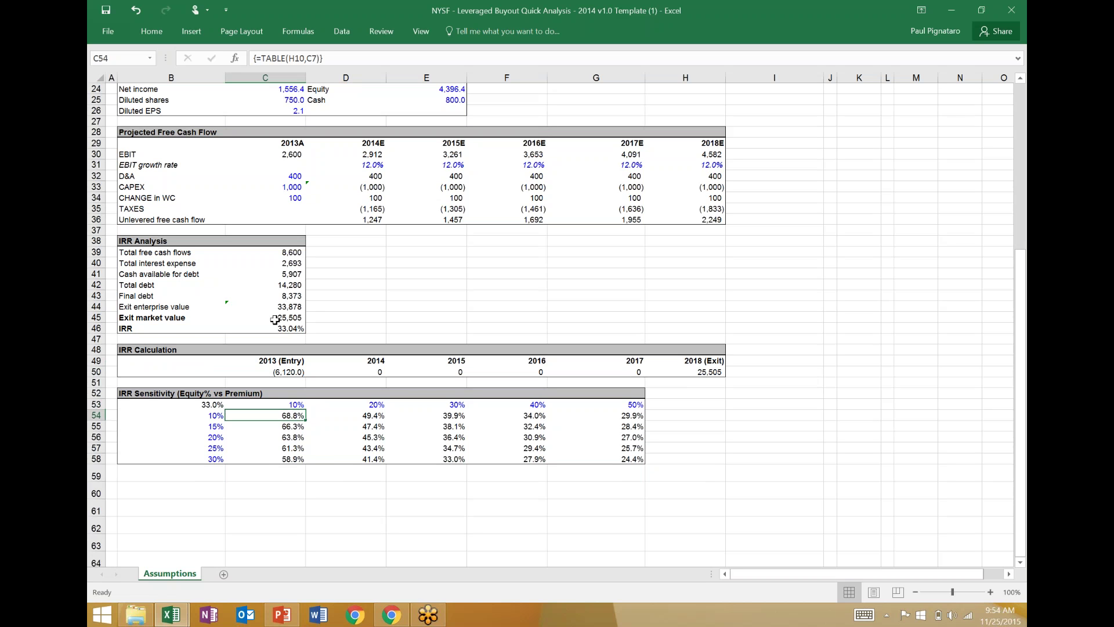
pyautogui.hotkey('shift', 'Down')
pyautogui.hotkey('shift', 'Down')
pyautogui.hotkey('shift', 'Down')
pyautogui.press('Down')
pyautogui.press('Down')
pyautogui.press('Down')
pyautogui.press('Down')
pyautogui.press('Up')
pyautogui.press('Up')
pyautogui.press('Up')
pyautogui.press('Up')
pyautogui.press('Down')
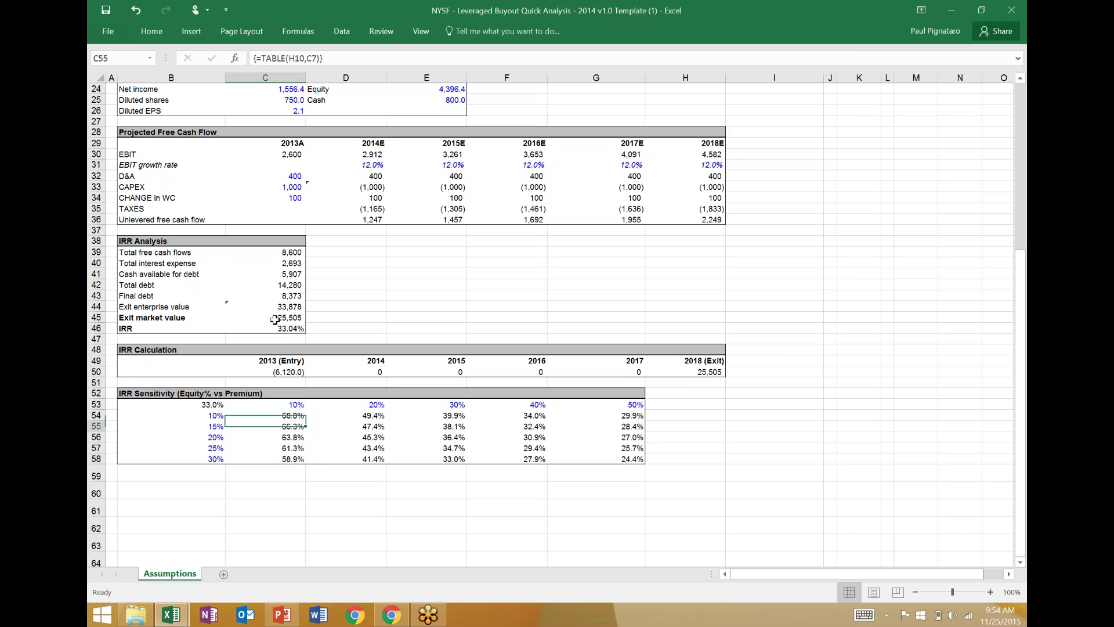
pyautogui.press('Down')
pyautogui.press('Down')
pyautogui.press('Down')
pyautogui.press('Down')
pyautogui.press('Up')
pyautogui.press('Up')
pyautogui.press('Up')
pyautogui.press('Up')
pyautogui.press('Up')
pyautogui.press('Down')
pyautogui.press('Down')
pyautogui.press('Down')
pyautogui.press('Down')
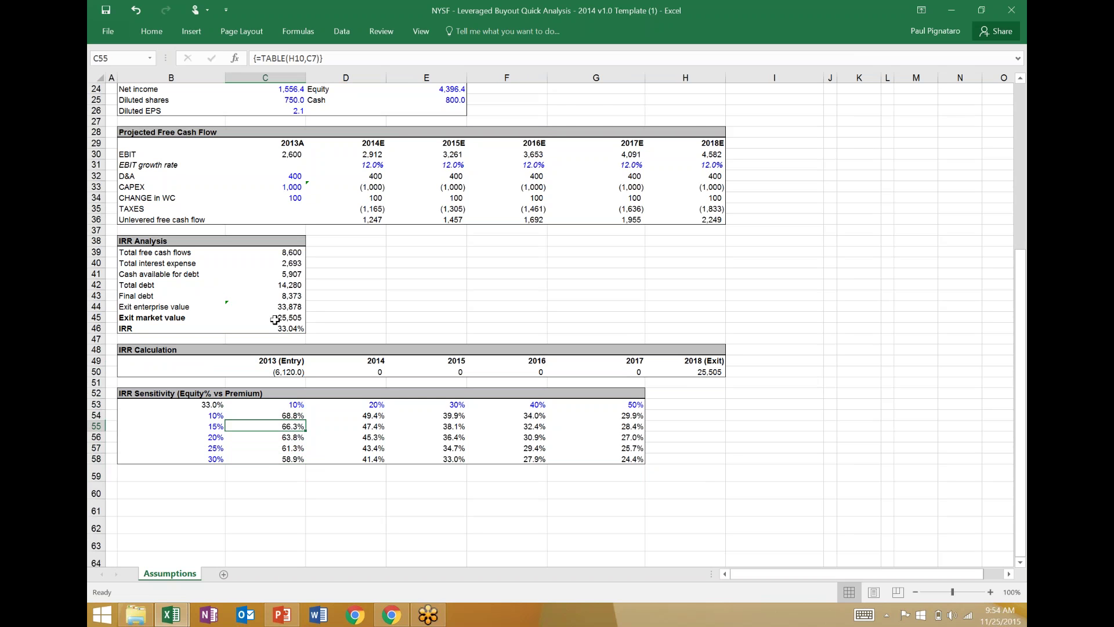
# - Test a 100% premium in B58 against the fixed EBITDA multiple, and undo the change
pyautogui.press('Left')
pyautogui.write('100')
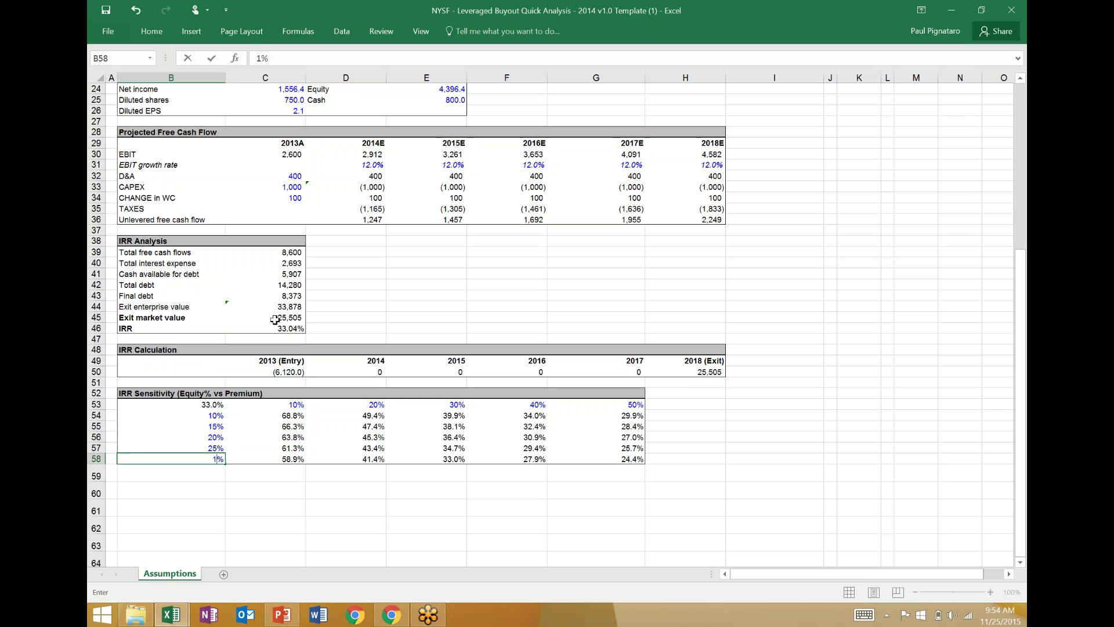
pyautogui.hotkey('ctrl', 'Return')
pyautogui.press('Right')
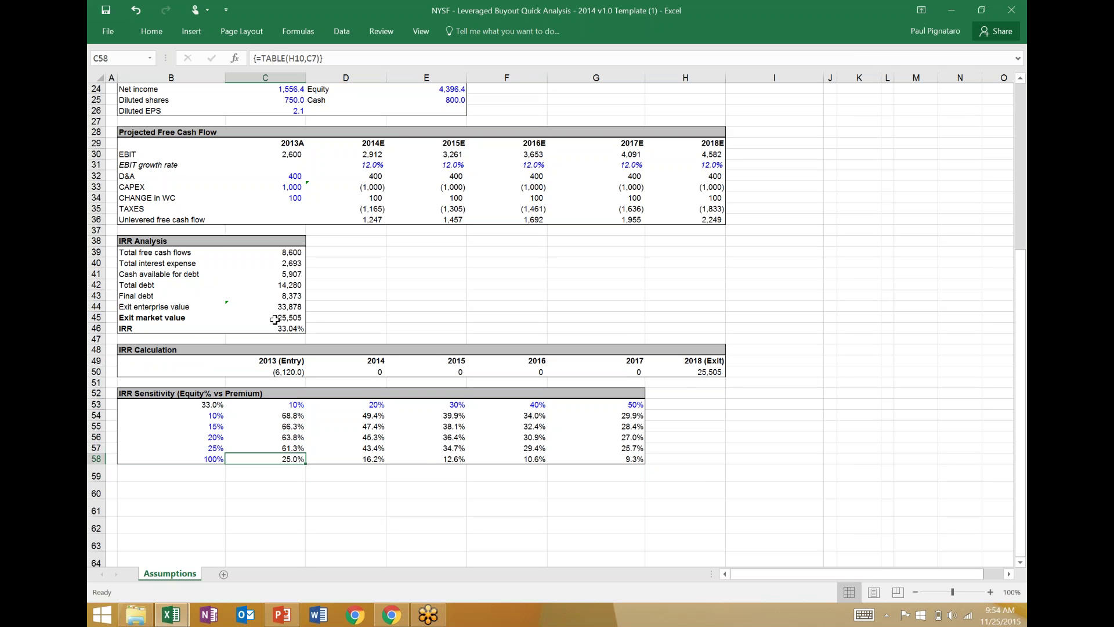
pyautogui.press('Left')
pyautogui.hotkey('ctrl', 'z')
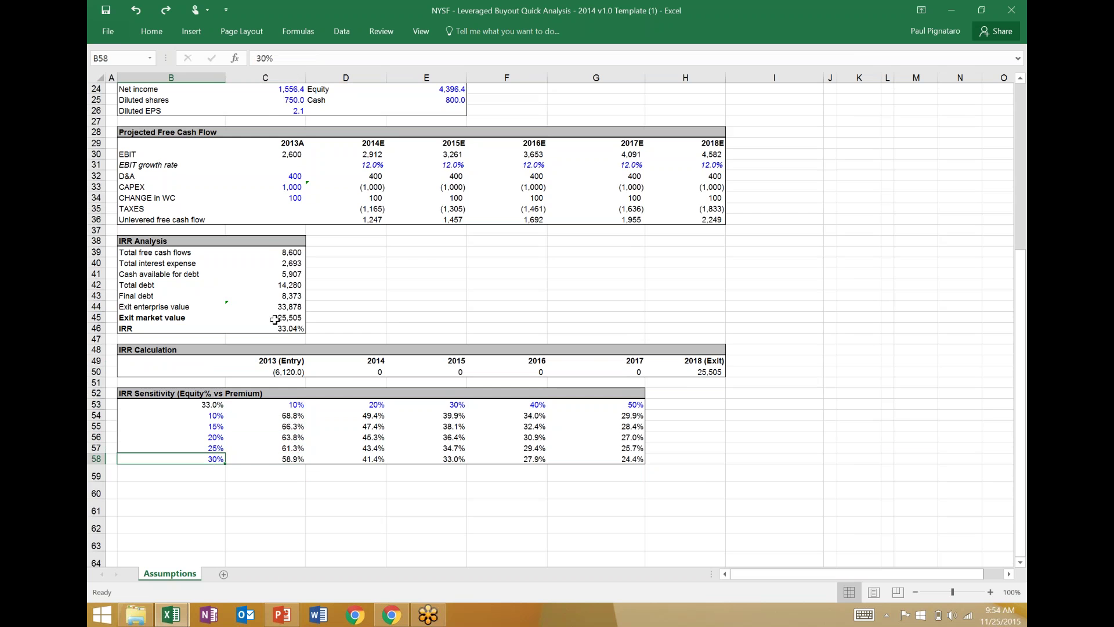
# - Reapply the 100% purchase premium in C7
pyautogui.scroll(5, 274, 320)
pyautogui.scroll(3, 274, 320)
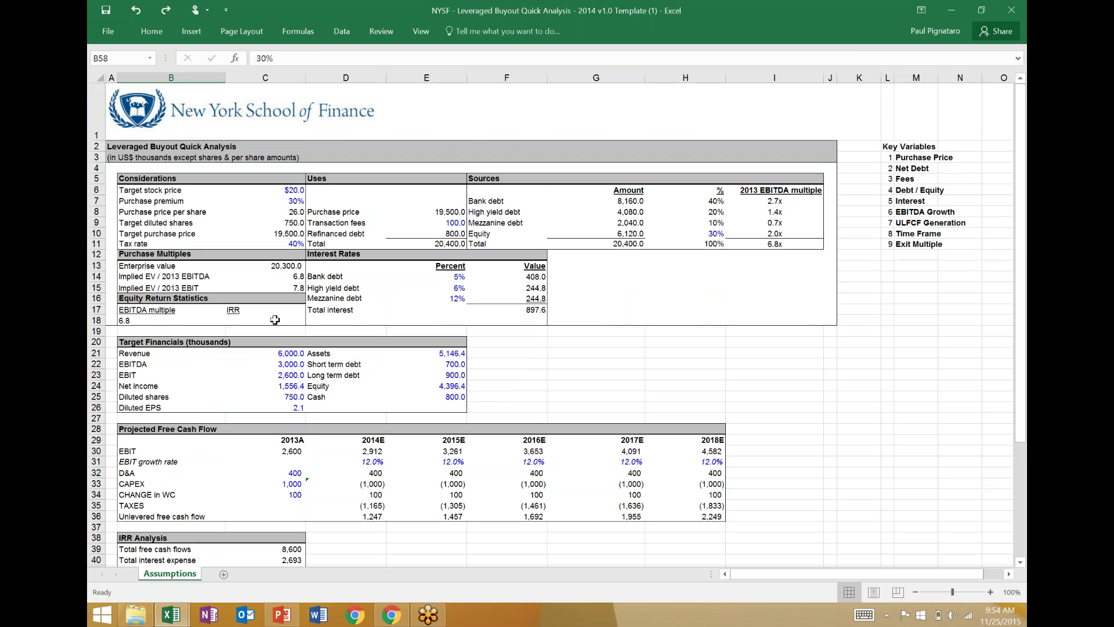
pyautogui.hotkey('ctrl', 'y')
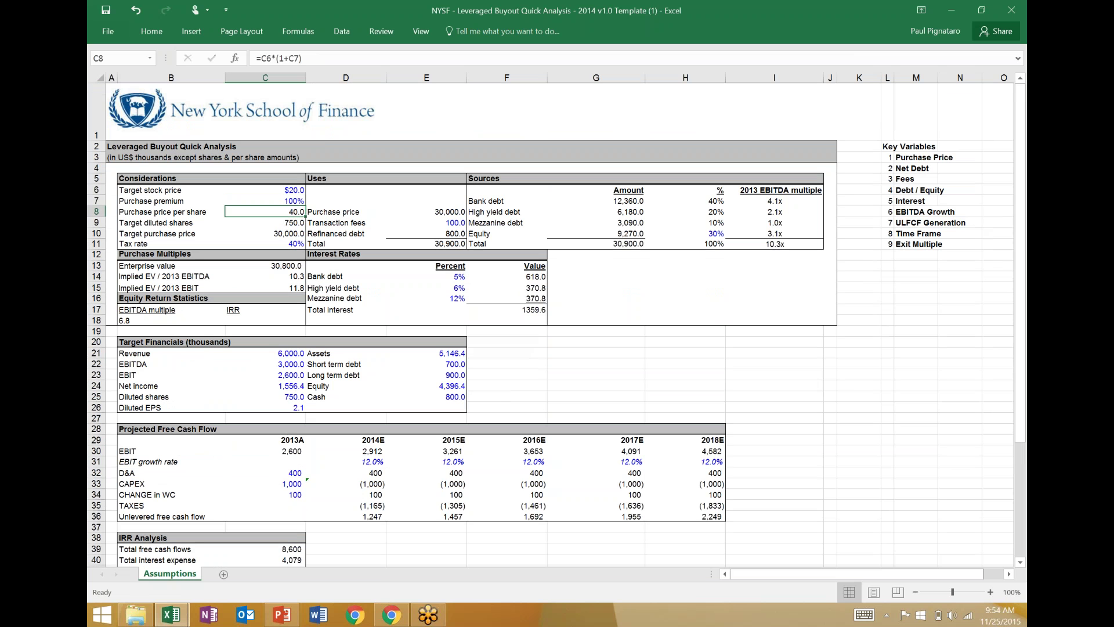
# - Go down column C to compare the implied EV / 2013 EBITDA in C14 with the hard-coded multiple in row 18
pyautogui.press('Down')
pyautogui.press('Down')
pyautogui.press('Down')
pyautogui.press('Down')
pyautogui.press('Down')
pyautogui.press('Down')
pyautogui.press('Down')
pyautogui.press('Down')
pyautogui.press('Down')
pyautogui.press('Down')
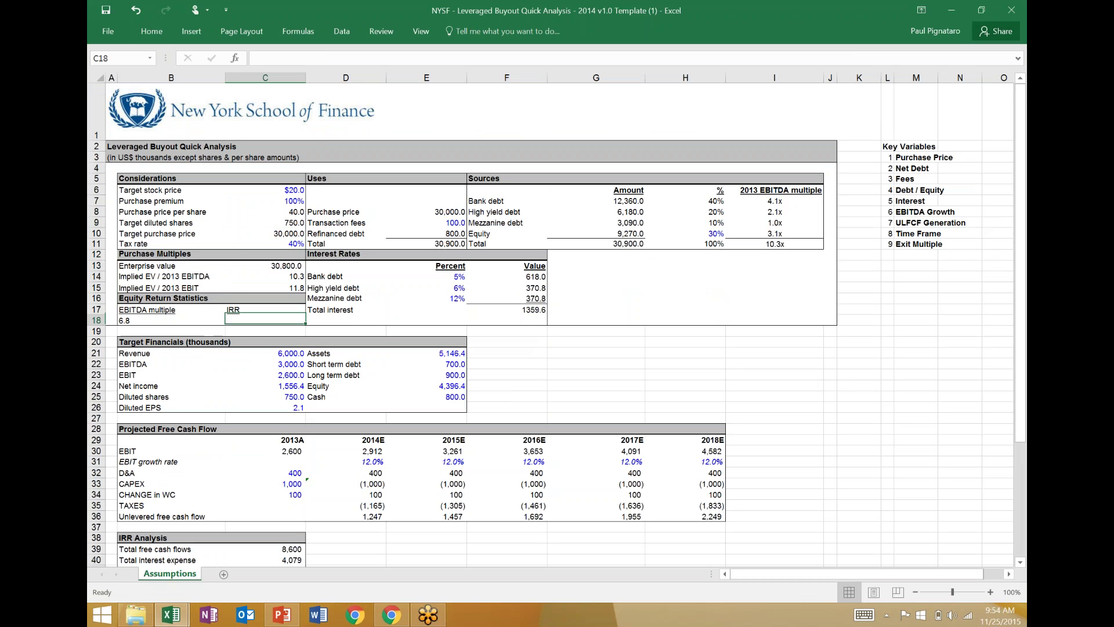
# - Undo the 100% premium in C7 and the hard-coded multiple in B18, restoring its link to C14
pyautogui.click(172, 320)
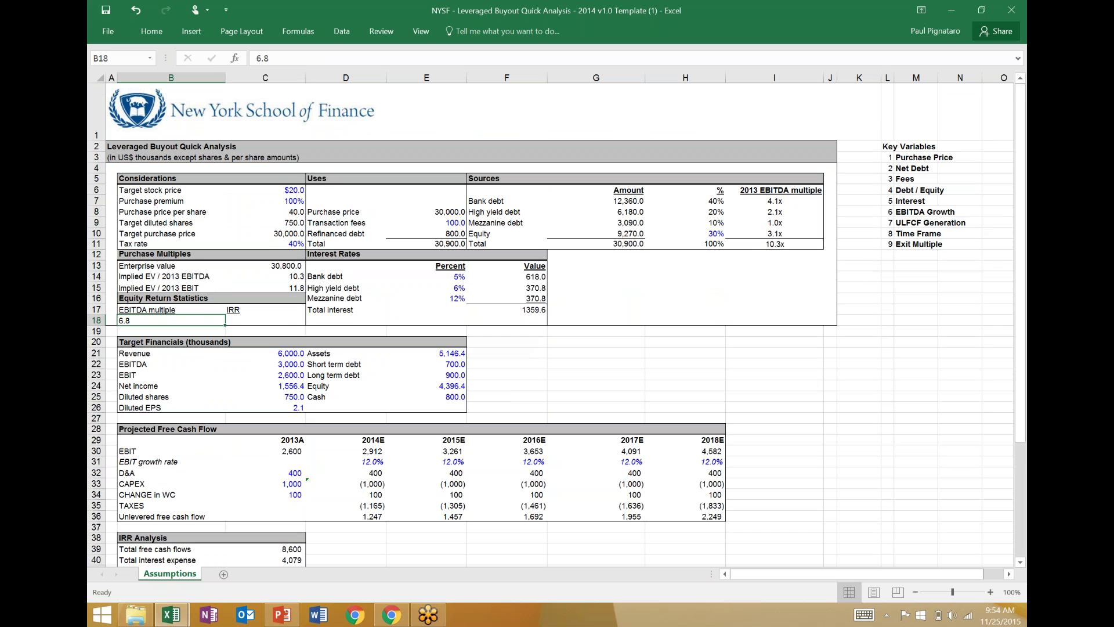
pyautogui.hotkey('ctrl', 'z')
pyautogui.hotkey('ctrl', 'z')
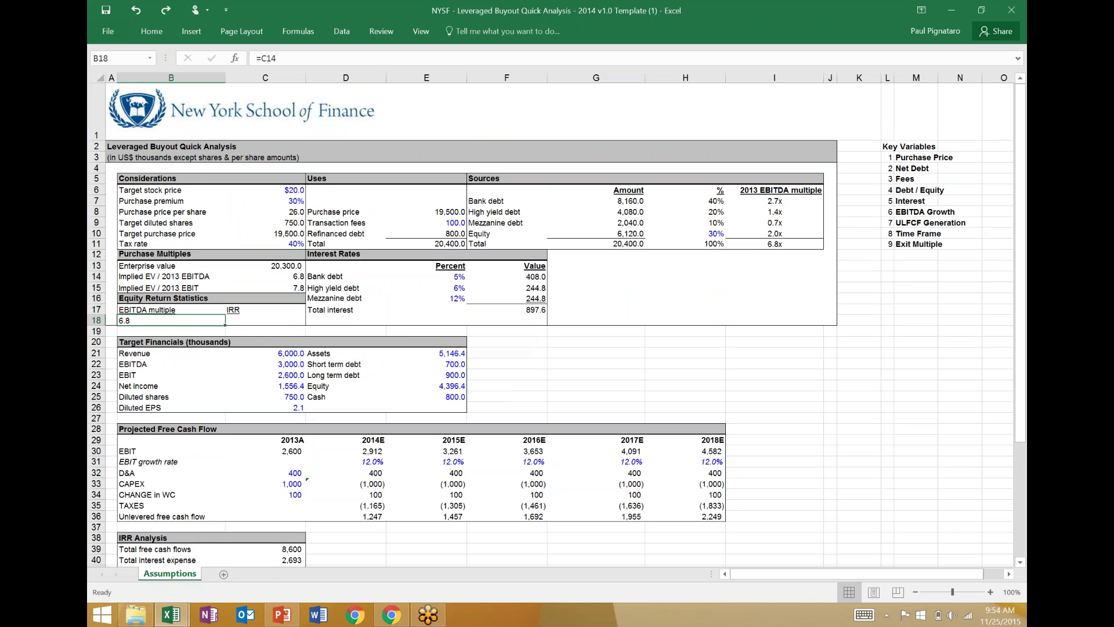
# - Link the IRR cell C18 under Equity Return Statistics to the calculated IRR in C46
pyautogui.click(265, 320)
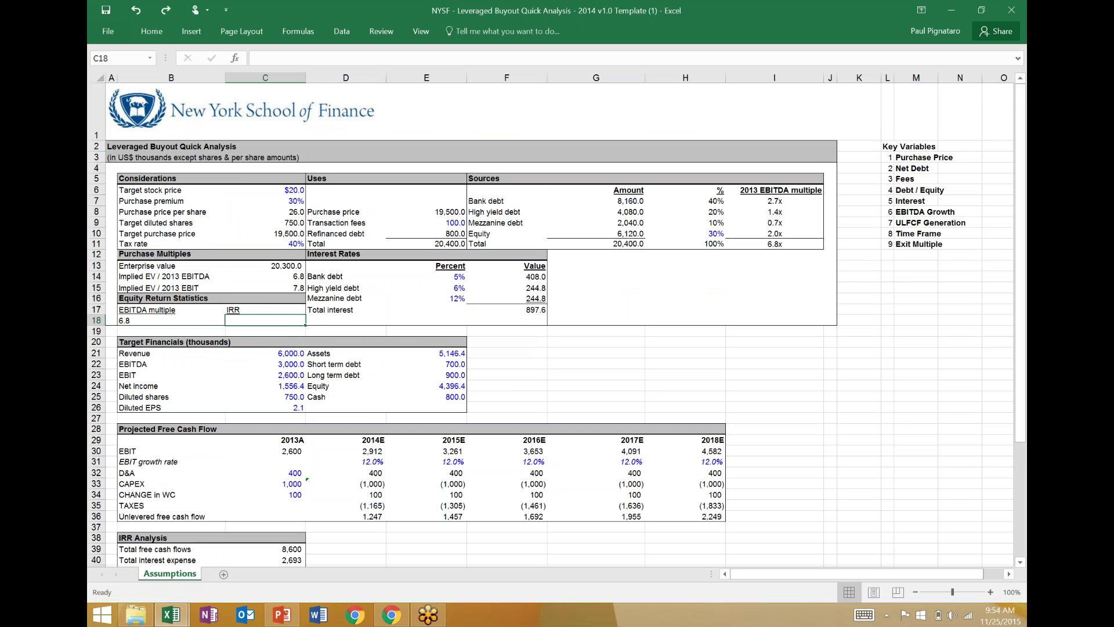
pyautogui.write('=')
pyautogui.scroll(-5, 551, 325)
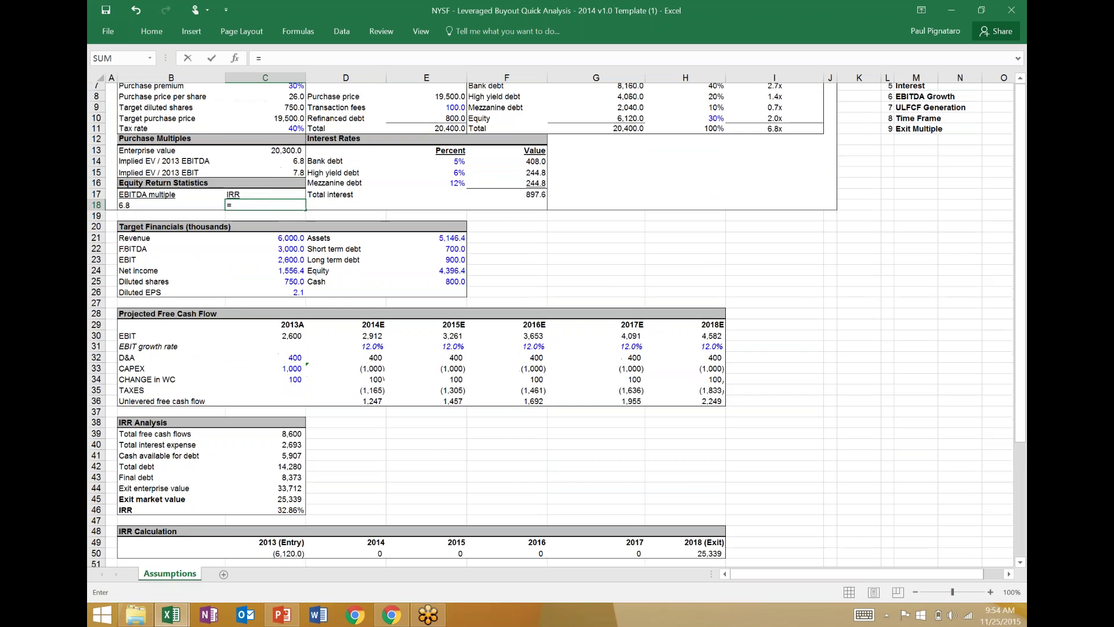
pyautogui.scroll(-5, 551, 324)
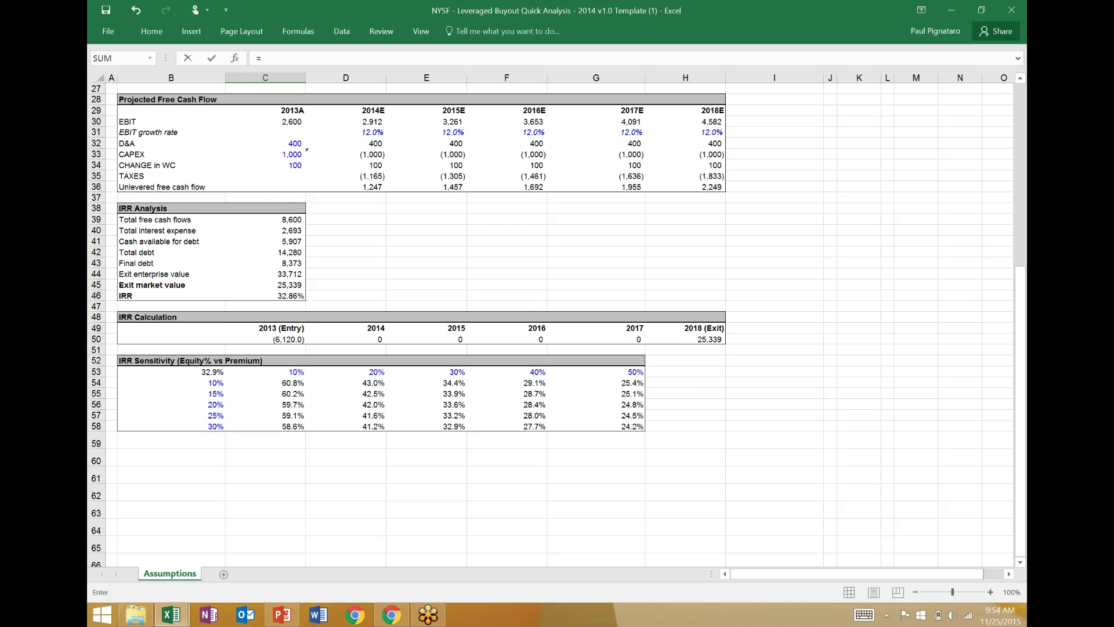
pyautogui.click(265, 296)
pyautogui.press('Return')
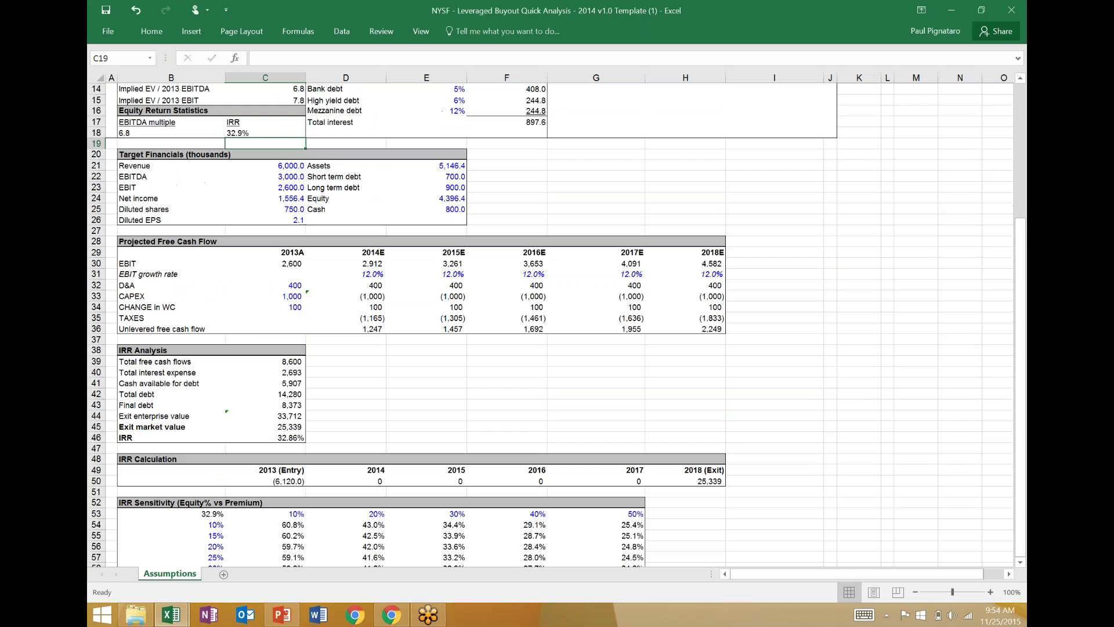
# - Review the deal inputs and multiples in rows 6 to 18, highlighting labels B6:B18 and returning to the IRR in C18
pyautogui.scroll(5, 552, 325)
pyautogui.press('Up')
pyautogui.press('Left')
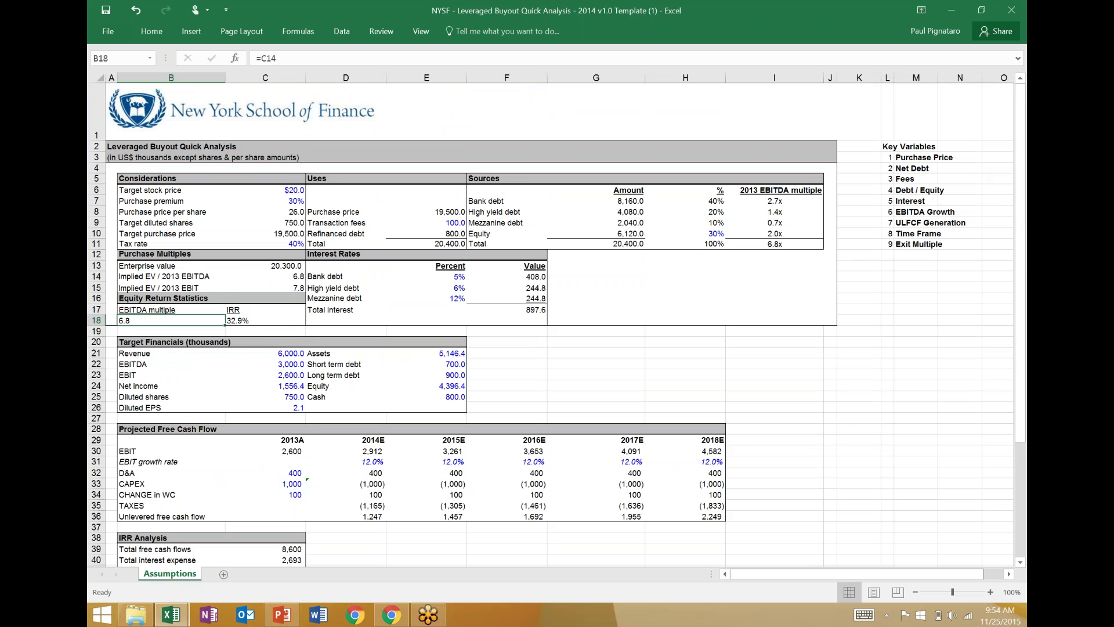
pyautogui.hotkey('shift', 'Up')
pyautogui.hotkey('shift', 'Up')
pyautogui.hotkey('shift', 'Up')
pyautogui.hotkey('shift', 'Up')
pyautogui.hotkey('shift', 'Up')
pyautogui.hotkey('shift', 'Up')
pyautogui.hotkey('shift', 'Up')
pyautogui.hotkey('shift', 'Up')
pyautogui.hotkey('shift', 'Up')
pyautogui.hotkey('shift', 'Up')
pyautogui.hotkey('shift', 'Up')
pyautogui.hotkey('shift', 'Up')
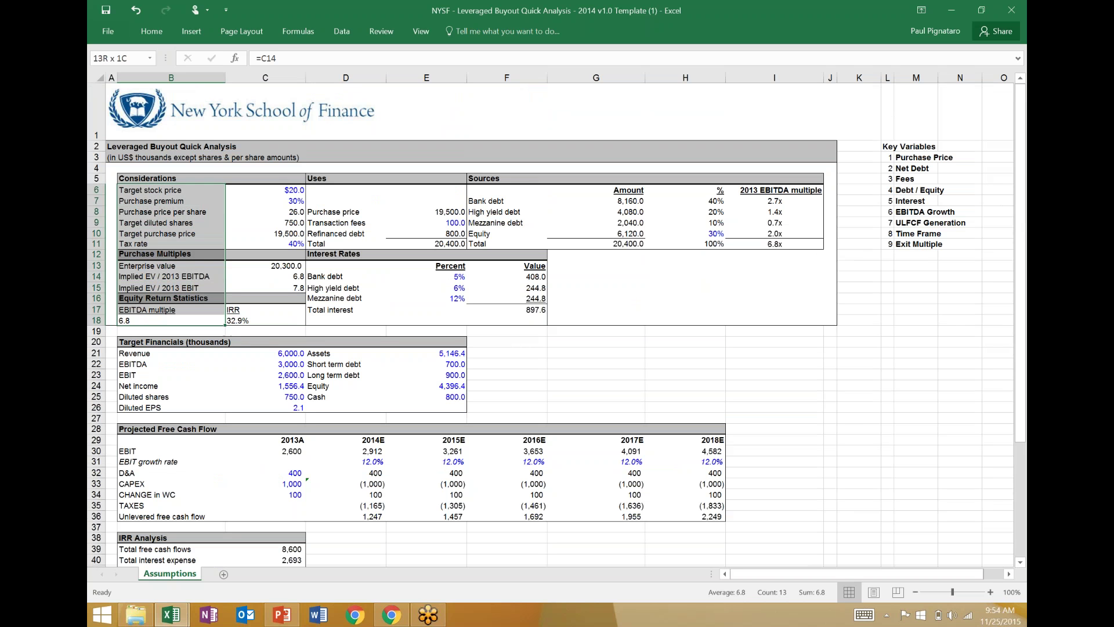
pyautogui.press('Right')
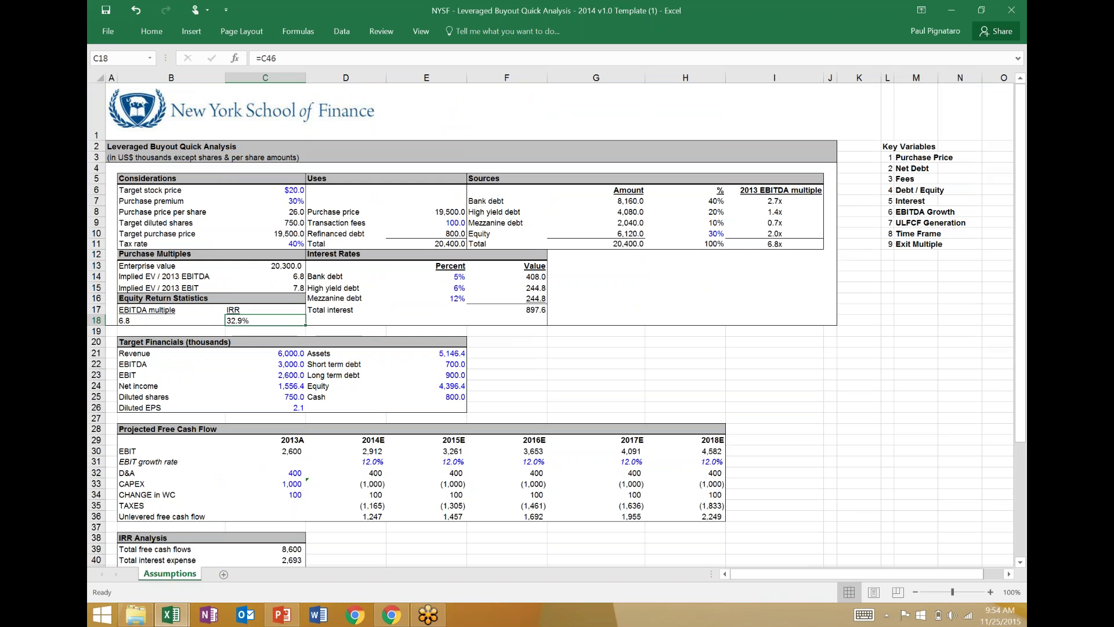
# - Go down column C through the target financials, projected free cash flow and IRR sections to below the sensitivity table
pyautogui.press('Down')
pyautogui.press('Down')
pyautogui.press('Down')
pyautogui.press('Down')
pyautogui.press('Down')
pyautogui.press('Down')
pyautogui.press('Down')
pyautogui.press('Down')
pyautogui.press('Down')
pyautogui.press('Down')
pyautogui.press('Down')
pyautogui.press('Down')
pyautogui.press('Down')
pyautogui.press('Down')
pyautogui.press('Down')
pyautogui.press('Down')
pyautogui.press('Down')
pyautogui.press('Down')
pyautogui.press('Down')
pyautogui.press('Down')
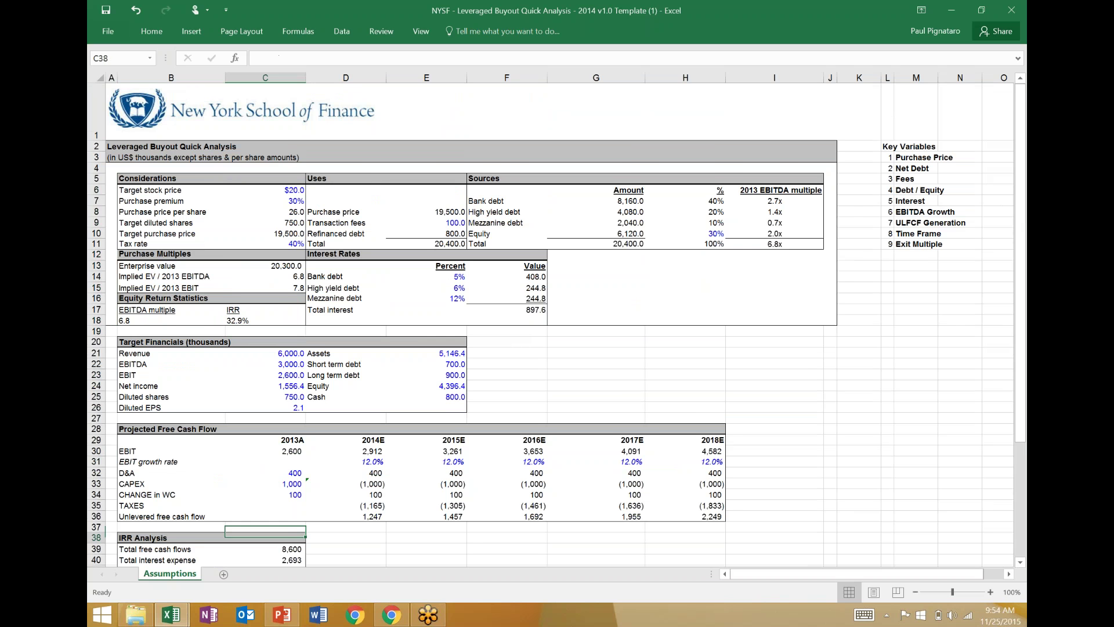
pyautogui.press('Down')
pyautogui.press('Down')
pyautogui.press('Down')
pyautogui.press('Down')
pyautogui.press('Down')
pyautogui.press('Down')
pyautogui.press('Down')
pyautogui.press('Down')
pyautogui.press('Down')
pyautogui.press('Down')
pyautogui.press('Down')
pyautogui.press('Down')
pyautogui.press('Down')
pyautogui.press('Down')
pyautogui.press('Down')
pyautogui.press('Down')
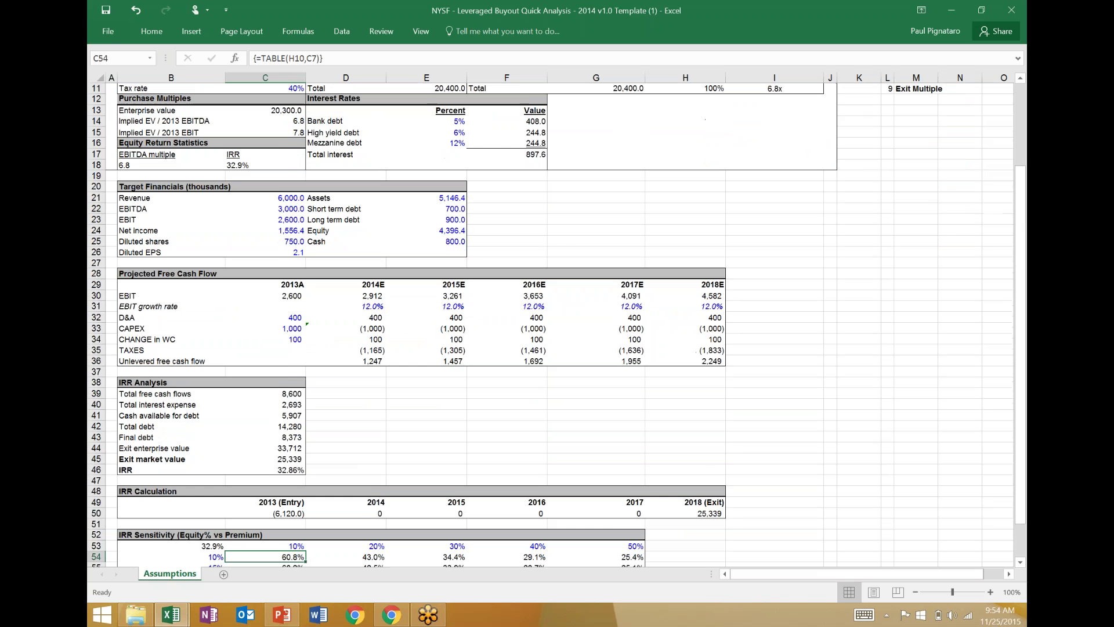
pyautogui.press('Down')
pyautogui.press('Down')
pyautogui.press('Down')
pyautogui.press('Down')
pyautogui.press('Down')
pyautogui.press('Down')
pyautogui.press('Down')
pyautogui.press('Down')
pyautogui.press('Down')
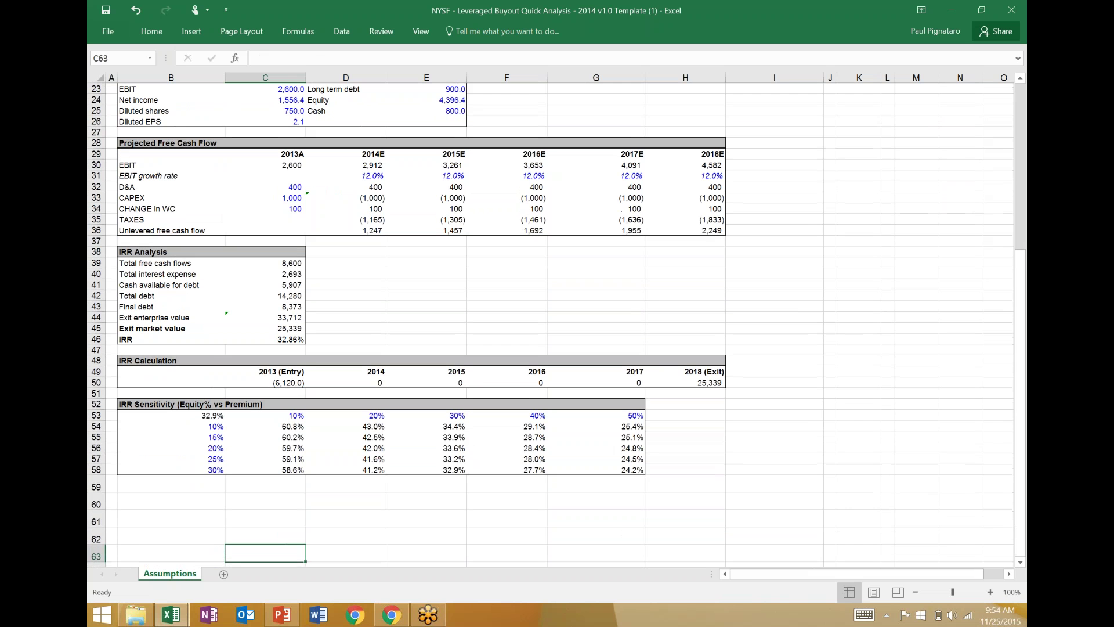
# - Examine the IRR Calculation cash flows in row 50, from the 2013 entry to the 2018 exit
pyautogui.press('Up')
pyautogui.press('Up')
pyautogui.press('Up')
pyautogui.press('Up')
pyautogui.press('Up')
pyautogui.press('Up')
pyautogui.press('Up')
pyautogui.press('Up')
pyautogui.press('Up')
pyautogui.press('Up')
pyautogui.press('Up')
pyautogui.press('Up')
pyautogui.press('Up')
pyautogui.press('Up')
pyautogui.press('Down')
pyautogui.press('Down')
pyautogui.press('Right')
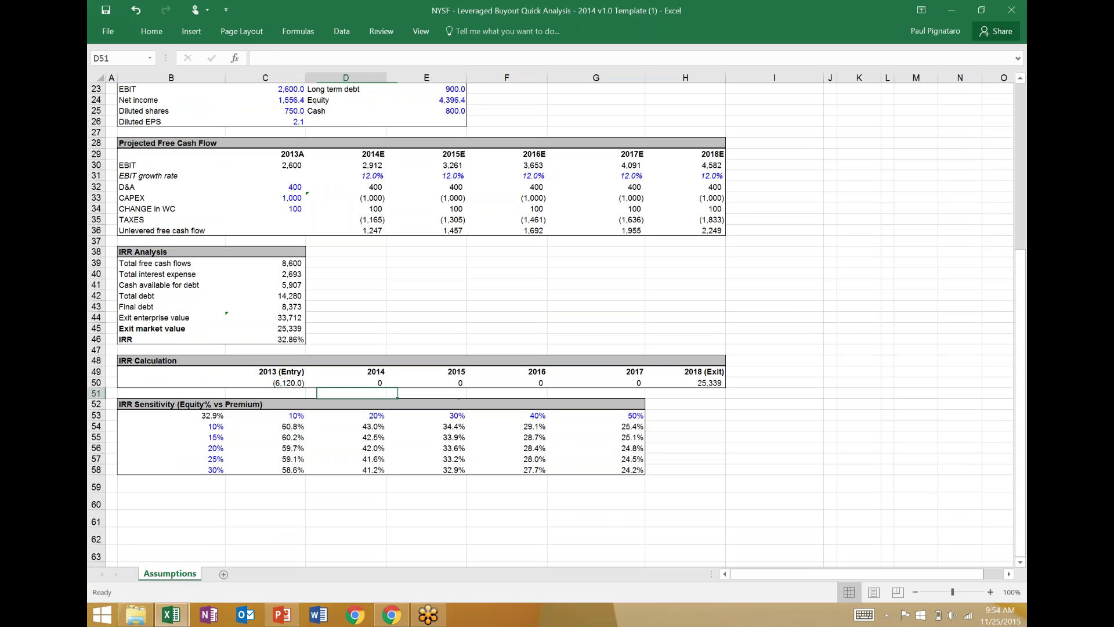
pyautogui.press('Left')
pyautogui.press('Up')
pyautogui.press('Right')
pyautogui.press('Right')
pyautogui.press('Right')
pyautogui.press('Right')
pyautogui.press('Right')
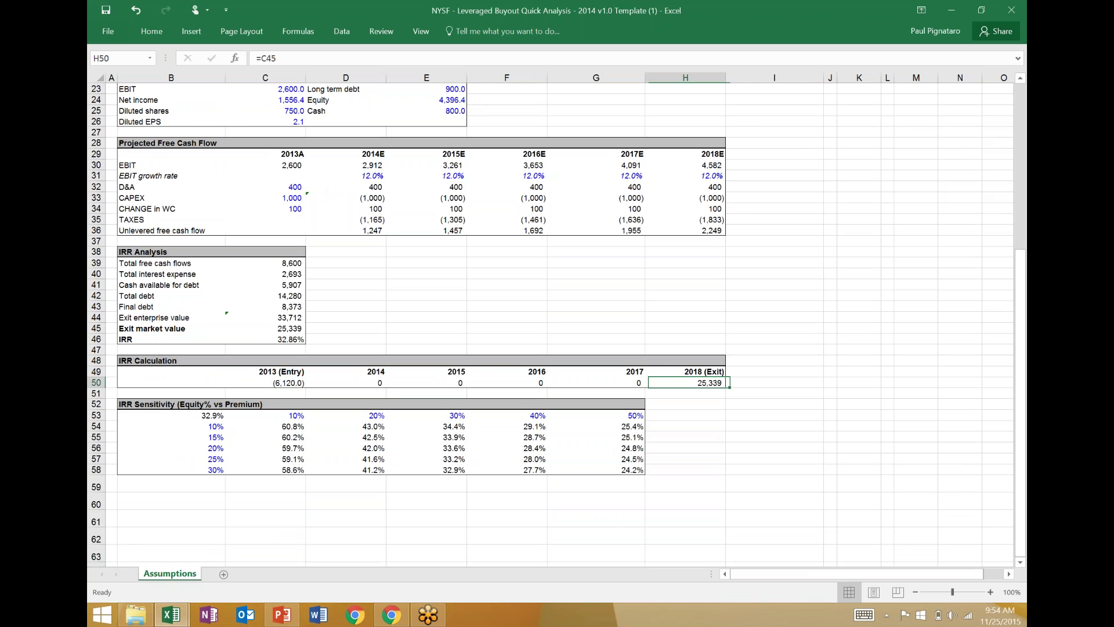
pyautogui.press('Left')
pyautogui.press('Left')
pyautogui.press('Left')
pyautogui.press('Left')
pyautogui.press('Left')
pyautogui.press('Left')
pyautogui.press('Right')
pyautogui.press('Down')
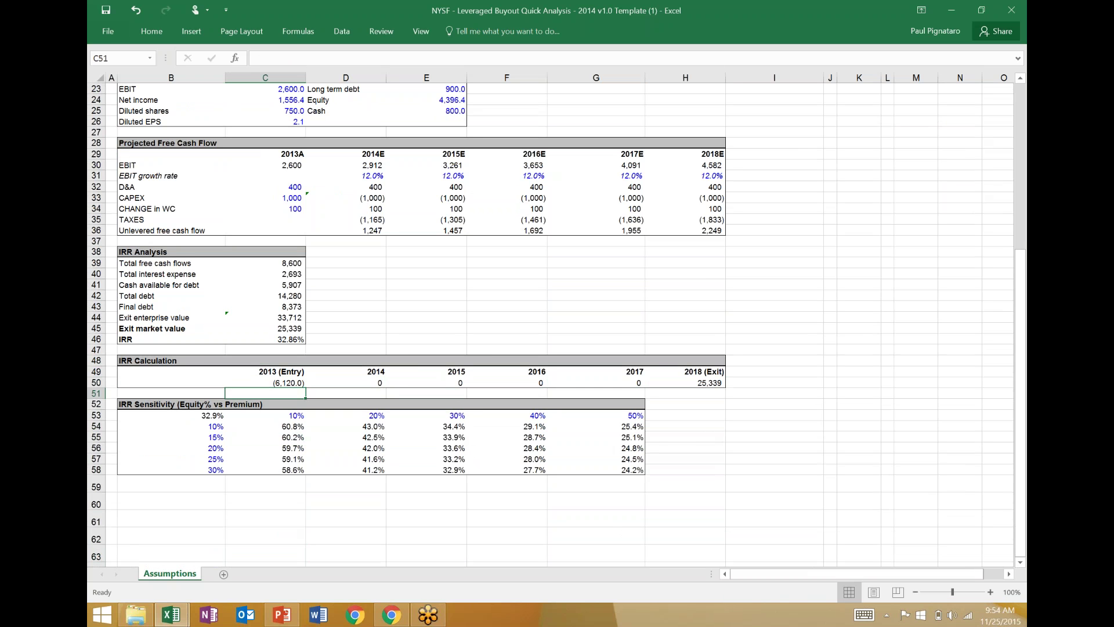
# - Read across the first row of IRR Sensitivity results in row 54 and return to C54
pyautogui.press('Down')
pyautogui.press('Down')
pyautogui.press('Down')
pyautogui.press('Right')
pyautogui.press('Right')
pyautogui.press('Right')
pyautogui.press('Right')
pyautogui.press('Right')
pyautogui.press('Left')
pyautogui.press('Left')
pyautogui.press('Left')
pyautogui.press('Left')
pyautogui.press('Left')
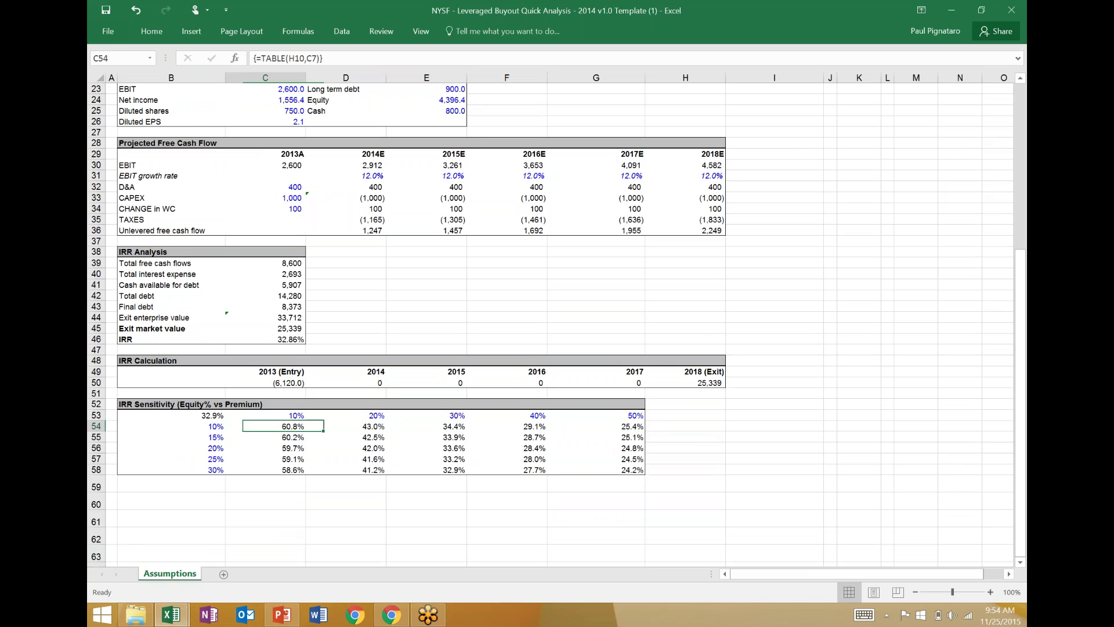
# - Examine the purchase premium values down column B of the IRR Sensitivity table
pyautogui.press('Left')
pyautogui.press('Down')
pyautogui.press('Down')
pyautogui.press('Down')
pyautogui.press('Down')
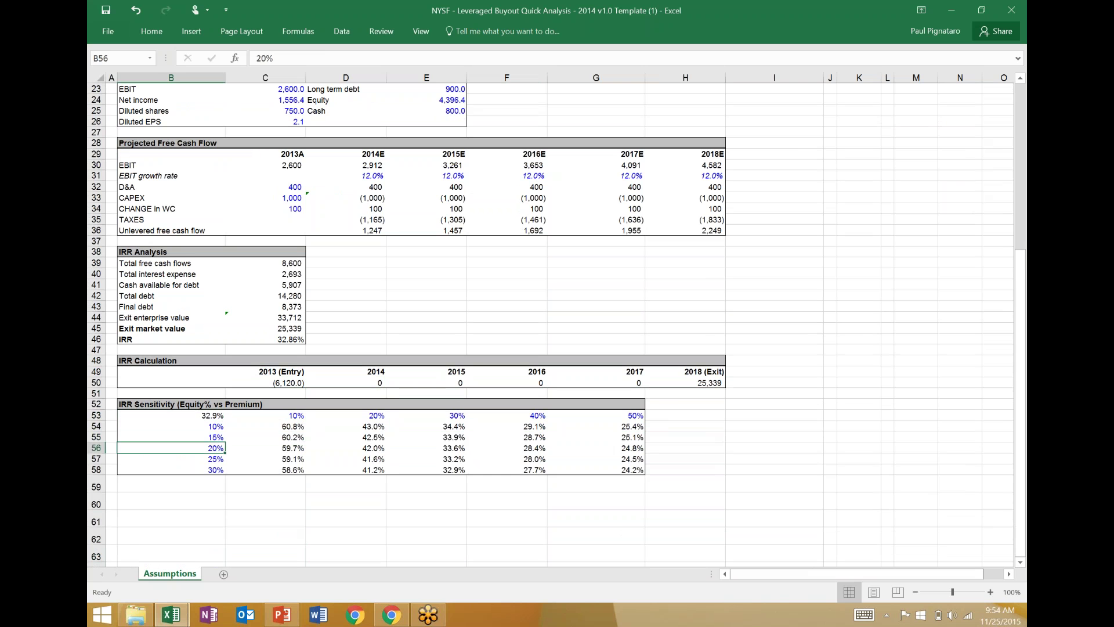
pyautogui.press('Up')
pyautogui.press('Up')
pyautogui.press('Up')
pyautogui.press('Up')
# - Go back and forth over the equity percentage headers in row 53 of the IRR Sensitivity table
pyautogui.press('Right')
pyautogui.press('Right')
pyautogui.press('Right')
pyautogui.press('Right')
pyautogui.press('Right')
pyautogui.press('Right')
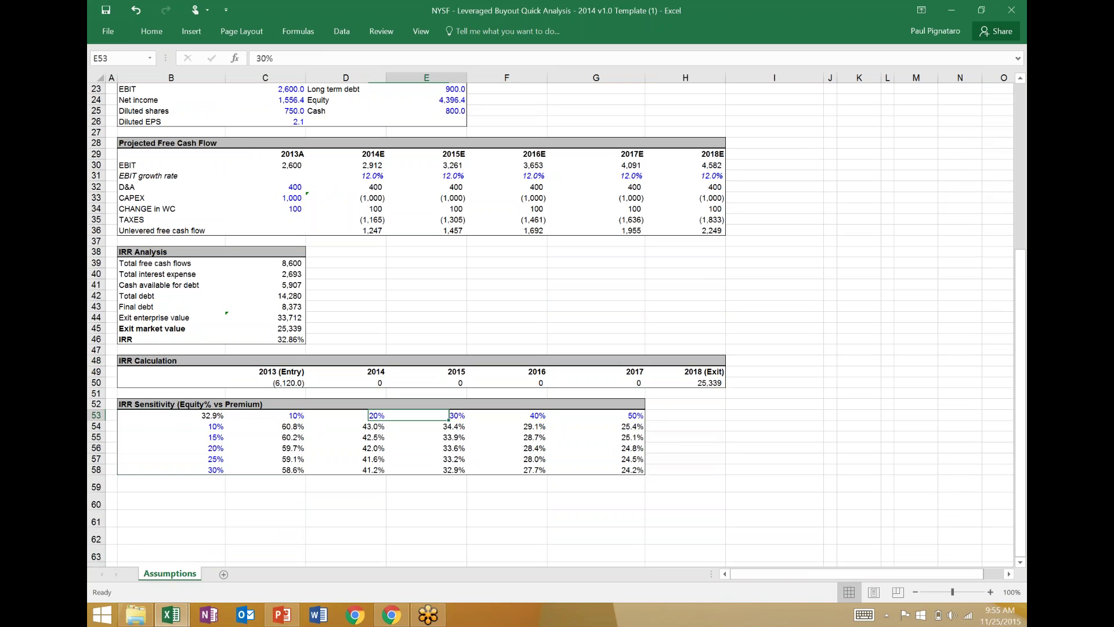
pyautogui.press('Left')
pyautogui.press('Left')
pyautogui.press('Left')
pyautogui.press('Left')
pyautogui.press('Left')
pyautogui.press('Right')
pyautogui.press('Right')
pyautogui.press('Right')
pyautogui.press('Right')
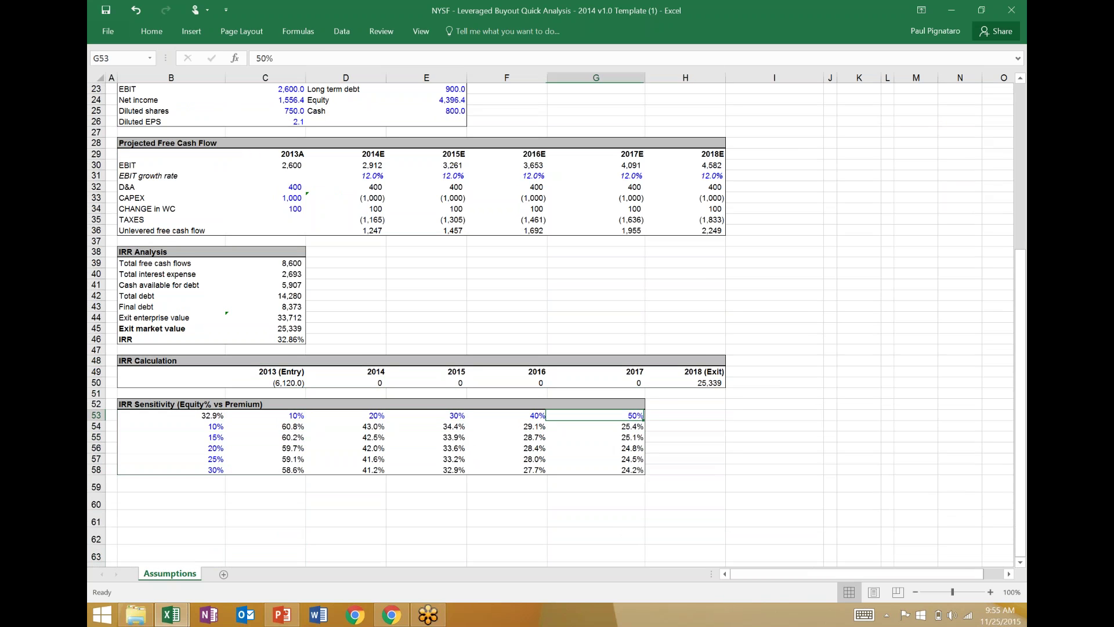
pyautogui.press('Left')
pyautogui.press('Left')
pyautogui.press('Left')
pyautogui.press('Left')
# - Compare the IRRs at a 10% premium across the equity percentages, ending at G54
pyautogui.press('Down')
pyautogui.press('Right')
pyautogui.press('Right')
pyautogui.press('Right')
pyautogui.press('Right')
pyautogui.press('Right')
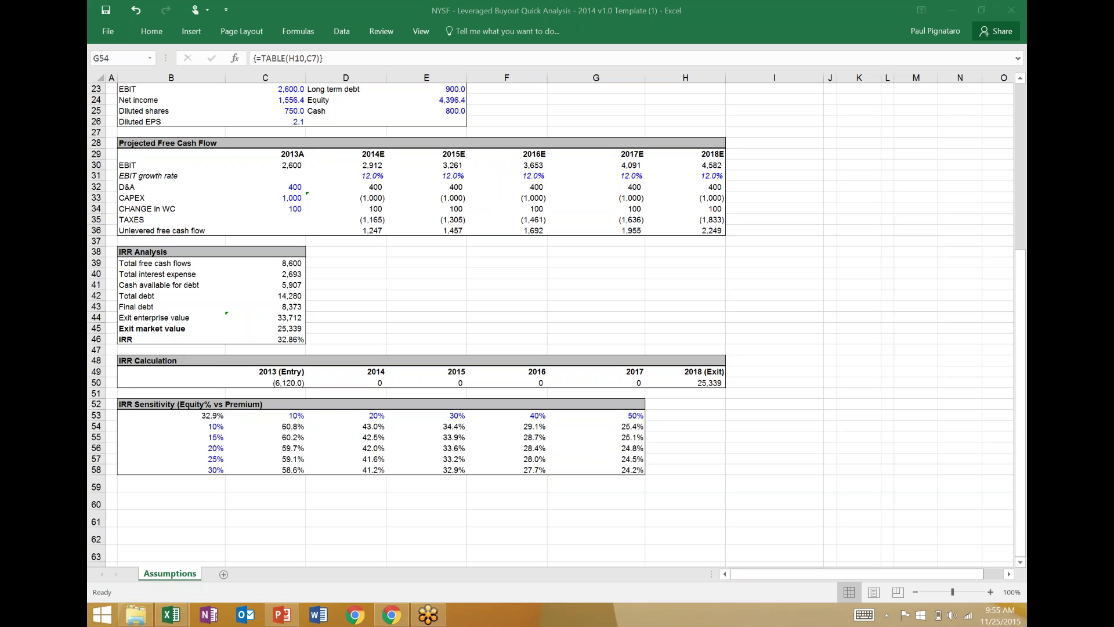
# - Select the IRR at 10% premium and 10% equity in C54, and check the deal assumptions at the sheet's beginning
pyautogui.click(265, 426)
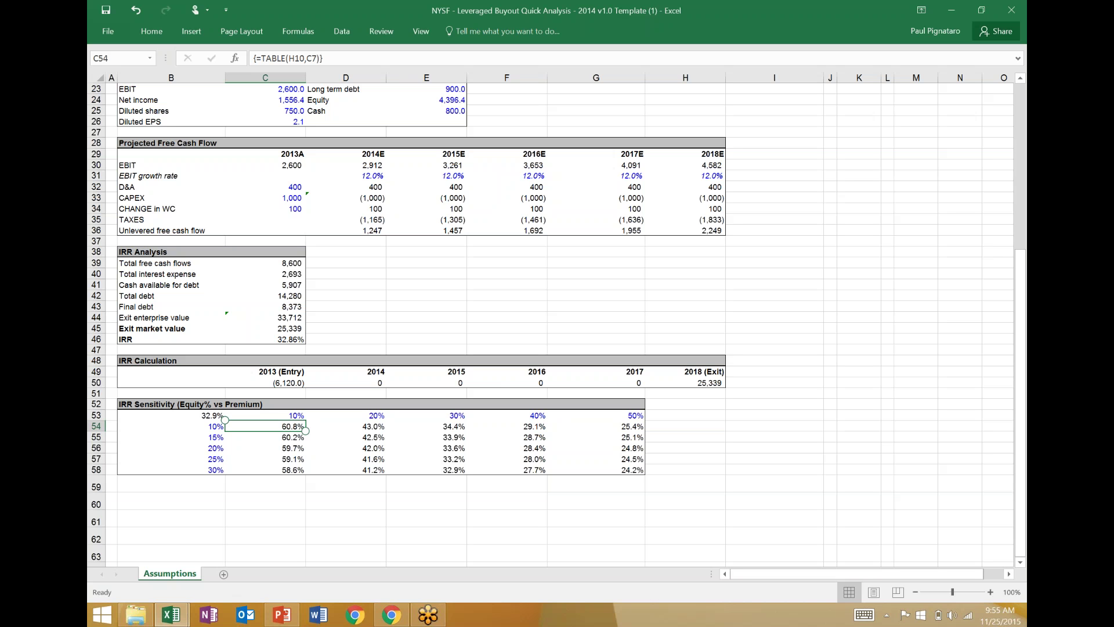
pyautogui.press('Left')
pyautogui.press('Right')
pyautogui.scroll(7, 550, 325)
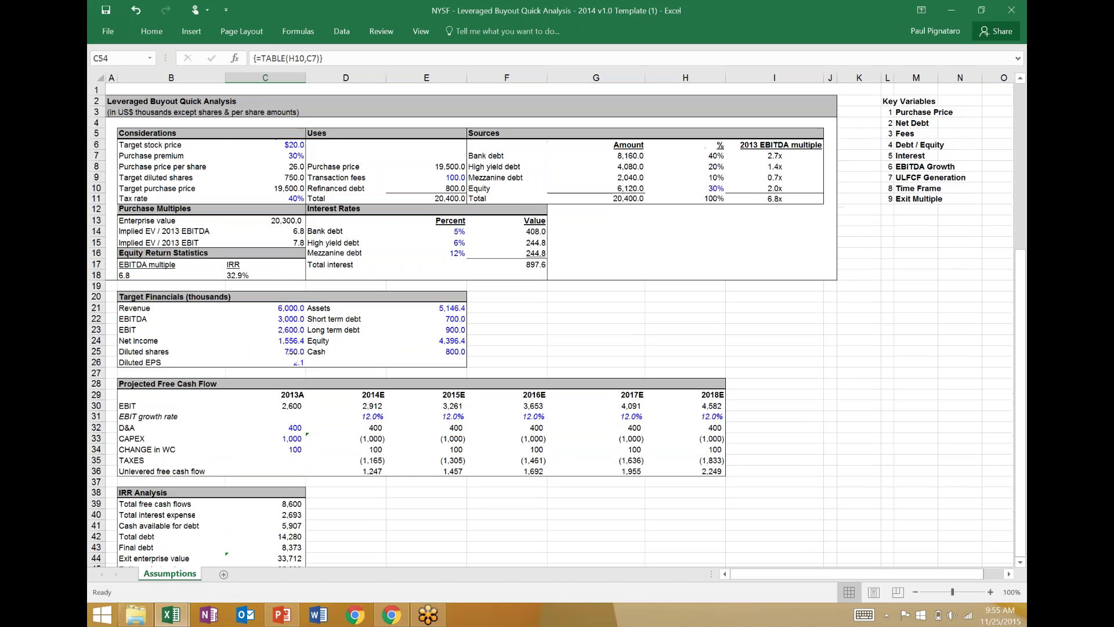
pyautogui.scroll(-7, 550, 325)
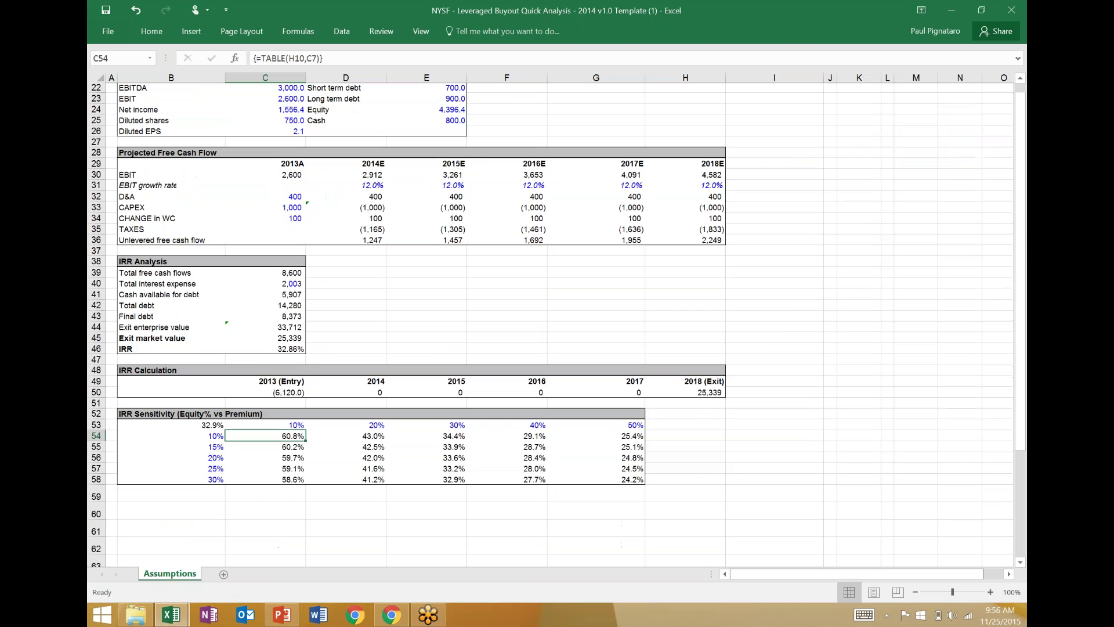
# - Compare how the IRR varies with premium at 10% equity by highlighting C54:C58, and return to C54
pyautogui.press('Left')
pyautogui.press('Down')
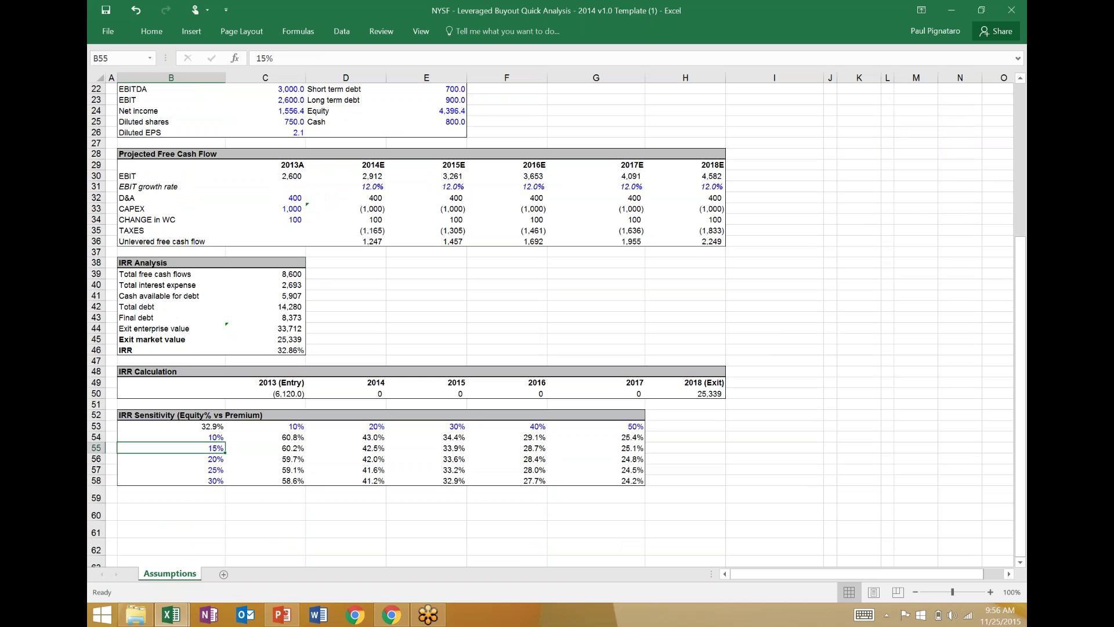
pyautogui.press('Up')
pyautogui.press('Right')
pyautogui.hotkey('shift', 'Down')
pyautogui.hotkey('shift', 'Down')
pyautogui.hotkey('shift', 'Down')
pyautogui.hotkey('shift', 'Down')
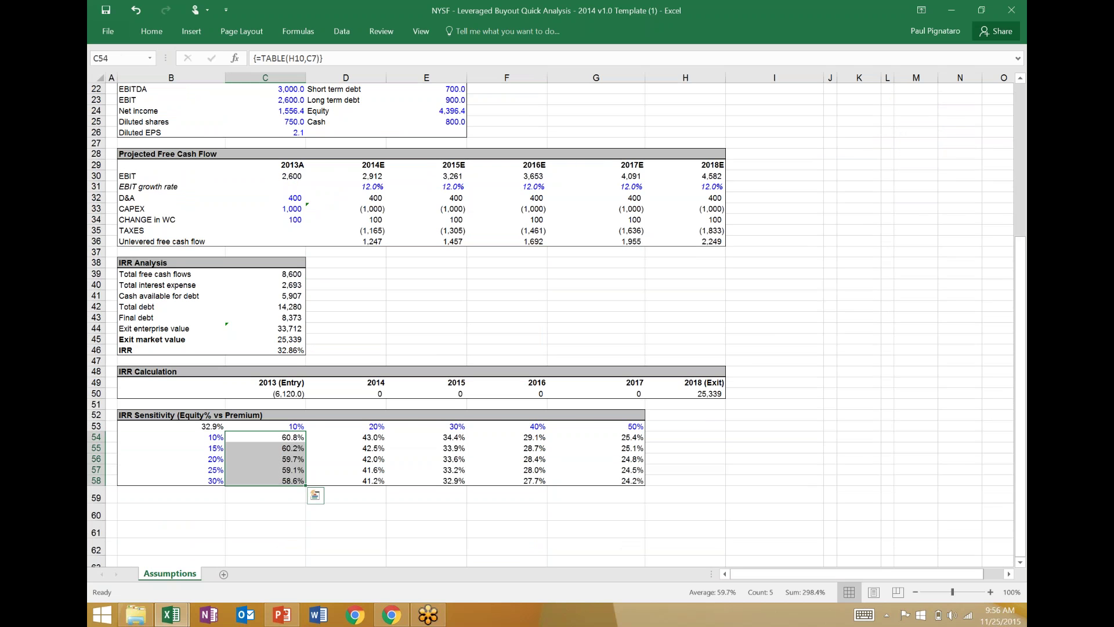
pyautogui.hotkey('shift', 'Up')
pyautogui.hotkey('shift', 'Up')
pyautogui.hotkey('shift', 'Up')
pyautogui.hotkey('shift', 'Up')
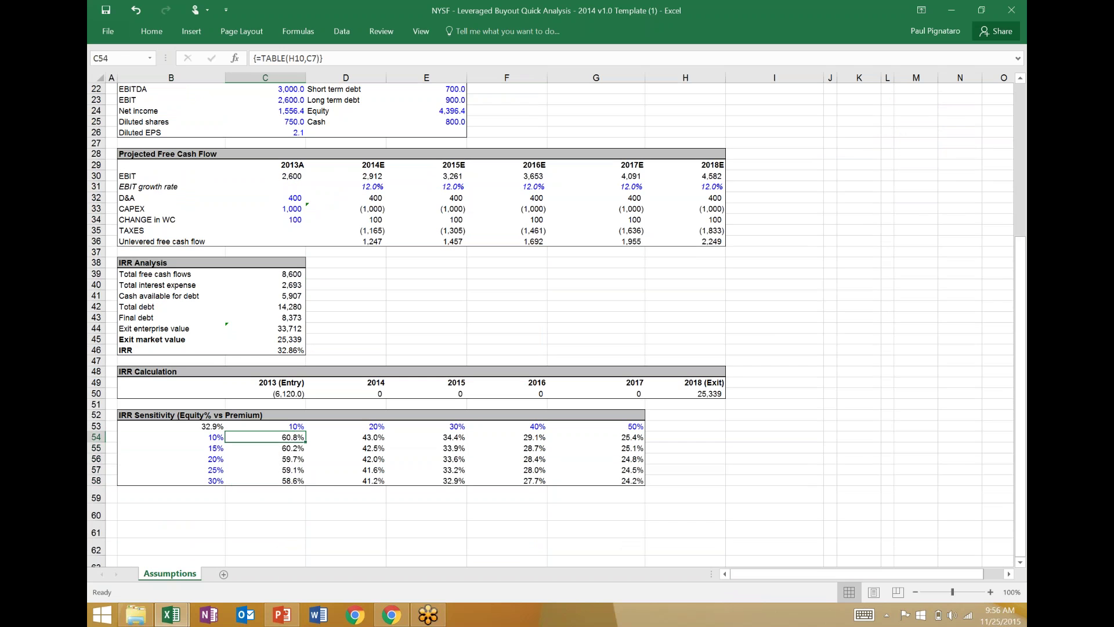
# - Highlight the 10% equity IRRs in C54:C58 several times to examine the effect of the premium, ending at C54
pyautogui.hotkey('shift', 'Down')
pyautogui.hotkey('shift', 'Down')
pyautogui.hotkey('shift', 'Down')
pyautogui.hotkey('shift', 'Down')
pyautogui.hotkey('shift', 'Up')
pyautogui.hotkey('shift', 'Up')
pyautogui.hotkey('shift', 'Up')
pyautogui.hotkey('shift', 'Up')
pyautogui.hotkey('shift', 'Down')
pyautogui.hotkey('shift', 'Down')
pyautogui.hotkey('shift', 'Down')
pyautogui.hotkey('shift', 'Down')
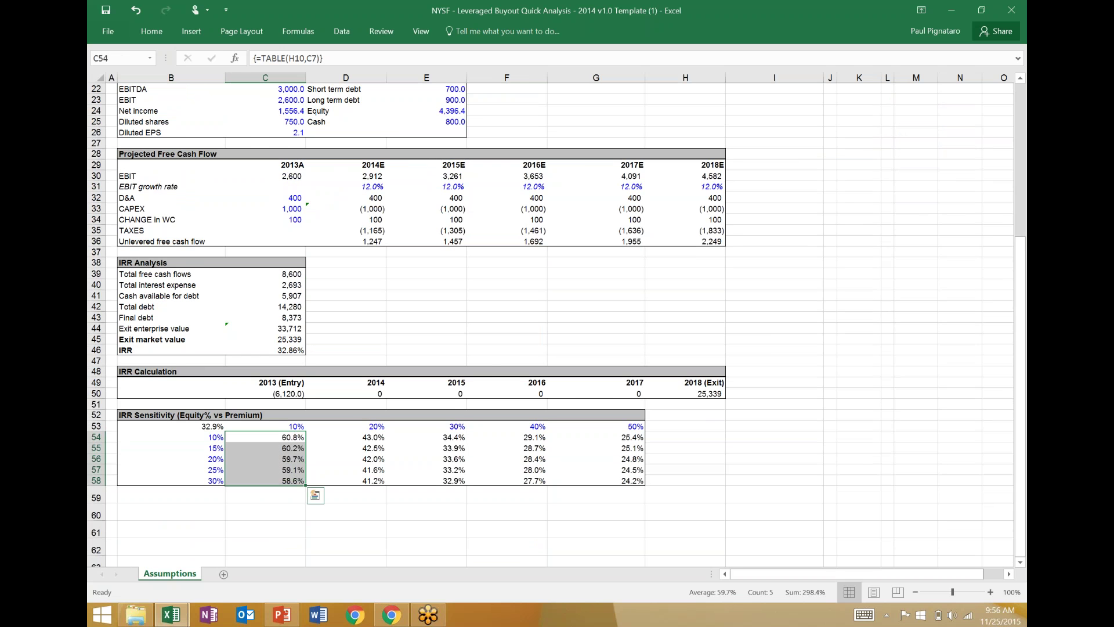
pyautogui.hotkey('shift', 'Up')
pyautogui.hotkey('shift', 'Up')
pyautogui.hotkey('shift', 'Up')
pyautogui.hotkey('shift', 'Up')
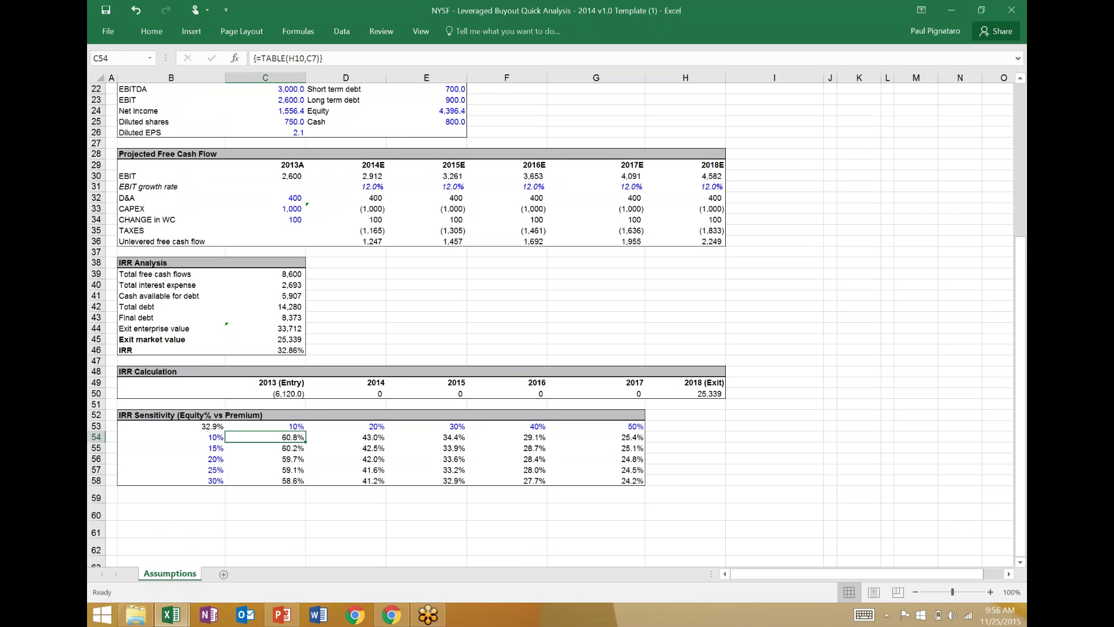
pyautogui.hotkey('shift', 'Down')
pyautogui.hotkey('shift', 'Down')
pyautogui.hotkey('shift', 'Down')
pyautogui.hotkey('shift', 'Down')
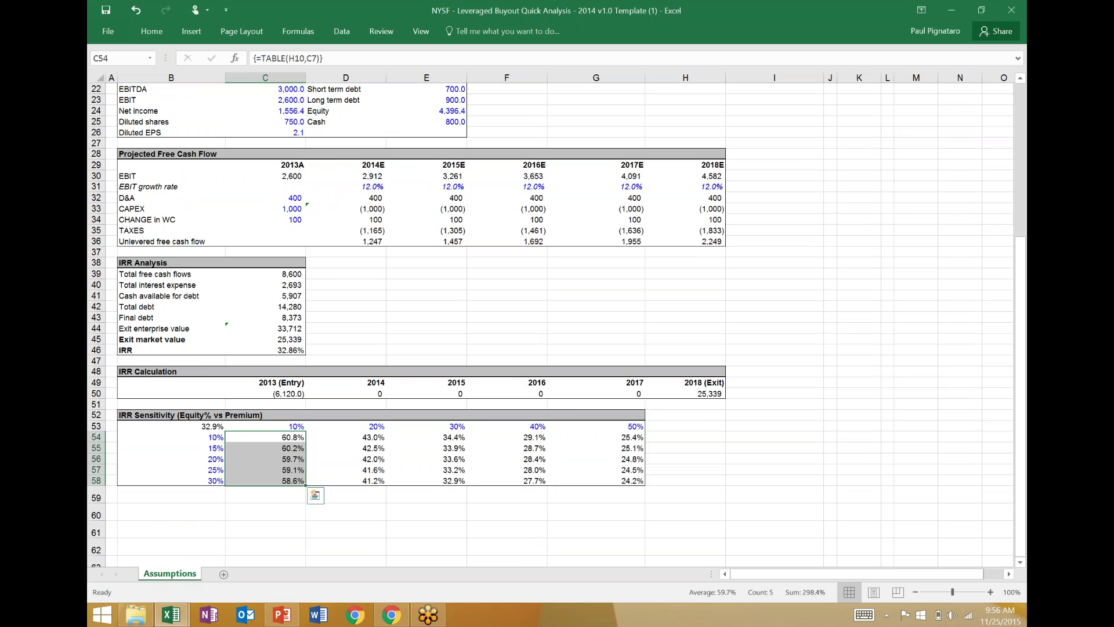
pyautogui.hotkey('shift', 'Up')
pyautogui.hotkey('shift', 'Up')
pyautogui.hotkey('shift', 'Up')
pyautogui.hotkey('shift', 'Up')
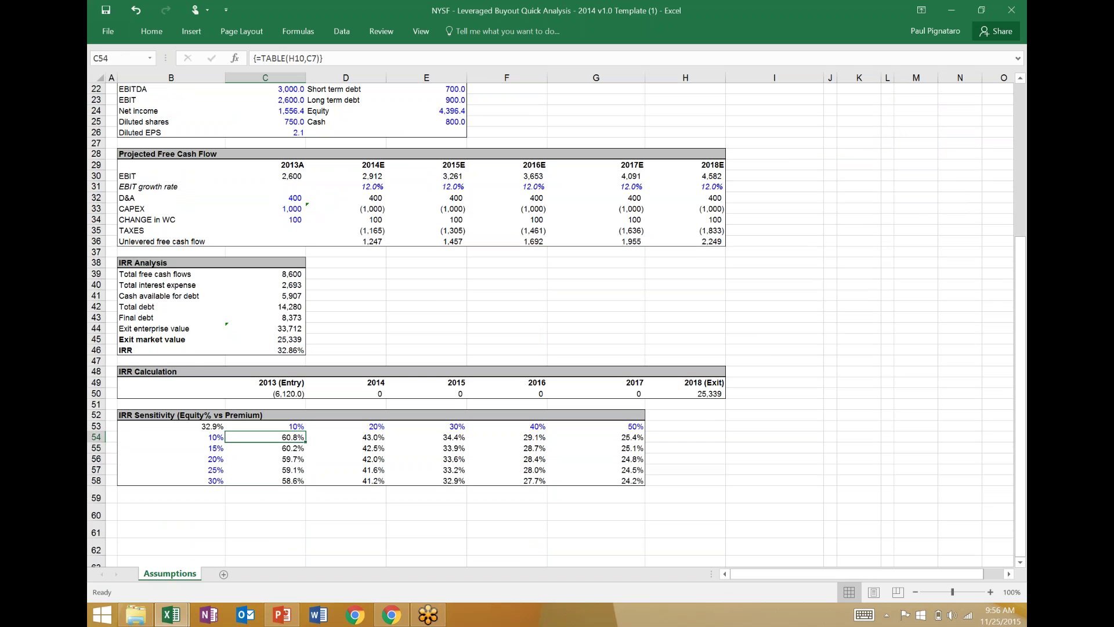
# - Go over the premium headers in column B of the IRR Sensitivity table from 10% to 25% and return to B54
pyautogui.click(172, 436)
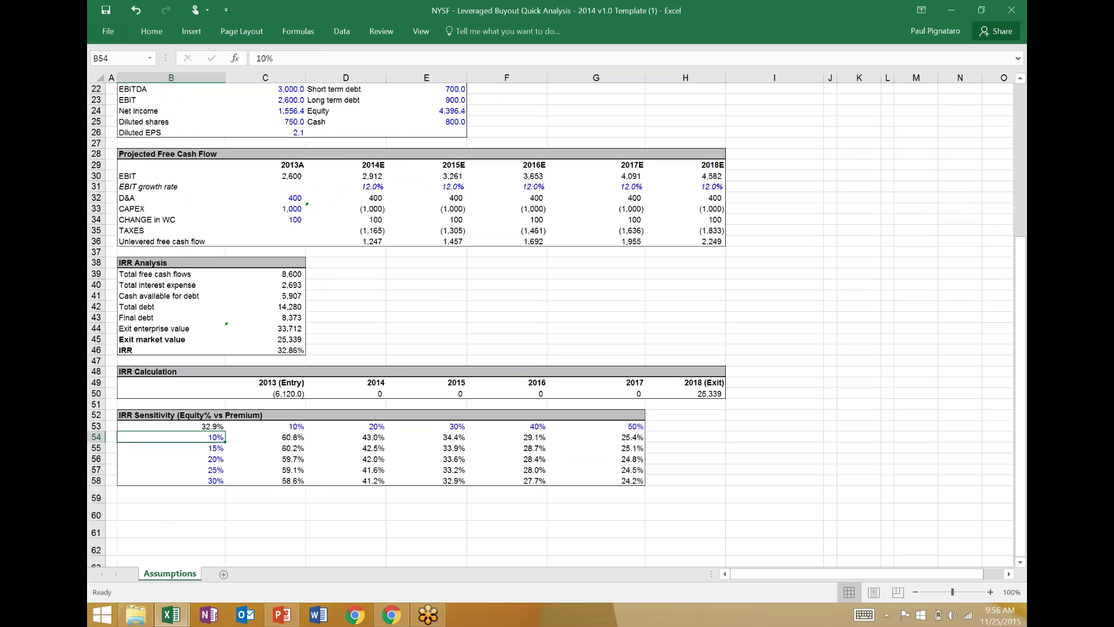
pyautogui.hotkey('shift', 'Down')
pyautogui.hotkey('shift', 'Down')
pyautogui.hotkey('shift', 'Down')
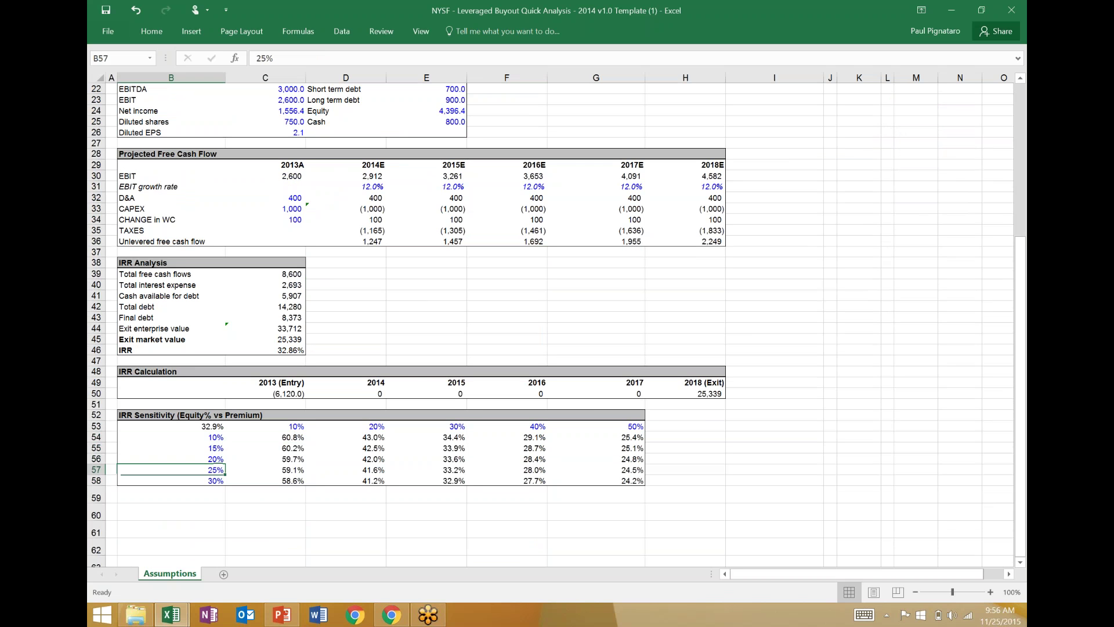
pyautogui.hotkey('shift', 'Up')
pyautogui.hotkey('shift', 'Up')
pyautogui.hotkey('shift', 'Up')
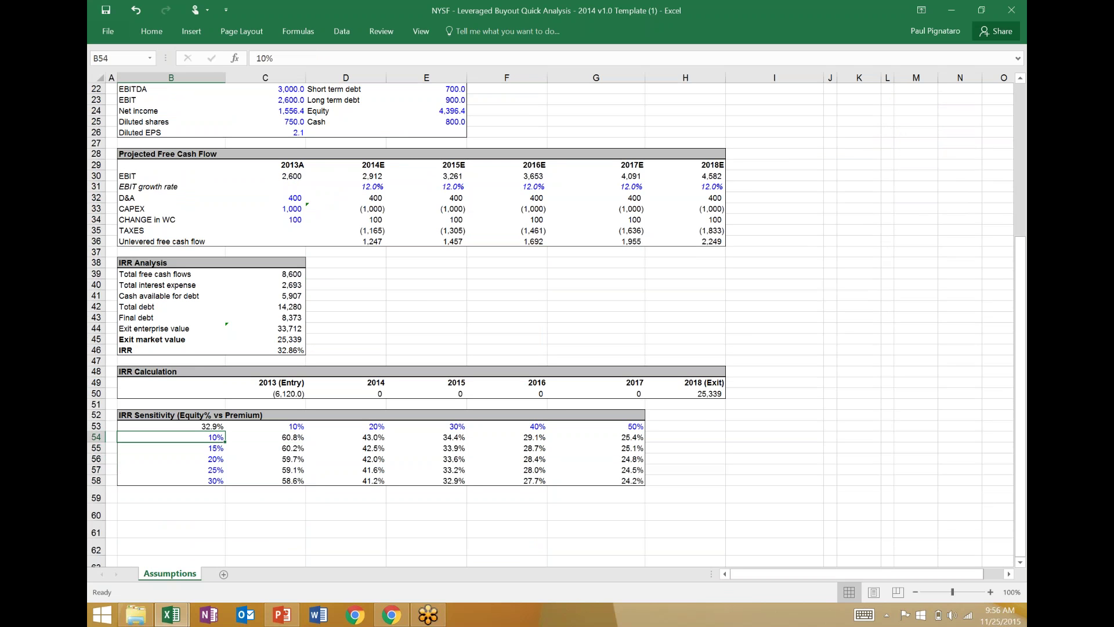
# - Step through the IRRs at 10% equity from C54 to C58 and return to the 10% premium result in C54
pyautogui.press('Right')
pyautogui.press('Down')
pyautogui.press('Down')
pyautogui.press('Down')
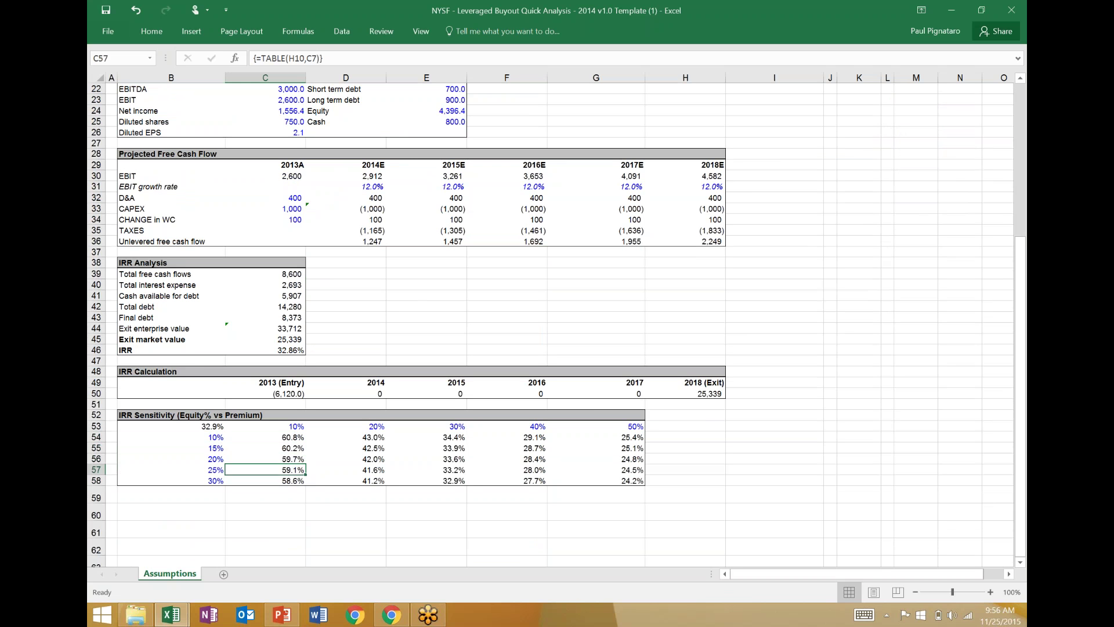
pyautogui.press('Down')
pyautogui.press('Up')
pyautogui.press('Up')
pyautogui.press('Up')
pyautogui.press('Up')
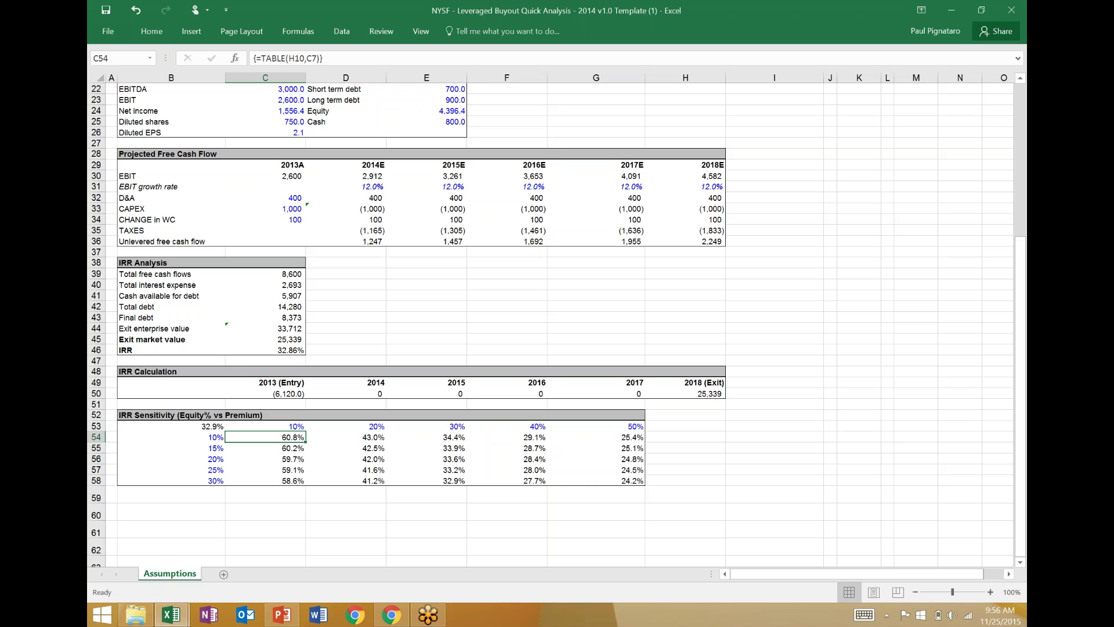
pyautogui.press('Right')
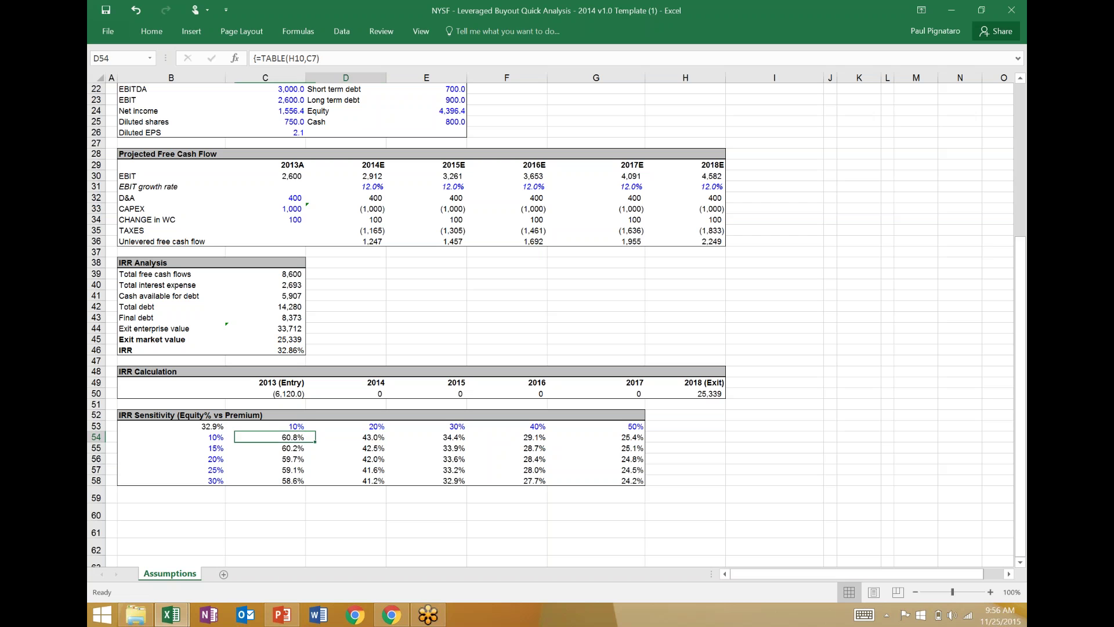
pyautogui.press('Left')
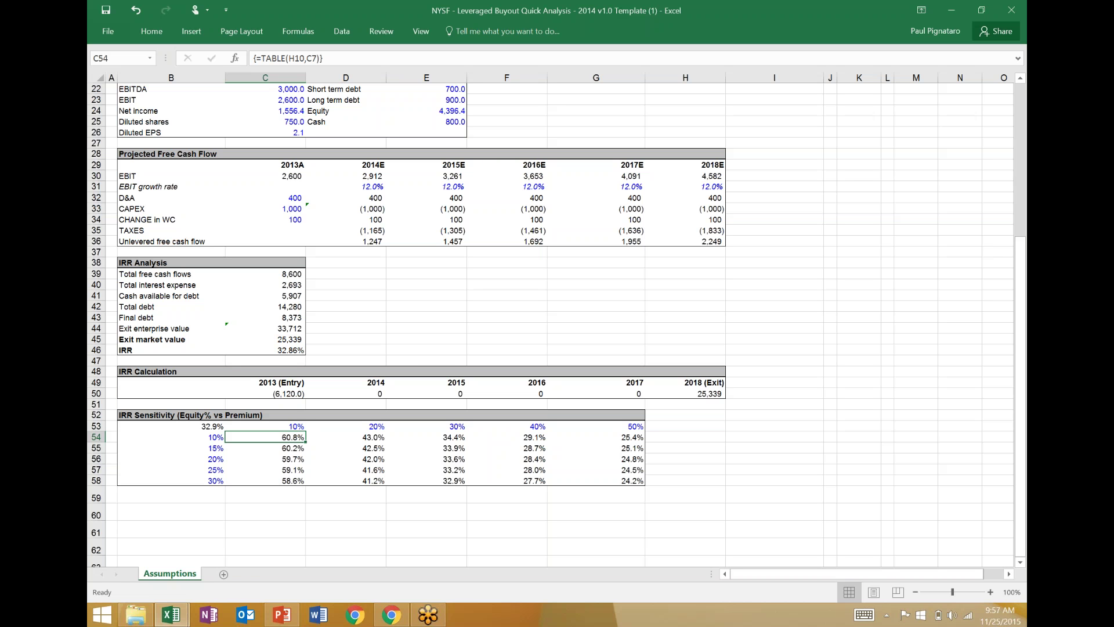
# - Go down the premium headers to 30% and highlight the 20% to 30% premiums in B56:B58
pyautogui.press('Left')
pyautogui.press('Down')
pyautogui.press('Down')
pyautogui.press('Down')
pyautogui.press('Down')
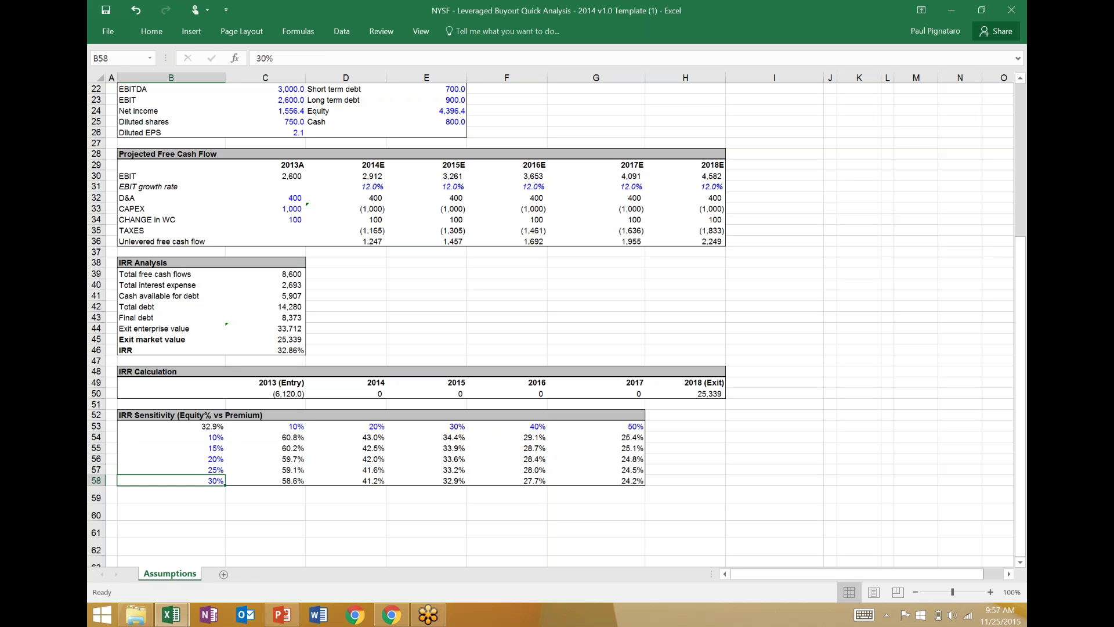
pyautogui.press('Up')
pyautogui.press('Up')
pyautogui.hotkey('shift', 'Down')
pyautogui.hotkey('shift', 'Down')
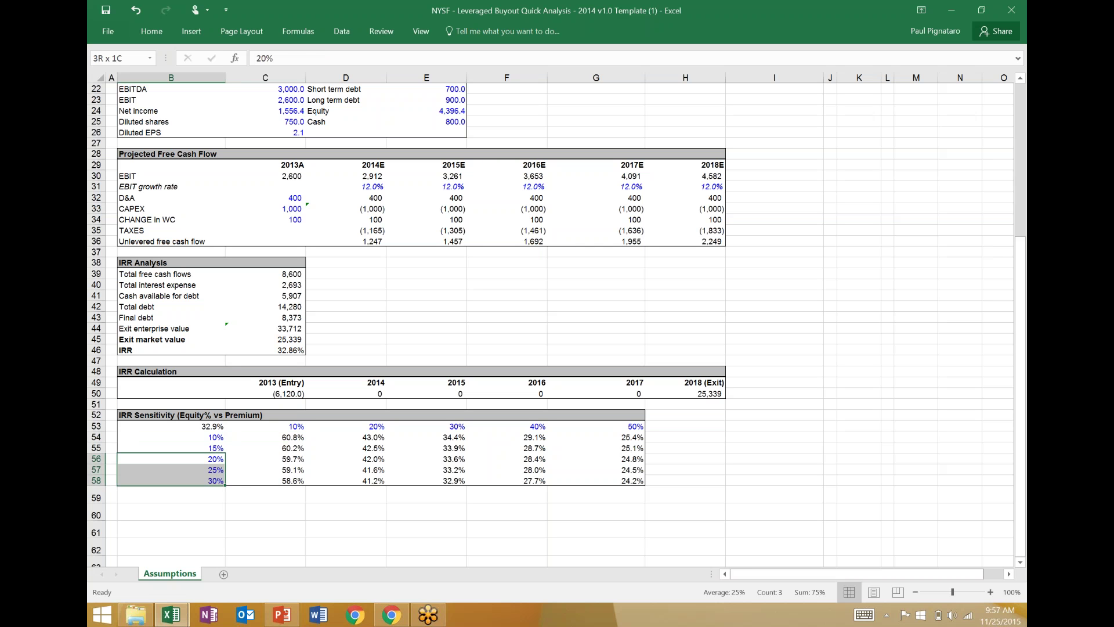
# - Compare the 10% equity IRRs across the premiums by moving up and down C54:C58, ending at the header in C53
pyautogui.press('Right')
pyautogui.press('Left')
pyautogui.press('Right')
pyautogui.press('Down')
pyautogui.press('Down')
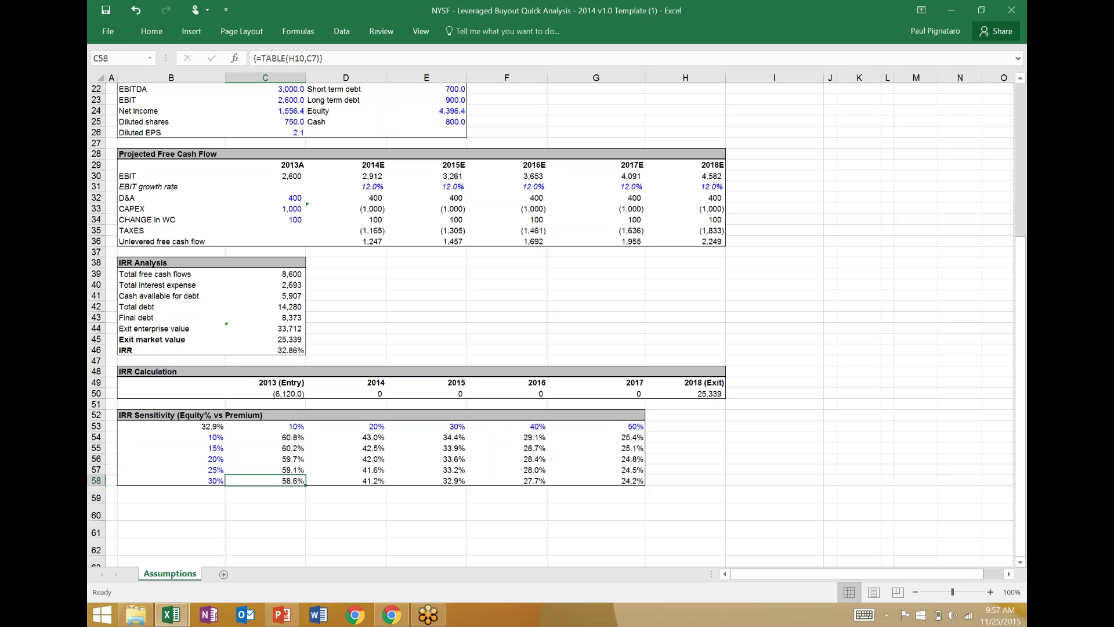
pyautogui.press('Up')
pyautogui.press('Up')
pyautogui.press('Up')
pyautogui.press('Up')
pyautogui.press('Down')
pyautogui.press('Down')
pyautogui.press('Down')
pyautogui.press('Down')
pyautogui.press('Up')
pyautogui.press('Up')
pyautogui.press('Up')
pyautogui.press('Up')
pyautogui.press('Up')
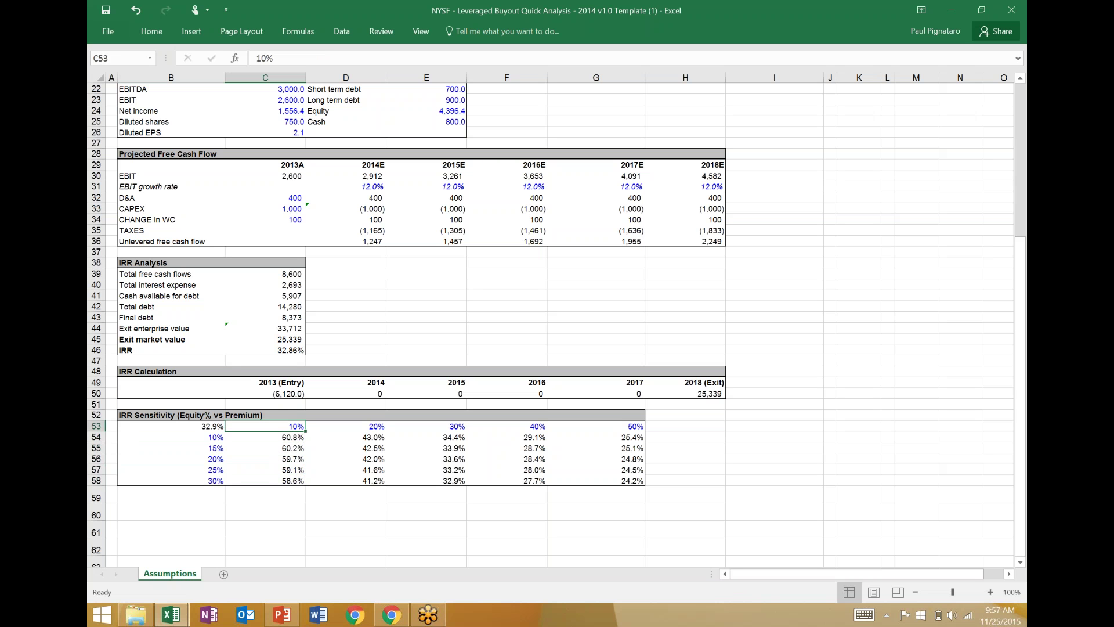
# - Go over the IRRs below the 10% equity header again, from C54 through C58, and return to C54
pyautogui.press('Down')
pyautogui.press('Down')
pyautogui.press('Down')
pyautogui.press('Down')
pyautogui.press('Down')
pyautogui.press('Up')
pyautogui.press('Up')
pyautogui.press('Up')
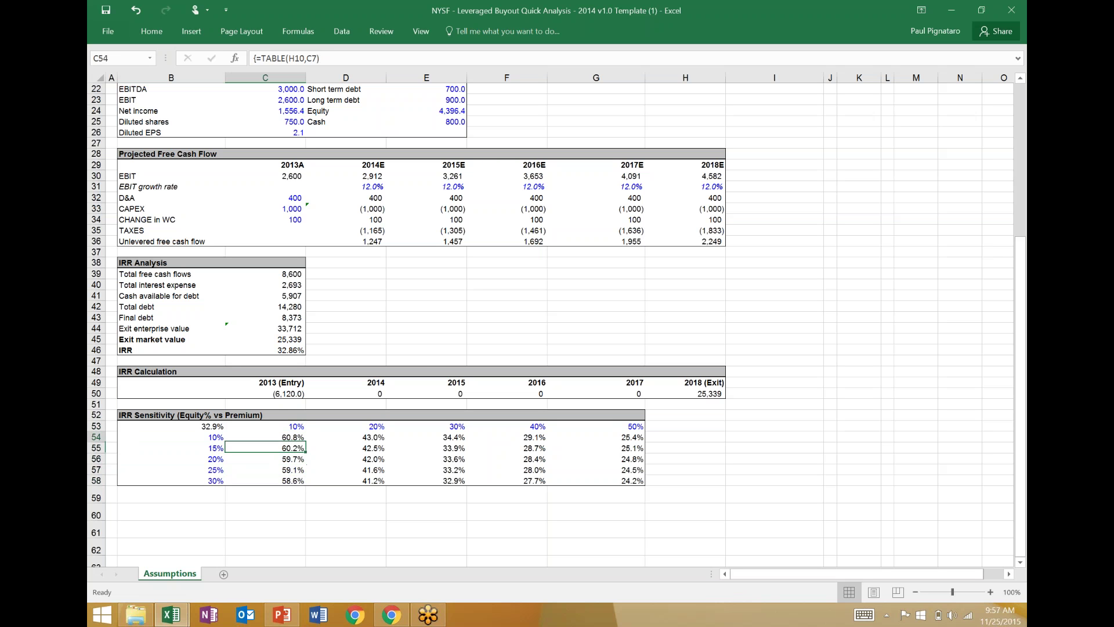
pyautogui.press('Up')
pyautogui.press('Up')
pyautogui.press('Down')
pyautogui.press('Down')
pyautogui.press('Down')
pyautogui.press('Down')
pyautogui.press('Down')
pyautogui.press('Up')
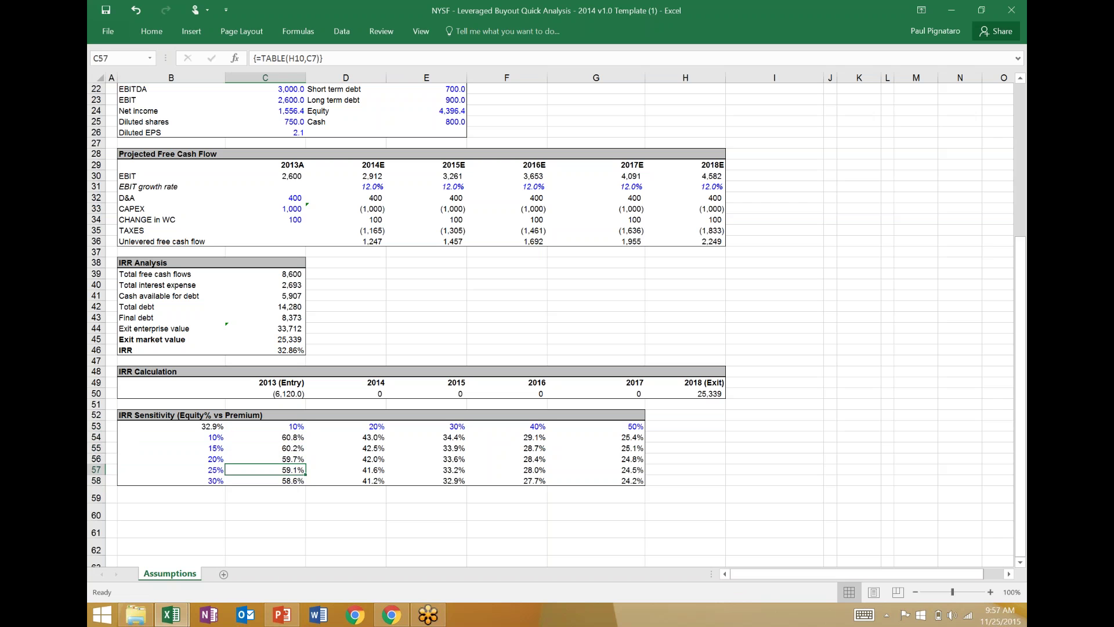
pyautogui.press('Up')
pyautogui.press('Up')
pyautogui.press('Up')
# - Review the premium headers in B54:B58, and select the IRR at 10% premium and 20% equity in D54
pyautogui.press('Left')
pyautogui.press('Down')
pyautogui.press('Down')
pyautogui.press('Down')
pyautogui.press('Down')
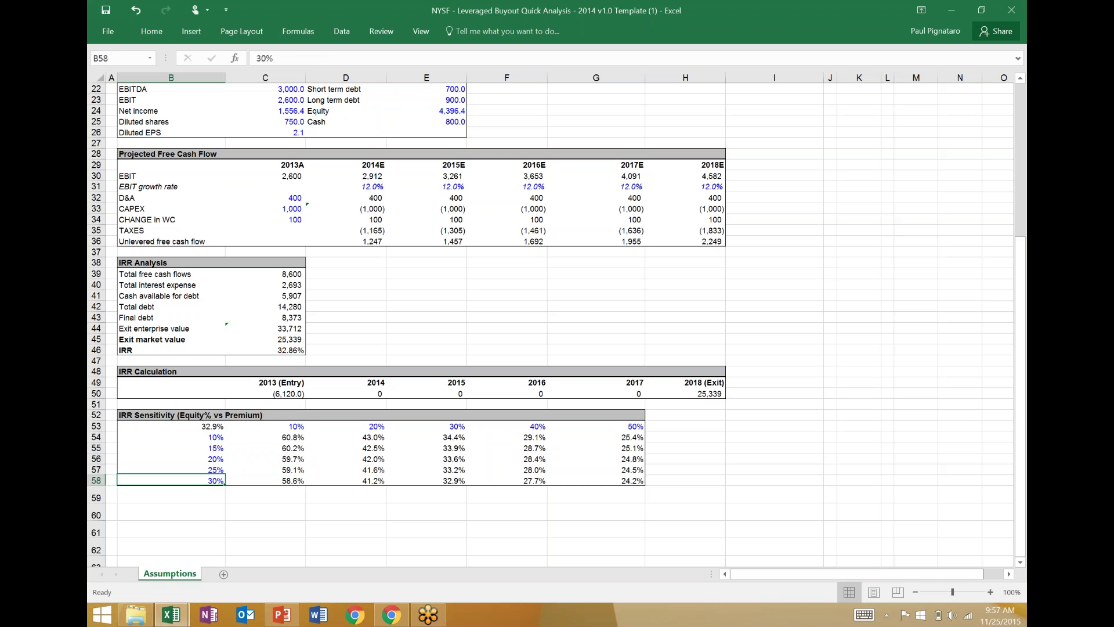
pyautogui.press('Up')
pyautogui.press('Up')
pyautogui.press('Up')
pyautogui.press('Up')
pyautogui.press('Right')
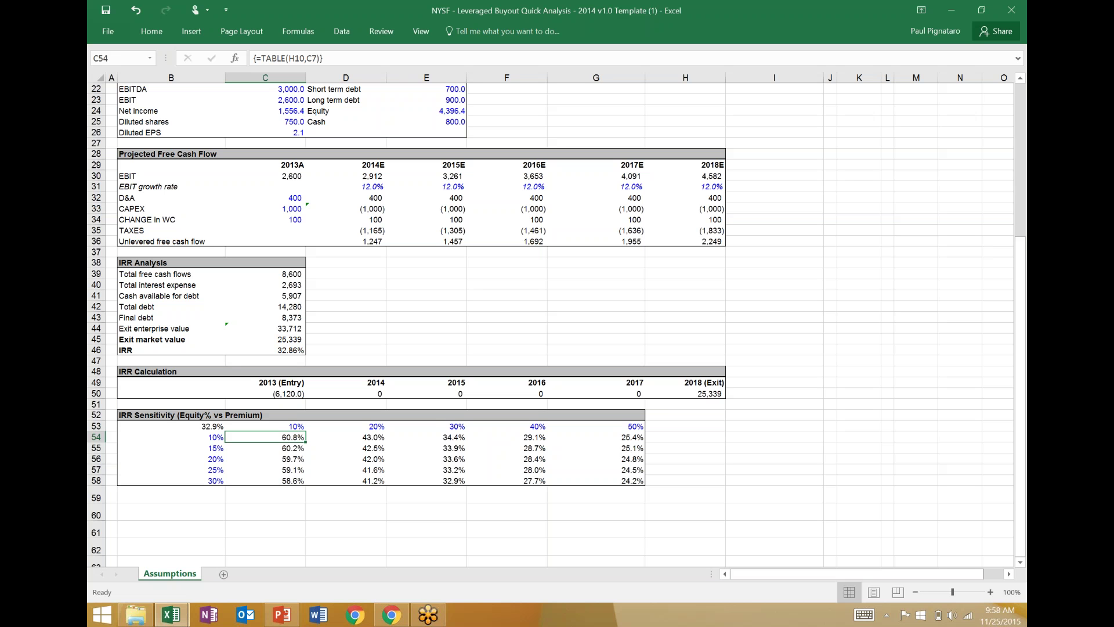
pyautogui.press('Left')
pyautogui.press('Right')
pyautogui.press('Right')
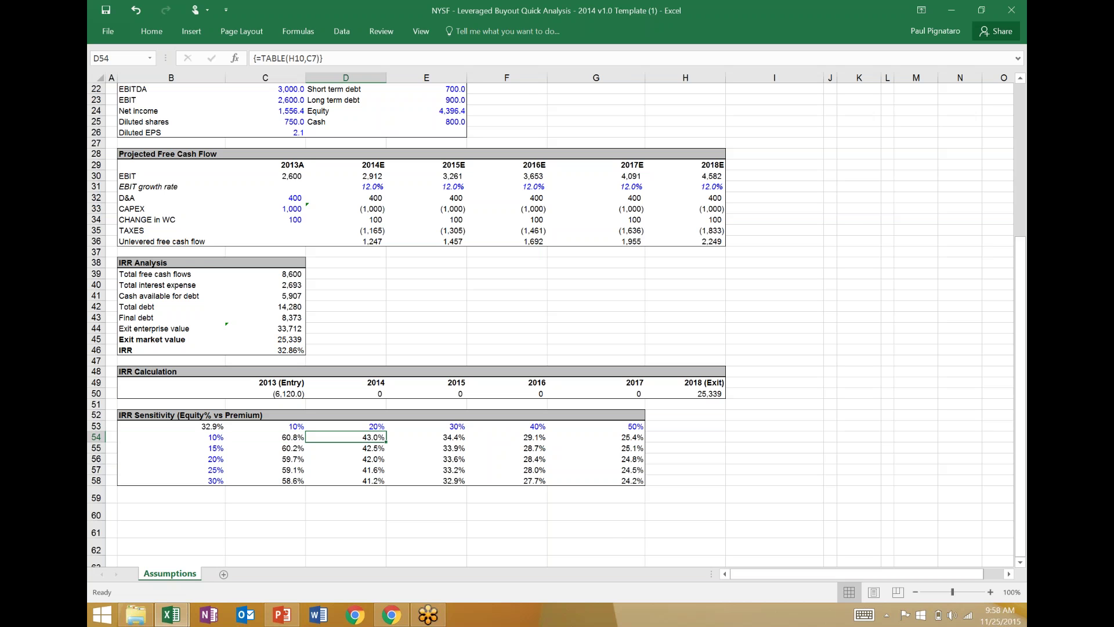
# - Go to the Key Variables list at the sheet's beginning and select the number beside Purchase Price in L3
pyautogui.scroll(5, 552, 319)
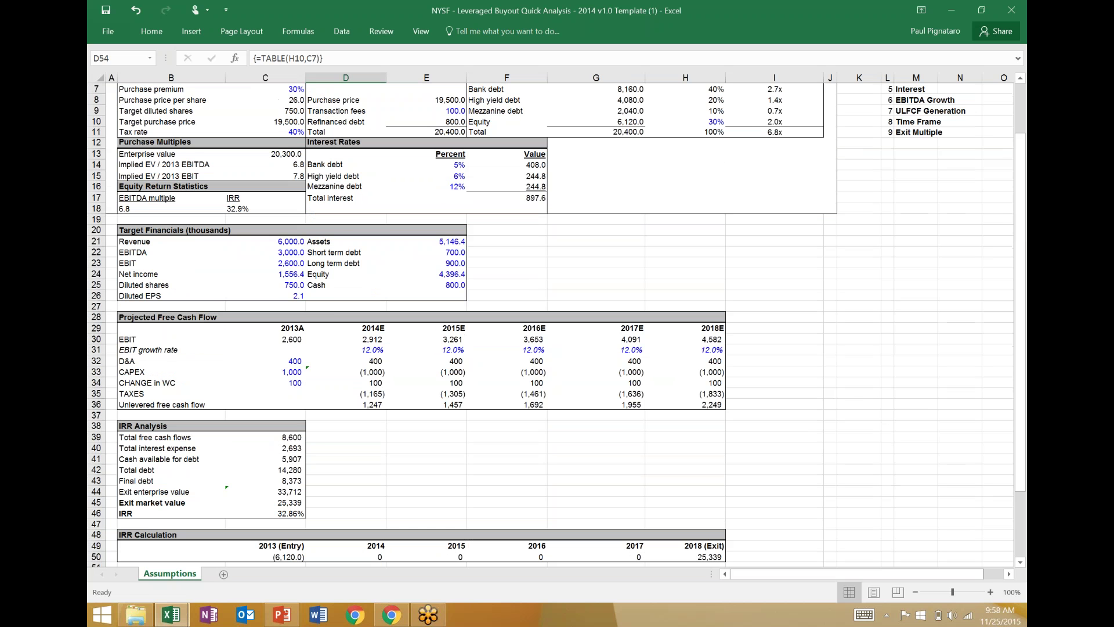
pyautogui.scroll(2, 551, 319)
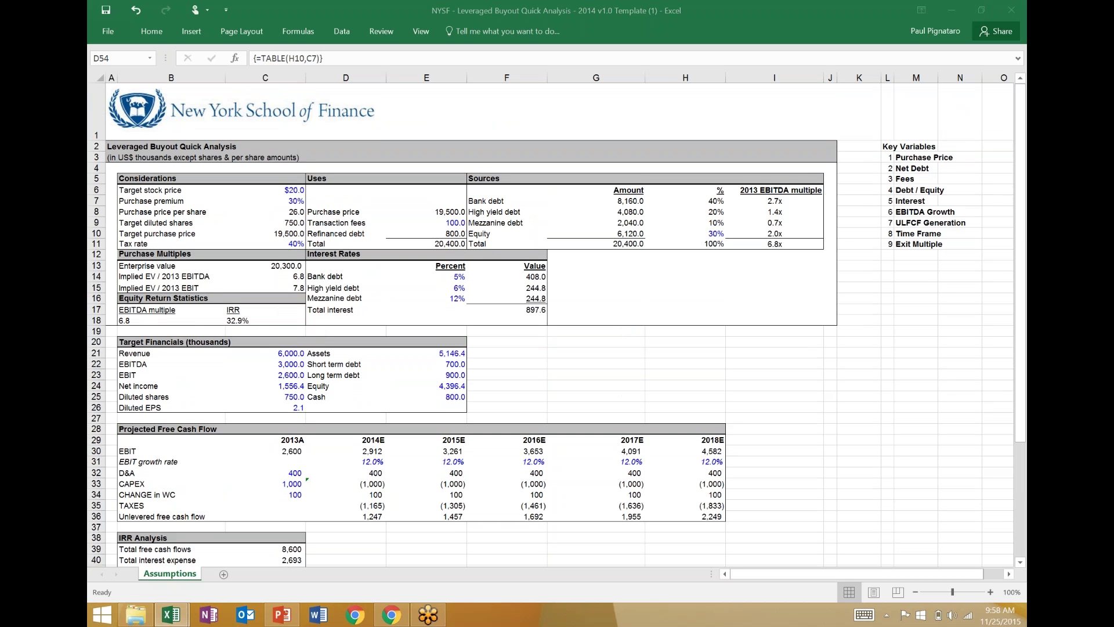
pyautogui.click(923, 157)
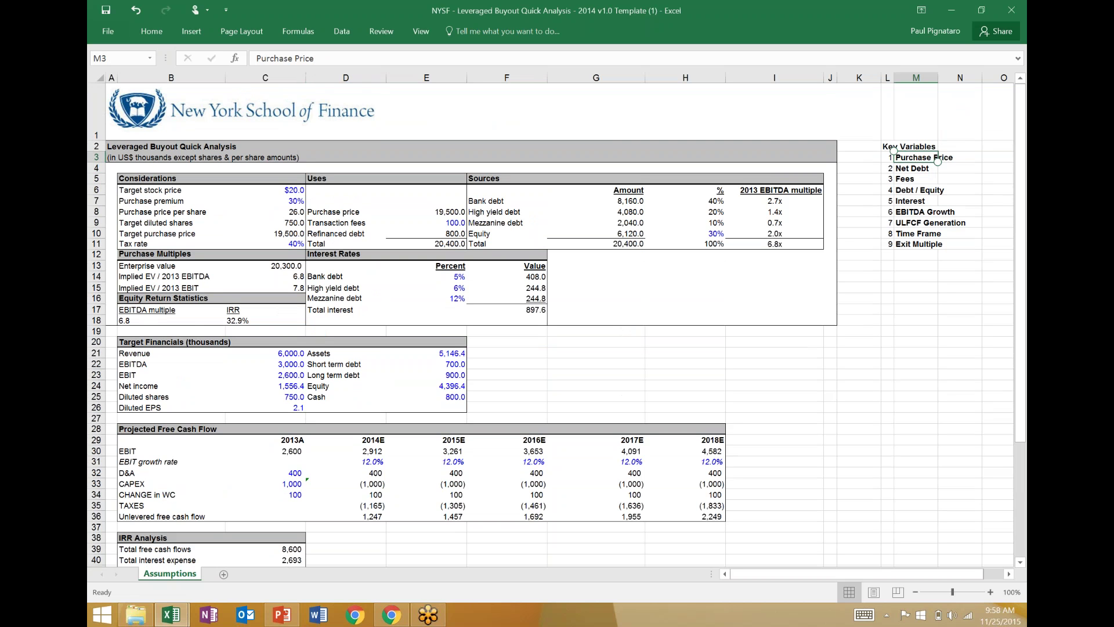
pyautogui.press('Down')
pyautogui.press('Left')
pyautogui.press('Up')
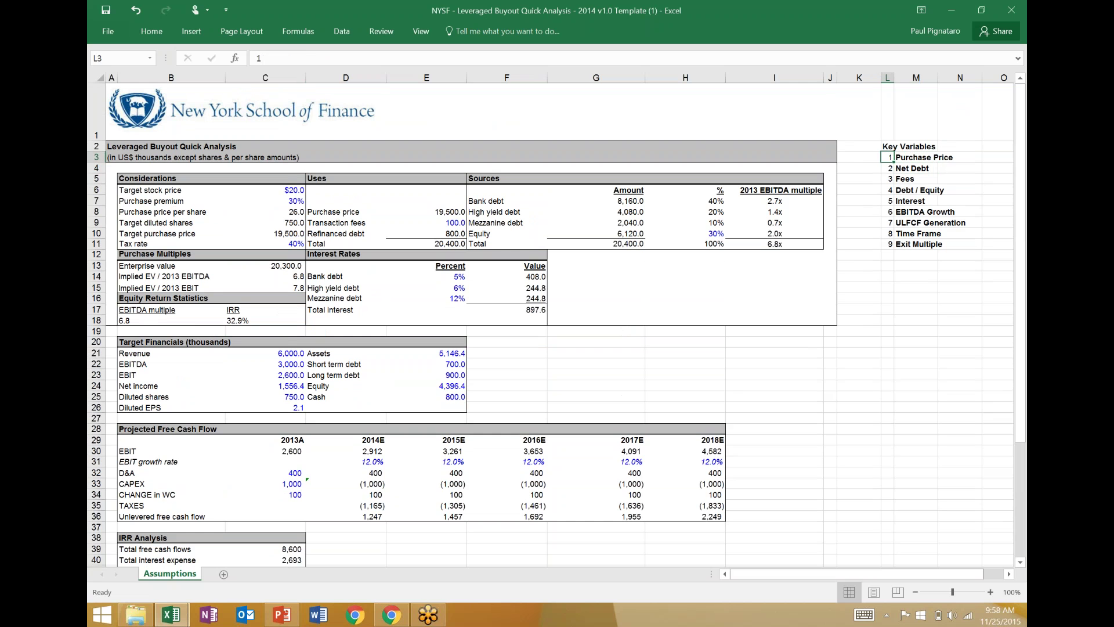
# - Go over the first key variables, Purchase Price, Net Debt and Fees, ending with L4:M5 highlighted
pyautogui.hotkey('shift', 'Right')
pyautogui.hotkey('shift', 'Down')
pyautogui.press('Down')
pyautogui.hotkey('shift', 'Right')
pyautogui.hotkey('shift', 'Down')
pyautogui.hotkey('shift', 'Down')
pyautogui.press('Up')
pyautogui.hotkey('shift', 'Right')
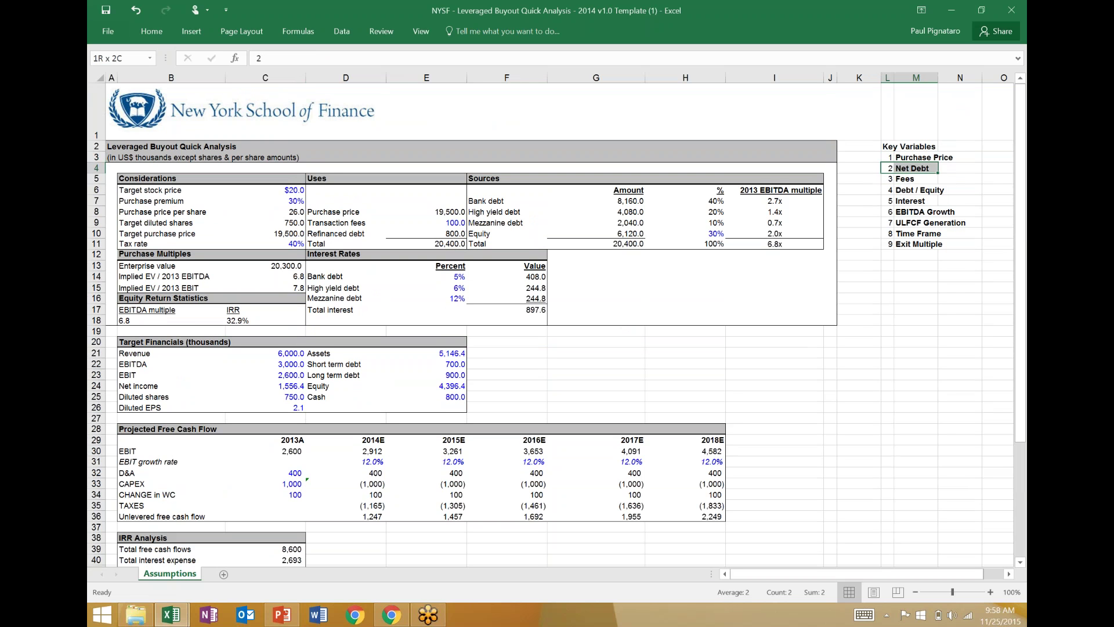
pyautogui.hotkey('shift', 'Down')
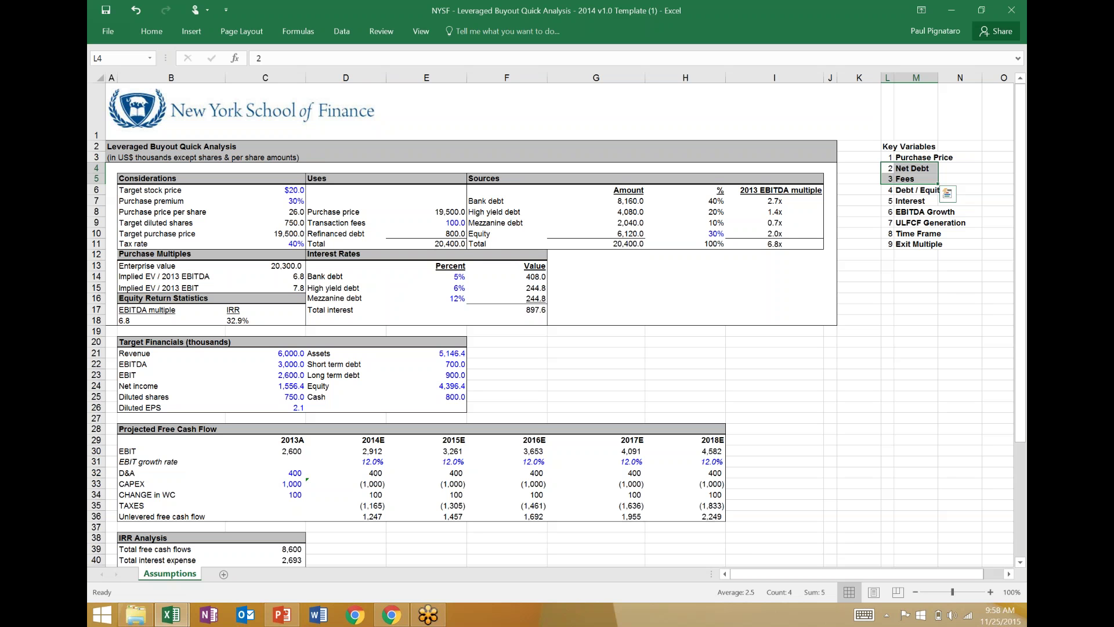
# - Run down the key variables to EBITDA Growth, and come back to highlight Net Debt and Fees in L4:M5
pyautogui.press('Down')
pyautogui.press('Down')
pyautogui.press('Down')
pyautogui.press('Down')
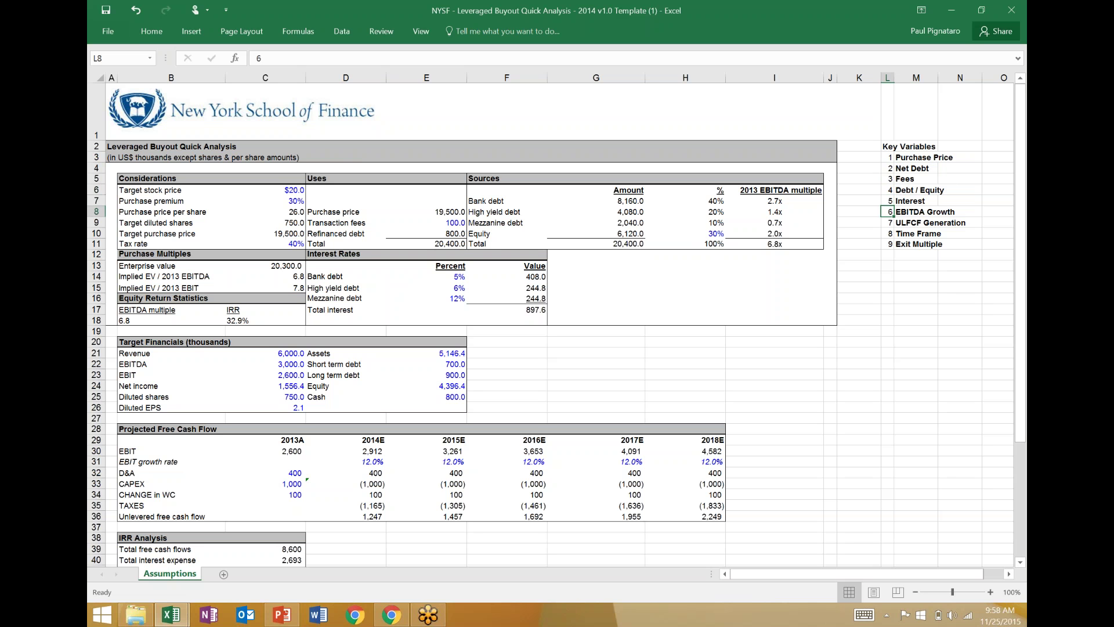
pyautogui.press('Up')
pyautogui.press('Up')
pyautogui.press('Up')
pyautogui.press('Up')
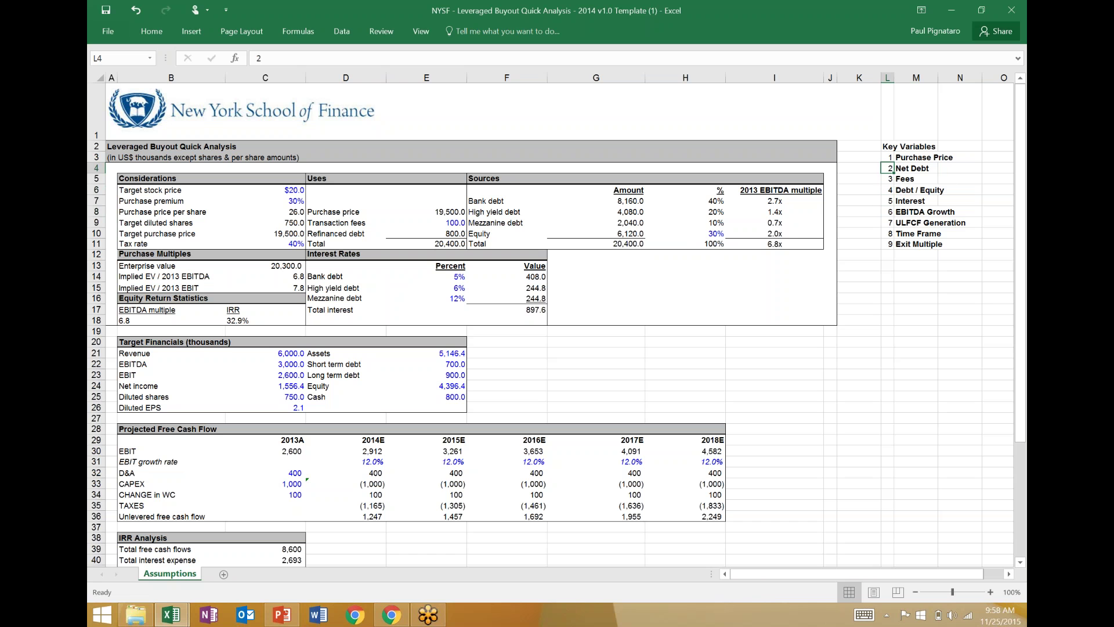
pyautogui.hotkey('shift', 'Right')
pyautogui.hotkey('shift', 'Right')
pyautogui.hotkey('shift', 'Left')
pyautogui.hotkey('shift', 'Down')
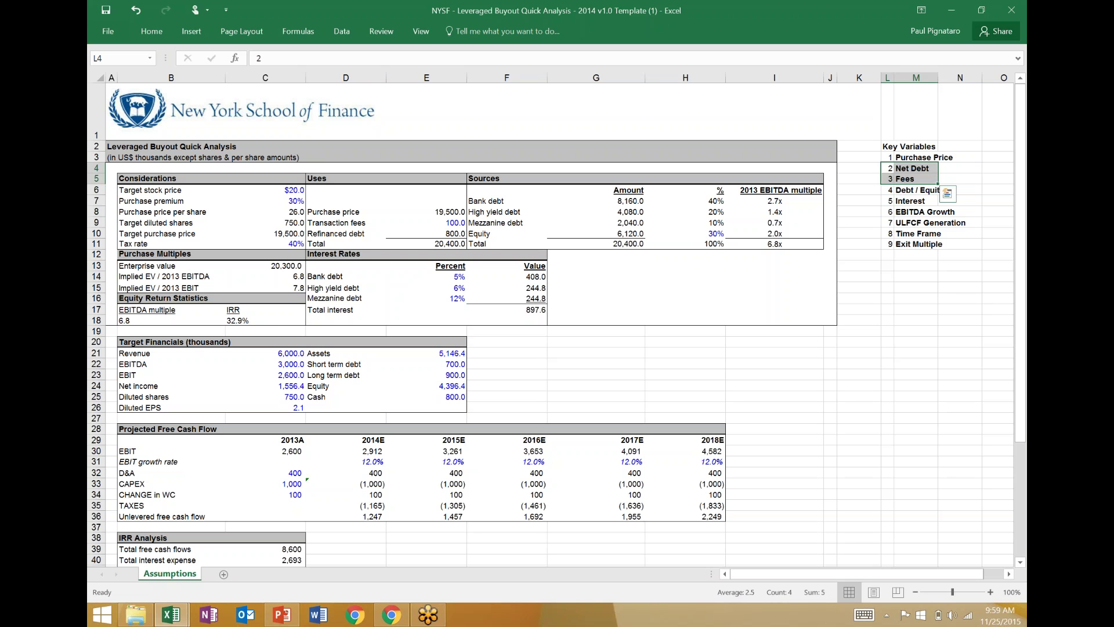
# - Move on to the Debt / Equity and Interest entries in the Key Variables list
pyautogui.press('Down')
pyautogui.press('Down')
pyautogui.press('Down')
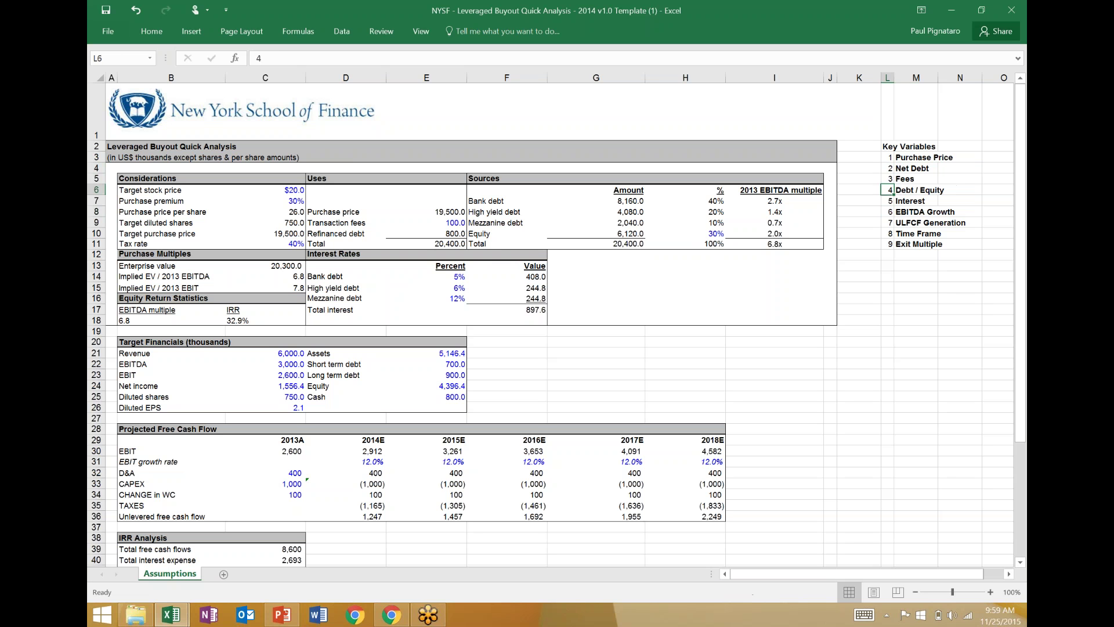
pyautogui.press('Right')
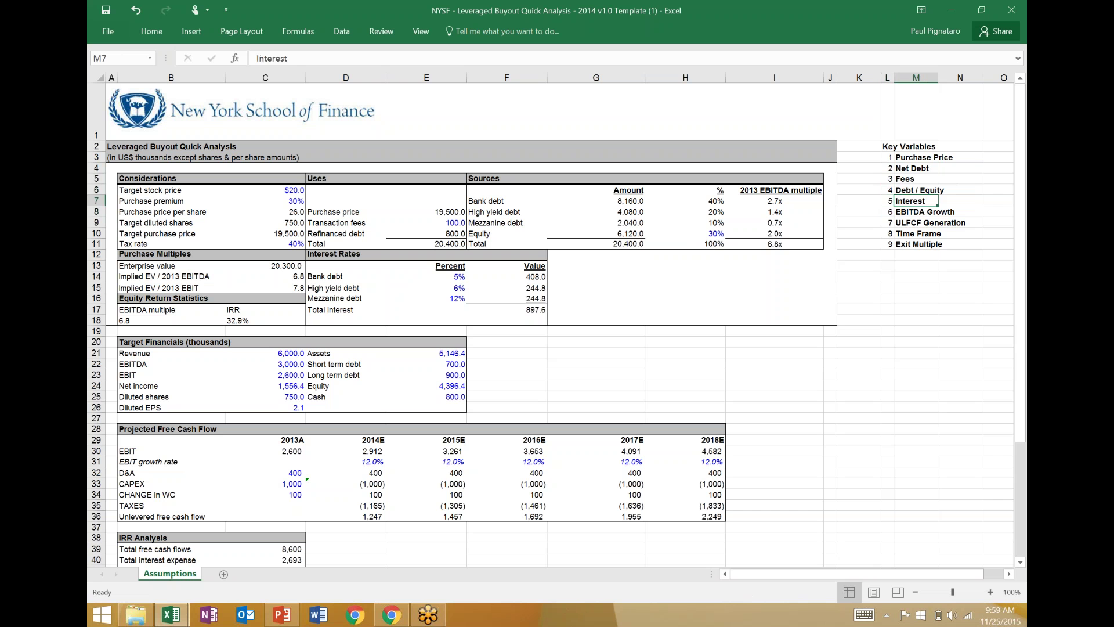
# - Return to Purchase Price in L3 and highlight the key variables from there downward as a group
pyautogui.press('Left')
pyautogui.press('Up')
pyautogui.press('Up')
pyautogui.press('Up')
pyautogui.press('Up')
pyautogui.hotkey('shift', 'Down')
pyautogui.hotkey('shift', 'Down')
pyautogui.hotkey('shift', 'Right')
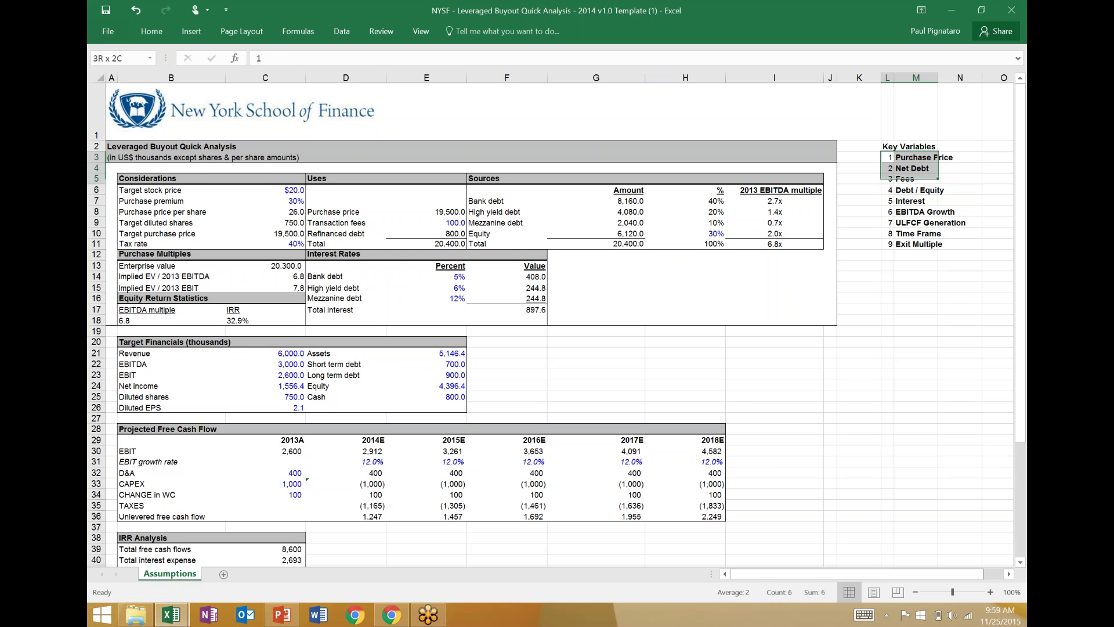
pyautogui.hotkey('shift', 'Down')
pyautogui.hotkey('shift', 'Down')
pyautogui.hotkey('shift', 'Up')
pyautogui.hotkey('shift', 'Up')
# - Highlight the EBITDA Growth entry in L8:M8, followed by the ULFCF Generation entry in L9:M9
pyautogui.press('Down')
pyautogui.press('Down')
pyautogui.press('Down')
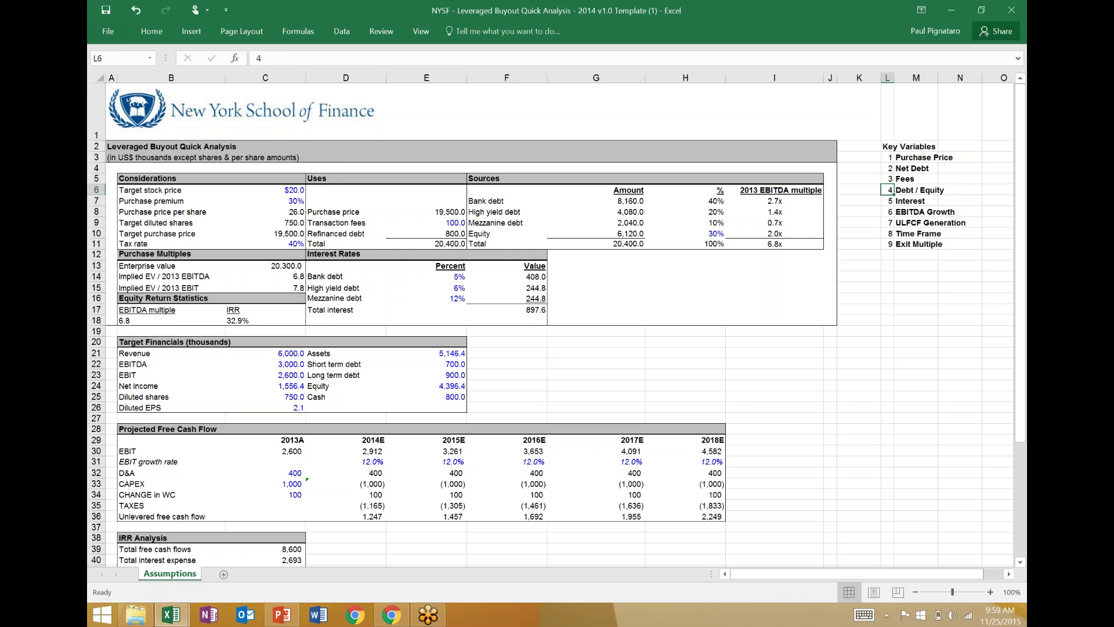
pyautogui.press('Down')
pyautogui.press('Down')
pyautogui.hotkey('shift', 'Right')
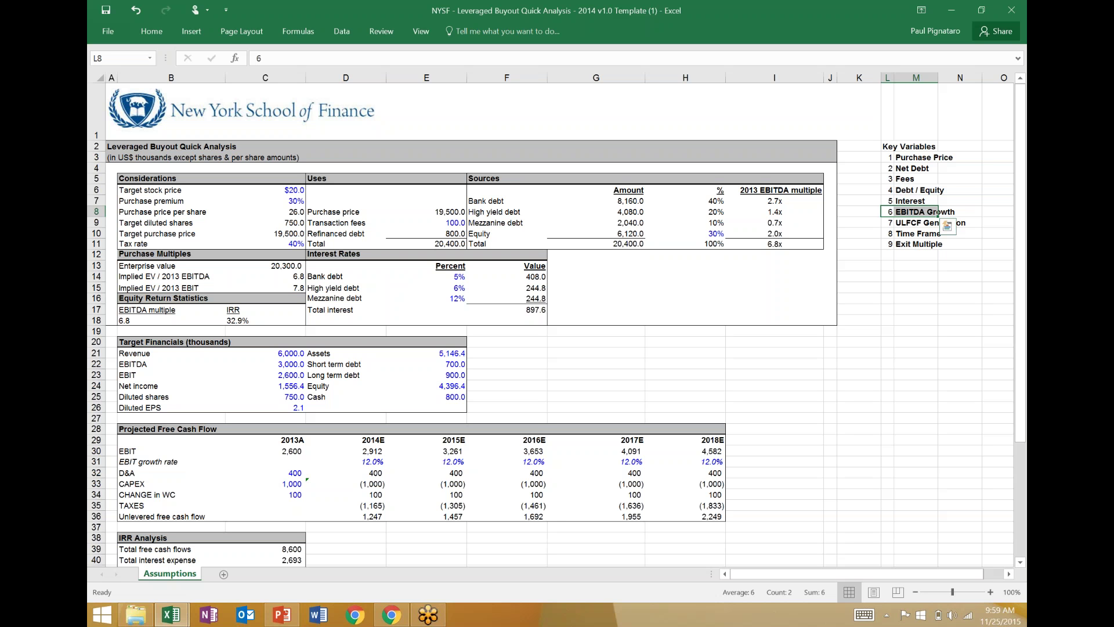
pyautogui.press('Down')
pyautogui.hotkey('ctrl', 'v')
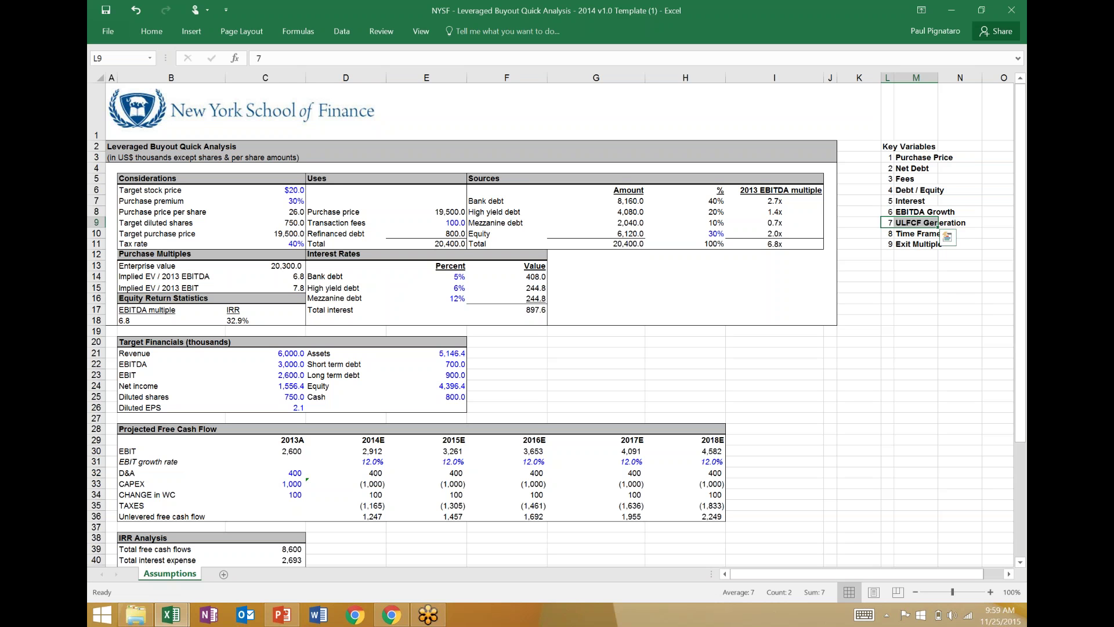
# - Highlight the Time Frame and Exit Multiple entries in L10:M11 of the Key Variables list, and return to Time Frame
pyautogui.click(887, 233)
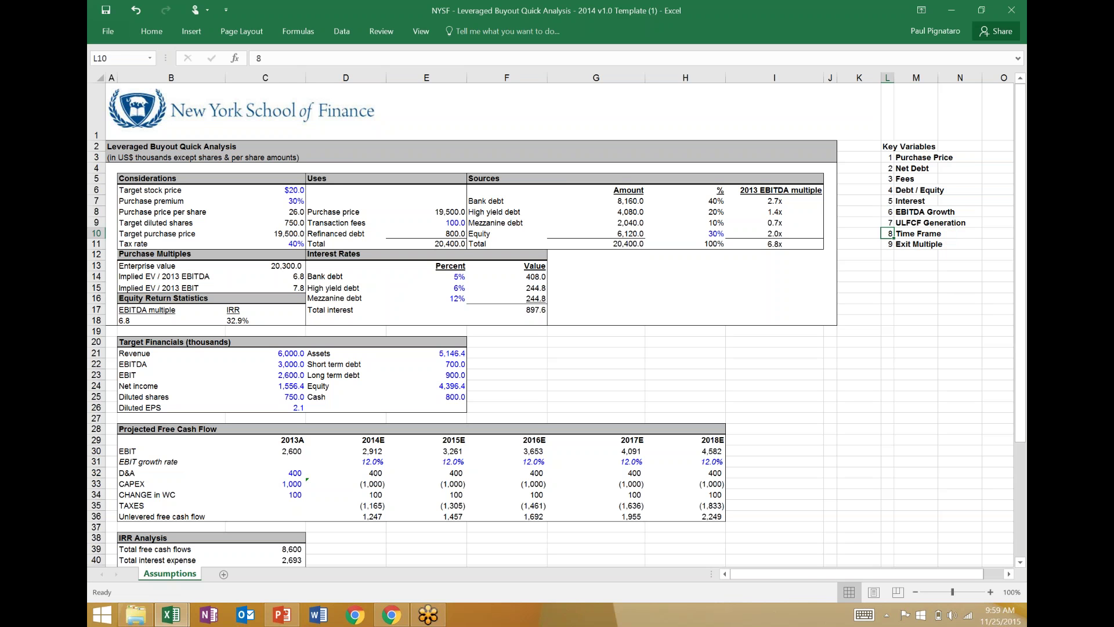
pyautogui.write('8\tTime Frame 9\tExit Multiple')
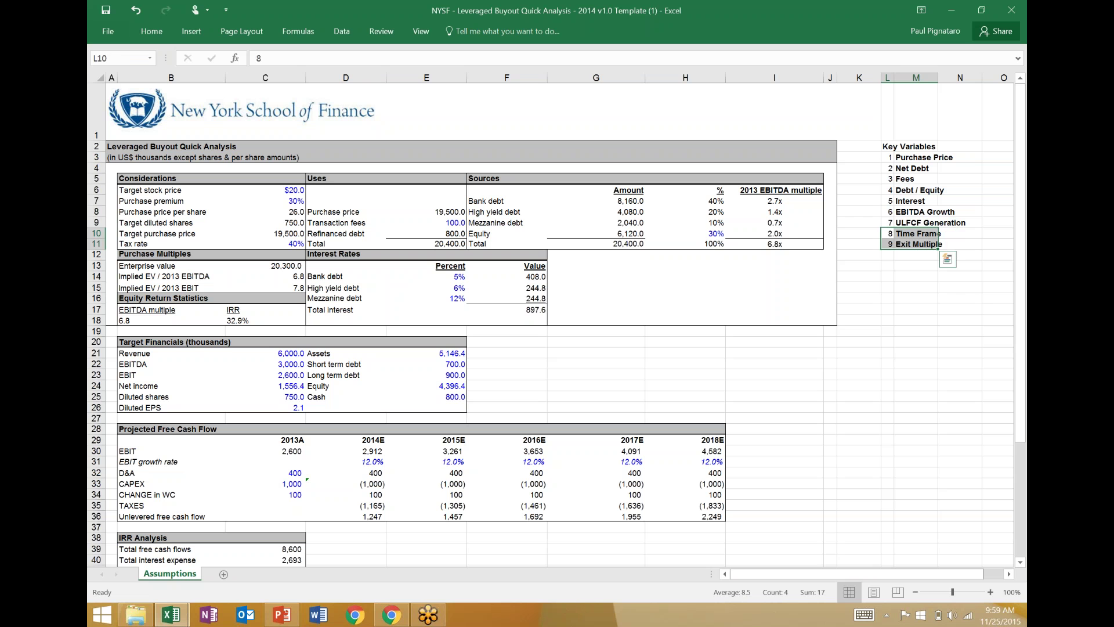
pyautogui.press('Up')
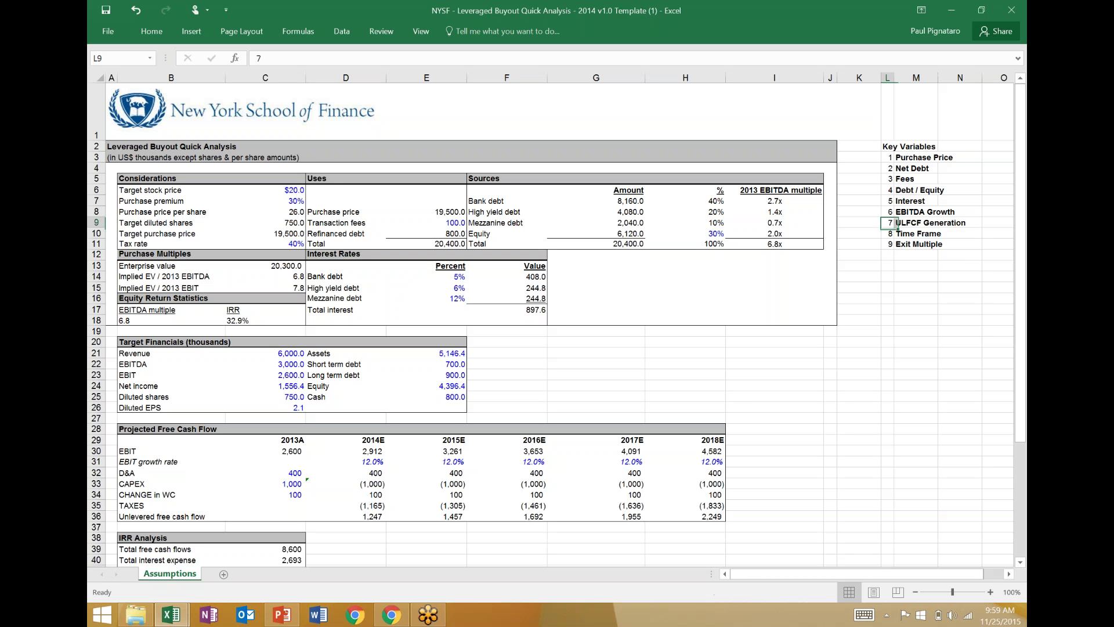
pyautogui.press('Down')
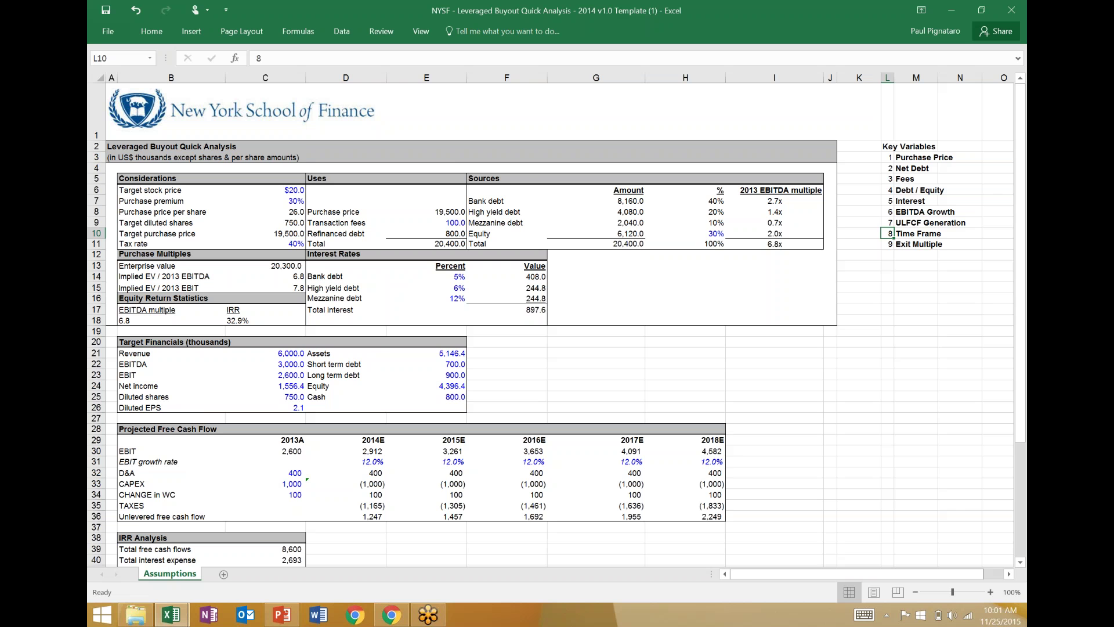
# - Go to the IRR result in C46 of the IRR Analysis section to inspect its formula
pyautogui.scroll(-5, 552, 325)
pyautogui.click(265, 414)
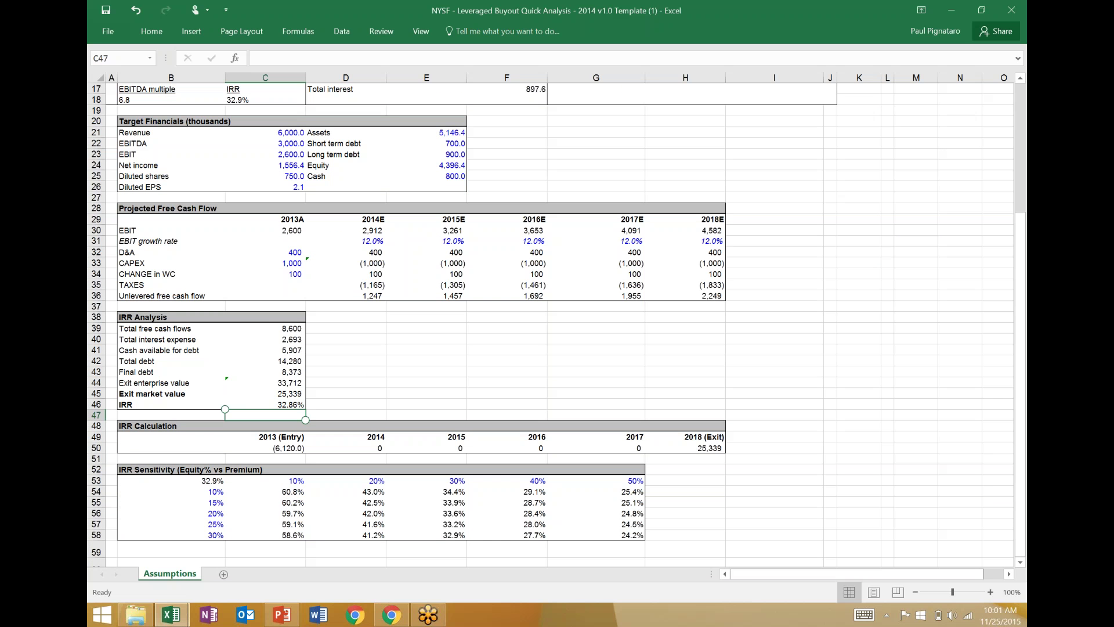
pyautogui.press('Up')
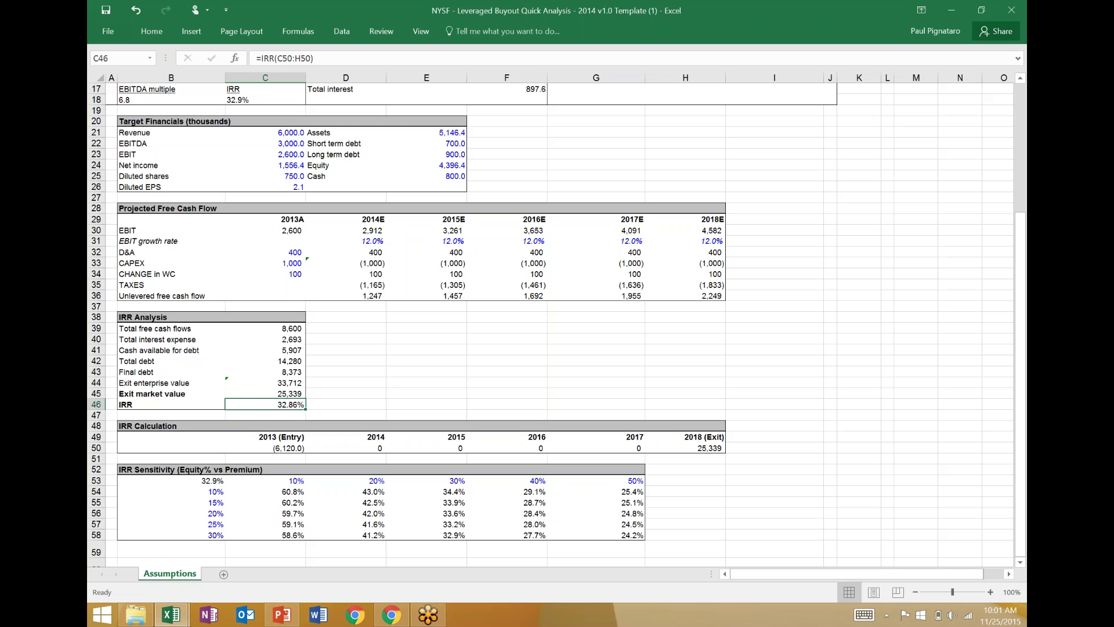
pyautogui.click(345, 403)
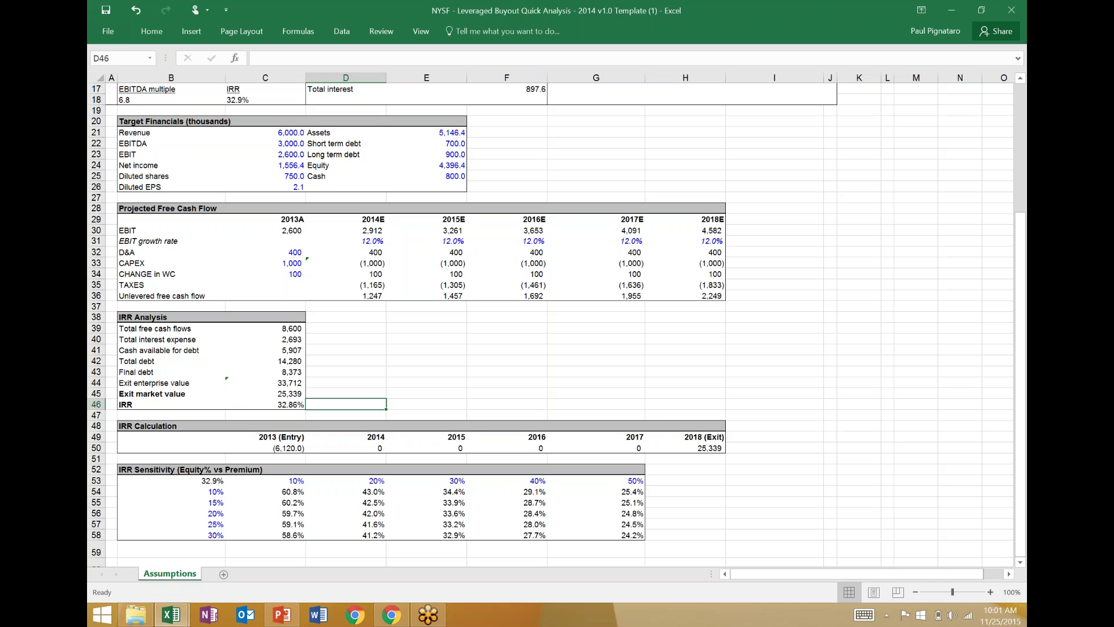
pyautogui.write('=')
pyautogui.press('Down')
pyautogui.press('Down')
pyautogui.press('Down')
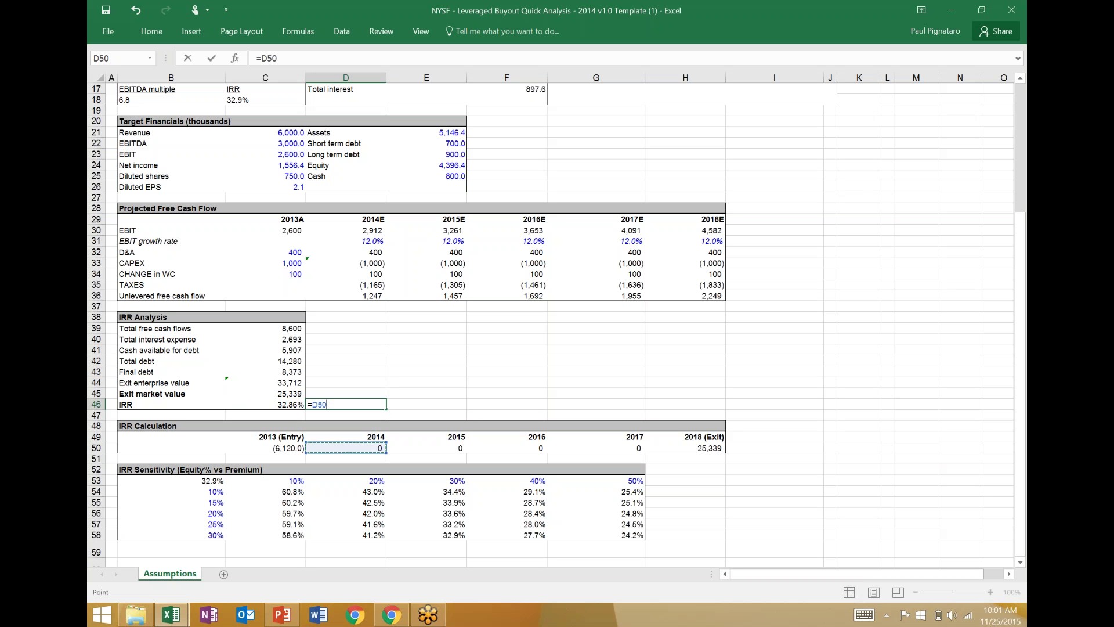
pyautogui.press('Up')
pyautogui.press('Up')
pyautogui.press('Up')
pyautogui.press('Escape')
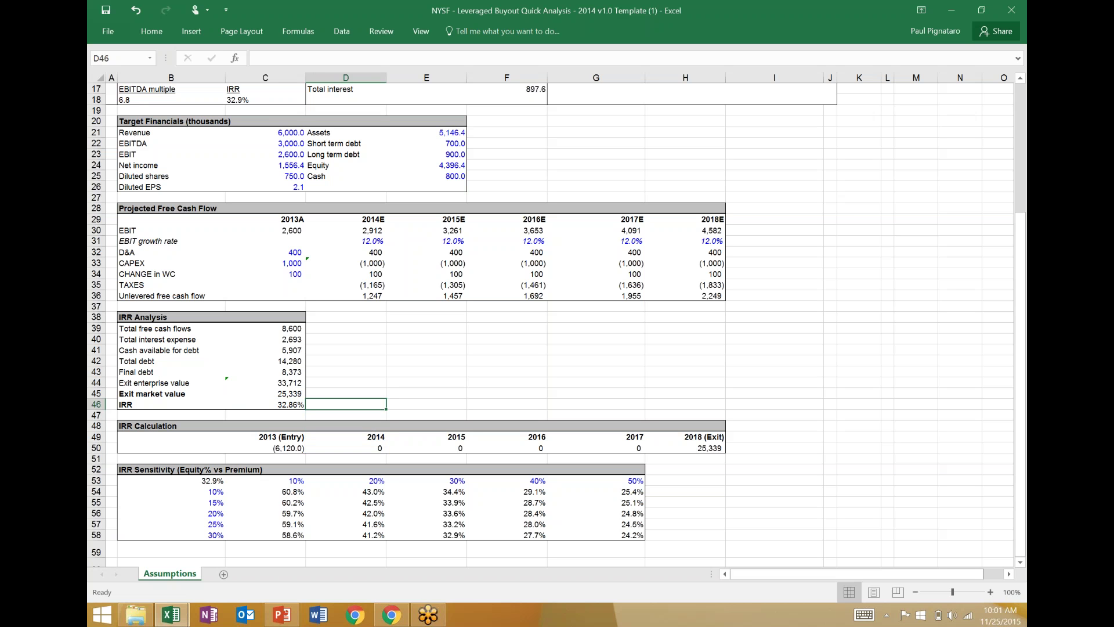
# - Calculate the multiple of 2018 exit value to 2013 entry equity in D46 with the formula =H50/-C50
pyautogui.write('=')
pyautogui.press('Right')
pyautogui.press('Right')
pyautogui.press('Right')
pyautogui.press('Right')
pyautogui.press('Right')
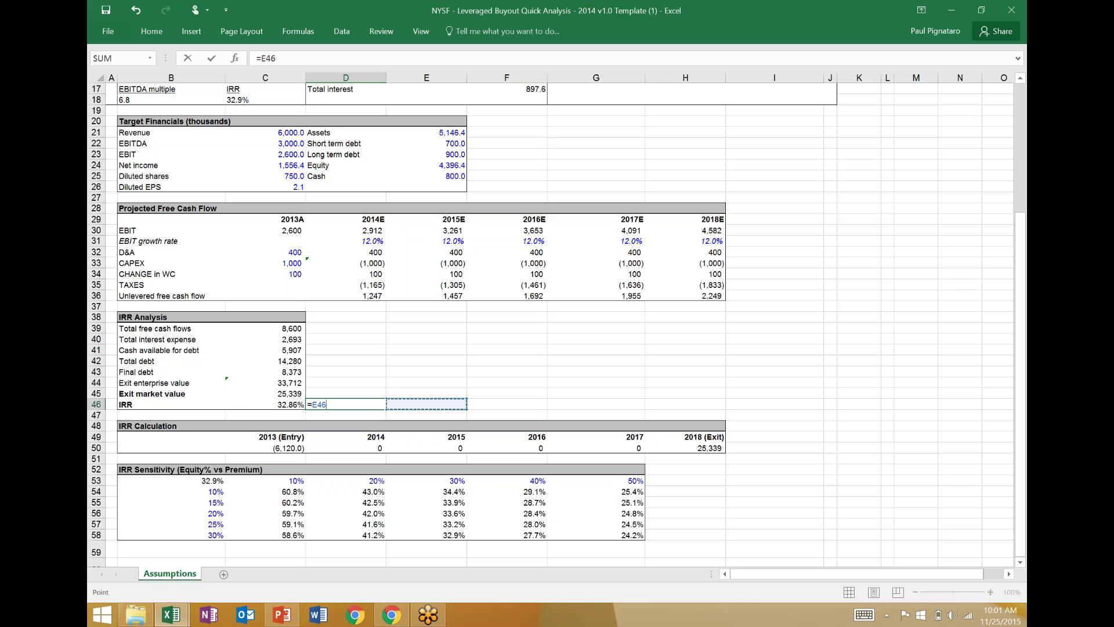
pyautogui.press('Down')
pyautogui.press('Down')
pyautogui.press('Down')
pyautogui.press('Down')
pyautogui.press('Left')
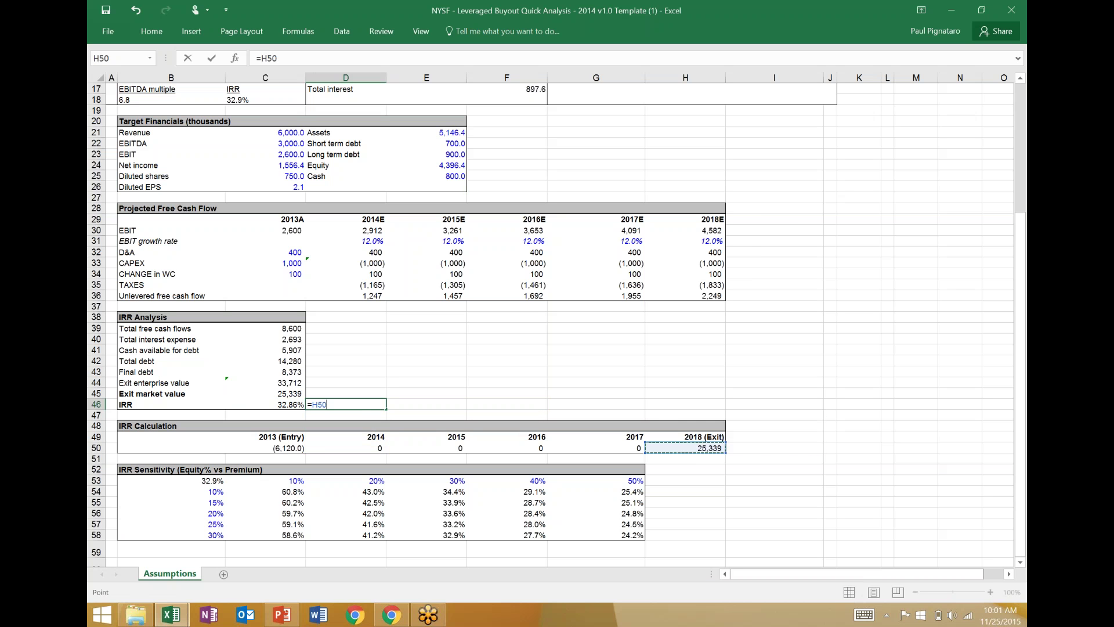
pyautogui.write('/-')
pyautogui.press('Left')
pyautogui.press('Left')
pyautogui.press('Left')
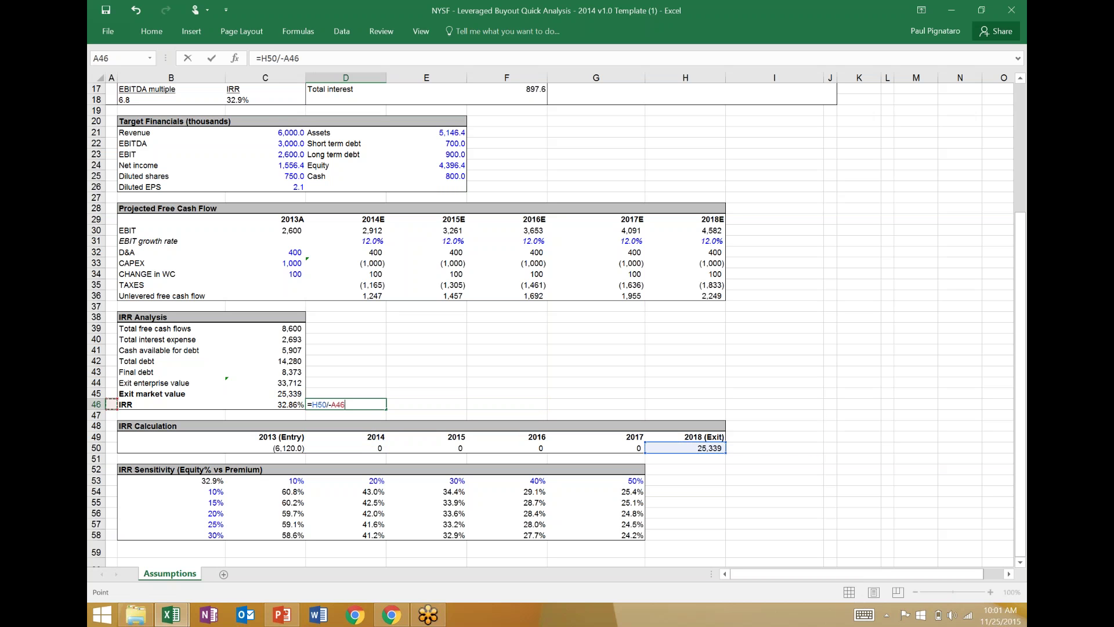
pyautogui.press('Down')
pyautogui.press('Down')
pyautogui.press('Down')
pyautogui.press('Down')
pyautogui.press('Right')
pyautogui.press('Right')
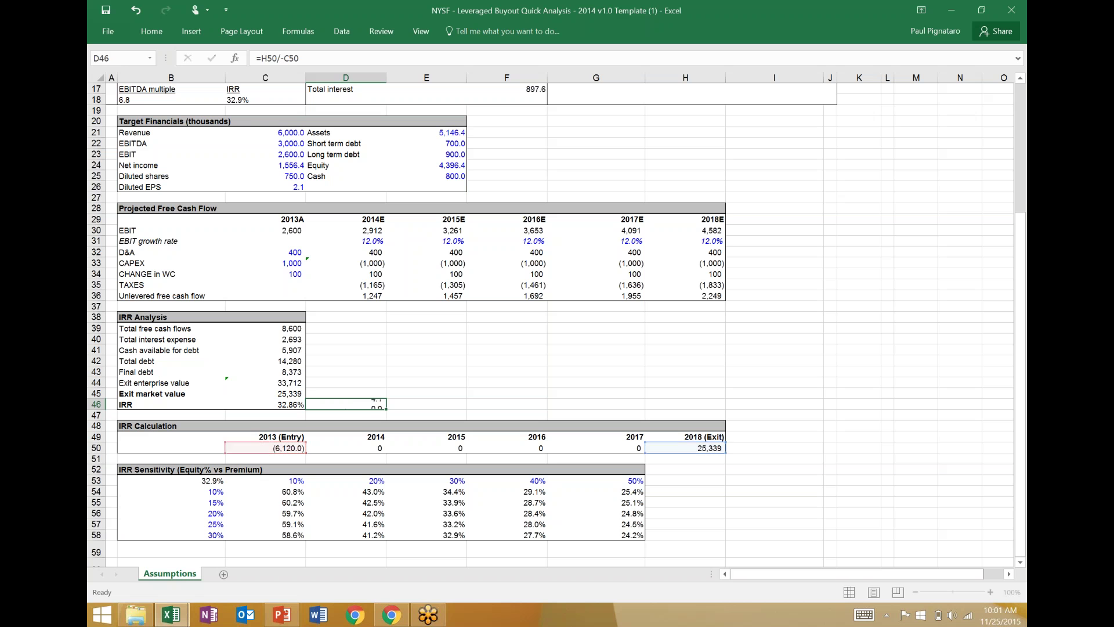
pyautogui.hotkey('ctrl', 'Return')
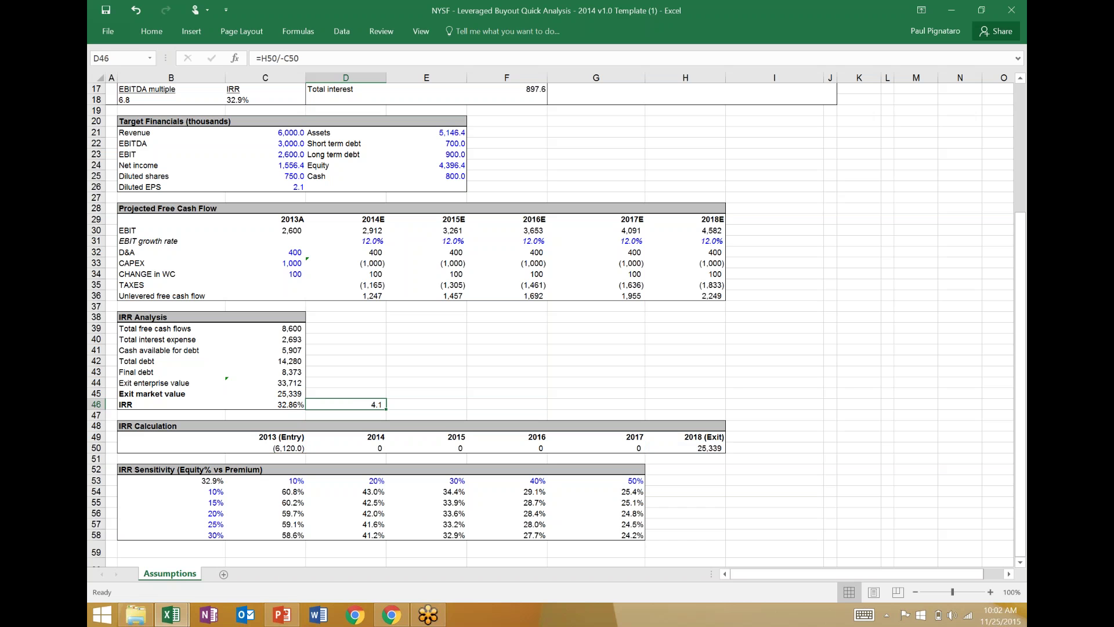
# - Compare the IRR in C46 with the exit-to-entry multiple beside it in D46
pyautogui.press('Left')
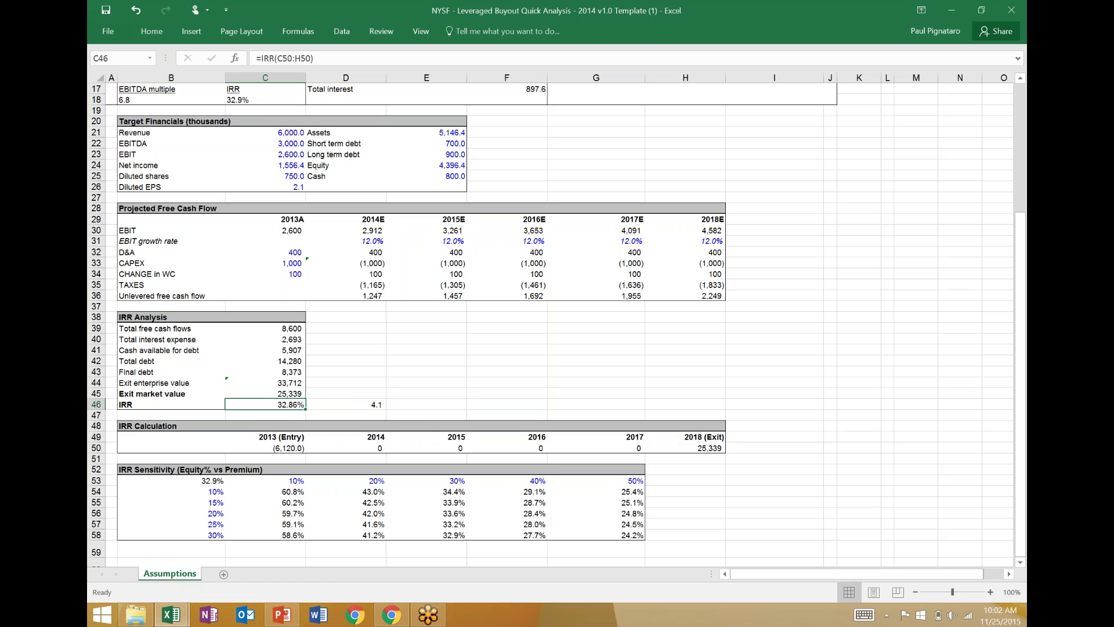
pyautogui.click(345, 404)
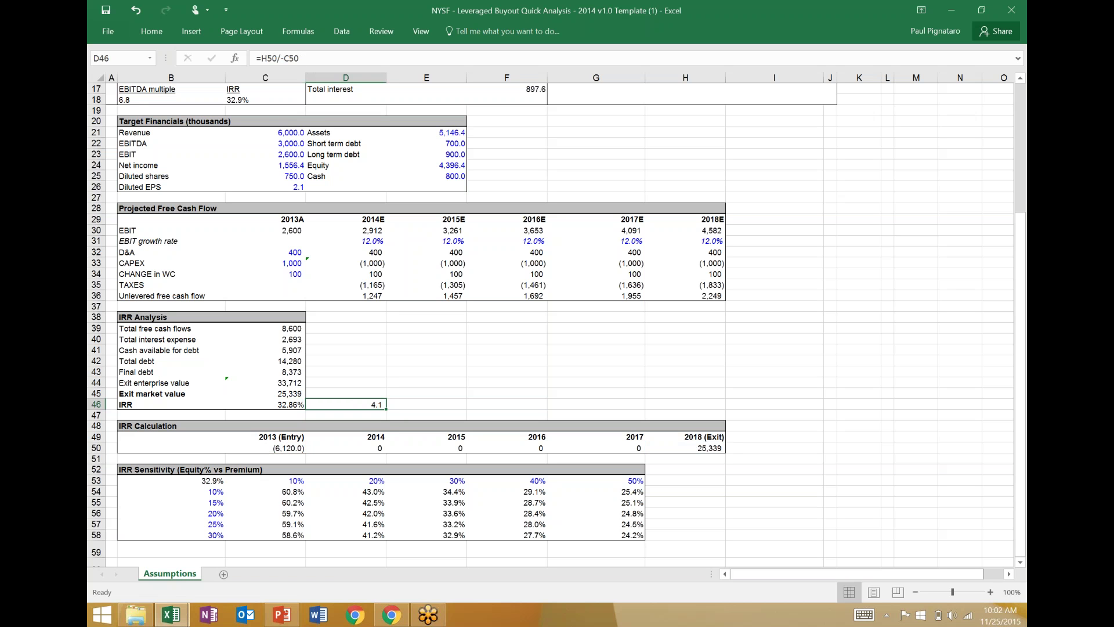
pyautogui.press('Right')
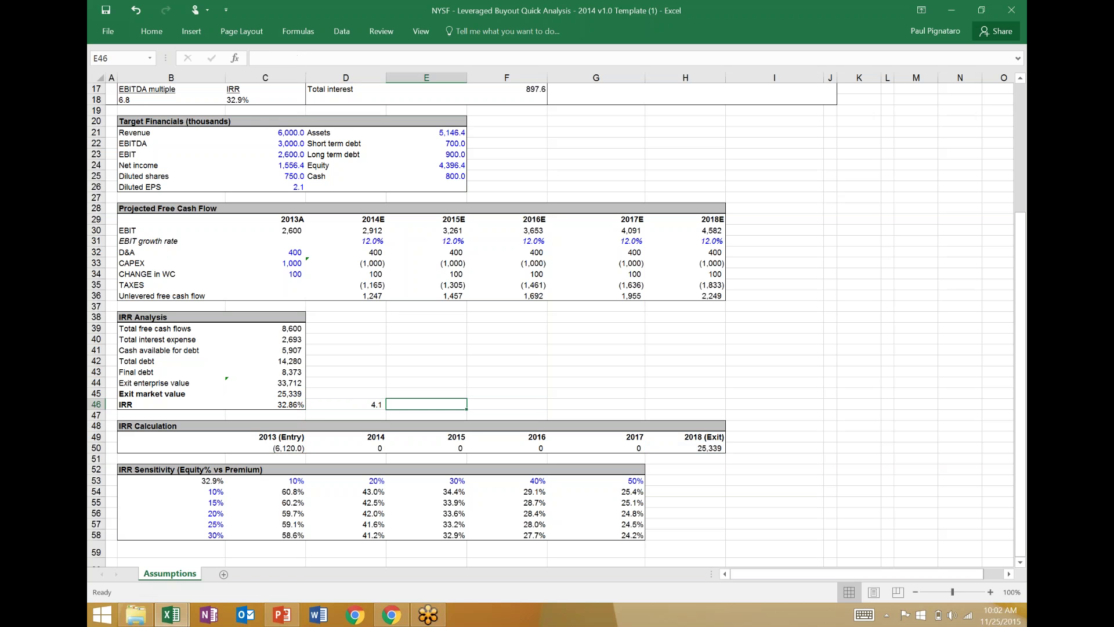
pyautogui.click(265, 404)
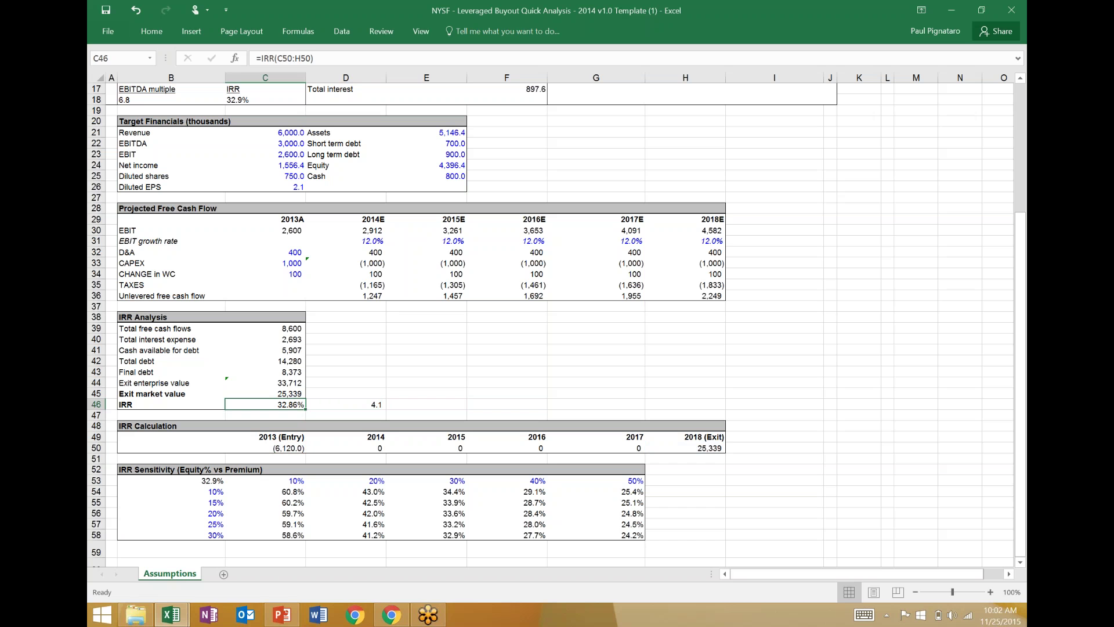
pyautogui.click(426, 403)
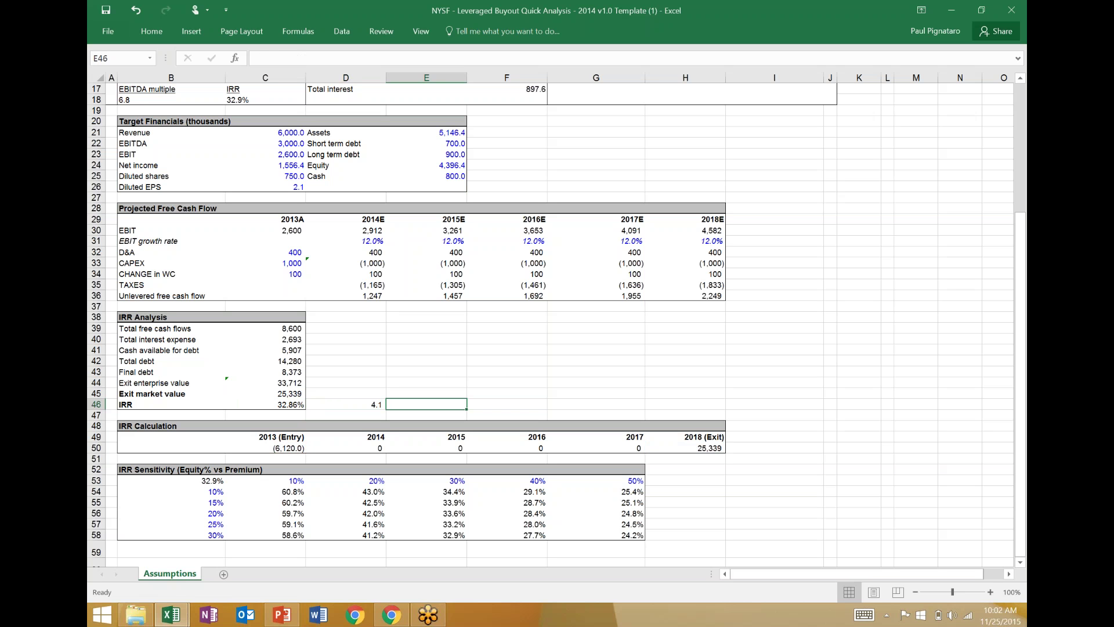
# - Delete the exit-to-entry multiple from D46
pyautogui.click(346, 404)
pyautogui.press('Delete')
pyautogui.click(426, 404)
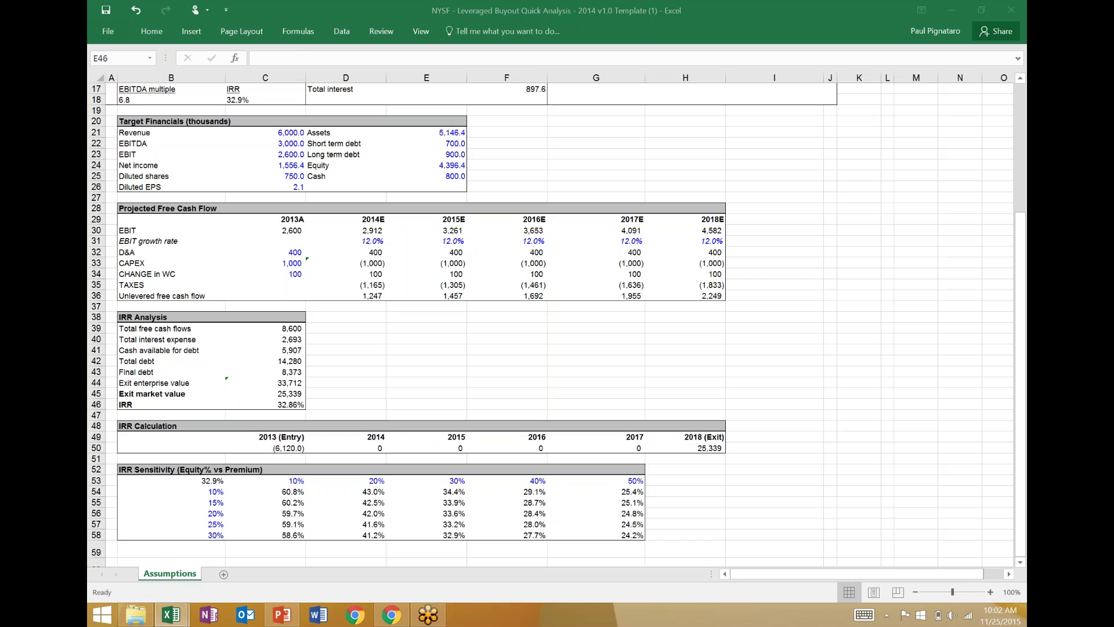
# - Set the 2014 cash flow in D50 of the IRR Calculation to -100
pyautogui.click(346, 447)
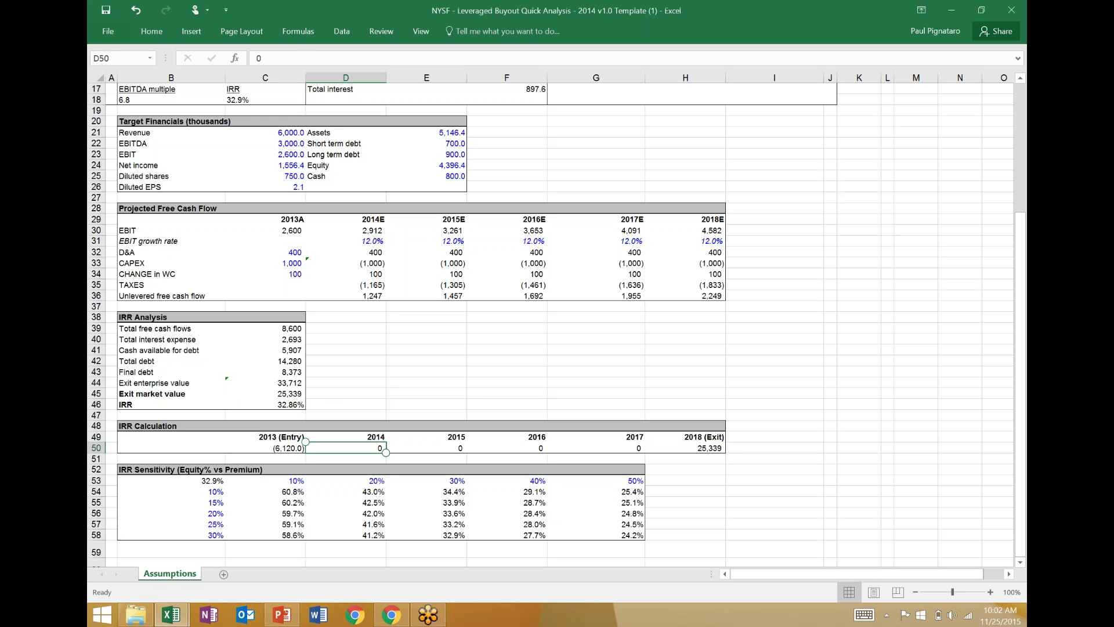
pyautogui.write('-1')
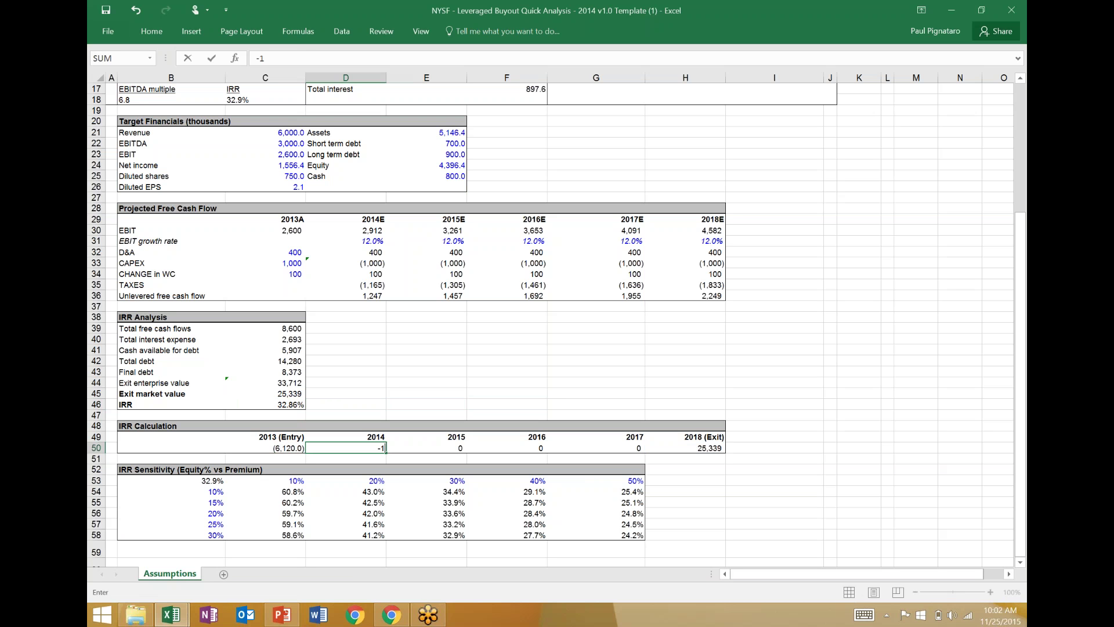
pyautogui.write('00')
pyautogui.press('Return')
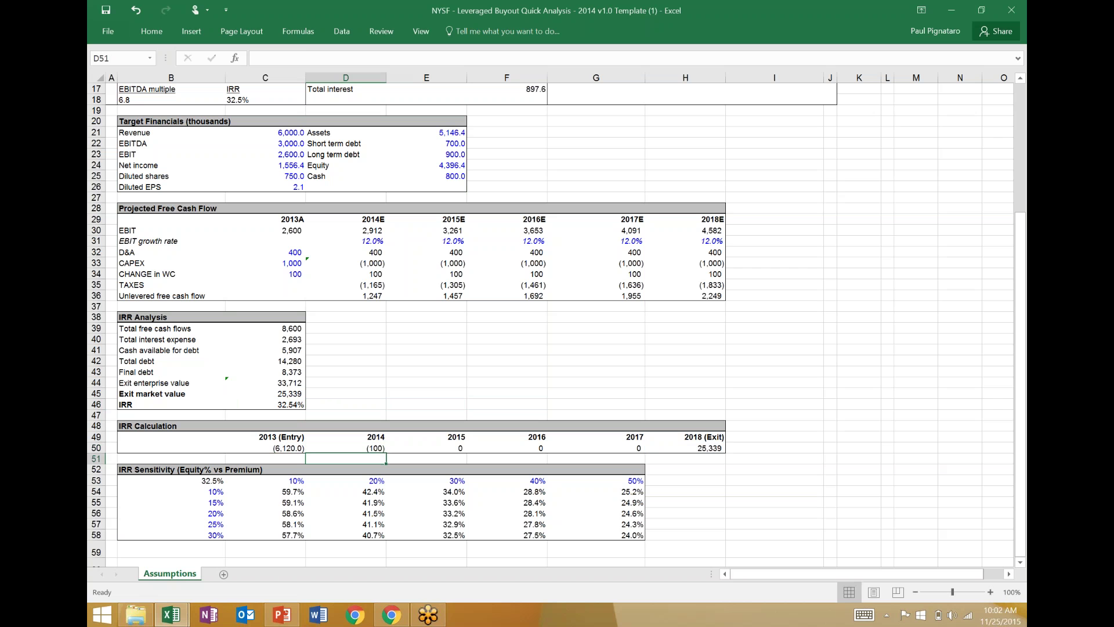
# - Restore the 2014 cash flow in D50 of the IRR Calculation to 0
pyautogui.press('Up')
pyautogui.press('Delete')
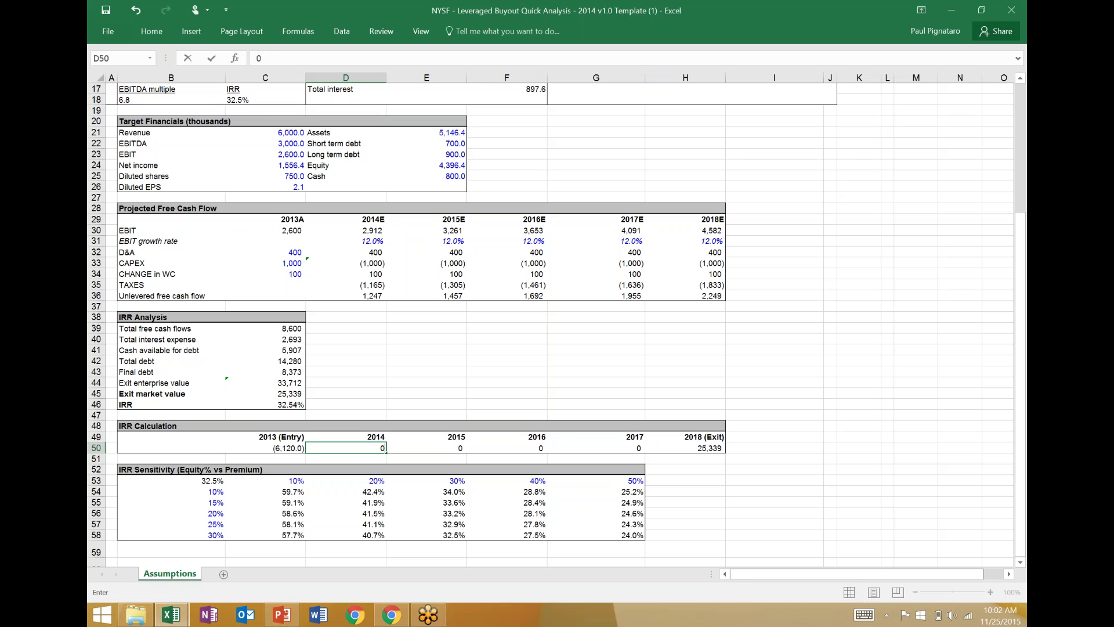
pyautogui.press('Up')
# - Highlight the unlevered free cash flows for 2014E through 2018E in D36:H36
pyautogui.press('Up')
pyautogui.press('Up')
pyautogui.press('Up')
pyautogui.press('Up')
pyautogui.press('Up')
pyautogui.press('Right')
pyautogui.press('Right')
pyautogui.press('Right')
pyautogui.press('Right')
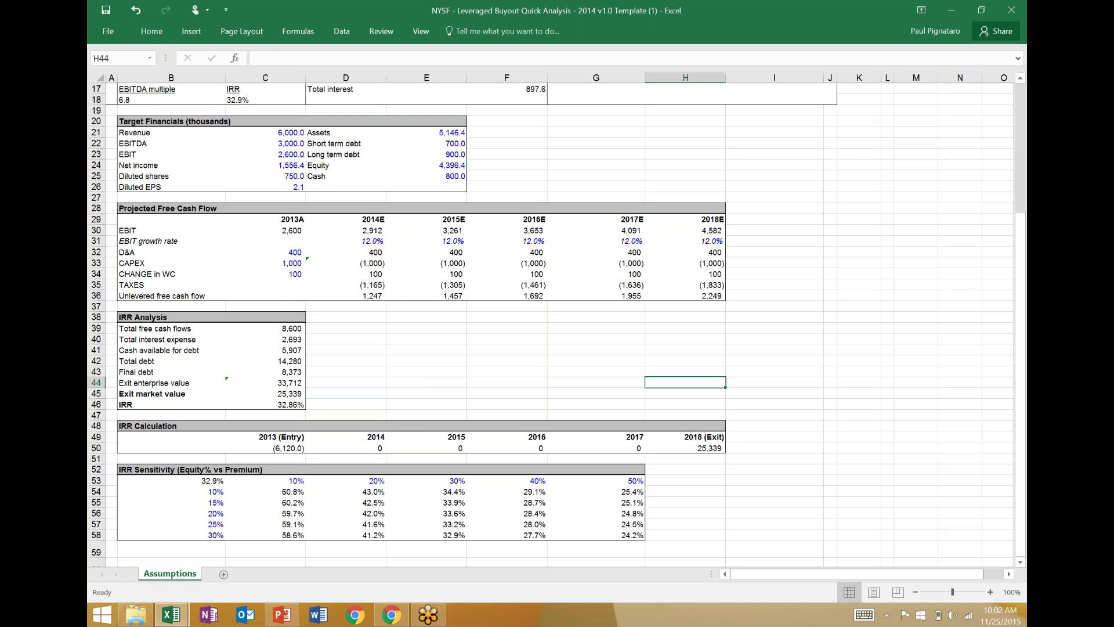
pyautogui.press('Left')
pyautogui.press('Left')
pyautogui.press('Left')
pyautogui.press('Up')
pyautogui.press('Up')
pyautogui.press('Up')
pyautogui.press('Up')
pyautogui.press('Up')
pyautogui.press('Up')
pyautogui.press('Up')
pyautogui.press('Up')
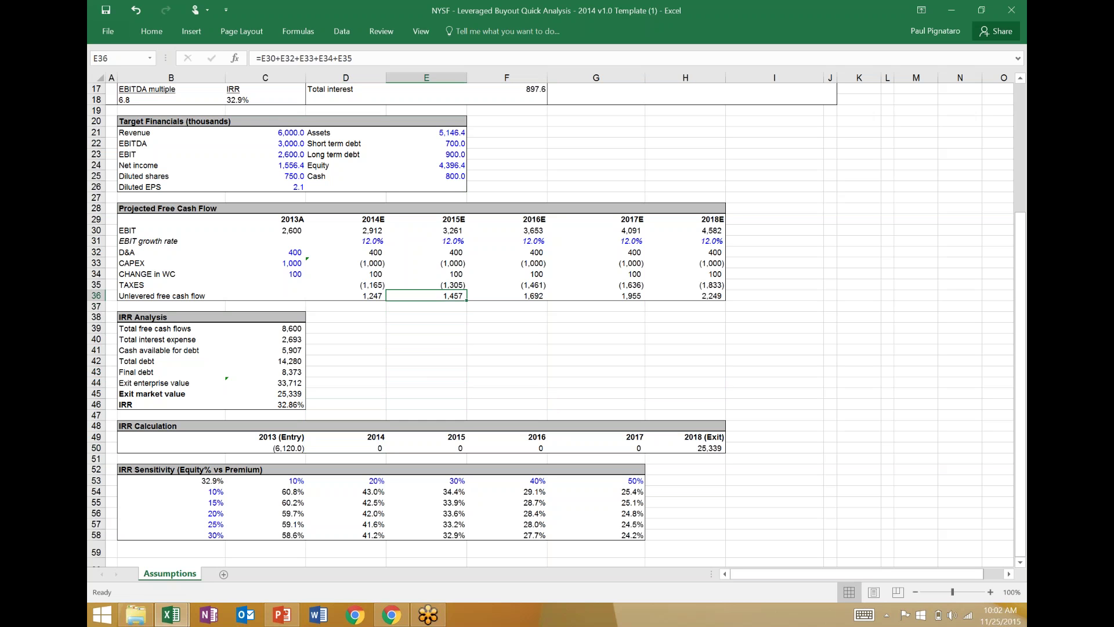
pyautogui.press('Right')
pyautogui.press('Right')
pyautogui.press('Left')
pyautogui.press('Left')
pyautogui.press('Left')
pyautogui.hotkey('shift', 'Right')
pyautogui.hotkey('shift', 'Right')
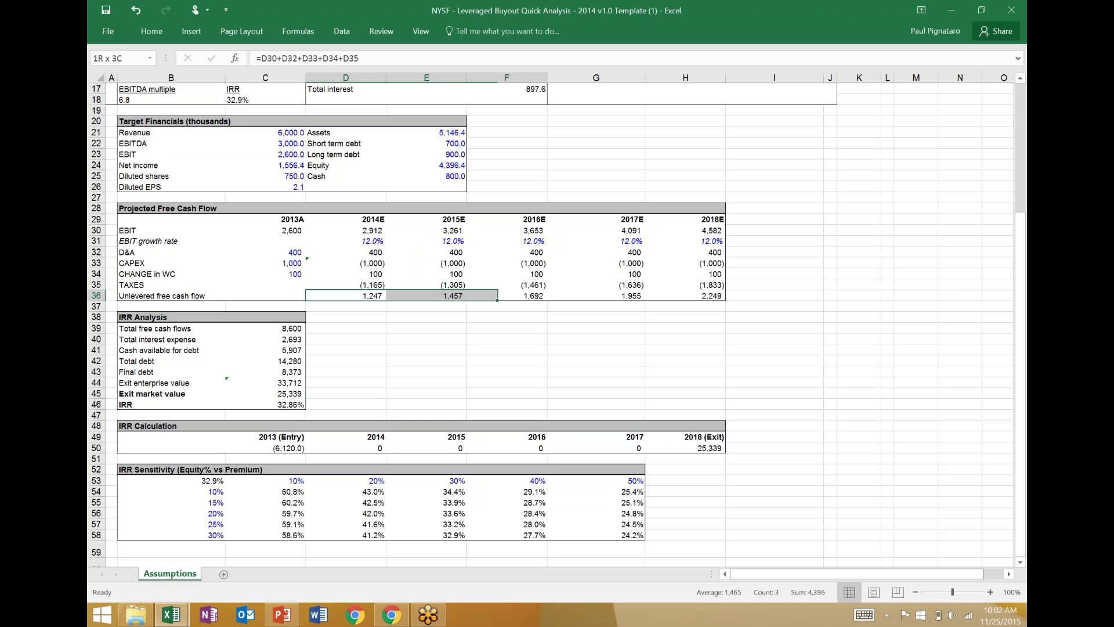
pyautogui.hotkey('shift', 'Right')
pyautogui.hotkey('shift', 'Right')
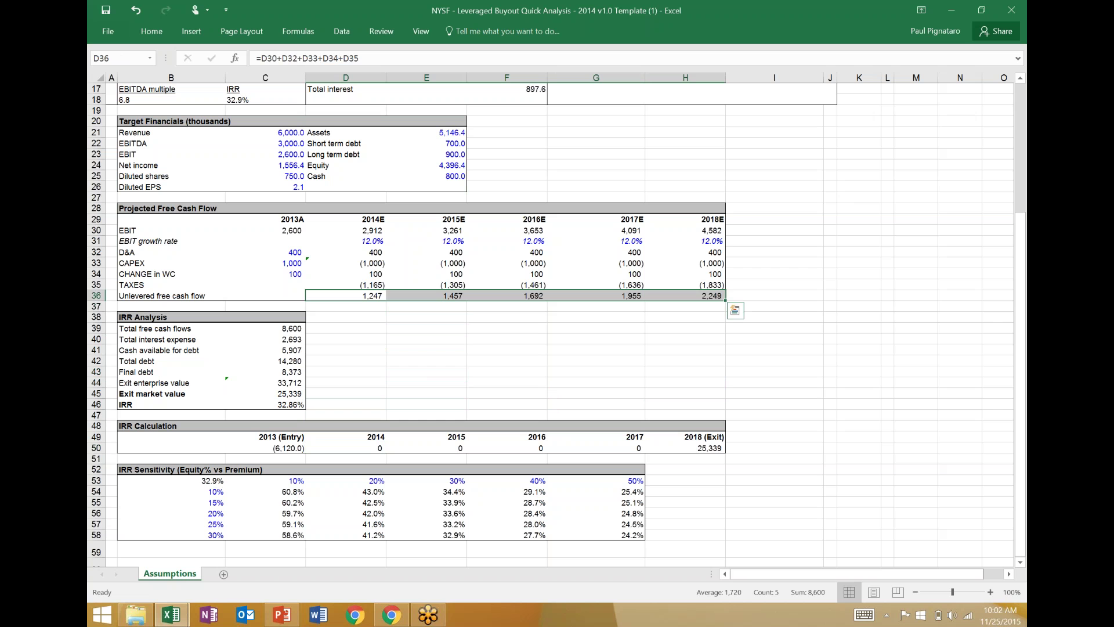
# - Move down into the IRR Analysis section to inspect Cash available for debt in C41
pyautogui.press('Down')
pyautogui.press('Down')
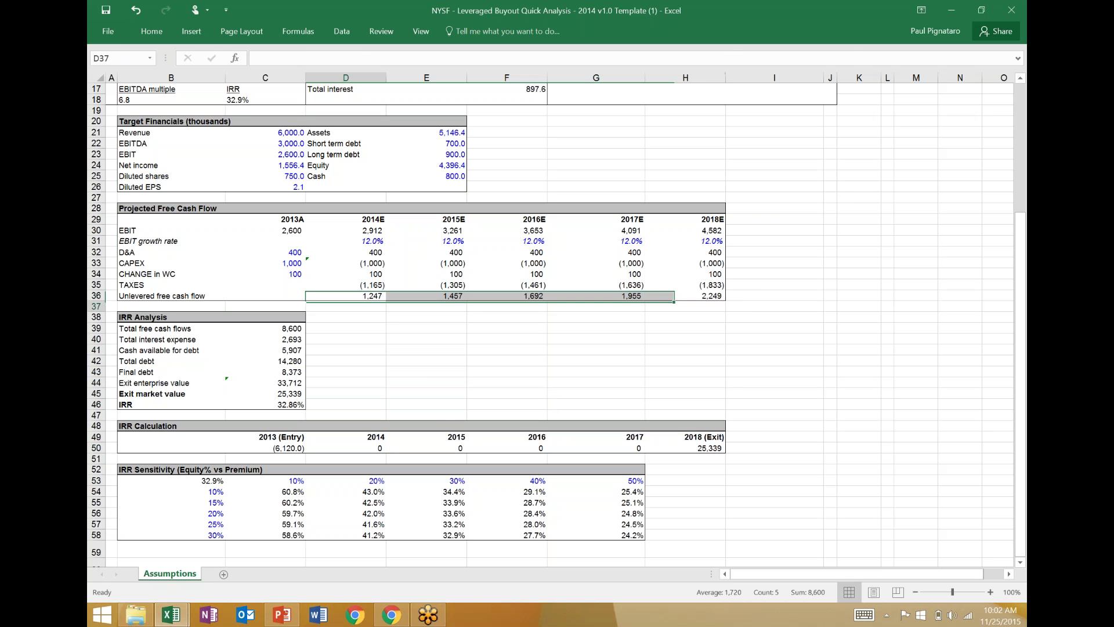
pyautogui.press('Down')
pyautogui.press('Down')
pyautogui.press('Left')
pyautogui.press('Down')
pyautogui.press('Down')
pyautogui.press('Up')
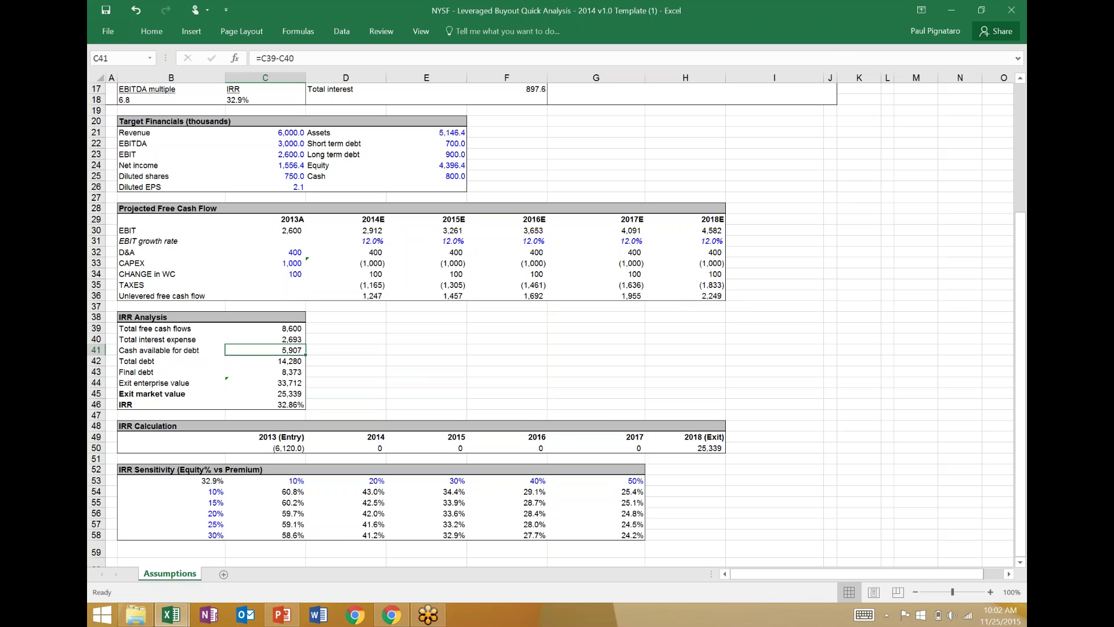
# - Go back up to the unlevered free cash flow row and run across it to 2018E in H36
pyautogui.press('Up')
pyautogui.press('Up')
pyautogui.press('Up')
pyautogui.press('Right')
pyautogui.press('Up')
pyautogui.press('Up')
pyautogui.press('Right')
pyautogui.press('Right')
pyautogui.press('Right')
pyautogui.press('Right')
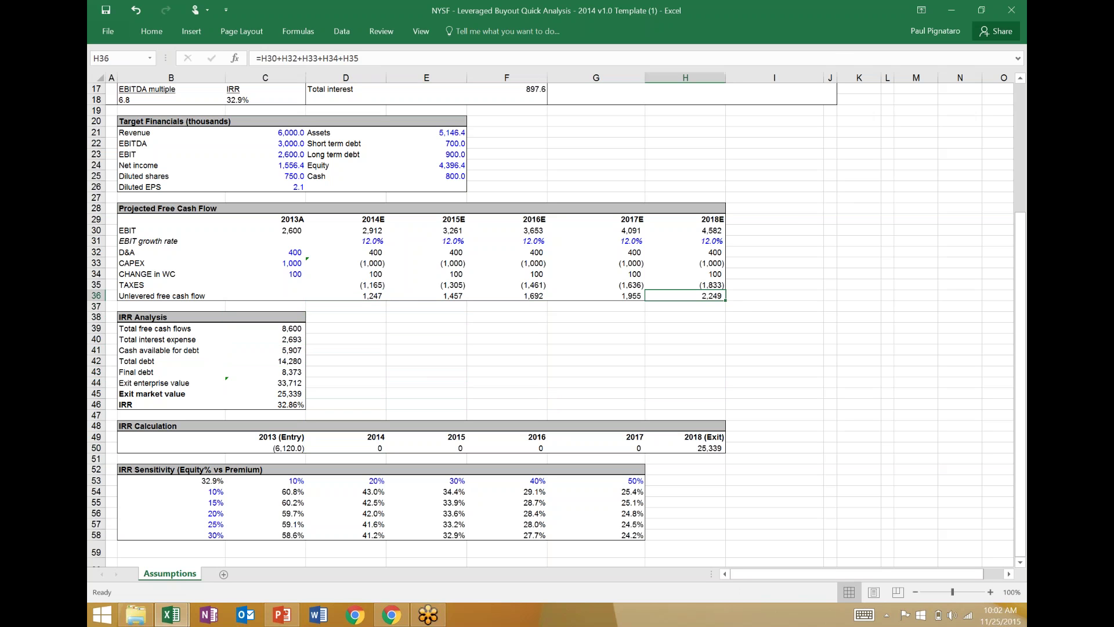
# - Return along the unlevered free cash flow row and inspect the Total free cash flows sum in C39
pyautogui.press('Left')
pyautogui.press('Left')
pyautogui.press('Left')
pyautogui.press('Left')
pyautogui.press('Left')
pyautogui.press('Down')
pyautogui.press('Down')
pyautogui.press('Down')
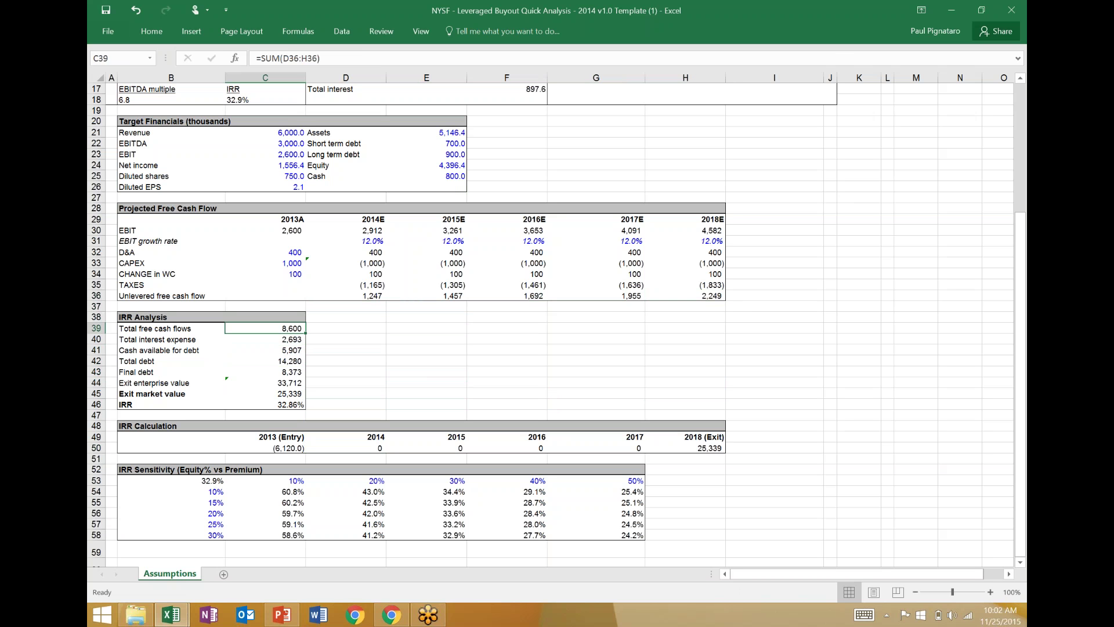
# - Run down the IRR Analysis values from Total interest expense to the IRR in C46
pyautogui.press('Down')
pyautogui.press('Down')
pyautogui.press('Down')
pyautogui.press('Down')
pyautogui.press('Down')
pyautogui.press('Down')
pyautogui.press('Down')
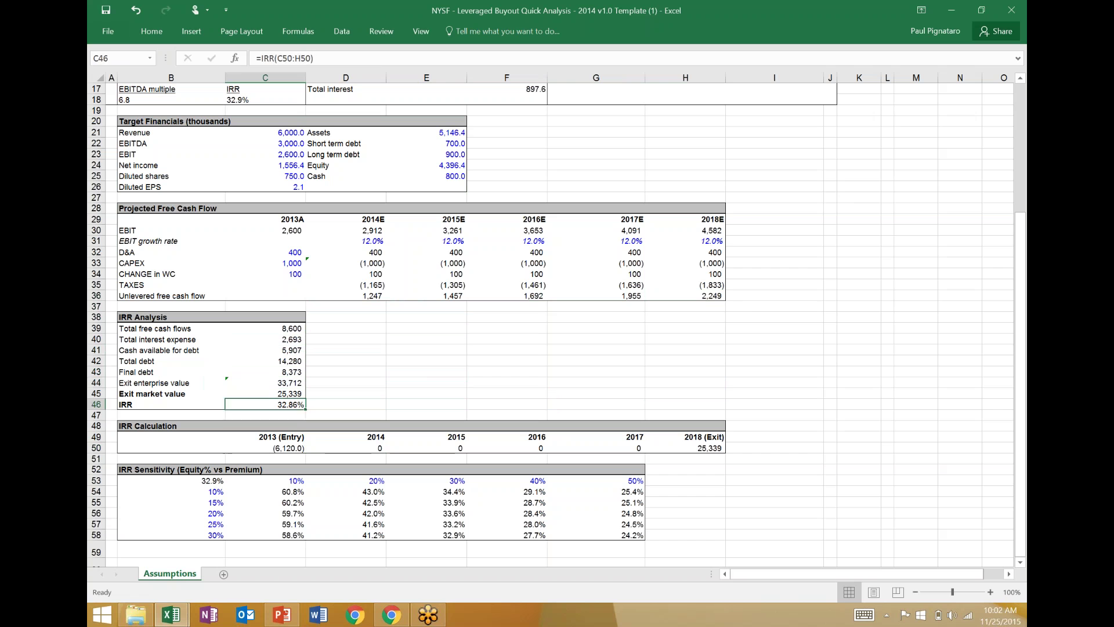
# - Run across the IRR Calculation cash flows in row 50 from the 2013 entry to the 2018 exit value in H50
pyautogui.press('Down')
pyautogui.press('Down')
pyautogui.press('Down')
pyautogui.press('Down')
pyautogui.press('Right')
pyautogui.press('Right')
pyautogui.press('Right')
pyautogui.press('Right')
pyautogui.press('Right')
pyautogui.press('Right')
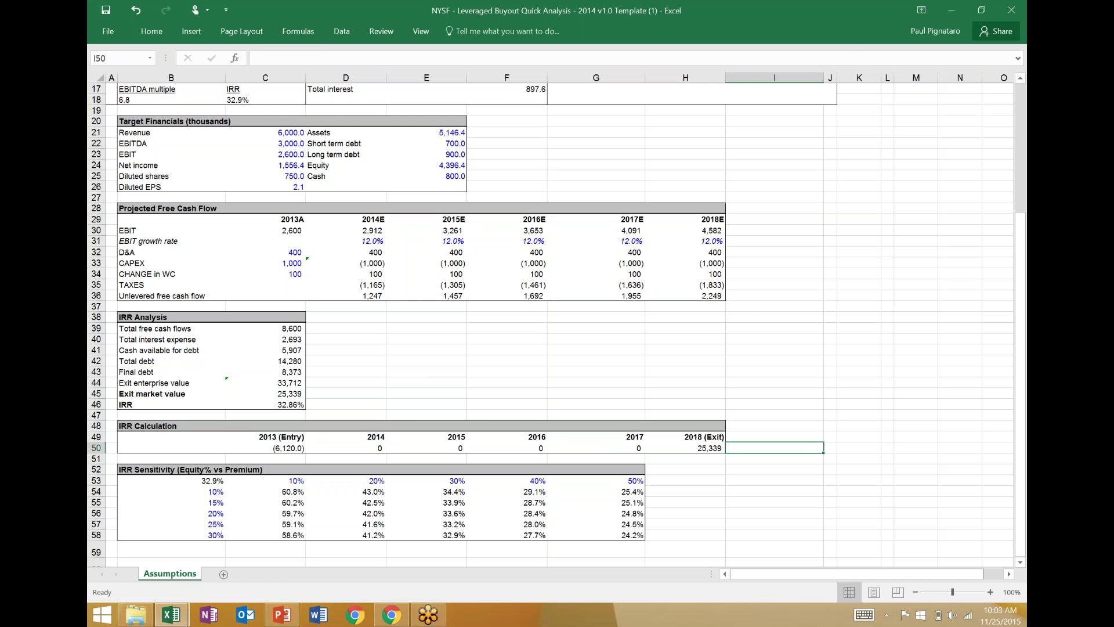
pyautogui.press('Left')
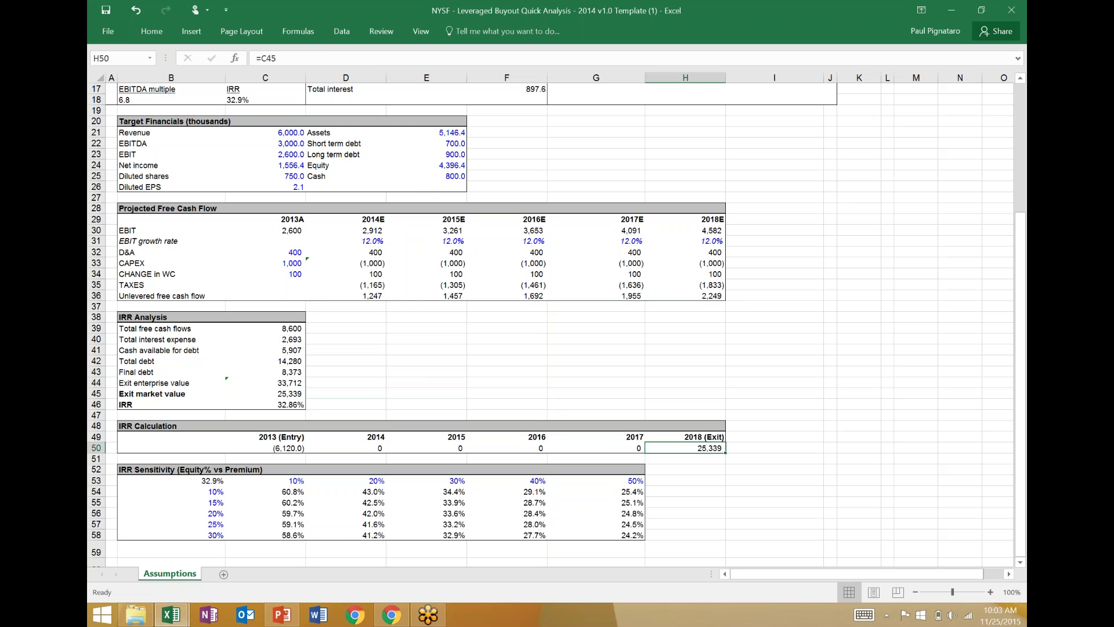
# - Go from the 2018 exit value up to the unlevered free cash flow row and run across it from 2015E to 2018E in H36
pyautogui.press('Up')
pyautogui.press('Up')
pyautogui.press('Up')
pyautogui.press('Up')
pyautogui.press('Up')
pyautogui.press('Up')
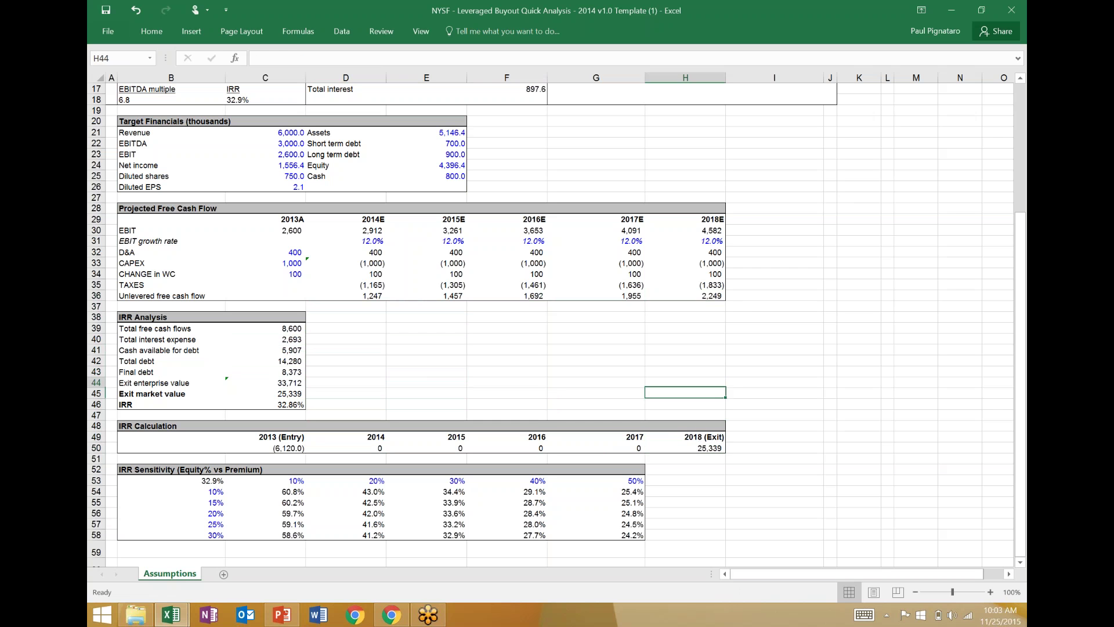
pyautogui.press('Left')
pyautogui.press('Left')
pyautogui.press('Left')
pyautogui.press('Up')
pyautogui.press('Up')
pyautogui.press('Up')
pyautogui.press('Up')
pyautogui.press('Up')
pyautogui.press('Up')
pyautogui.press('Up')
pyautogui.press('Up')
pyautogui.press('Right')
pyautogui.press('Right')
pyautogui.press('Right')
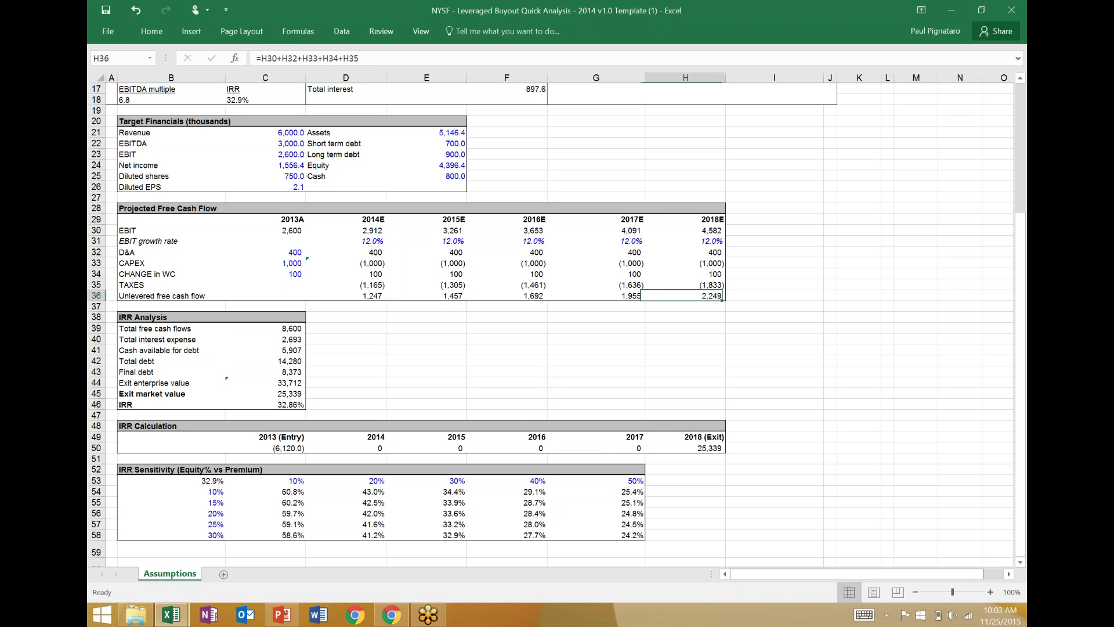
# - Return to the 2014E unlevered free cash flow and select the whole projected row D36:H36
pyautogui.press('Left')
pyautogui.press('Left')
pyautogui.press('Left')
pyautogui.press('Left')
pyautogui.hotkey('shift', 'Right')
pyautogui.hotkey('shift', 'Right')
pyautogui.hotkey('shift', 'Right')
pyautogui.hotkey('shift', 'Right')
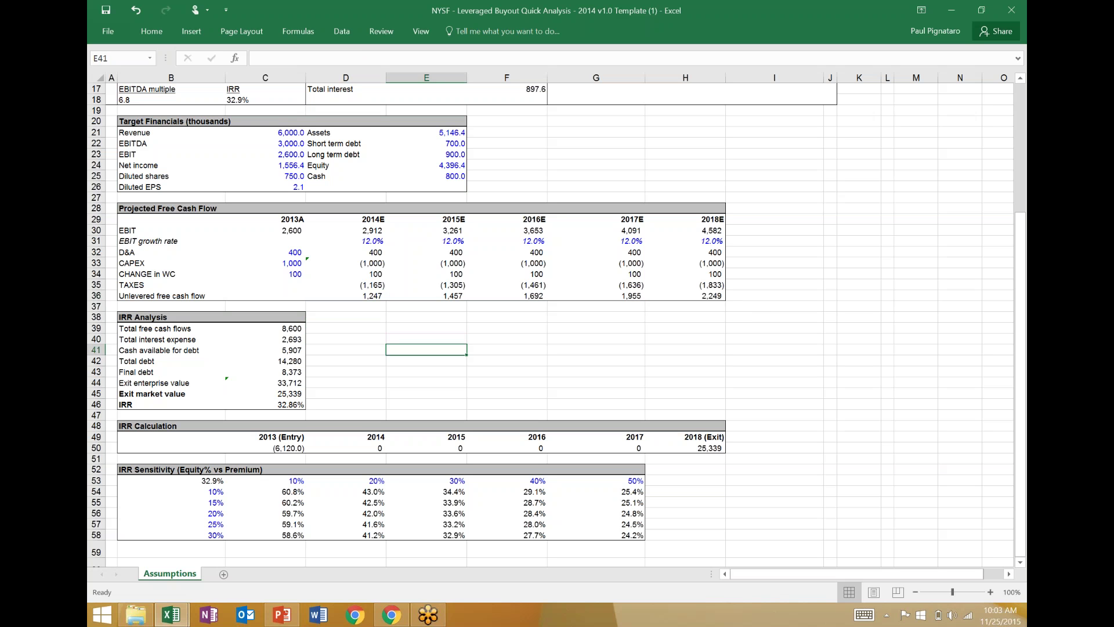
# - Link scratch cell D44 to the exit enterprise value with =C44
pyautogui.click(345, 372)
pyautogui.click(346, 383)
pyautogui.write('=c44')
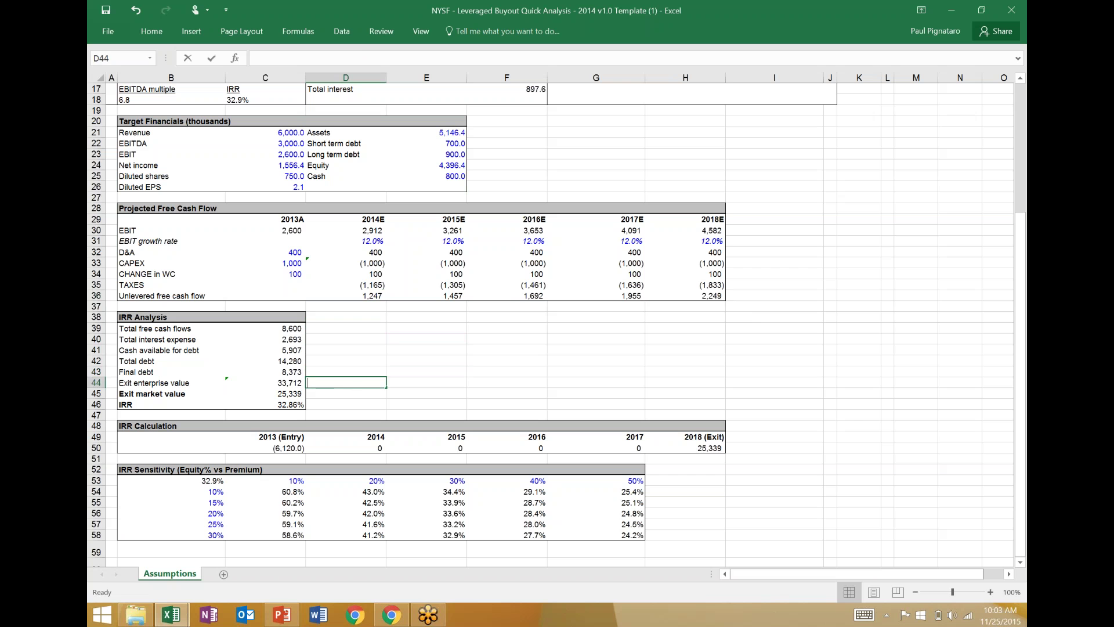
pyautogui.press('Return')
# - Link scratch cell D42 to the total debt with =C42
pyautogui.click(346, 382)
pyautogui.click(345, 371)
pyautogui.click(346, 361)
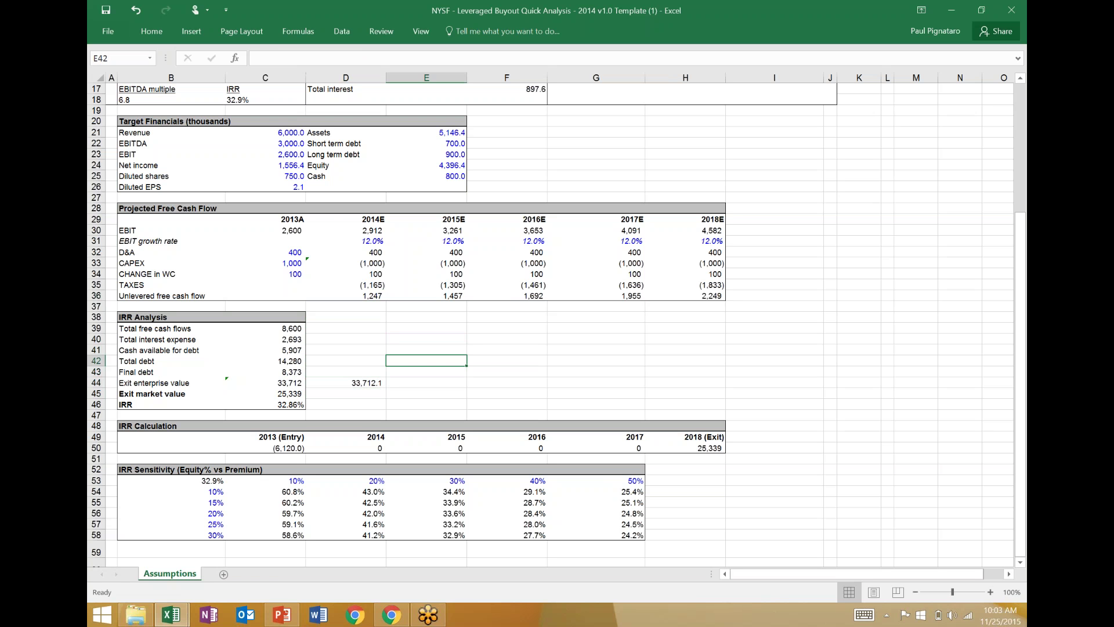
pyautogui.write('=c42')
pyautogui.press('Return')
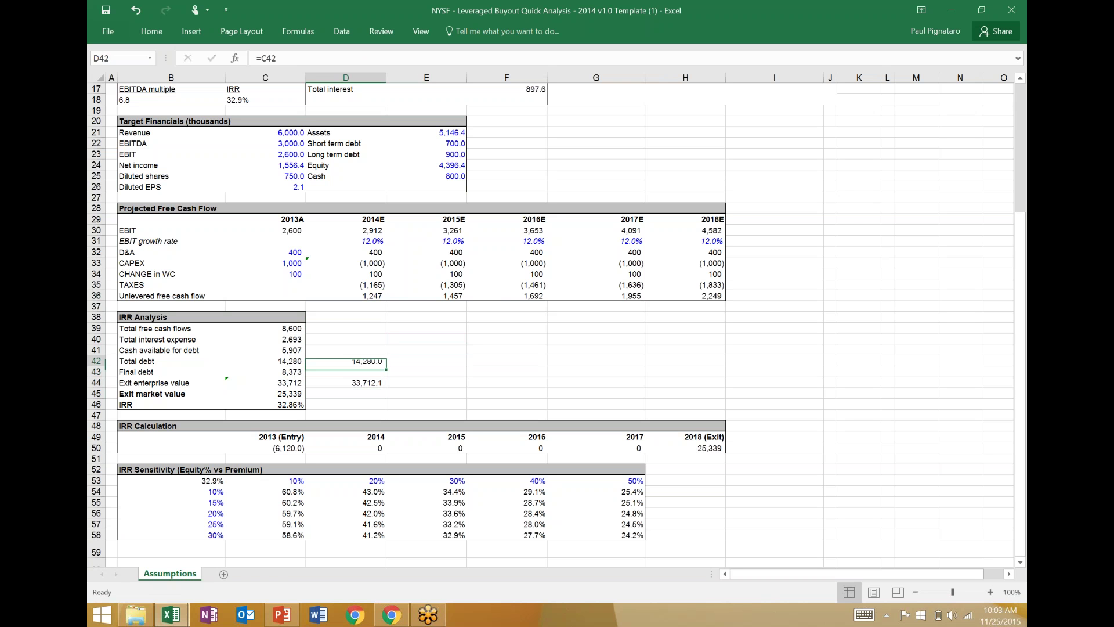
pyautogui.click(345, 360)
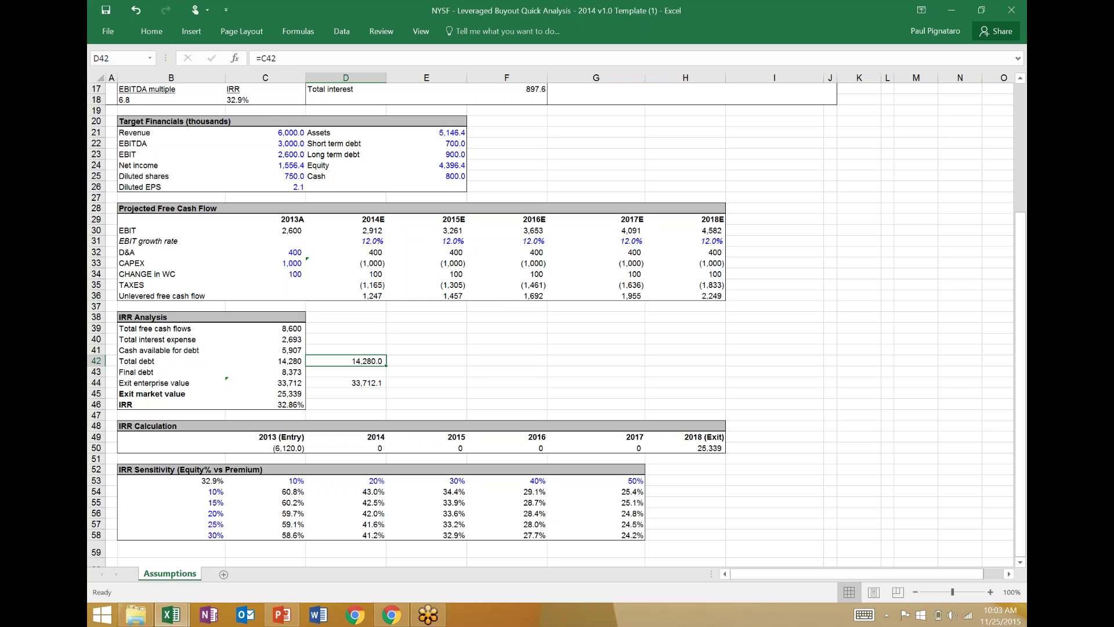
# - Check the scratch exit enterprise value in D44 and overwrite the scratch total debt in D42 with 50000
pyautogui.click(346, 371)
pyautogui.click(346, 383)
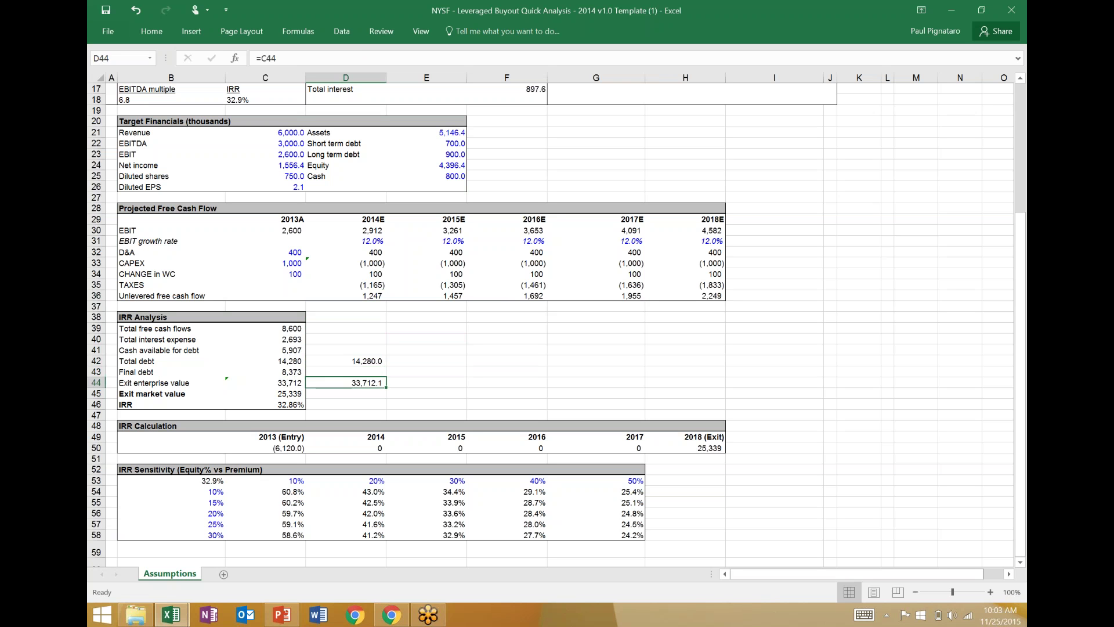
pyautogui.click(346, 361)
pyautogui.write('50000')
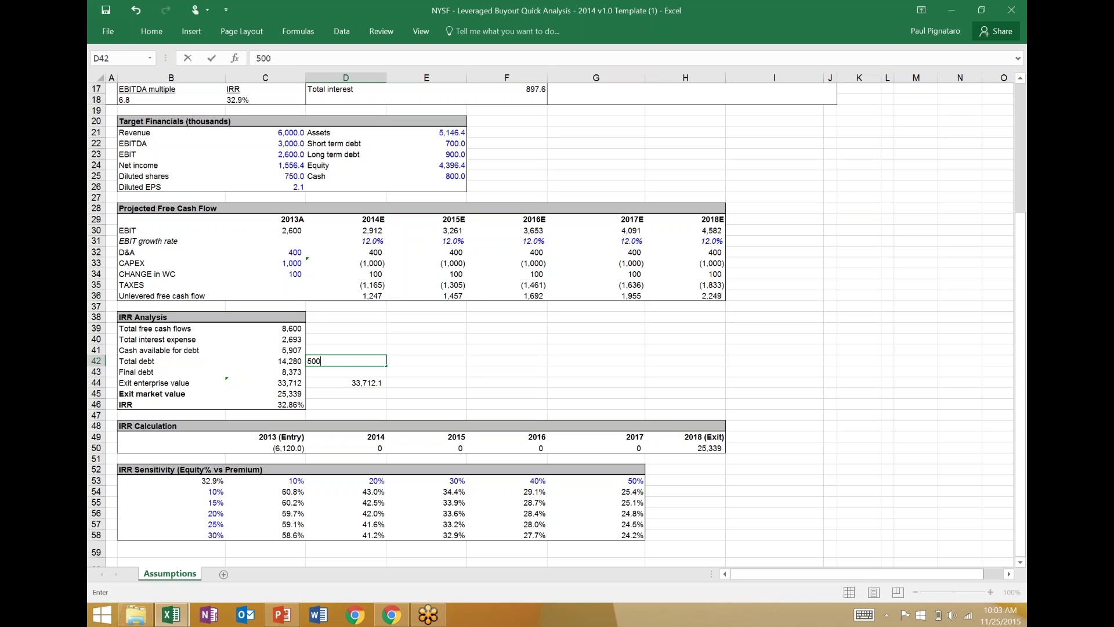
pyautogui.press('Return')
pyautogui.press('Up')
pyautogui.click(346, 382)
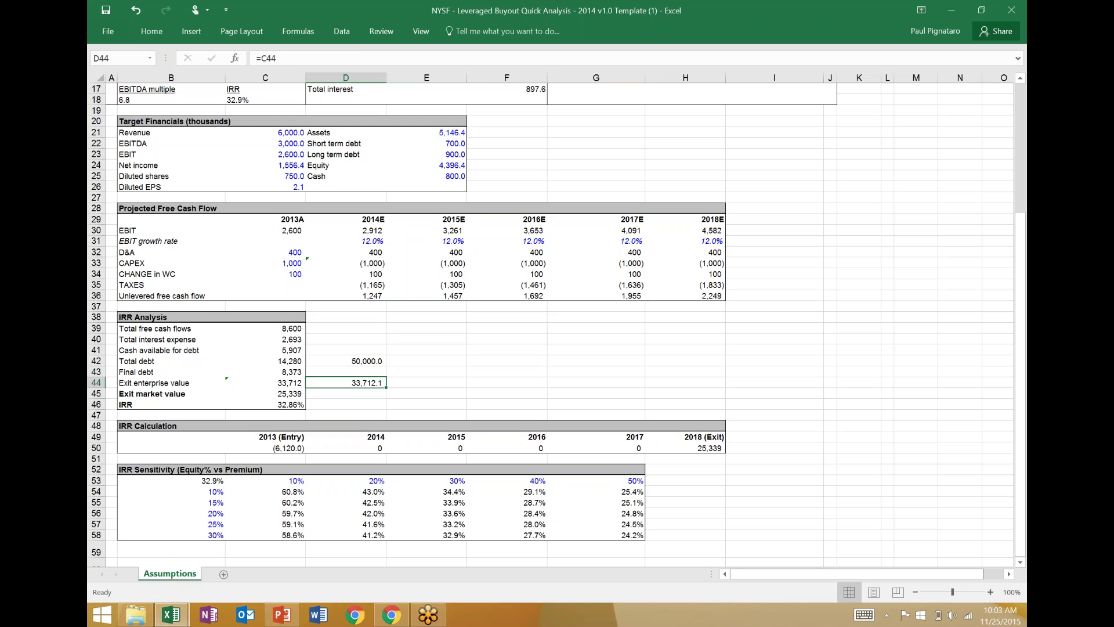
# - Calculate the scratch exit market value in D45 as exit enterprise value minus total debt, =D44-D42
pyautogui.press('Down')
pyautogui.write('=')
pyautogui.press('Up')
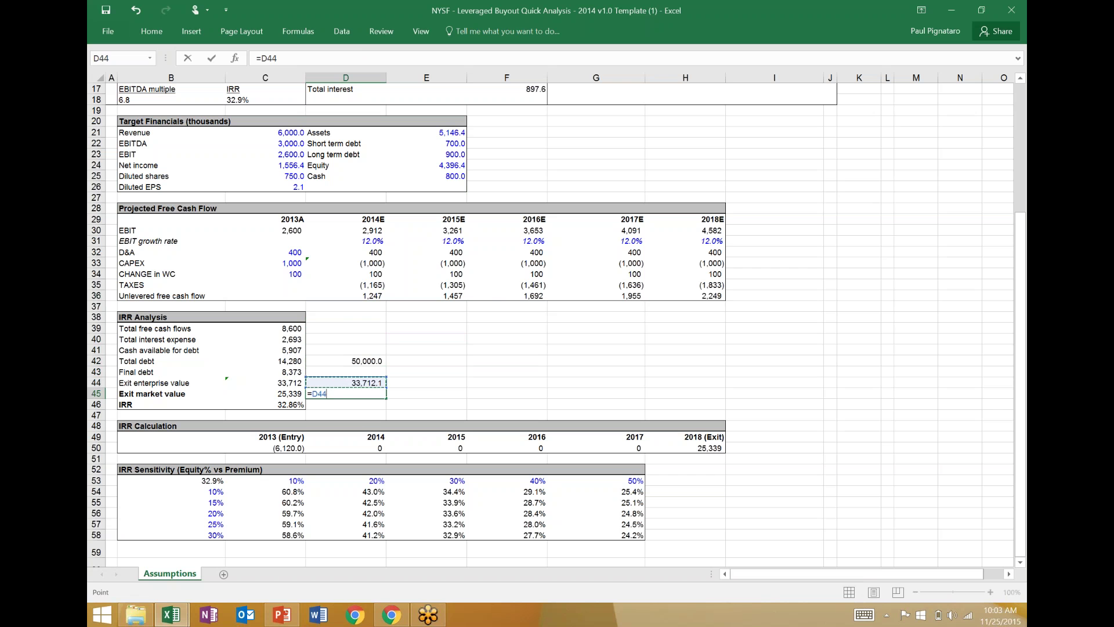
pyautogui.write('-')
pyautogui.press('Up')
pyautogui.press('Up')
pyautogui.press('Up')
pyautogui.press('Return')
pyautogui.press('Up')
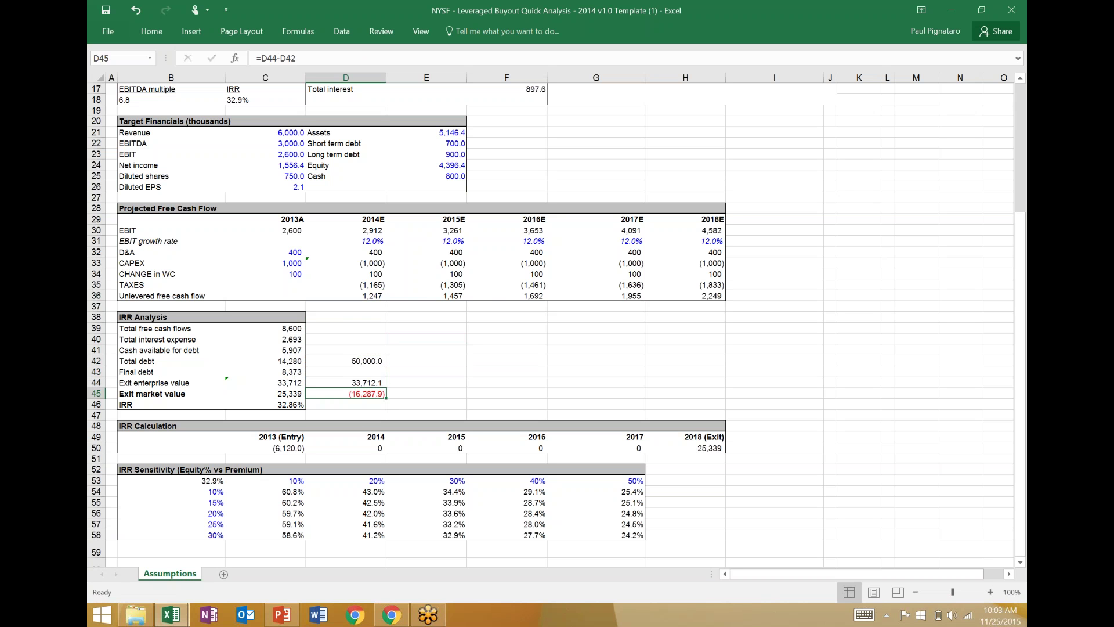
# - Clear the scratch values from D45, D42 and D44 beside the IRR Analysis
pyautogui.press('Delete')
pyautogui.press('Up')
pyautogui.press('Up')
pyautogui.press('Up')
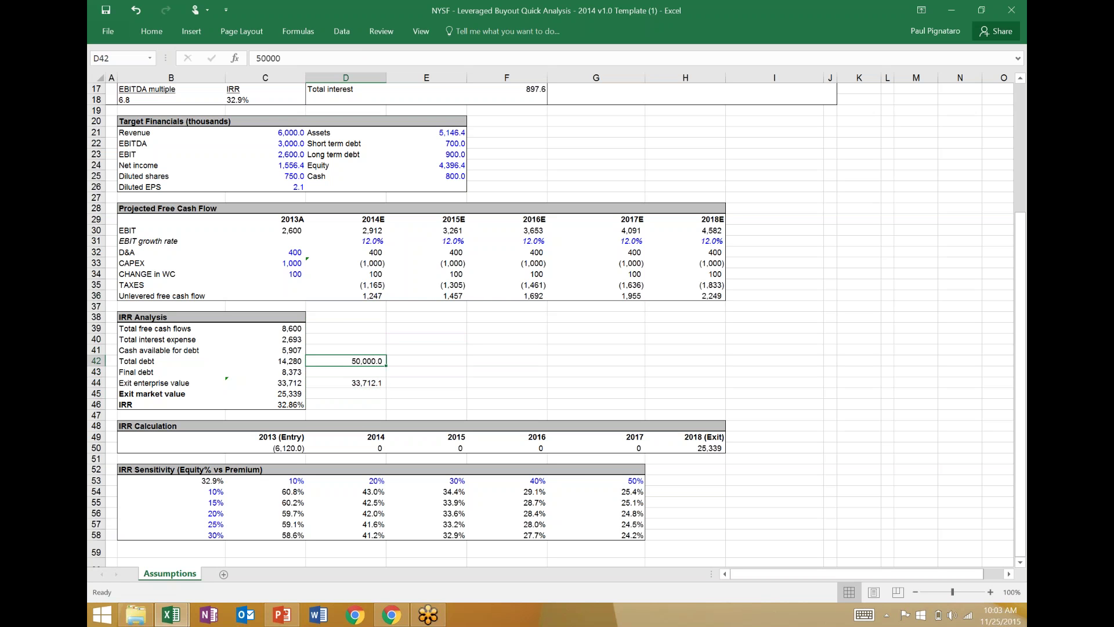
pyautogui.press('Delete')
pyautogui.press('Down')
pyautogui.press('Down')
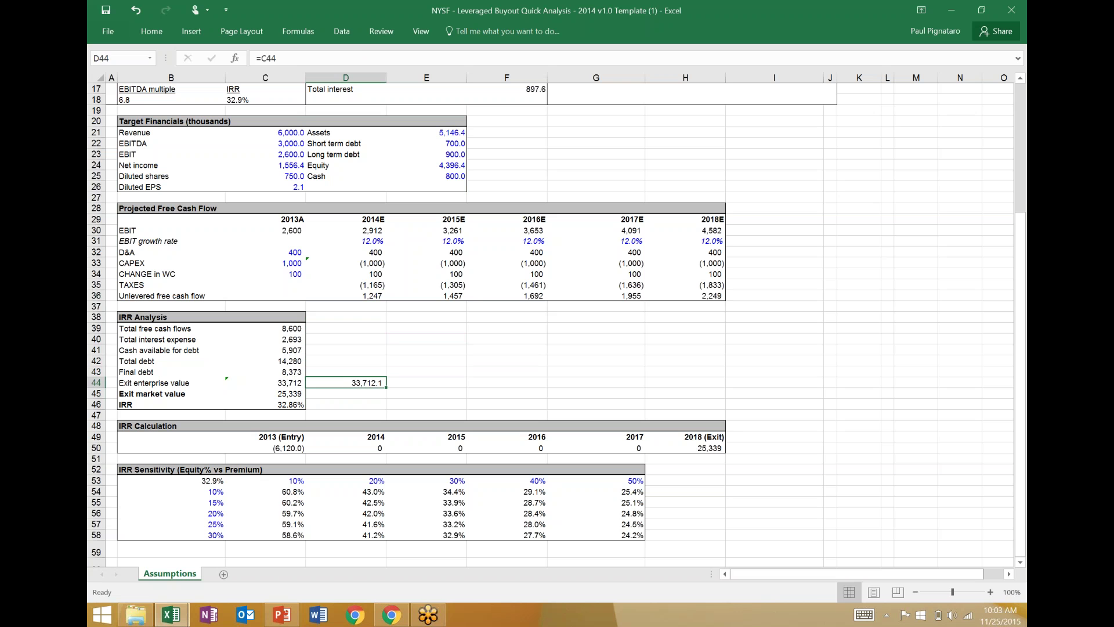
pyautogui.press('Delete')
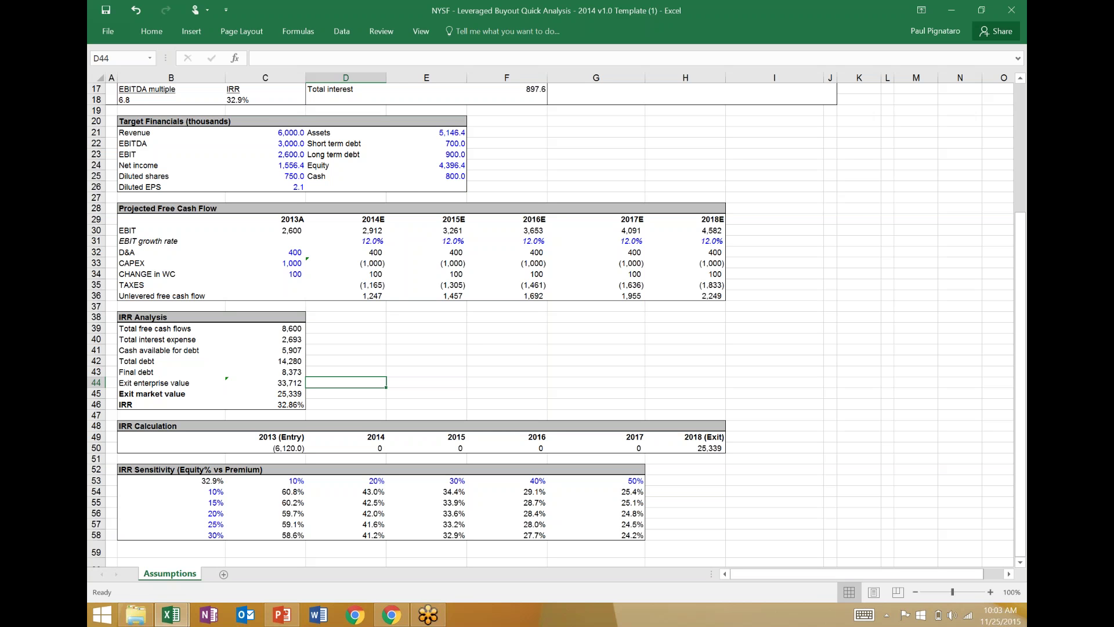